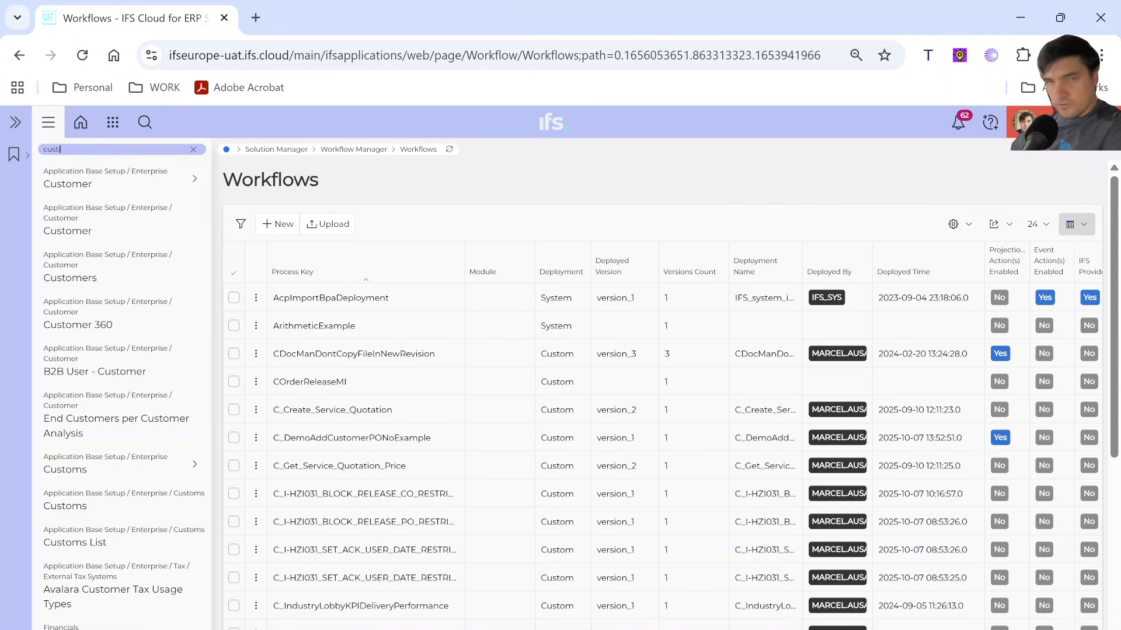
# Find the Customer page by searching for "custome" and open it in a new browser tab
pyautogui.write('ome')
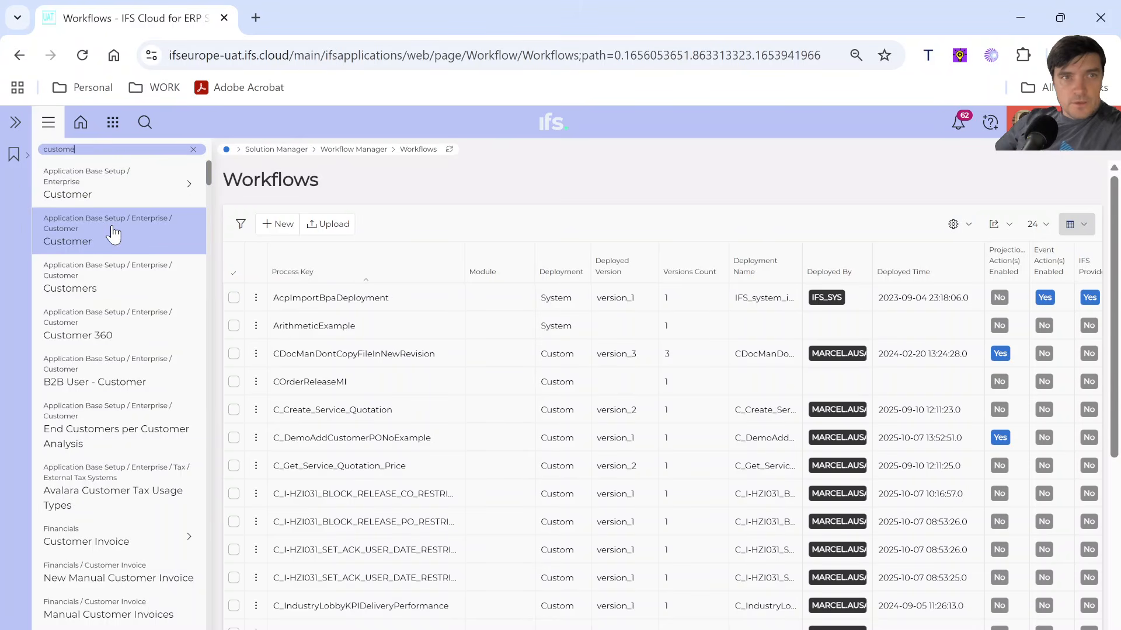
pyautogui.rightClick(134, 231)
pyautogui.click(164, 246)
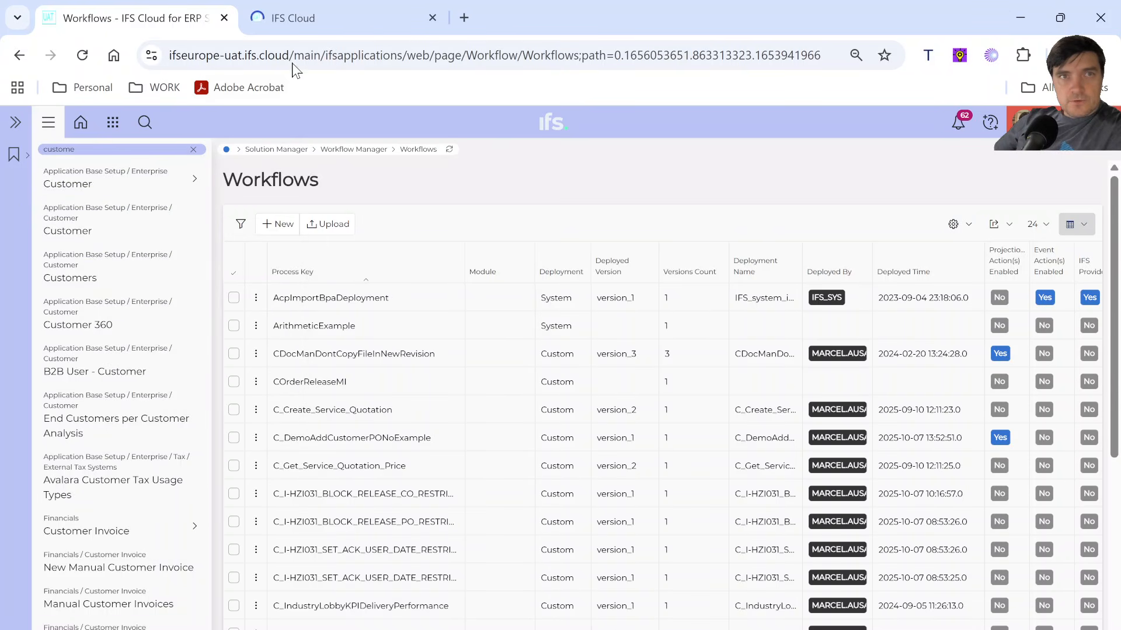
pyautogui.click(307, 17)
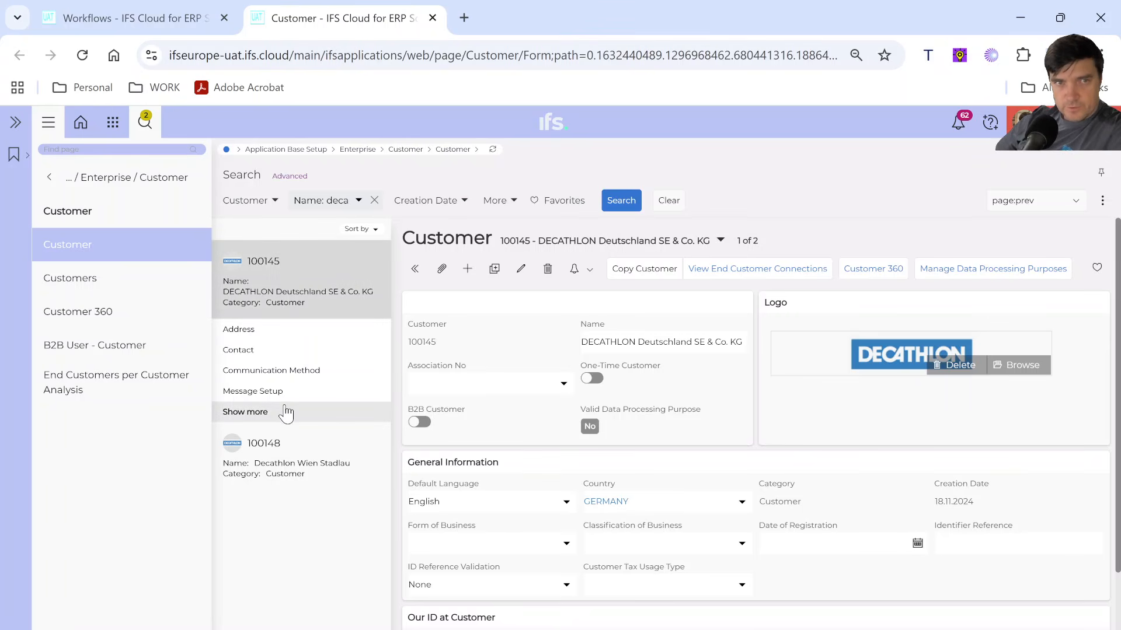
# Display the Sales settings of customer DECATHLON Deutschland SE & Co. KG, including the C Restricted option
pyautogui.click(245, 412)
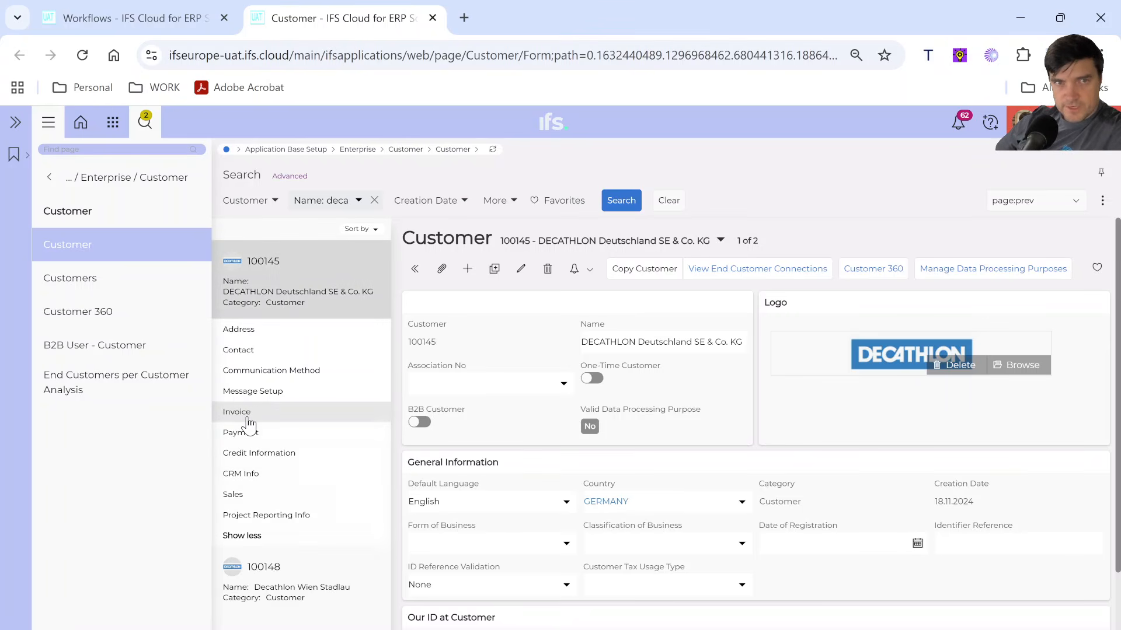
pyautogui.click(233, 494)
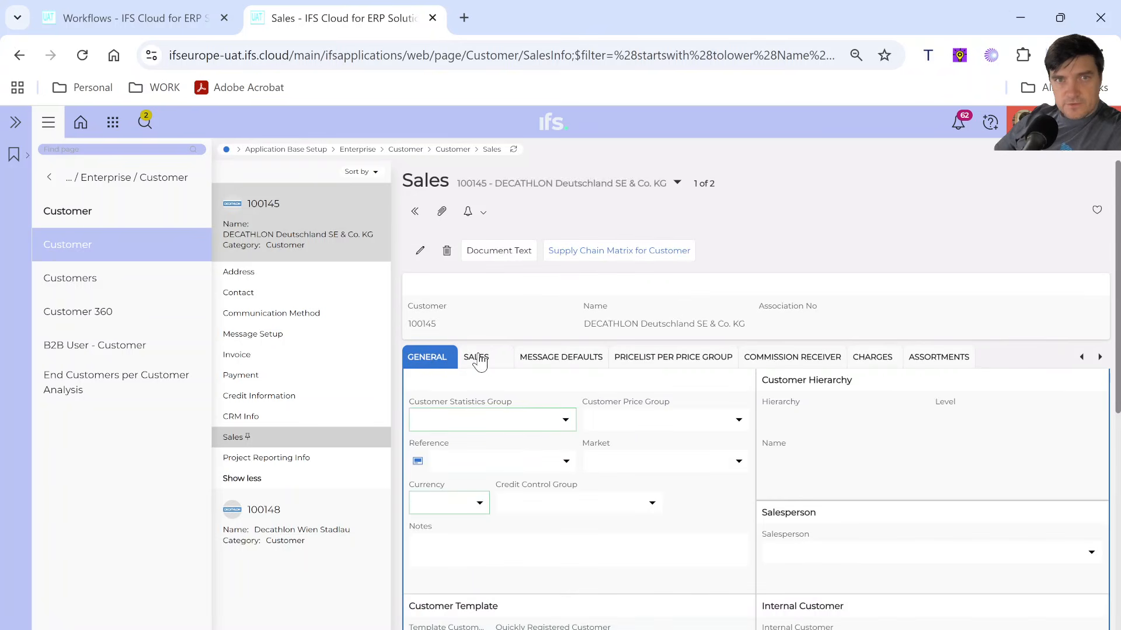
pyautogui.click(479, 362)
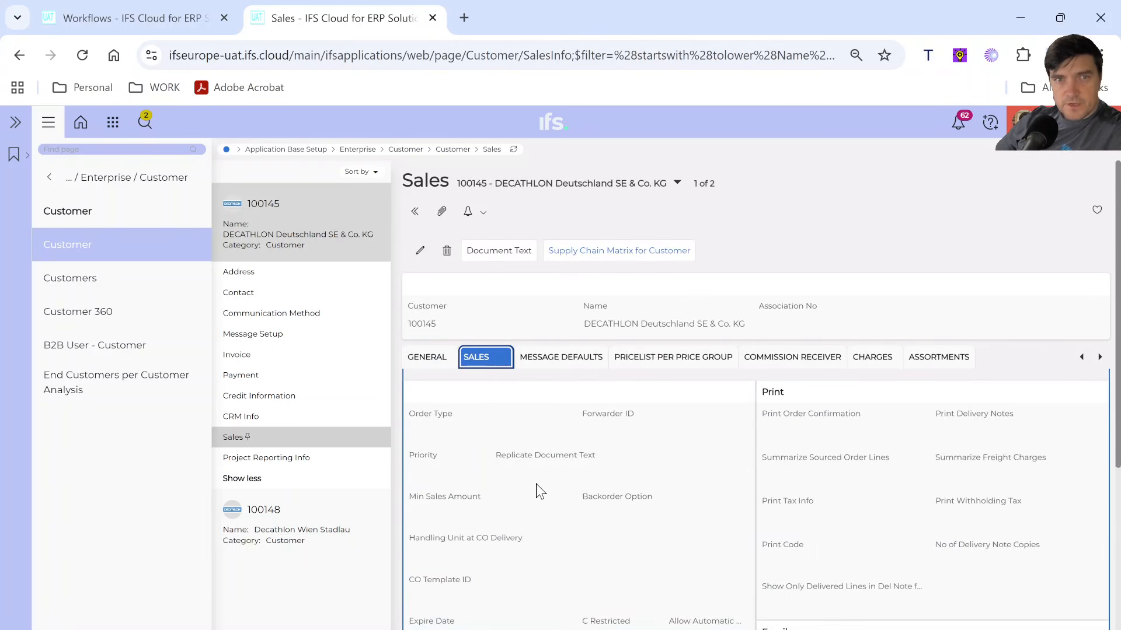
pyautogui.scroll(-2, 536, 484)
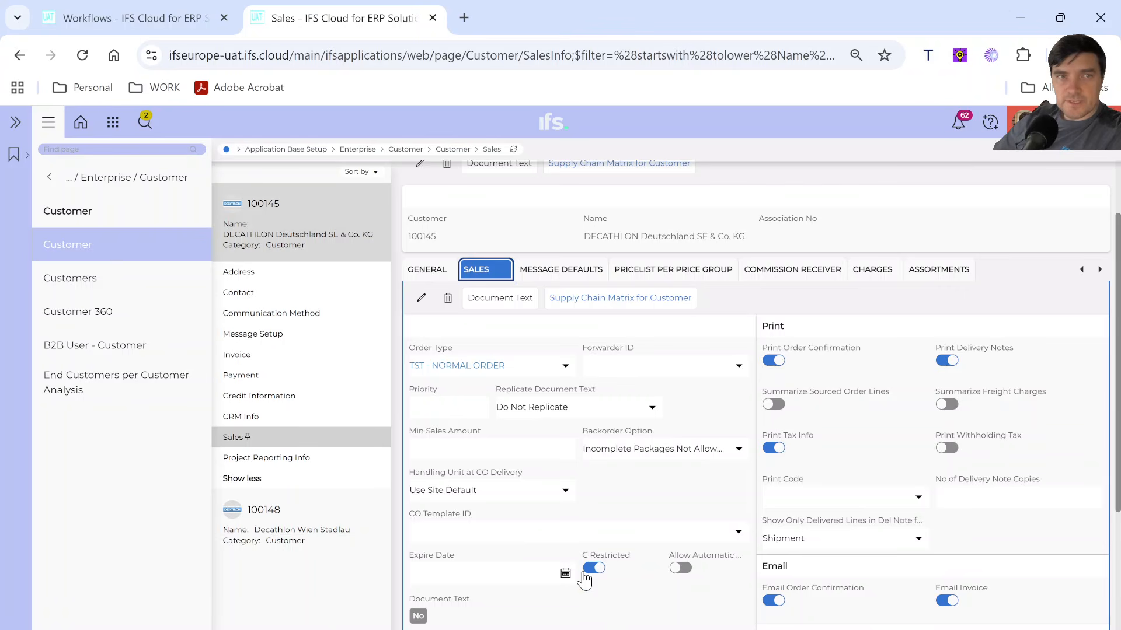
# Find the Customer Order page by searching for "cust ord" and open it
pyautogui.click(70, 149)
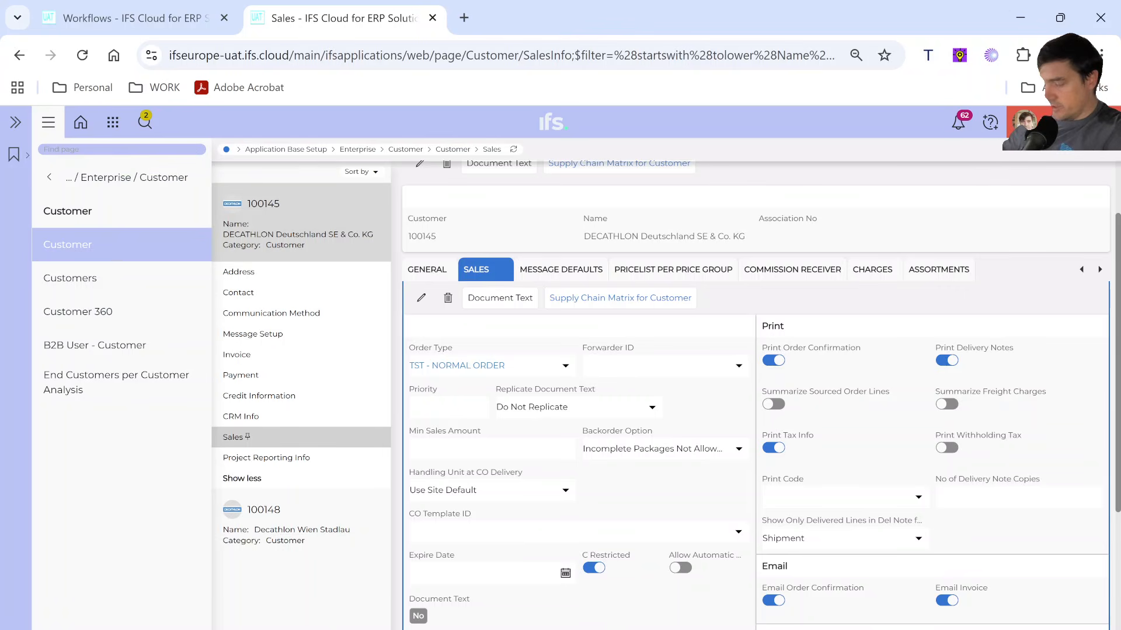
pyautogui.write('cust or')
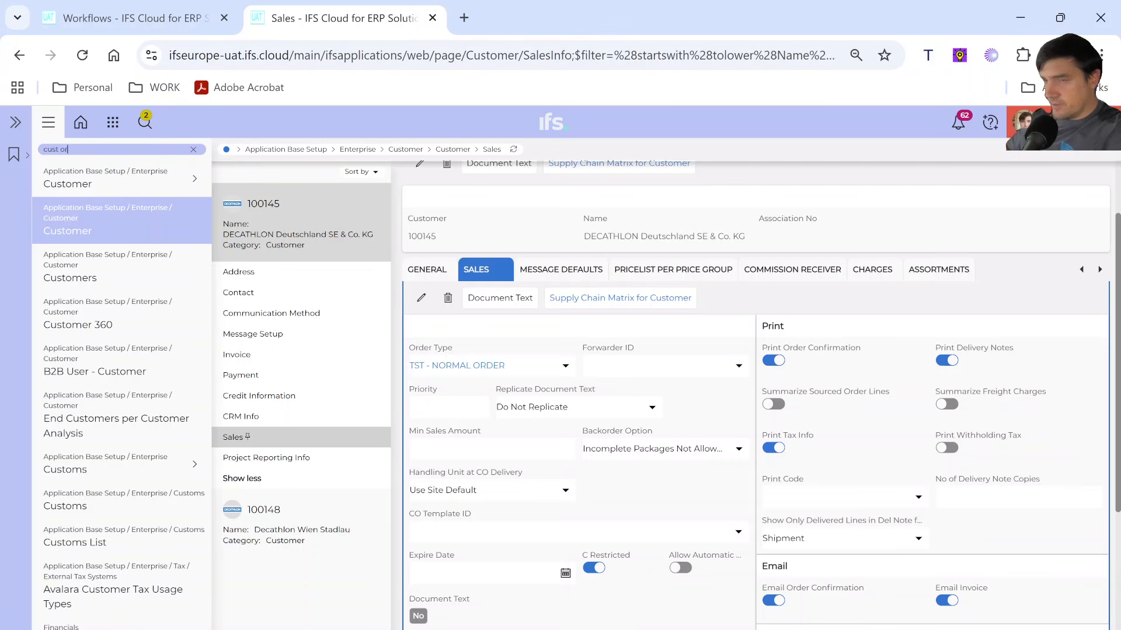
pyautogui.write('d')
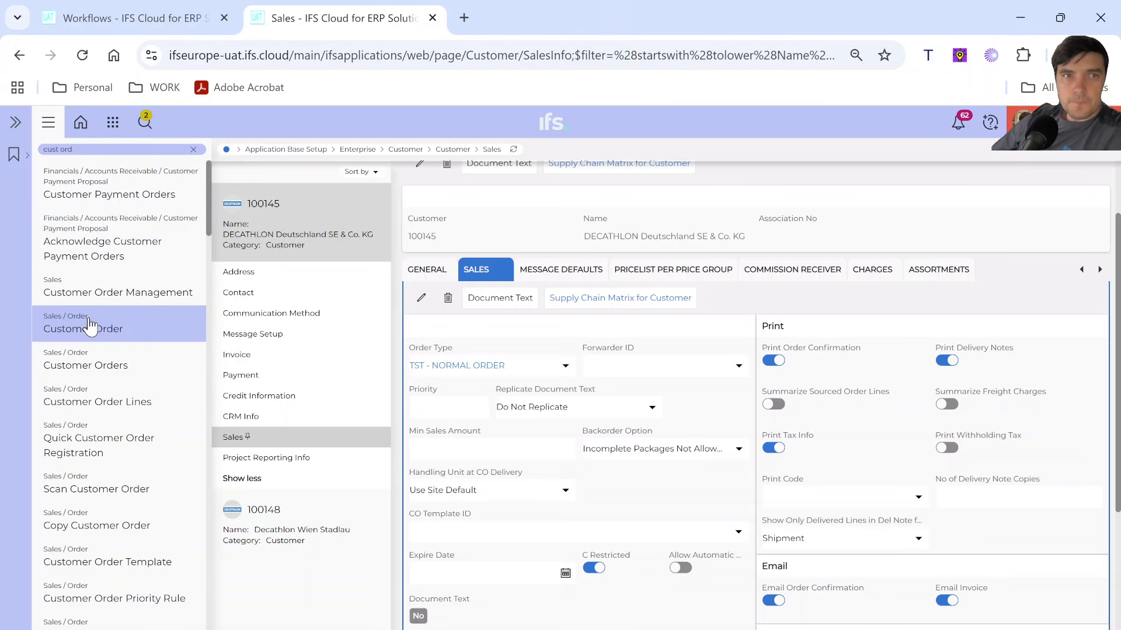
pyautogui.click(90, 325)
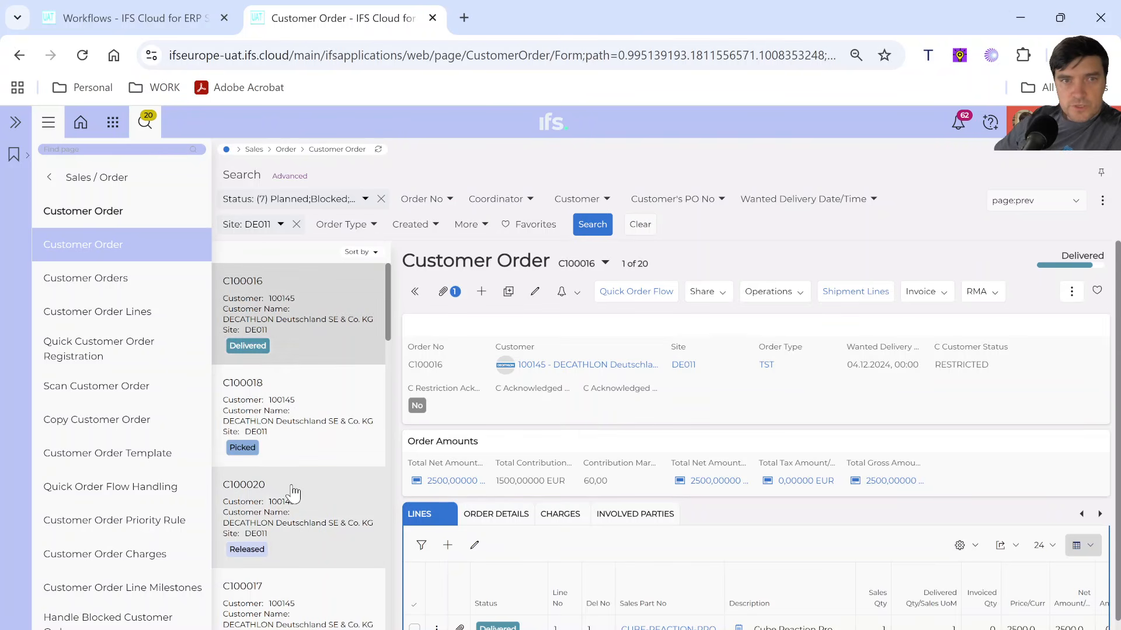
# Filter the customer orders by status so that only Planned remains selected, and run the search
pyautogui.click(300, 200)
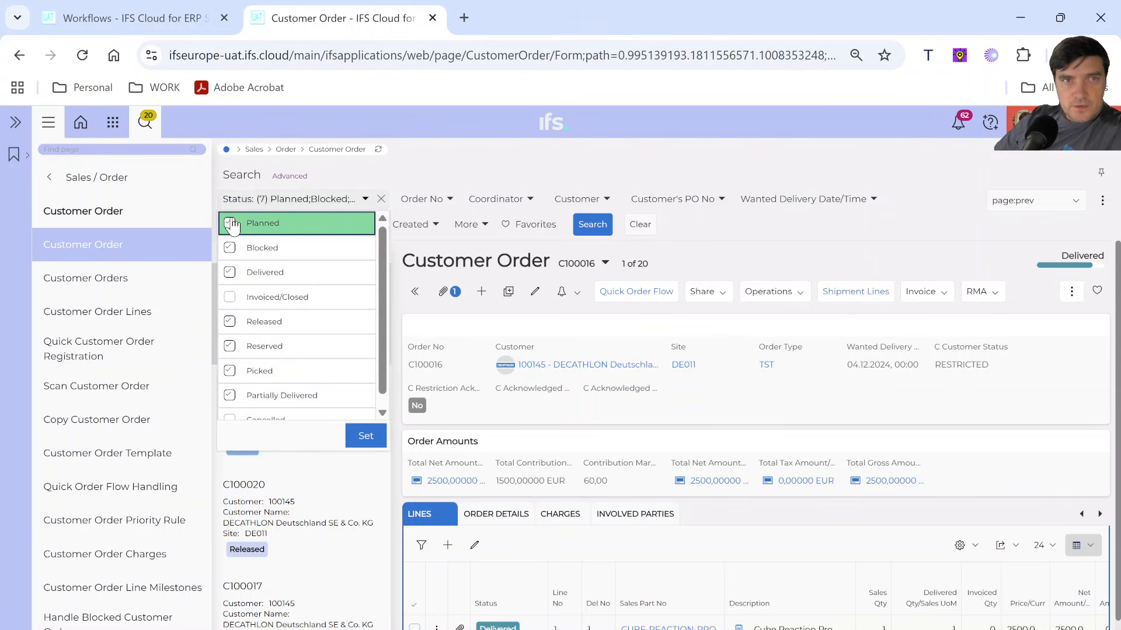
pyautogui.click(230, 274)
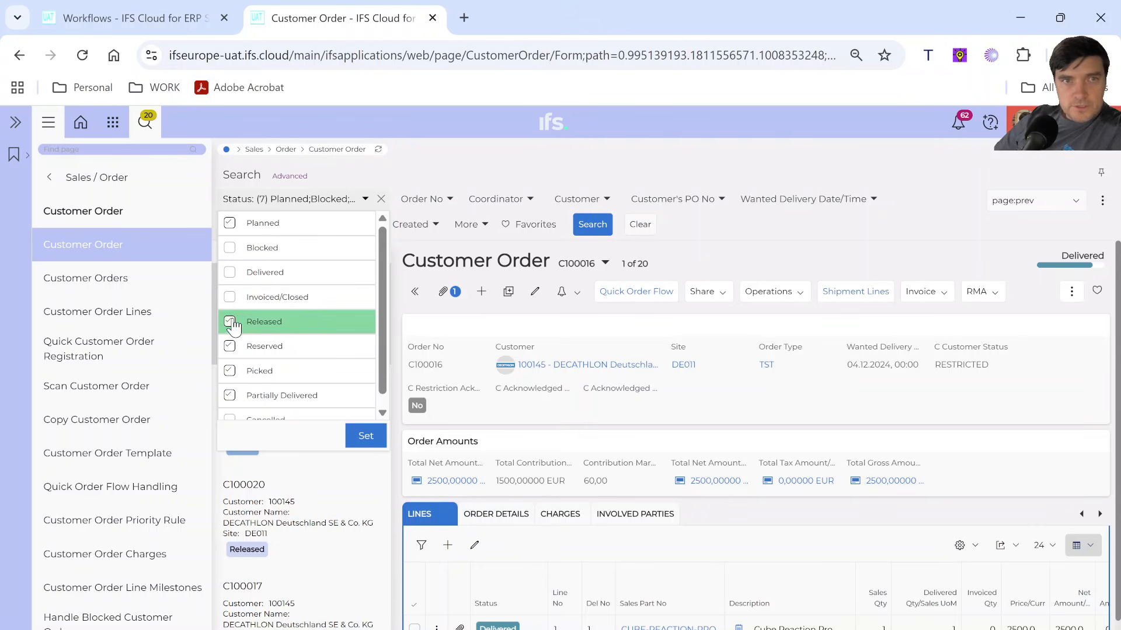
pyautogui.click(229, 322)
pyautogui.click(229, 347)
pyautogui.click(229, 371)
pyautogui.click(229, 395)
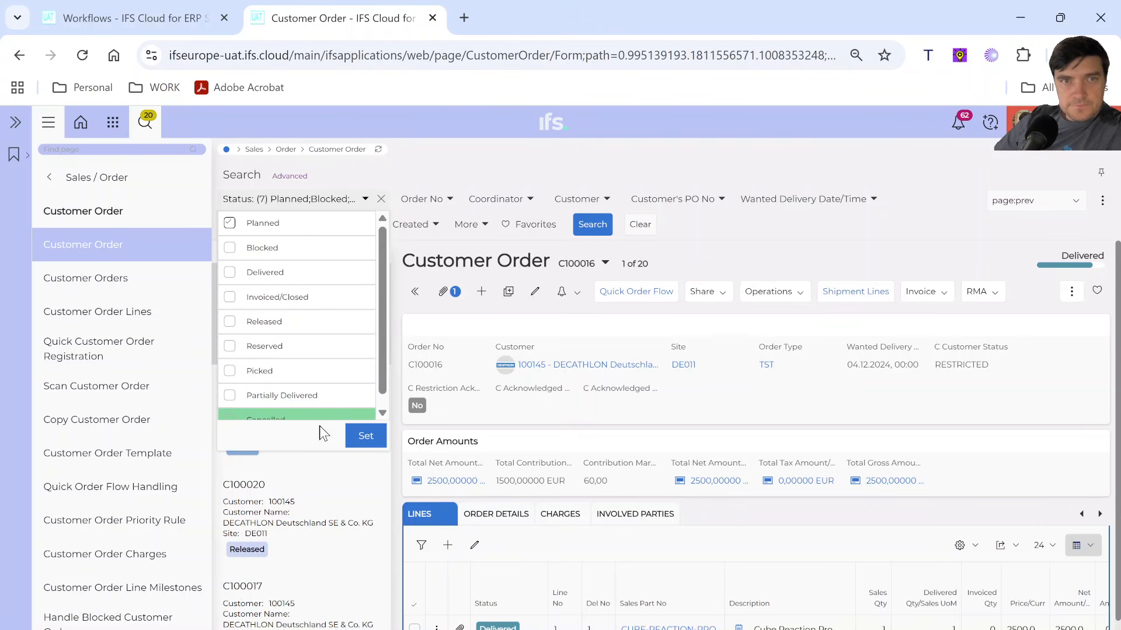
pyautogui.click(358, 436)
pyautogui.click(499, 225)
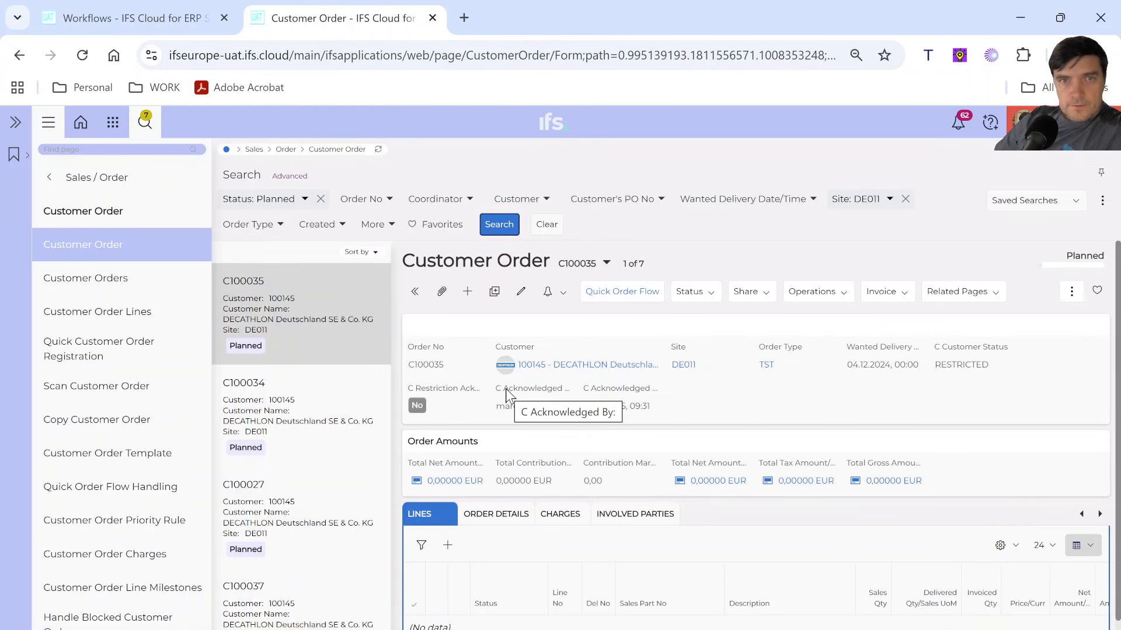
# Open the second planned order in the results and duplicate its browser tab
pyautogui.click(314, 427)
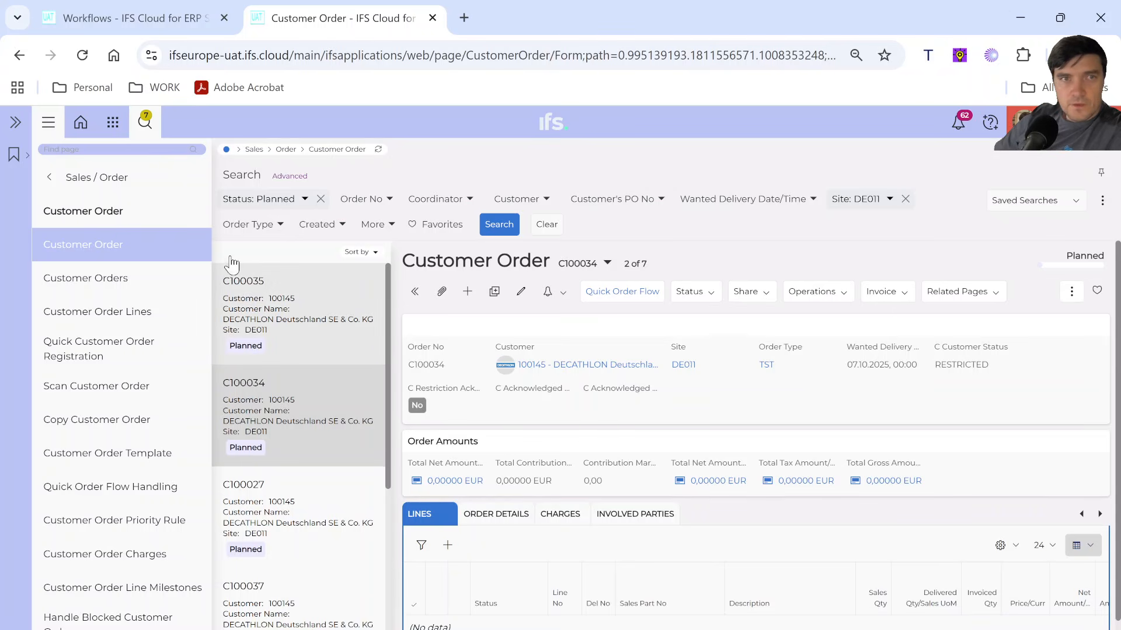
pyautogui.click(48, 122)
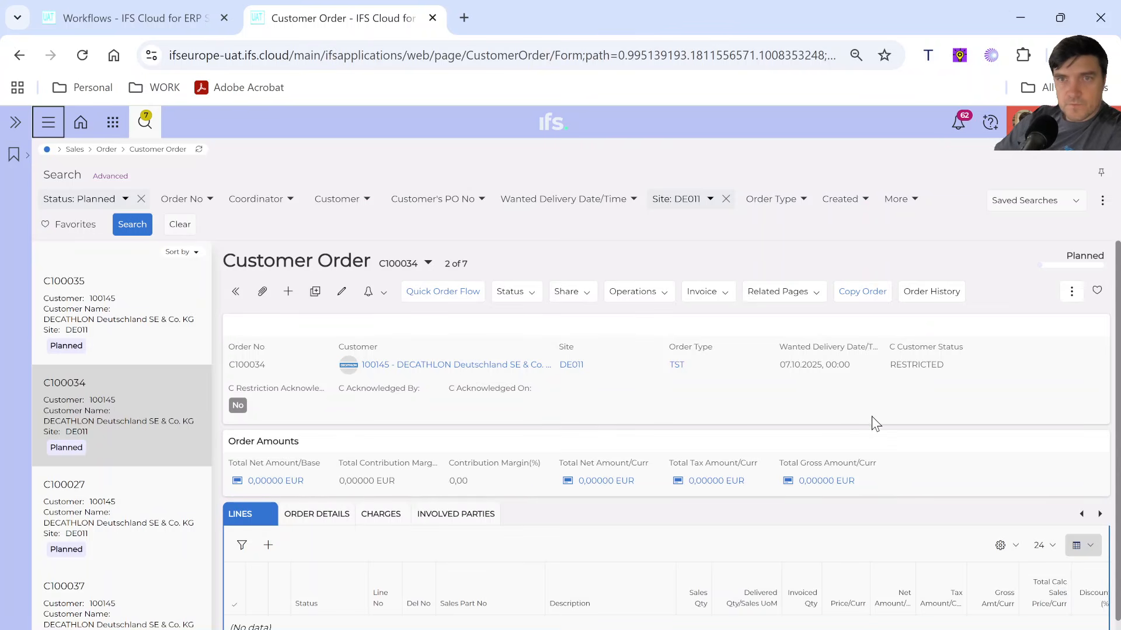
pyautogui.rightClick(365, 20)
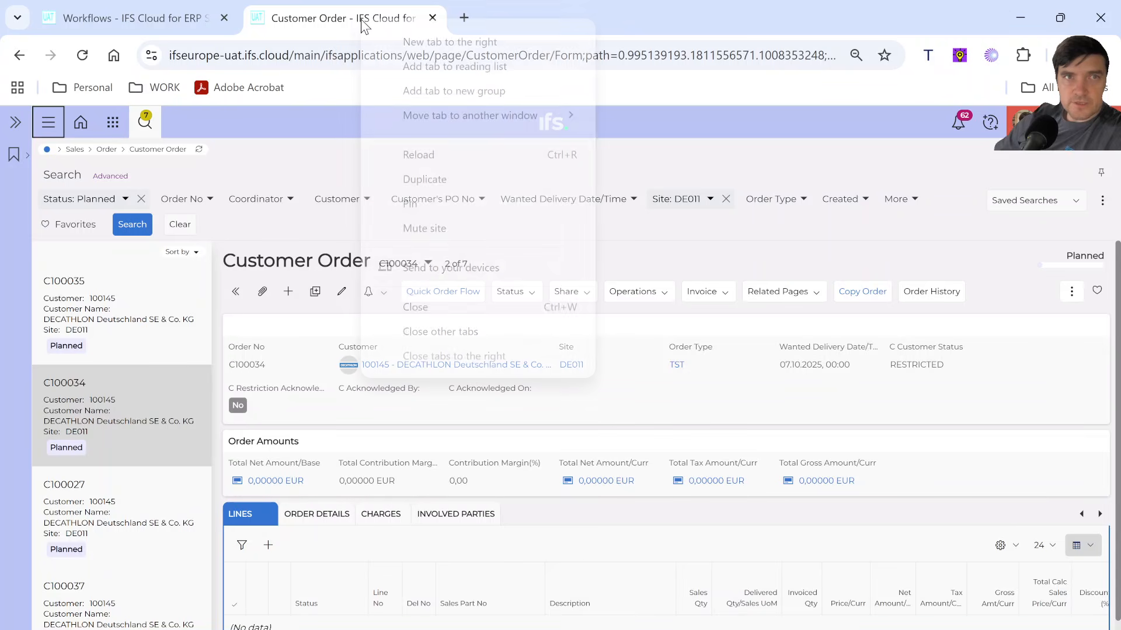
pyautogui.click(425, 179)
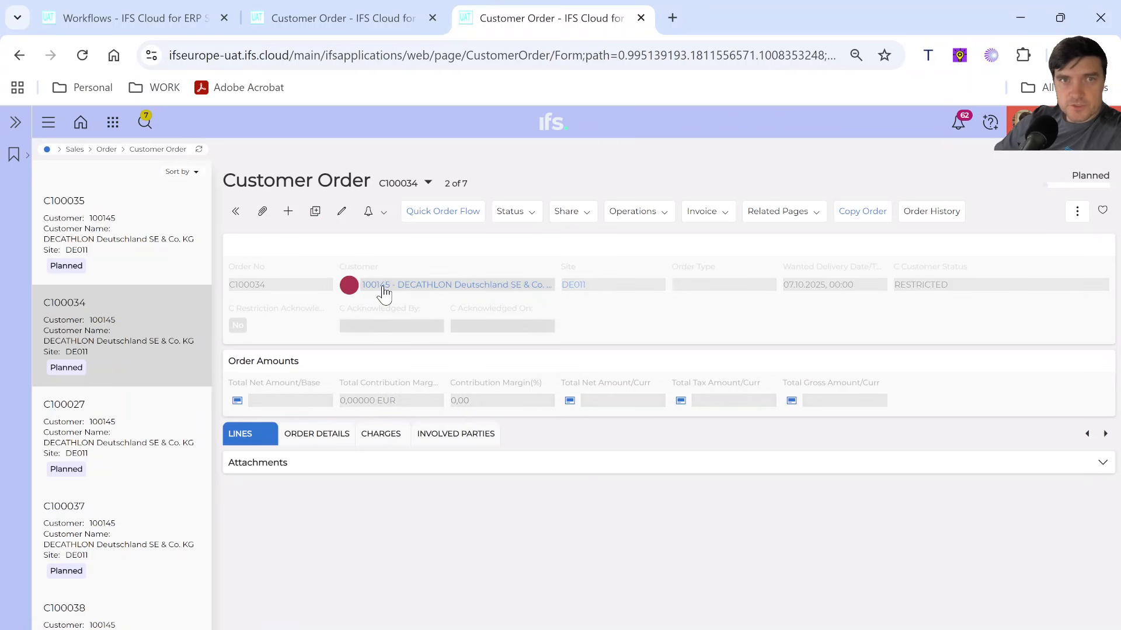
# Switch off C Restricted in the Sales settings of the order's DECATHLON customer and refresh the order in its original tab
pyautogui.click(383, 290)
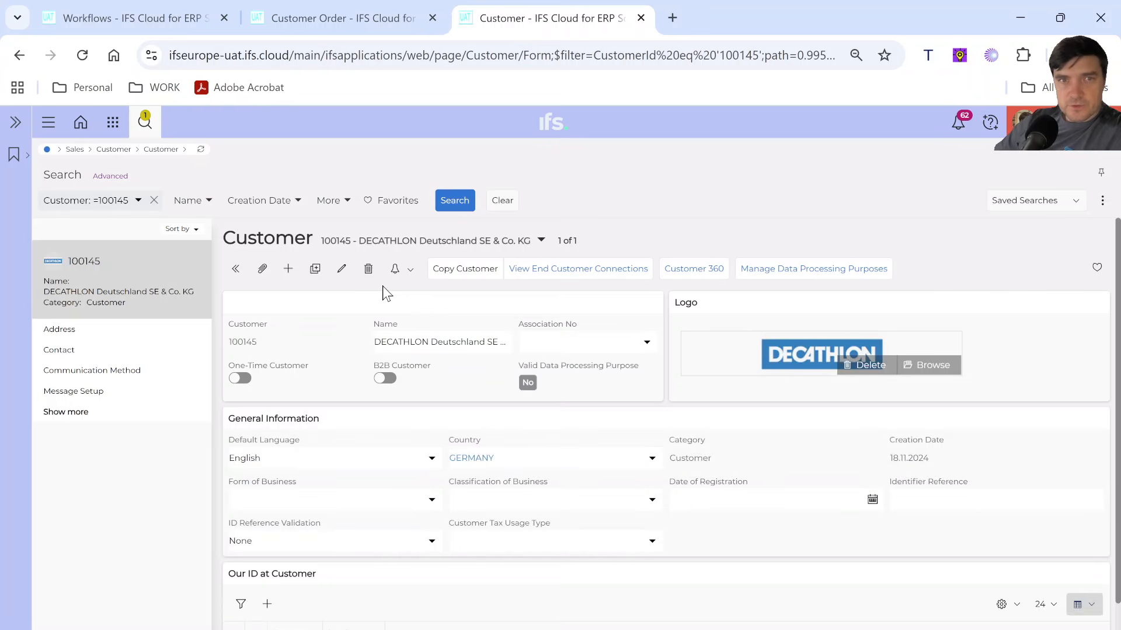
pyautogui.click(80, 413)
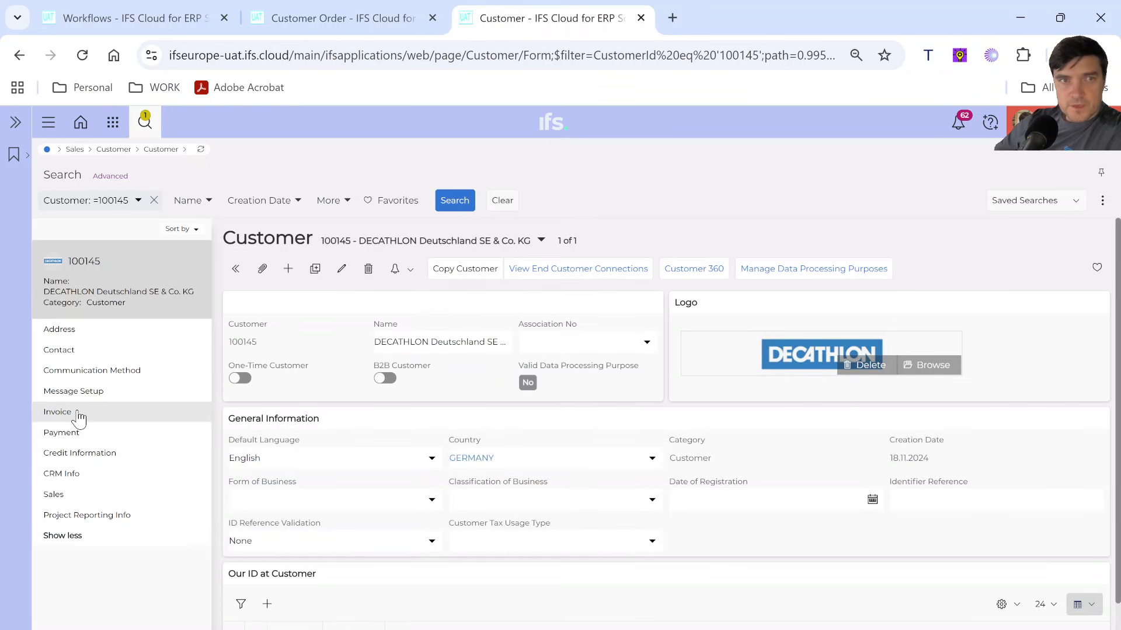
pyautogui.click(54, 494)
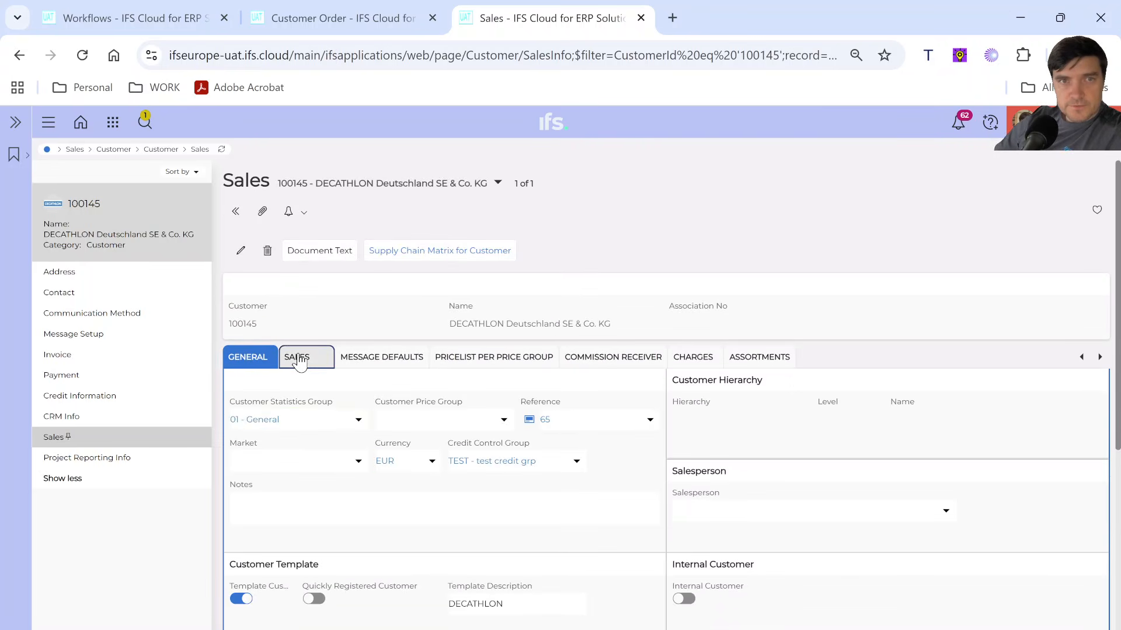
pyautogui.click(298, 360)
pyautogui.scroll(-3, 376, 488)
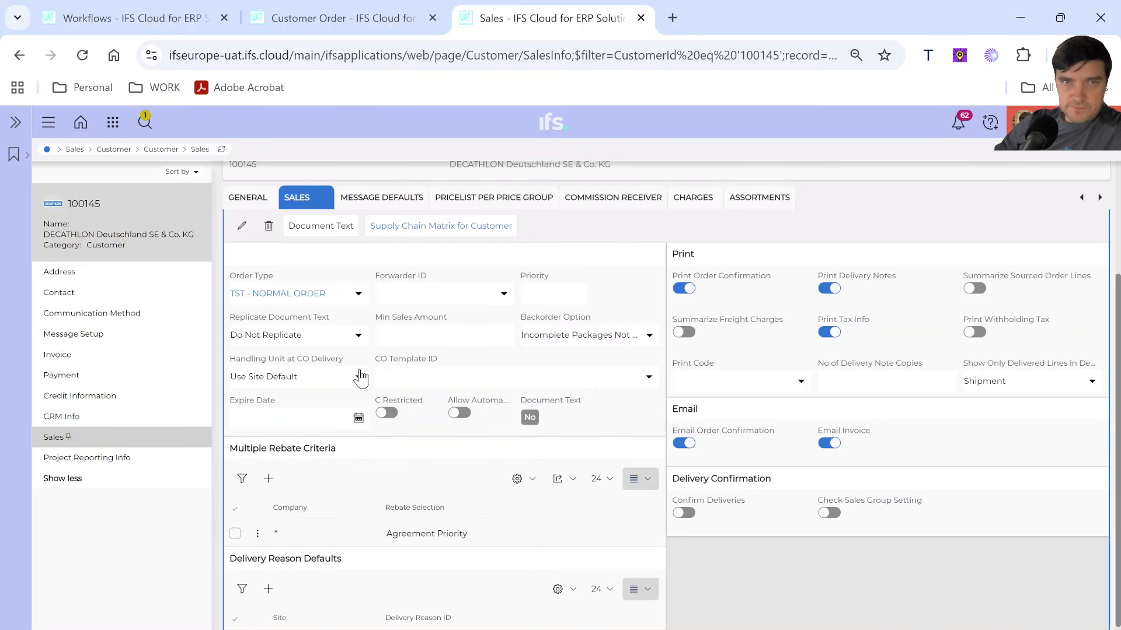
pyautogui.click(304, 21)
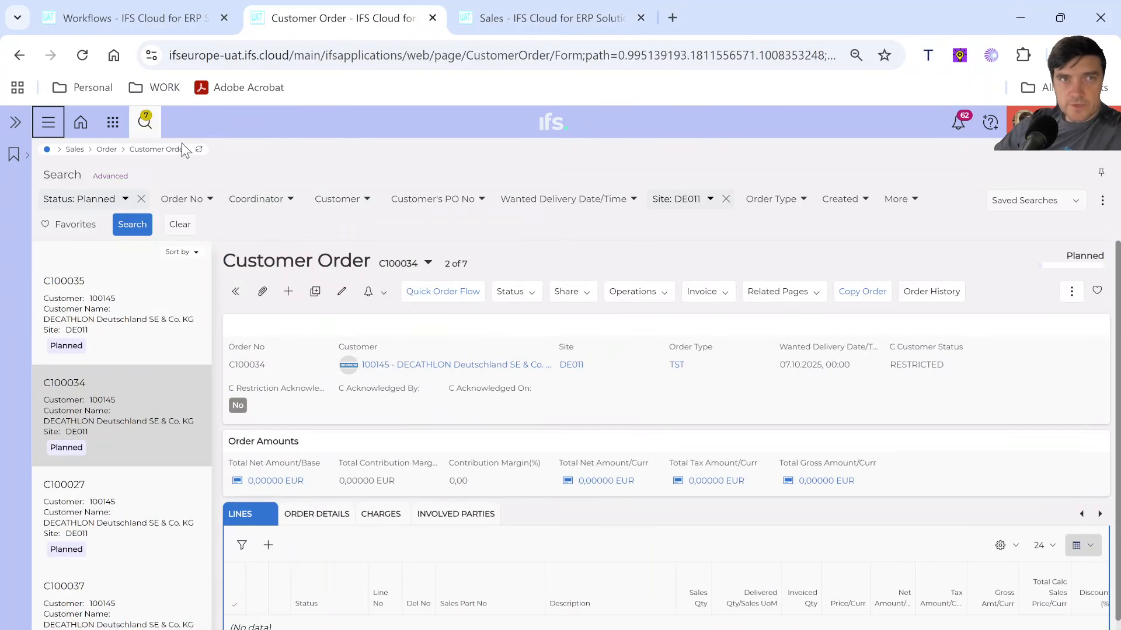
pyautogui.click(199, 151)
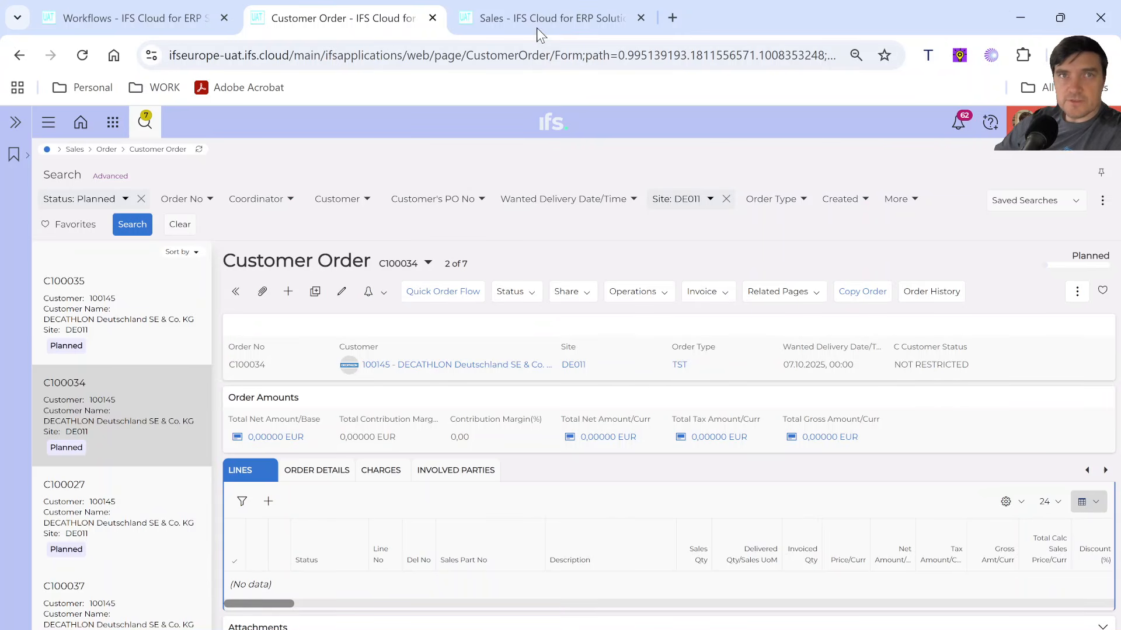
# Switch C Restricted back on in the customer's Sales settings and return to the customer order
pyautogui.click(525, 16)
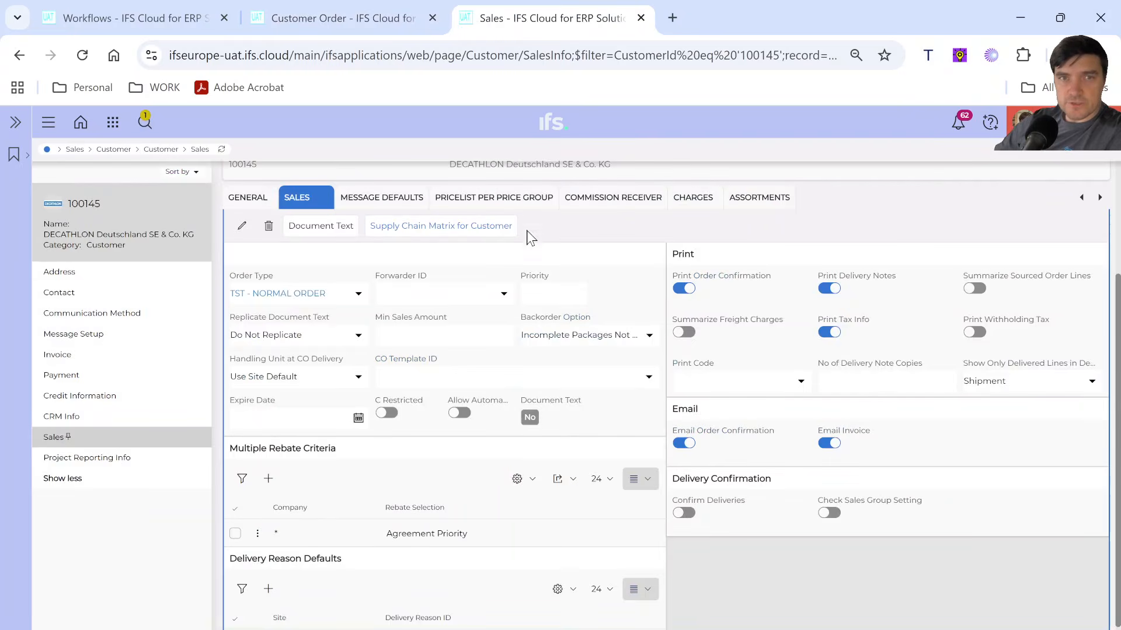
pyautogui.click(387, 413)
pyautogui.click(337, 18)
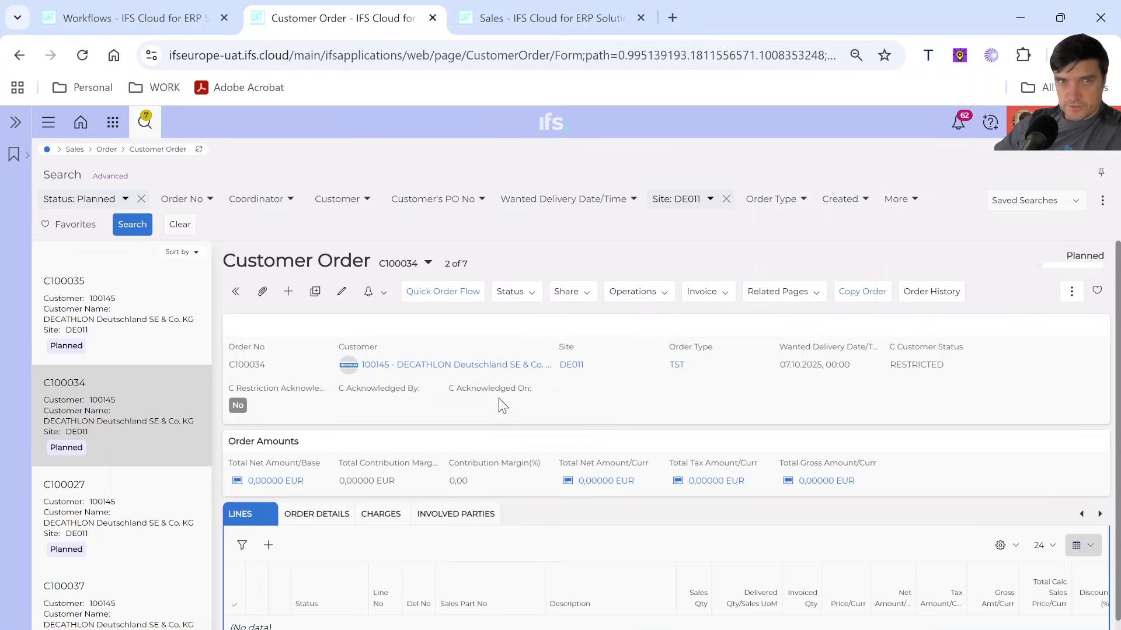
# Examine the order's restriction acknowledgement field in edit mode and its available status actions
pyautogui.click(342, 293)
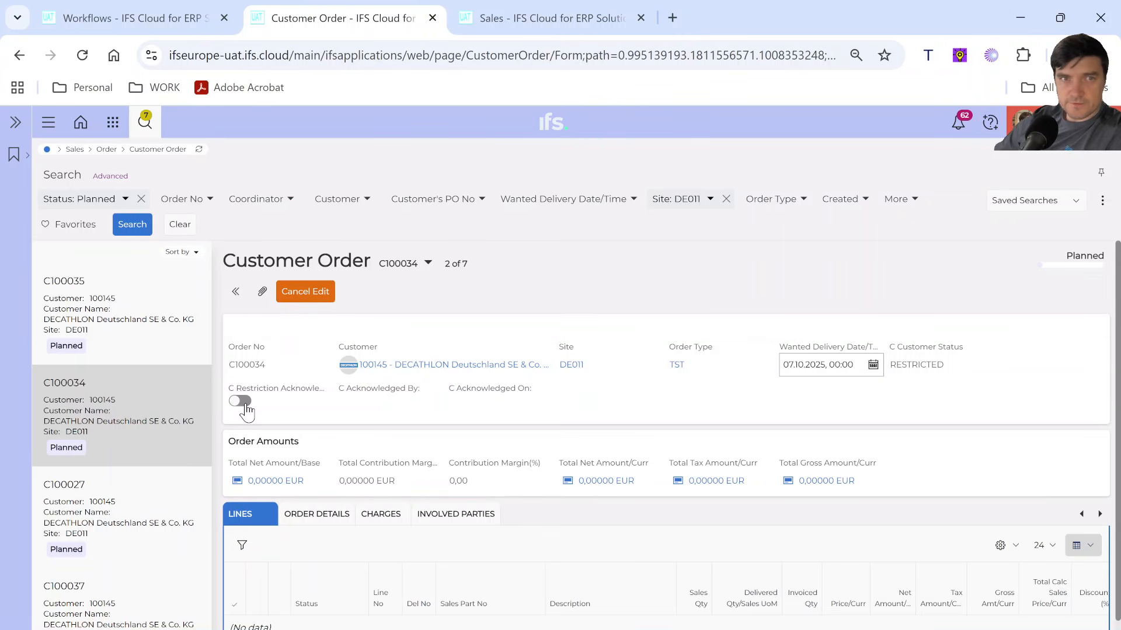
pyautogui.click(293, 298)
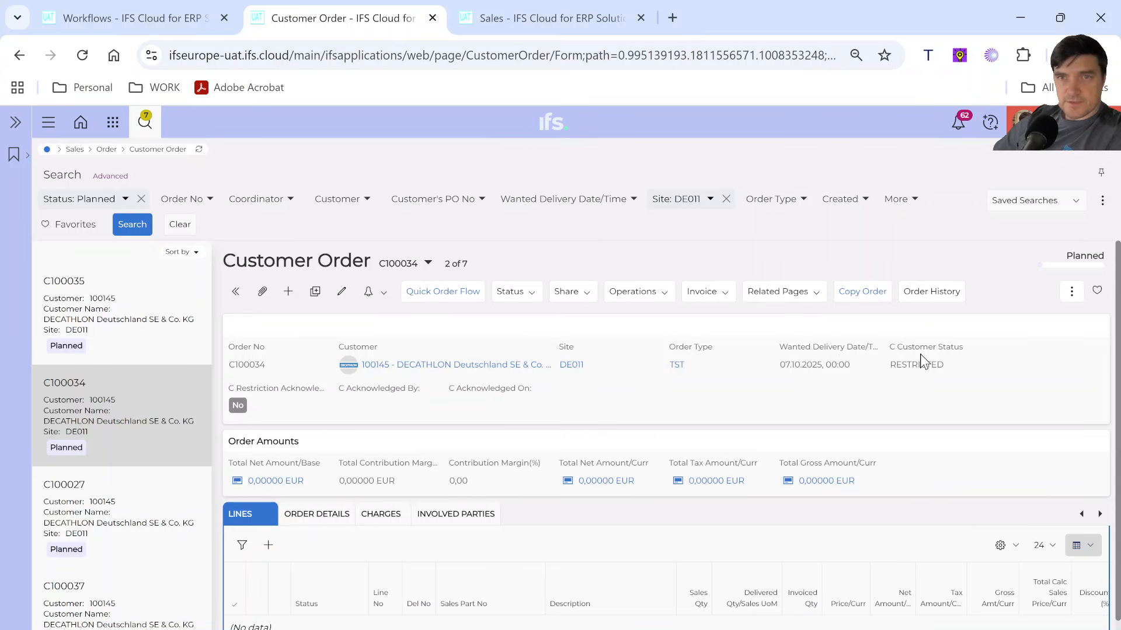
pyautogui.click(528, 294)
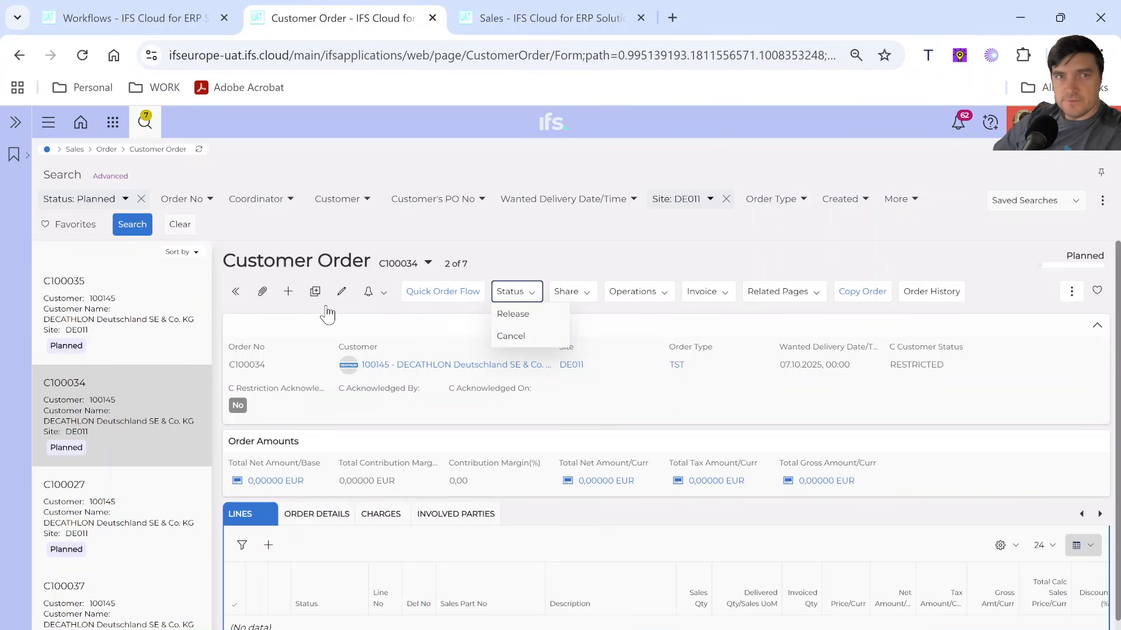
# Switch on the C Restriction Acknowledged option of the order and discard the edit
pyautogui.click(341, 291)
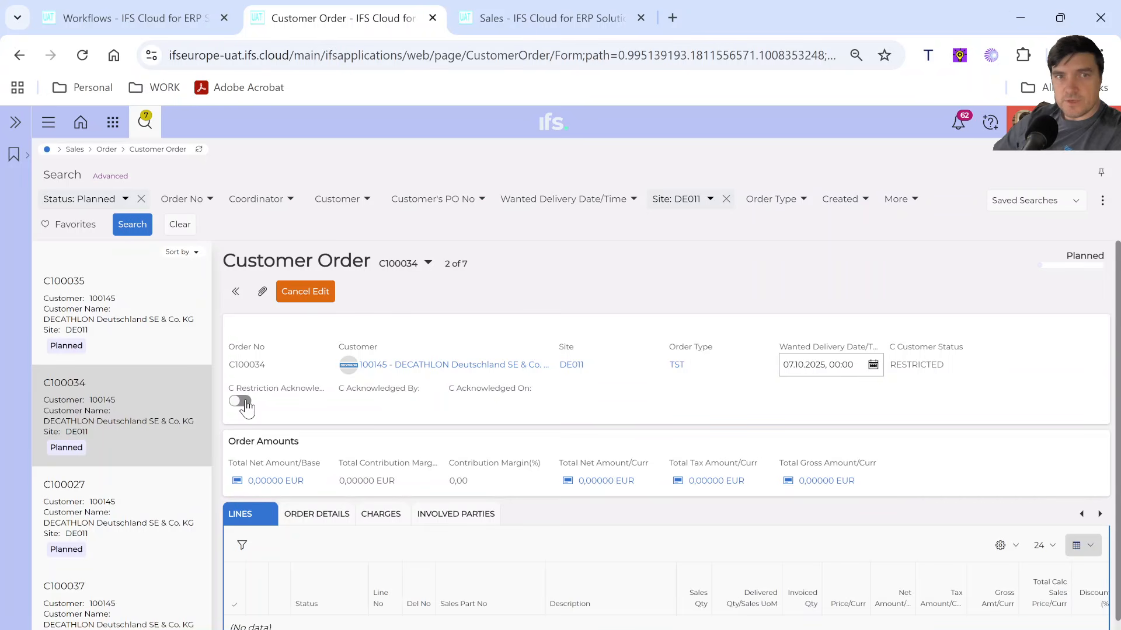
pyautogui.click(245, 401)
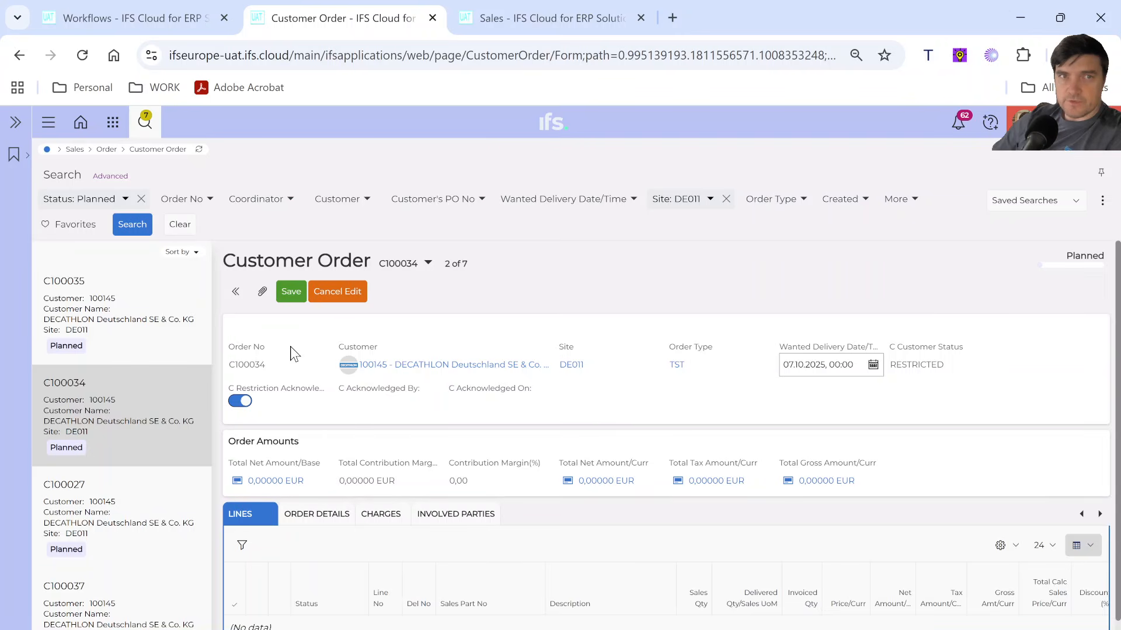
pyautogui.click(340, 296)
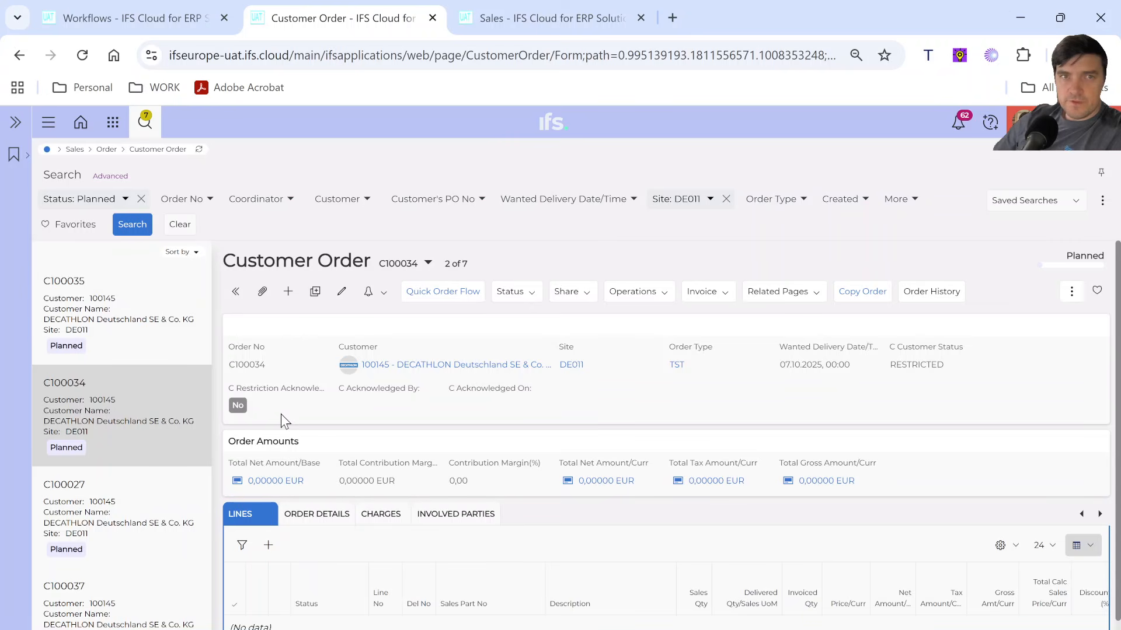
# Check the order's available status actions and go back to the Workflows page
pyautogui.click(529, 292)
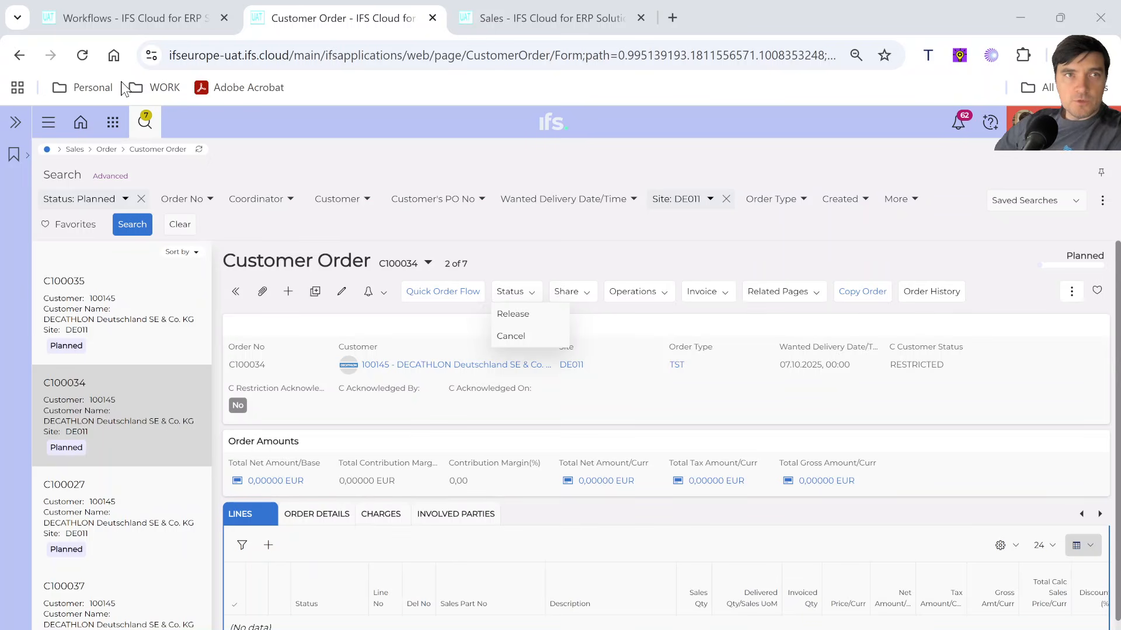
pyautogui.click(125, 19)
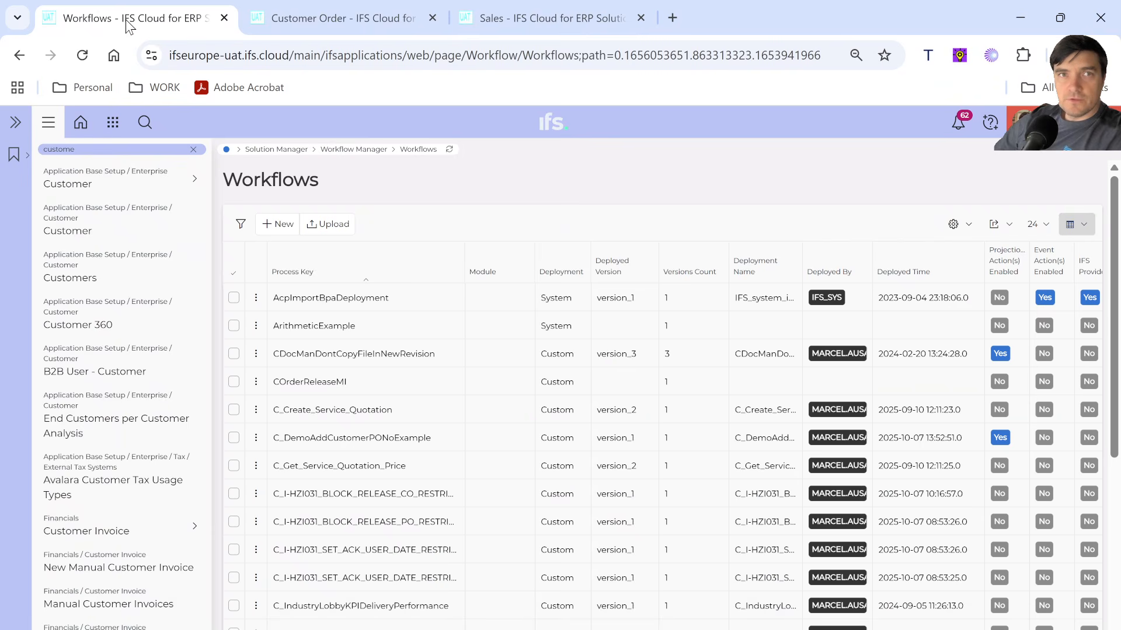
# Create a new workflow with the process key C_BLOCK_RELEASE_CO_RESTRICTED
pyautogui.click(271, 225)
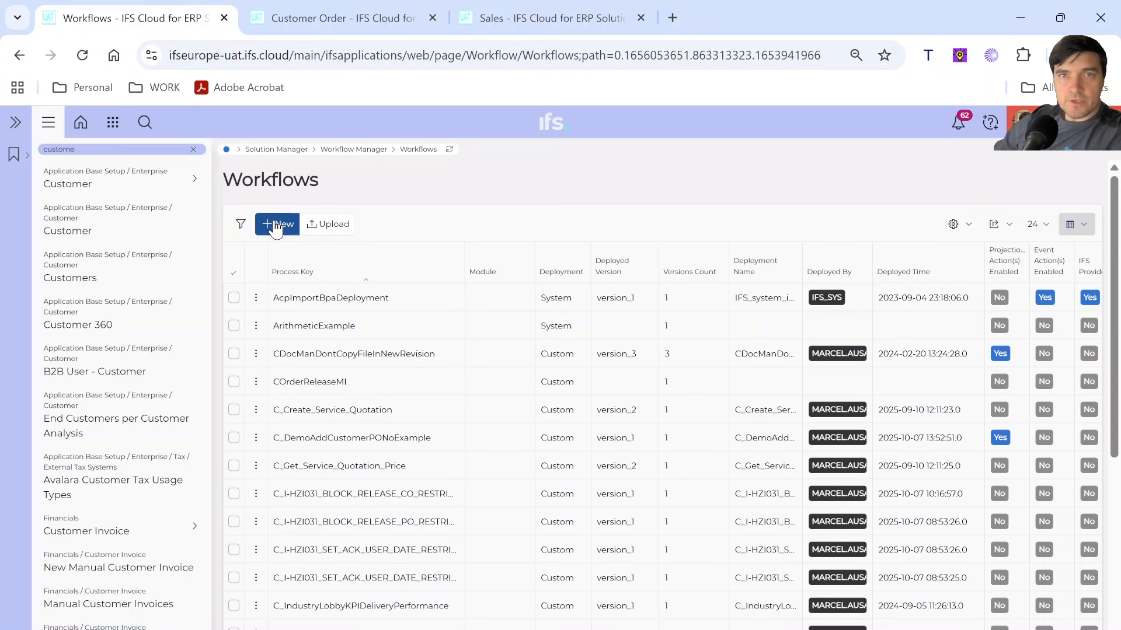
pyautogui.write('C_B')
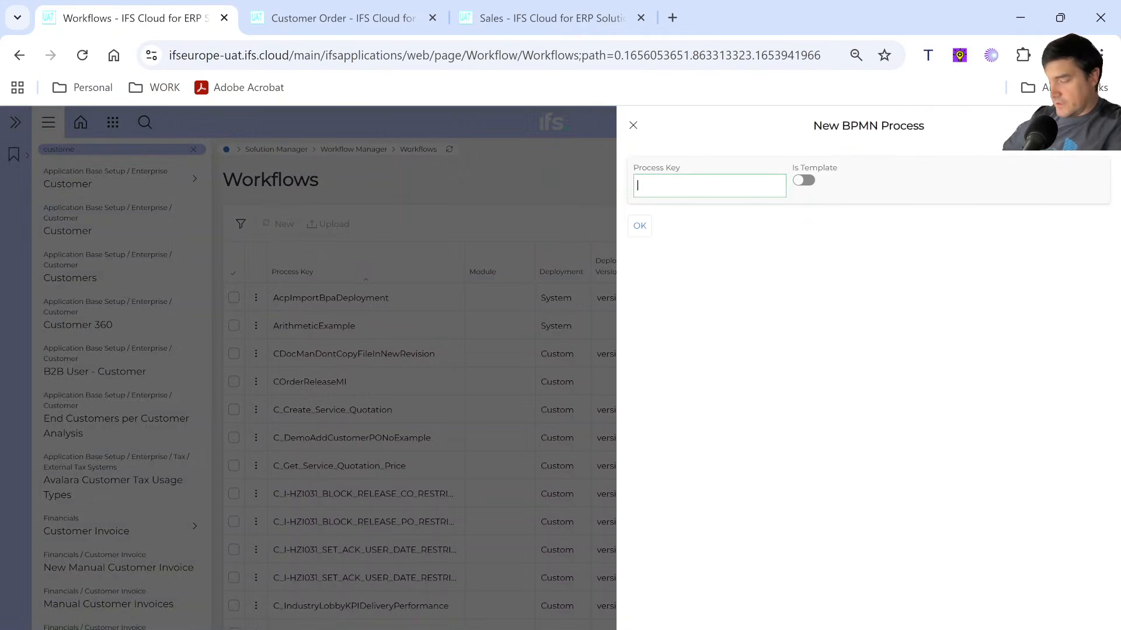
pyautogui.write('LOCK')
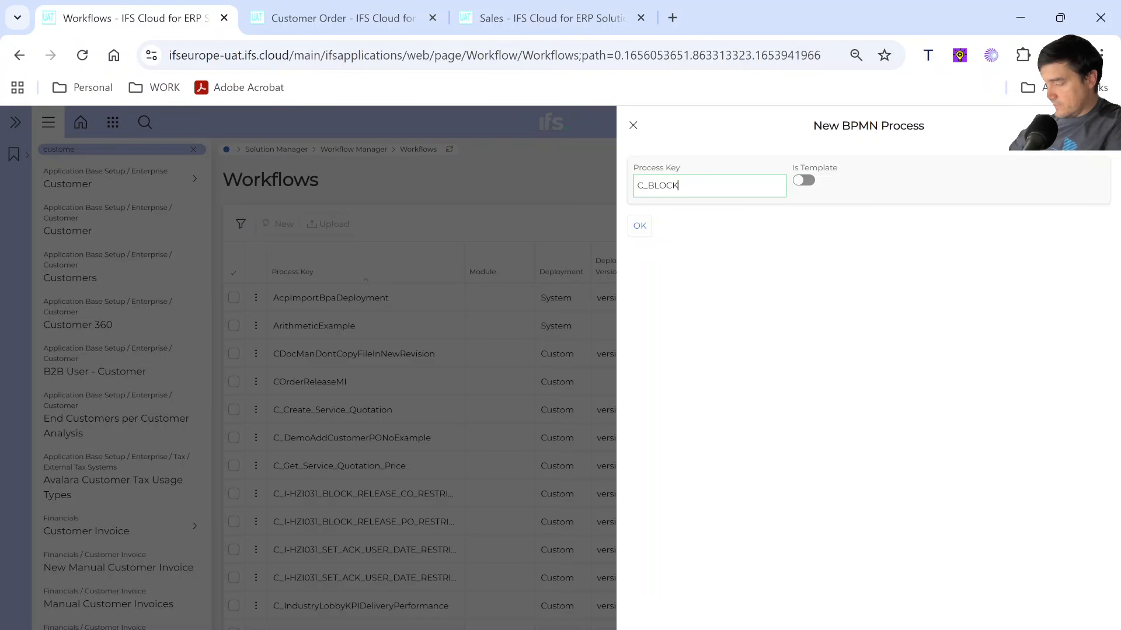
pyautogui.write('_CO_')
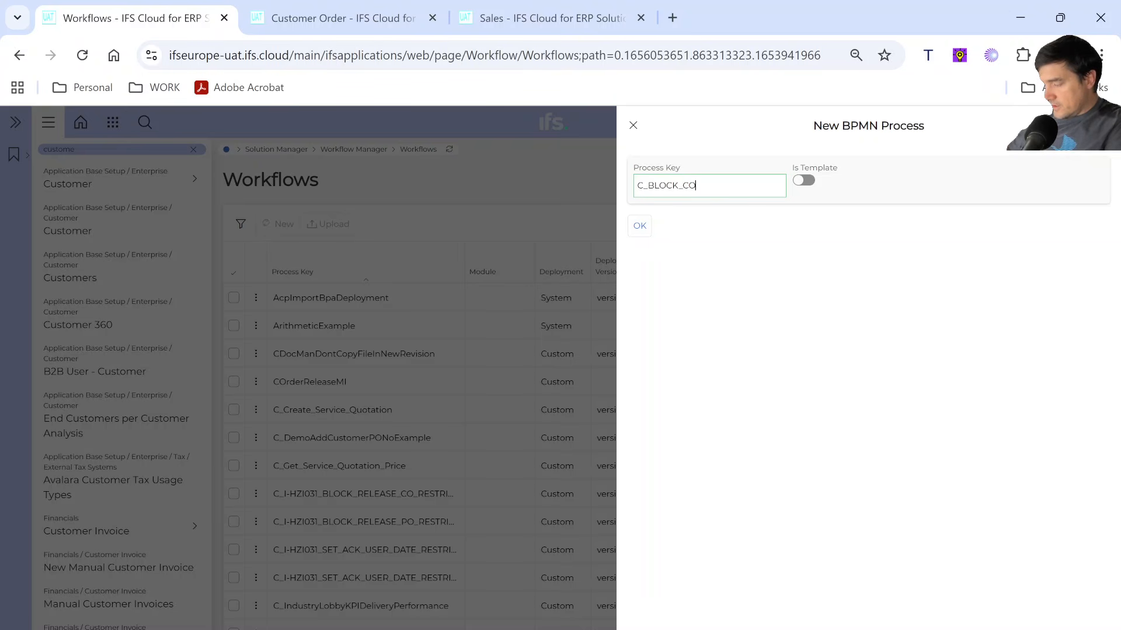
pyautogui.press('BackSpace')
pyautogui.press('BackSpace')
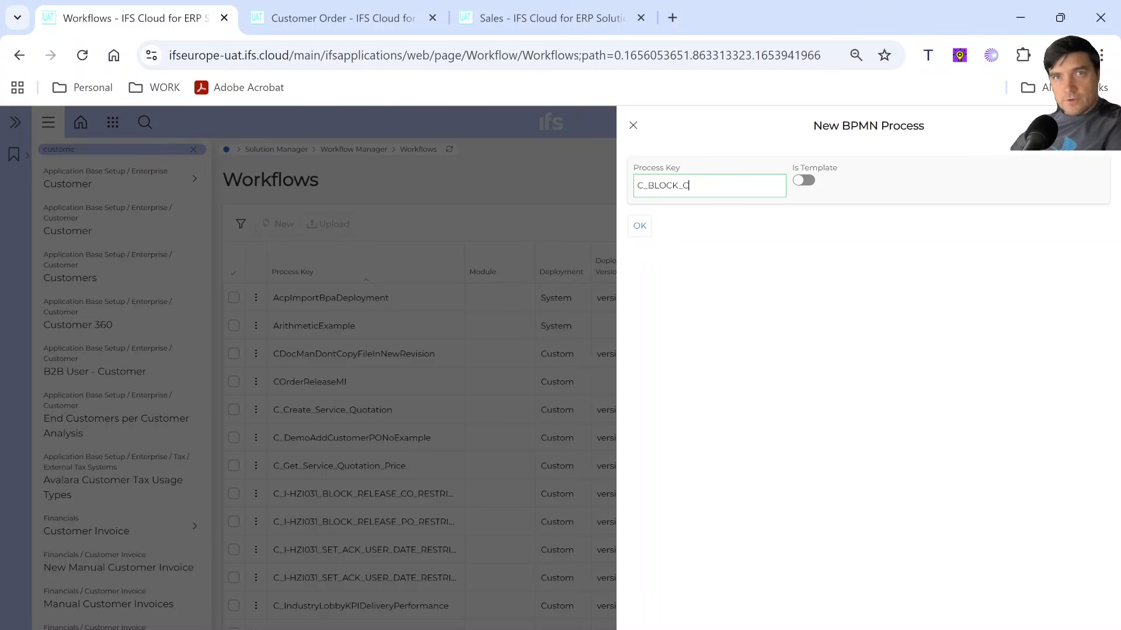
pyautogui.write('RELEASE_')
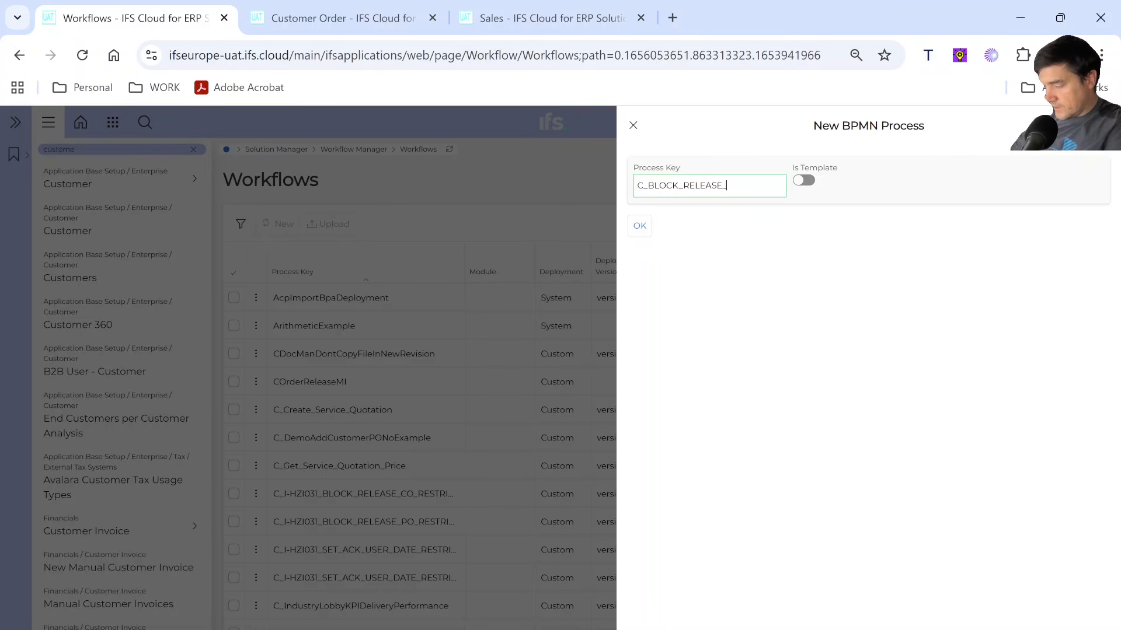
pyautogui.write('CO_')
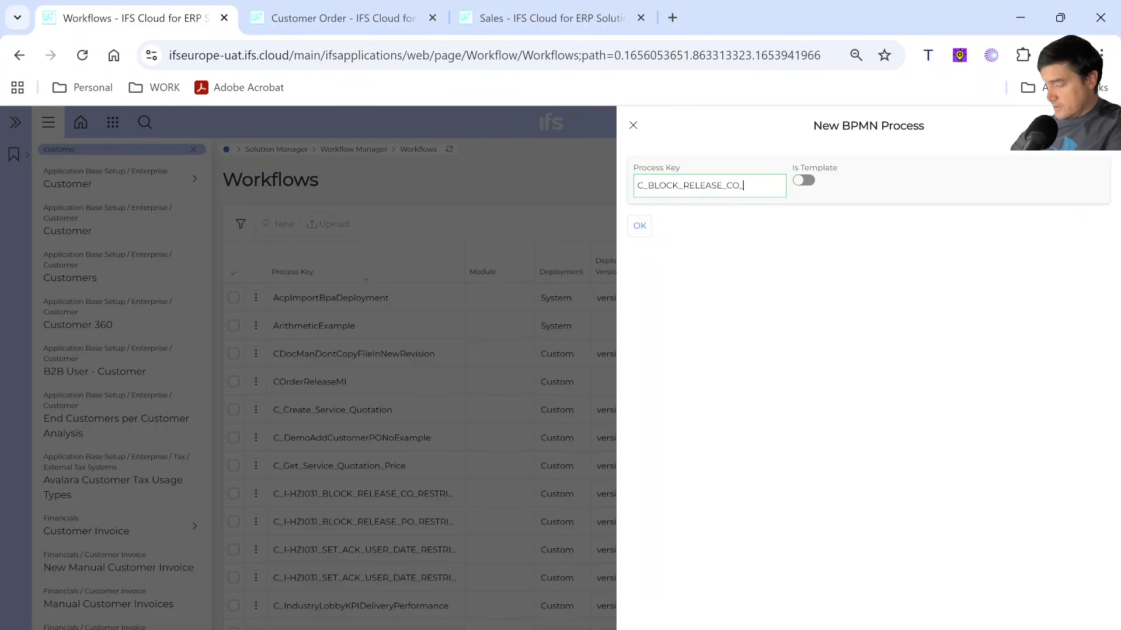
pyautogui.write('RES')
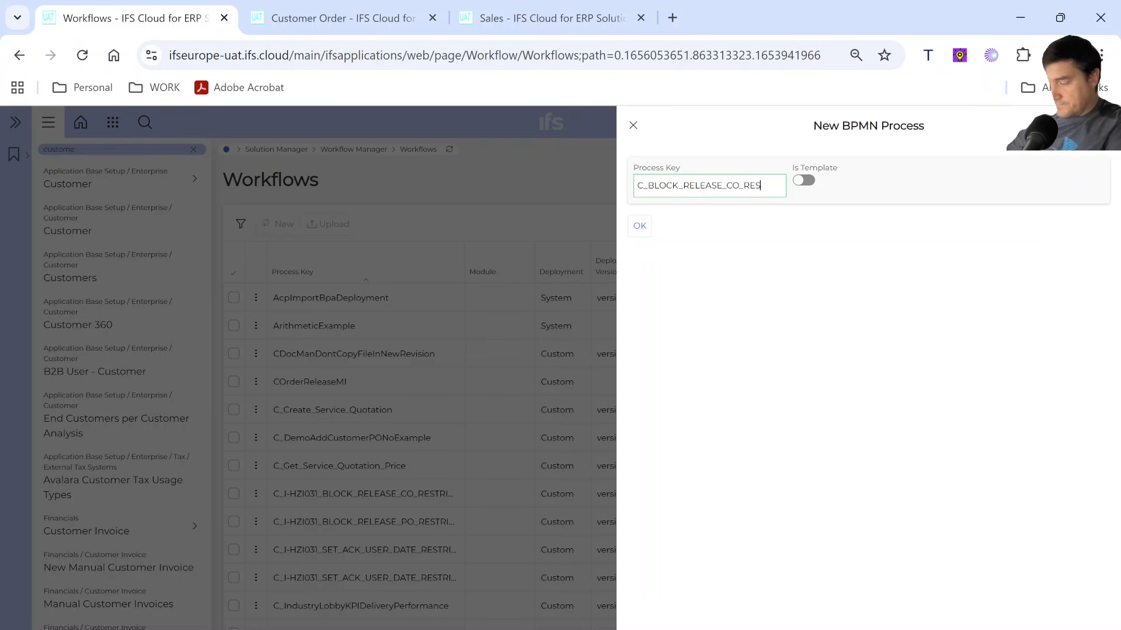
pyautogui.write('TRICTED')
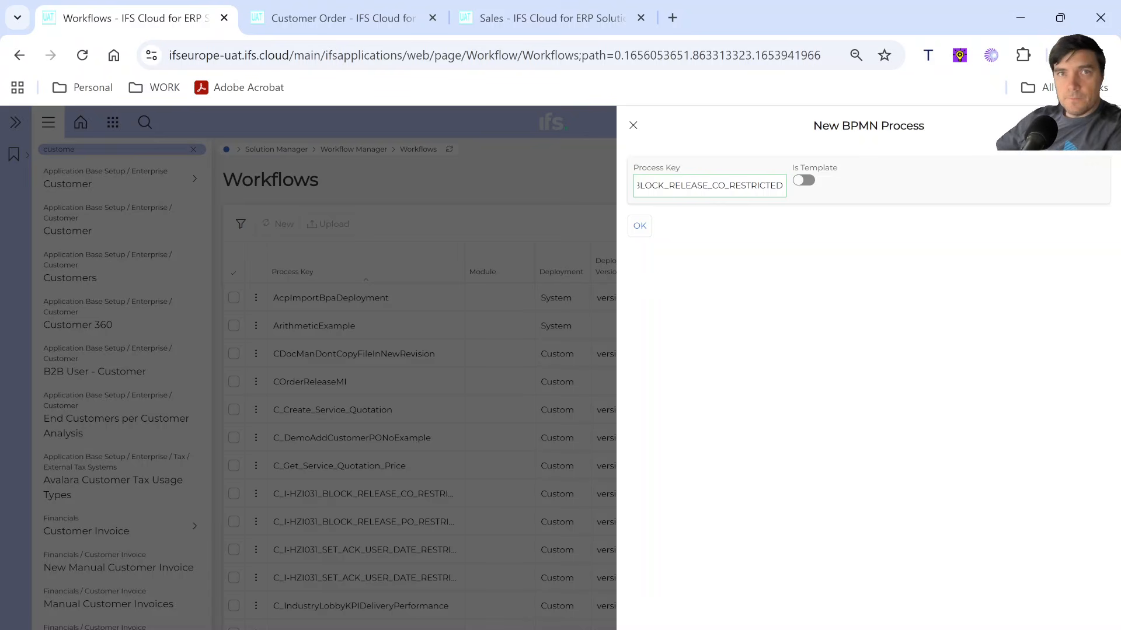
pyautogui.click(644, 224)
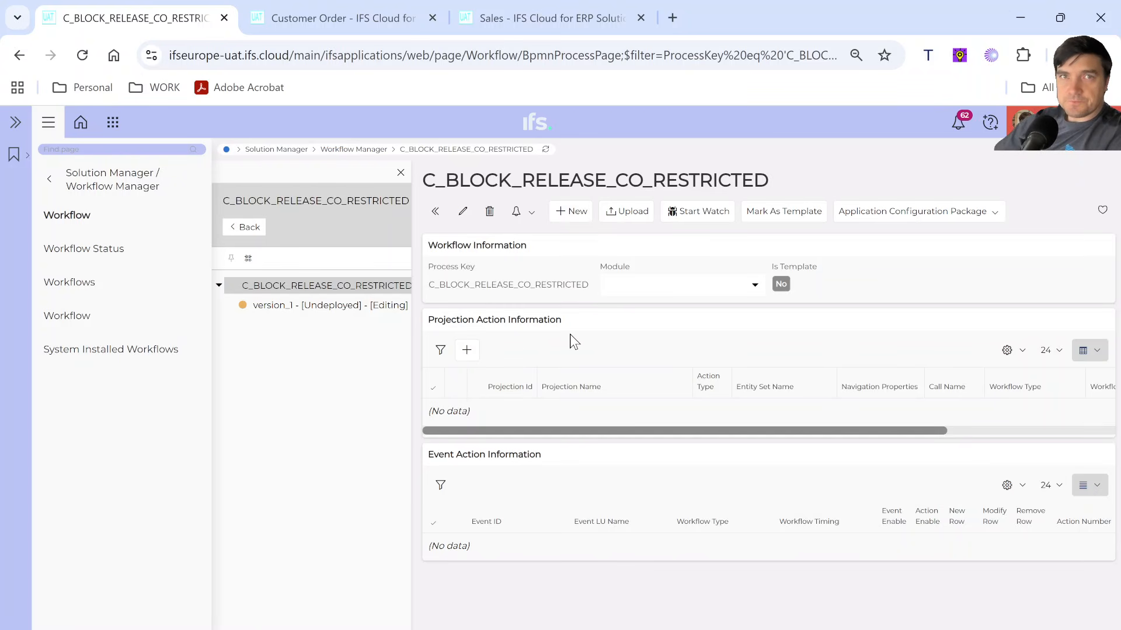
# Open version_1 of the new workflow for design and hide the page navigation to widen the canvas
pyautogui.click(315, 306)
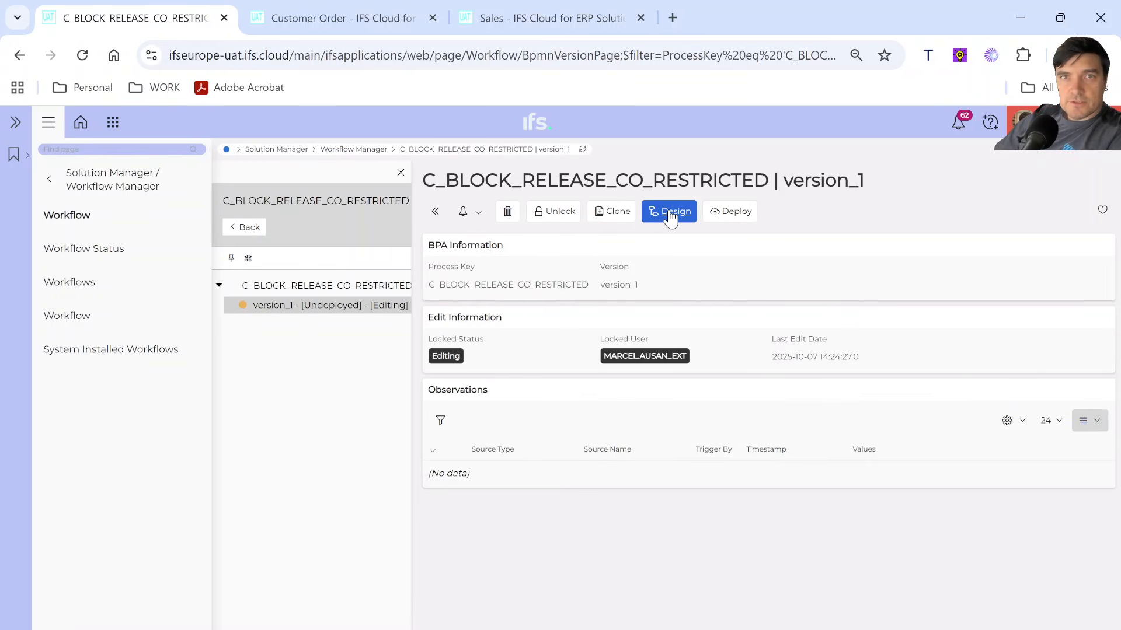
pyautogui.click(669, 214)
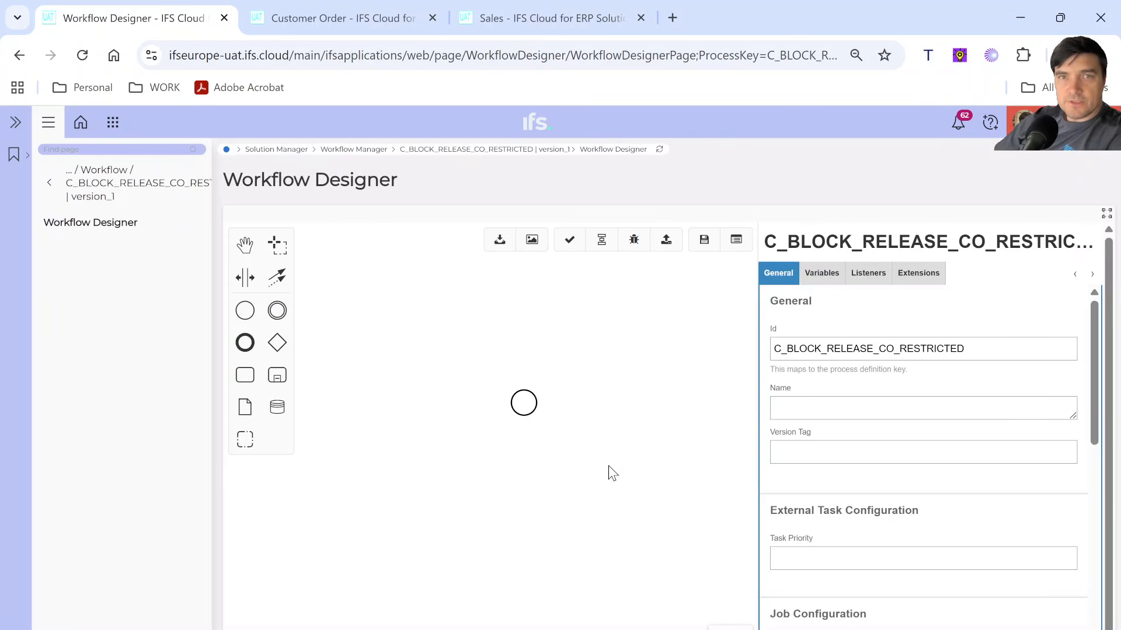
pyautogui.moveTo(608, 470); pyautogui.dragTo(554, 464)
pyautogui.click(49, 122)
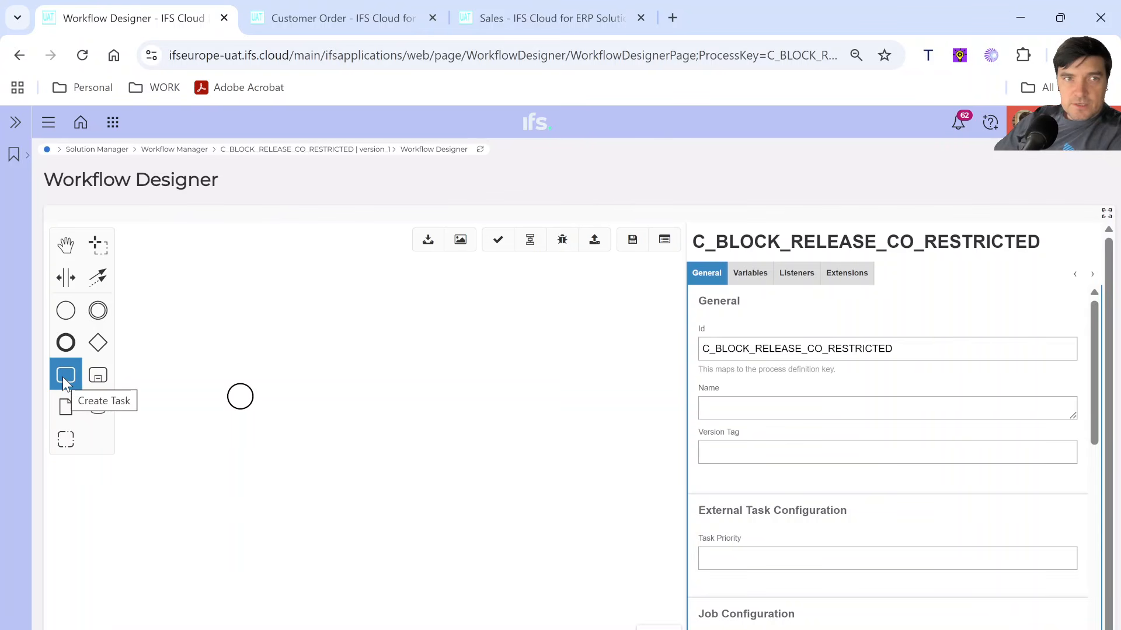
# Add a task to the canvas beside the start event and connect the start event to it
pyautogui.moveTo(62, 377); pyautogui.dragTo(353, 401)
pyautogui.click(240, 396)
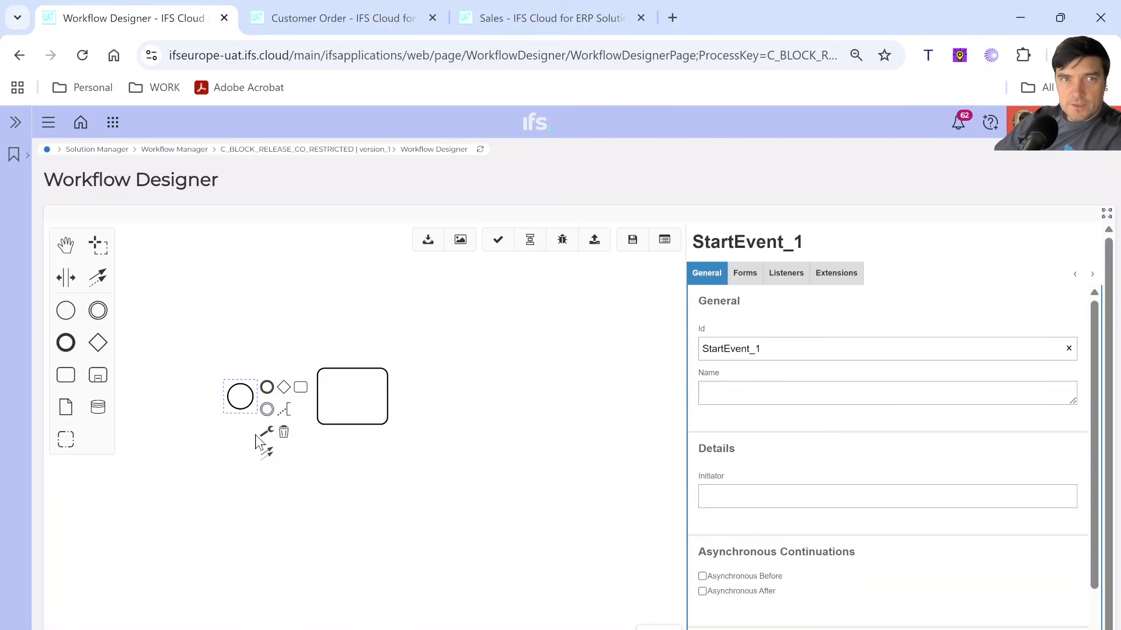
pyautogui.moveTo(268, 458); pyautogui.dragTo(318, 398)
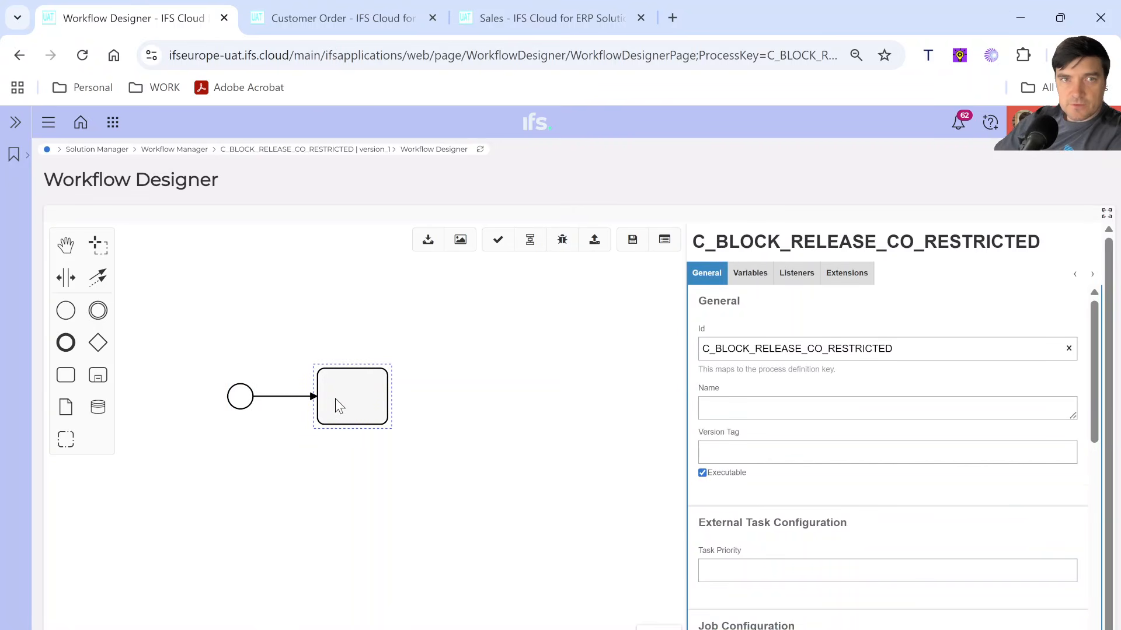
# Change the new task's type to IFS API
pyautogui.click(339, 406)
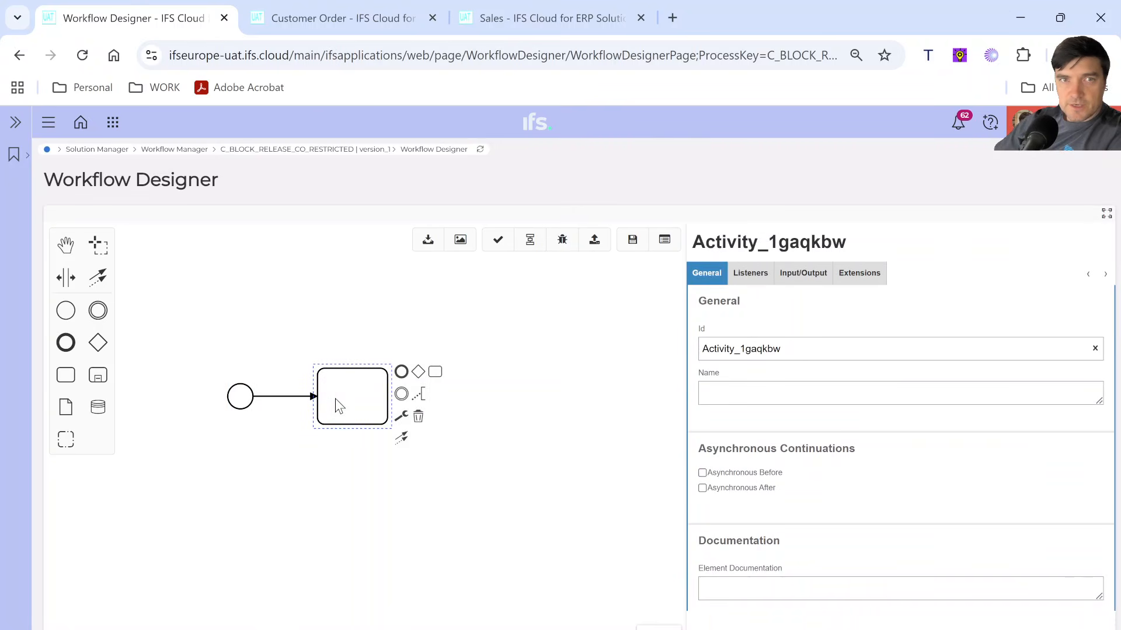
pyautogui.click(401, 419)
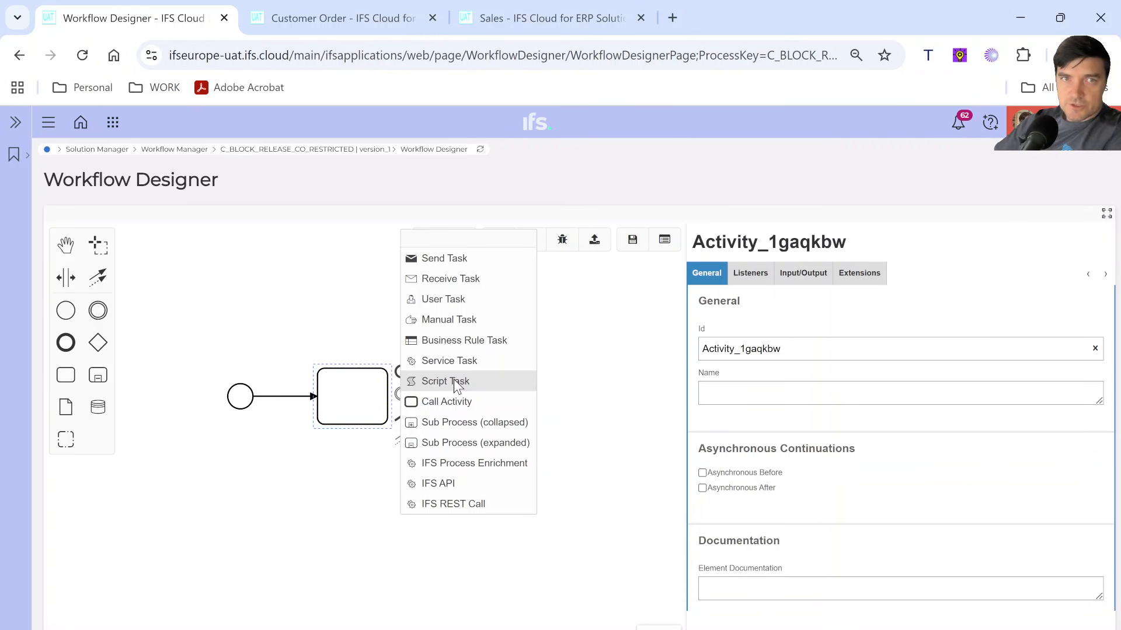
pyautogui.click(438, 485)
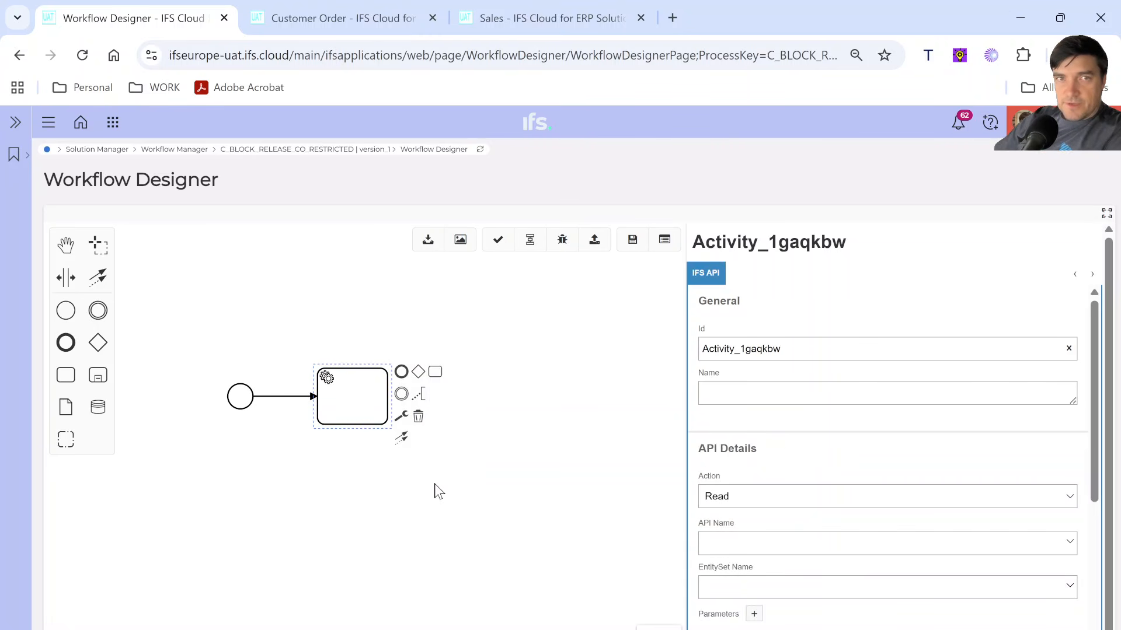
# Deselect the task and enter Read Customer Order as the name of the process itself
pyautogui.press('Escape')
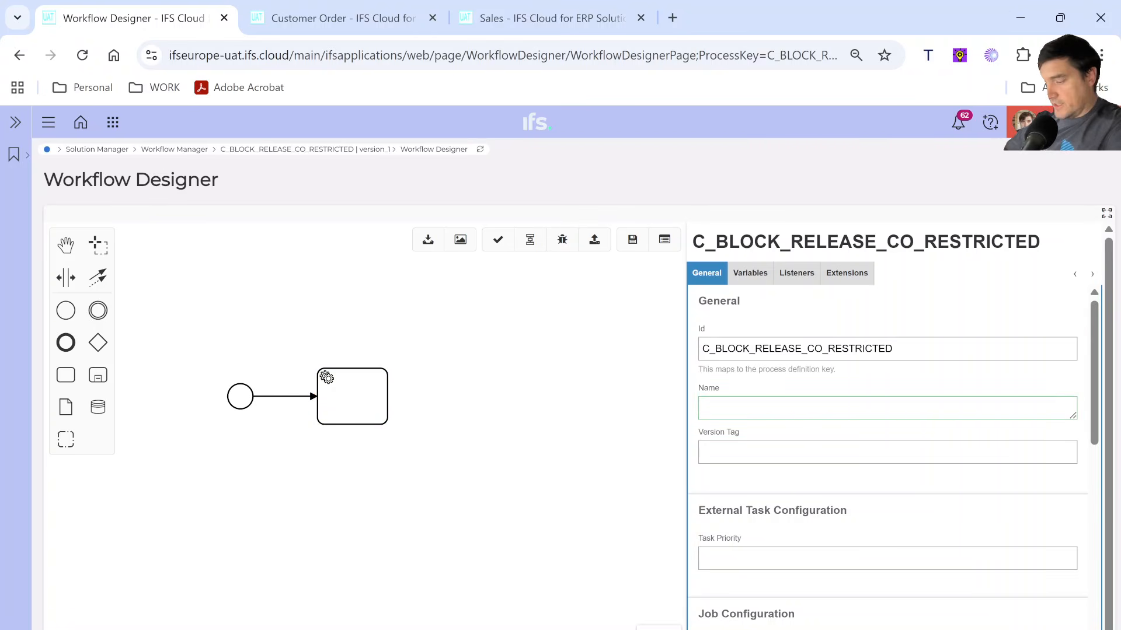
pyautogui.write('Read ')
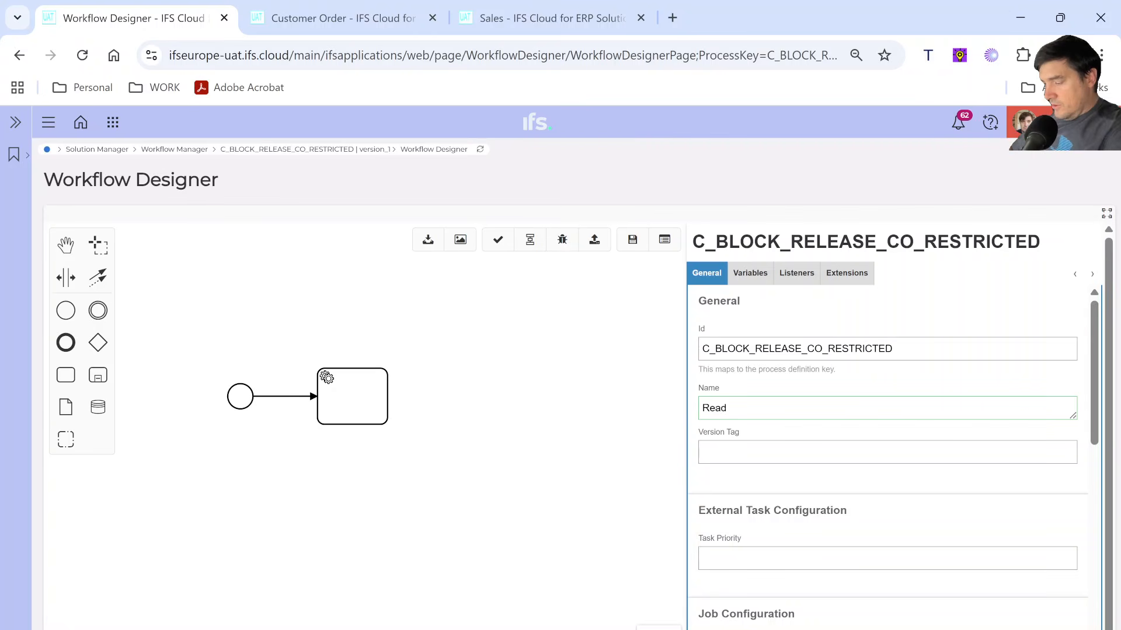
pyautogui.write('Customer Or')
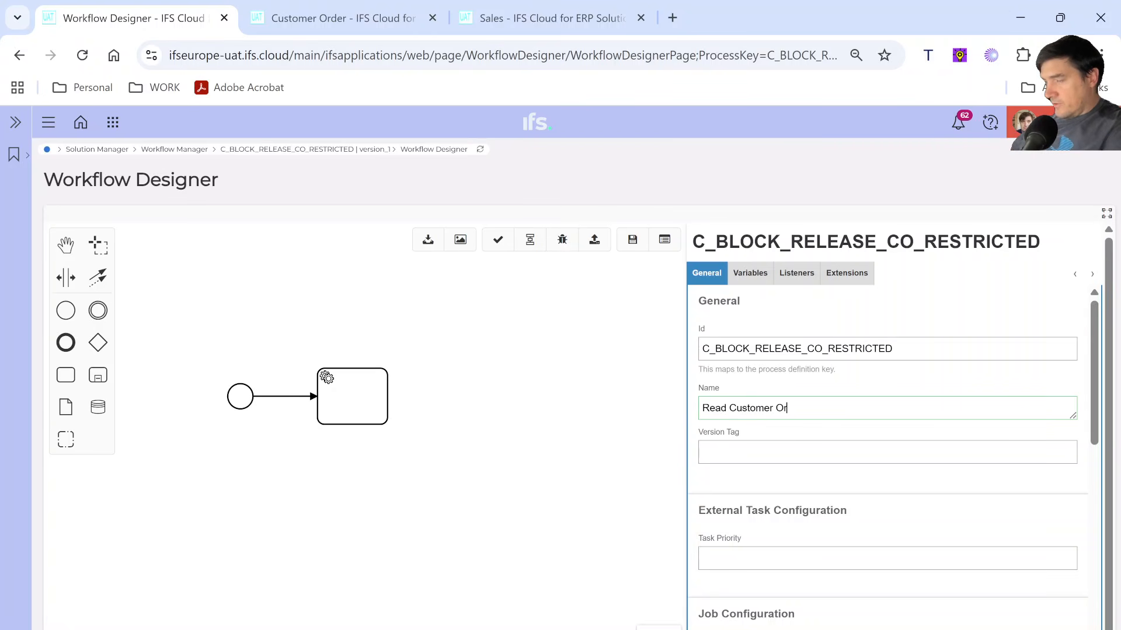
pyautogui.write('der')
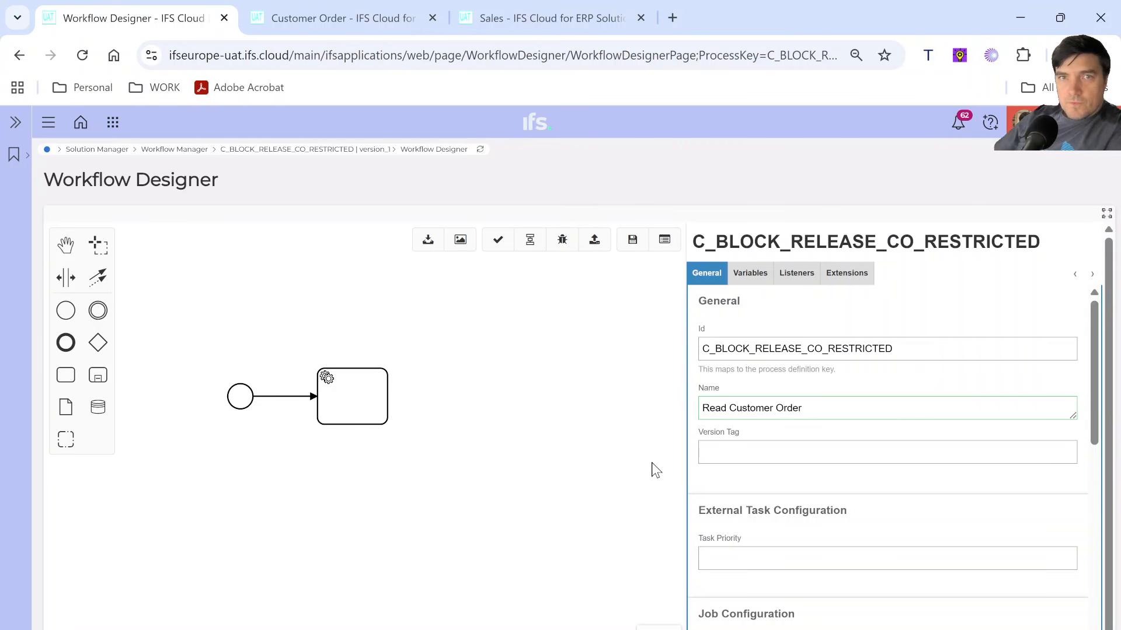
pyautogui.click(358, 453)
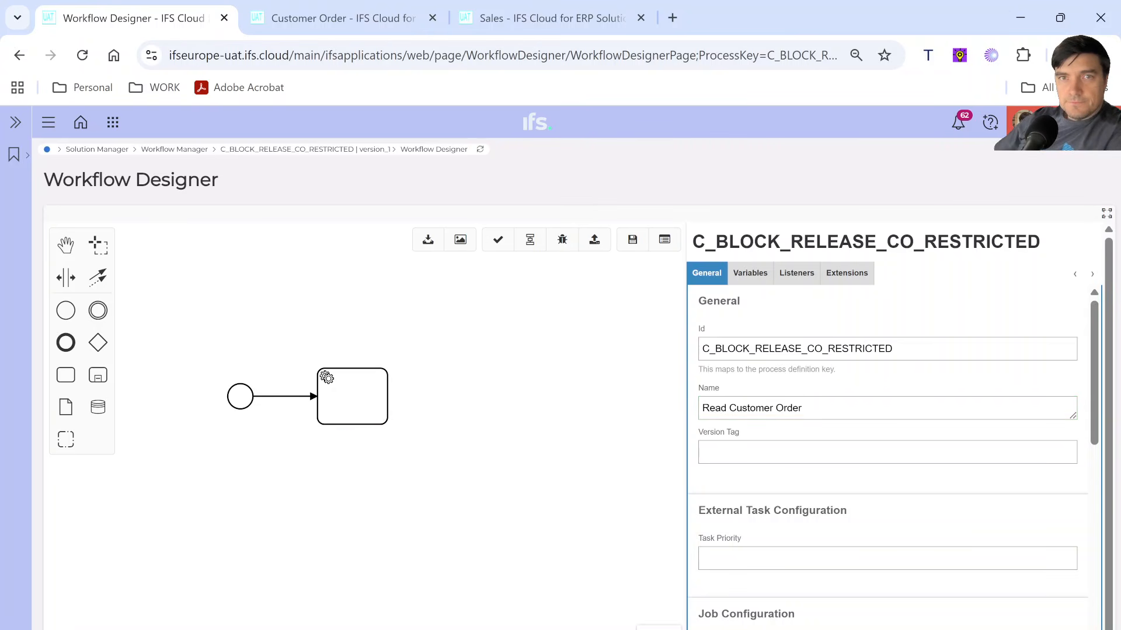
pyautogui.click(344, 388)
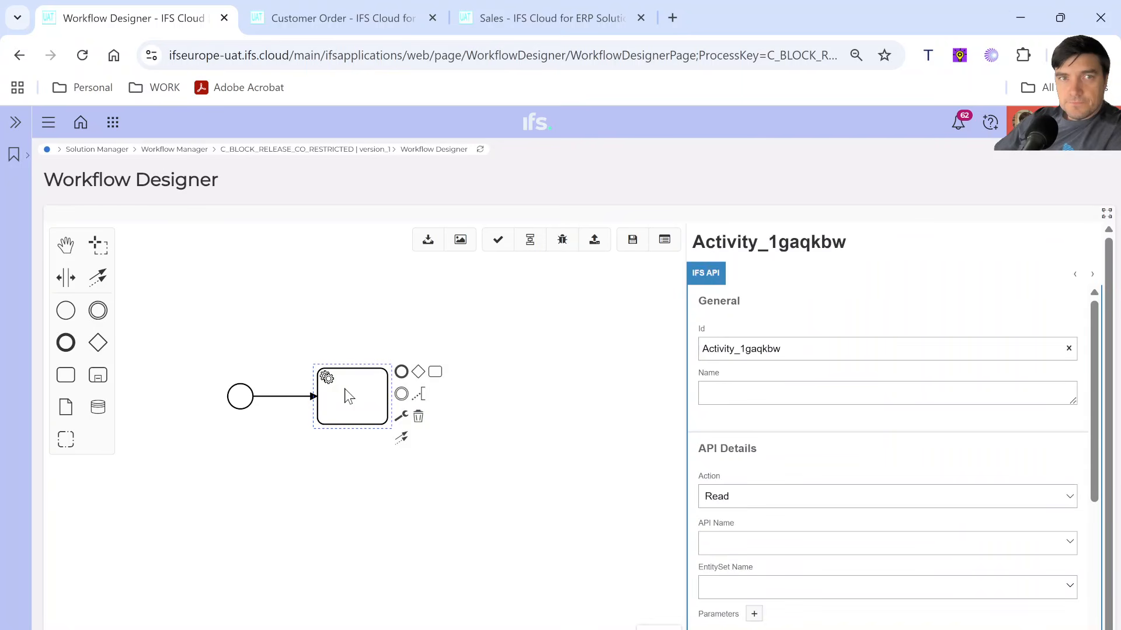
pyautogui.click(355, 464)
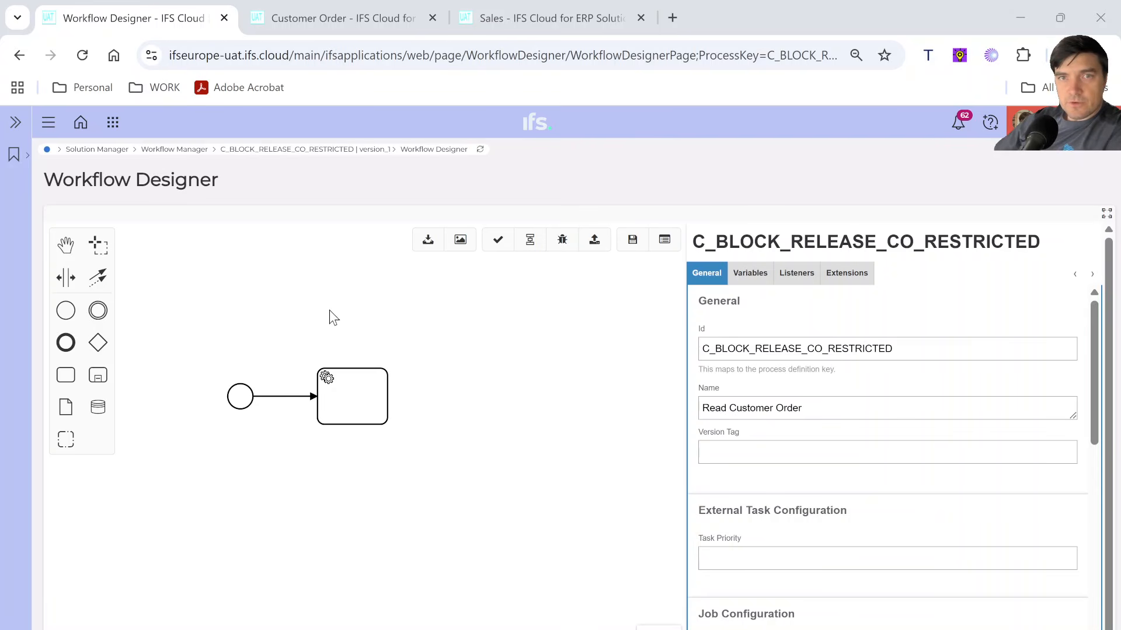
pyautogui.click(333, 413)
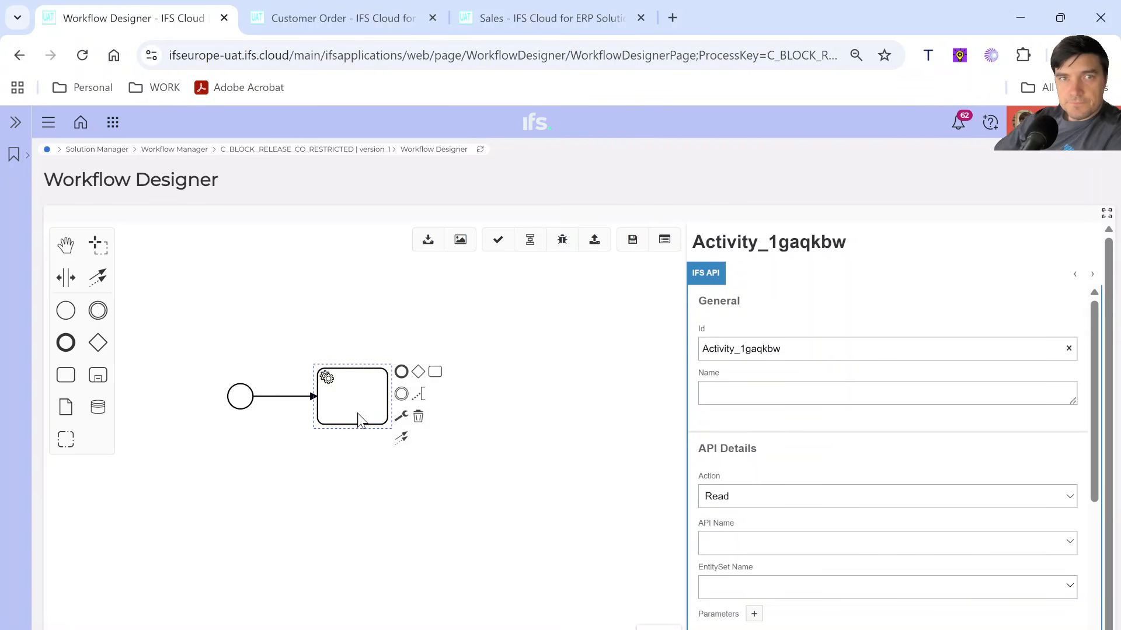
pyautogui.click(356, 403)
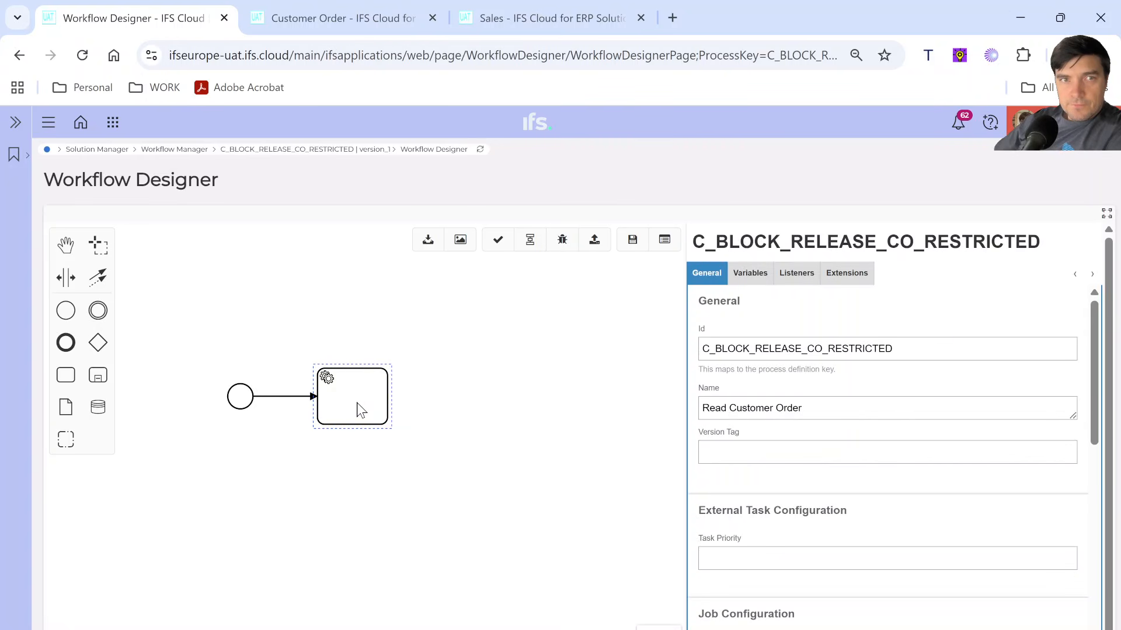
pyautogui.click(357, 403)
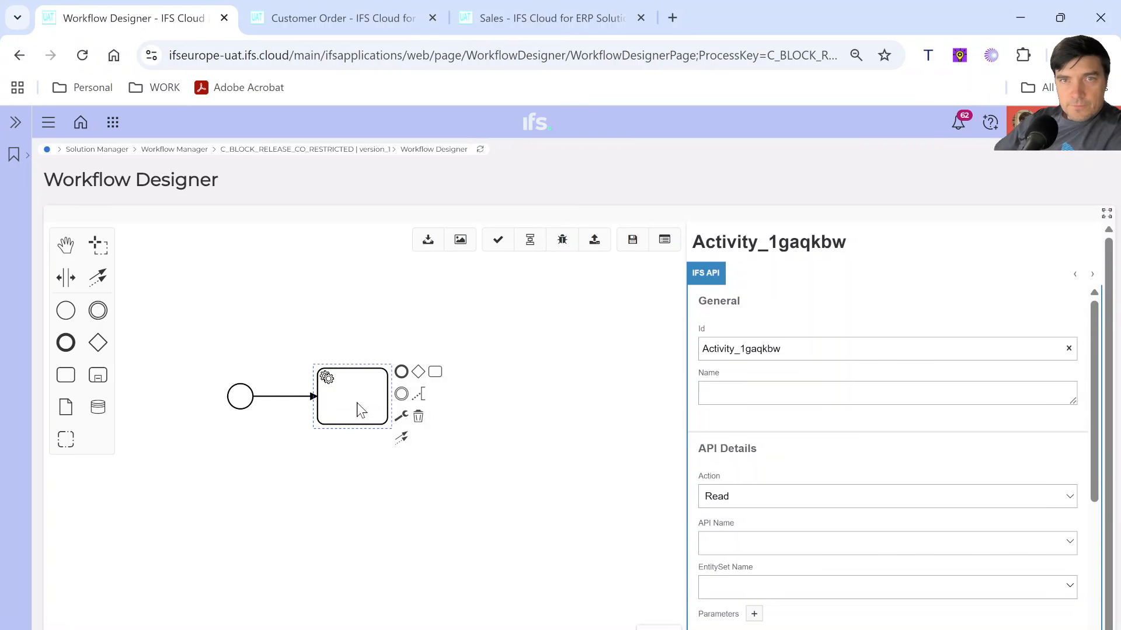
pyautogui.click(356, 403)
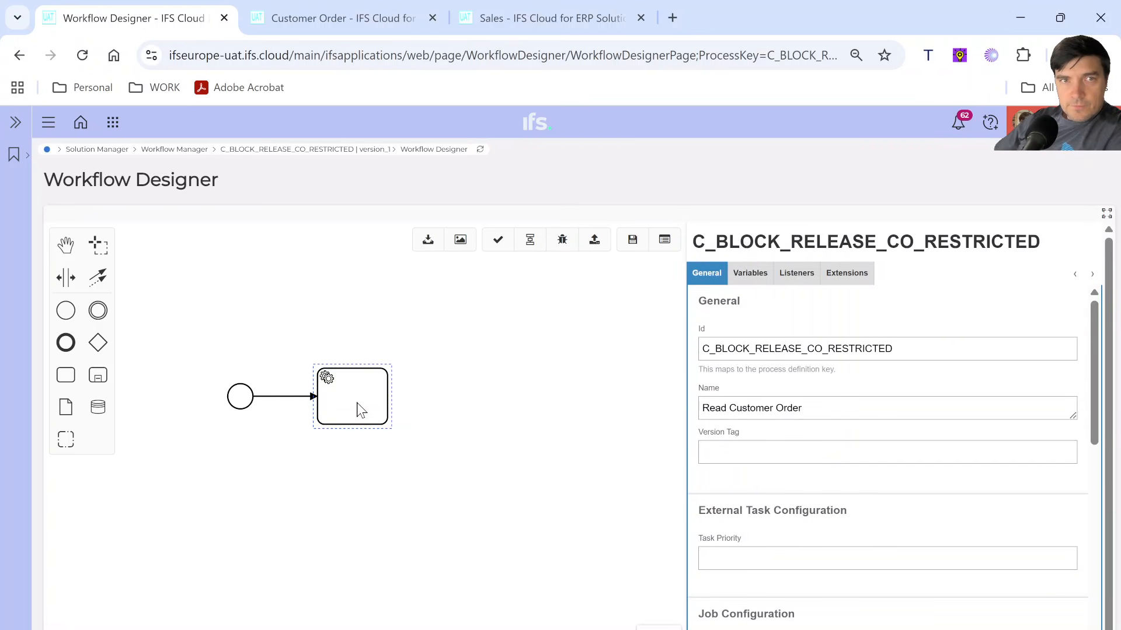
# Select the IFS API task and name it Read Customer Order
pyautogui.click(316, 405)
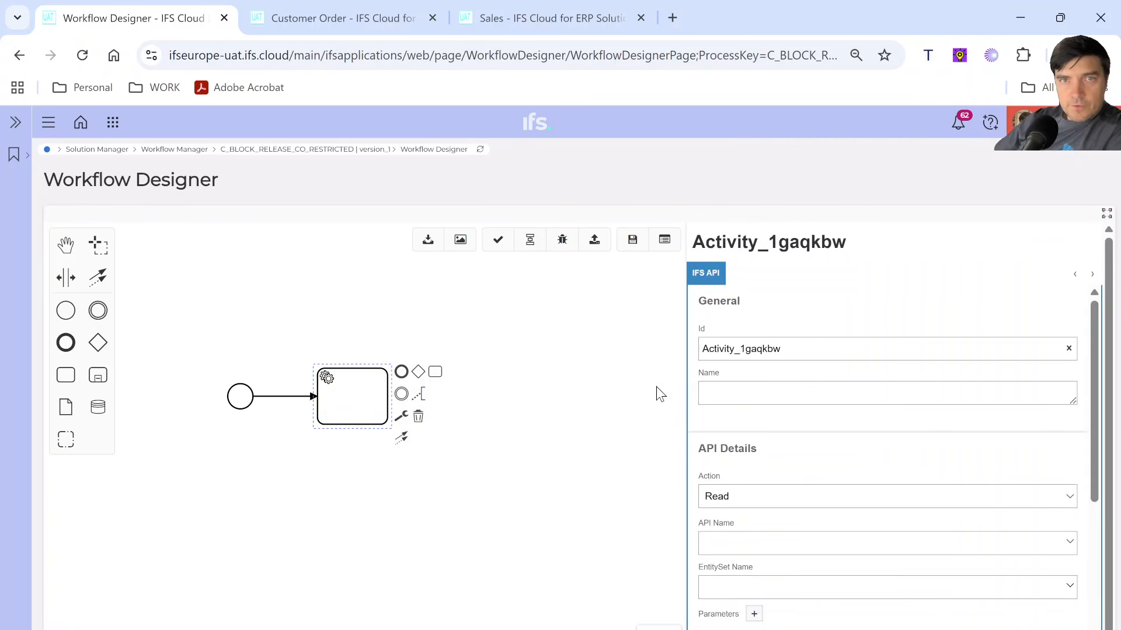
pyautogui.click(718, 392)
pyautogui.write('Read')
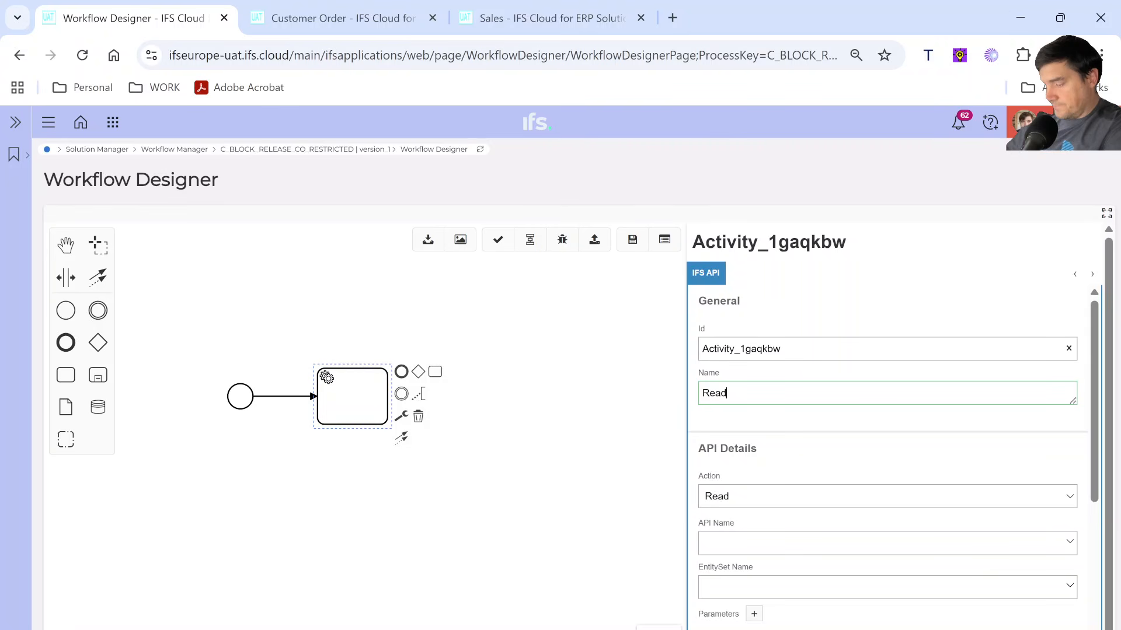
pyautogui.write(' Customer O')
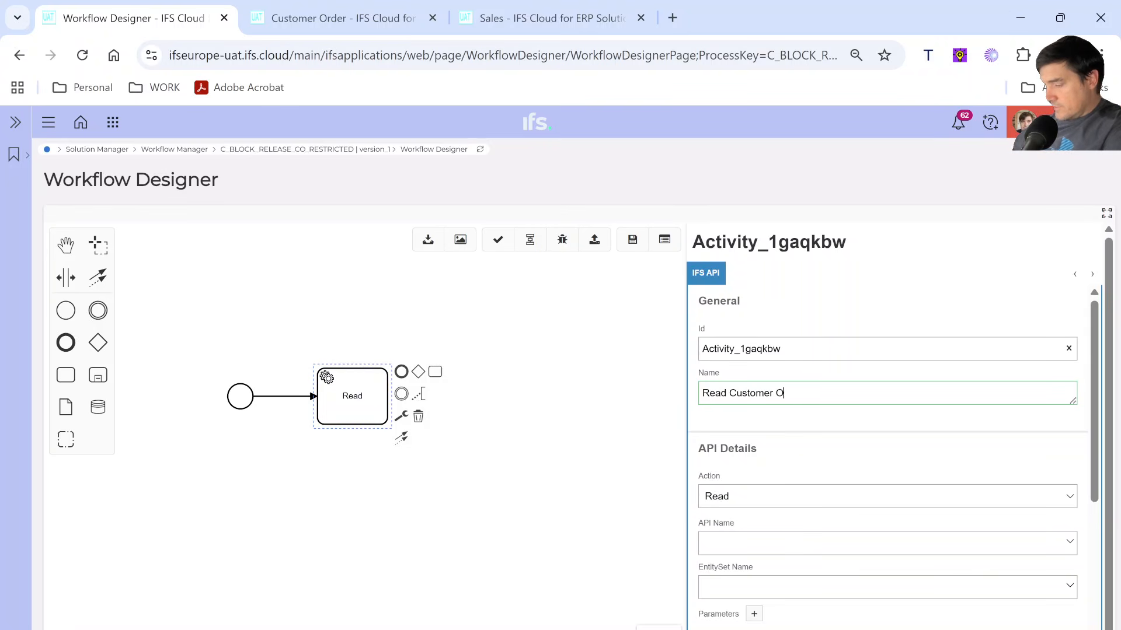
pyautogui.write('rder')
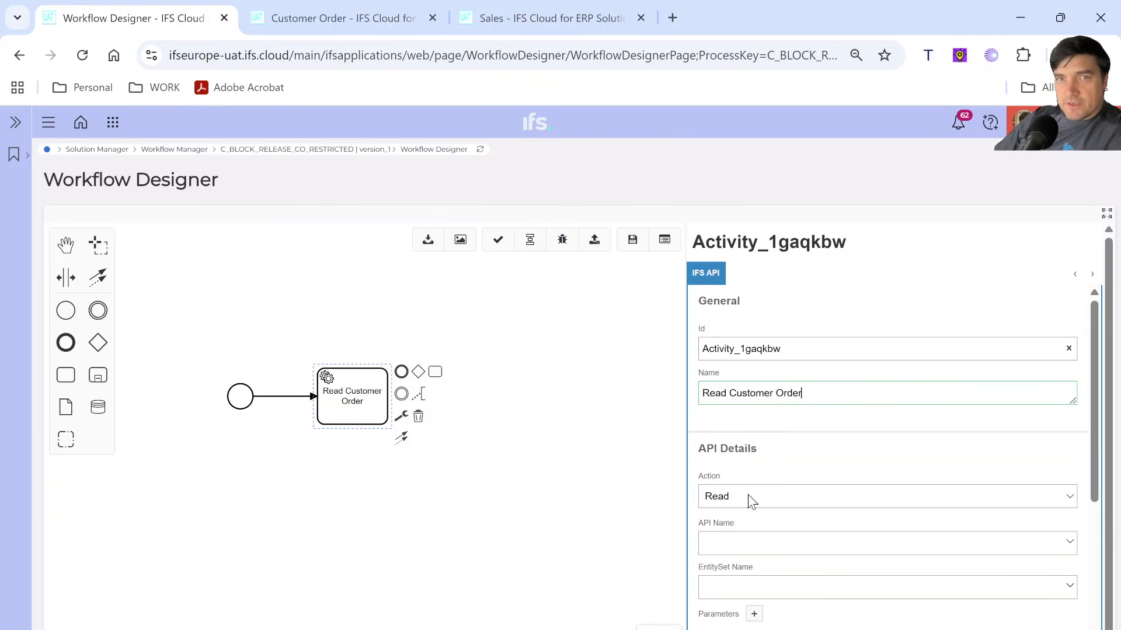
# Copy the projection name CustomerOrderHandling from the page info of the Customer Order page
pyautogui.scroll(-1, 750, 513)
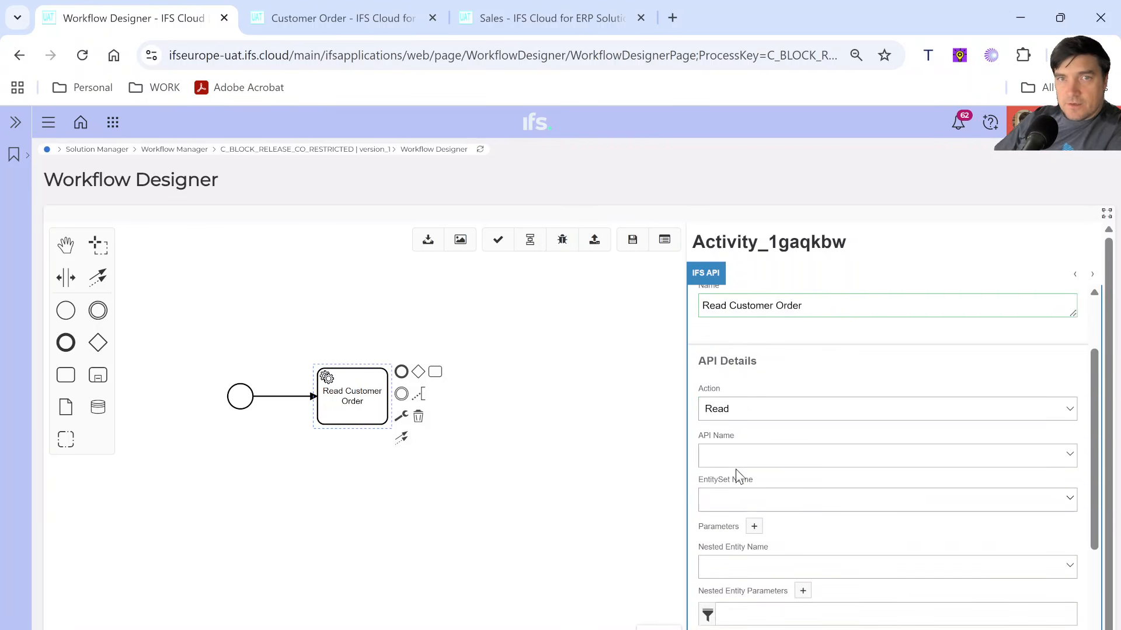
pyautogui.click(342, 25)
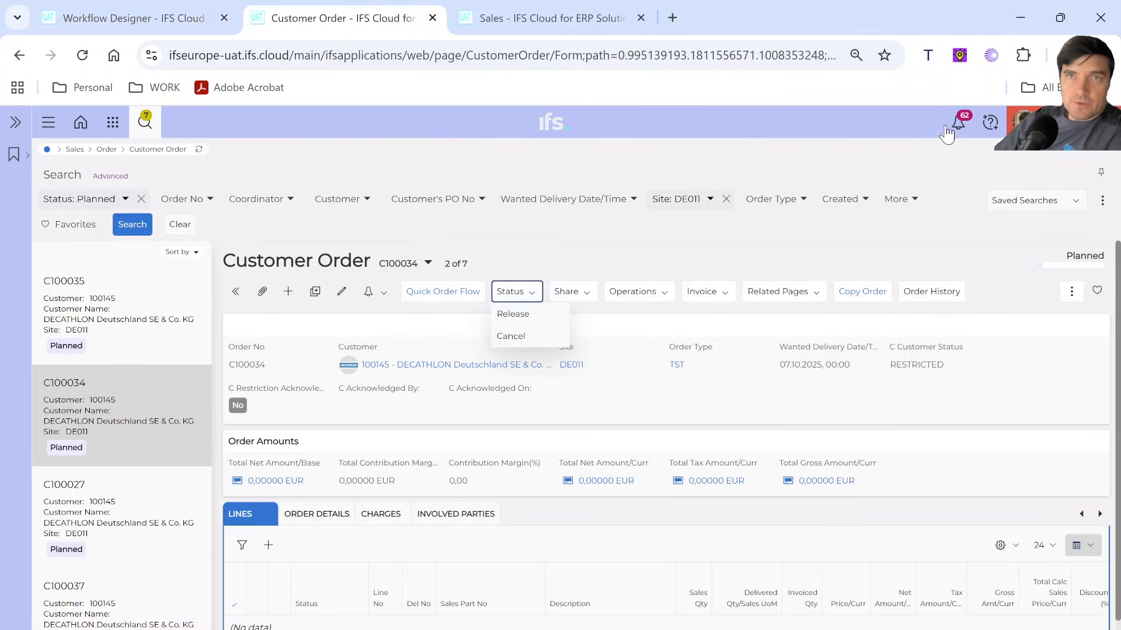
pyautogui.click(1023, 122)
pyautogui.moveTo(1028, 421)
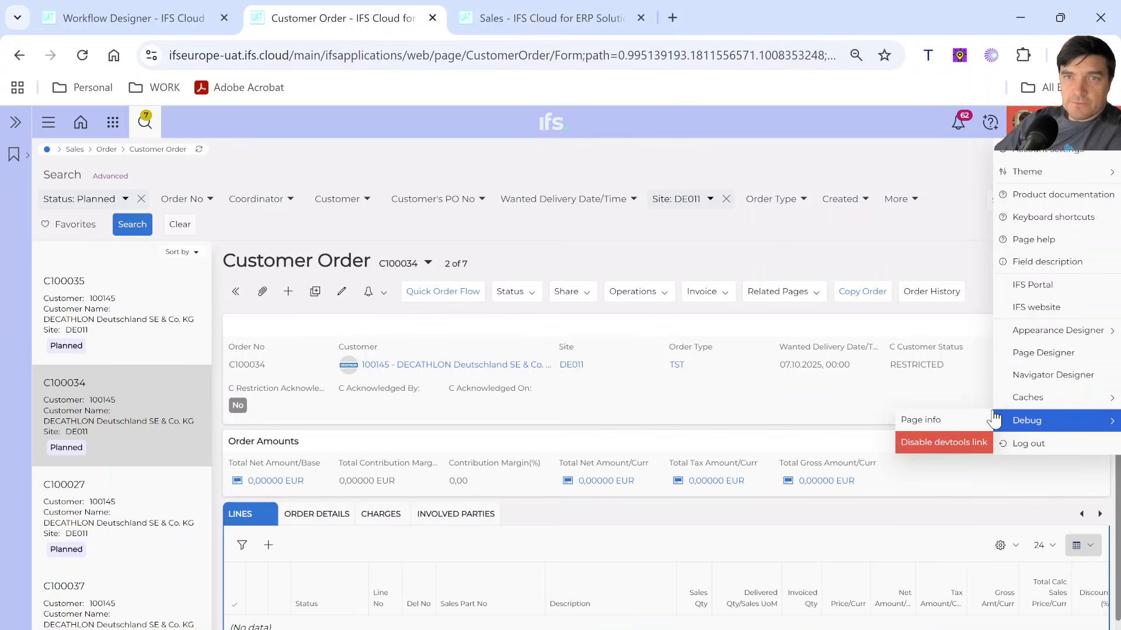
pyautogui.click(925, 421)
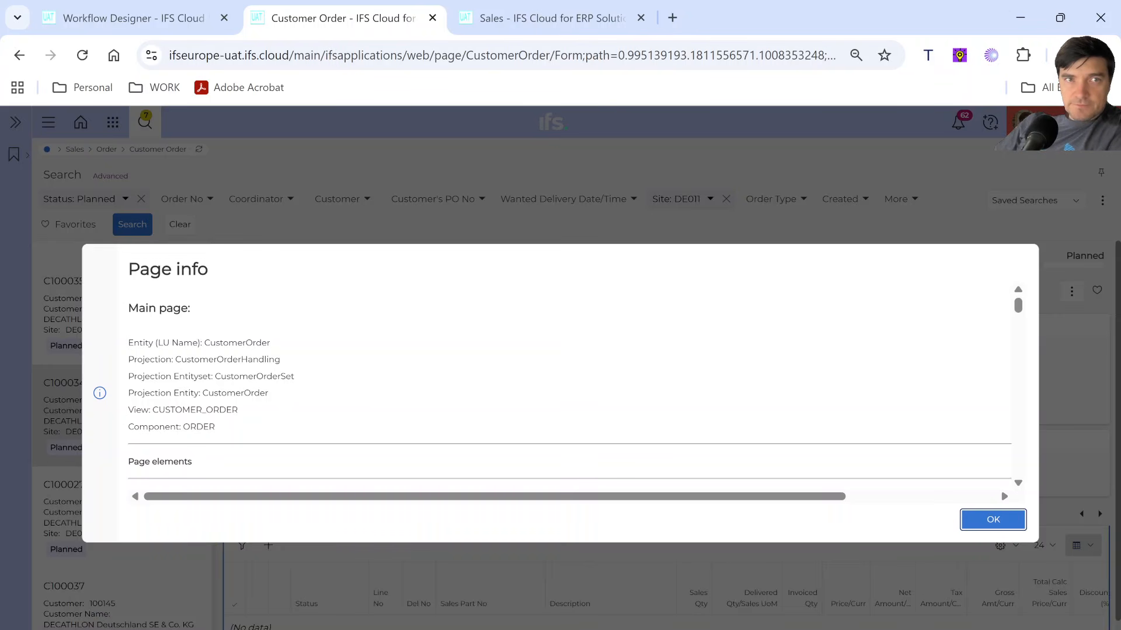
pyautogui.moveTo(176, 360); pyautogui.dragTo(286, 367)
pyautogui.hotkey('ctrl', 'c')
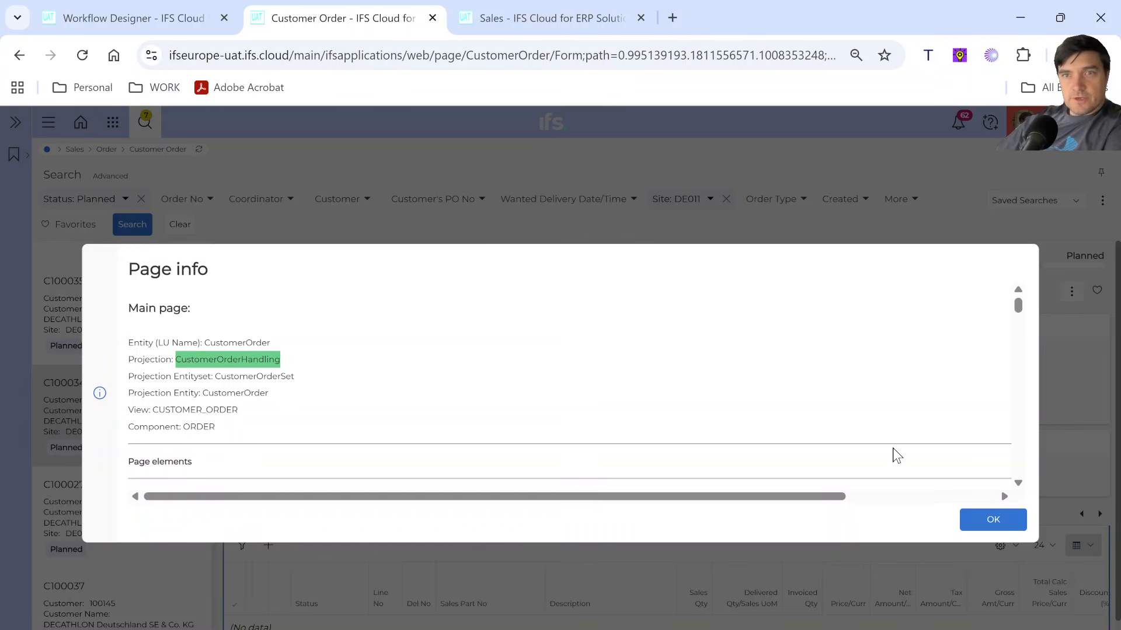
pyautogui.click(992, 521)
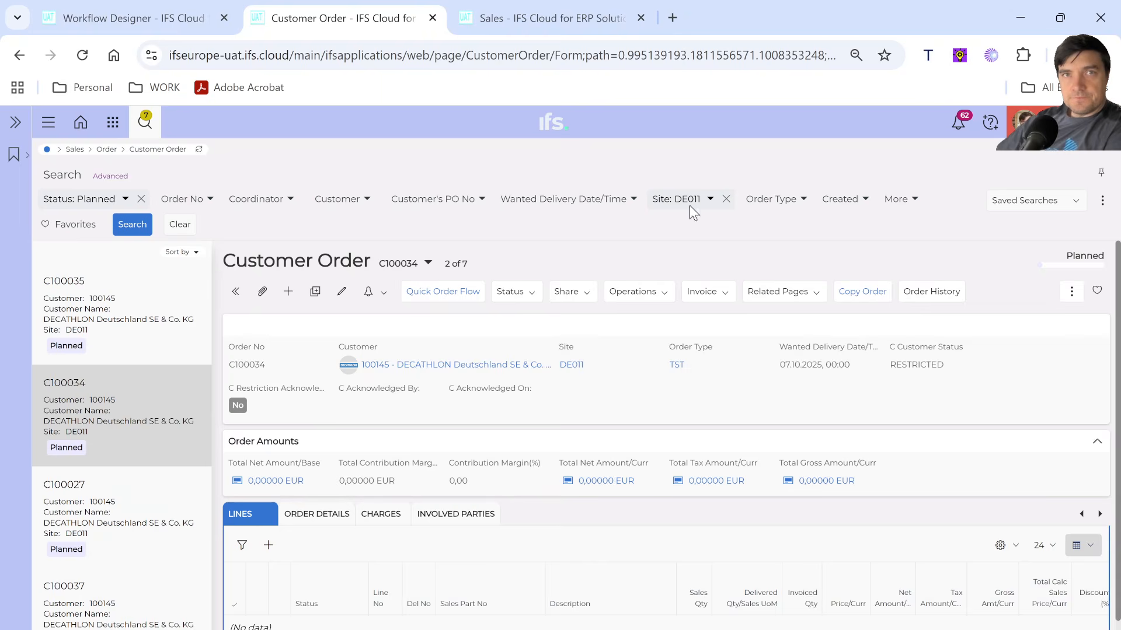
# Set the Read Customer Order task's API name to CustomerOrderHandling and its entity set to CustomerOrderSet
pyautogui.click(132, 19)
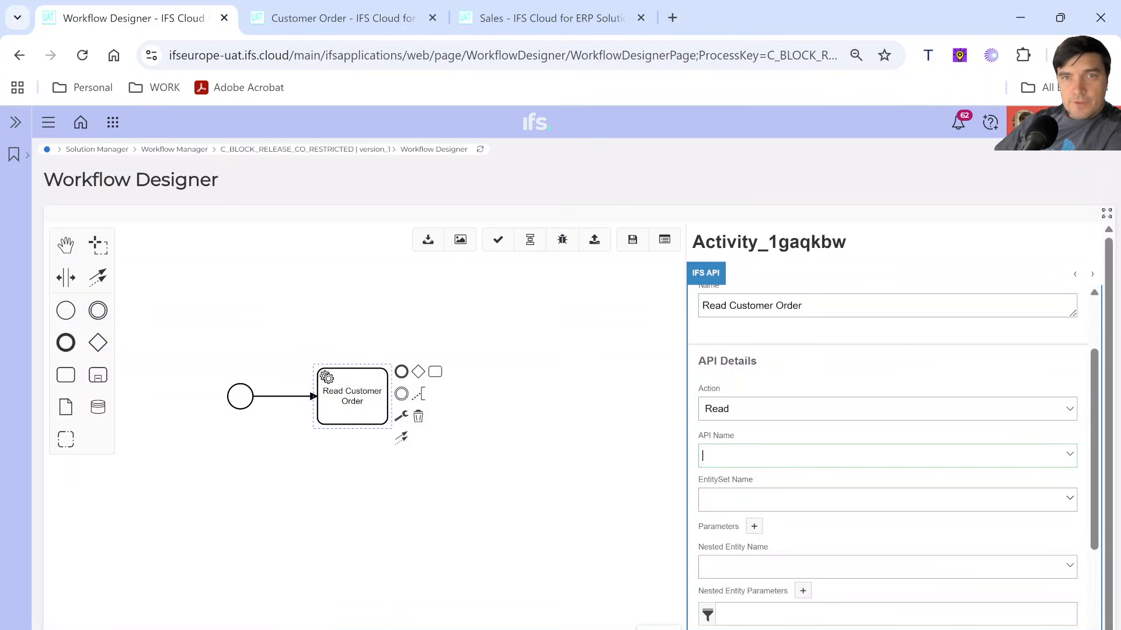
pyautogui.click(876, 456)
pyautogui.hotkey('ctrl', 'v')
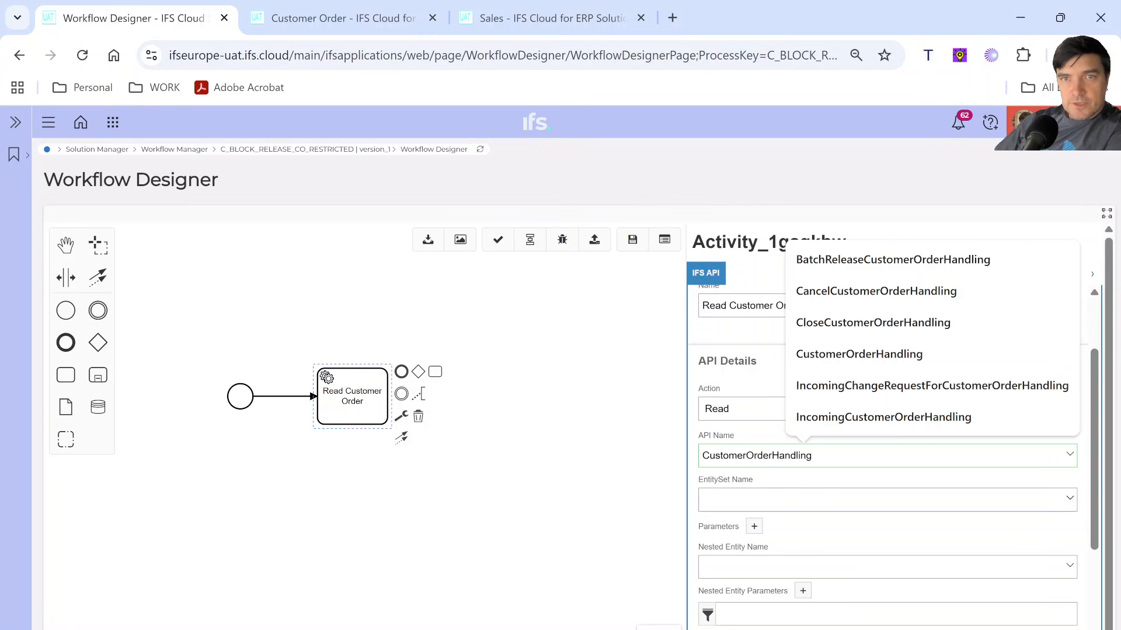
pyautogui.press('BackSpace')
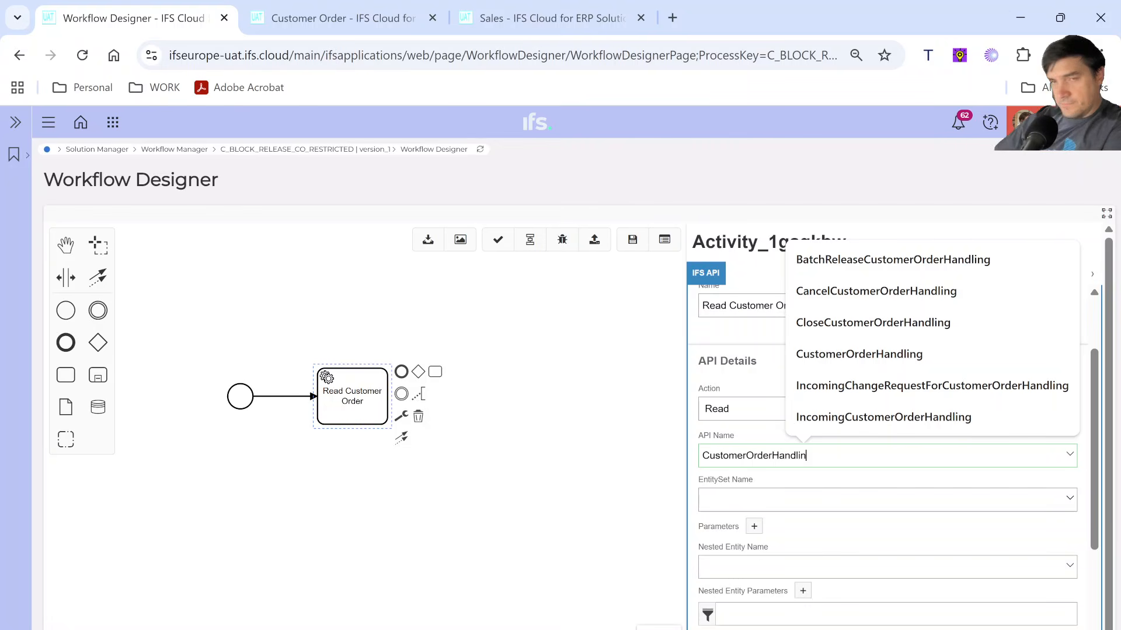
pyautogui.write('g')
pyautogui.click(699, 500)
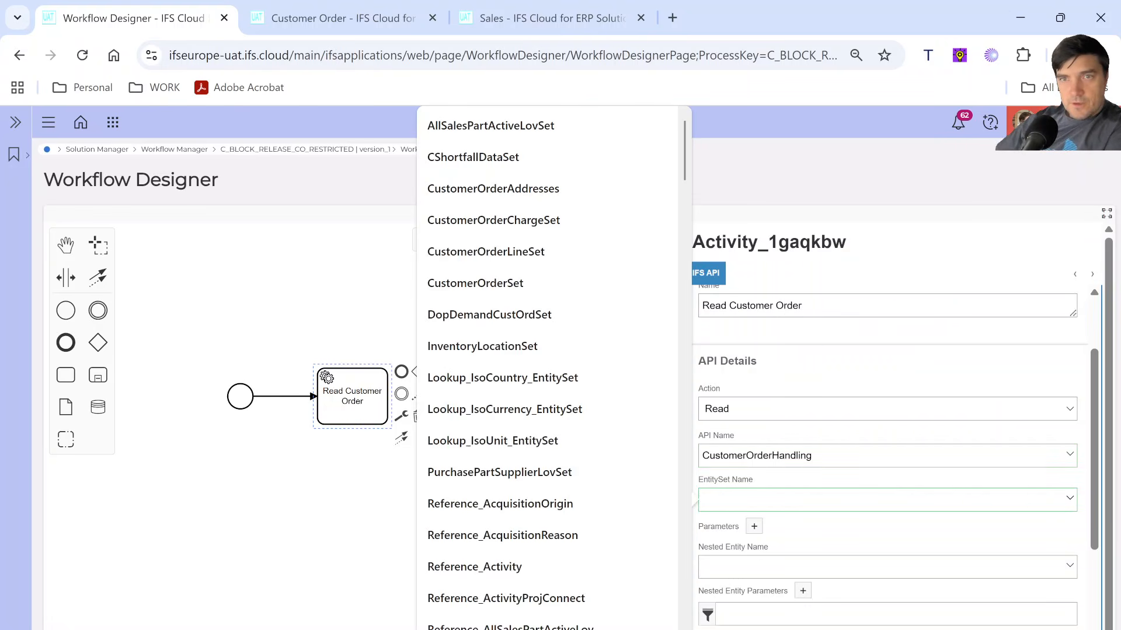
pyautogui.click(489, 285)
# Check the projection entity set name in the Customer Order page info, and return to the workflow task's API details
pyautogui.click(334, 18)
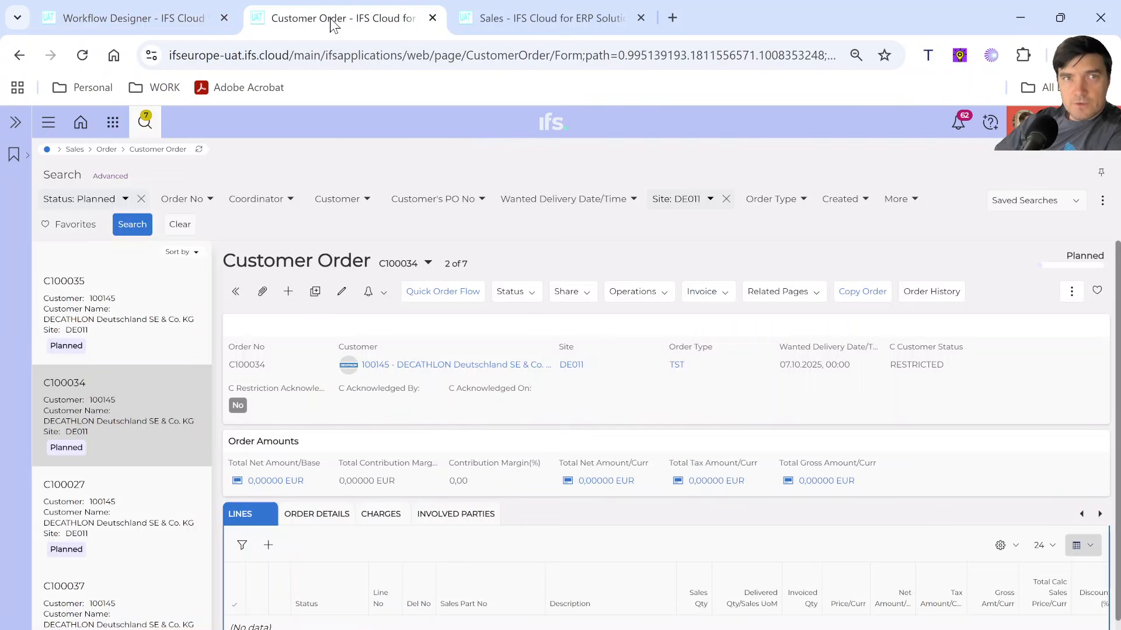
pyautogui.click(1022, 122)
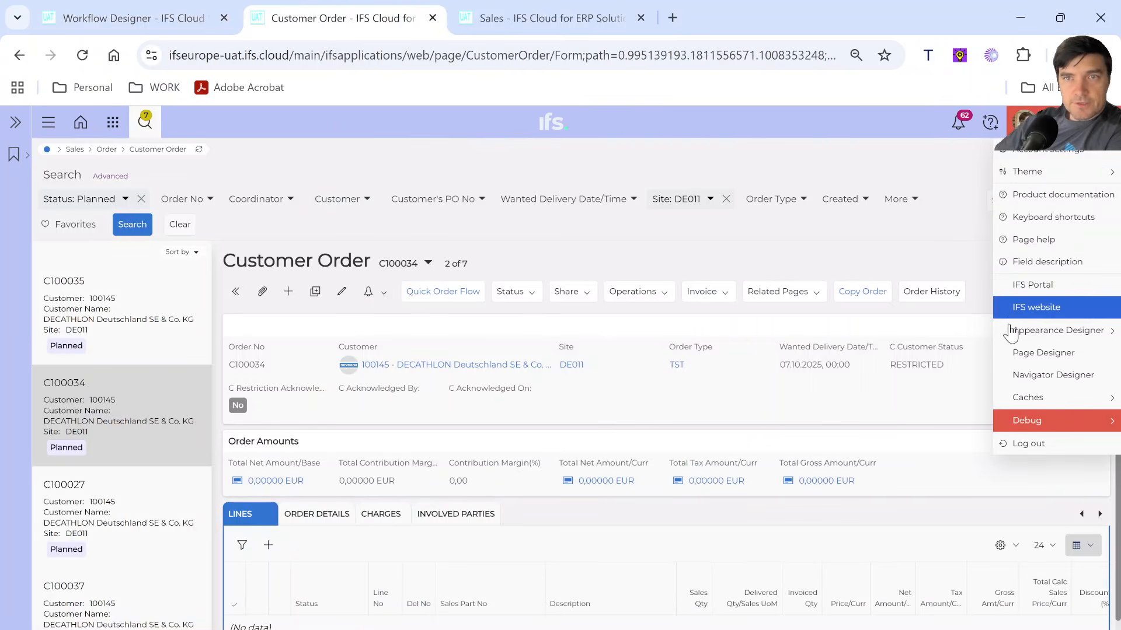
pyautogui.moveTo(1027, 420)
pyautogui.click(956, 420)
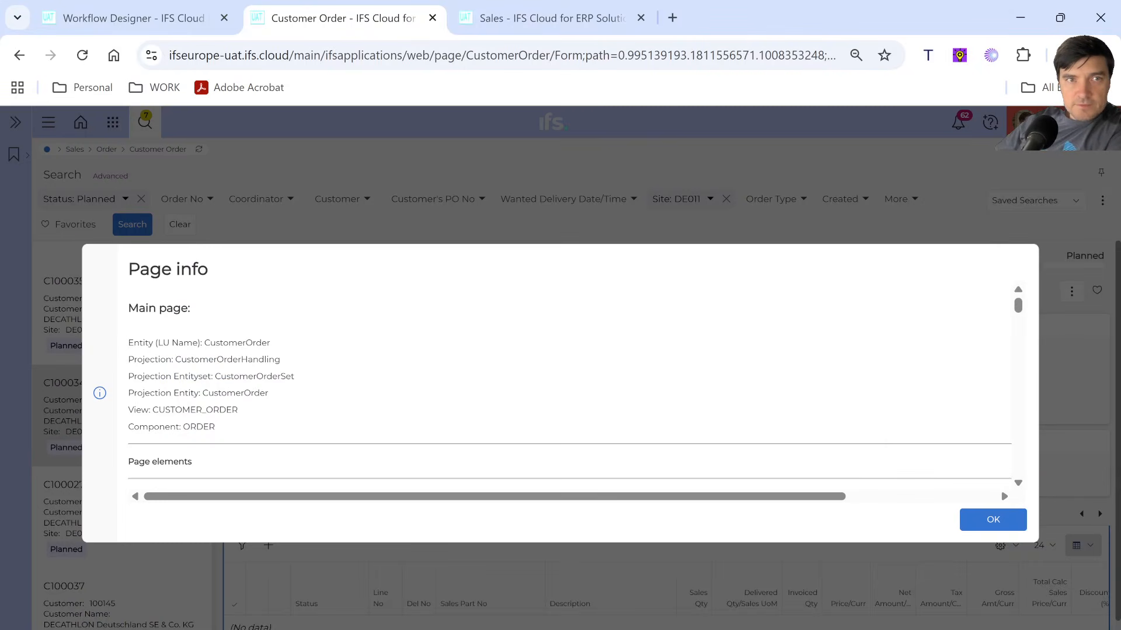
pyautogui.doubleClick(236, 377)
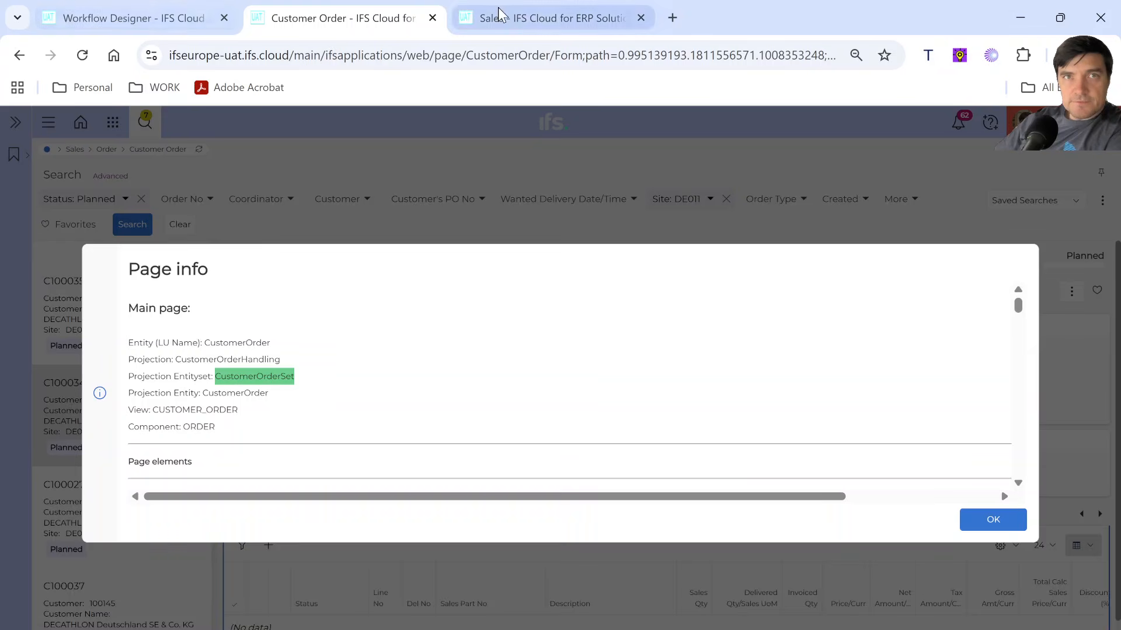
pyautogui.click(158, 24)
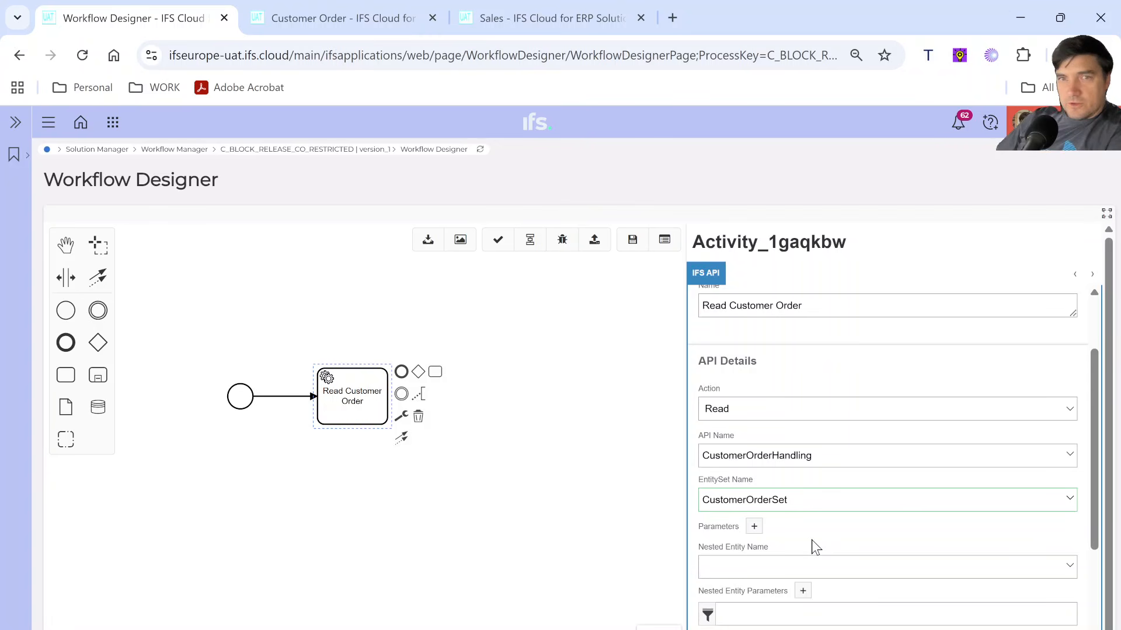
pyautogui.scroll(-2, 810, 541)
pyautogui.scroll(2, 810, 541)
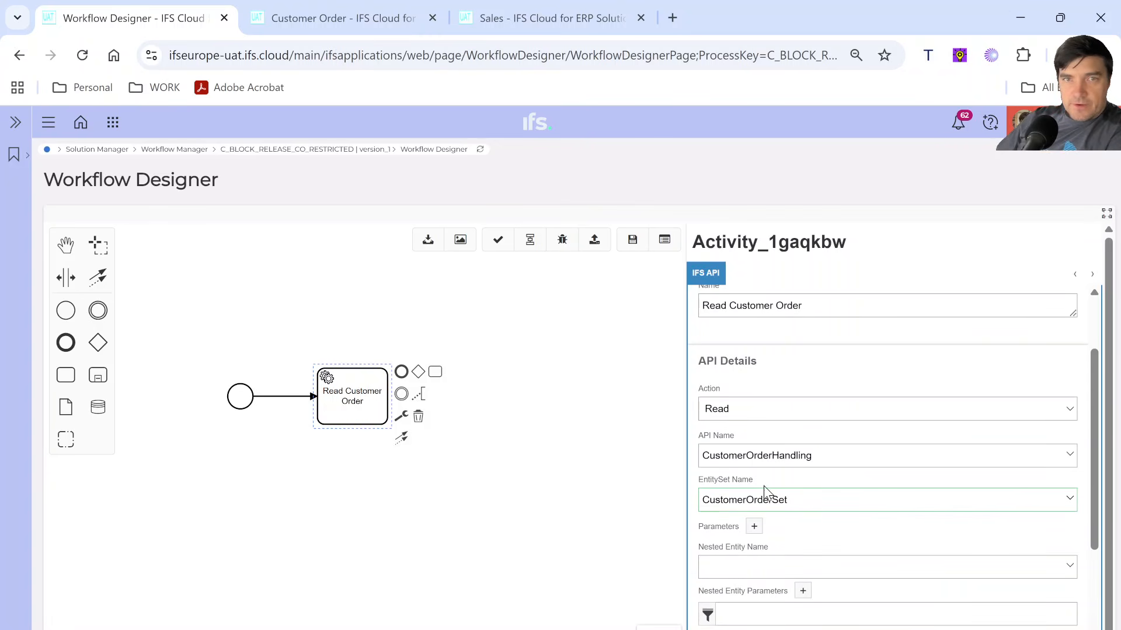
# Add a parameter with the key OrderNo to the Read Customer Order task
pyautogui.click(754, 527)
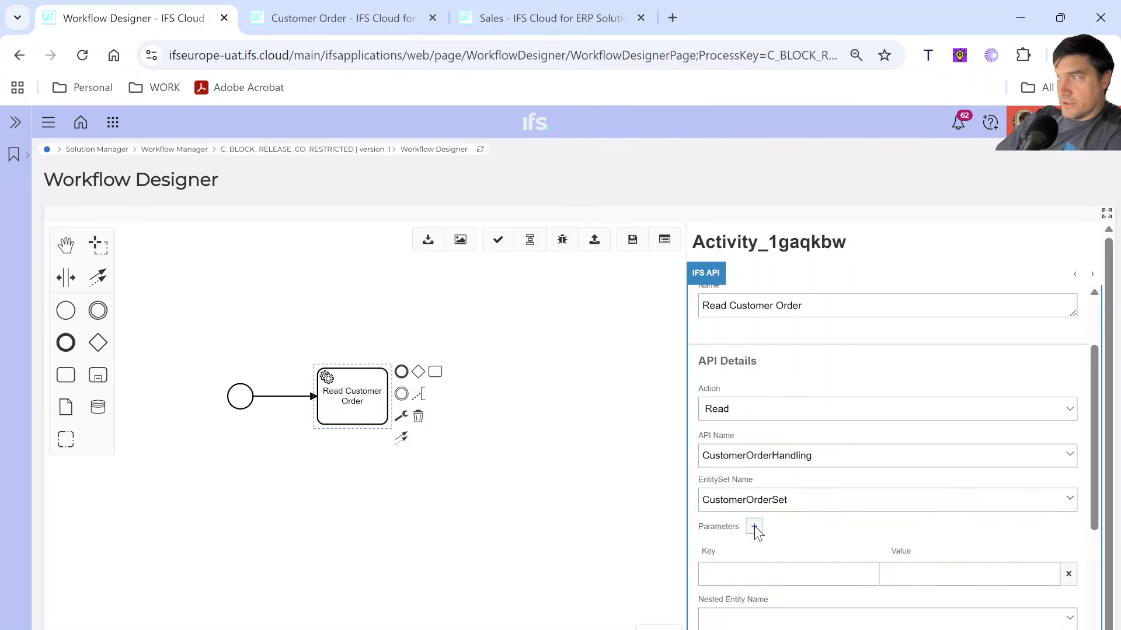
pyautogui.click(759, 574)
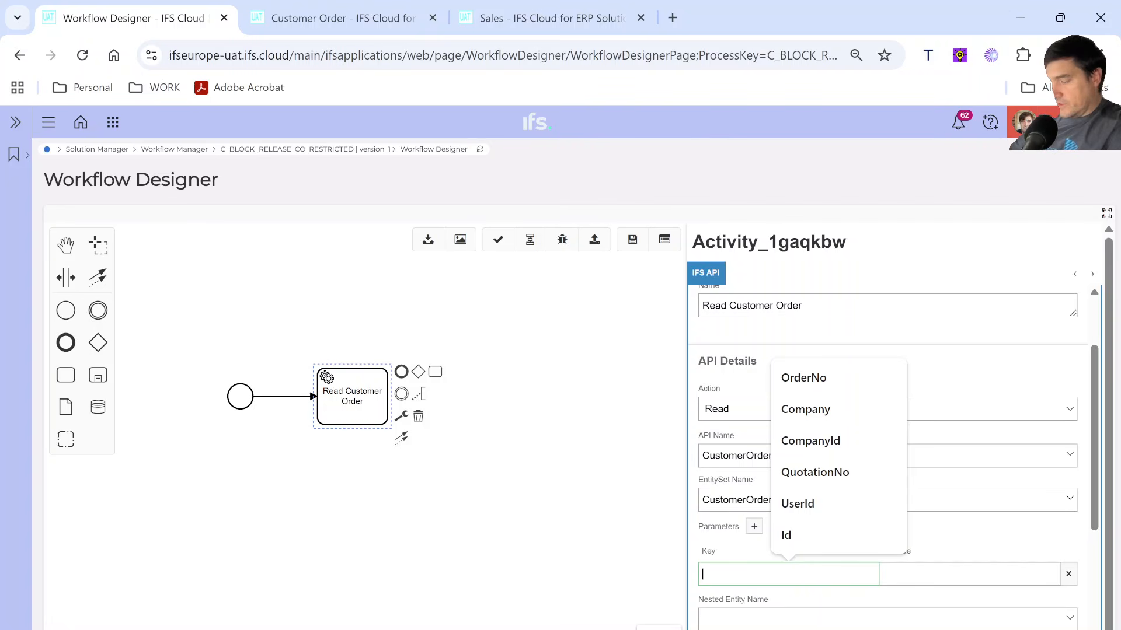
pyautogui.write('OrderNo')
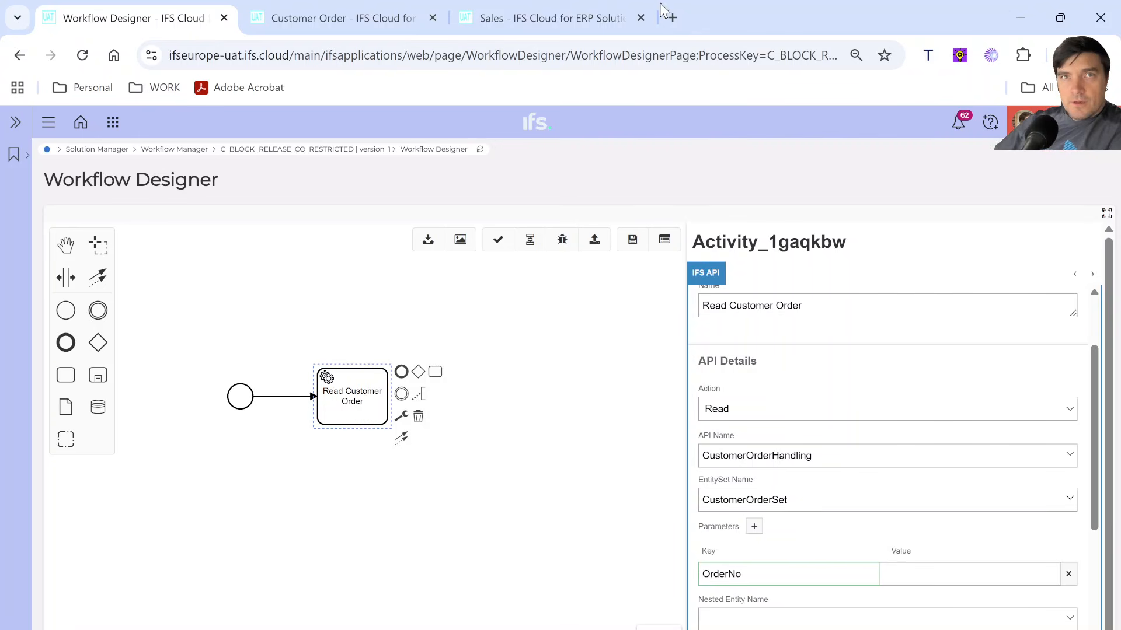
# Look up the order number attribute's name among the page elements in the Customer Order page info, and return to the workflow
pyautogui.click(373, 15)
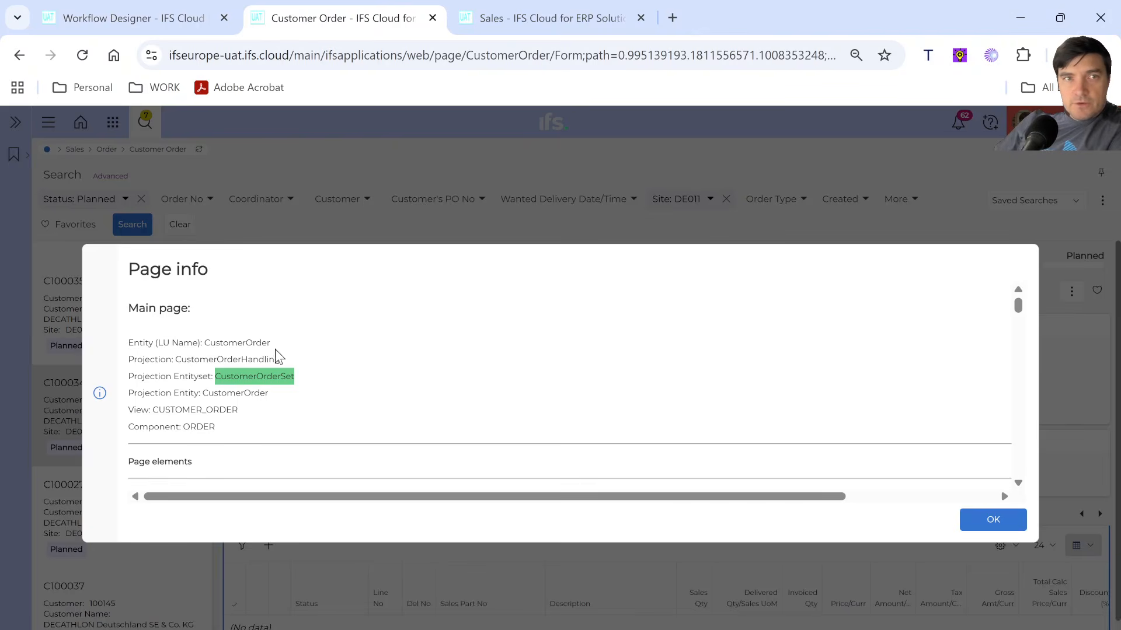
pyautogui.scroll(-2, 263, 368)
pyautogui.scroll(2, 251, 376)
pyautogui.scroll(-3, 245, 380)
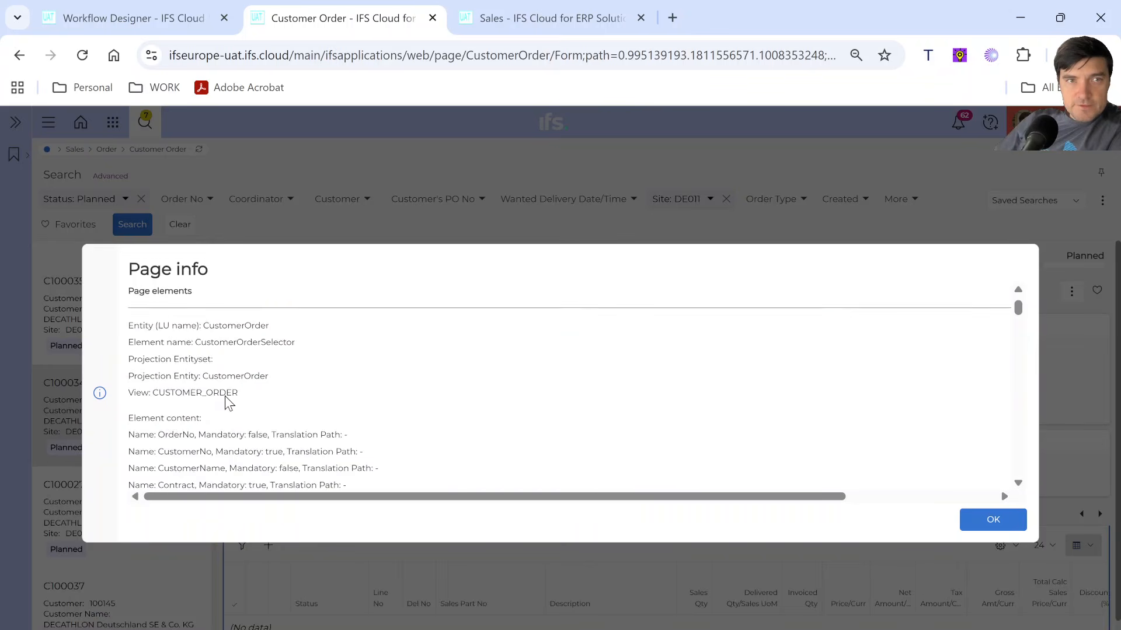
pyautogui.scroll(2, 227, 403)
pyautogui.scroll(-2, 225, 400)
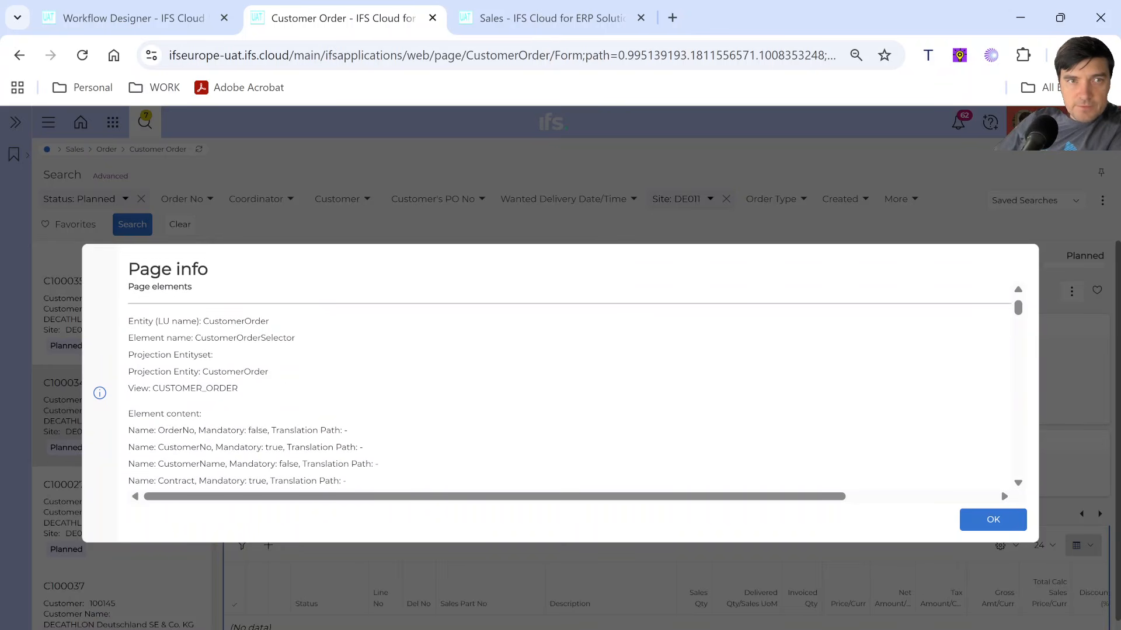
pyautogui.doubleClick(176, 430)
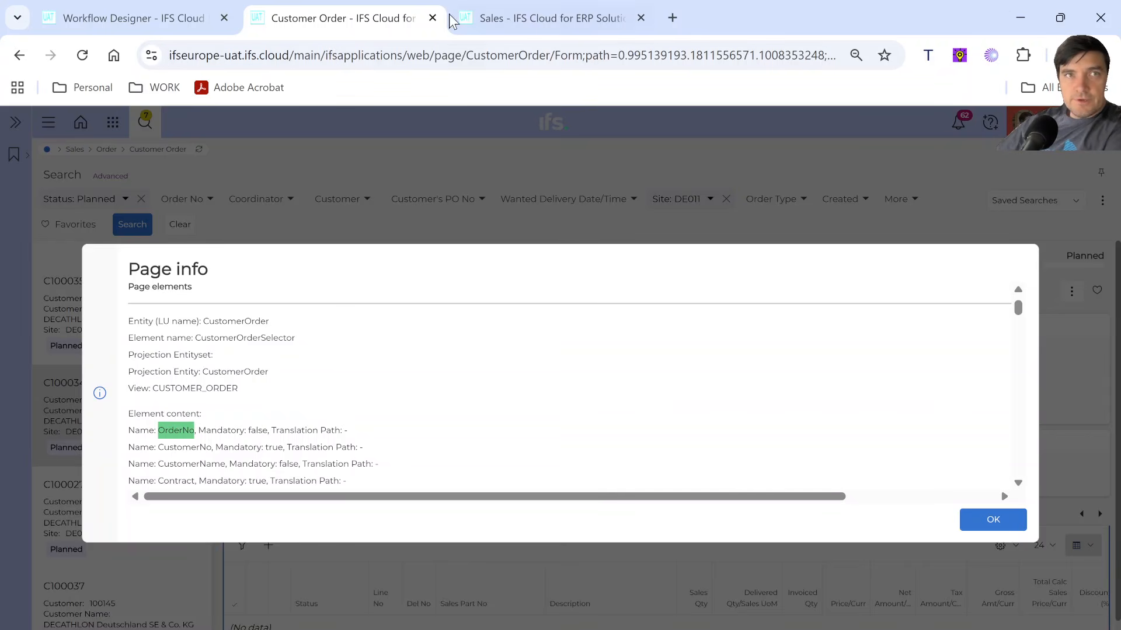
pyautogui.click(175, 18)
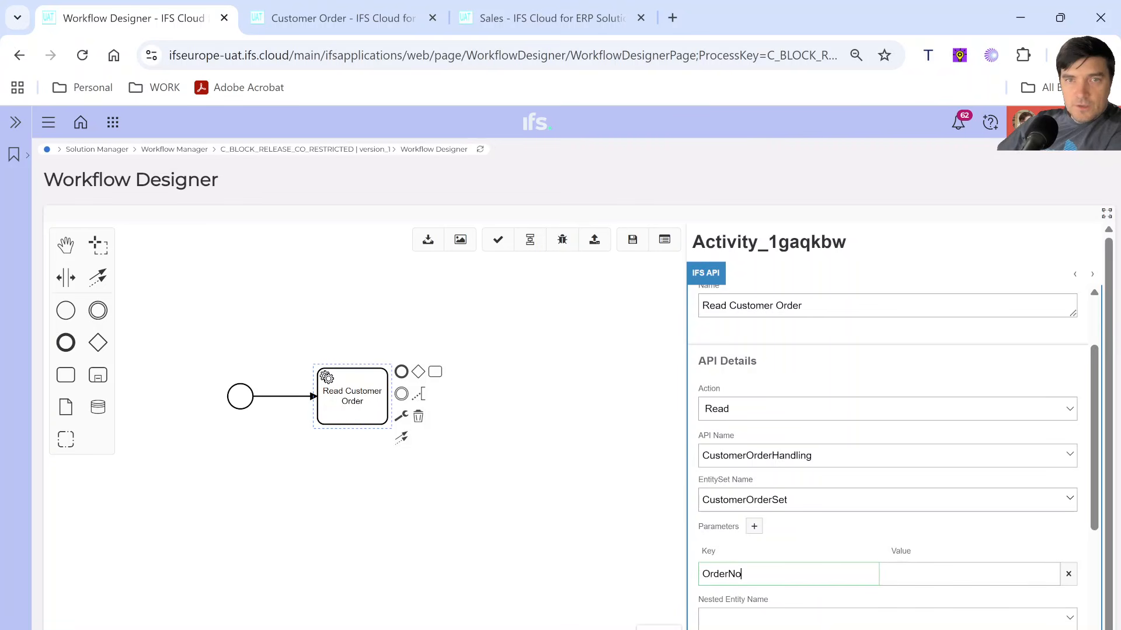
# Set the OrderNo parameter's value to ${OrderNo}
pyautogui.moveTo(741, 574); pyautogui.dragTo(691, 578)
pyautogui.press('Right')
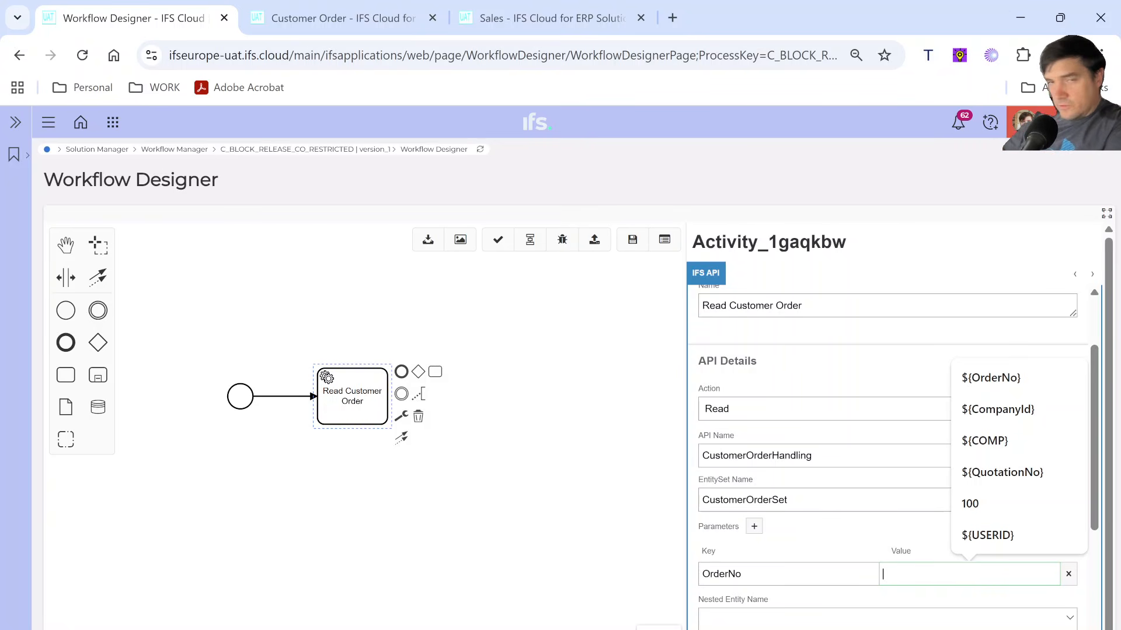
pyautogui.write('$')
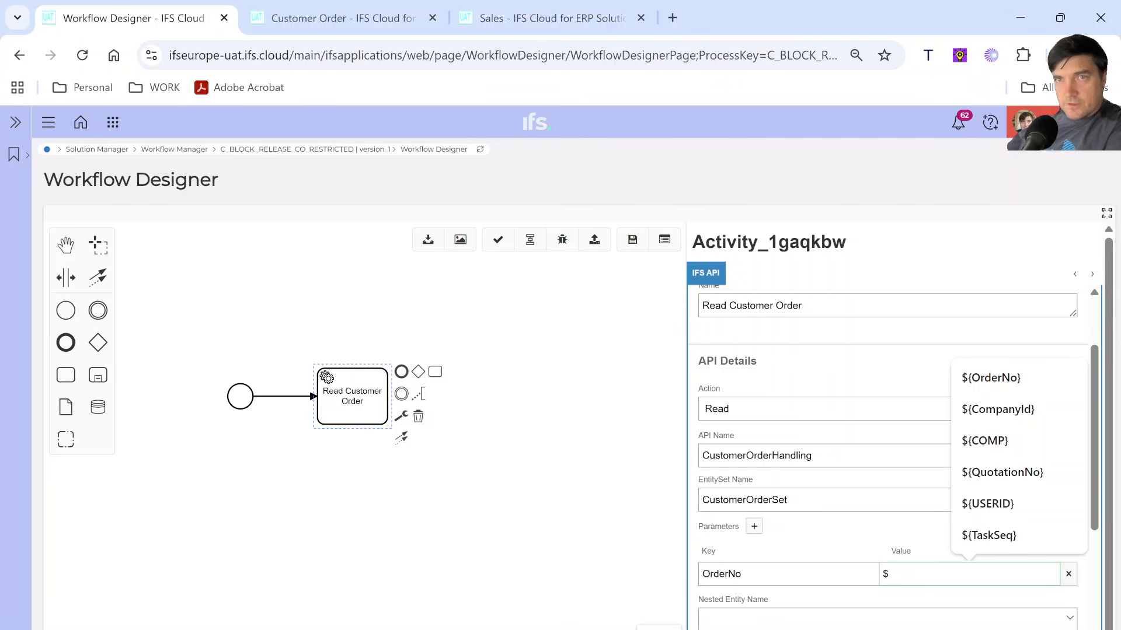
pyautogui.click(991, 379)
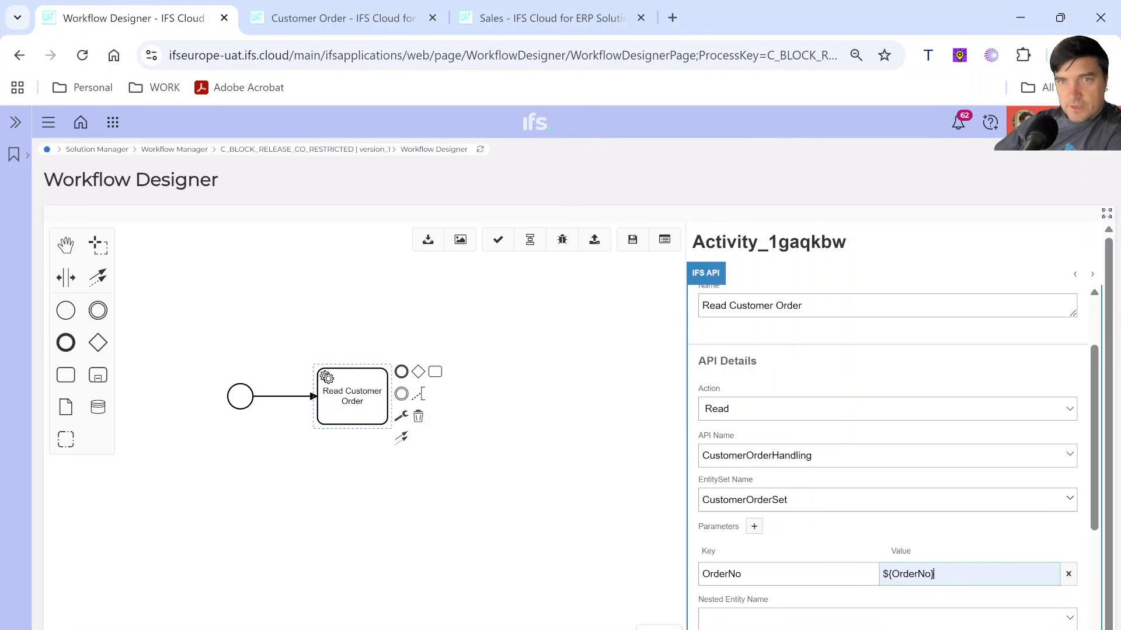
pyautogui.hotkey('shift', 'Left')
pyautogui.hotkey('shift', 'Left')
pyautogui.hotkey('shift', 'Left')
pyautogui.hotkey('shift', 'Left')
pyautogui.hotkey('shift', 'Left')
pyautogui.hotkey('shift', 'Left')
pyautogui.hotkey('shift', 'Left')
pyautogui.hotkey('shift', 'Left')
pyautogui.hotkey('shift', 'Left')
pyautogui.click(890, 573)
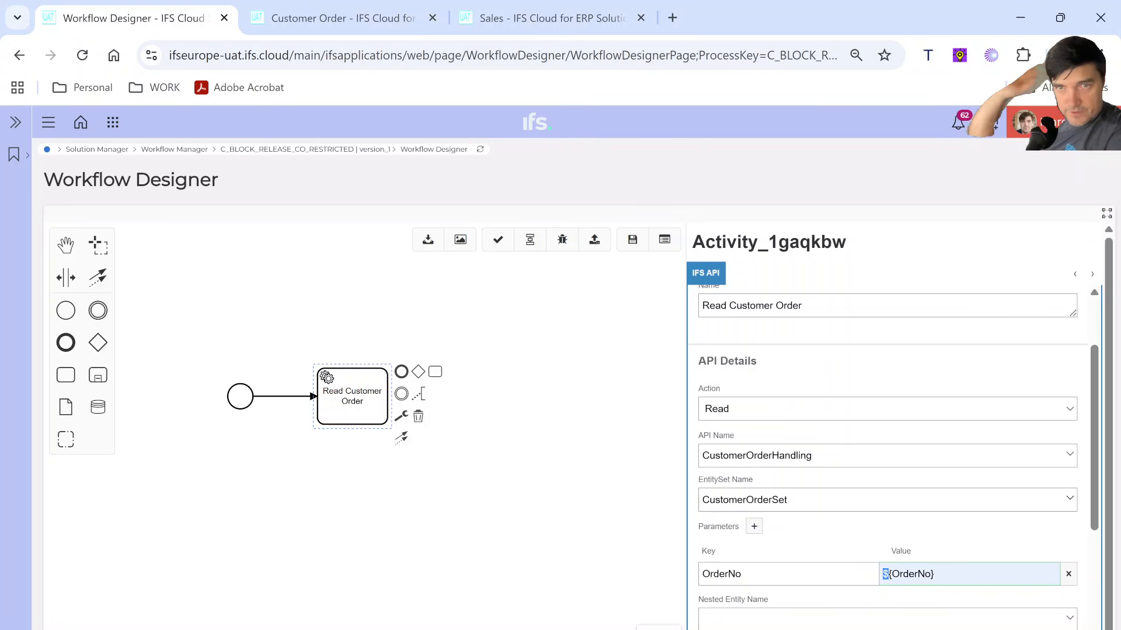
pyautogui.press('Right')
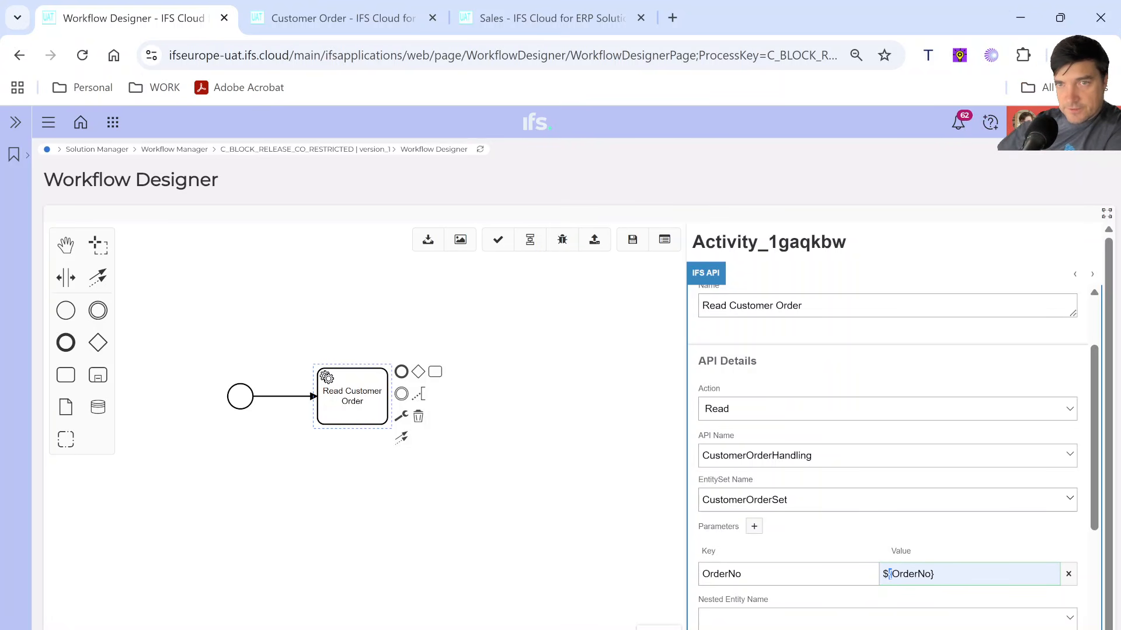
pyautogui.click(934, 573)
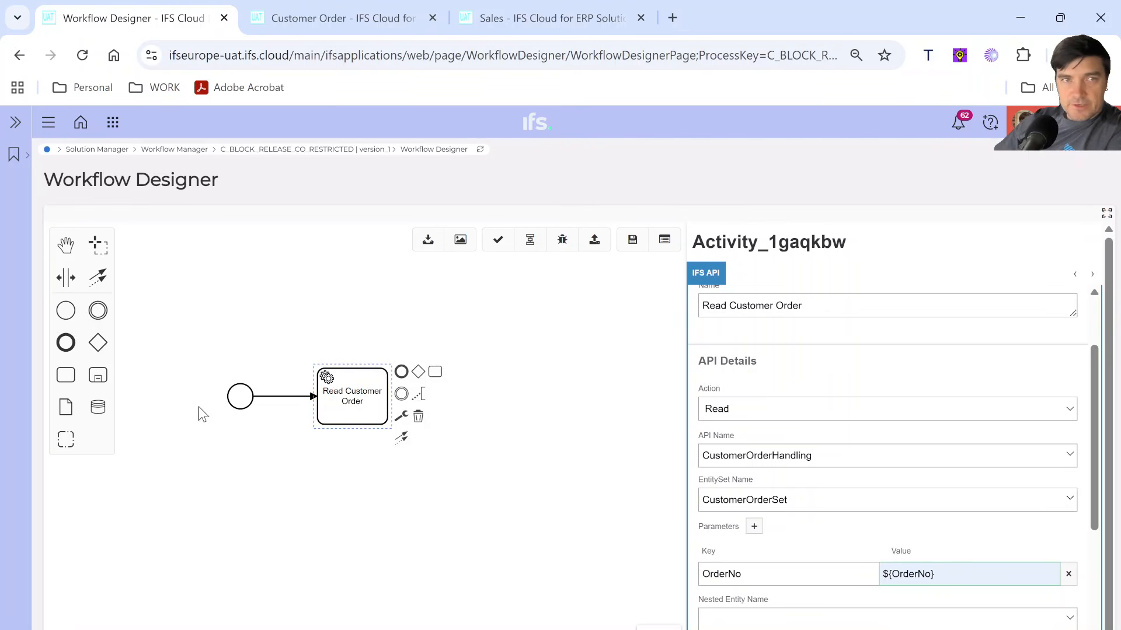
# Add an exclusive gateway beside the Read Customer Order task and connect the task to it
pyautogui.click(96, 344)
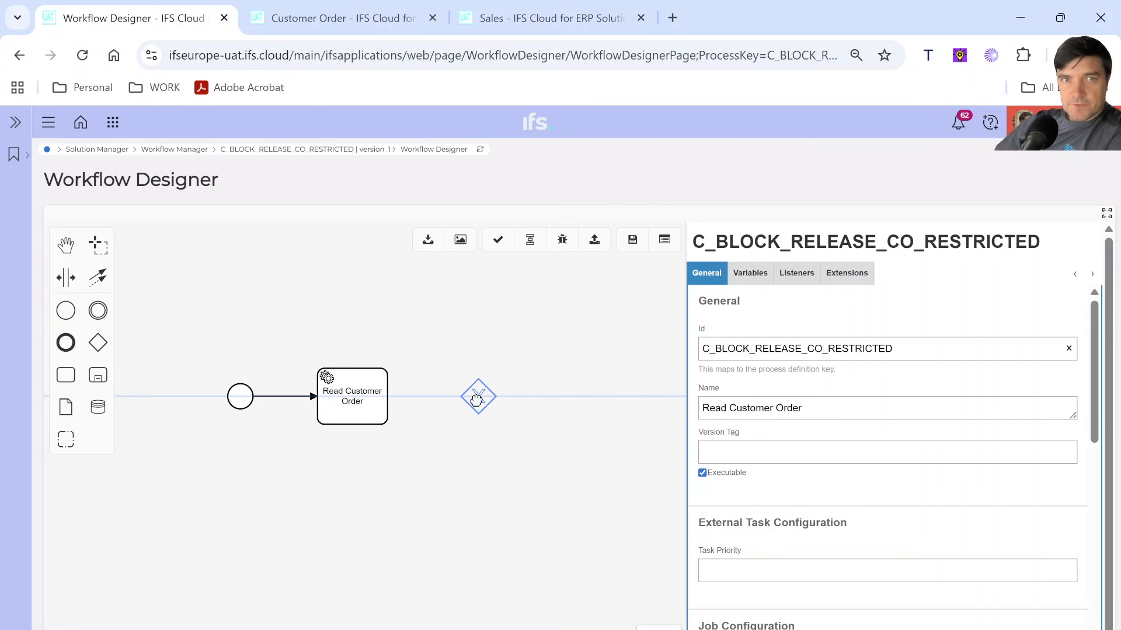
pyautogui.click(477, 400)
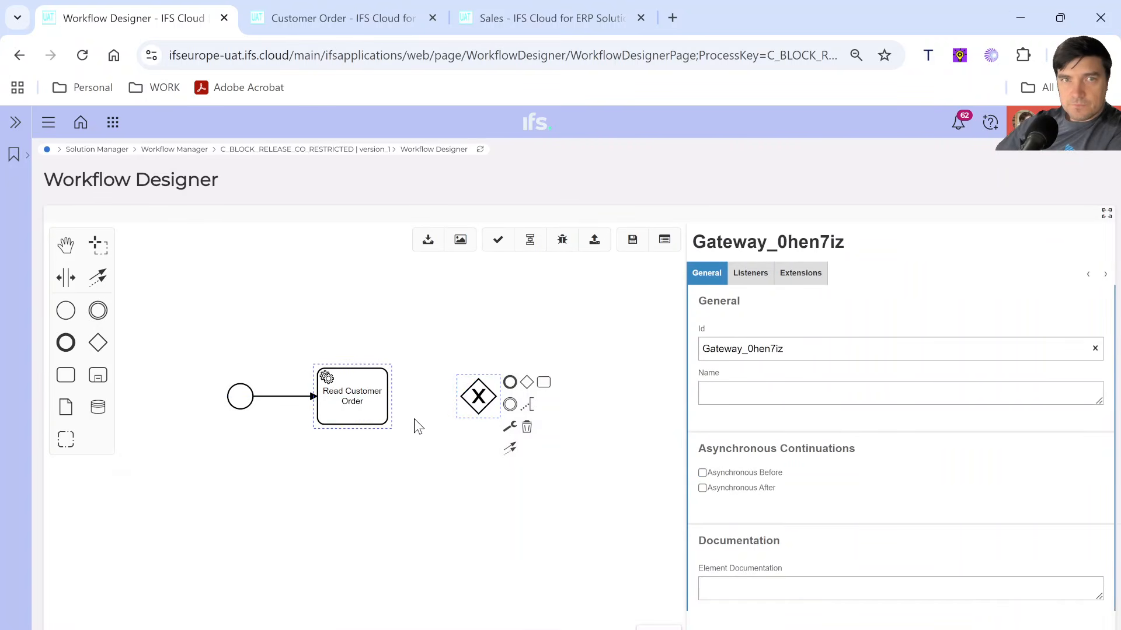
pyautogui.click(374, 408)
pyautogui.click(480, 409)
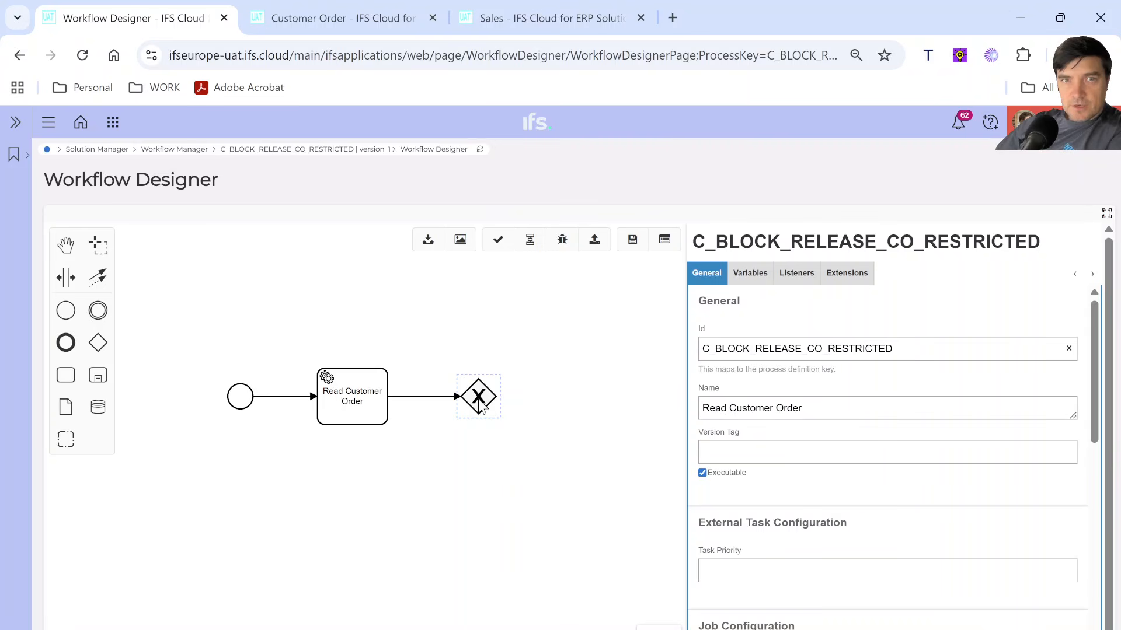
pyautogui.click(481, 409)
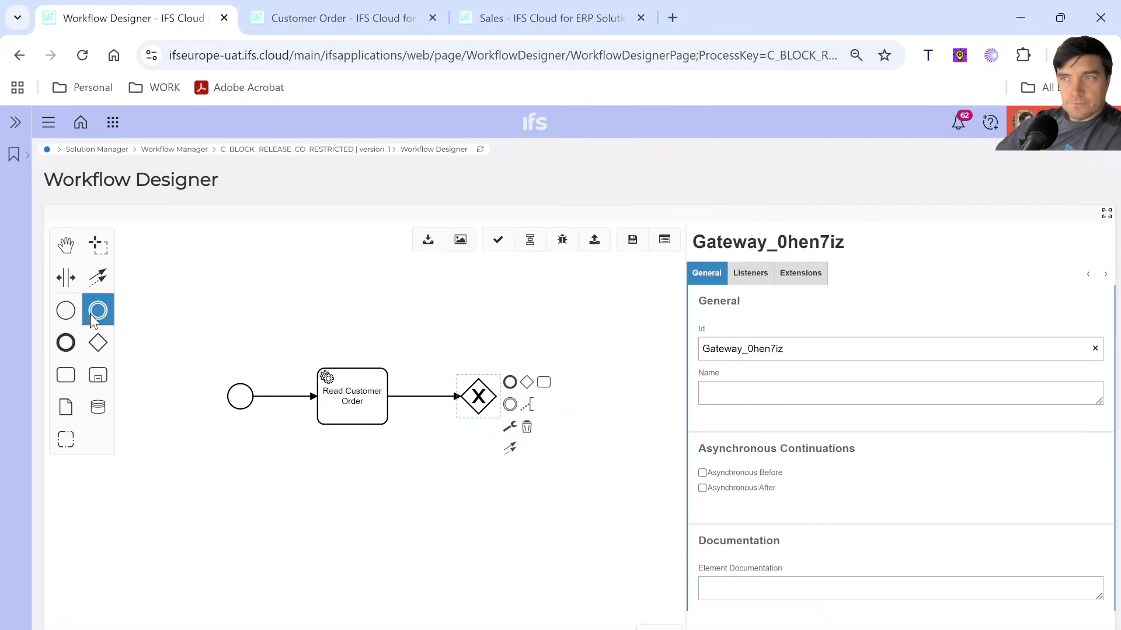
# Add two end events beyond the exclusive gateway, one level with it and one below
pyautogui.click(66, 343)
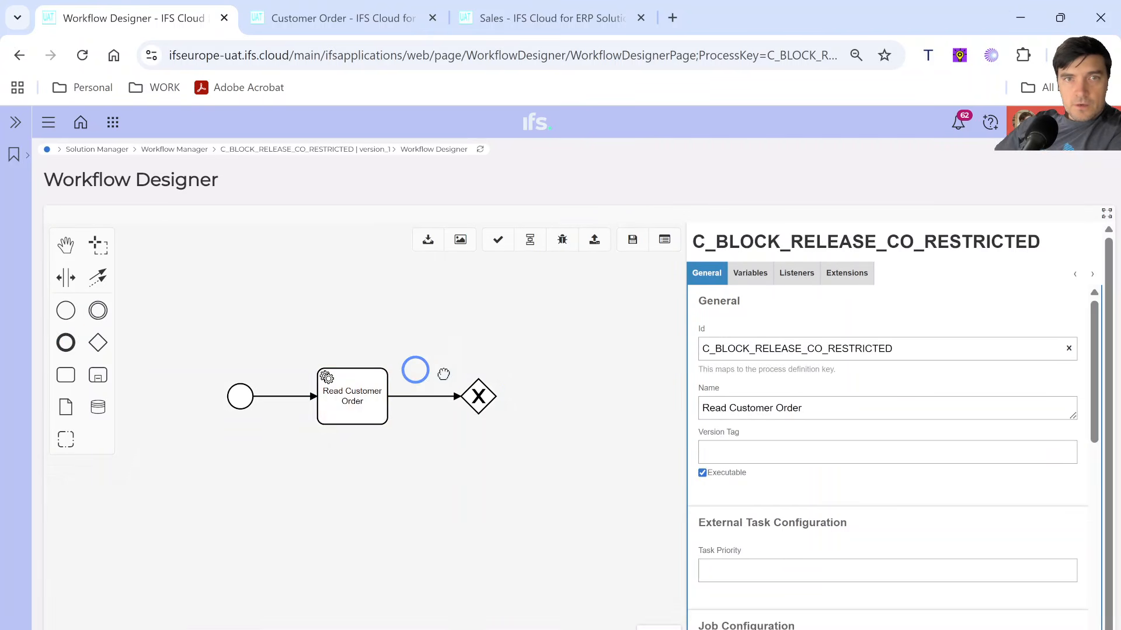
pyautogui.click(596, 394)
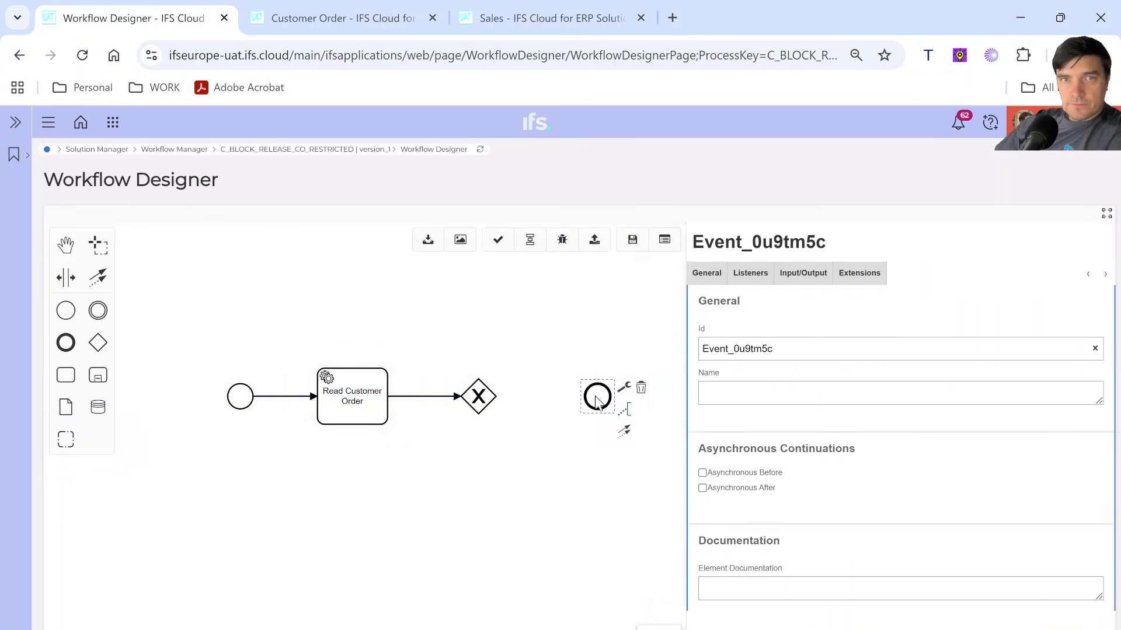
pyautogui.click(67, 346)
pyautogui.click(594, 483)
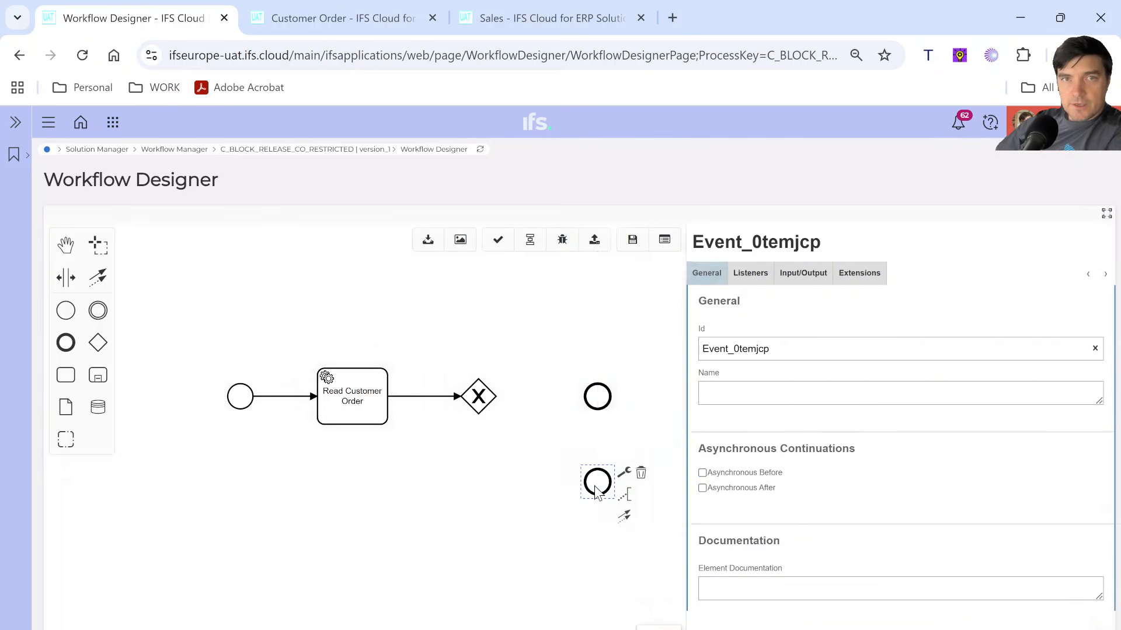
# Connect the exclusive gateway to both the upper and the lower end event with sequence flows
pyautogui.click(480, 408)
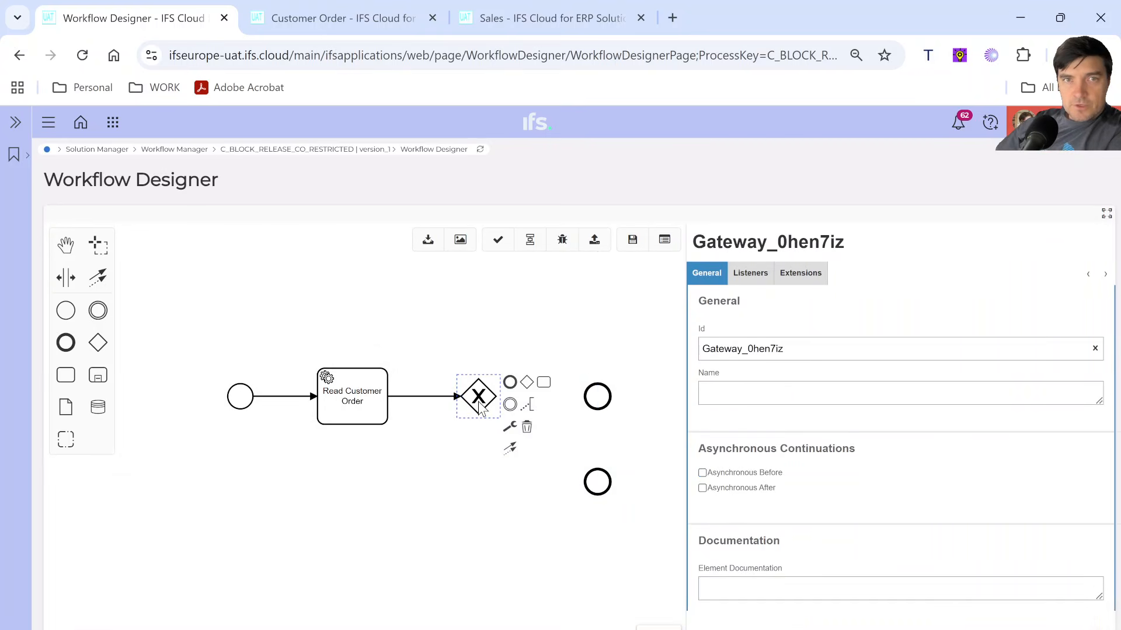
pyautogui.moveTo(509, 448); pyautogui.dragTo(597, 397)
pyautogui.click(480, 411)
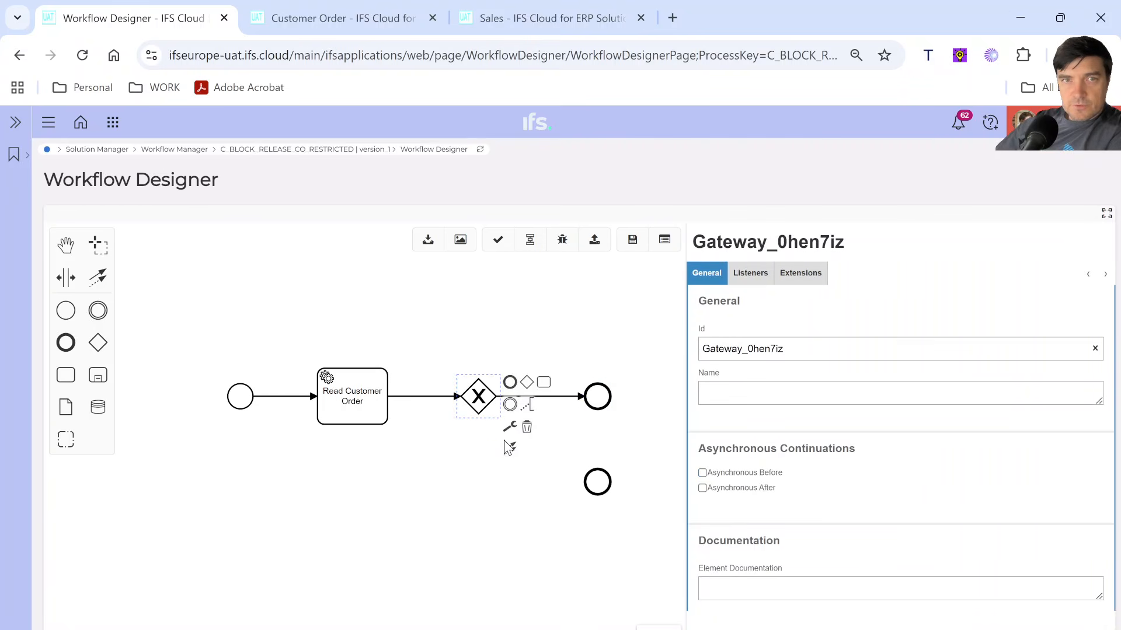
pyautogui.click(511, 454)
pyautogui.click(480, 412)
pyautogui.moveTo(512, 449); pyautogui.dragTo(596, 497)
pyautogui.click(596, 498)
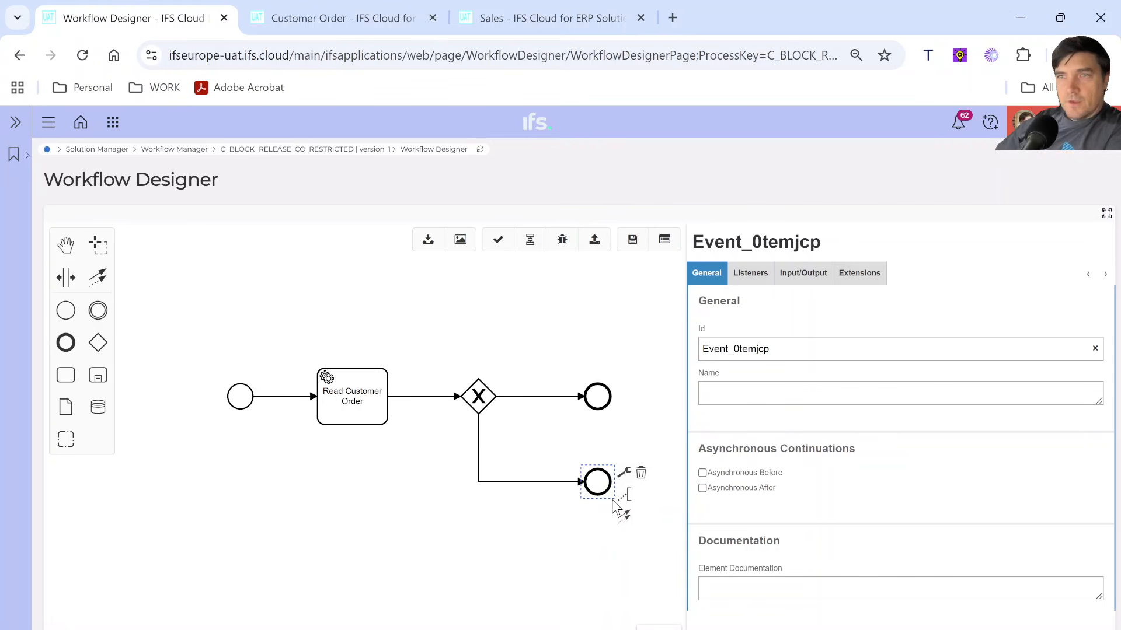
# Make the sequence flow from the gateway to the upper end event the default flow
pyautogui.click(546, 395)
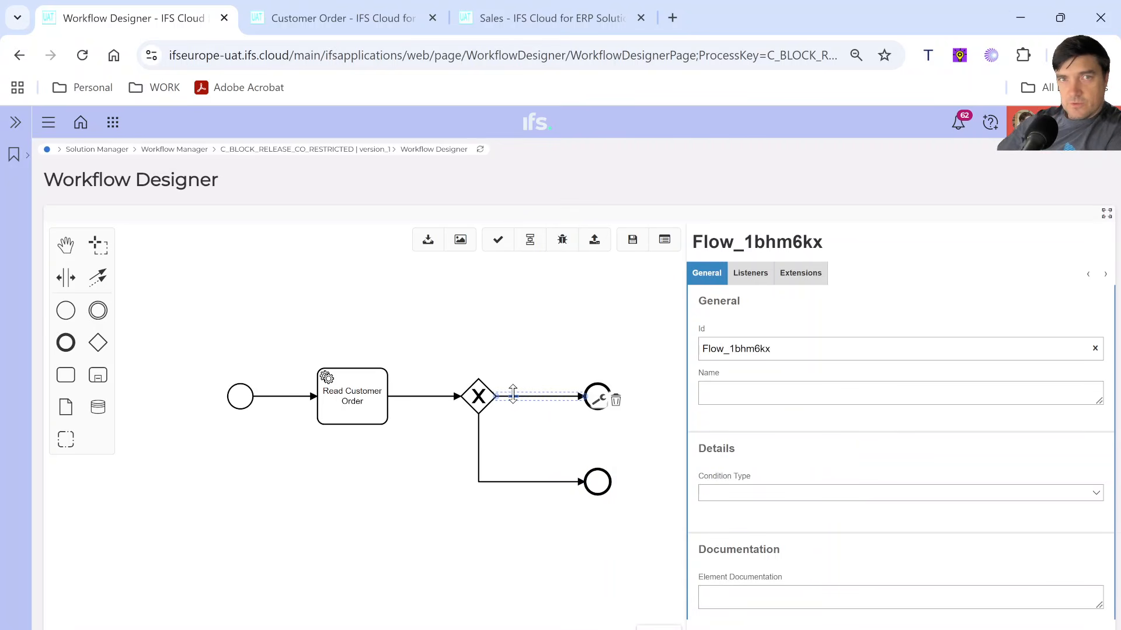
pyautogui.click(601, 401)
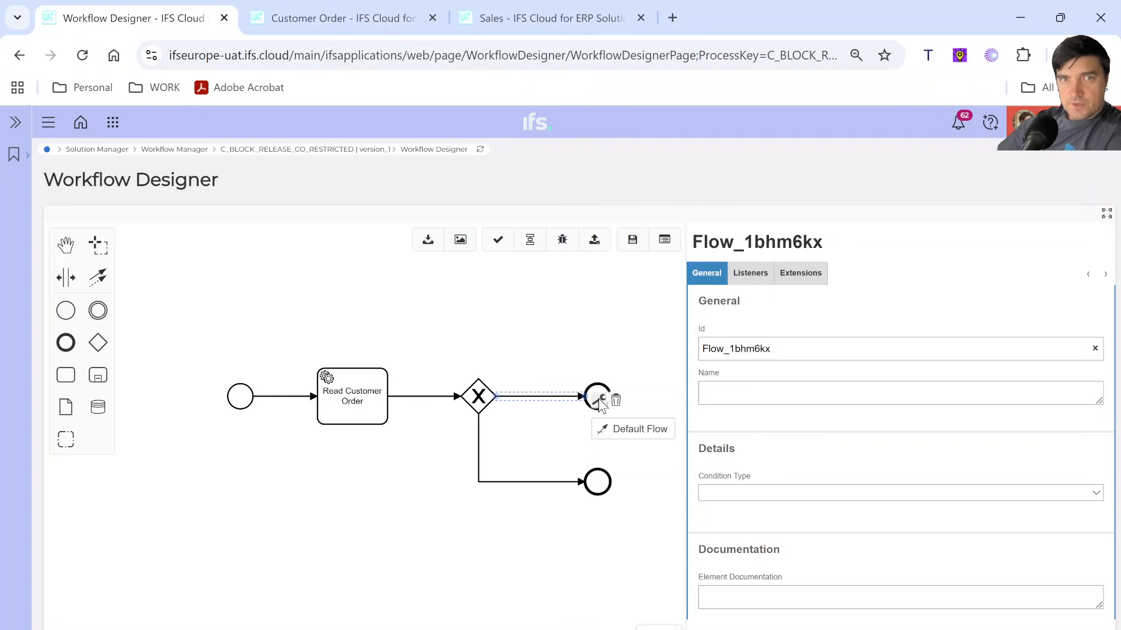
pyautogui.click(622, 430)
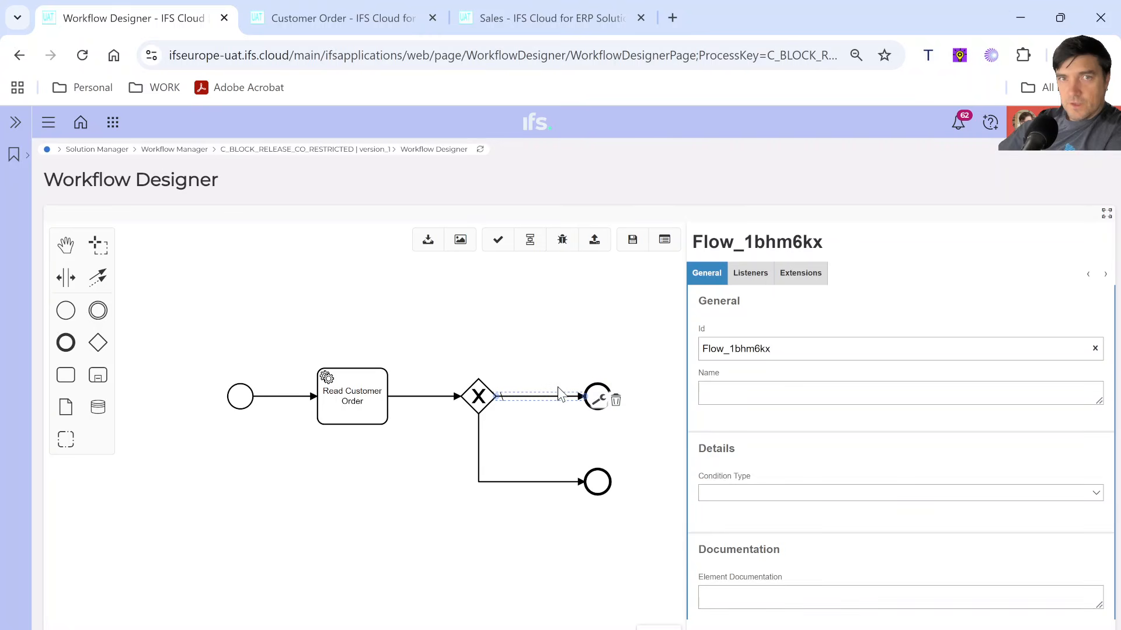
# Name the default flow "Customer is not Restricted. Don't block Release CO" and move its label above the line
pyautogui.click(527, 378)
pyautogui.click(526, 397)
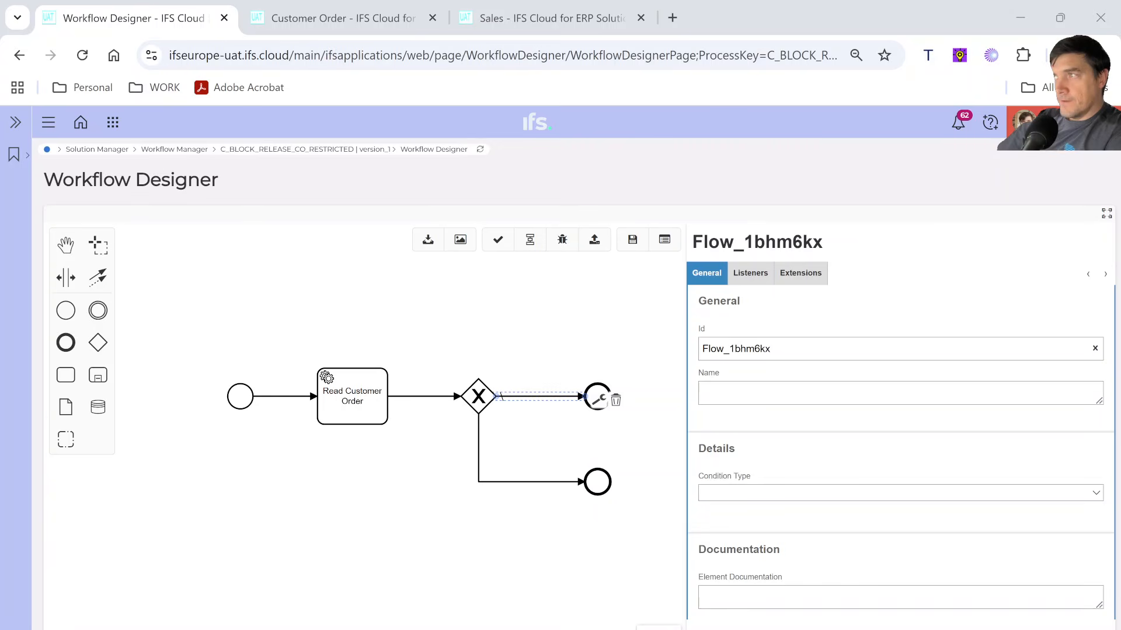
pyautogui.click(753, 393)
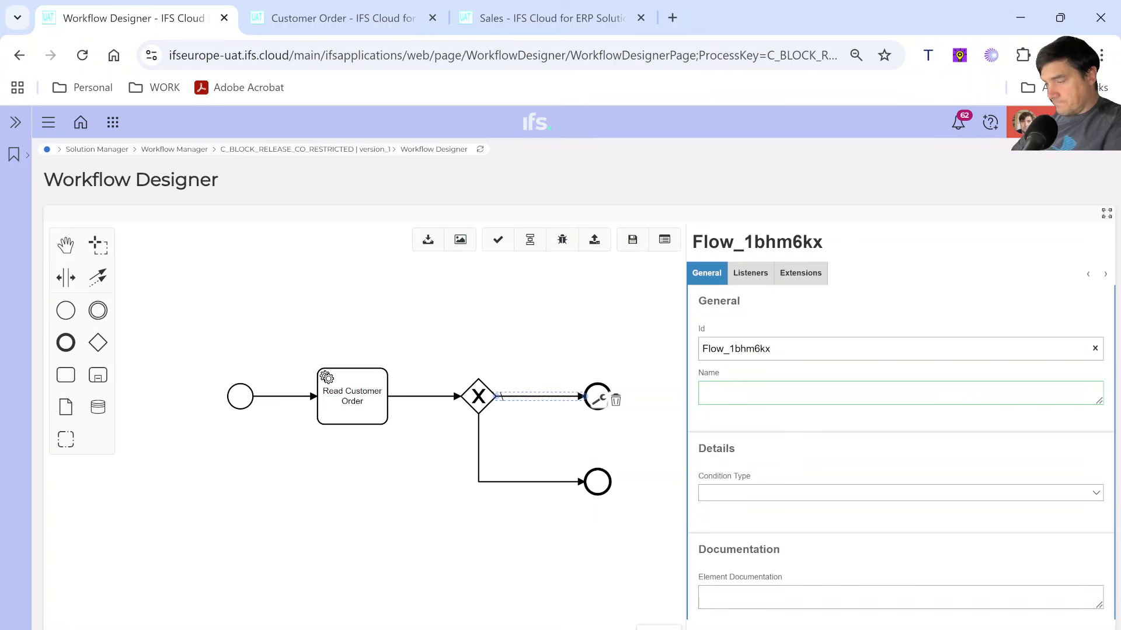
pyautogui.write('Customer is ')
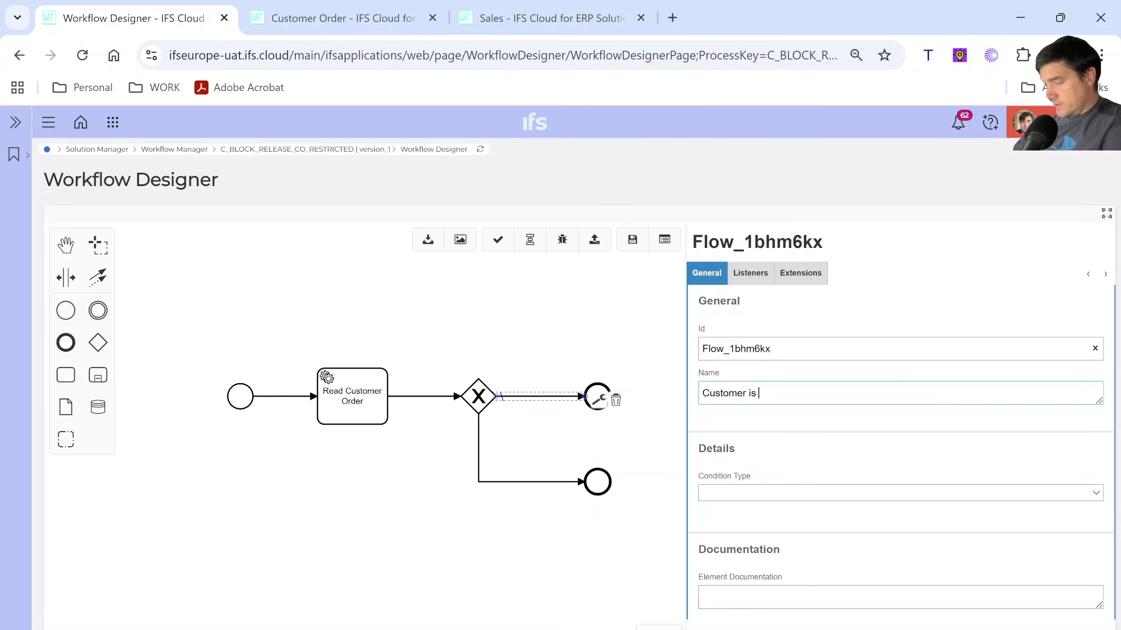
pyautogui.write('not Restrict')
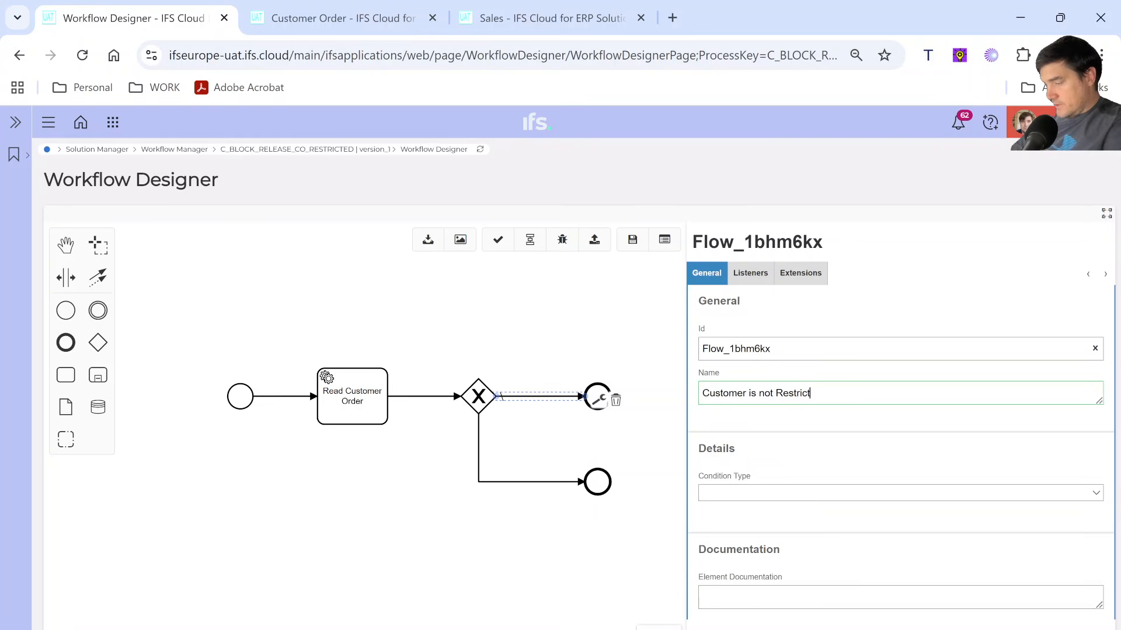
pyautogui.write('ed. ')
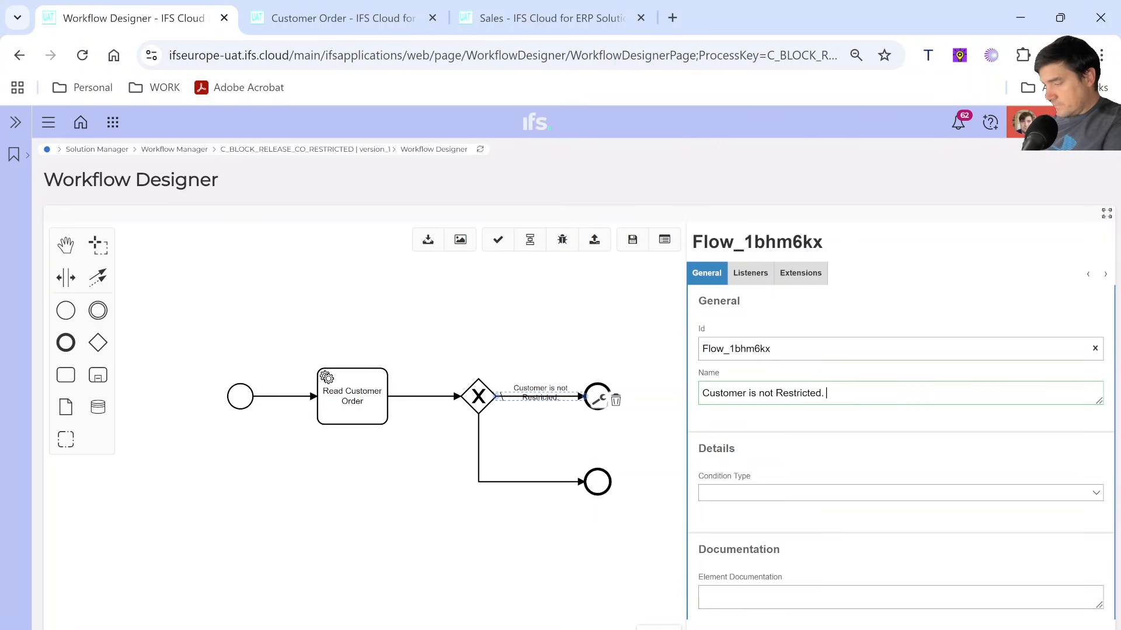
pyautogui.write("Don't blcok Release CO")
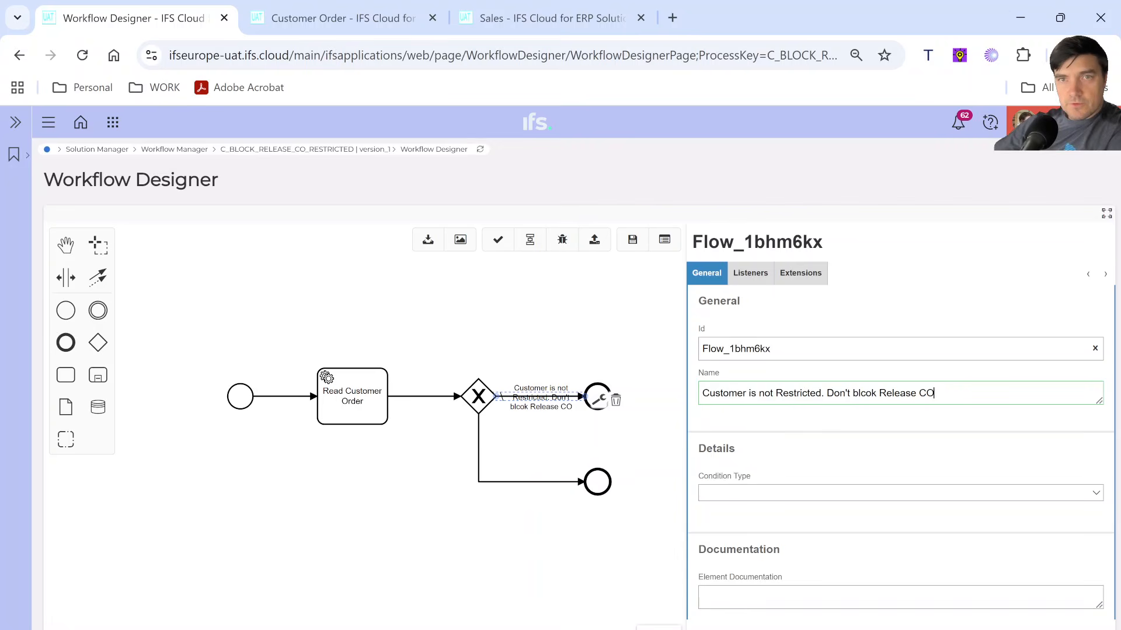
pyautogui.press('Delete')
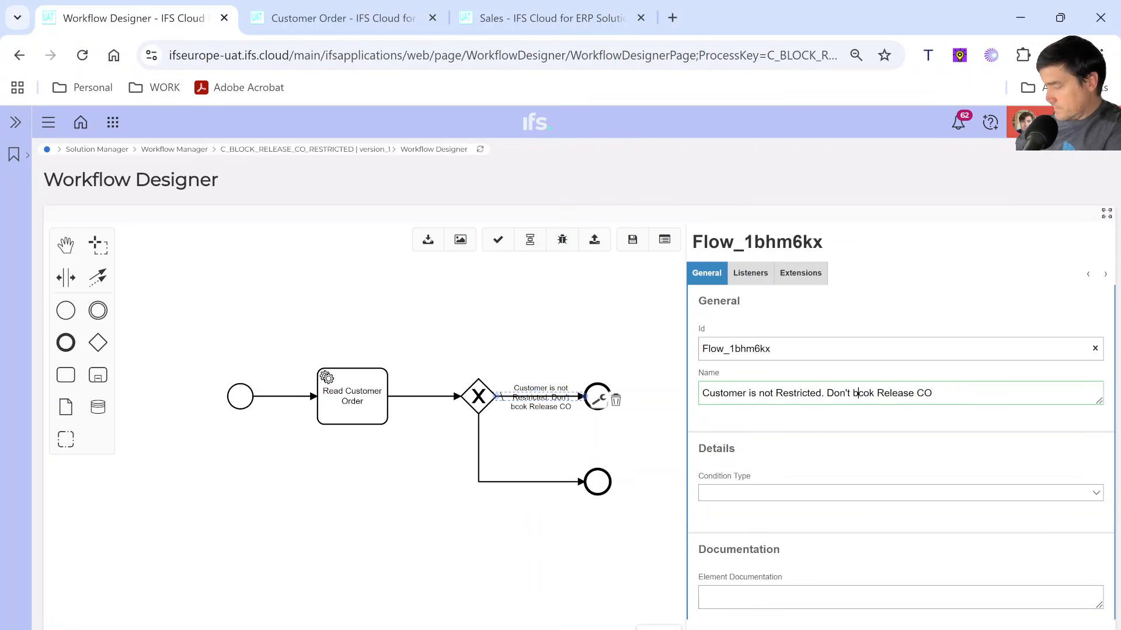
pyautogui.write('c')
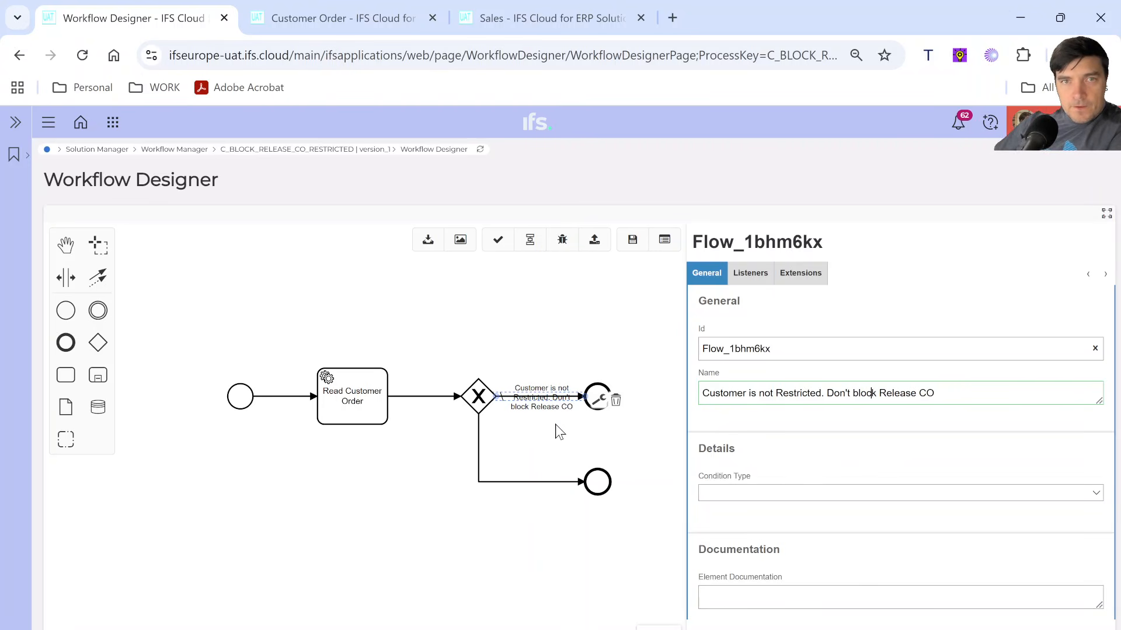
pyautogui.click(545, 440)
pyautogui.moveTo(544, 397); pyautogui.dragTo(538, 355)
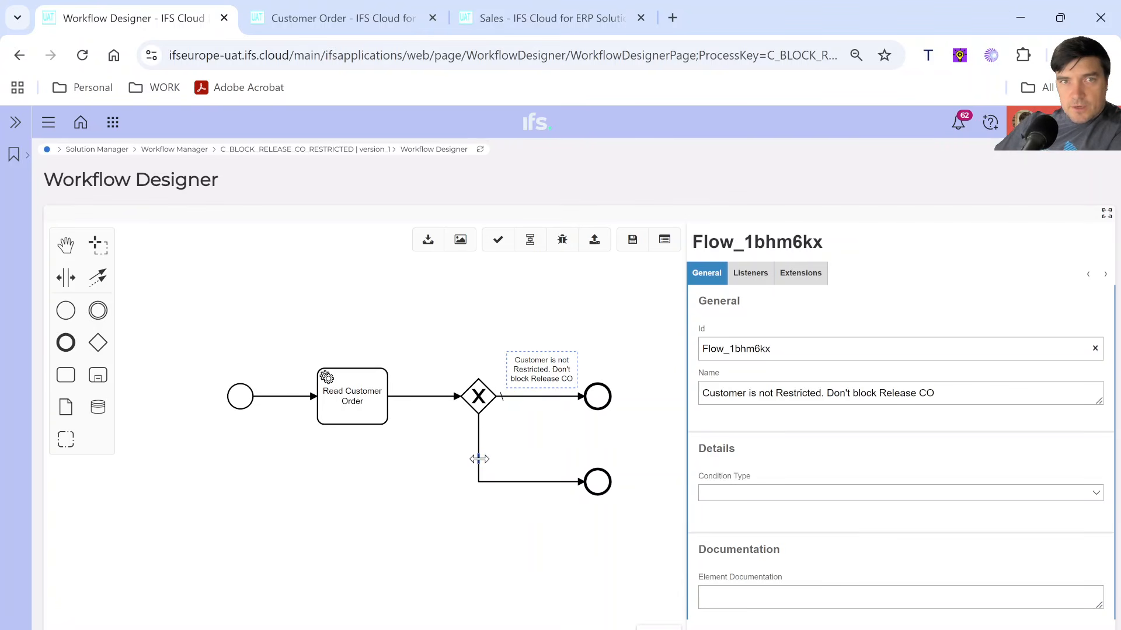
# Set the lower flow's condition type to Script with the script format Javascript
pyautogui.click(479, 460)
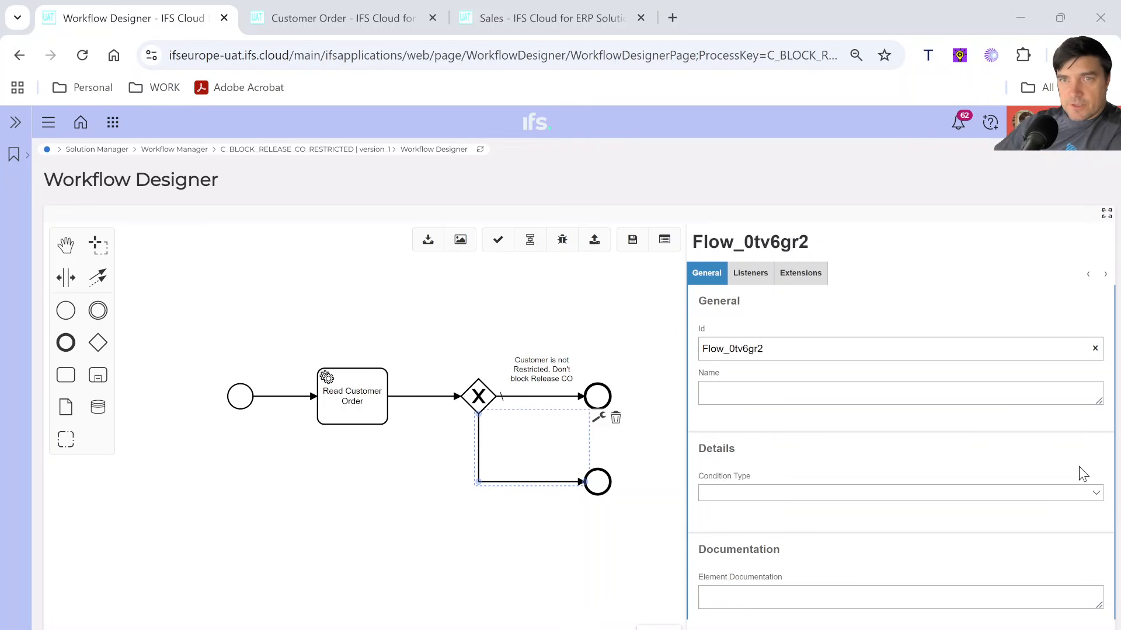
pyautogui.click(1092, 494)
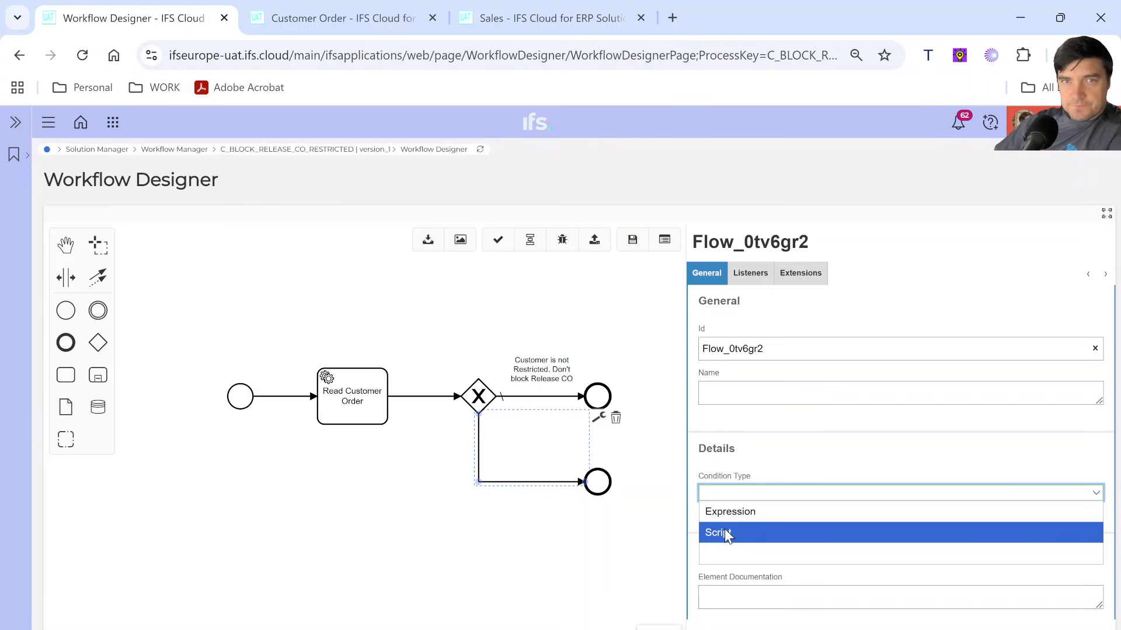
pyautogui.click(723, 532)
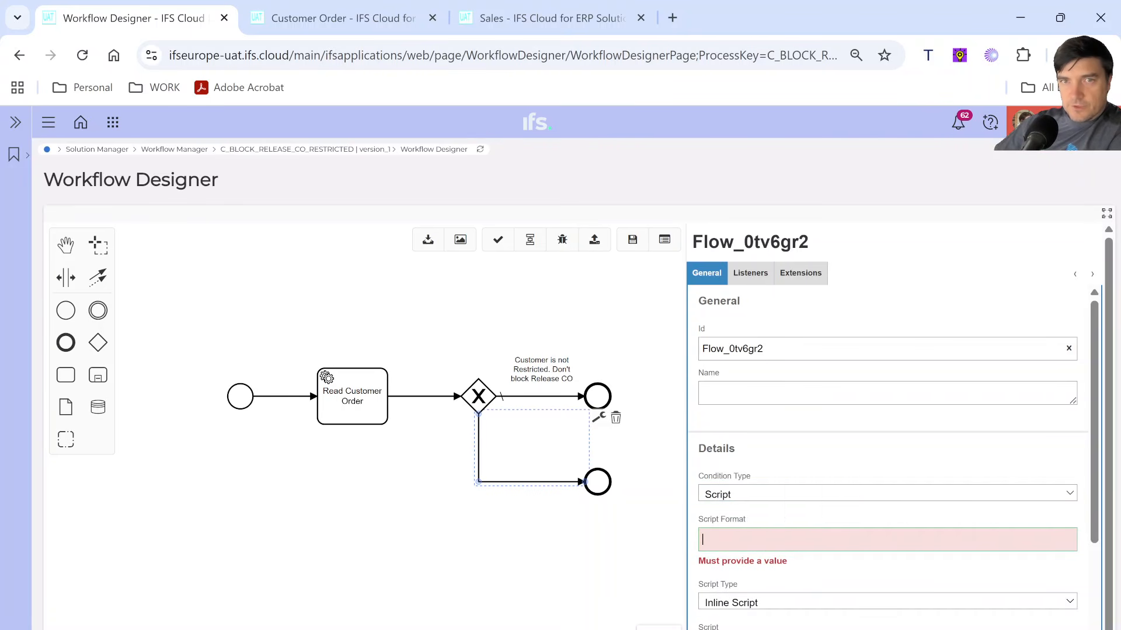
pyautogui.click(805, 539)
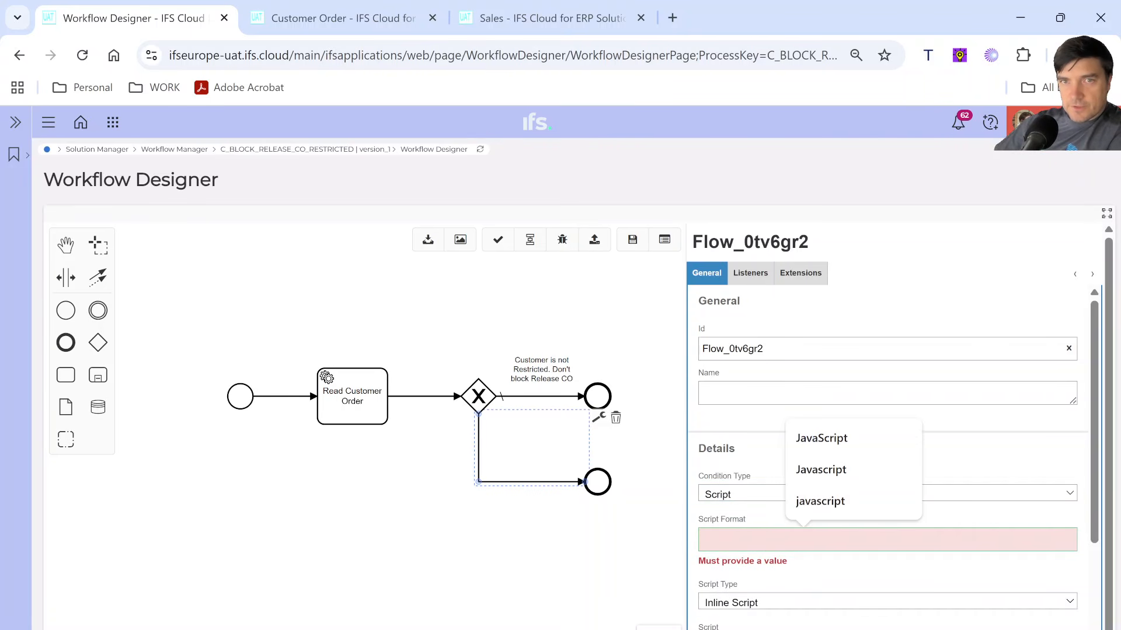
pyautogui.click(820, 470)
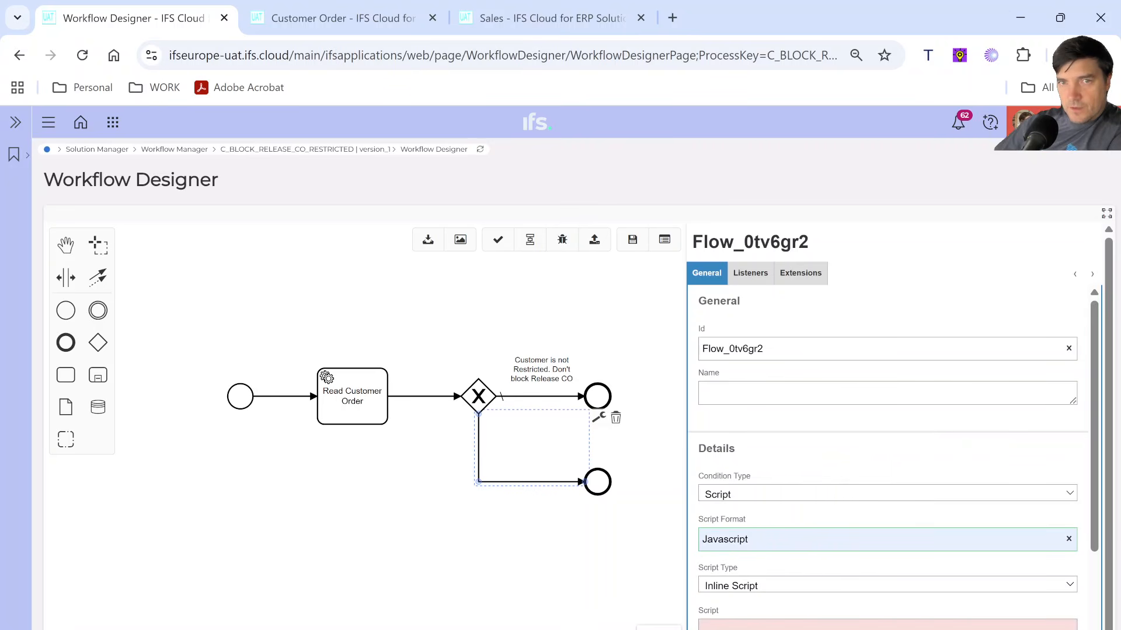
pyautogui.scroll(-1, 820, 470)
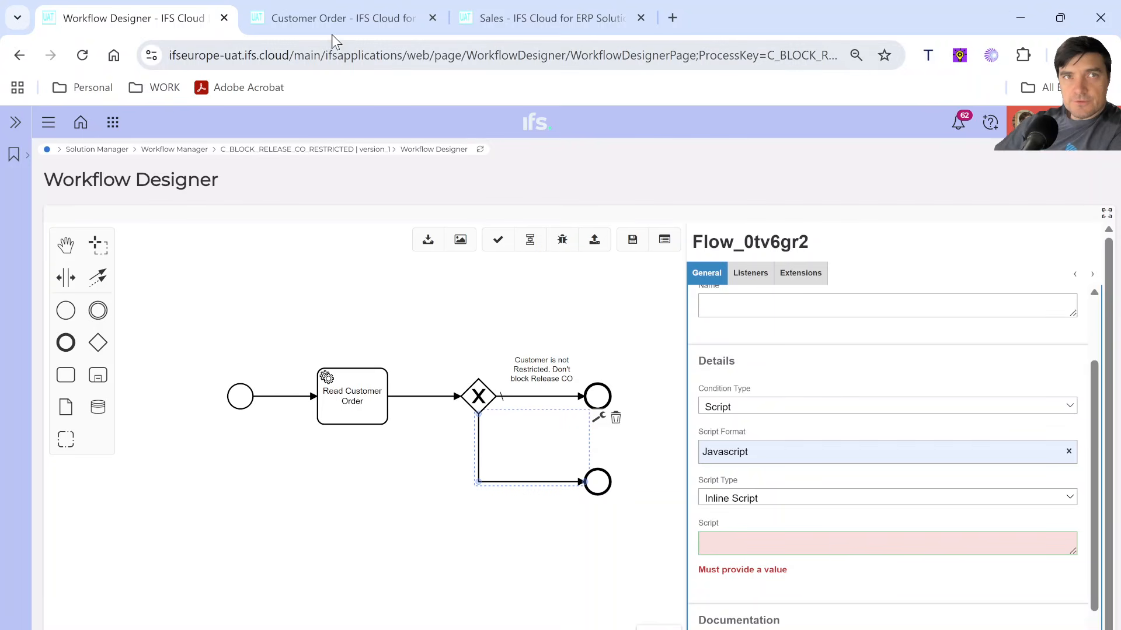
# Copy the attribute name Cf_C_Customer_Status from the page elements in the Customer Order page info
pyautogui.click(325, 19)
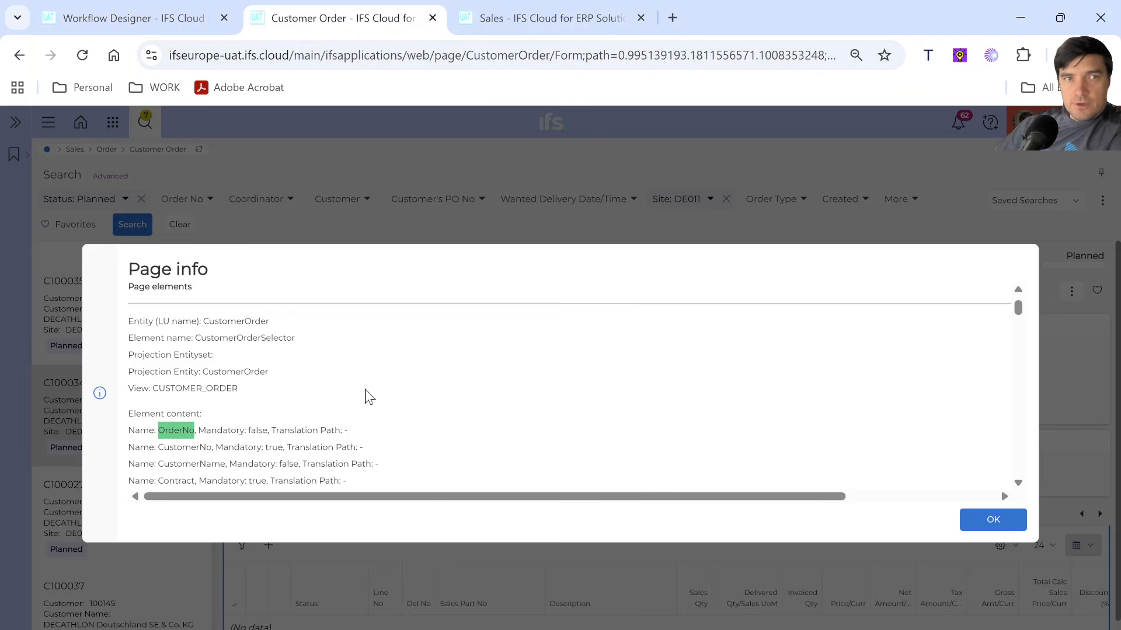
pyautogui.scroll(-2, 371, 409)
pyautogui.scroll(2, 373, 413)
pyautogui.scroll(-2, 373, 413)
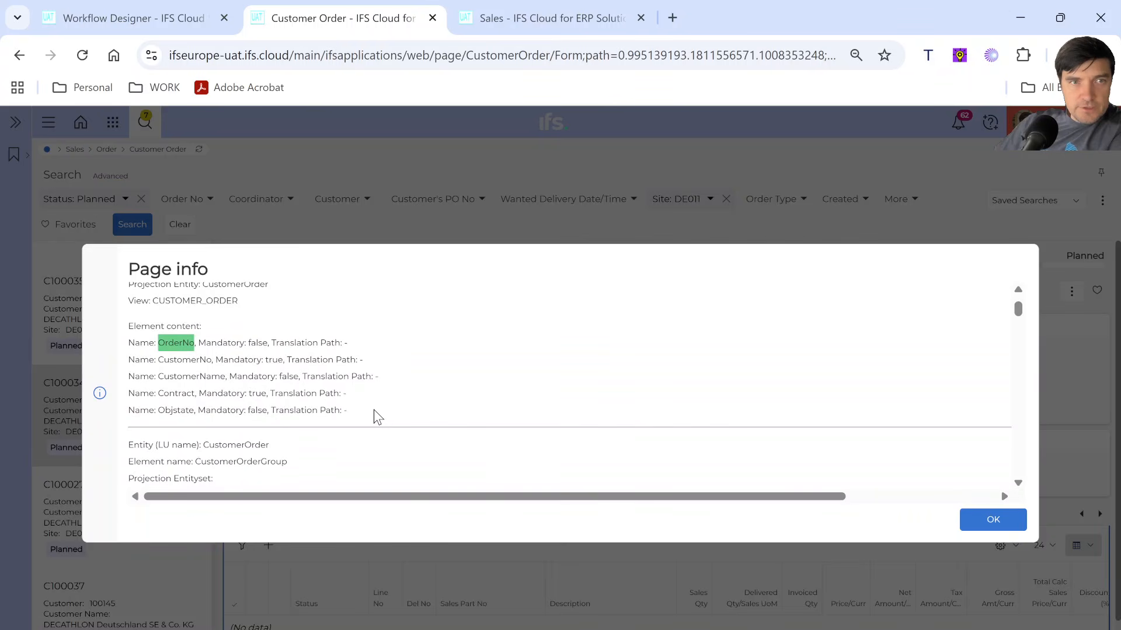
pyautogui.scroll(-5, 376, 416)
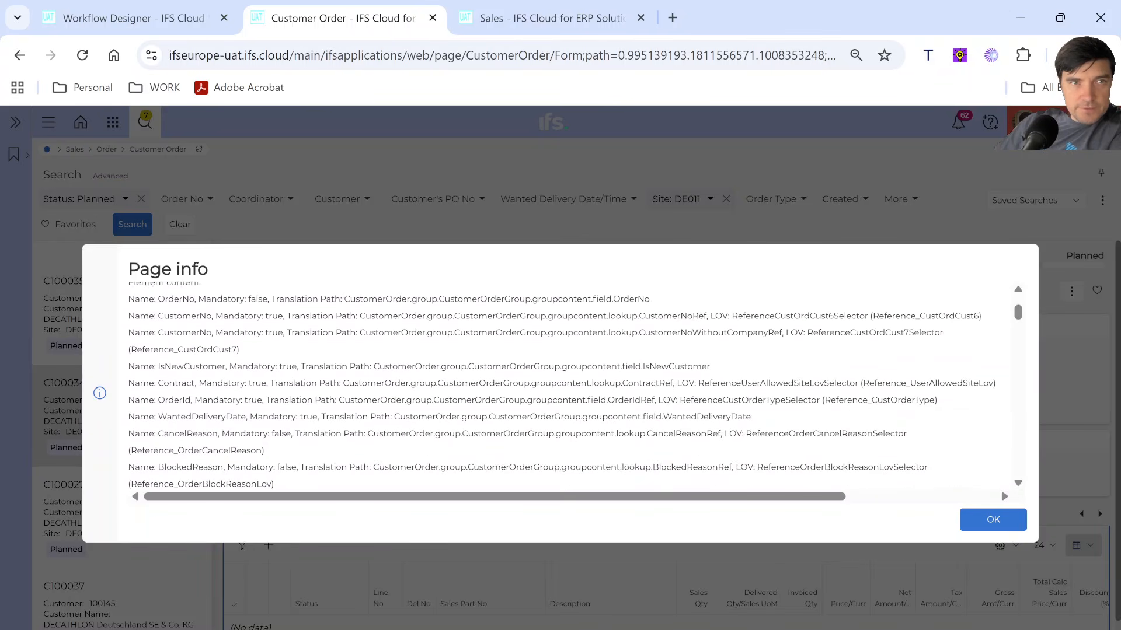
pyautogui.scroll(-2, 376, 416)
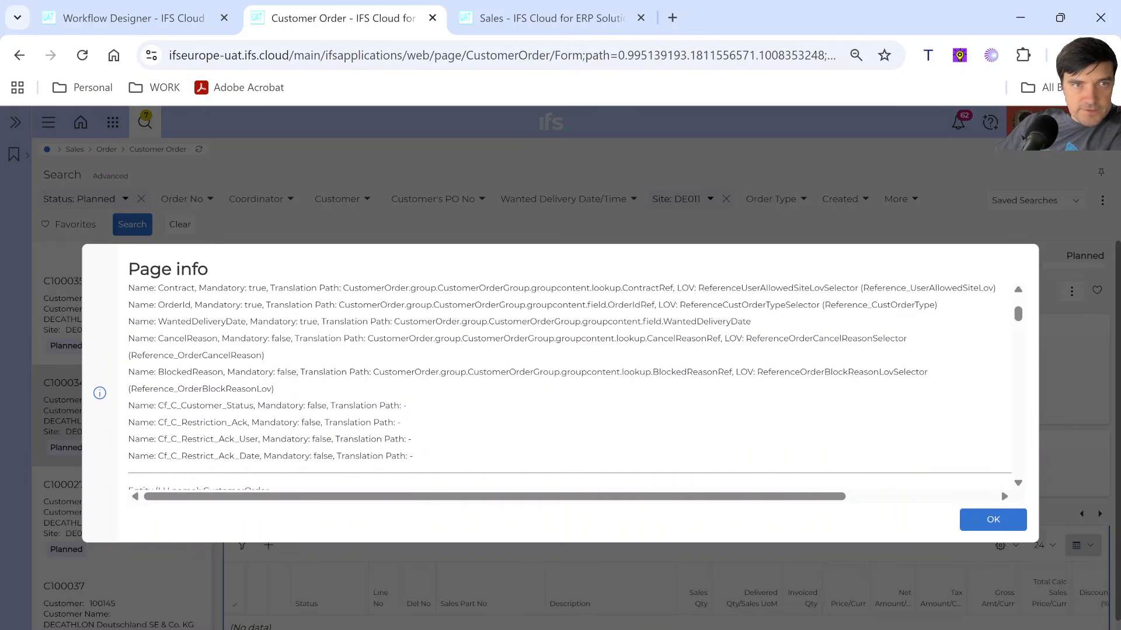
pyautogui.moveTo(158, 406); pyautogui.dragTo(254, 405)
pyautogui.hotkey('ctrl', 'c')
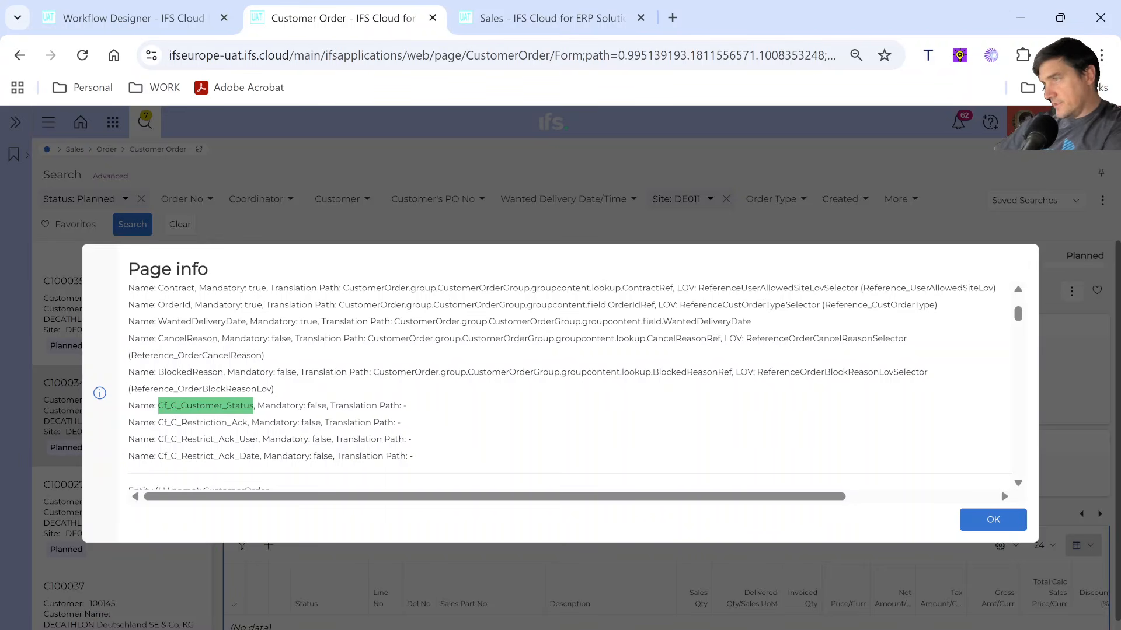
# In the Workflow Designer, begin the lower flow's condition script with Cf_C_Customer_Status == "RESTRICTED" &&
pyautogui.click(175, 18)
pyautogui.hotkey('ctrl', 'v')
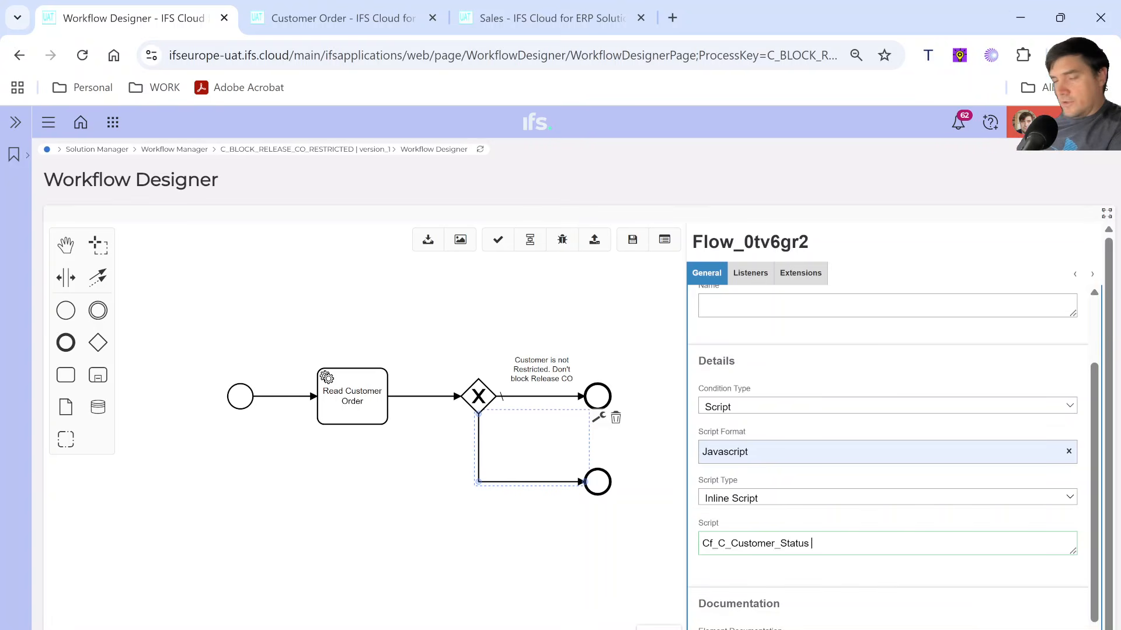
pyautogui.write('==')
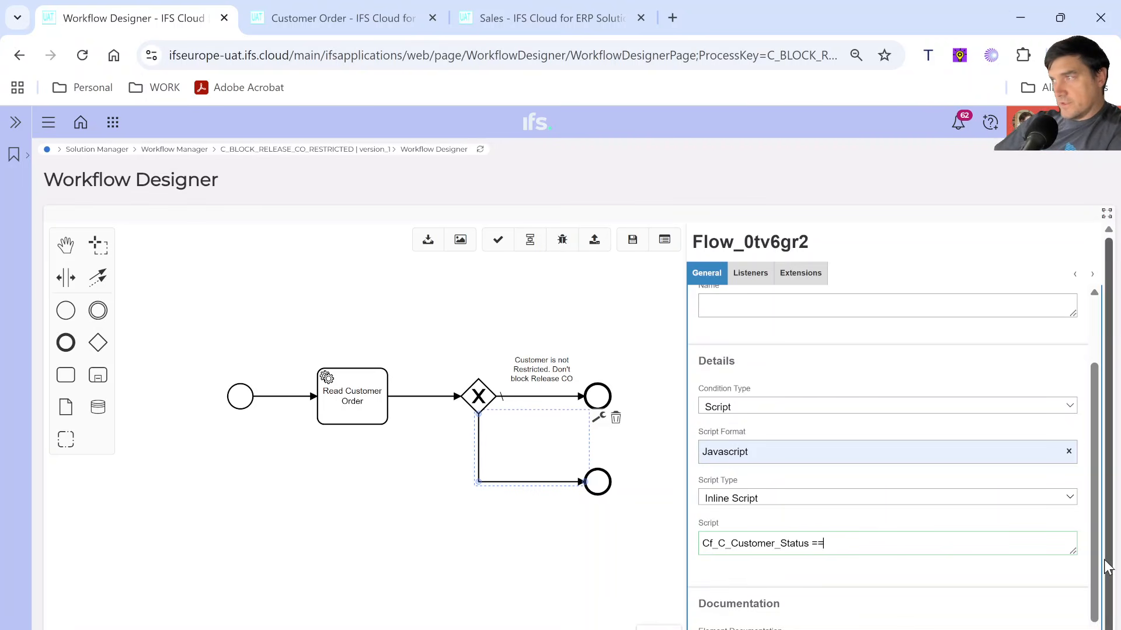
pyautogui.write(' ""')
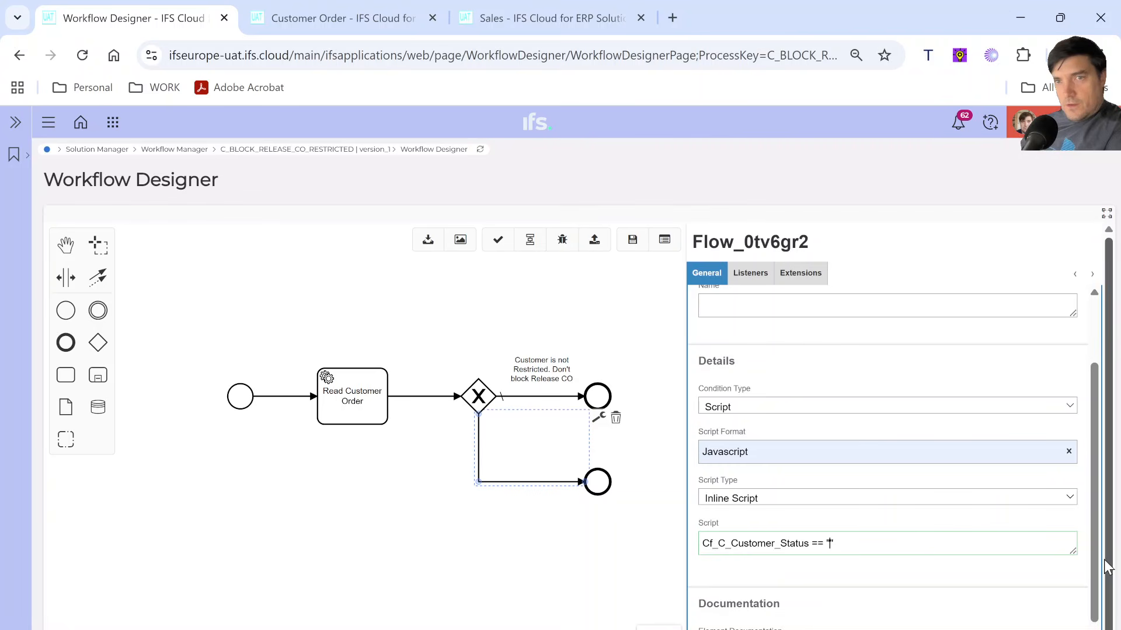
pyautogui.write('RESTRICTED')
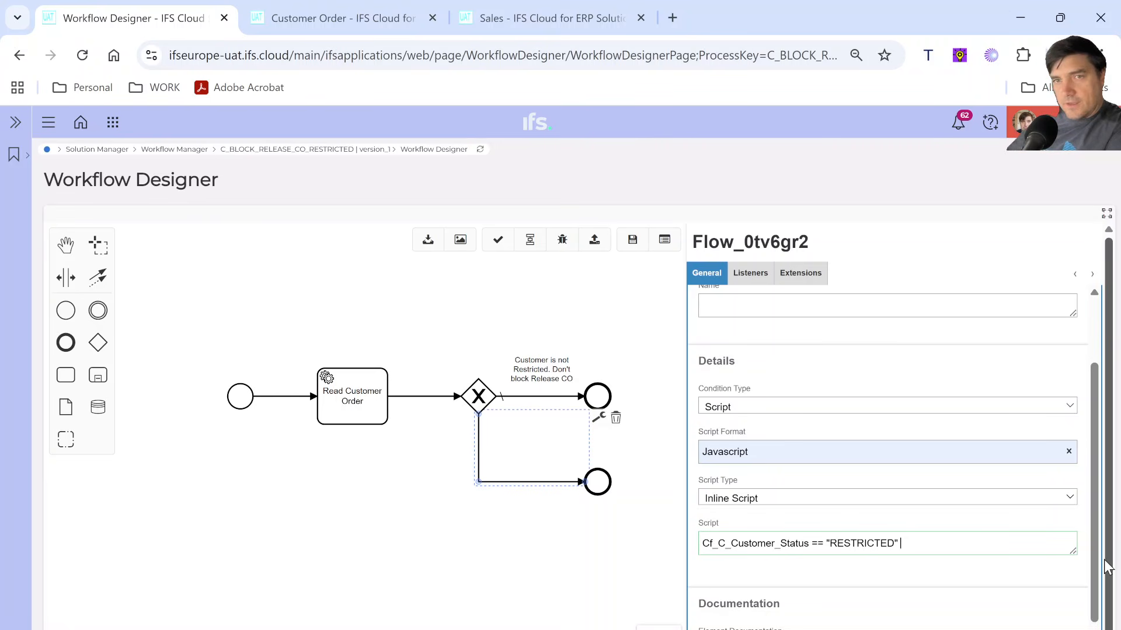
pyautogui.write(' &&')
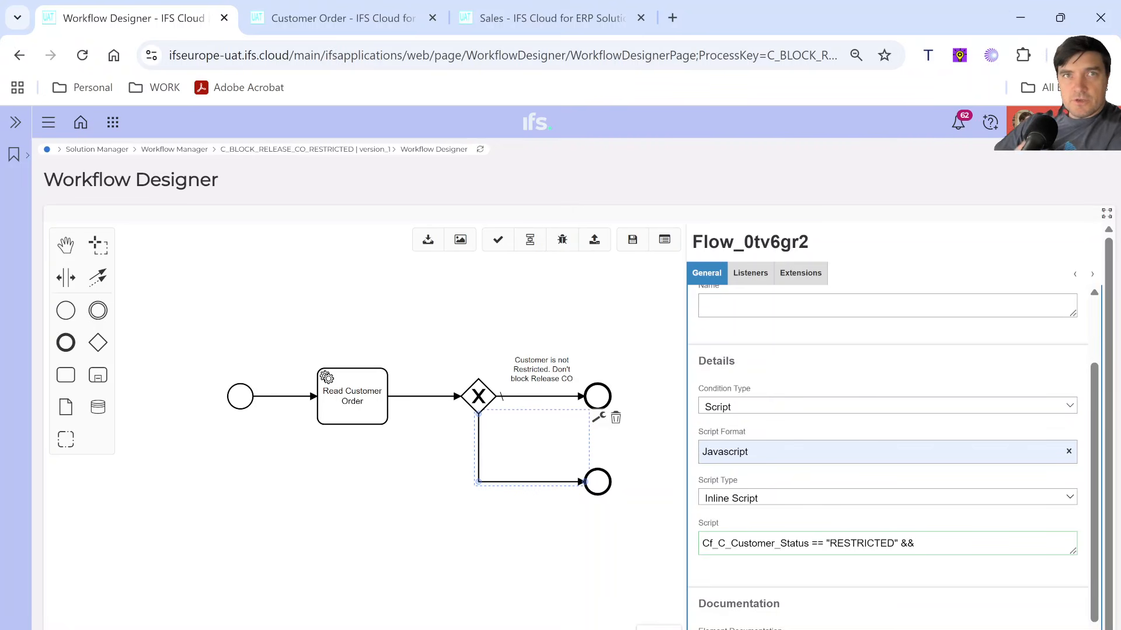
# Copy the attribute name Cf_C_Restriction_Ack from the Customer Order page info
pyautogui.moveTo(534, 8)
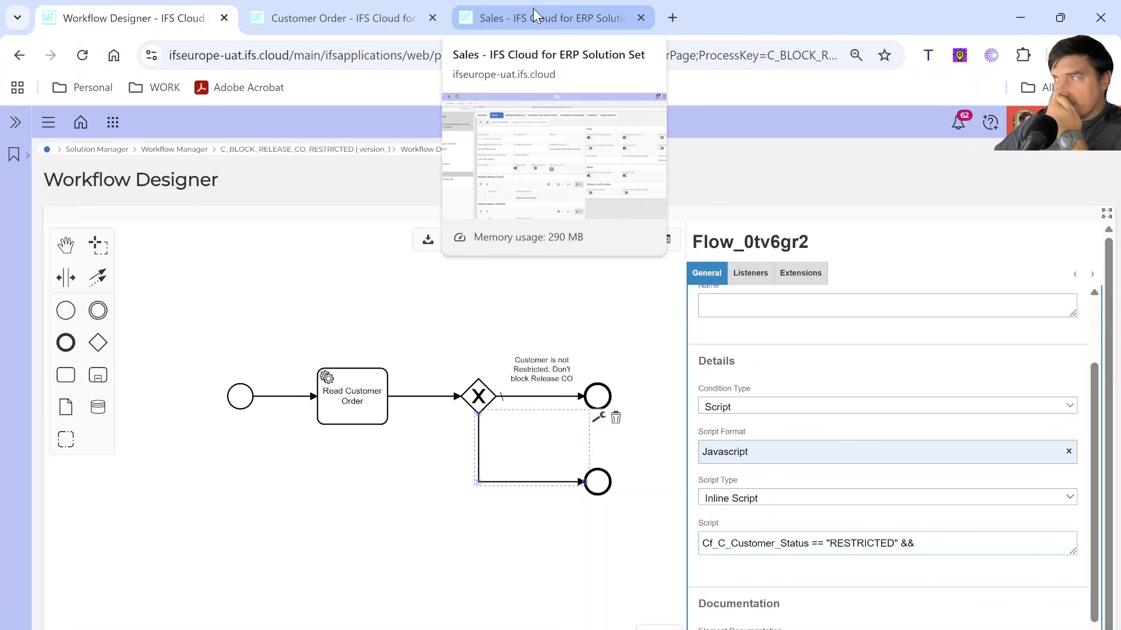
pyautogui.click(362, 20)
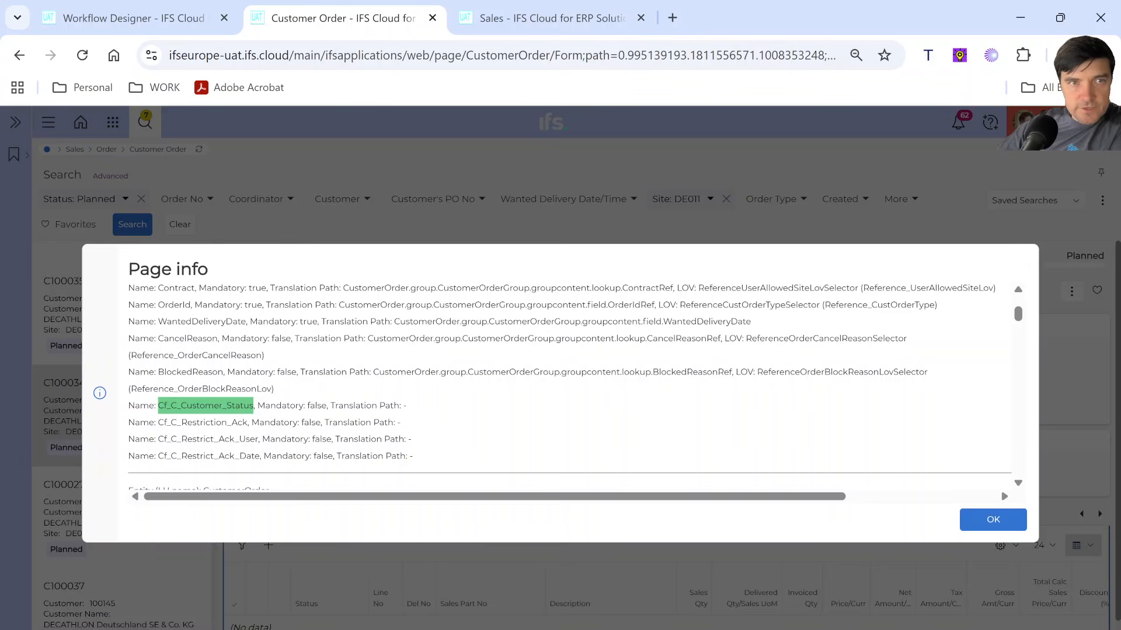
pyautogui.moveTo(158, 422); pyautogui.dragTo(247, 422)
pyautogui.hotkey('ctrl', 'c')
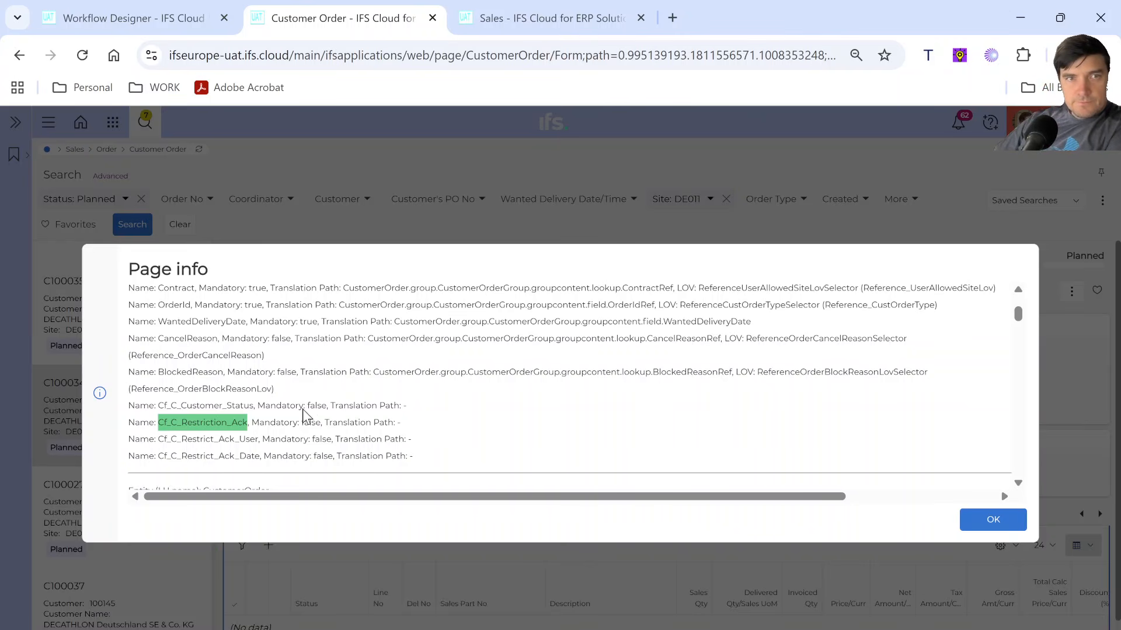
# Complete the lower flow's condition script in the Workflow Designer with Cf_C_Restriction_Ack == false
pyautogui.click(234, 24)
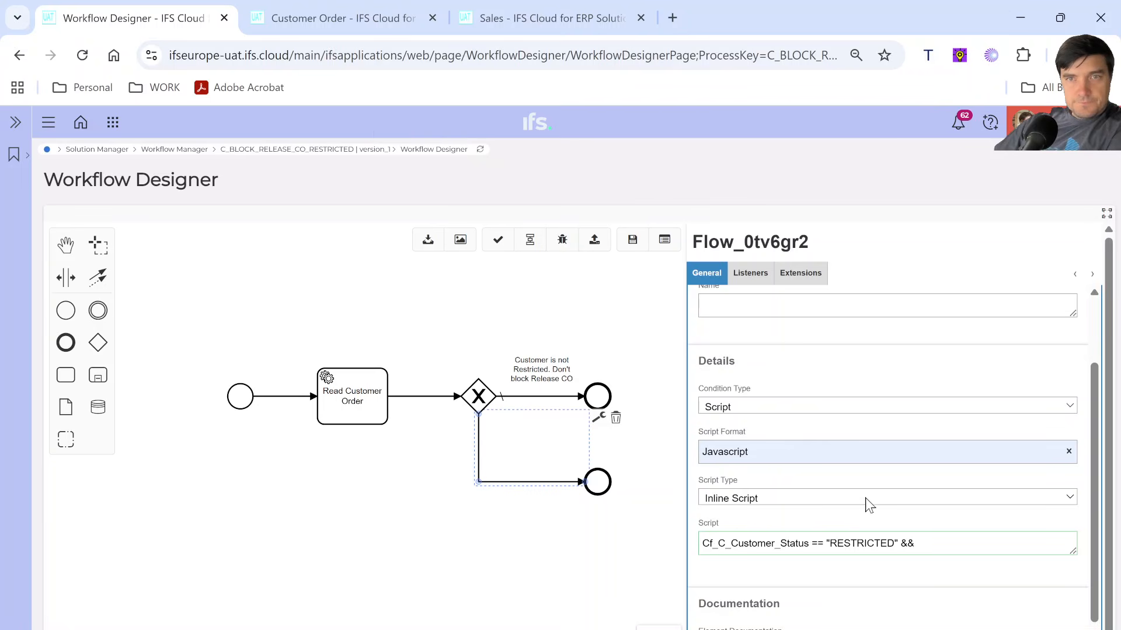
pyautogui.hotkey('ctrl', 'v')
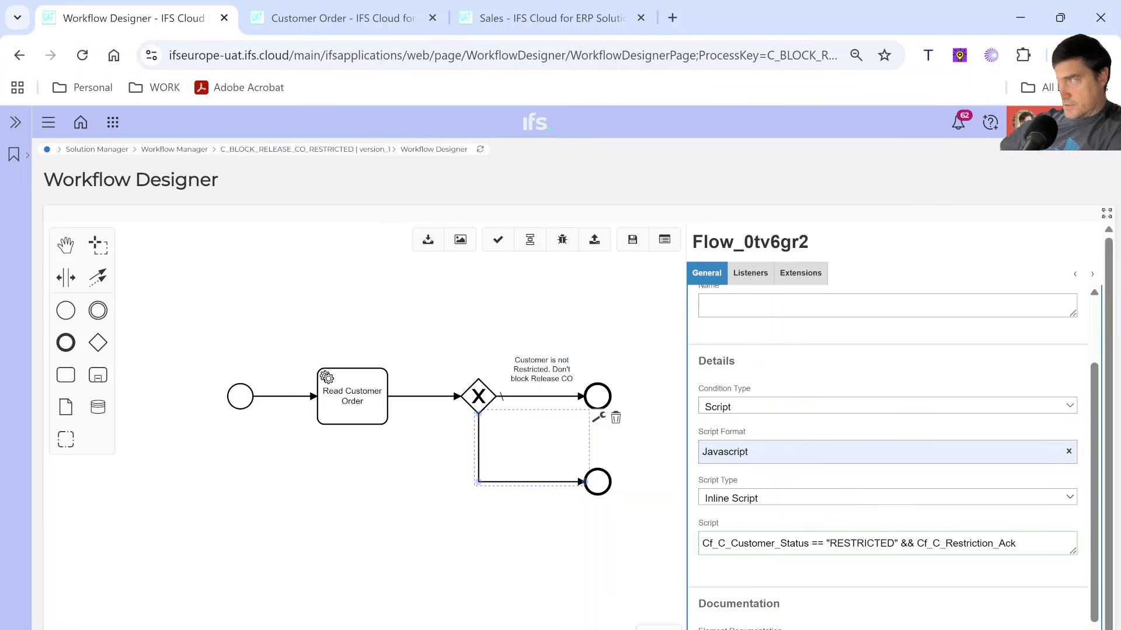
pyautogui.write('==')
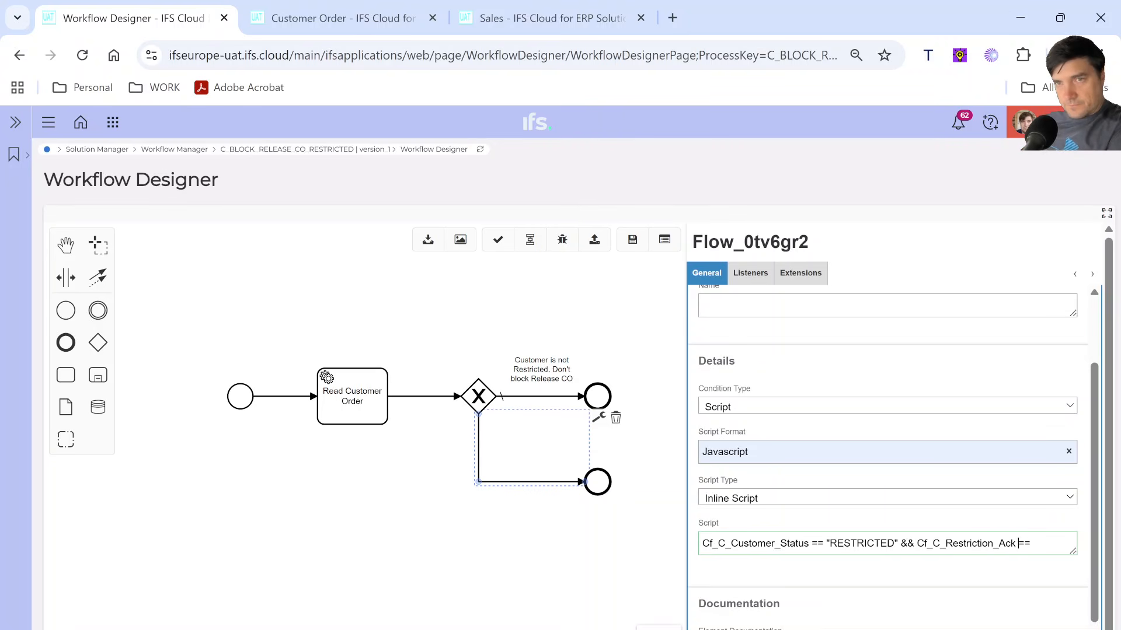
pyautogui.write(' false')
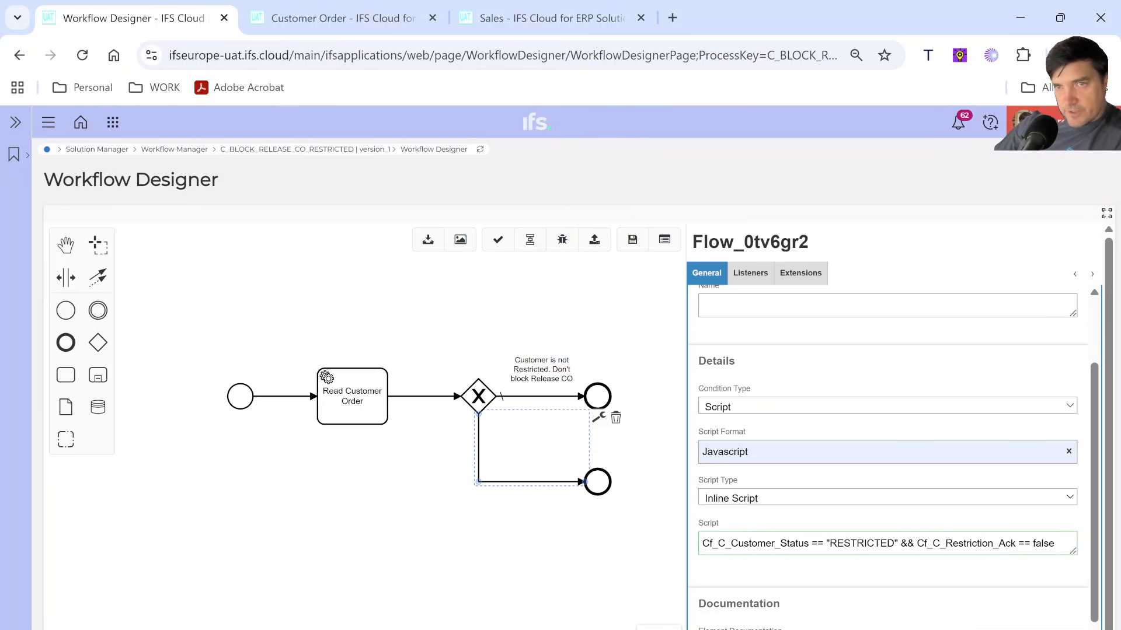
pyautogui.hotkey('shift', 'Left')
pyautogui.hotkey('shift', 'Left')
pyautogui.hotkey('shift', 'Left')
pyautogui.hotkey('shift', 'Left')
pyautogui.hotkey('shift', 'Left')
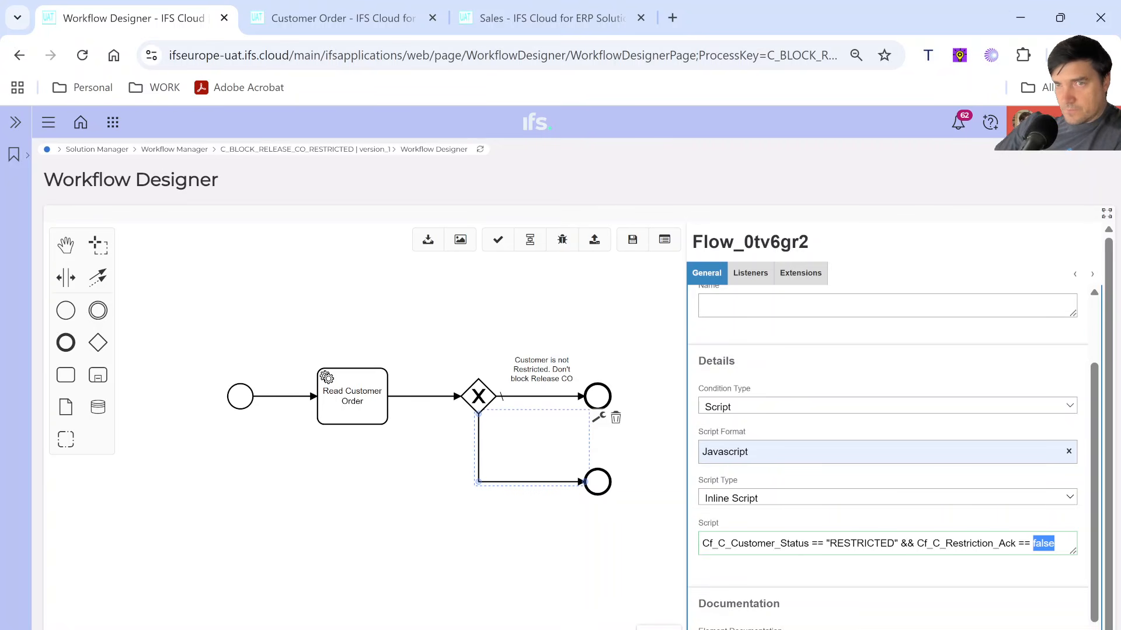
pyautogui.click(1048, 543)
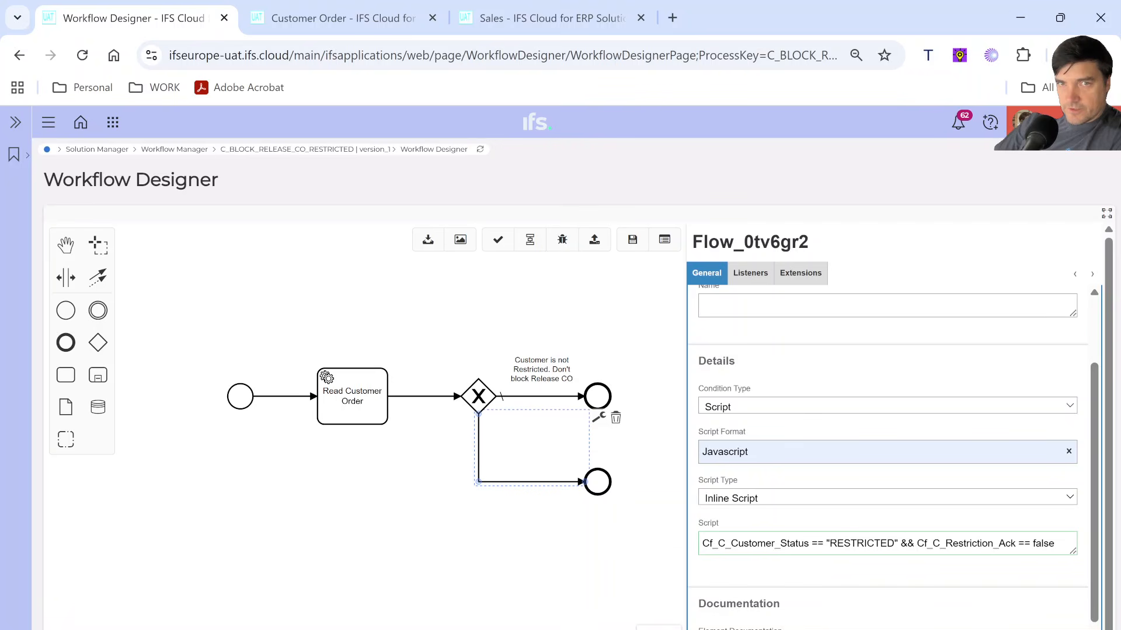
# Name the lower flow "Customer is RESTRICTED. Block Release CO" and move its label clear of the vertical line
pyautogui.scroll(2, 737, 523)
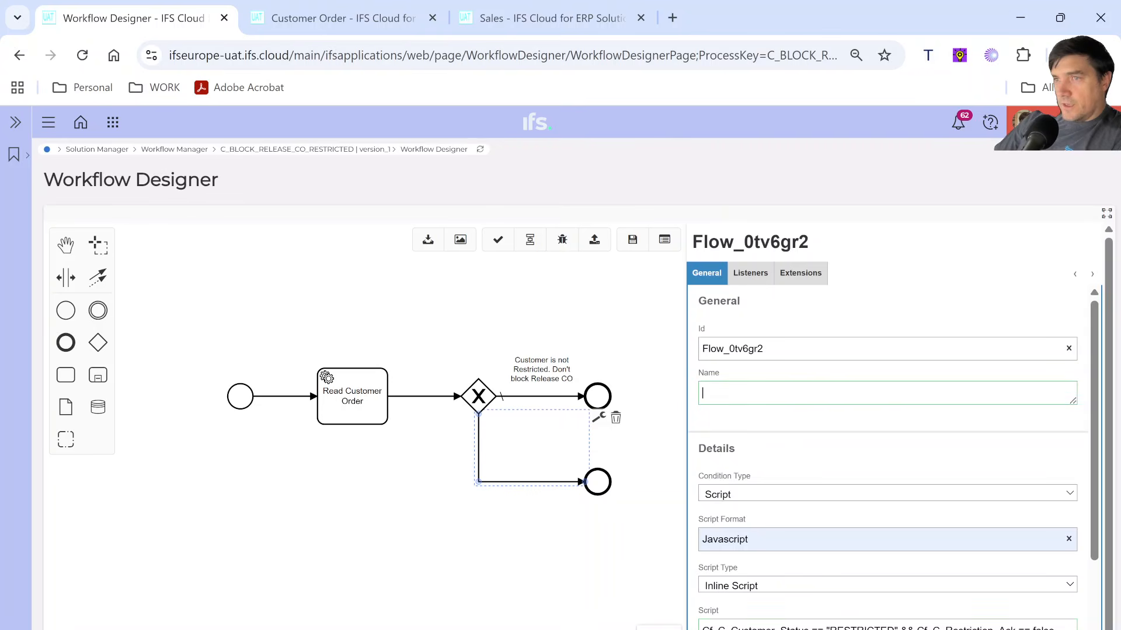
pyautogui.write('C')
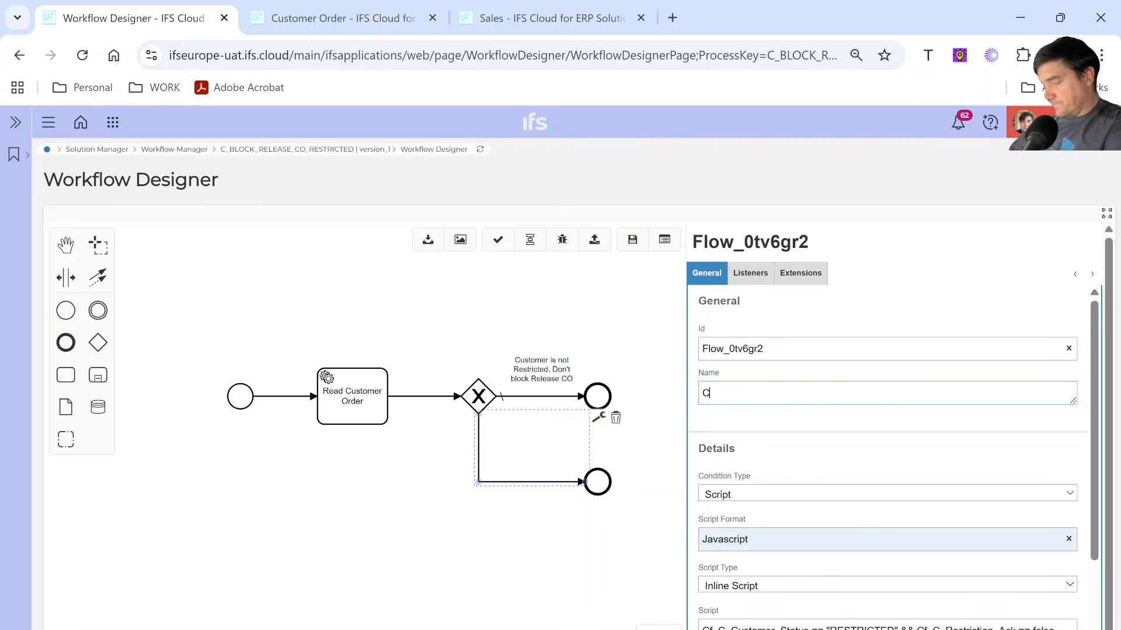
pyautogui.write('ustomer is R')
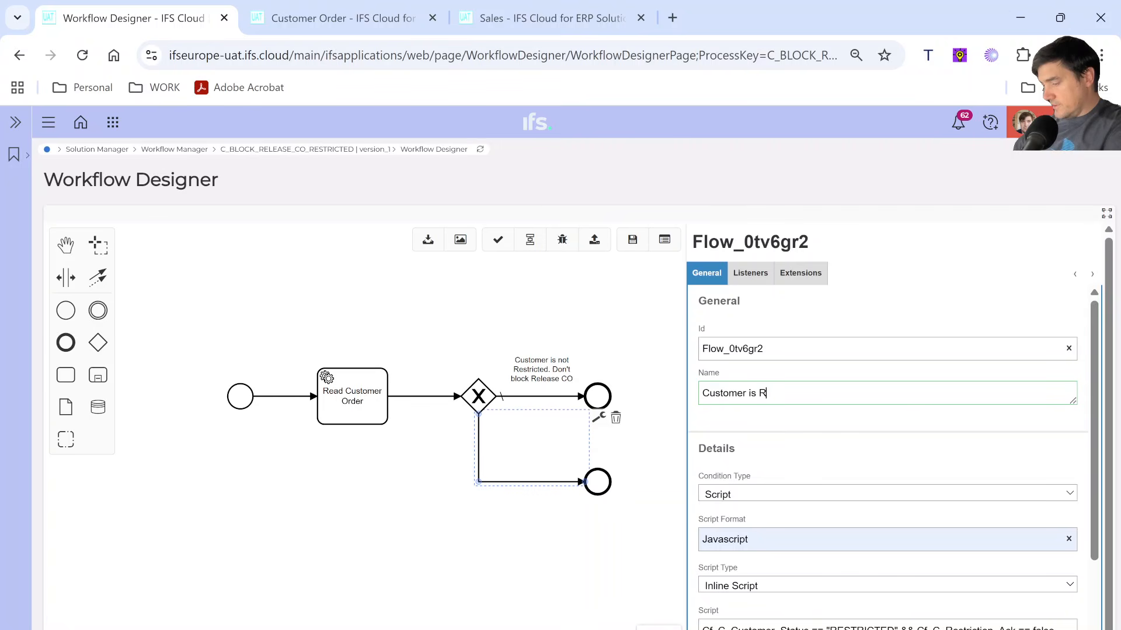
pyautogui.write('ESTRICTED. Bl')
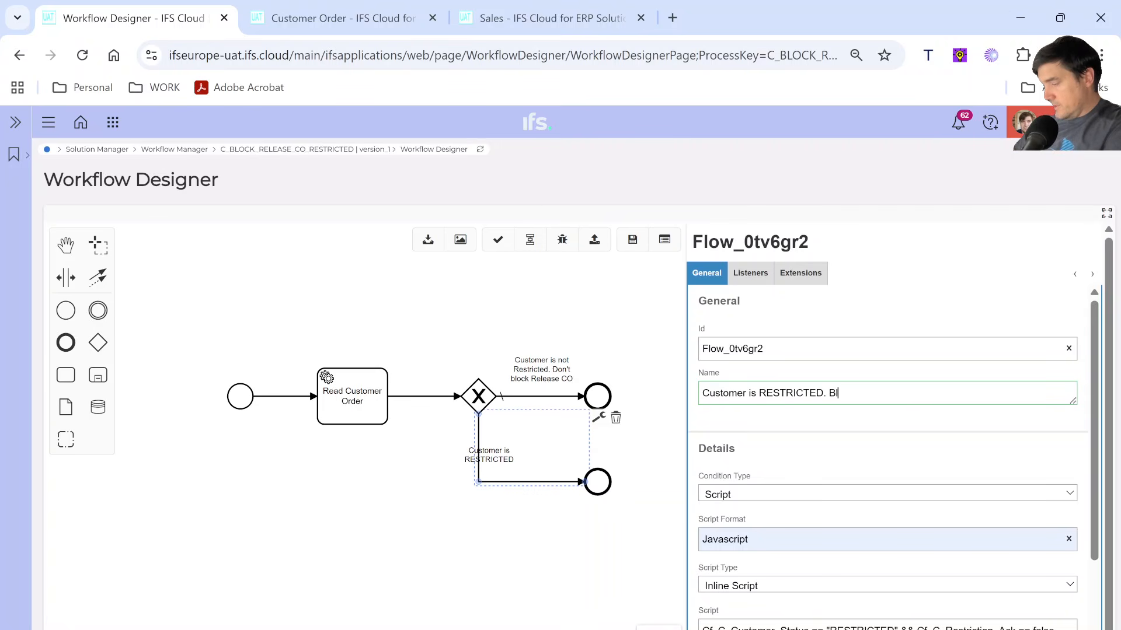
pyautogui.write('ock Rele')
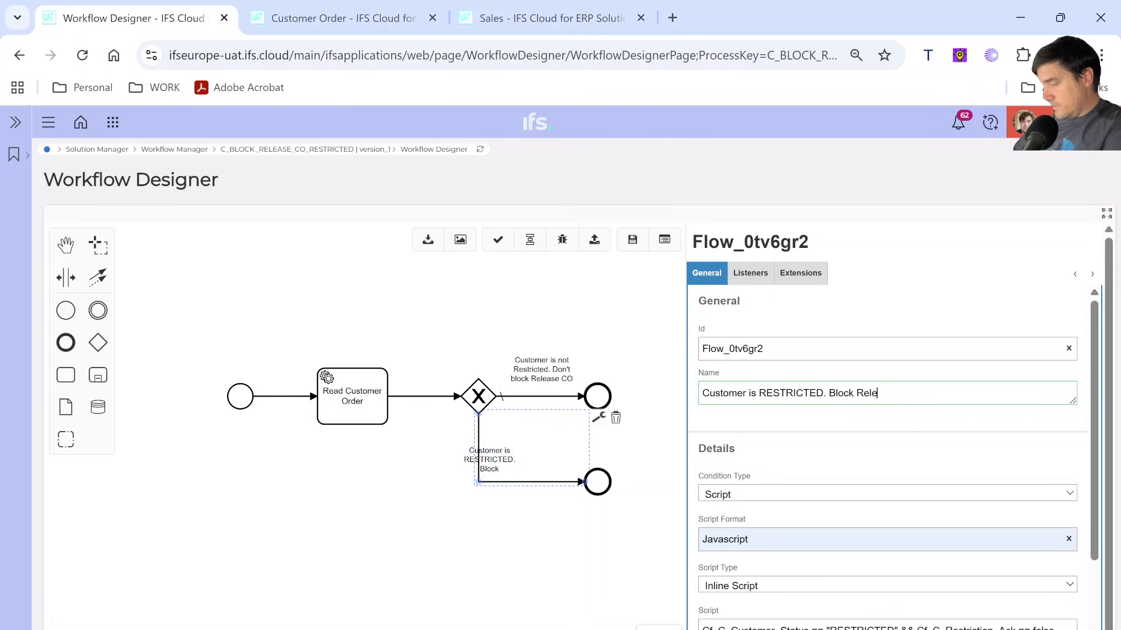
pyautogui.write('ase CO')
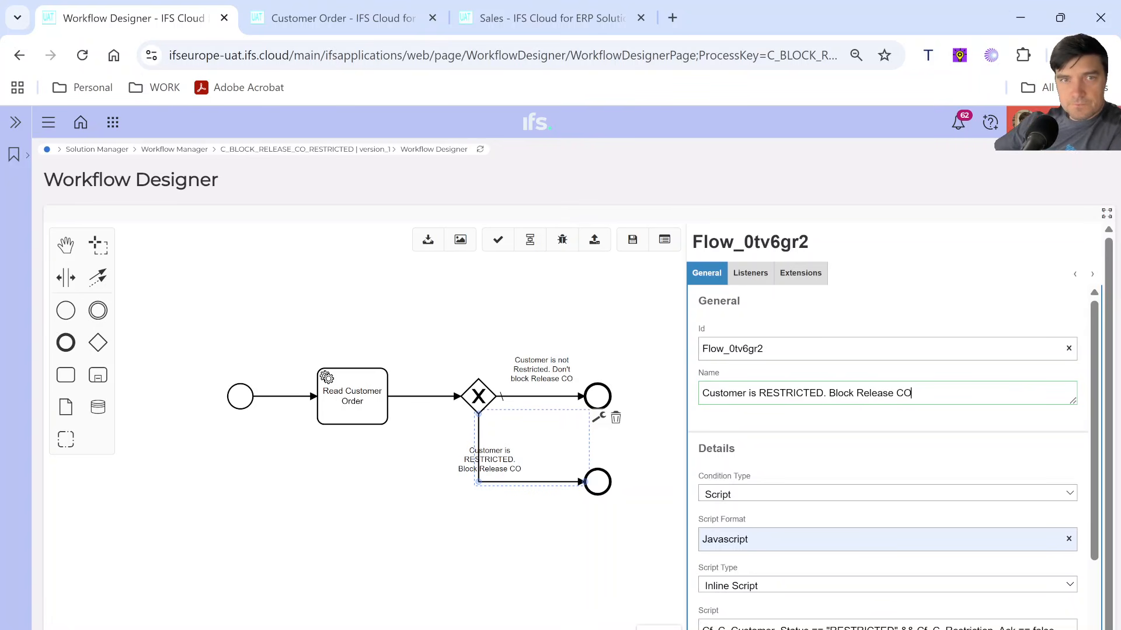
pyautogui.moveTo(501, 462); pyautogui.dragTo(536, 453)
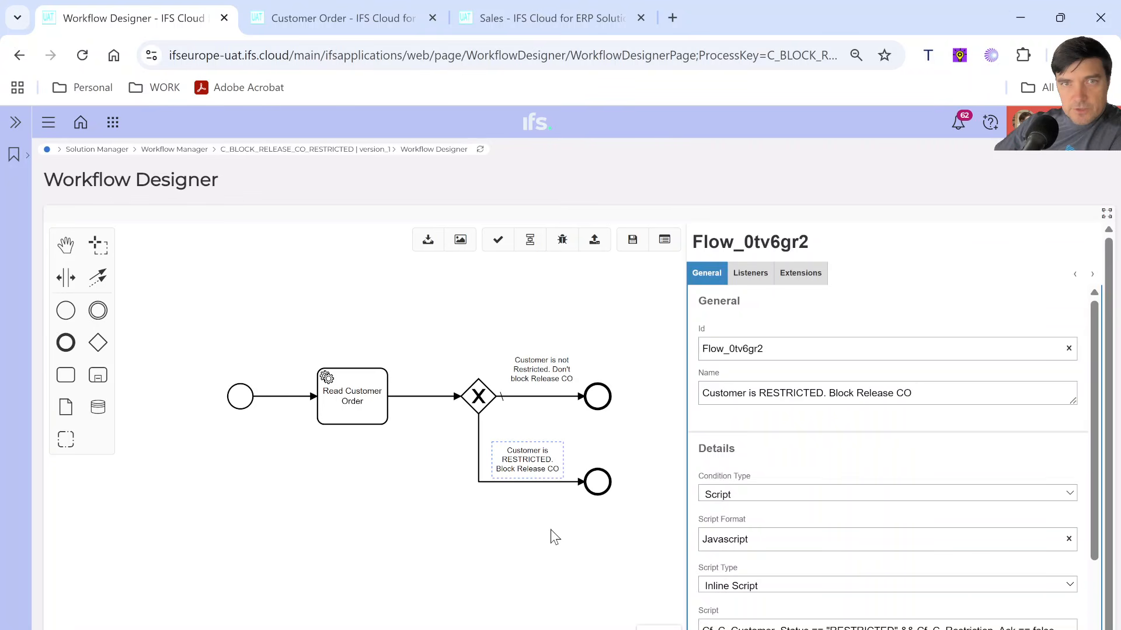
pyautogui.click(543, 506)
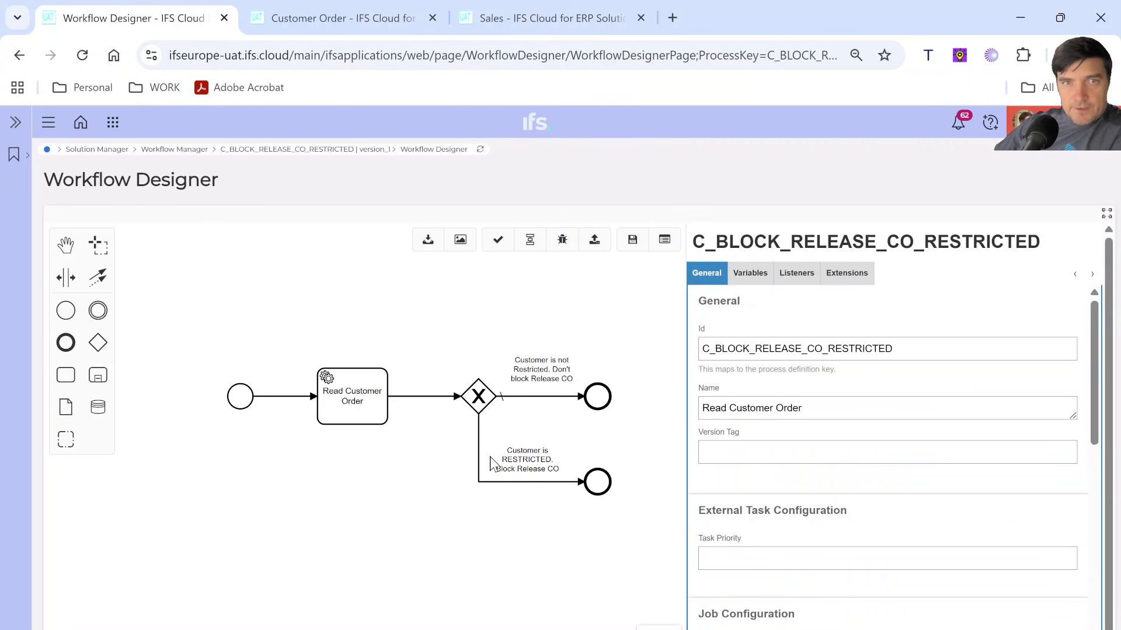
# Change the end event of the lower flow to an IFS Failure Event
pyautogui.click(495, 483)
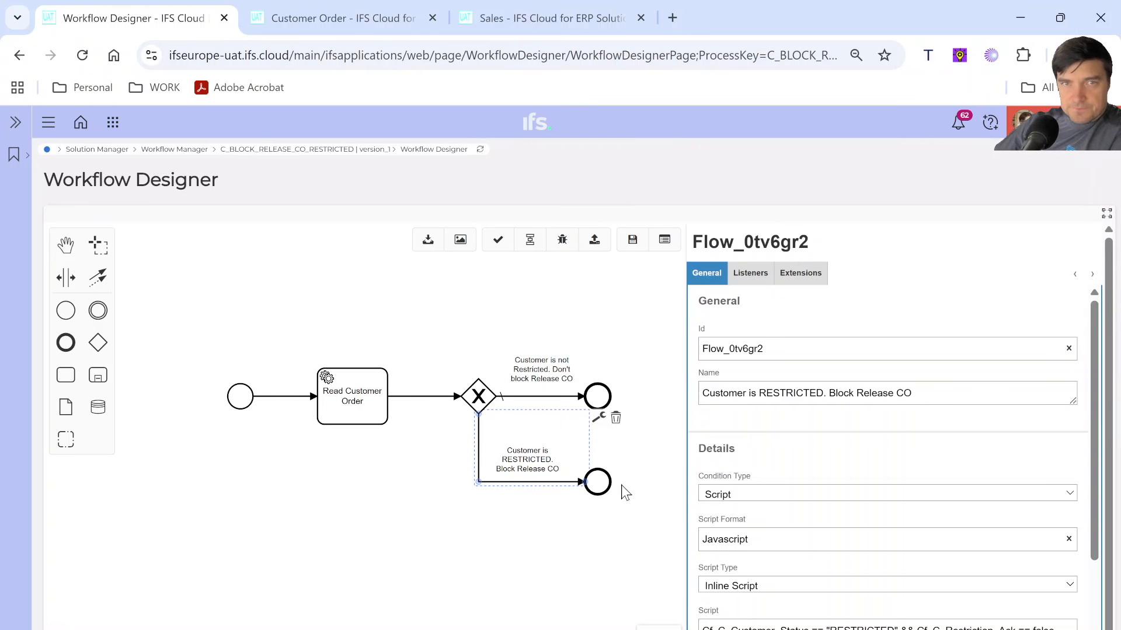
pyautogui.click(603, 486)
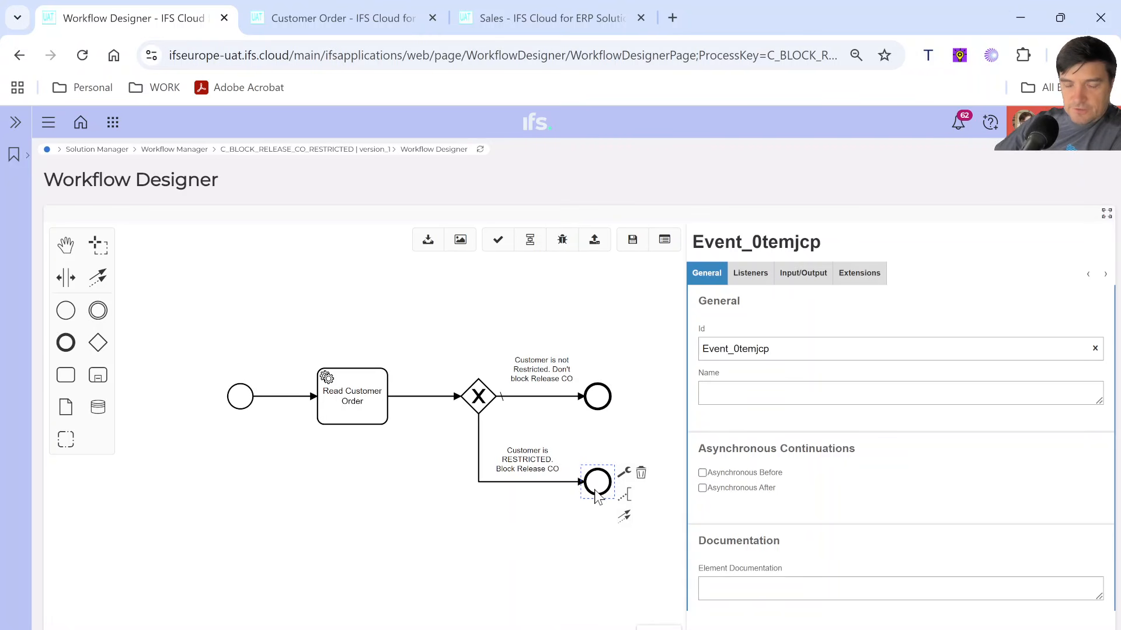
pyautogui.click(623, 474)
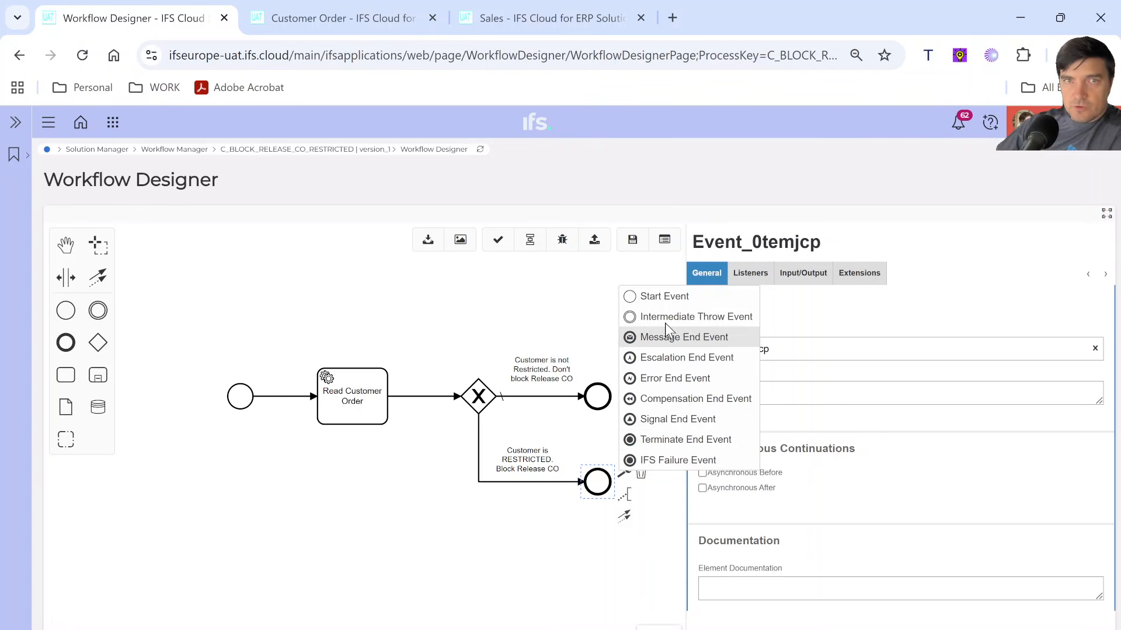
pyautogui.click(665, 461)
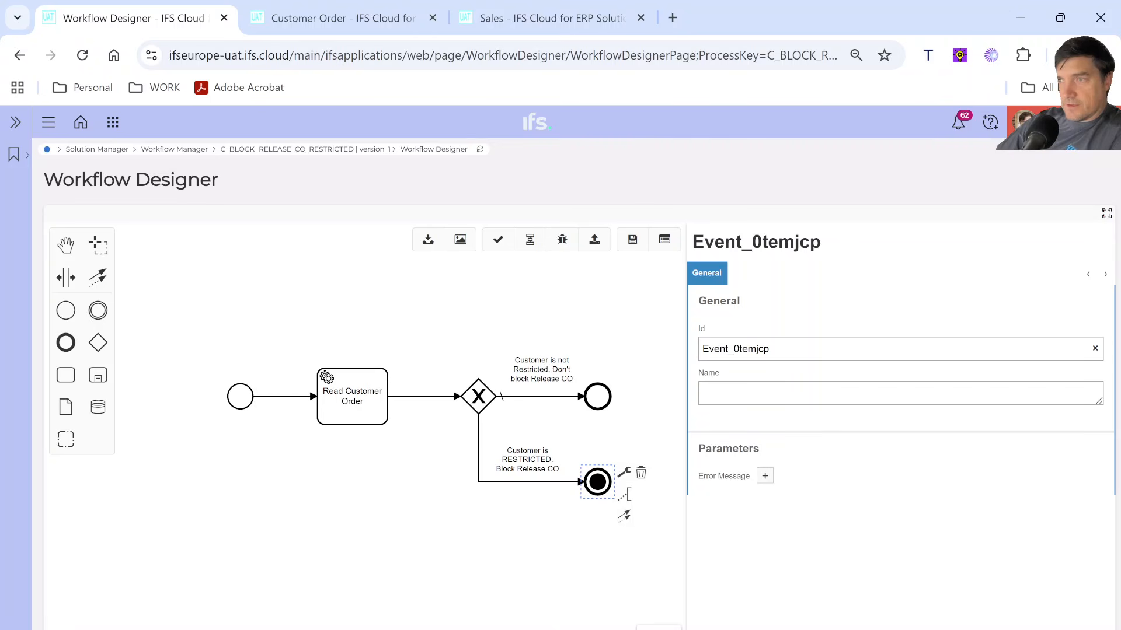
# Add an error message with locale en to the failure event, beginning with "WF C_BLOCK_RELEASE_CO_RESTRICTED:"
pyautogui.click(765, 477)
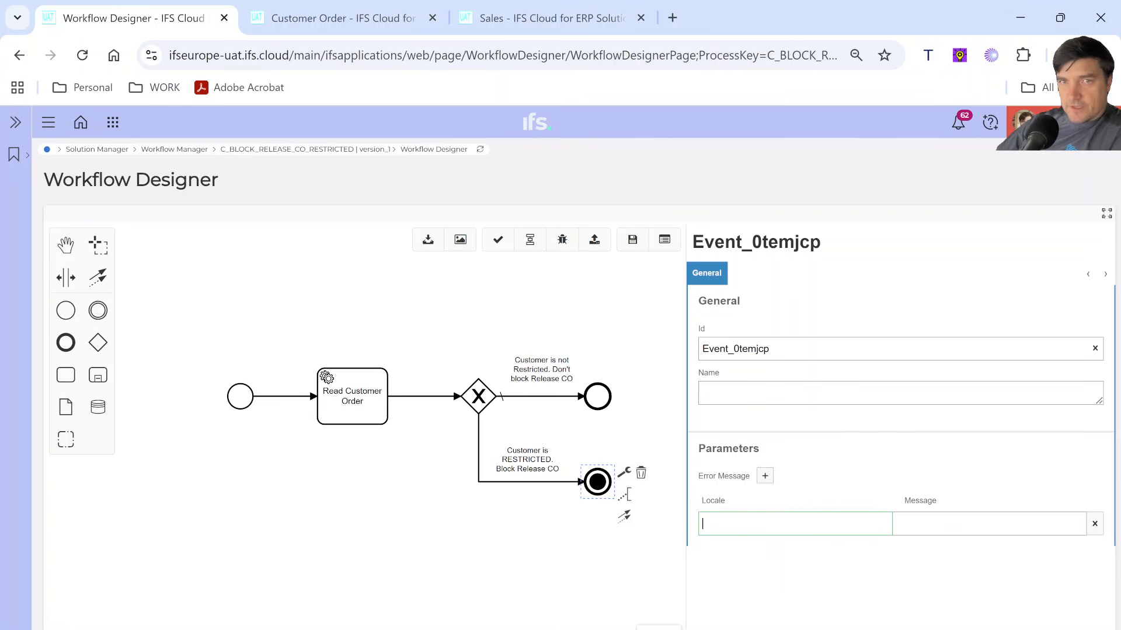
pyautogui.write('en')
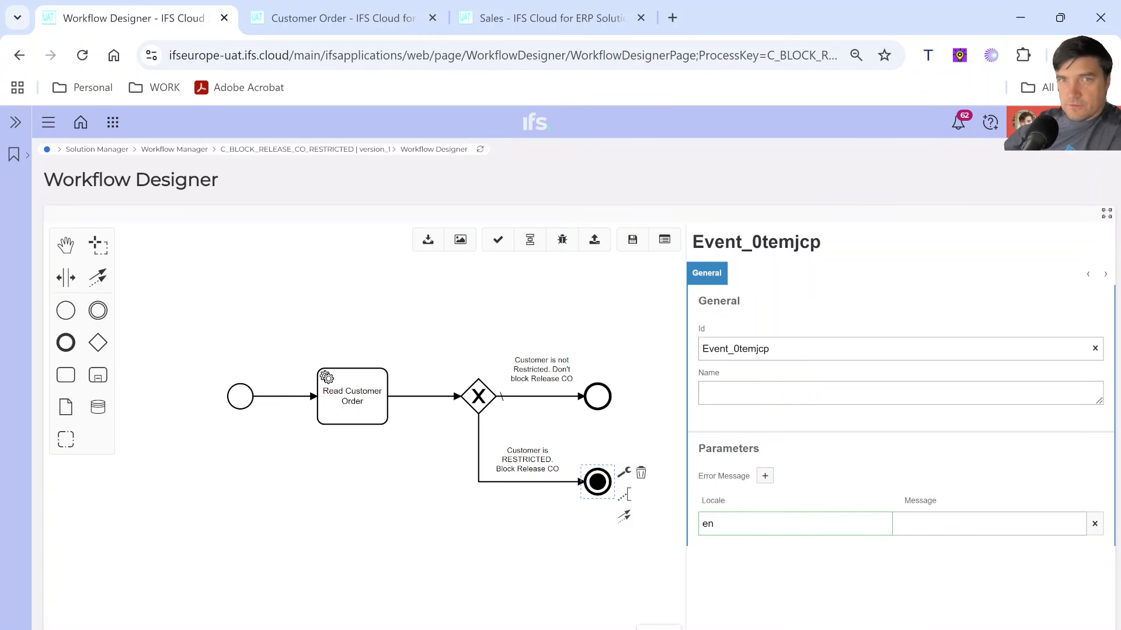
pyautogui.click(969, 523)
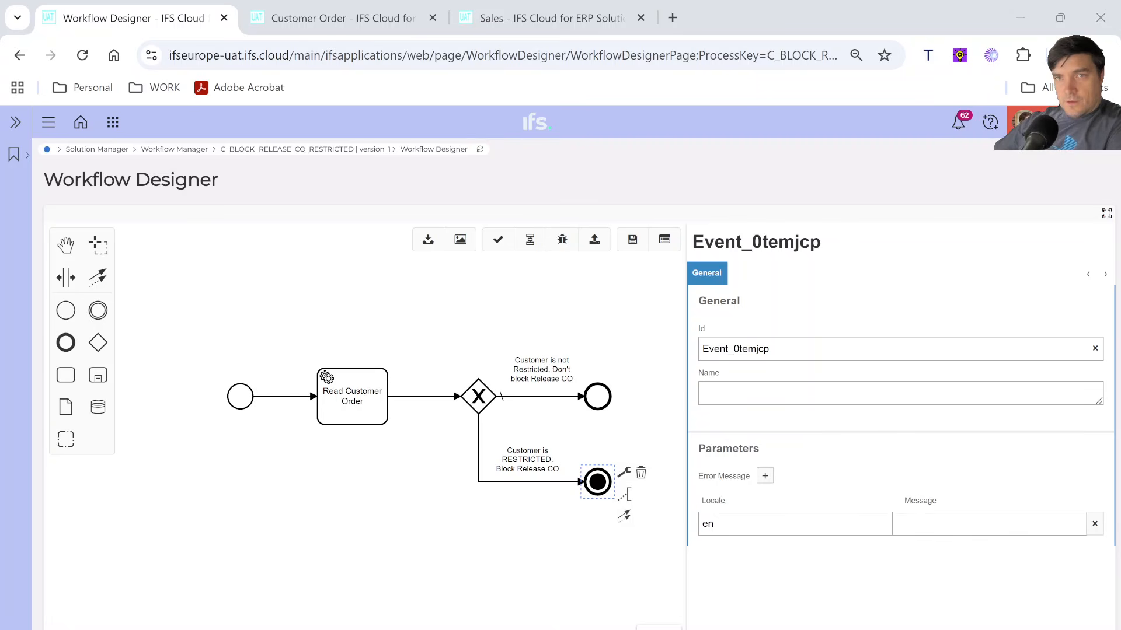
pyautogui.click(914, 524)
pyautogui.write('WF')
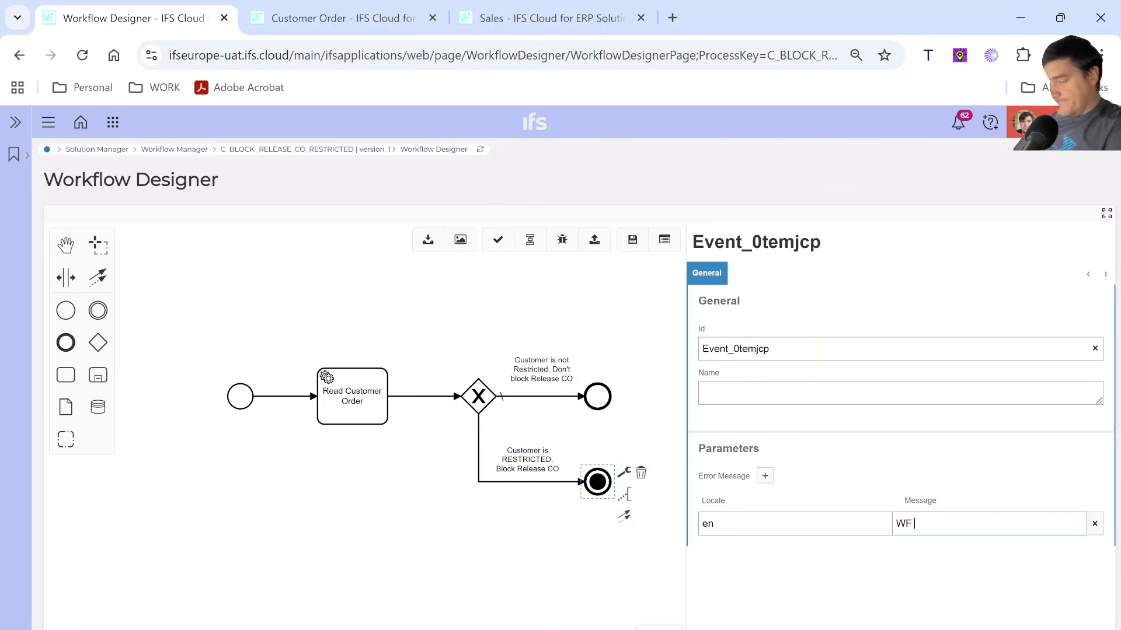
pyautogui.write(' C_BLOCK_')
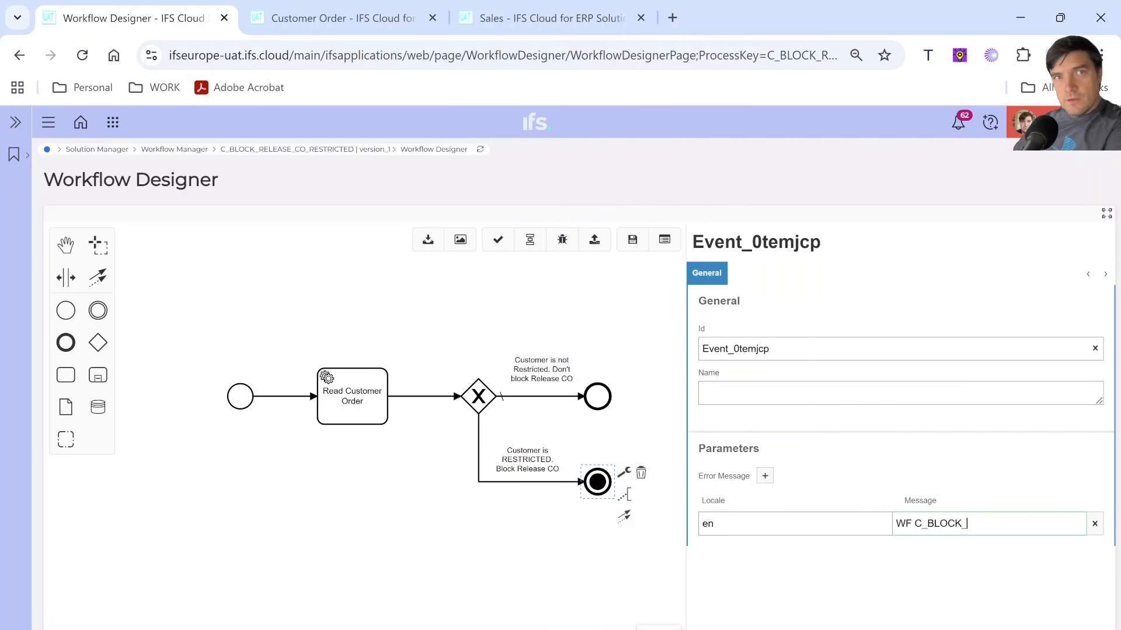
pyautogui.write('RELEASE_')
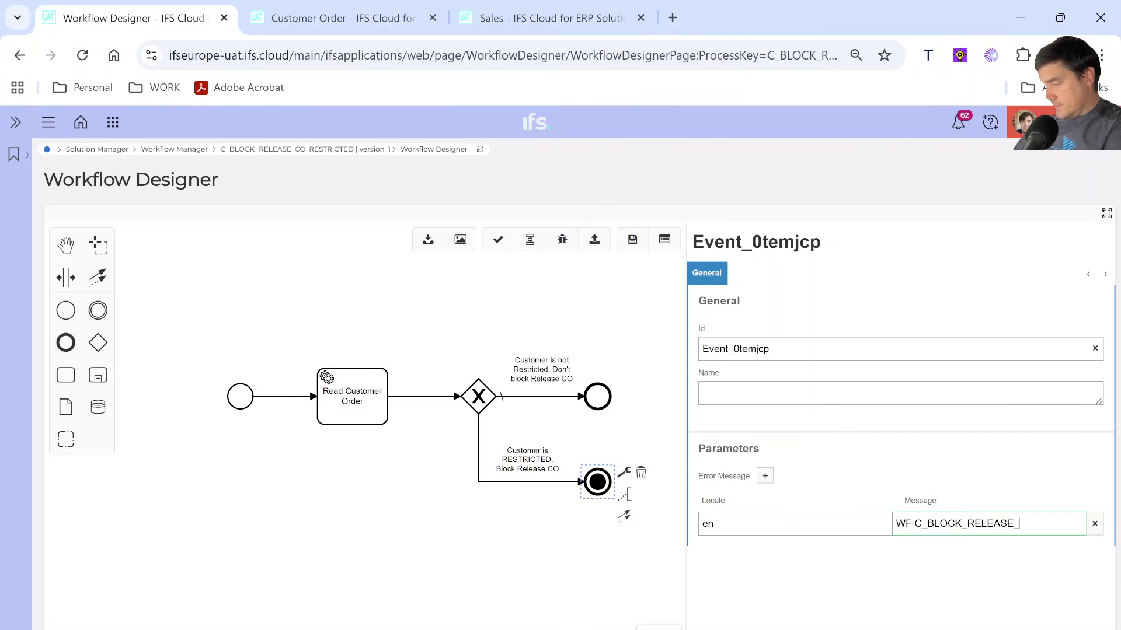
pyautogui.write('CO_')
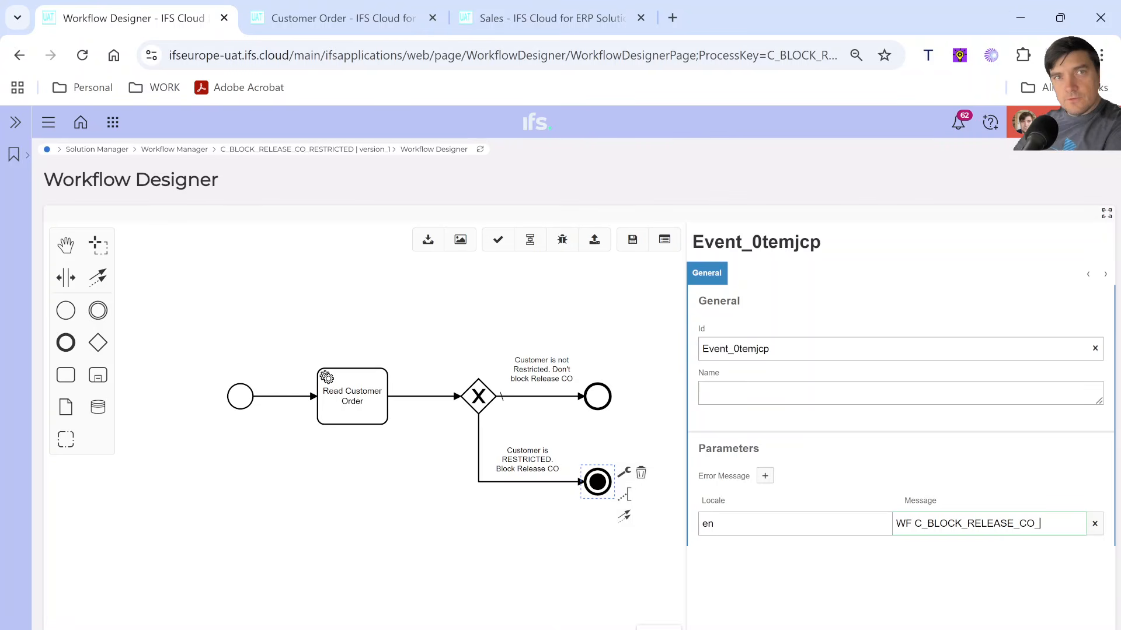
pyautogui.write('RESTRICTED')
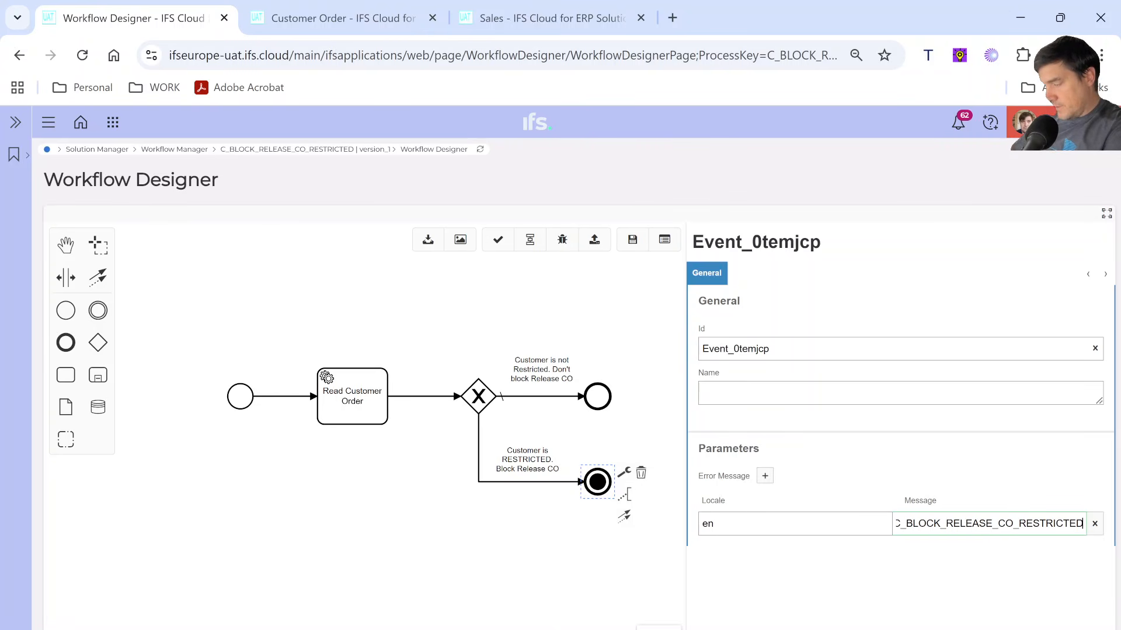
pyautogui.write(':')
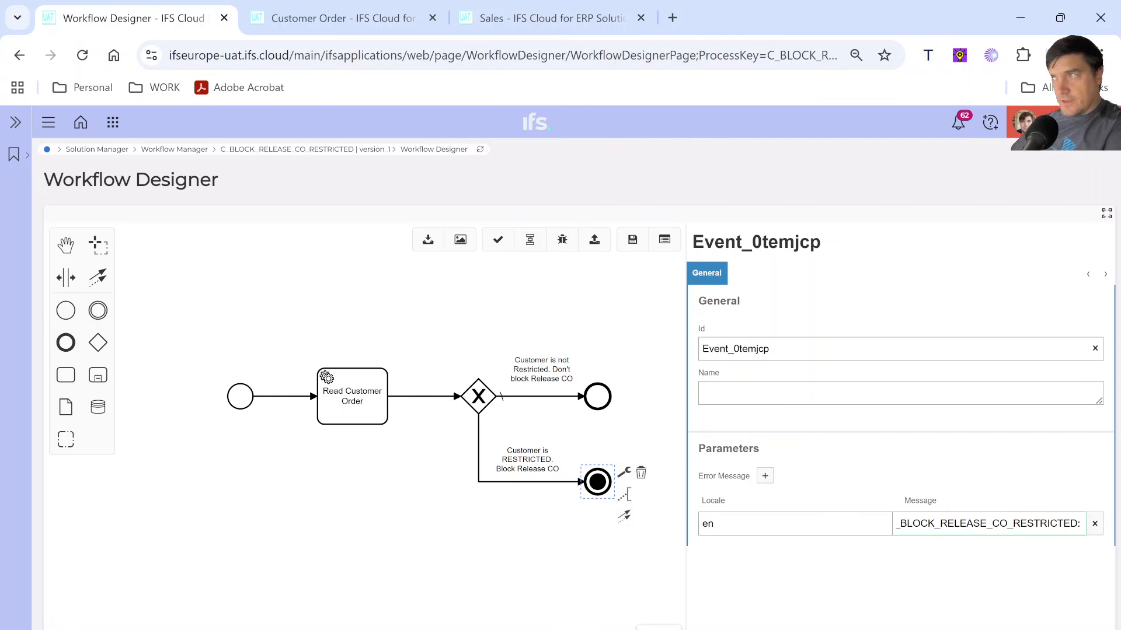
# Complete the error message with "The Customer on this CO appears to be RESTRICTED. This CO cannot be released unless the restriction is acknowledged!"
pyautogui.write('The Customer')
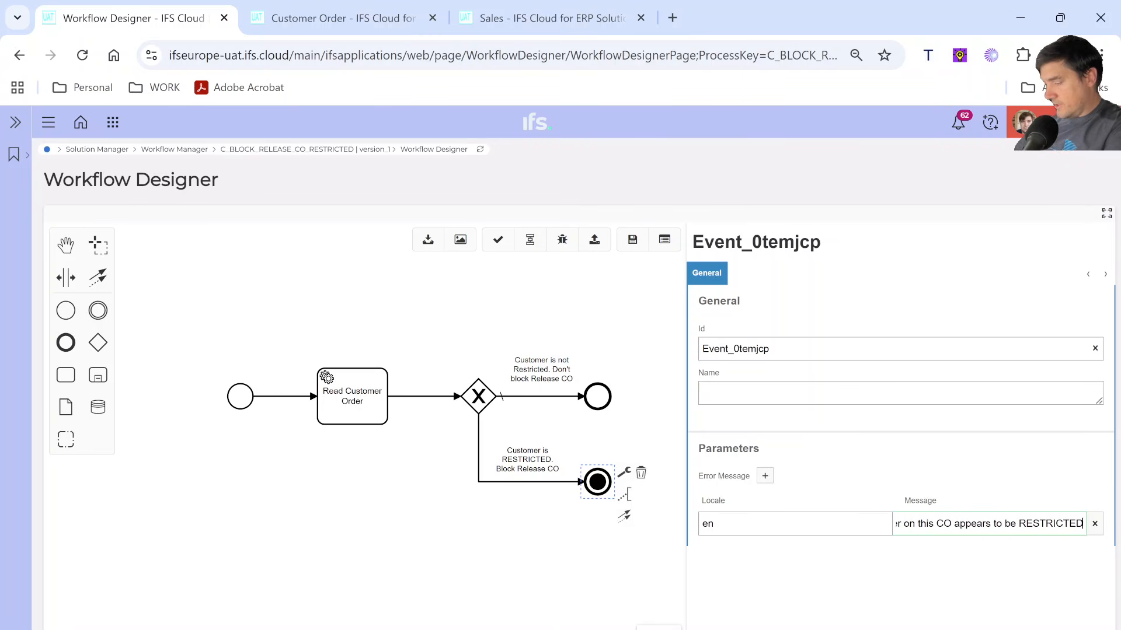
pyautogui.write('T')
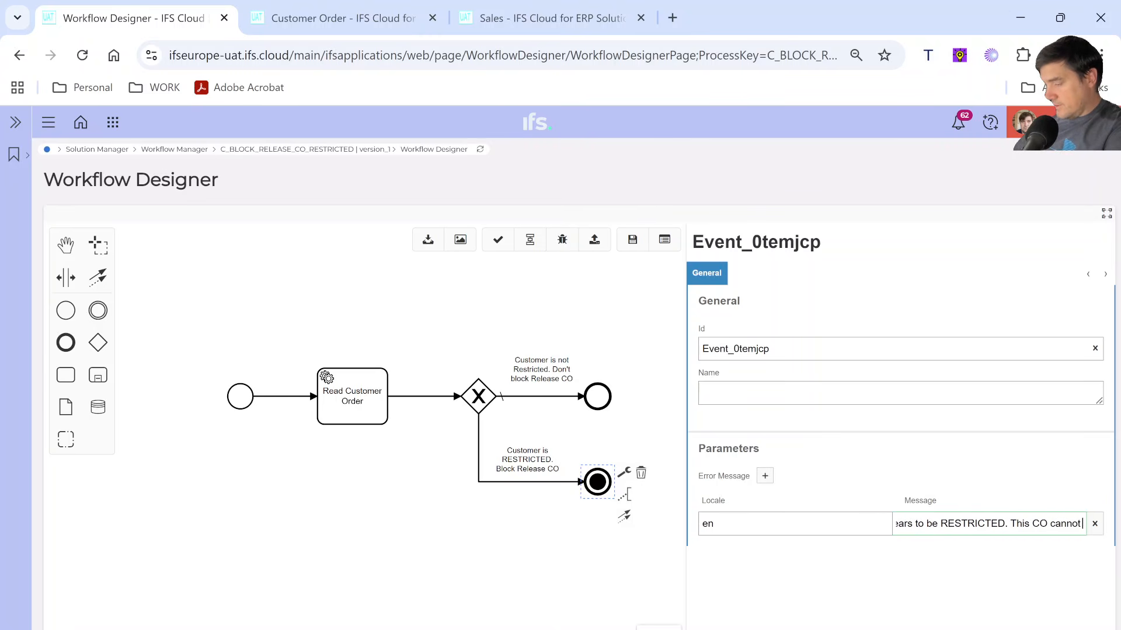
pyautogui.write(' released unle')
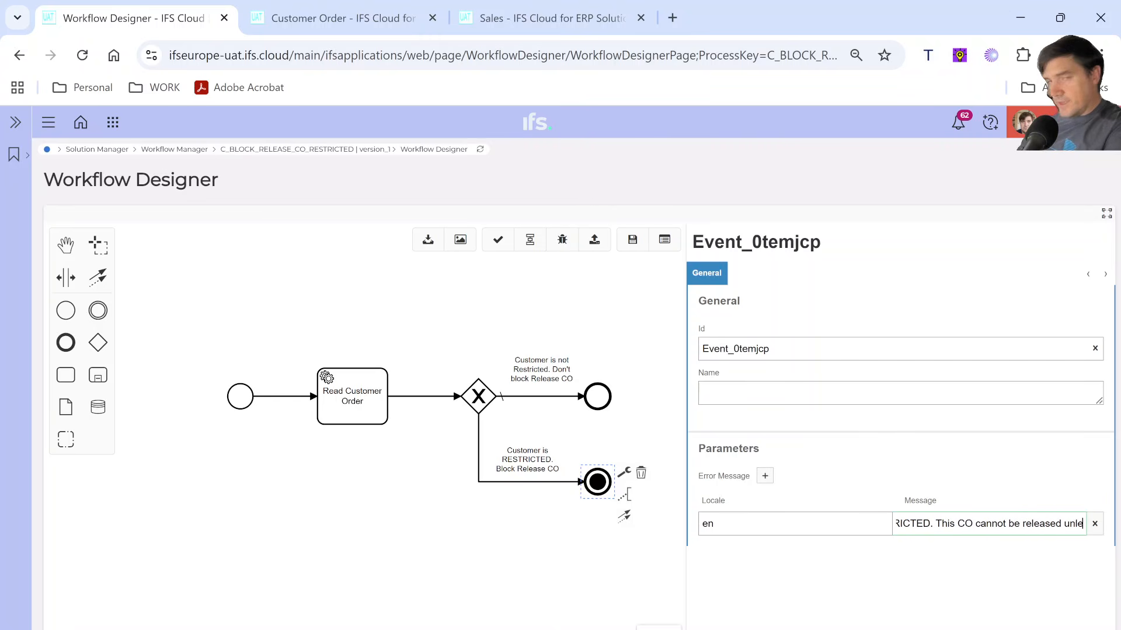
pyautogui.write('ss i')
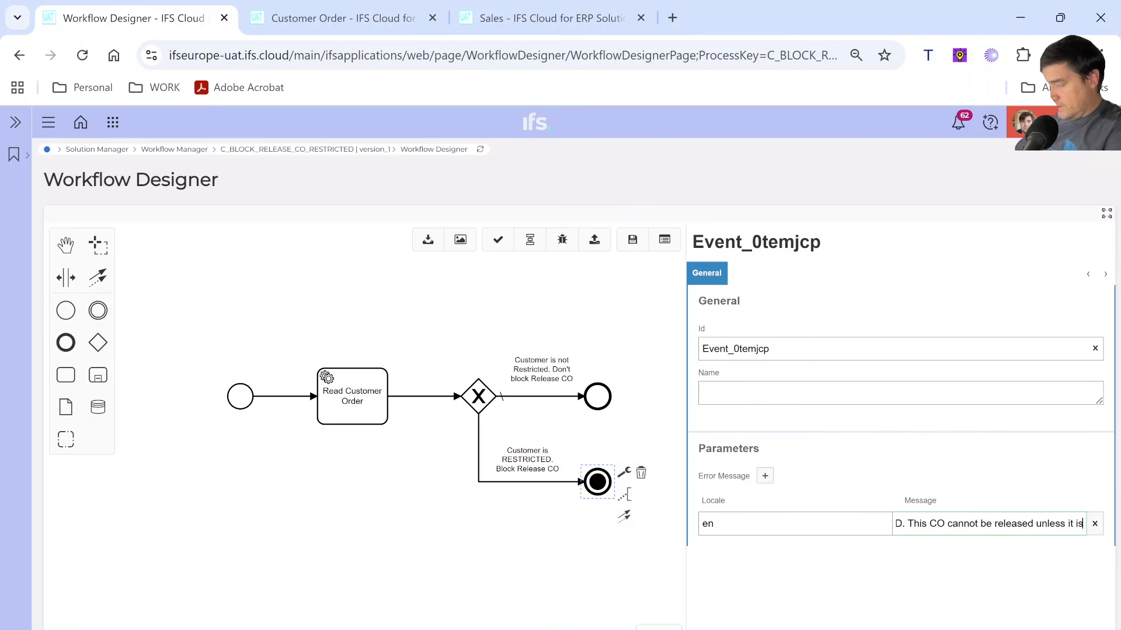
pyautogui.write('t is')
pyautogui.press('BackSpace')
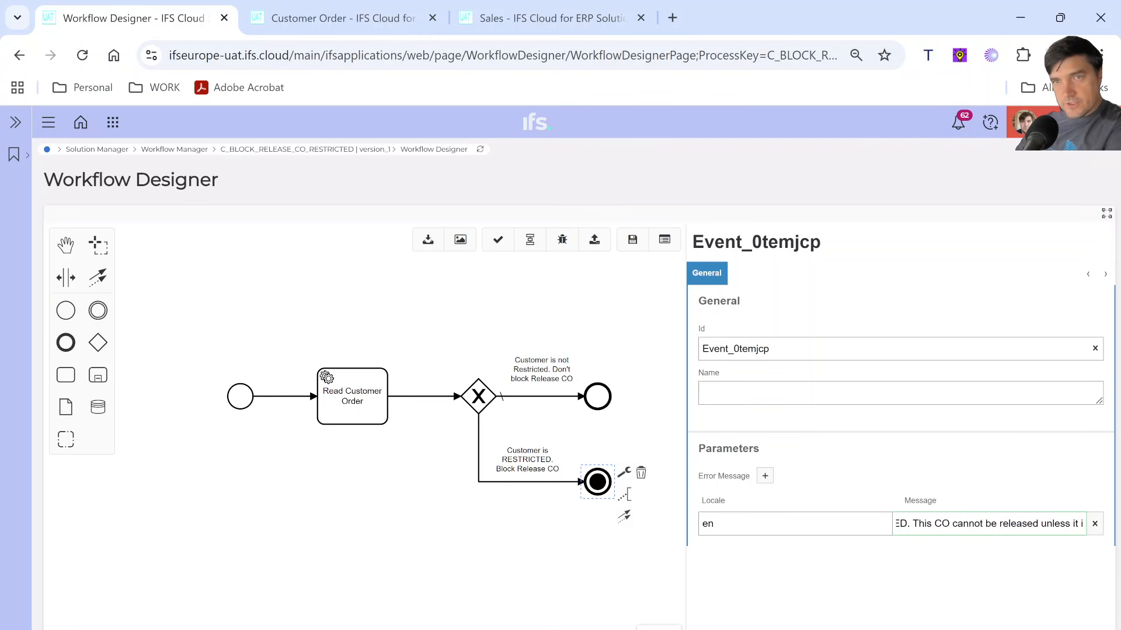
pyautogui.write('t')
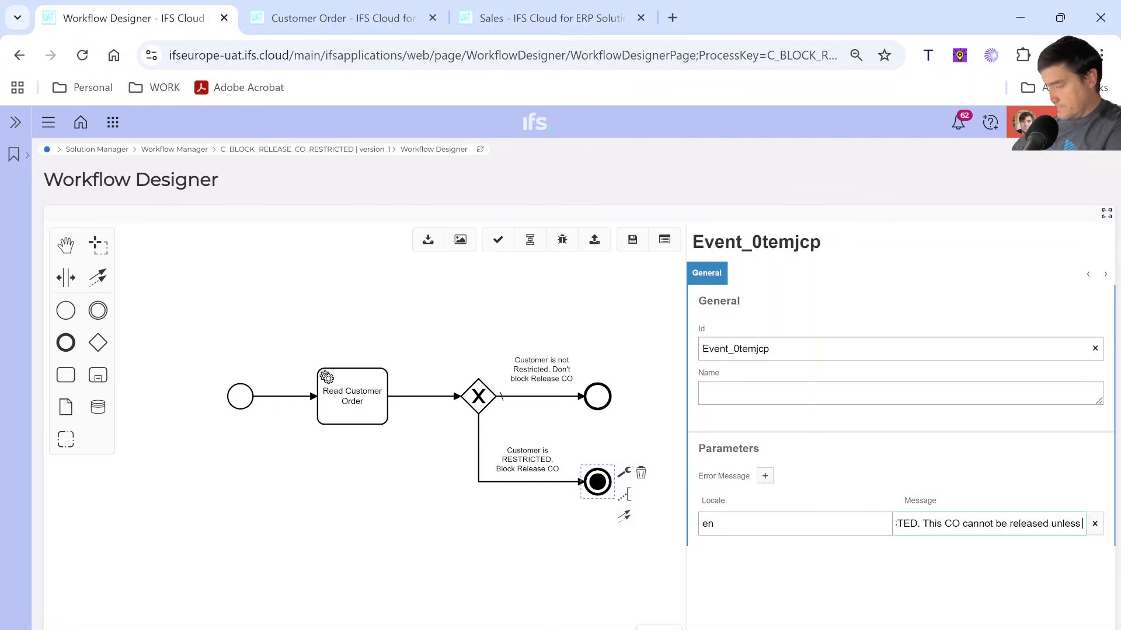
pyautogui.write('he restrict')
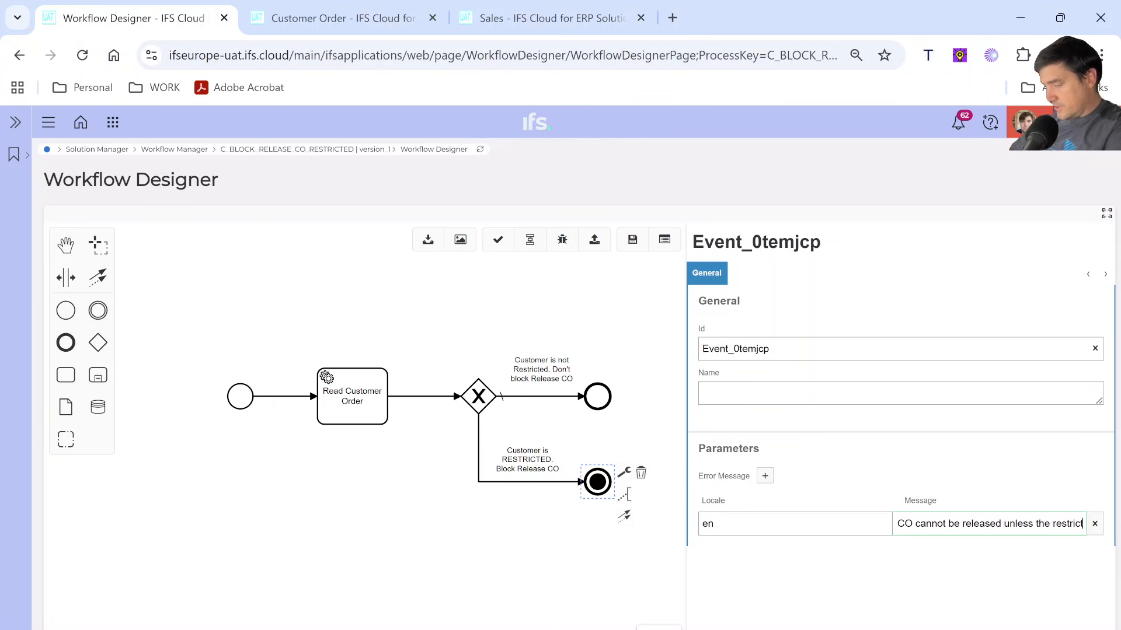
pyautogui.write('ion is acknowled')
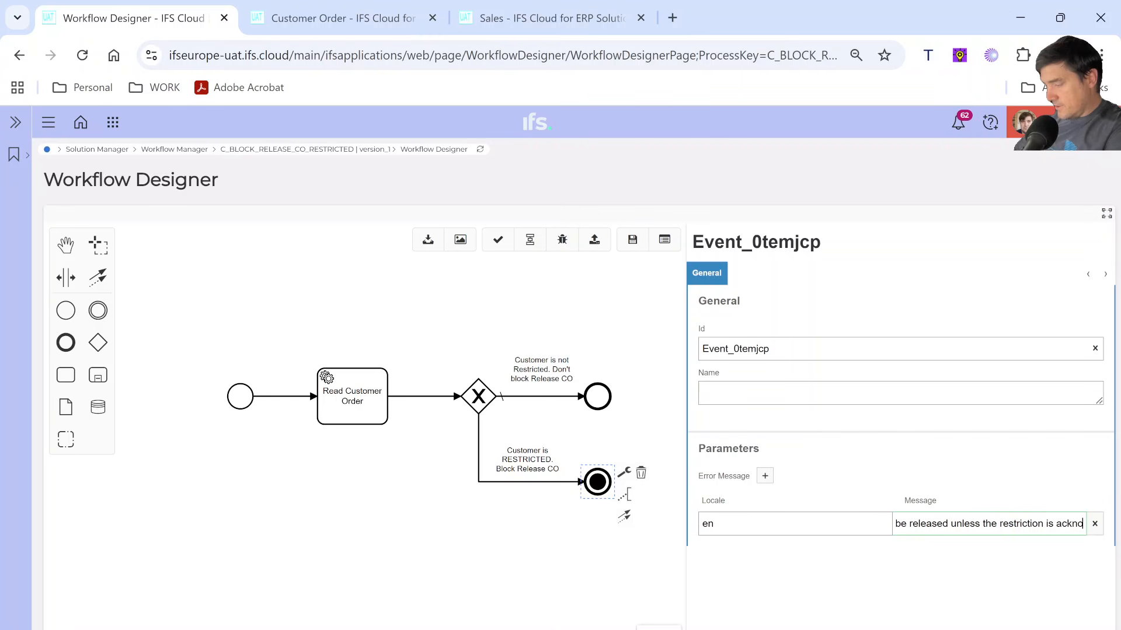
pyautogui.write('ged')
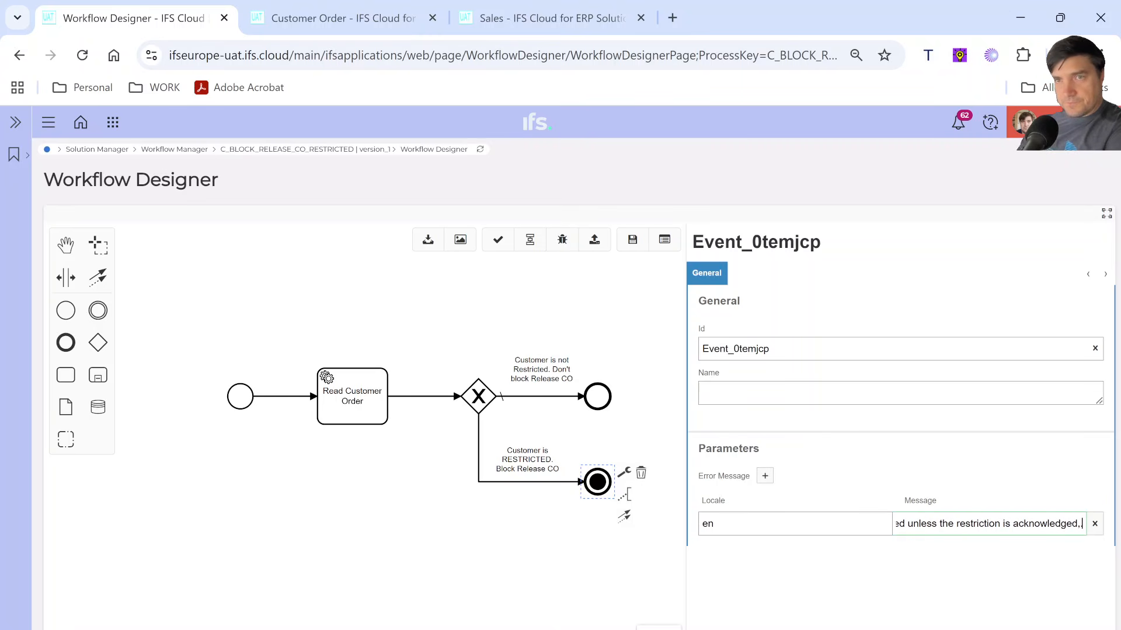
pyautogui.write('!')
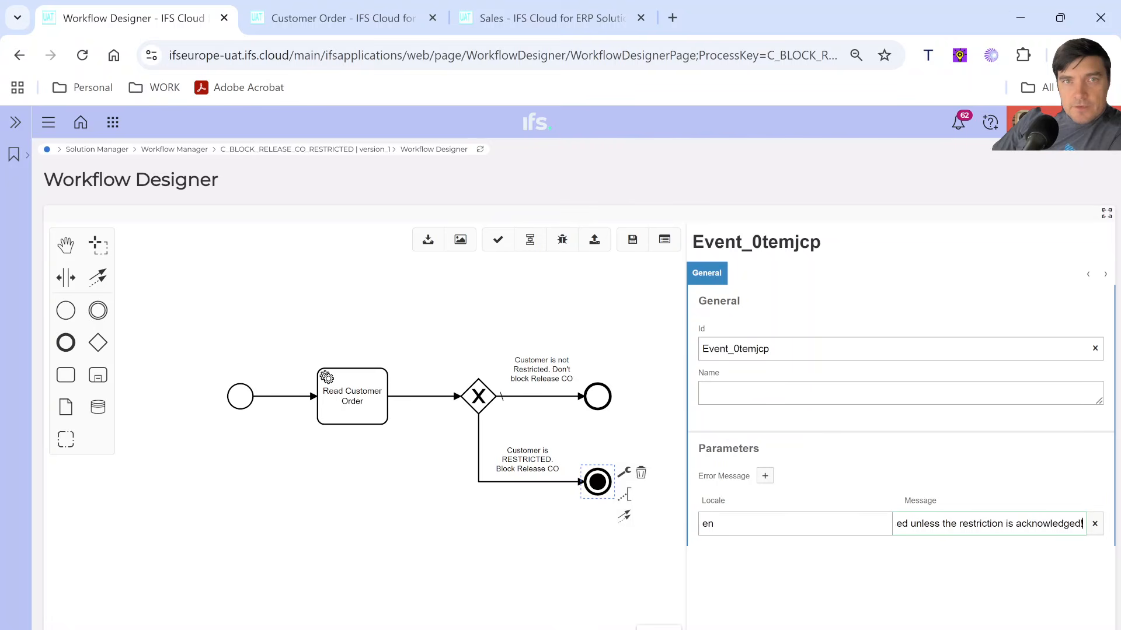
# Save the workflow as version_1
pyautogui.click(303, 474)
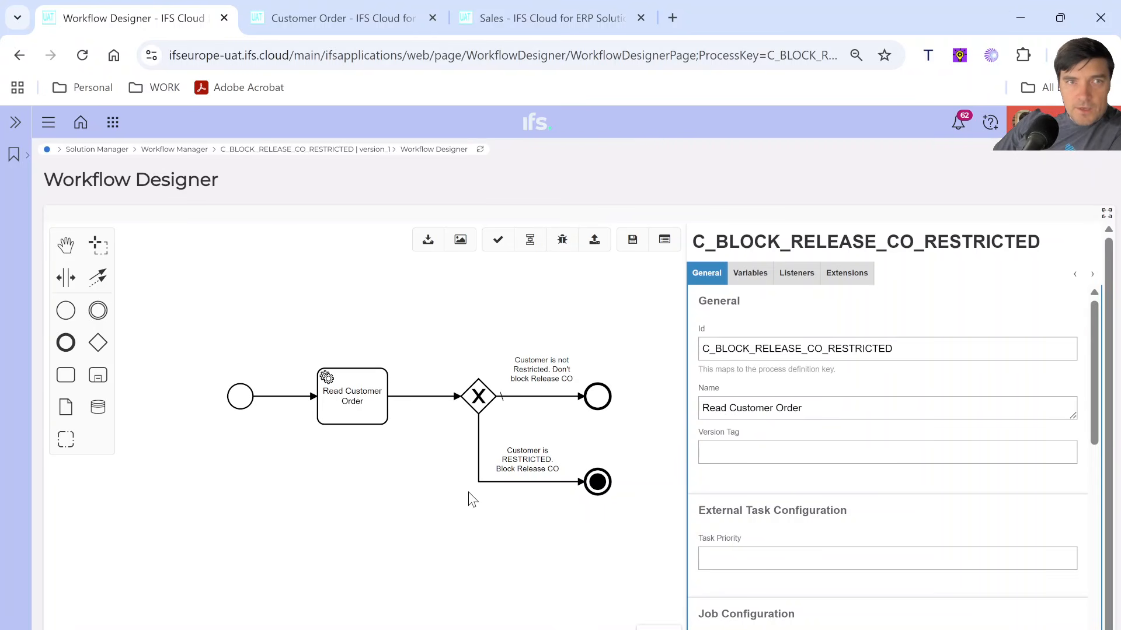
pyautogui.click(632, 240)
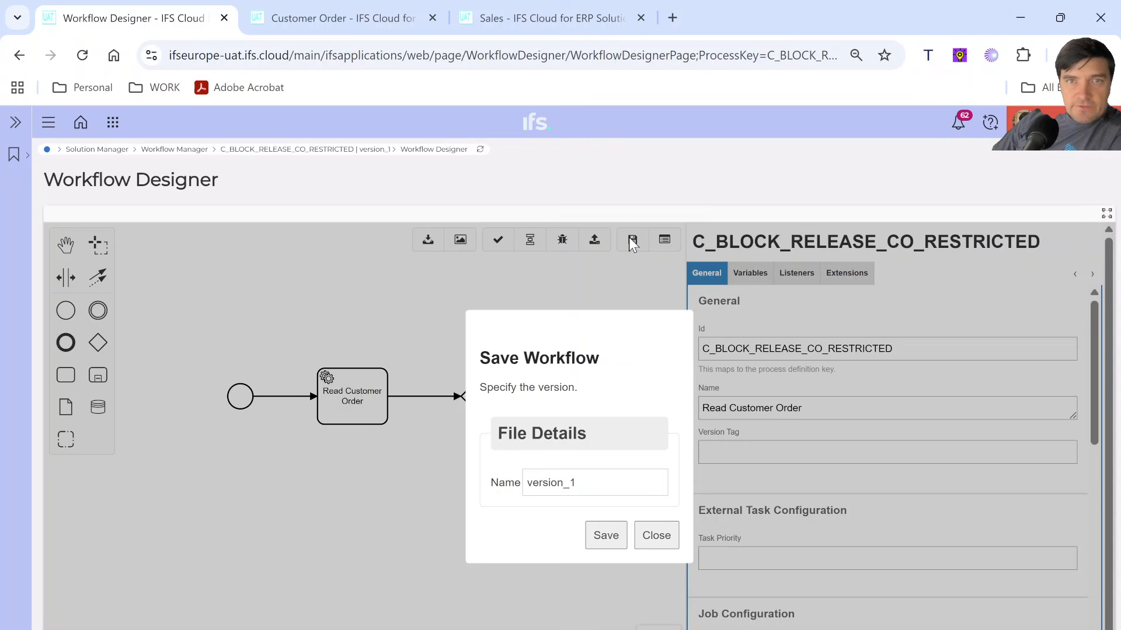
pyautogui.click(608, 540)
pyautogui.click(665, 567)
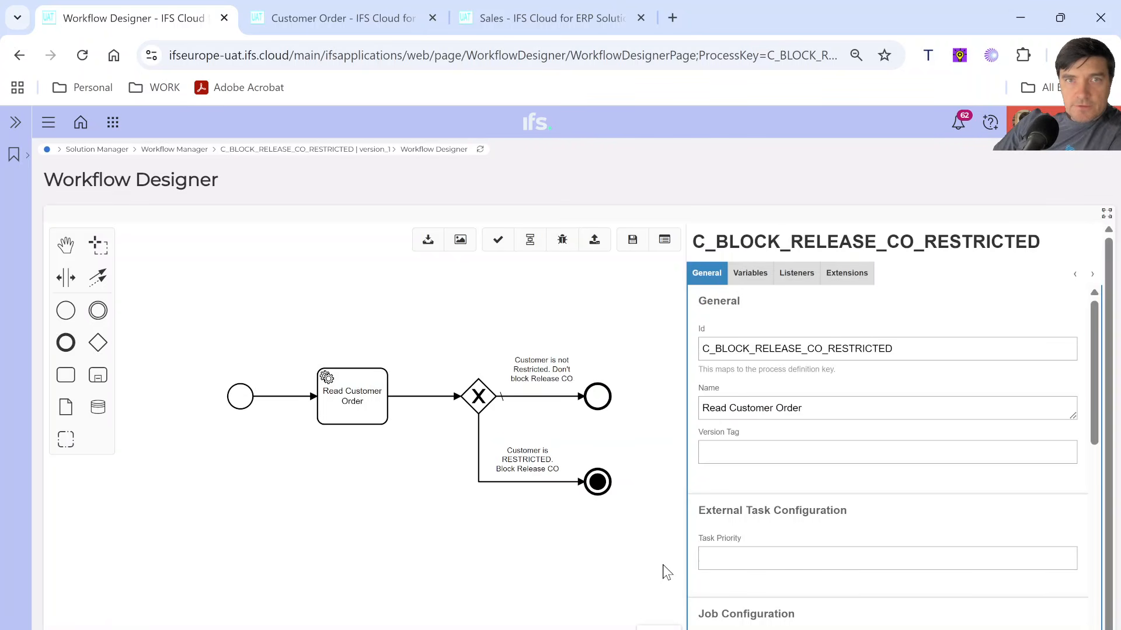
pyautogui.moveTo(506, 336); pyautogui.dragTo(457, 325)
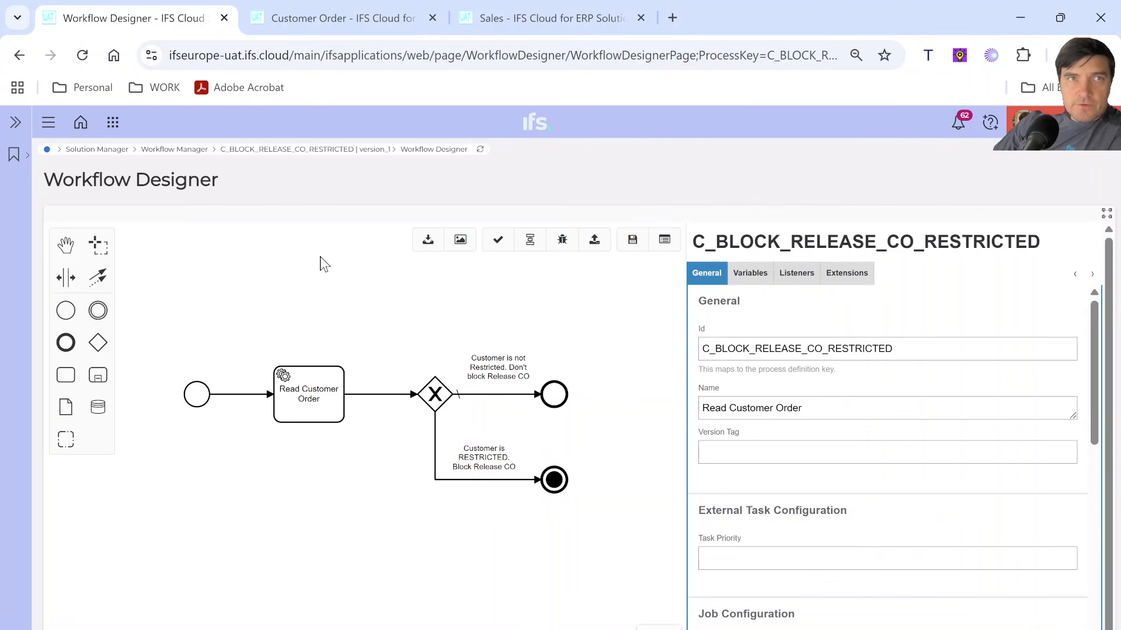
# Copy the order number from the Customer Order page and enter it for the key OrderNo in the workflow's Inspect BPA settings
pyautogui.click(313, 19)
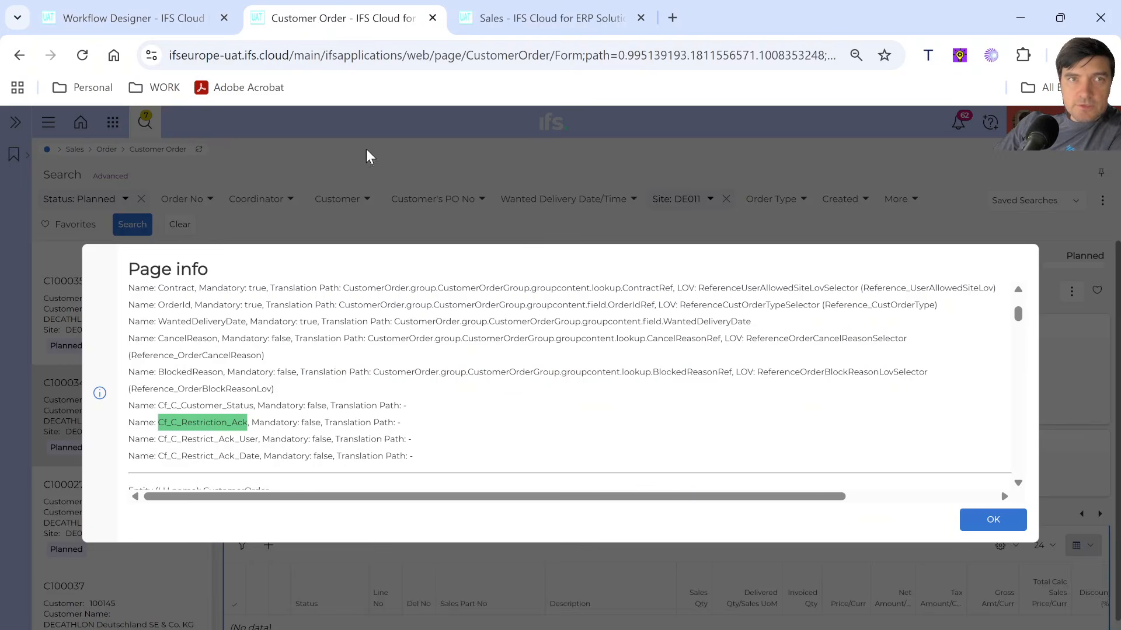
pyautogui.click(993, 520)
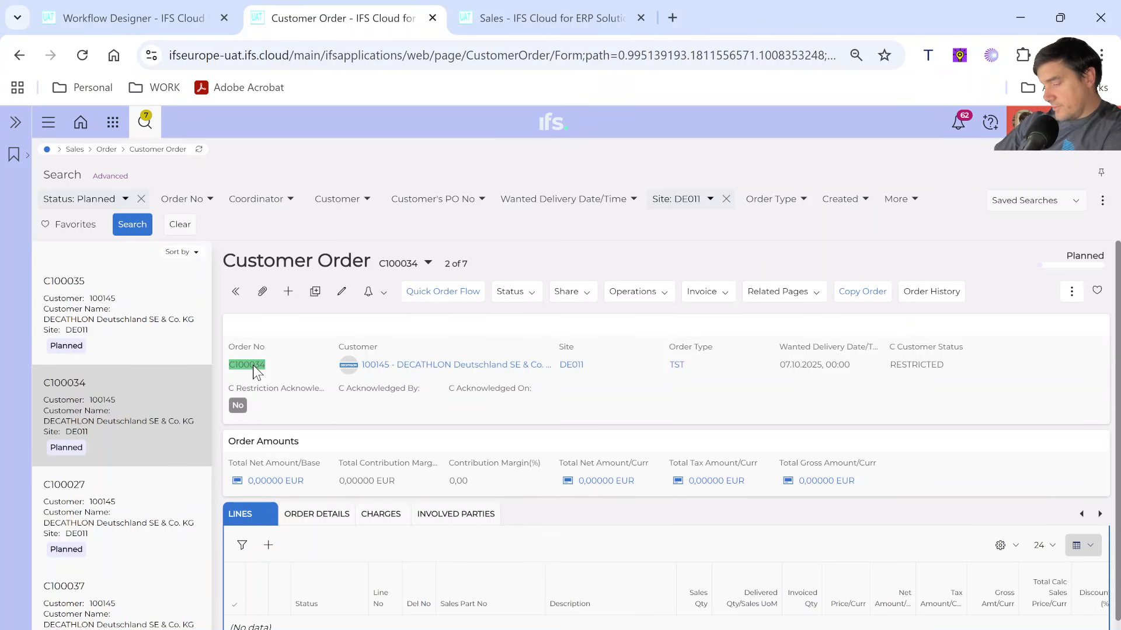
pyautogui.click(131, 27)
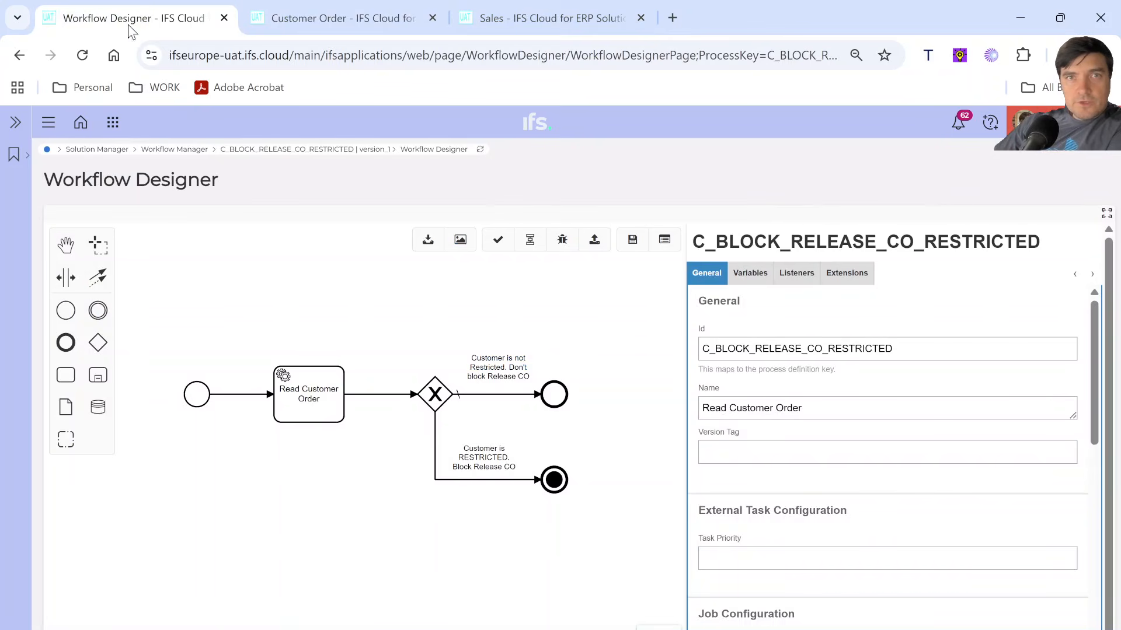
pyautogui.click(563, 243)
pyautogui.click(491, 434)
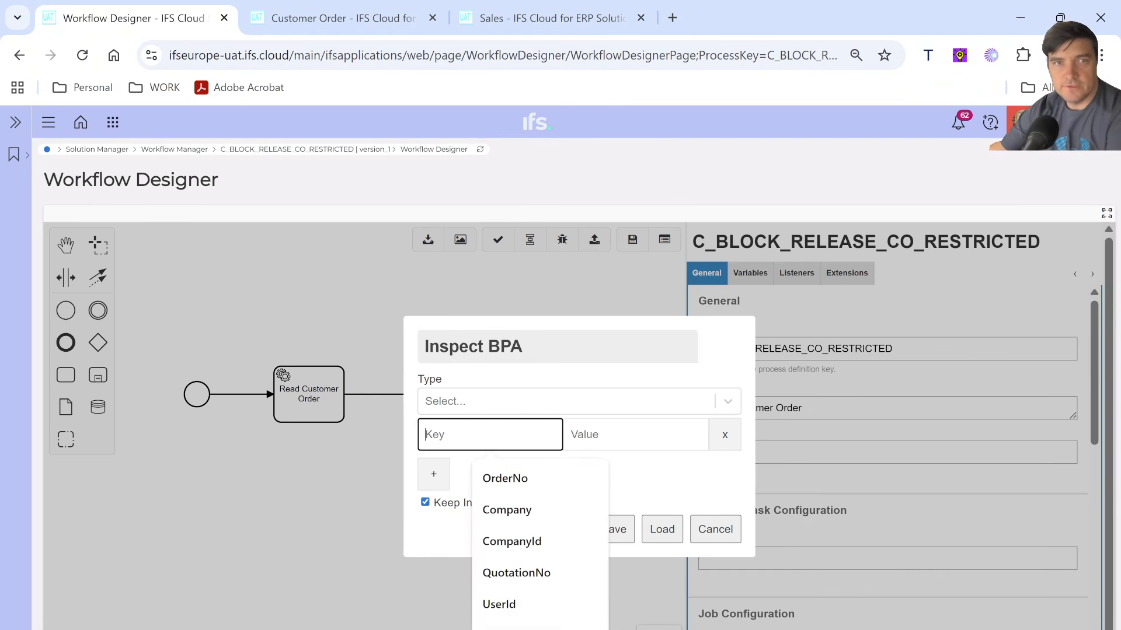
pyautogui.click(498, 476)
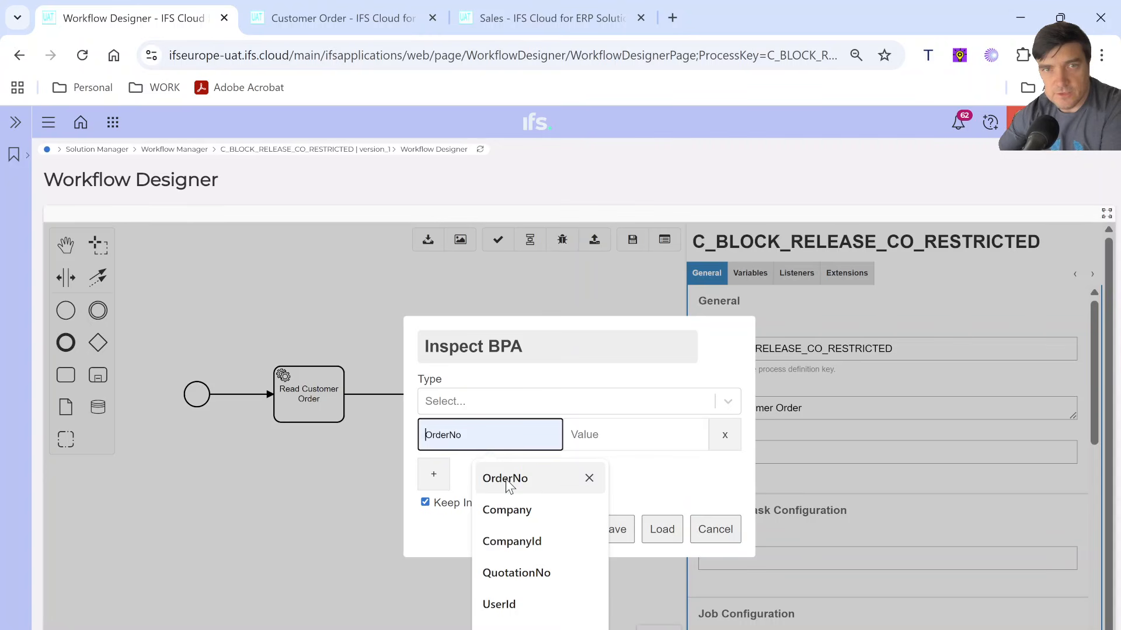
pyautogui.click(635, 434)
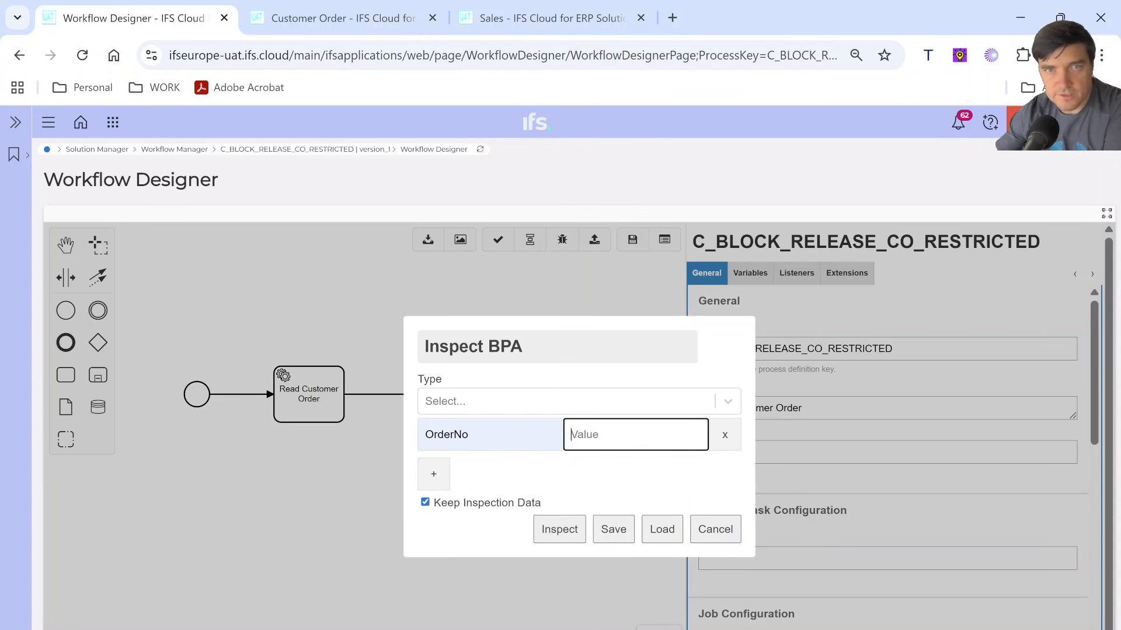
pyautogui.write('C100034')
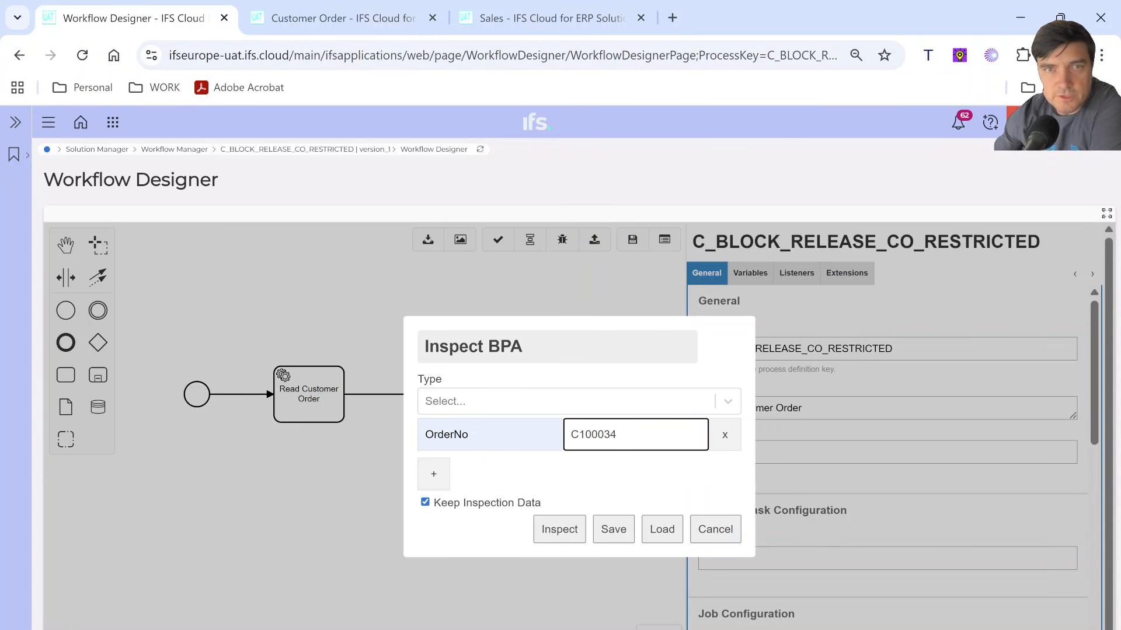
# Check the restriction acknowledgement on the customer order and run the workflow inspection with the entered OrderNo
pyautogui.click(312, 16)
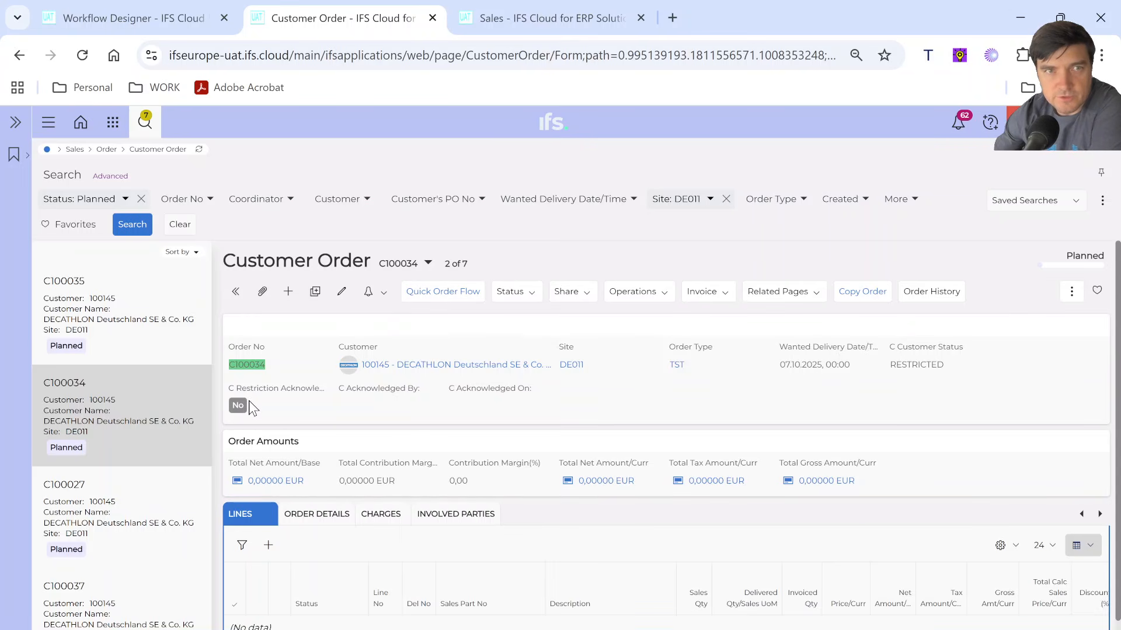
pyautogui.click(150, 18)
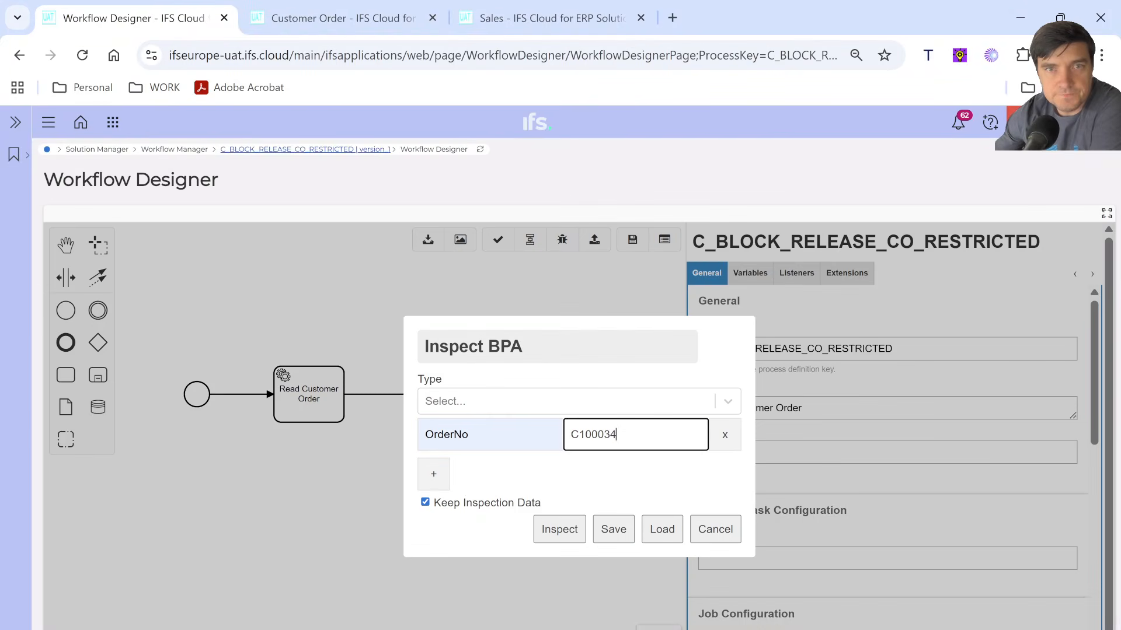
pyautogui.click(560, 529)
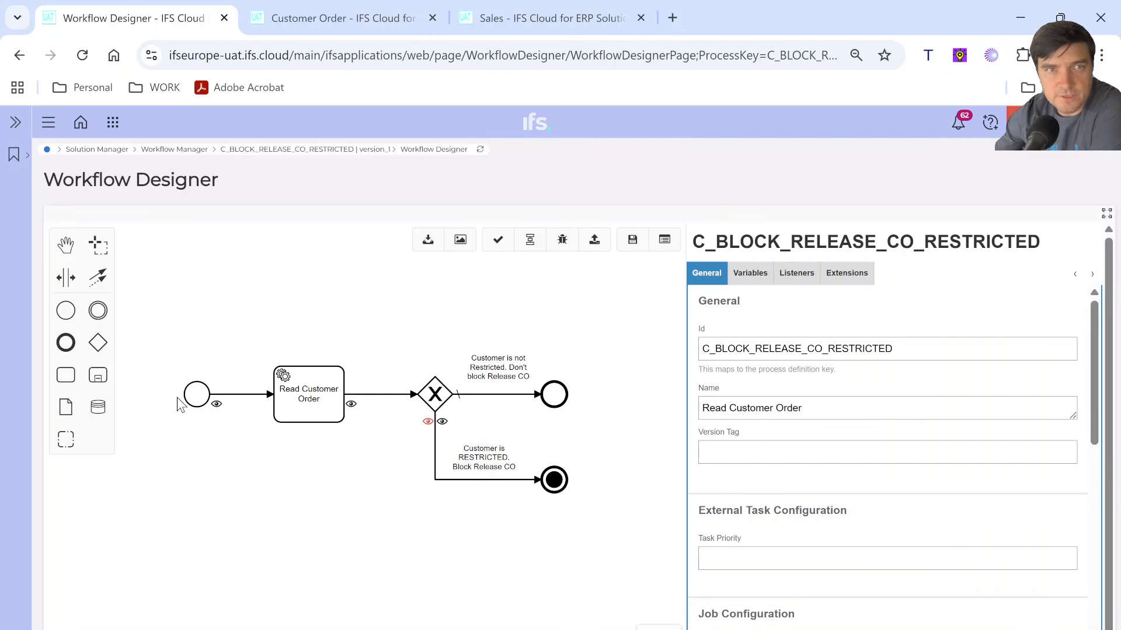
# Examine the Read Customer Order task's output for the Cf_C_Customer_Status and Cf_C_Restriction_Ack values
pyautogui.click(351, 404)
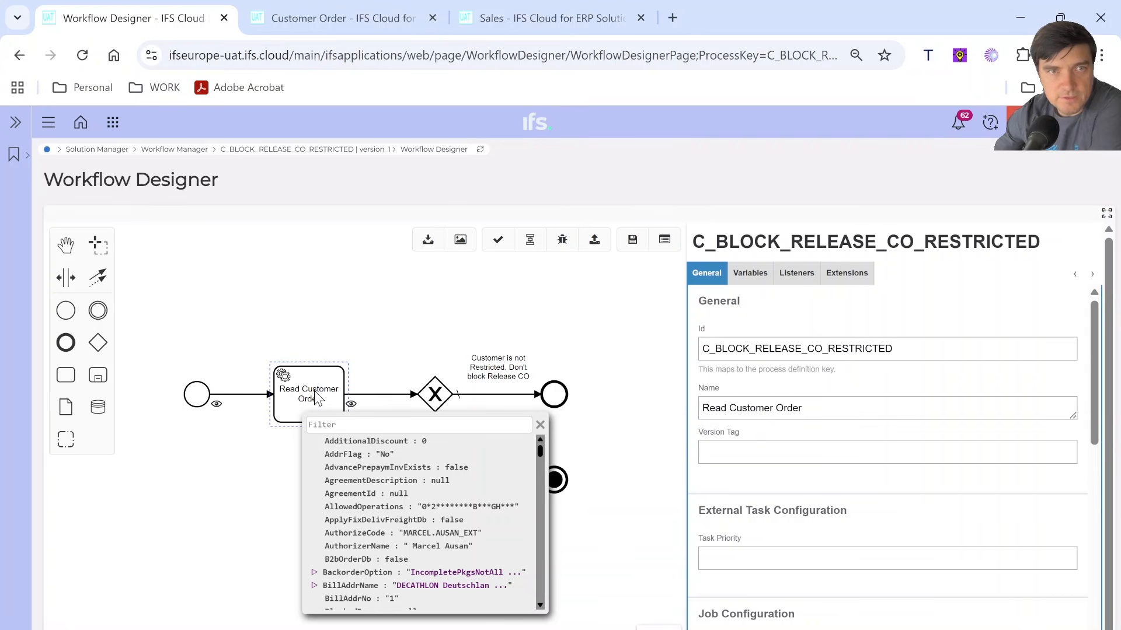
pyautogui.scroll(-5, 362, 462)
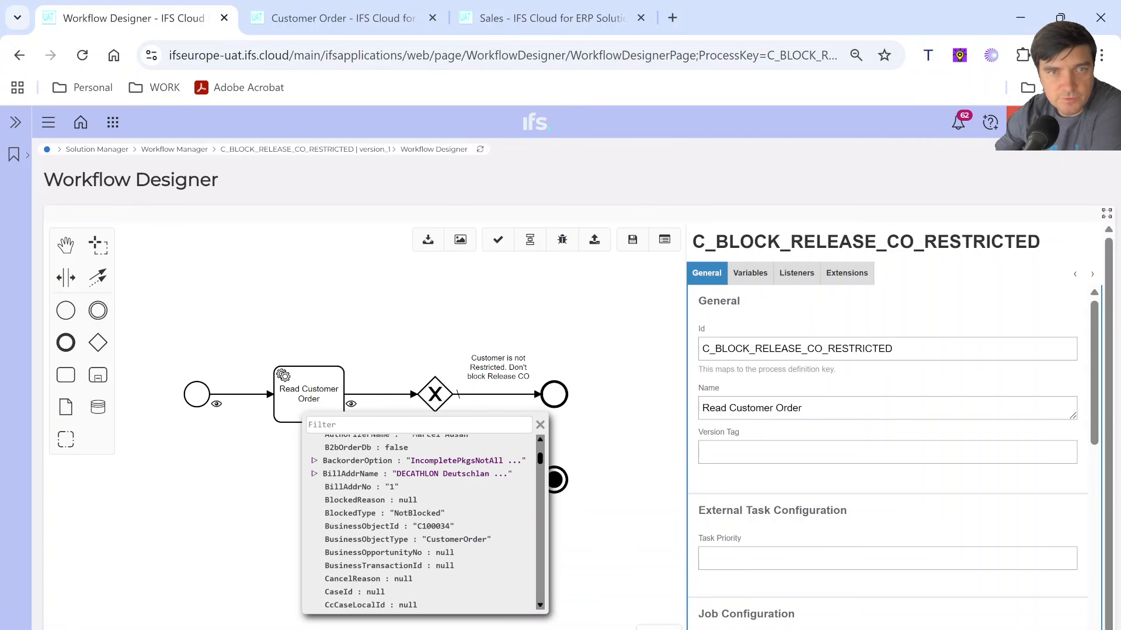
pyautogui.scroll(-5, 362, 503)
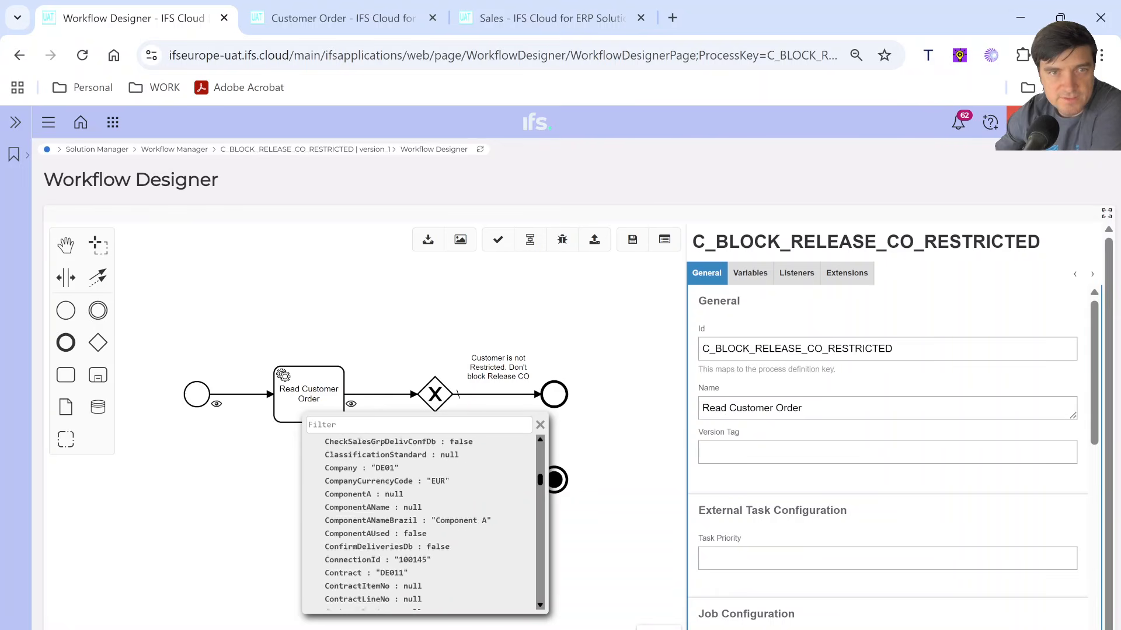
pyautogui.scroll(-5, 362, 549)
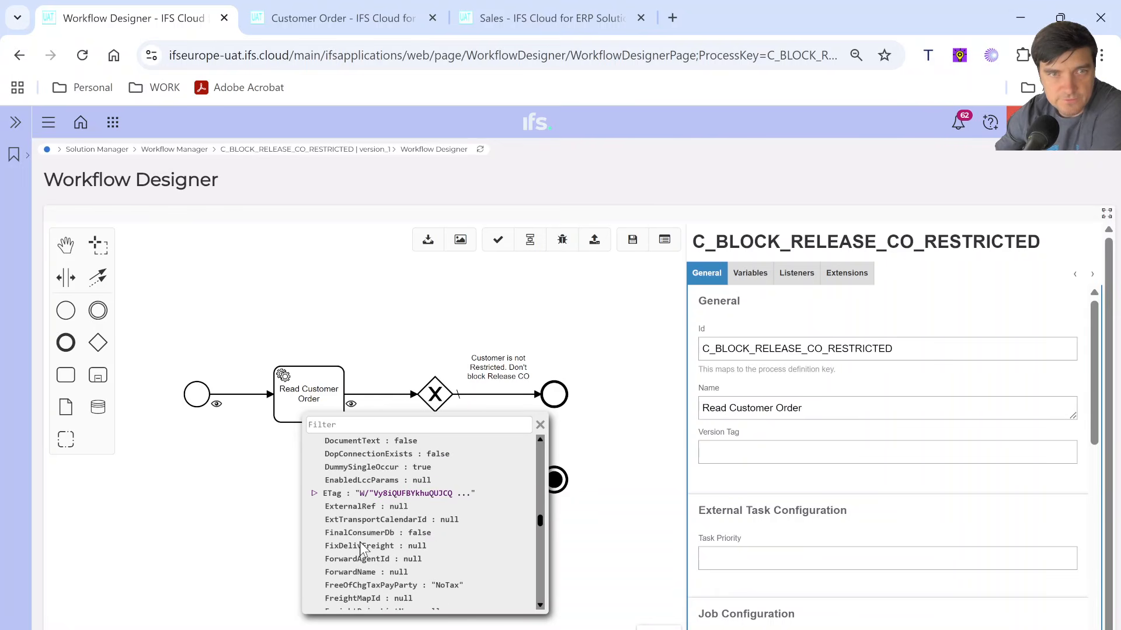
pyautogui.scroll(15, 362, 548)
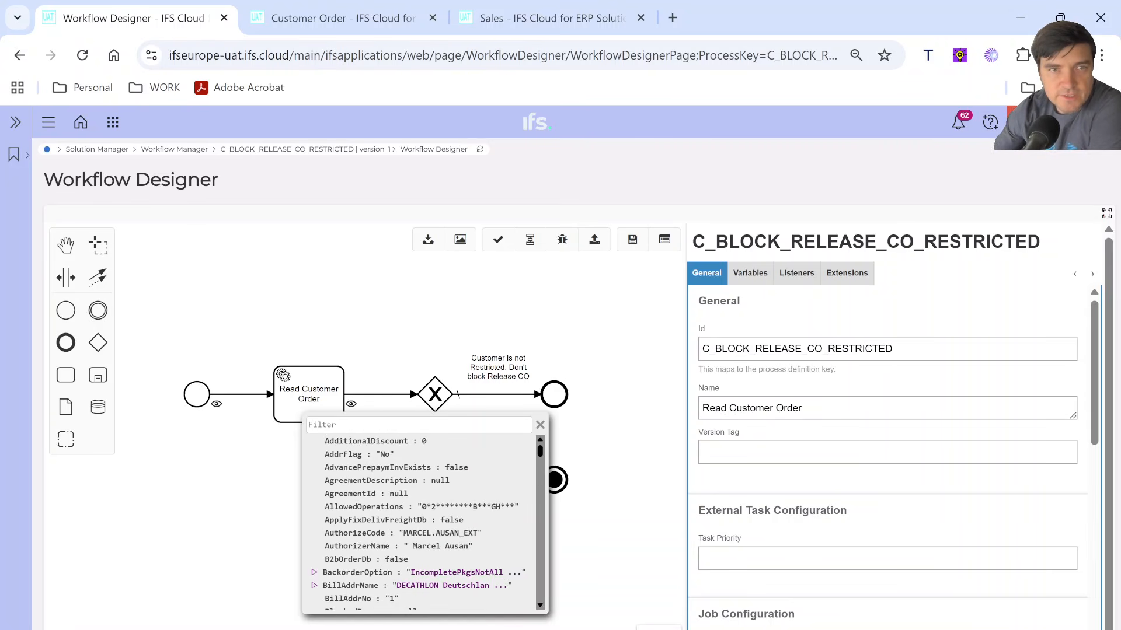
pyautogui.scroll(-3, 374, 496)
pyautogui.scroll(3, 373, 496)
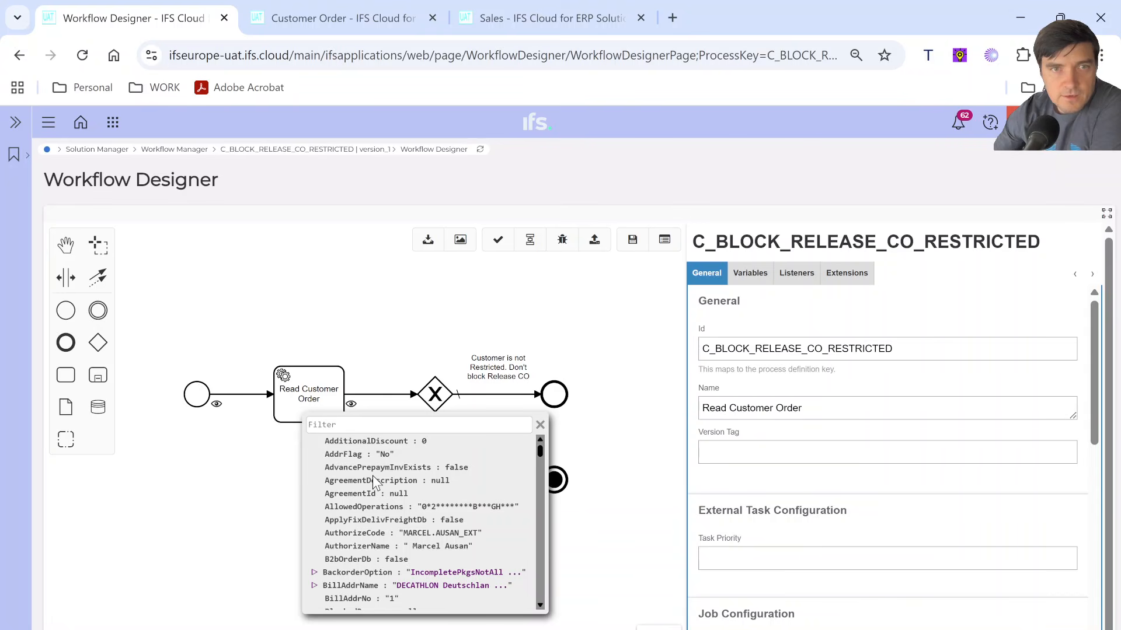
pyautogui.scroll(-1, 372, 506)
pyautogui.scroll(-5, 372, 506)
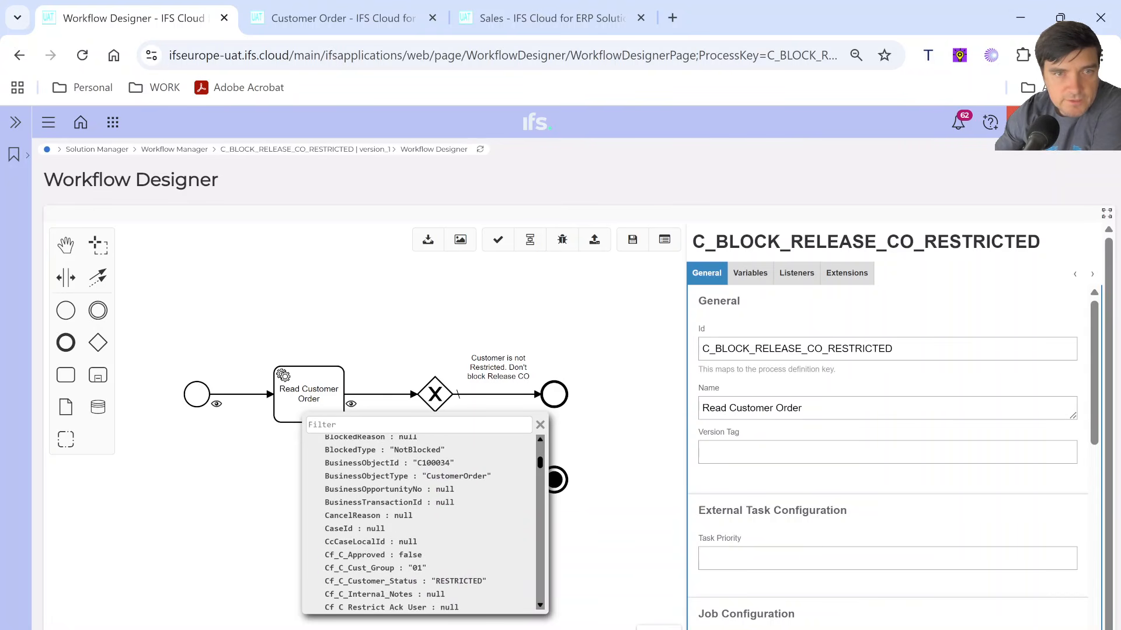
pyautogui.scroll(-3, 433, 522)
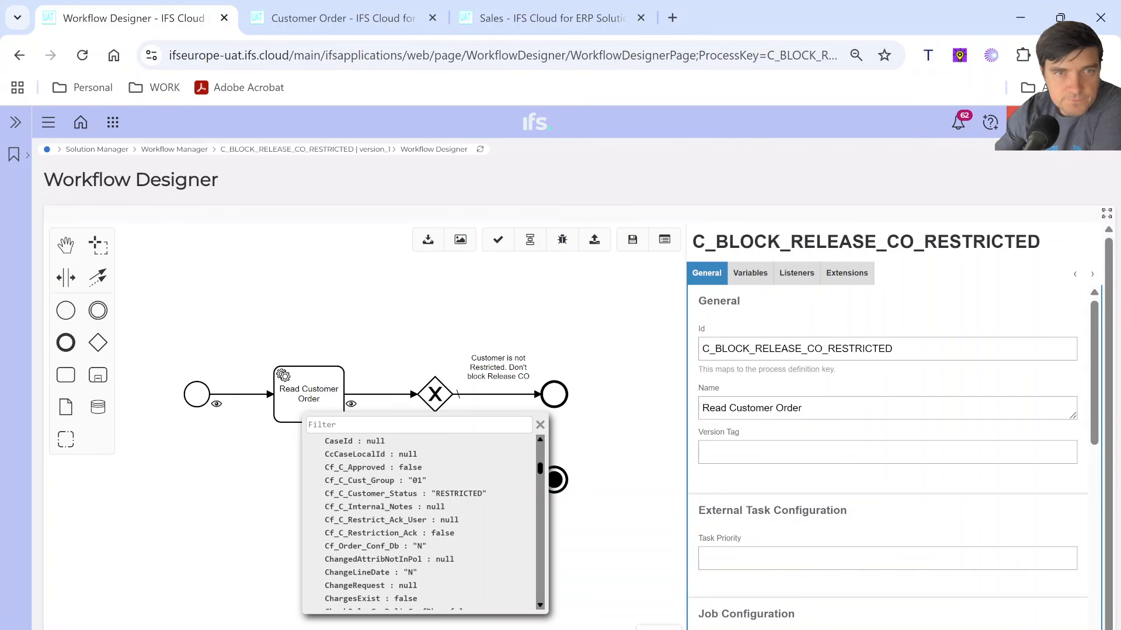
pyautogui.moveTo(325, 494); pyautogui.dragTo(431, 494)
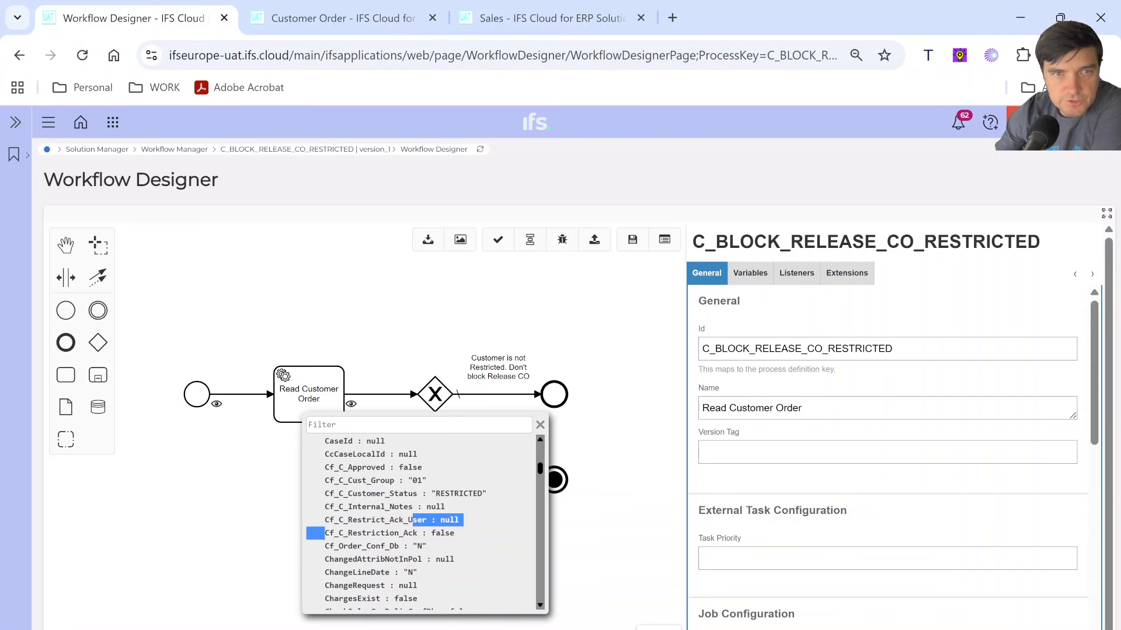
pyautogui.doubleClick(442, 533)
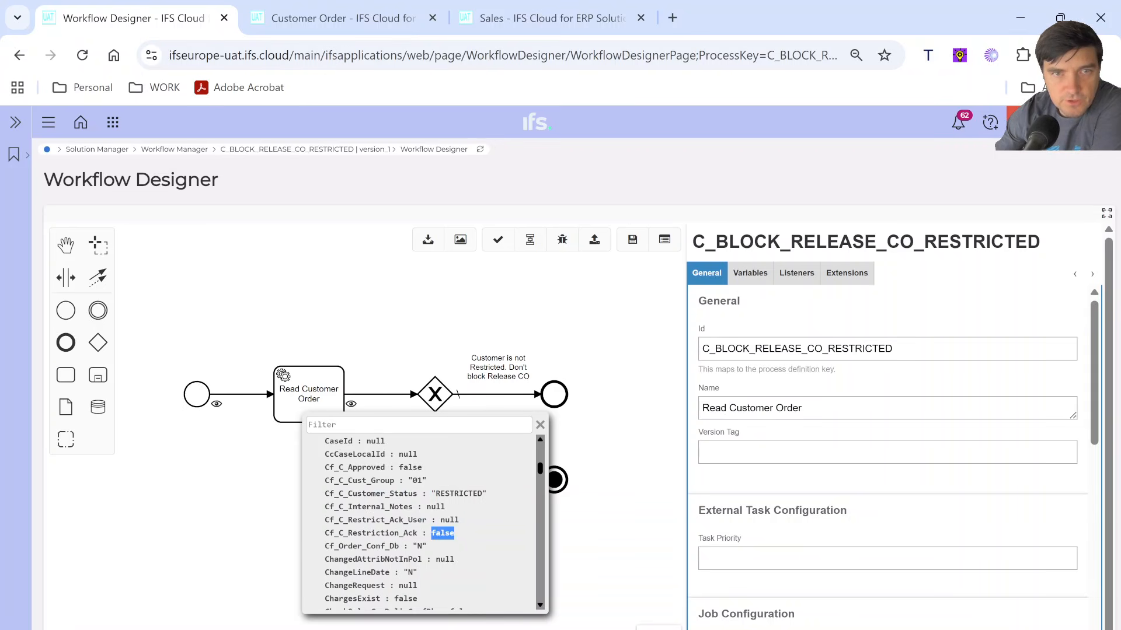
pyautogui.click(540, 425)
# Review the script condition on the flow "Customer is RESTRICTED. Block Release CO"
pyautogui.click(435, 445)
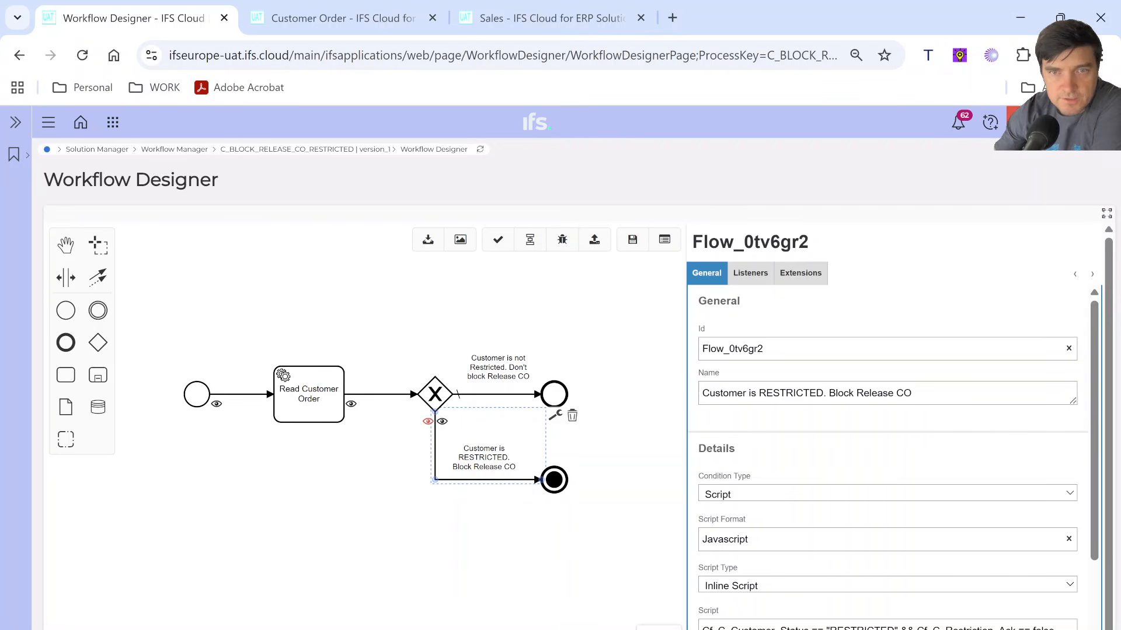
pyautogui.doubleClick(862, 627)
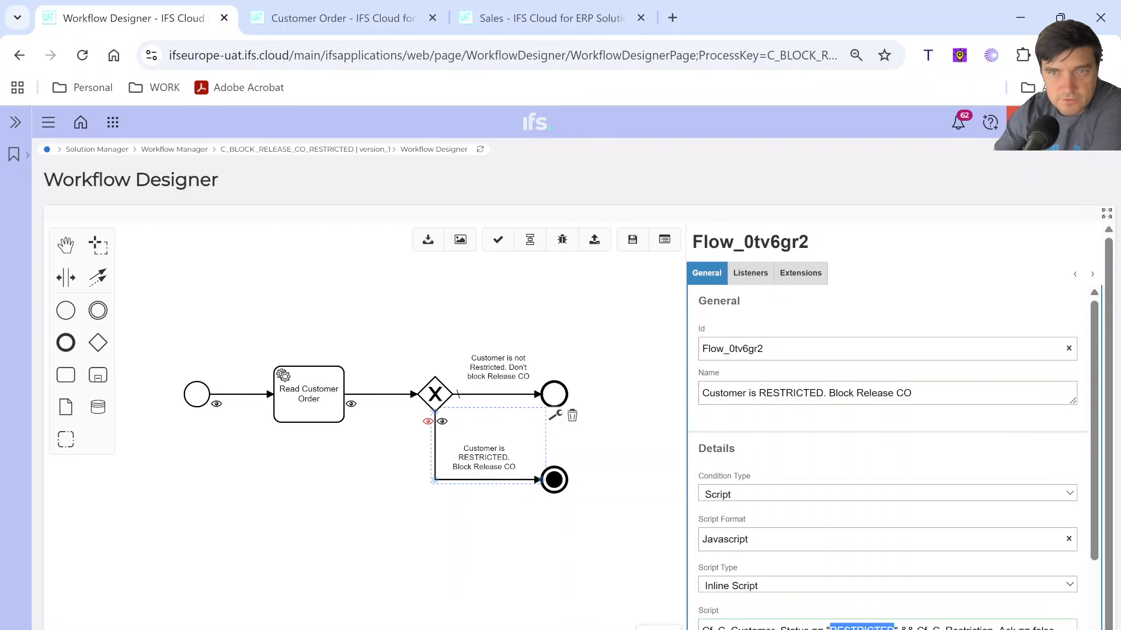
pyautogui.click(862, 627)
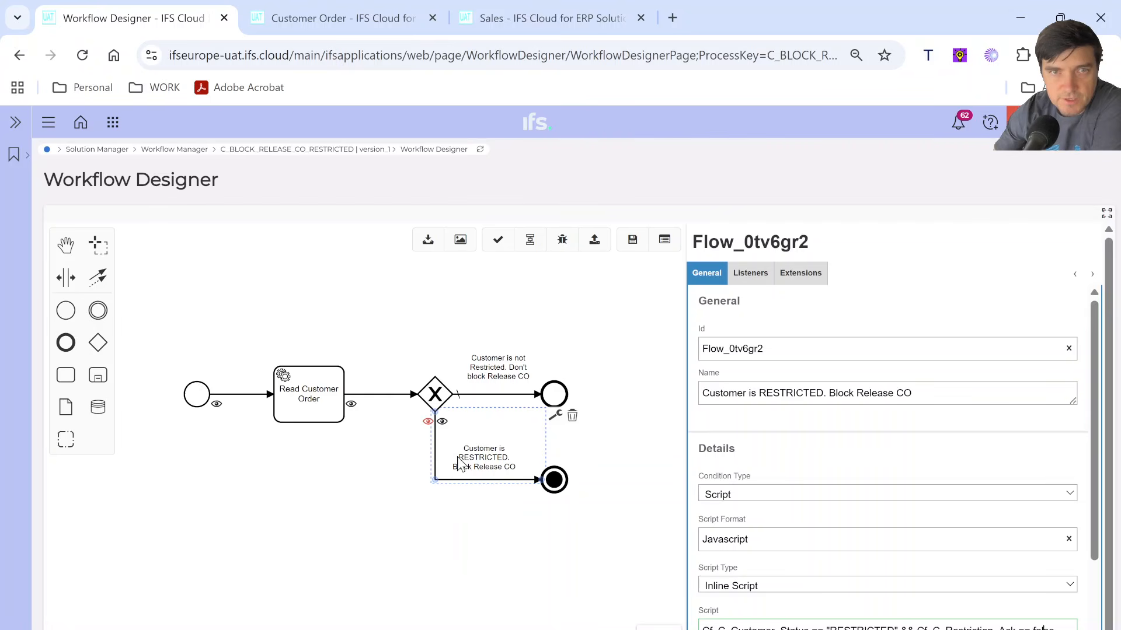
# Read the error output at the gateway in the inspection results and dismiss it
pyautogui.click(427, 424)
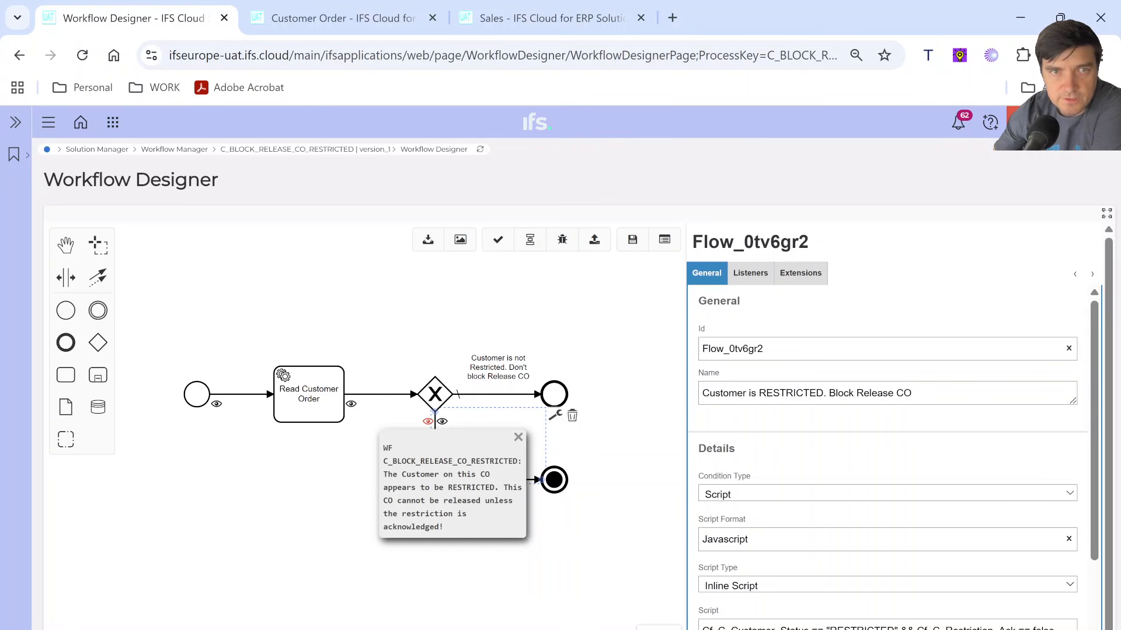
pyautogui.moveTo(383, 467); pyautogui.dragTo(450, 521)
pyautogui.click(467, 523)
pyautogui.click(517, 437)
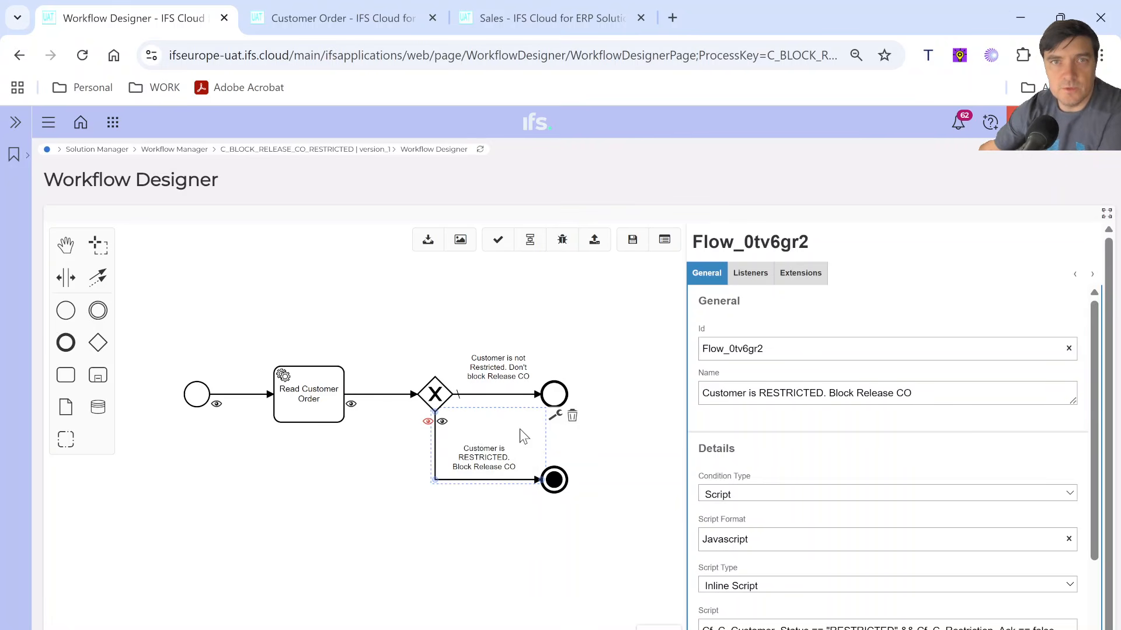
# Deploy the workflow with the deployment name C_BLOCK_RELEASE_CO_RESTRICTED
pyautogui.click(594, 244)
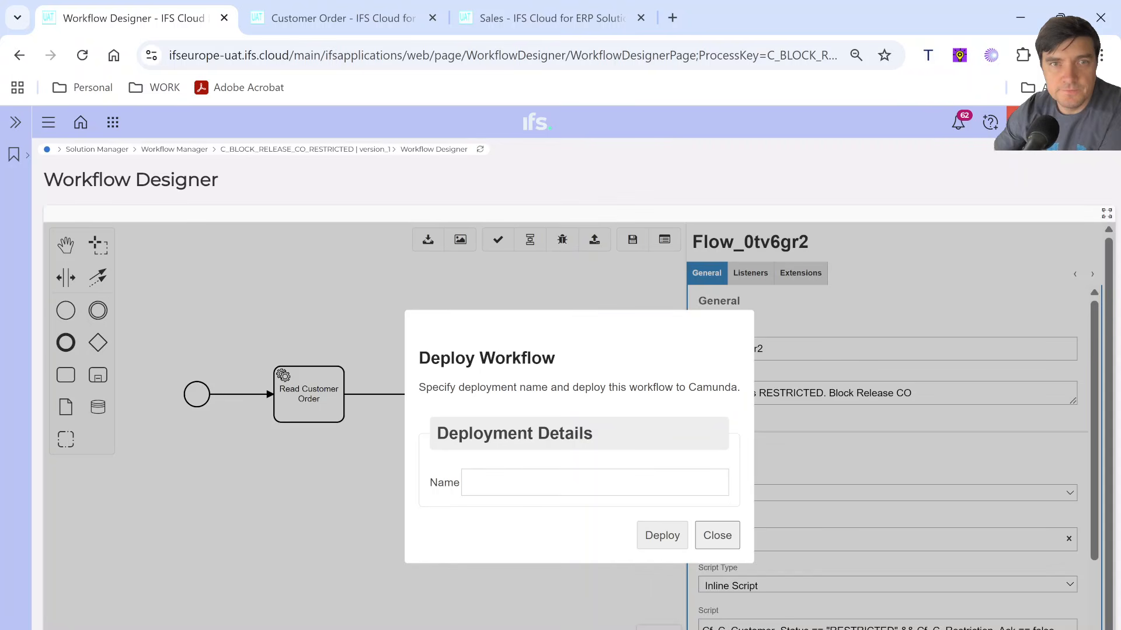
pyautogui.click(572, 482)
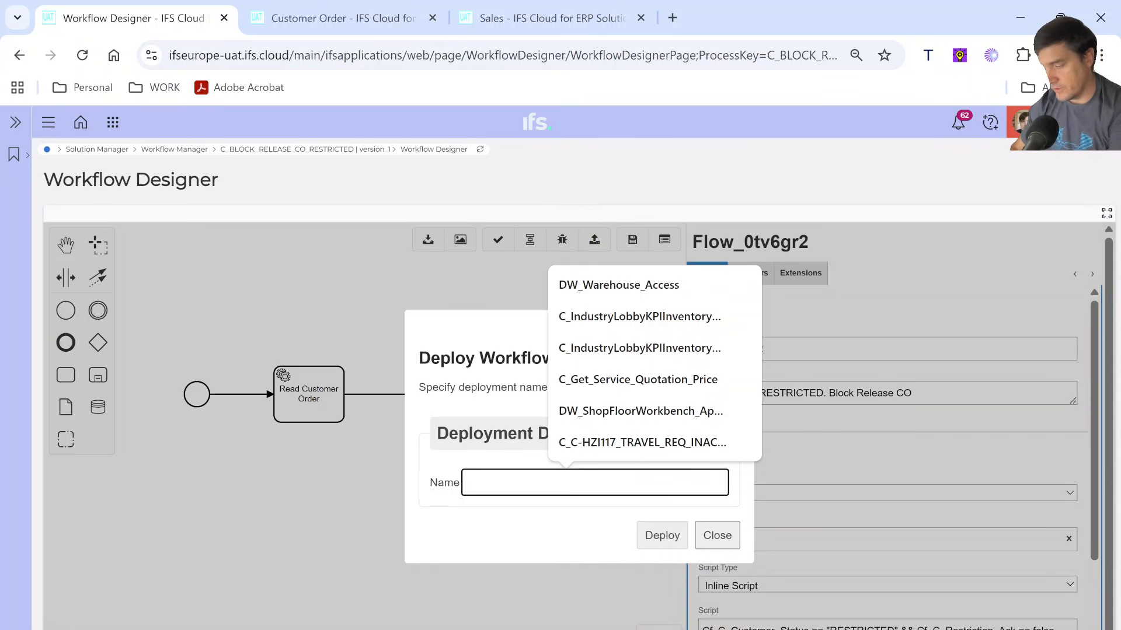
pyautogui.write('C_BLOCK')
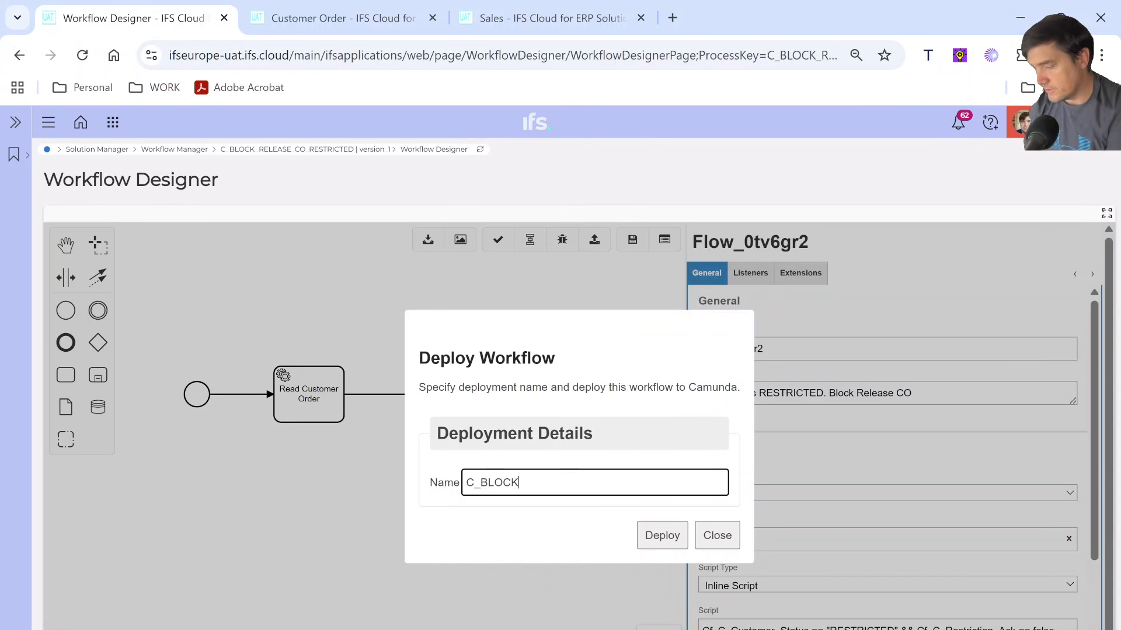
pyautogui.write('_')
pyautogui.write('RE')
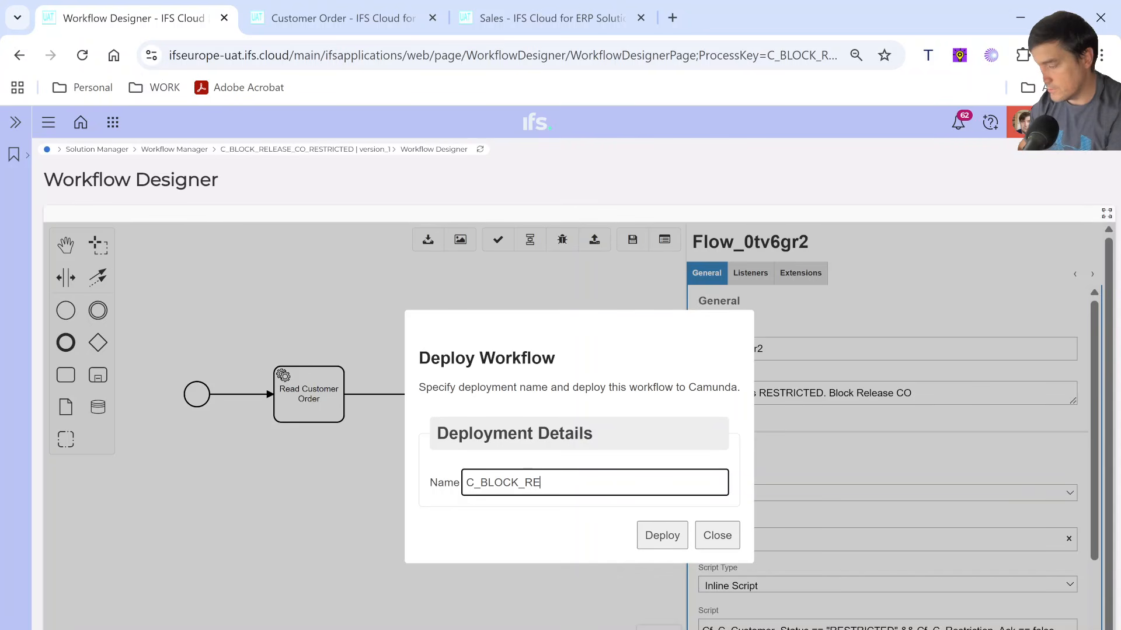
pyautogui.write('LEASE_CO')
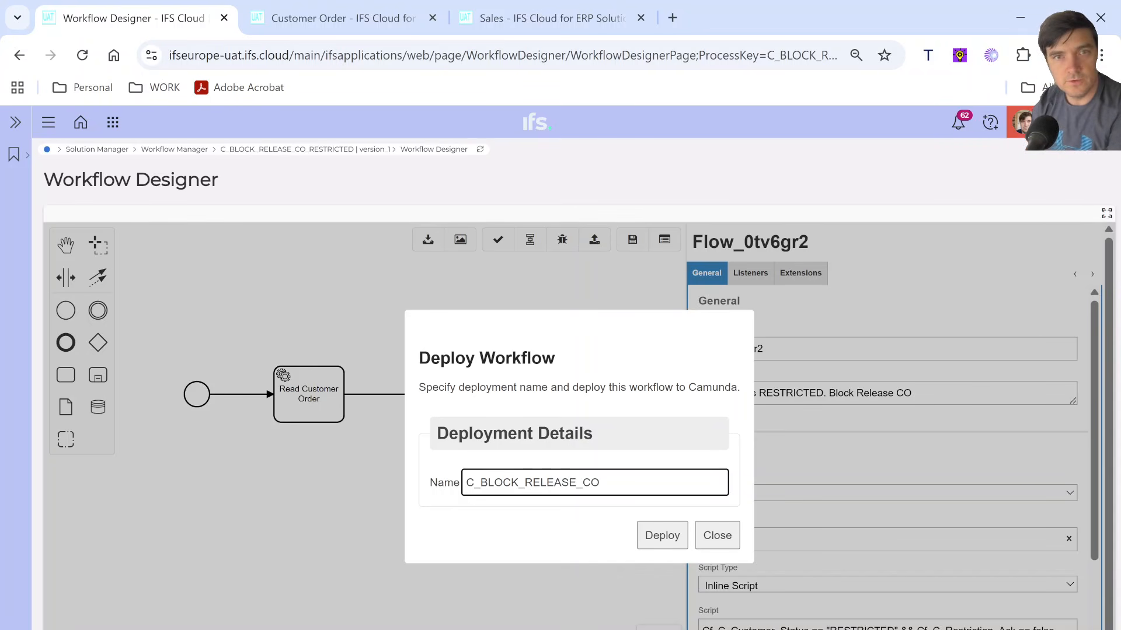
pyautogui.write('_RESTRICTED')
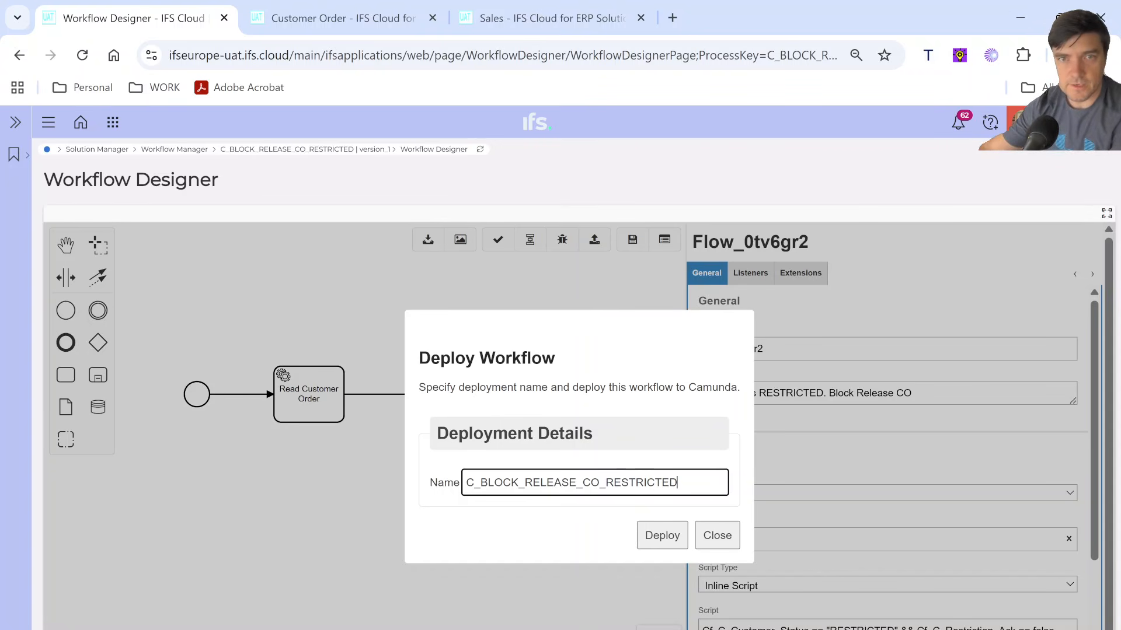
pyautogui.click(662, 537)
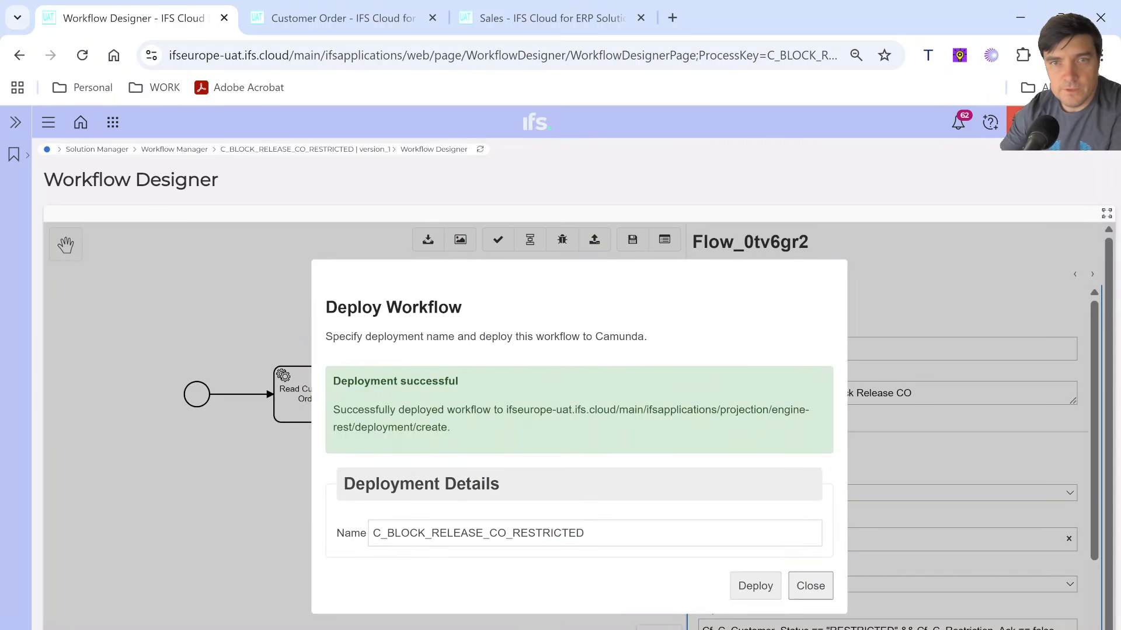
pyautogui.click(810, 586)
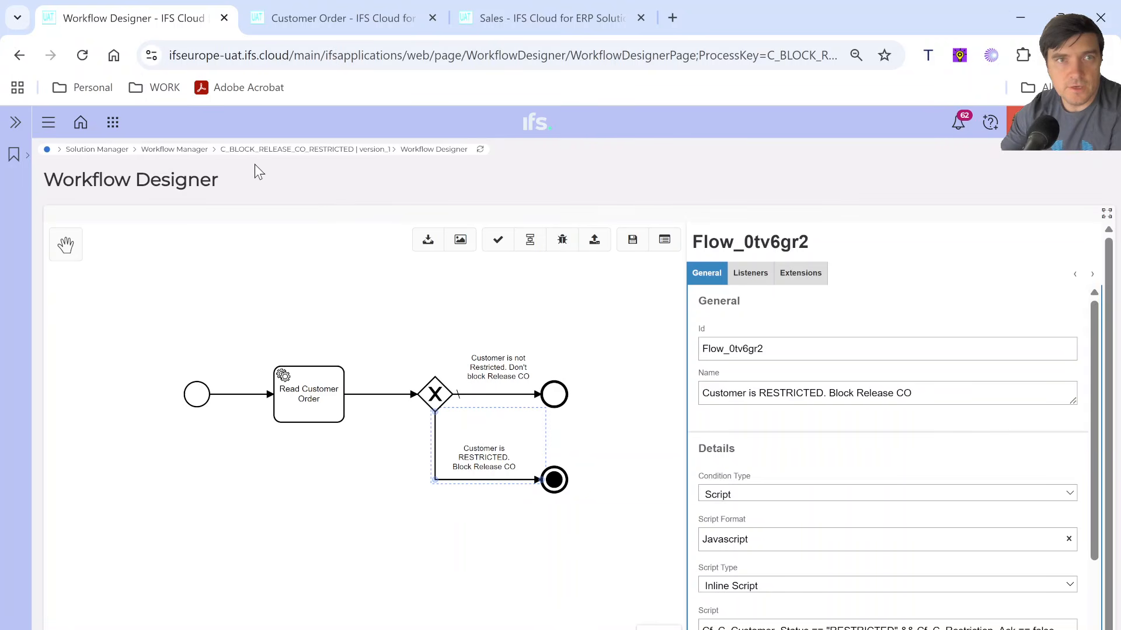
# Check the deployment information of version_1 and open the main page of the C_BLOCK_RELEASE_CO_RESTRICTED workflow
pyautogui.click(266, 153)
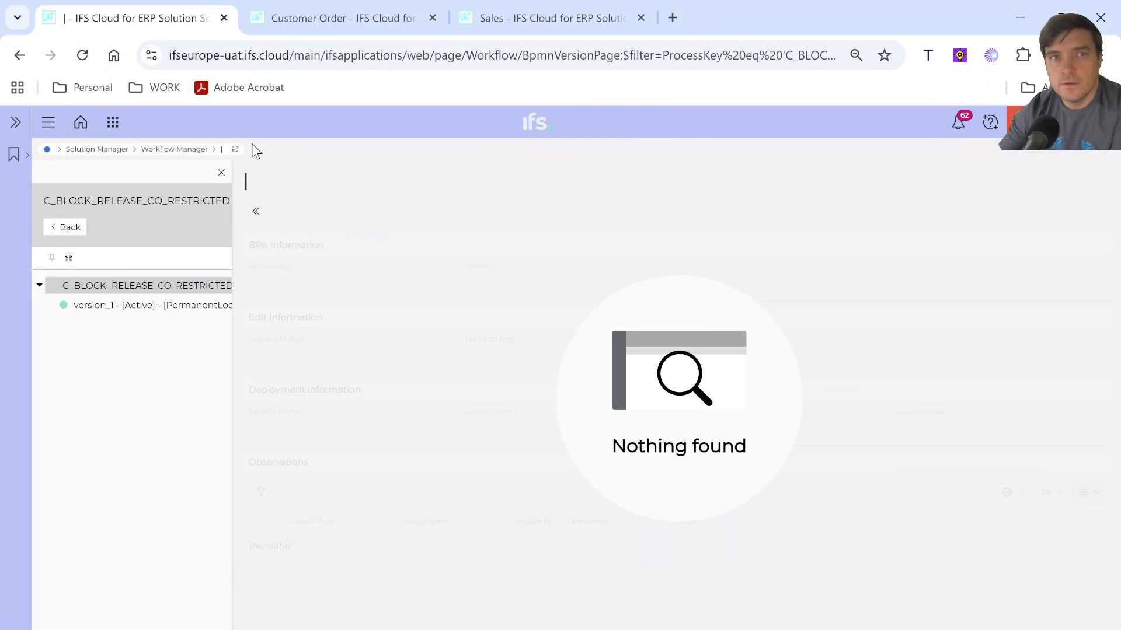
pyautogui.click(104, 310)
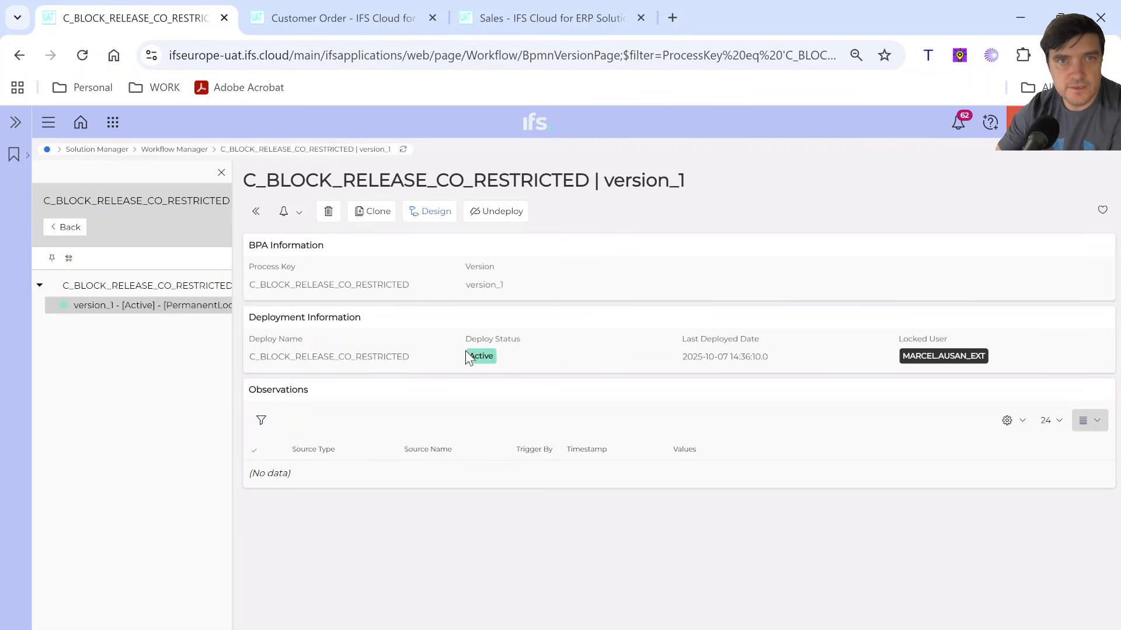
pyautogui.click(153, 290)
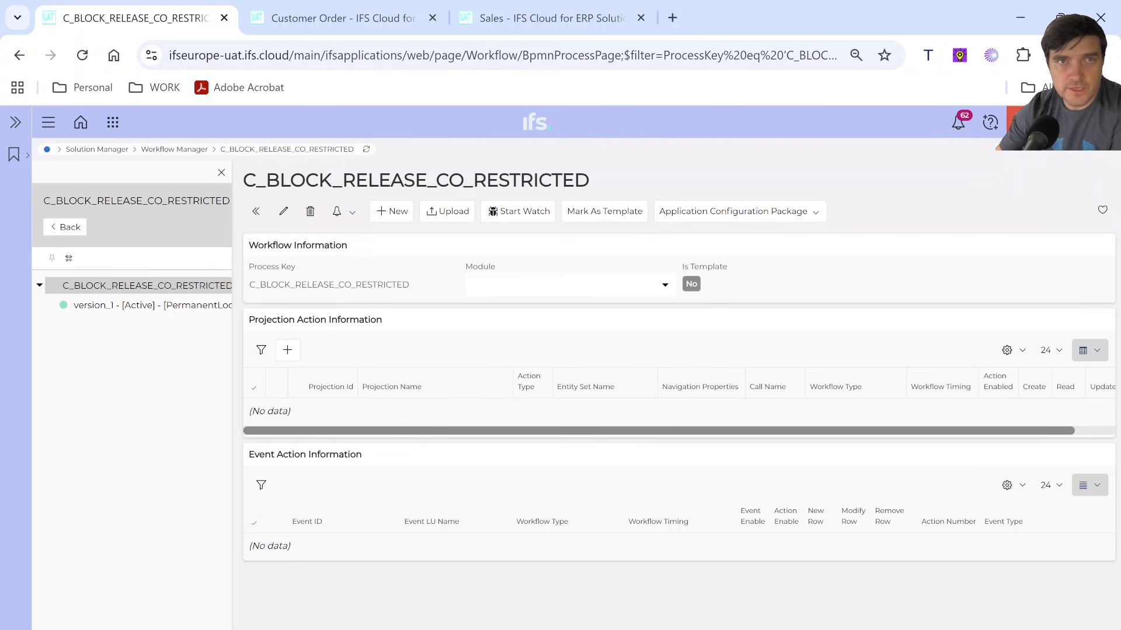
# Look at the status actions available for the planned order on the Customer Order page
pyautogui.click(326, 16)
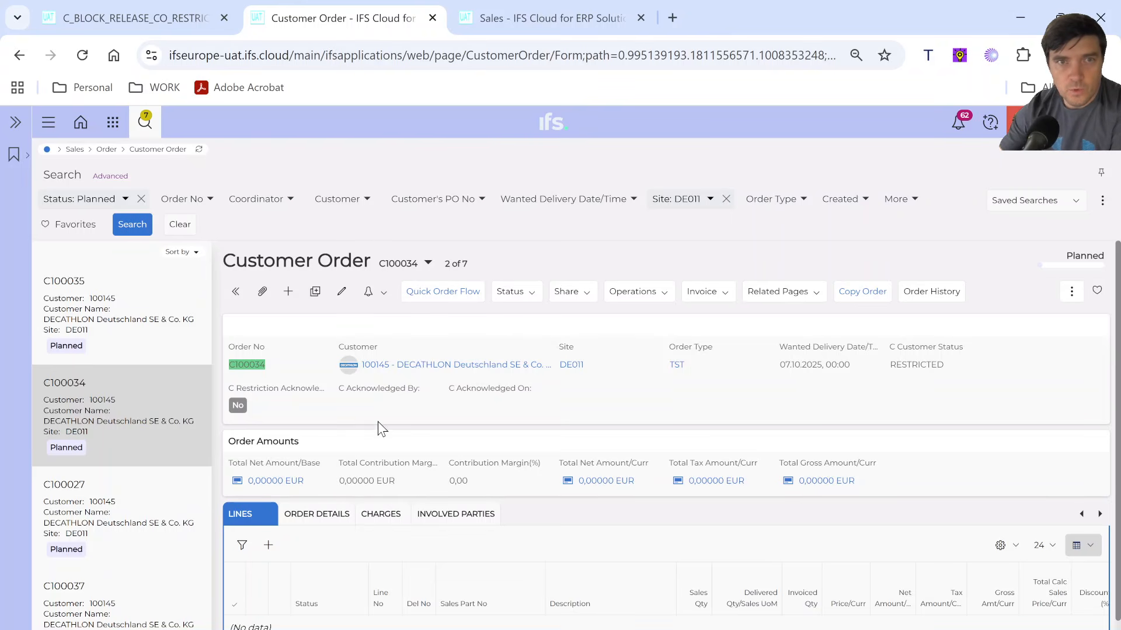
pyautogui.click(525, 293)
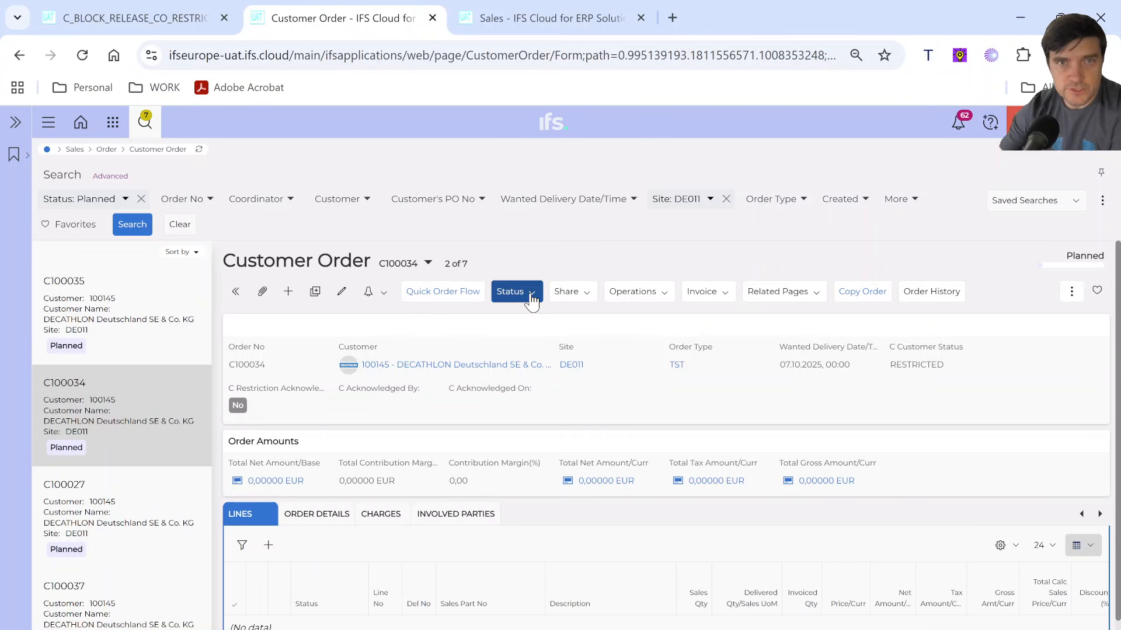
pyautogui.click(646, 395)
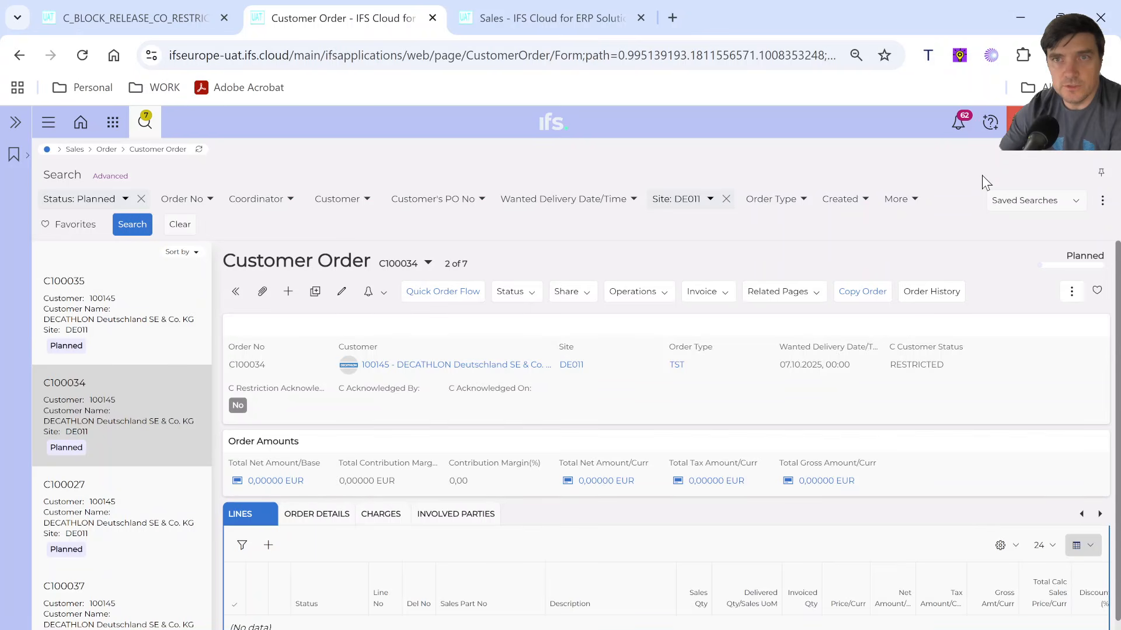
# Bring up the IFS Aurena Insight debug information for the Customer Order page and examine its page-level button details
pyautogui.click(959, 56)
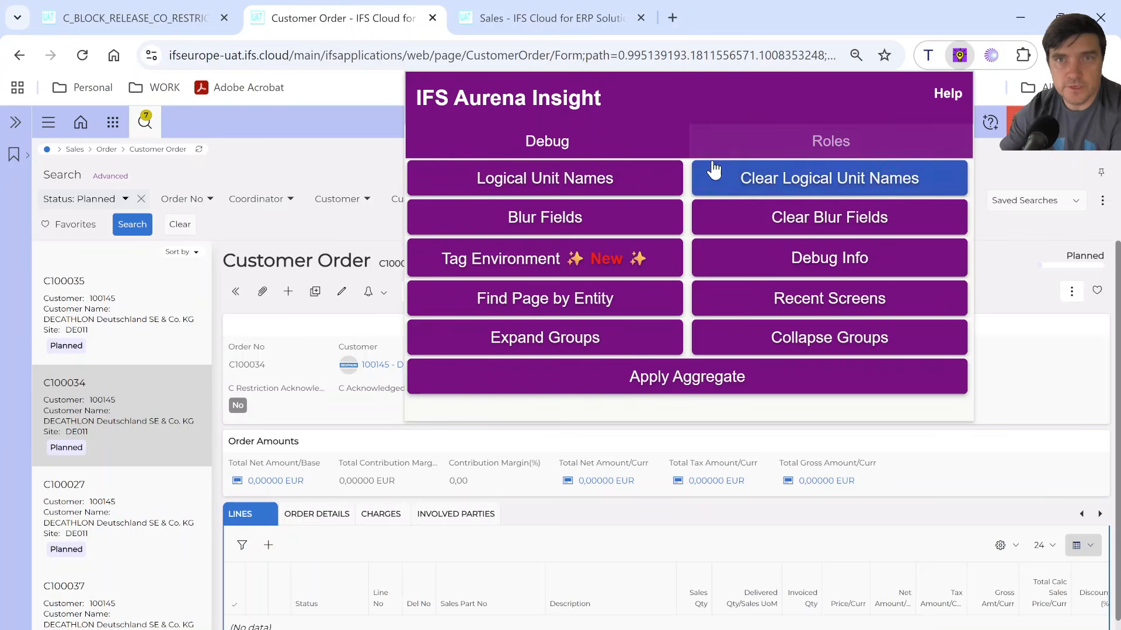
pyautogui.click(821, 258)
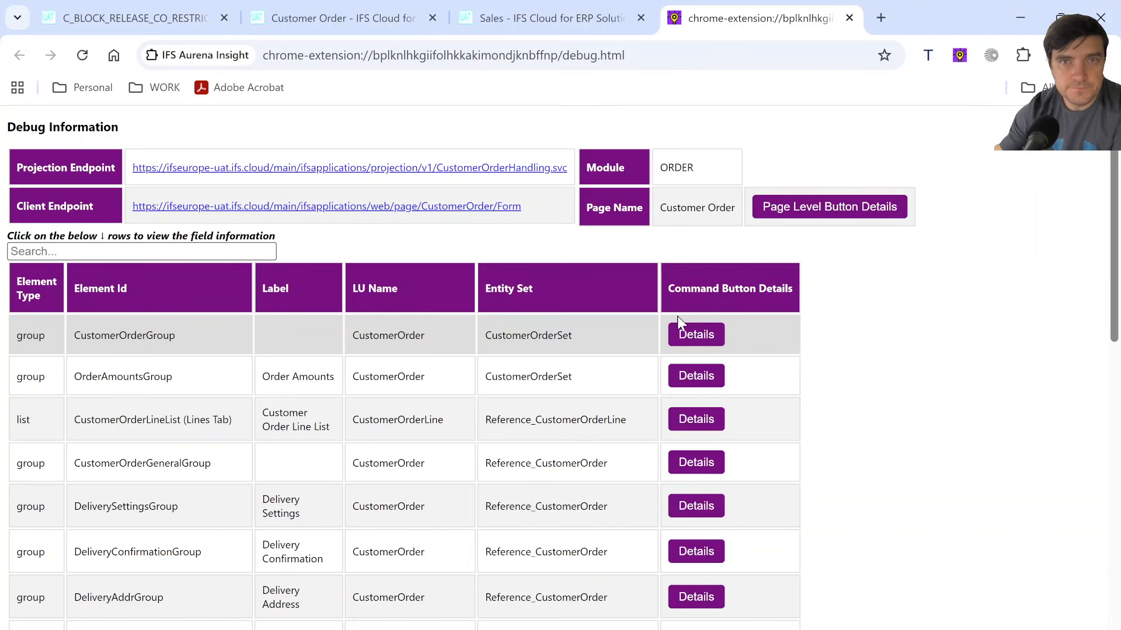
pyautogui.click(695, 341)
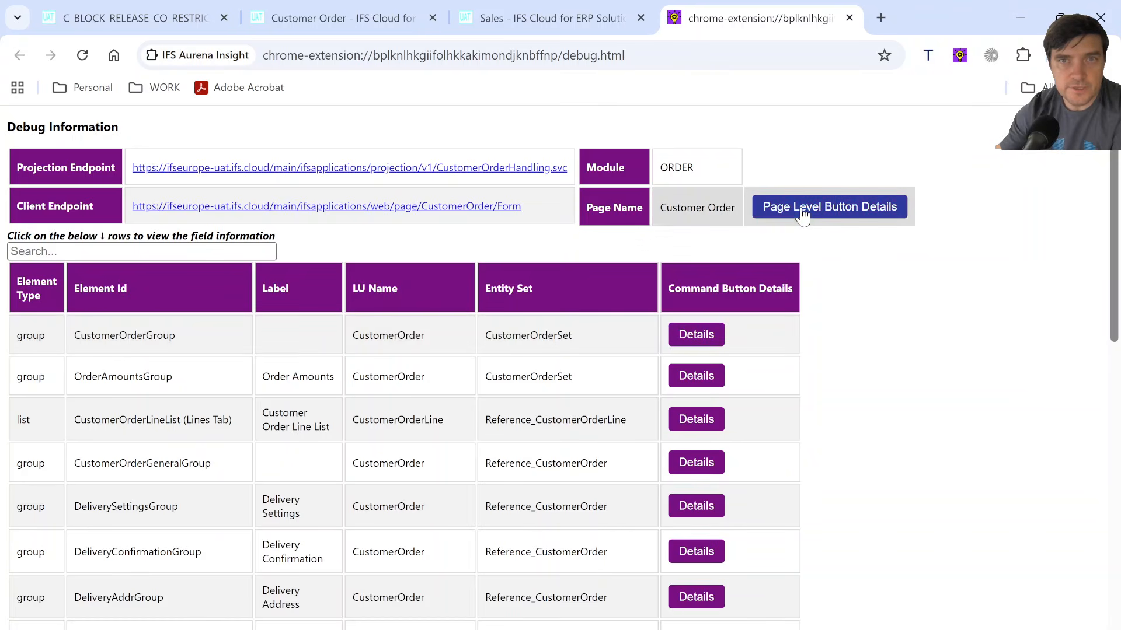
pyautogui.click(805, 215)
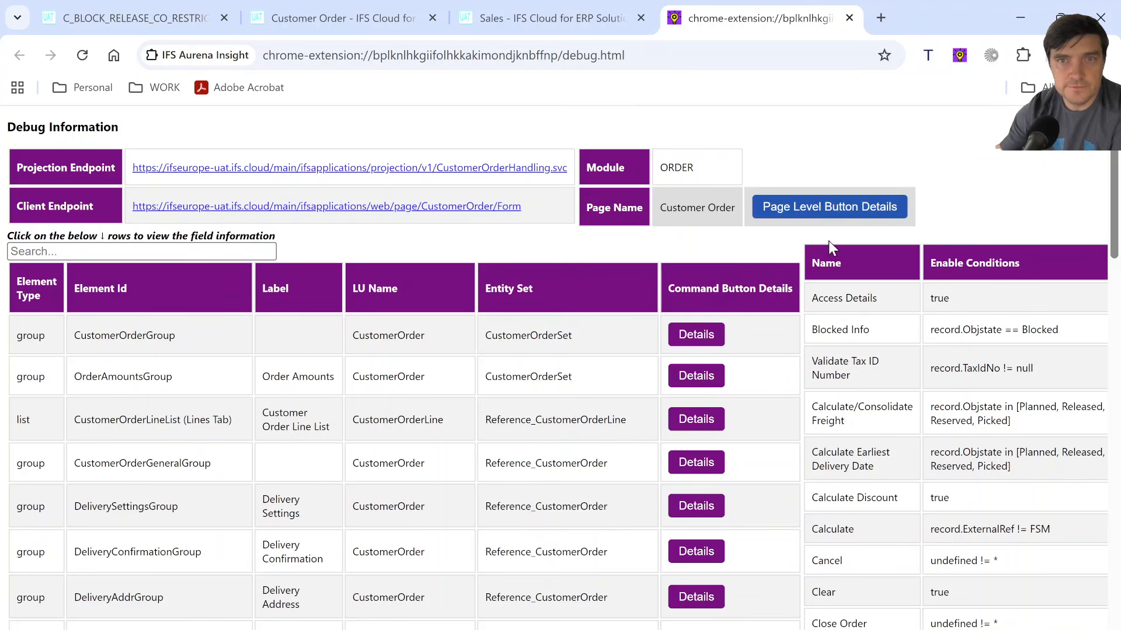
pyautogui.scroll(-2, 881, 306)
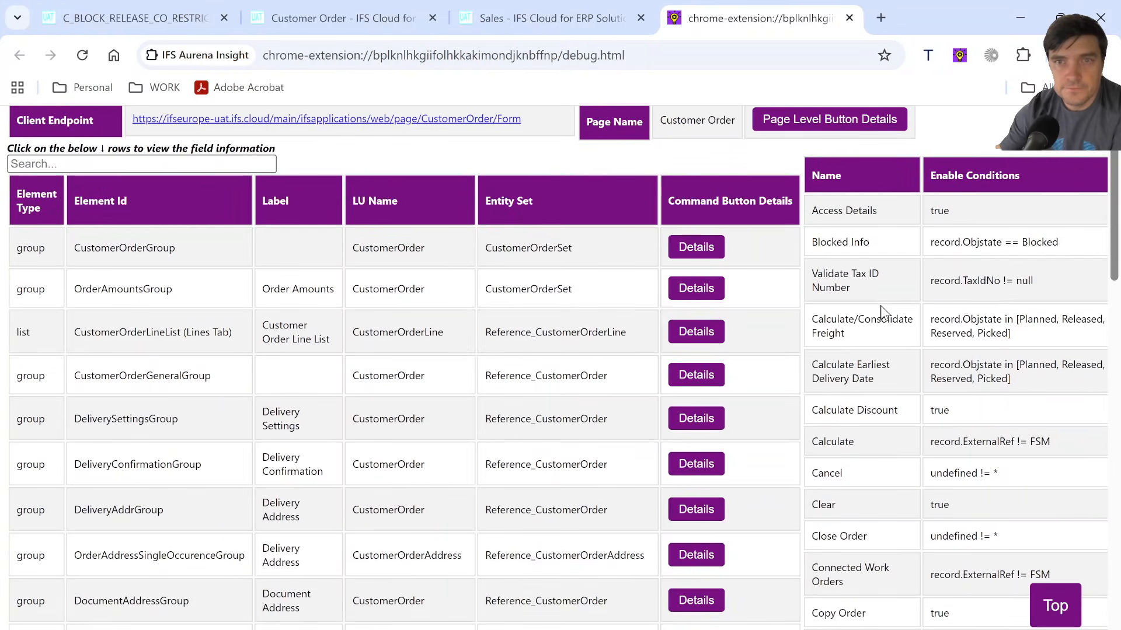
pyautogui.scroll(-2, 880, 306)
pyautogui.scroll(4, 880, 306)
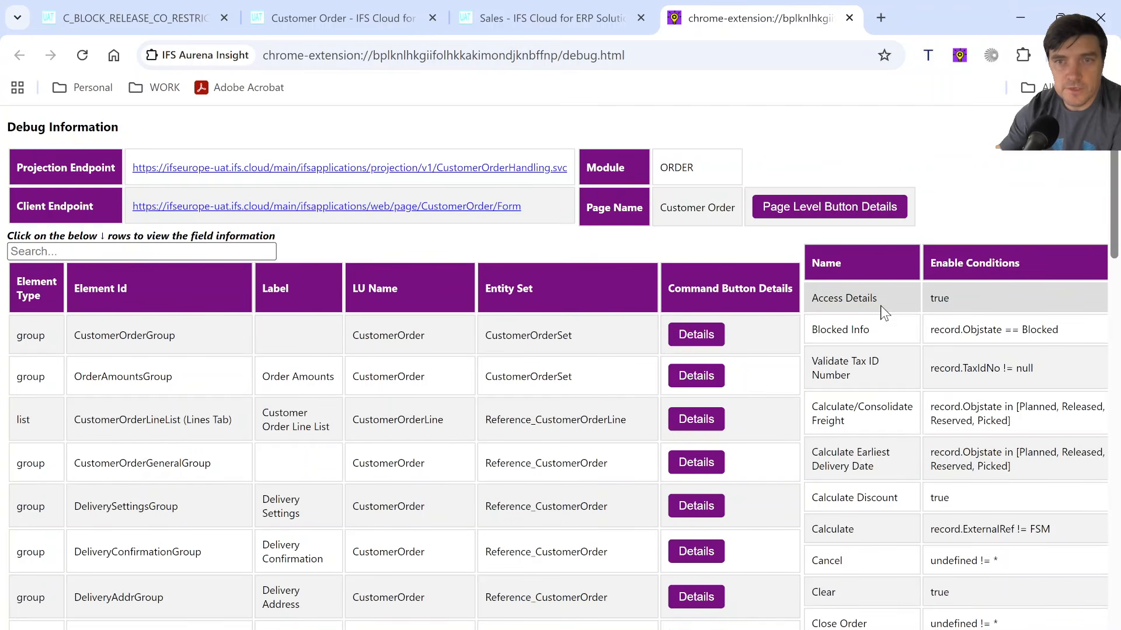
# Close the debug information page and view the IFS Cloud network log in DevTools for the customer's Sales page
pyautogui.click(850, 18)
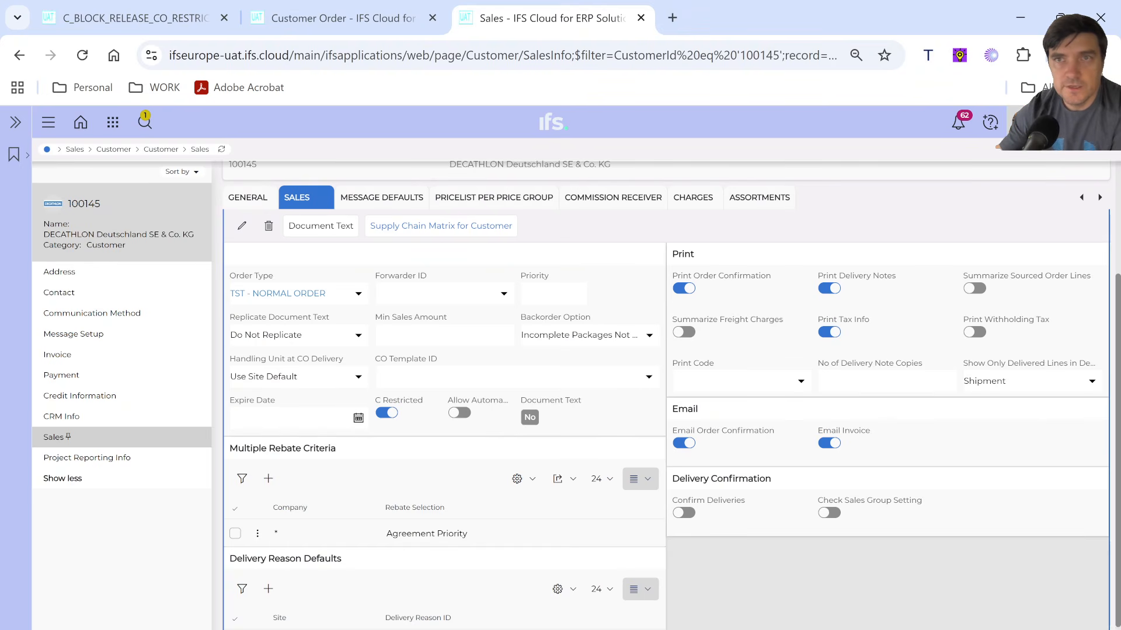
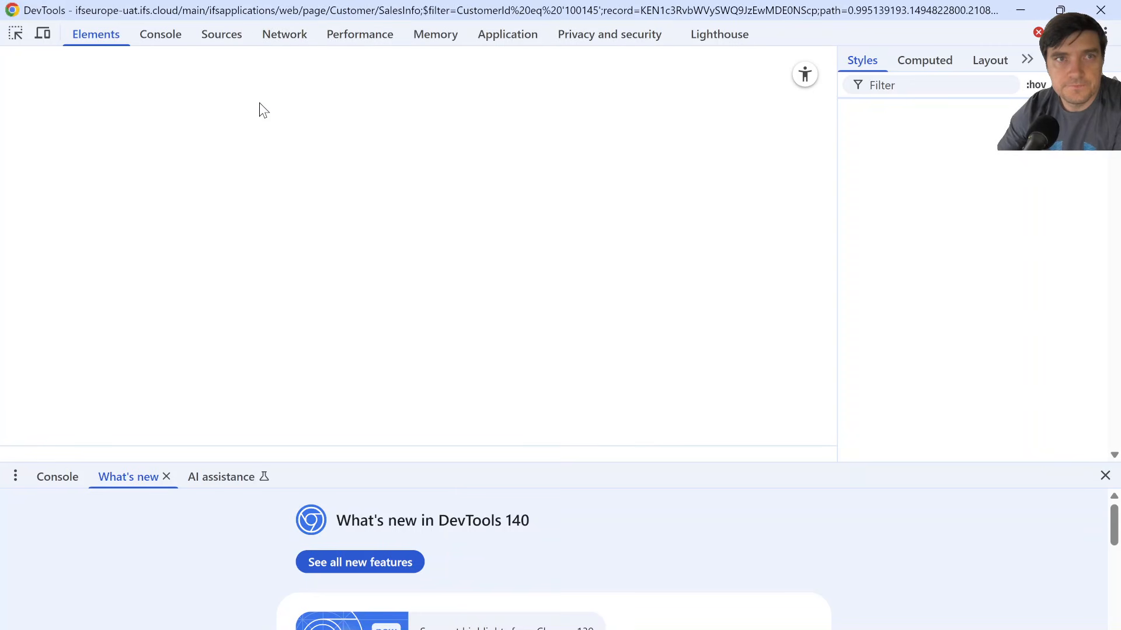
pyautogui.click(151, 36)
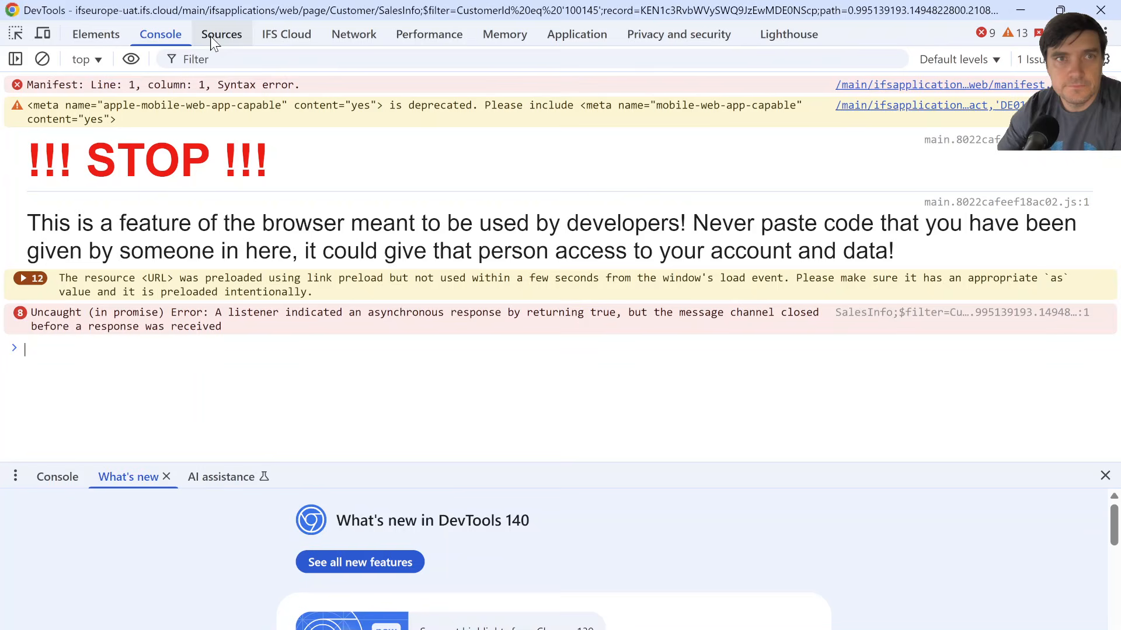
pyautogui.click(277, 35)
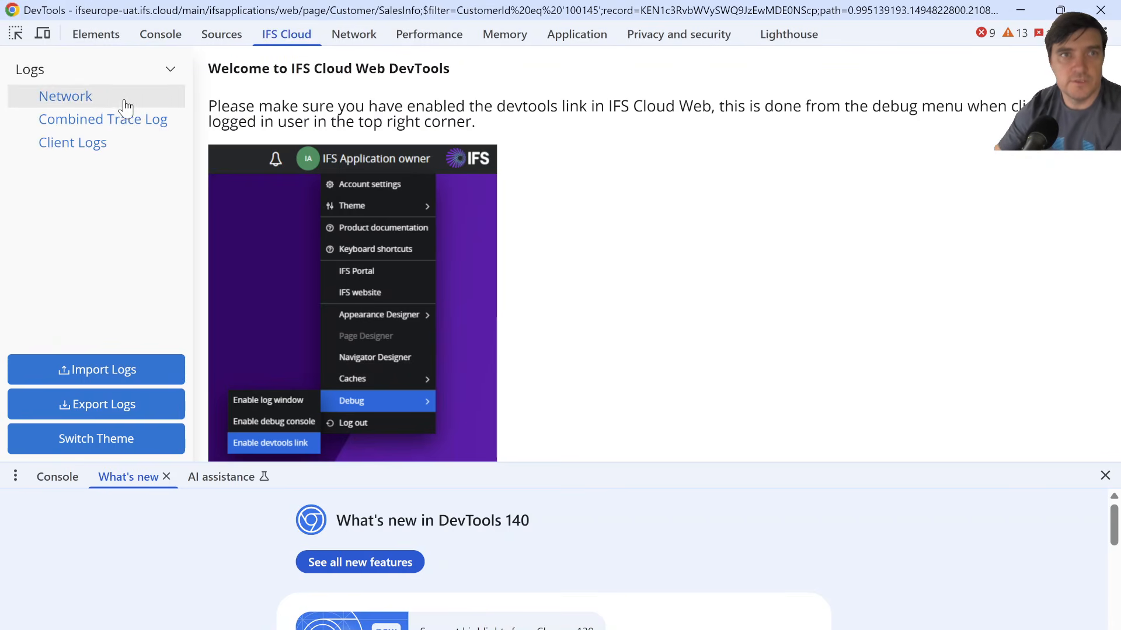
pyautogui.click(91, 100)
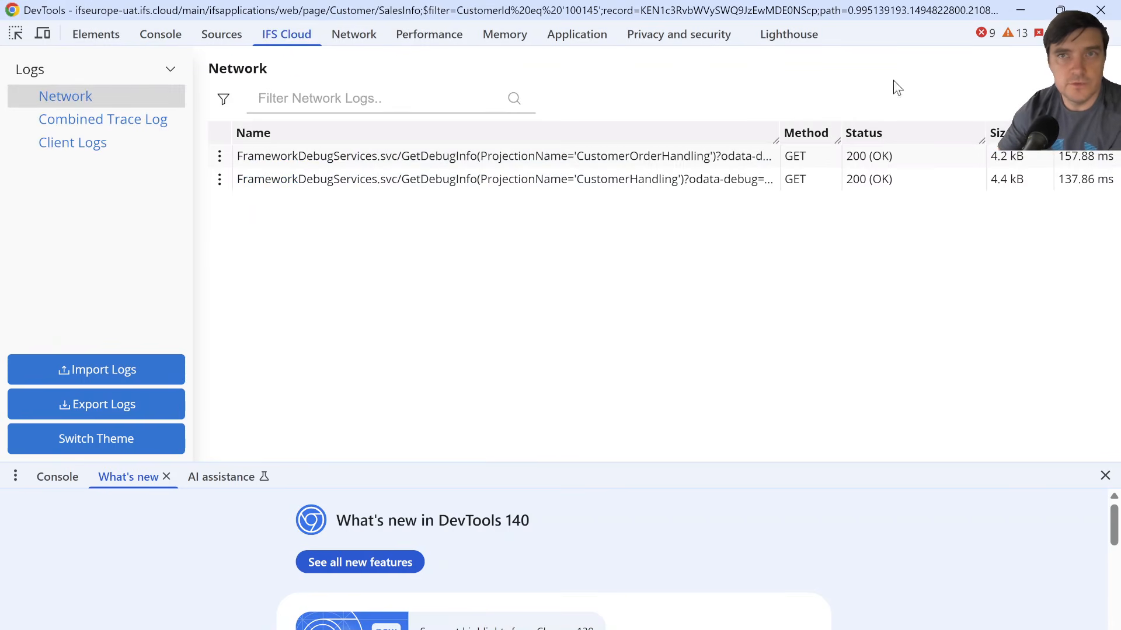
pyautogui.click(1020, 10)
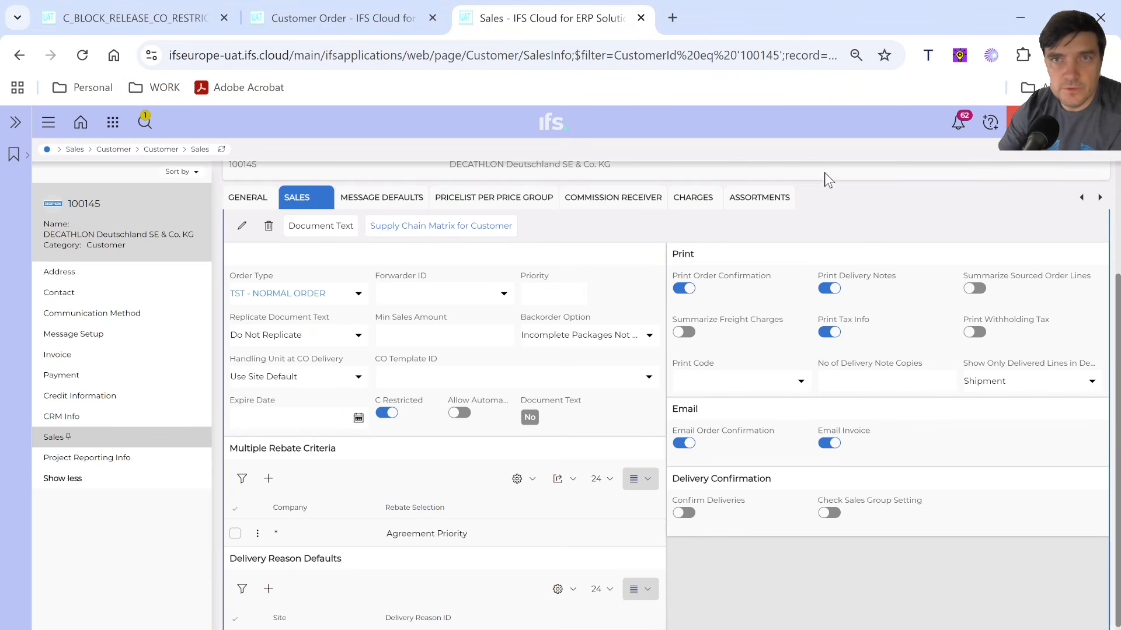
# Check in the IFS Cloud debug options whether the devtools link is enabled
pyautogui.click(1018, 122)
pyautogui.moveTo(1027, 420)
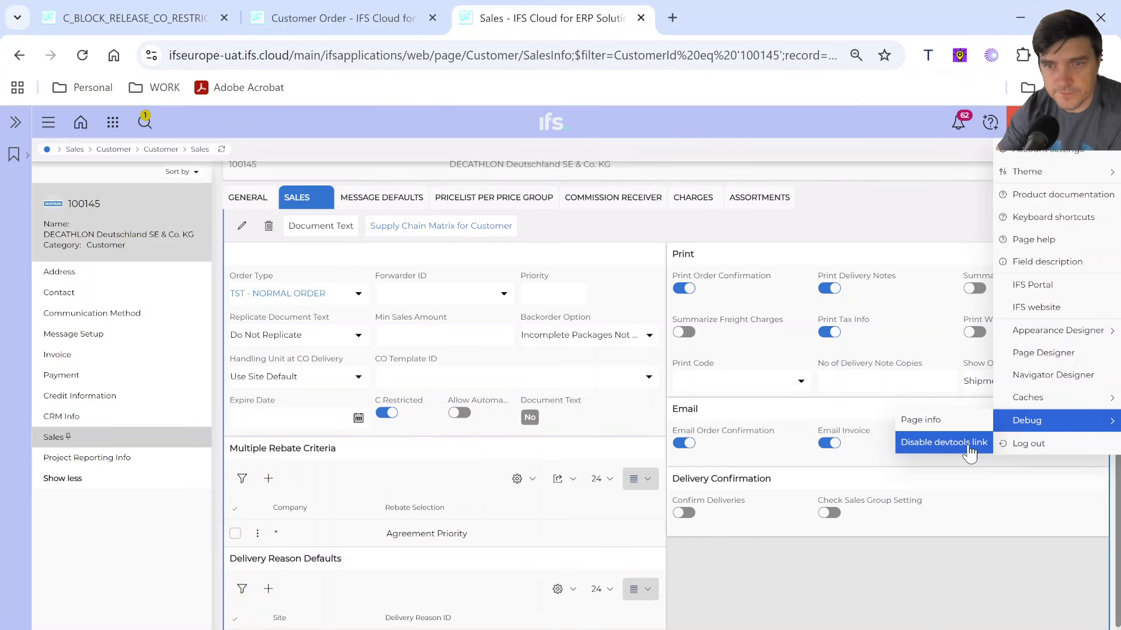
pyautogui.click(923, 586)
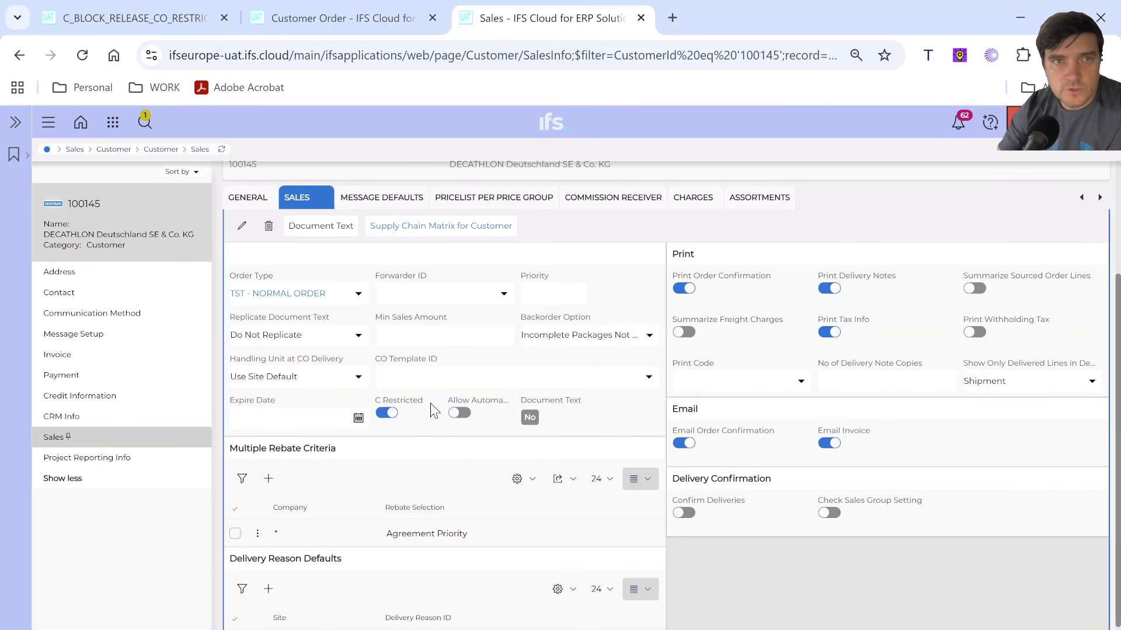
# Release the planned order open on the Customer Order page and confirm the release
pyautogui.click(331, 16)
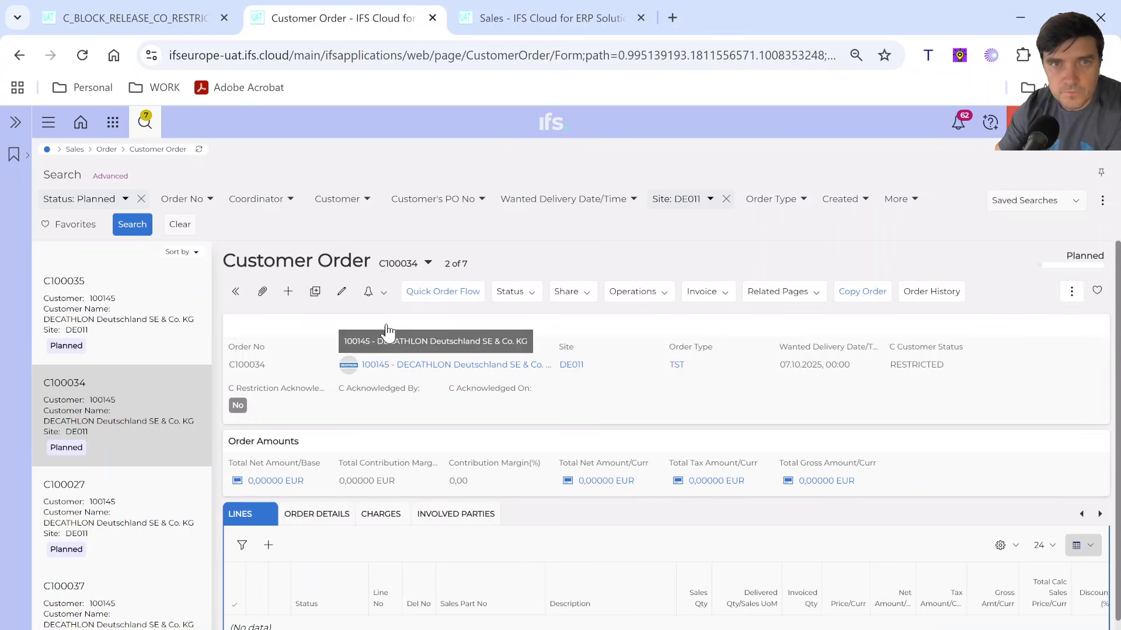
pyautogui.click(533, 296)
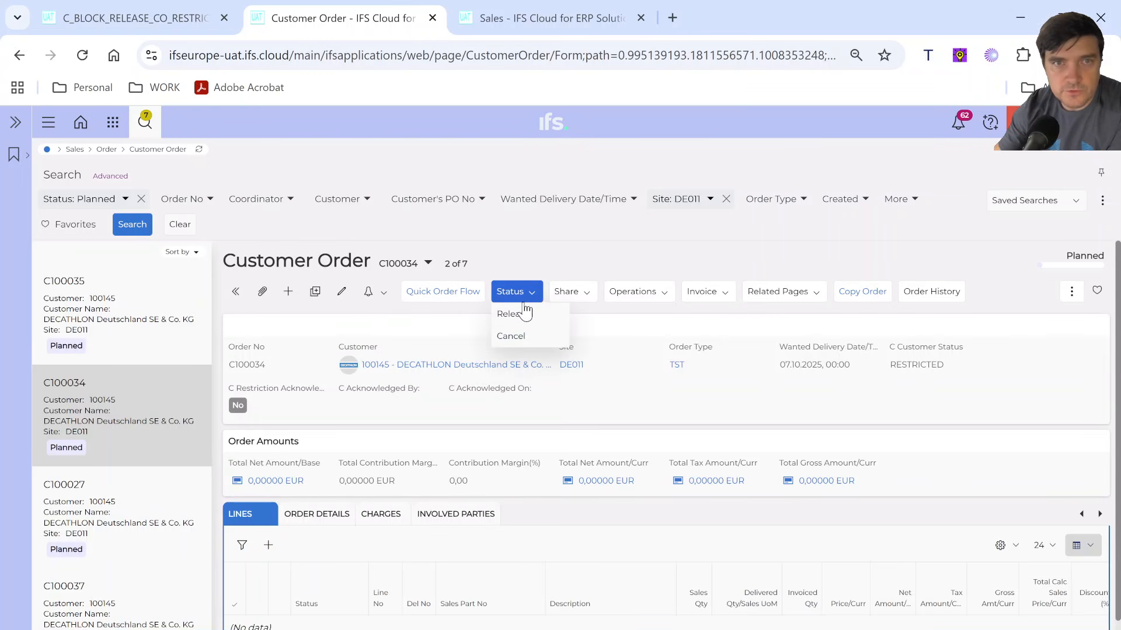
pyautogui.click(522, 320)
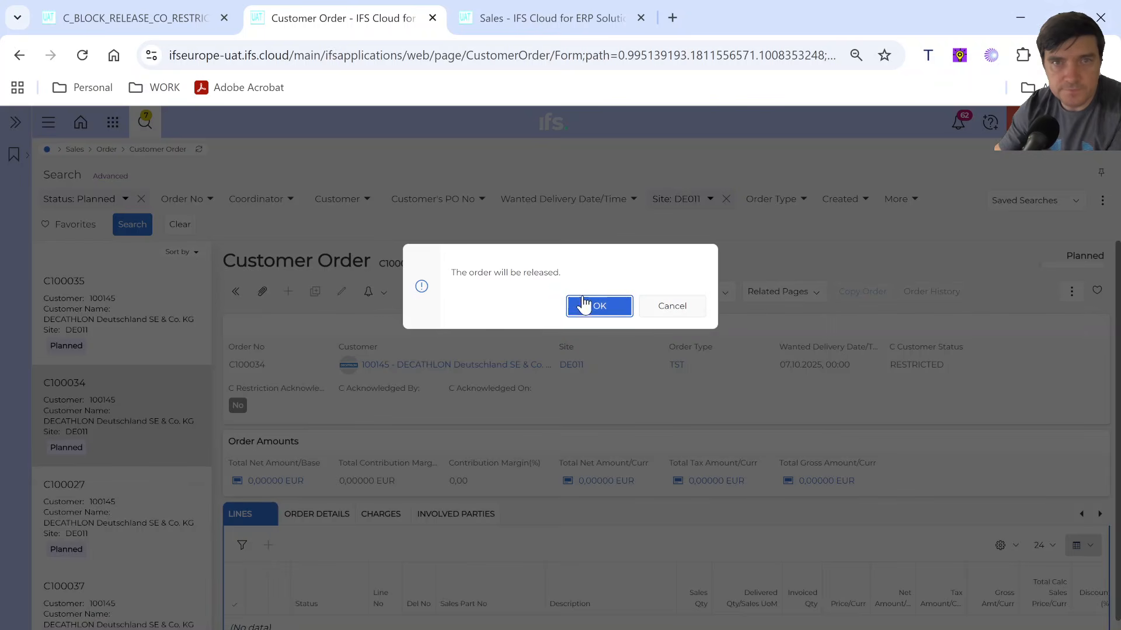
pyautogui.click(584, 305)
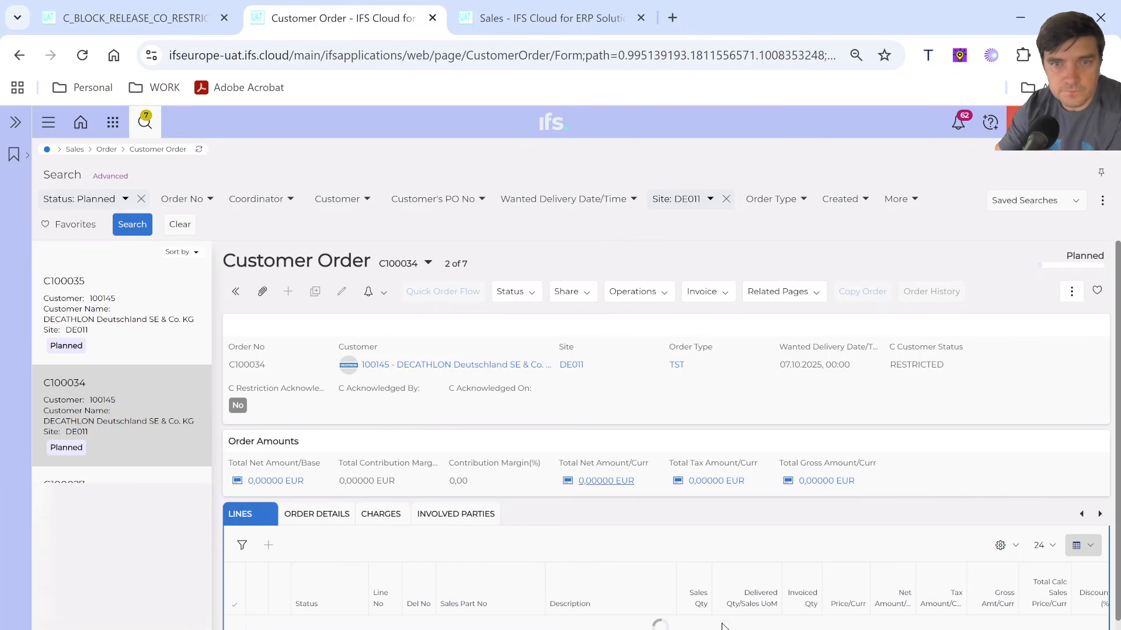
# Check the Sales page's IFS Cloud network log for the release call and close its DevTools window
pyautogui.hotkey('alt', 'Tab')
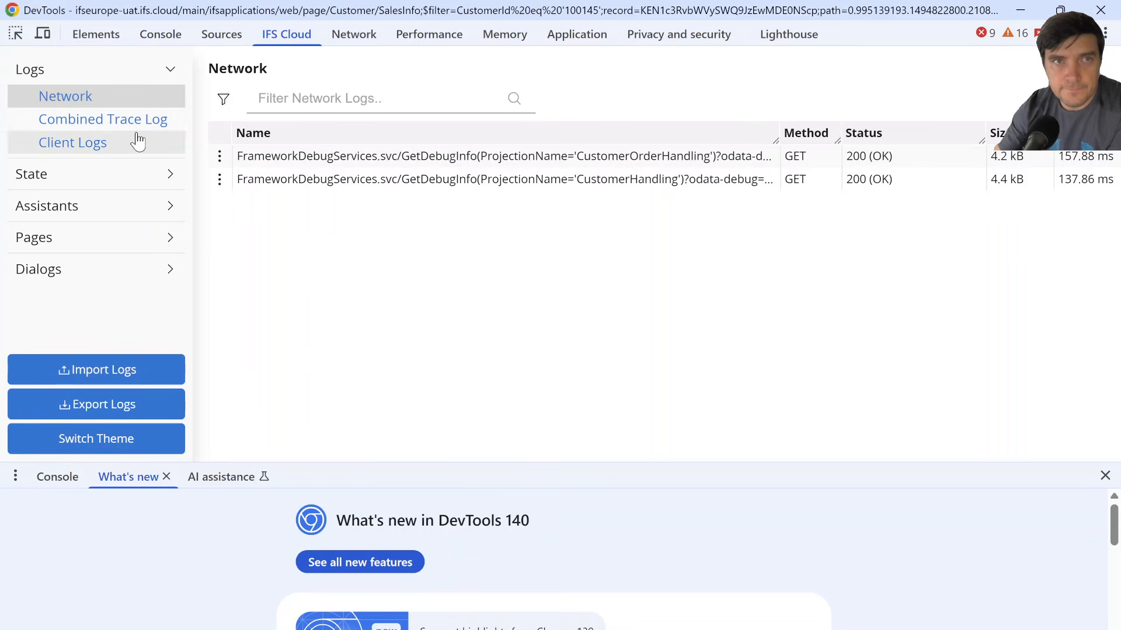
pyautogui.click(85, 120)
pyautogui.click(73, 106)
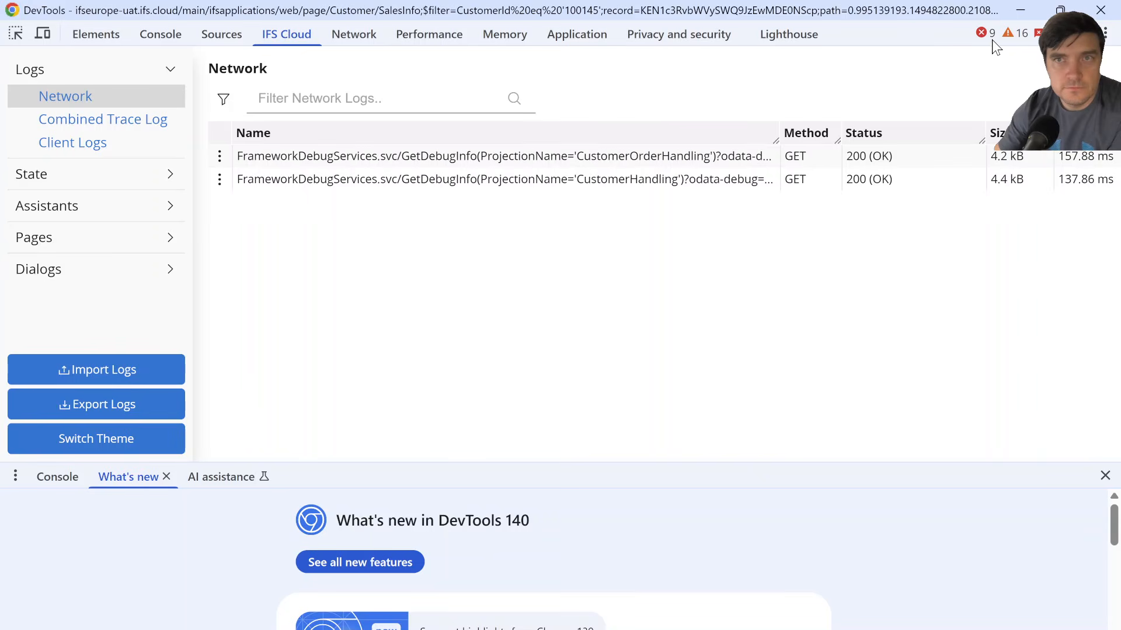
pyautogui.click(1021, 11)
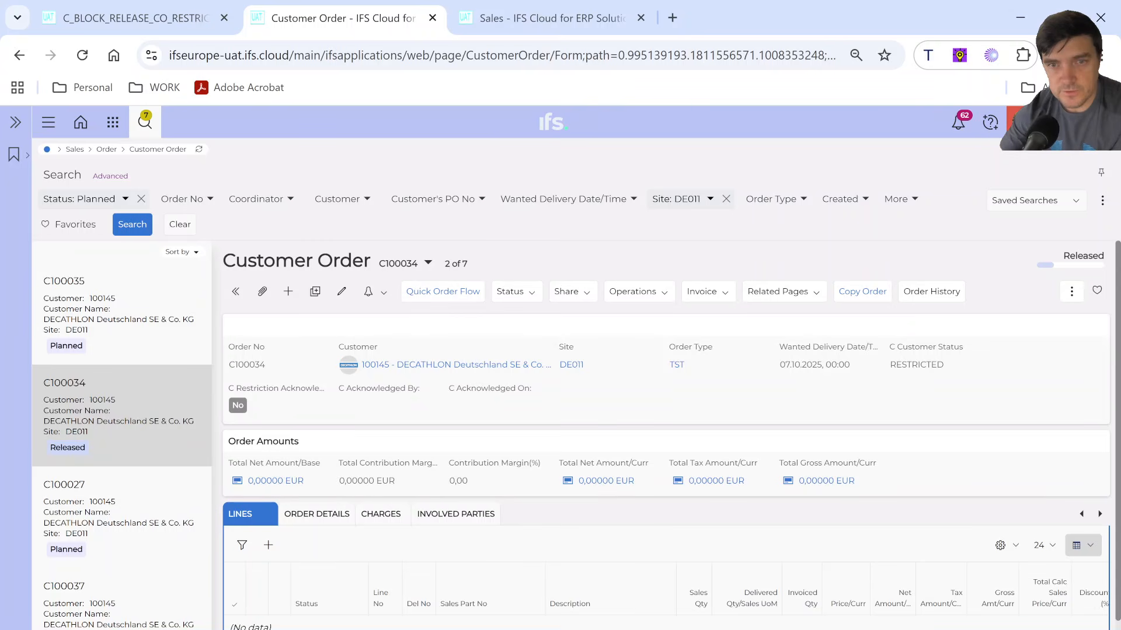
pyautogui.moveTo(770, 629)
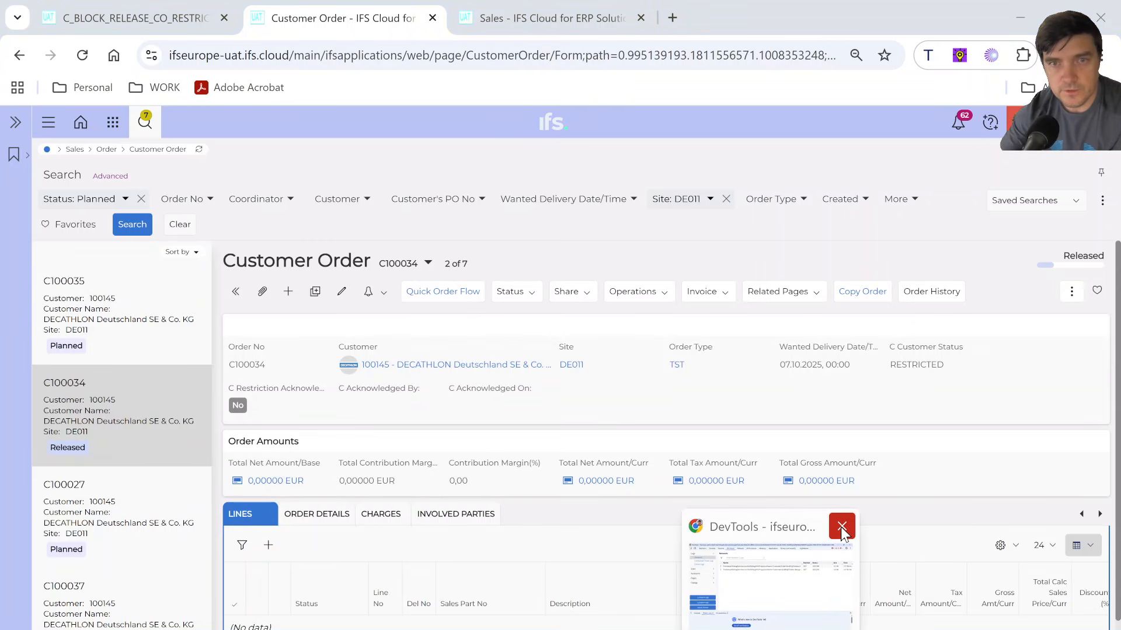
pyautogui.click(840, 527)
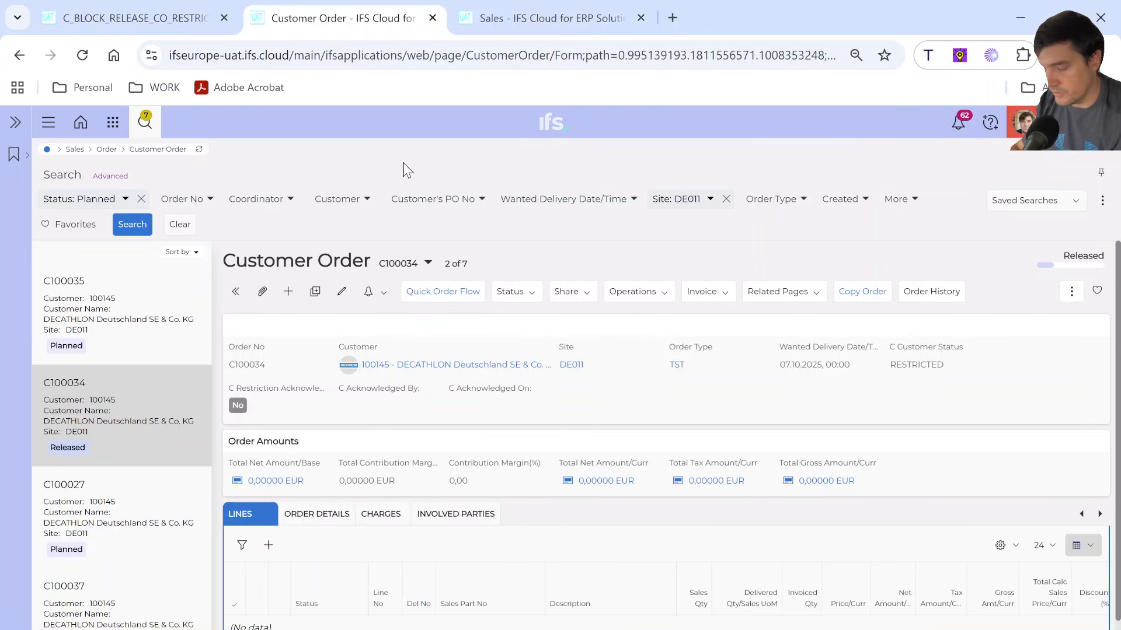
# Start DevTools for the Customer Order page with the IFS Cloud logs active and minimize its window
pyautogui.press('F12')
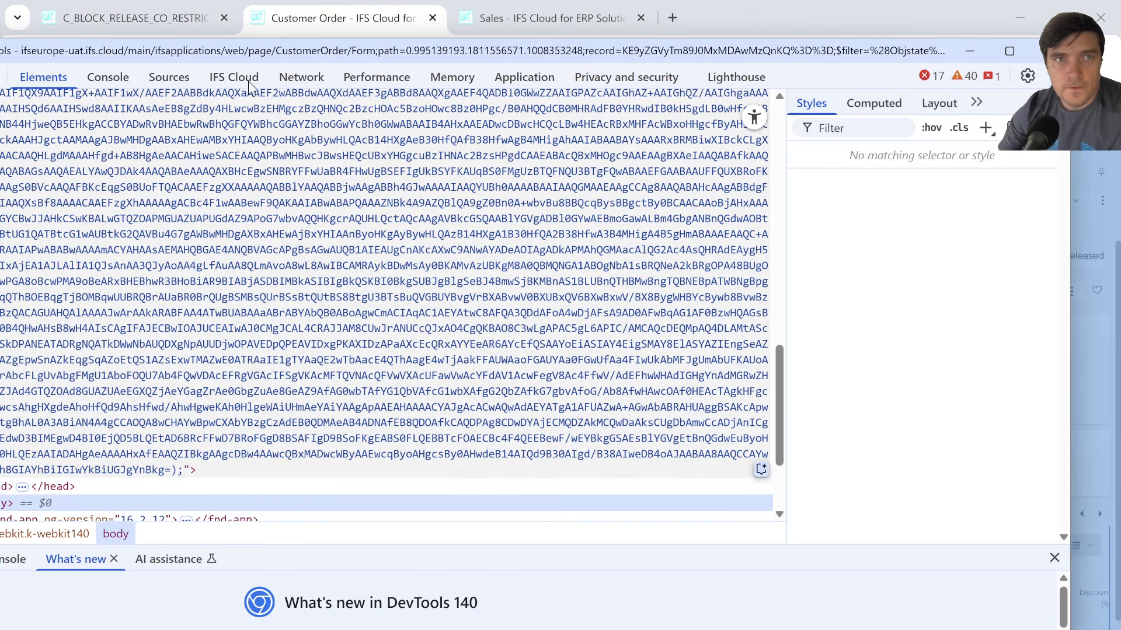
pyautogui.click(245, 79)
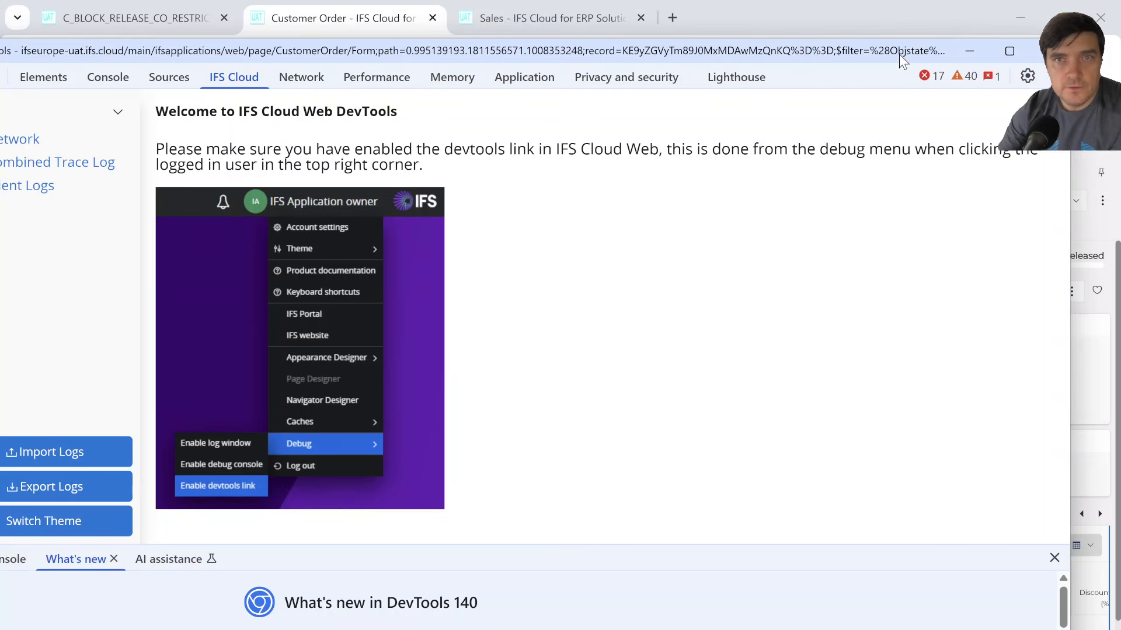
pyautogui.click(969, 51)
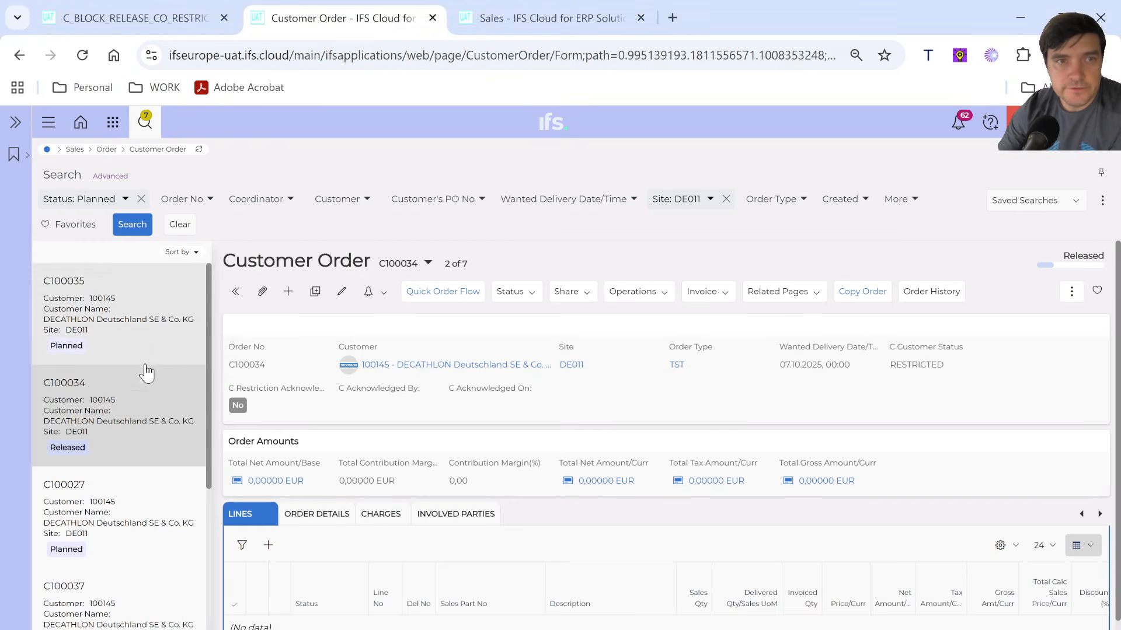
# Select the third customer order in the list, which is still planned, and release it with confirmation
pyautogui.click(135, 515)
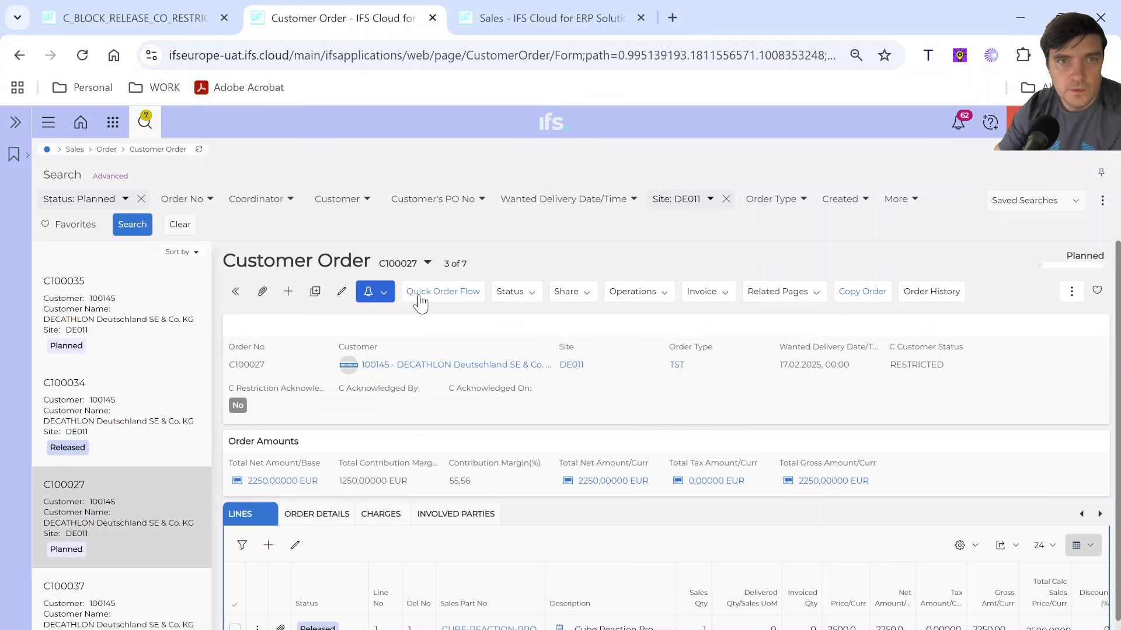
pyautogui.click(510, 291)
pyautogui.click(512, 313)
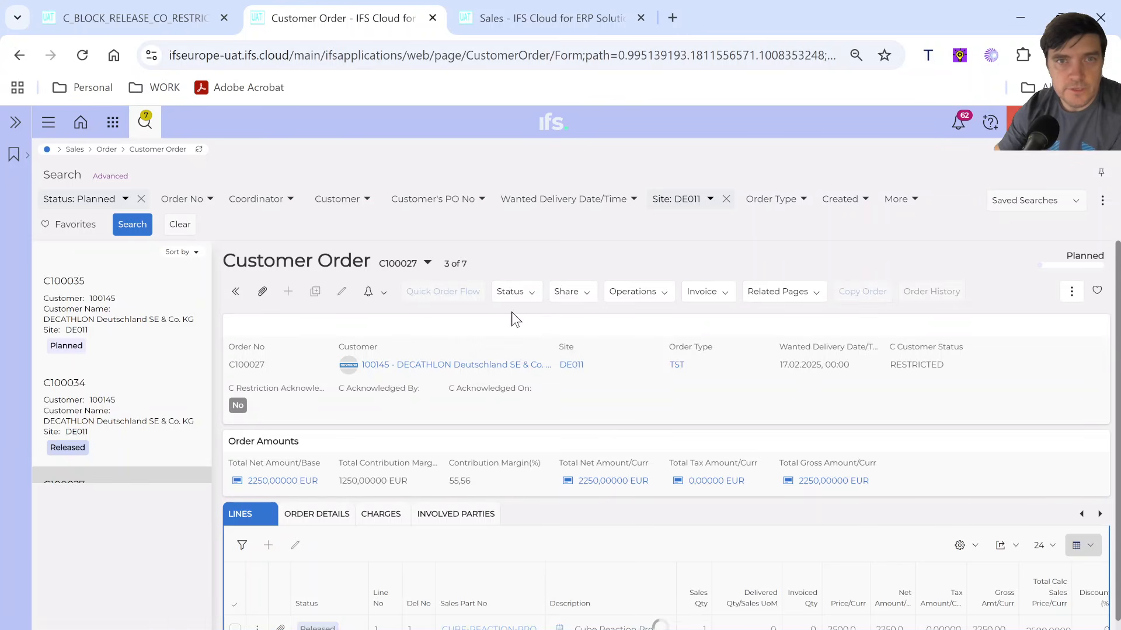
pyautogui.click(601, 307)
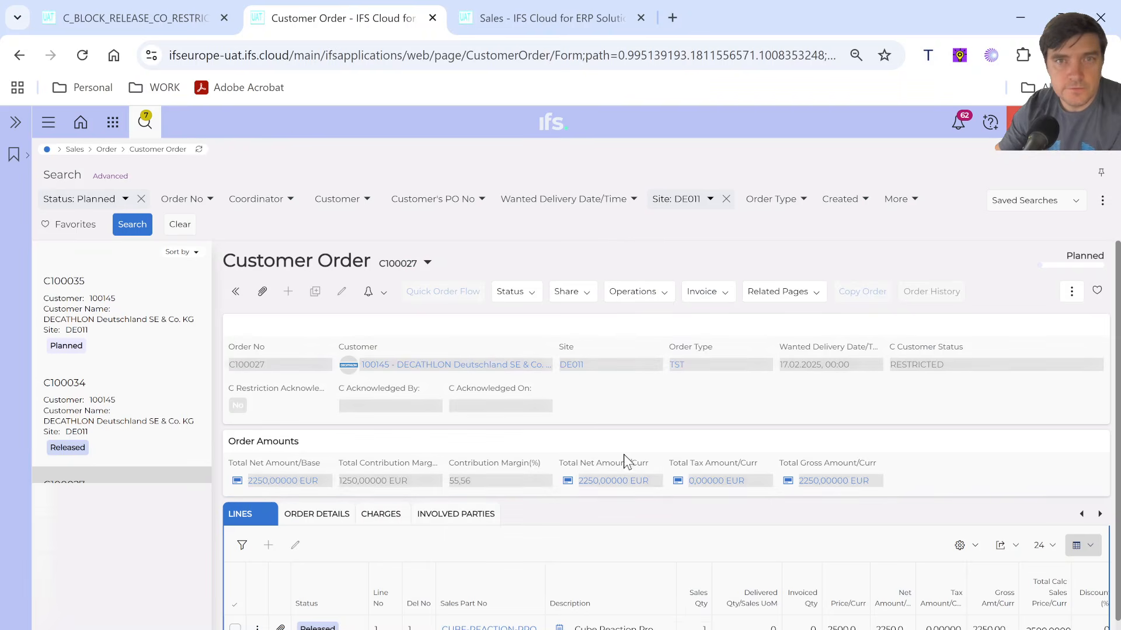
# Maximize DevTools, show the IFS Cloud network log and inspect the payload of the first CustomerOrderHandling.svc/$batch request
pyautogui.press('F12')
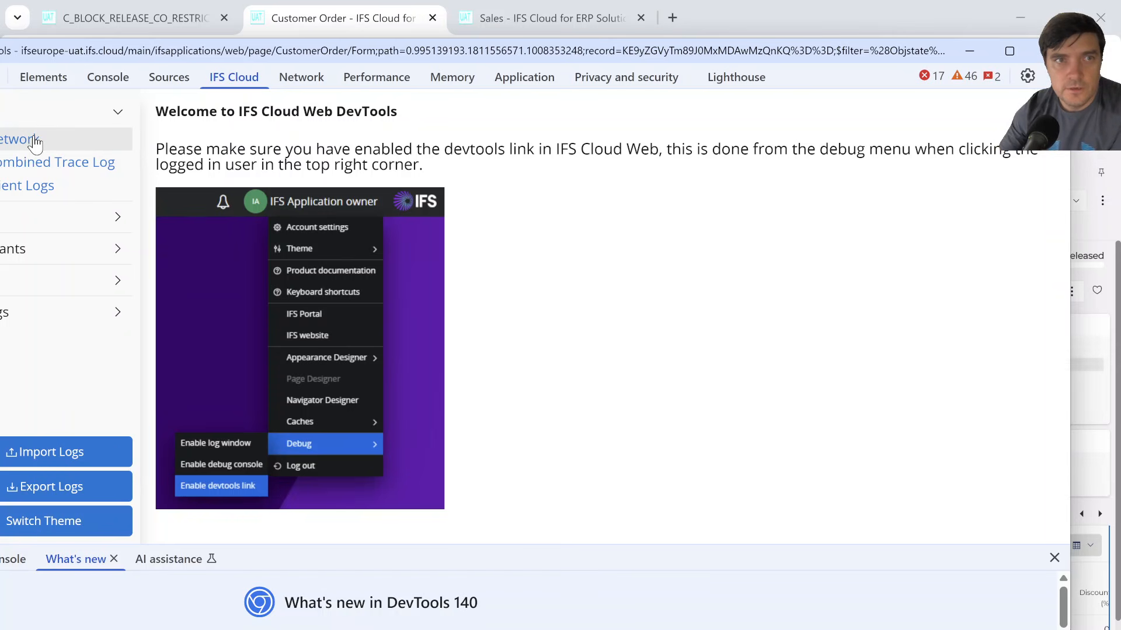
pyautogui.click(1008, 51)
pyautogui.click(55, 103)
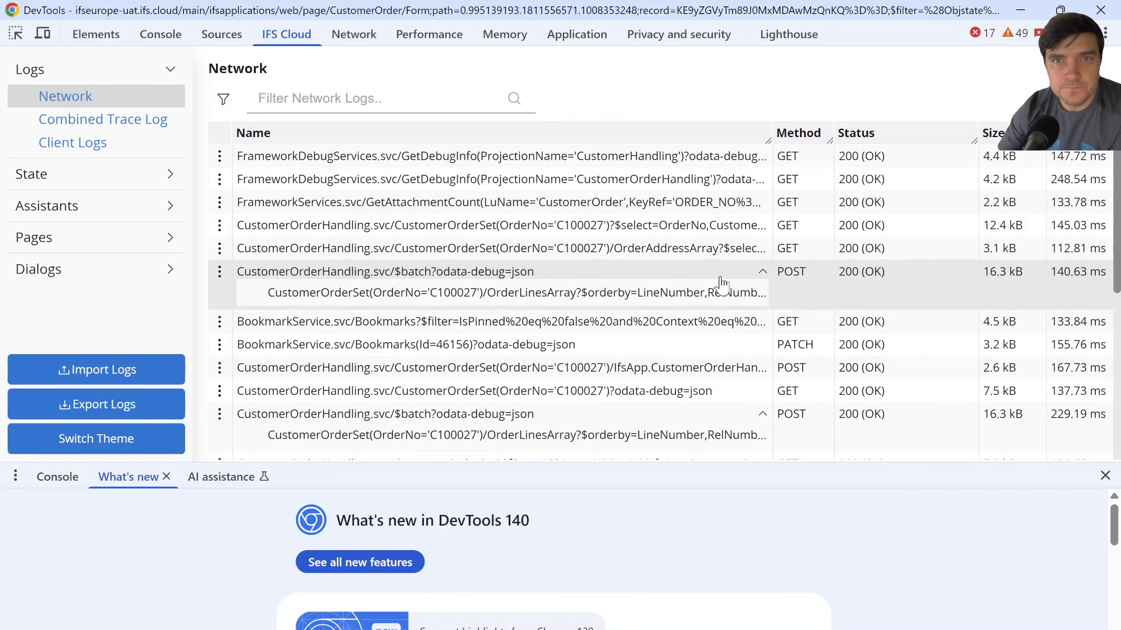
pyautogui.click(685, 283)
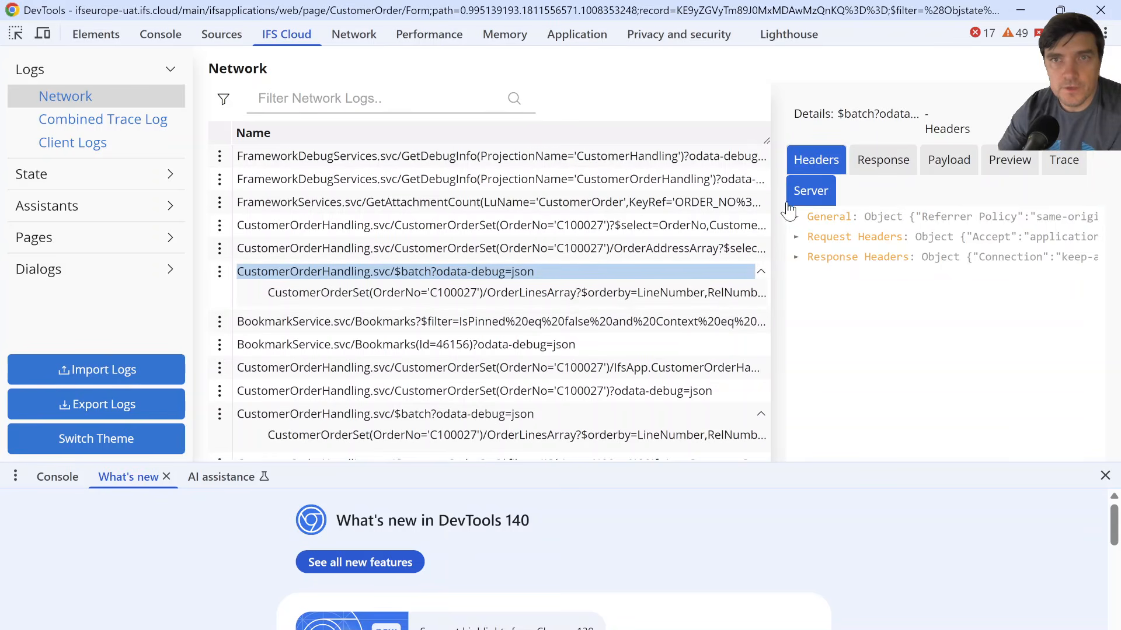
pyautogui.click(950, 166)
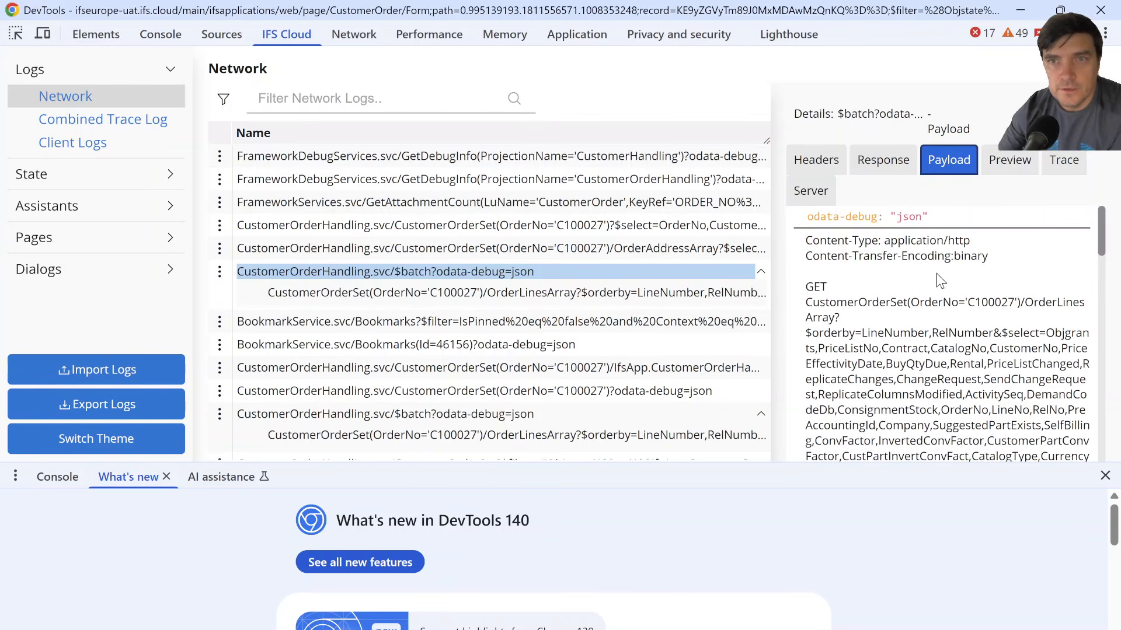
pyautogui.scroll(-1, 936, 274)
pyautogui.scroll(1, 937, 273)
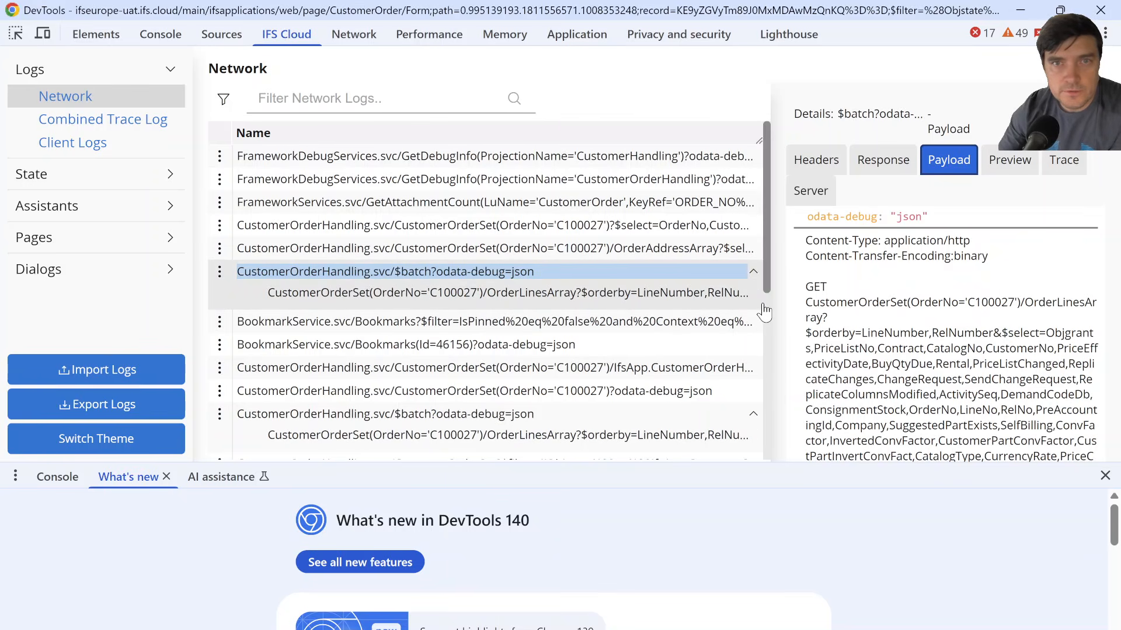
# Widen the request list, view the headers of the nested OrderLinesArray request and close the request details
pyautogui.moveTo(773, 301); pyautogui.dragTo(855, 292)
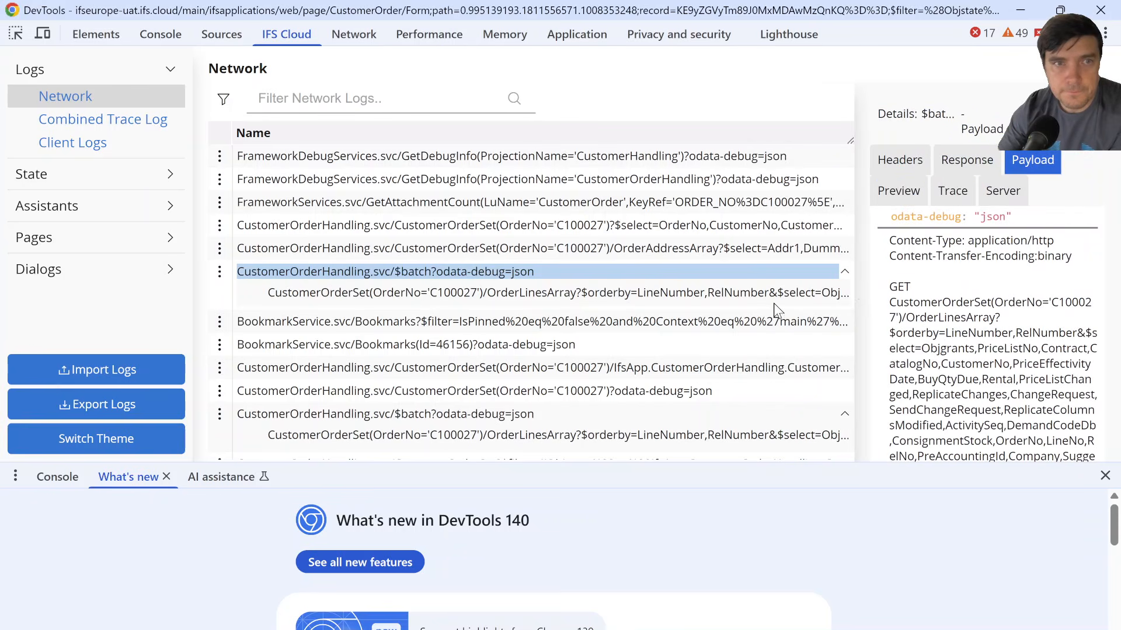
pyautogui.moveTo(193, 334); pyautogui.dragTo(148, 332)
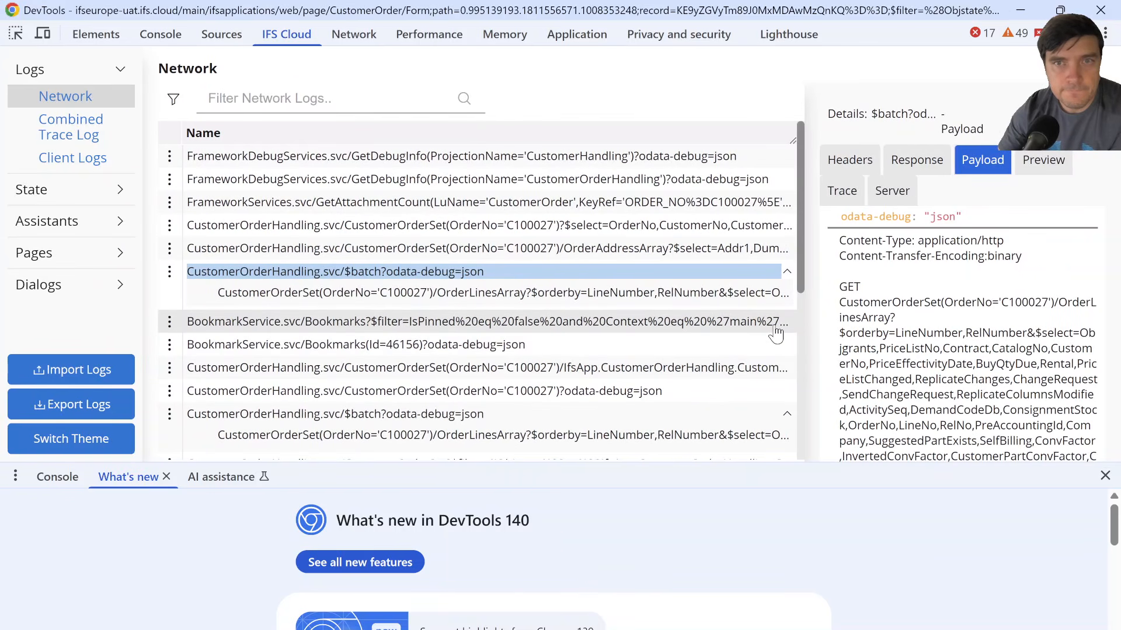
pyautogui.click(446, 299)
pyautogui.click(836, 171)
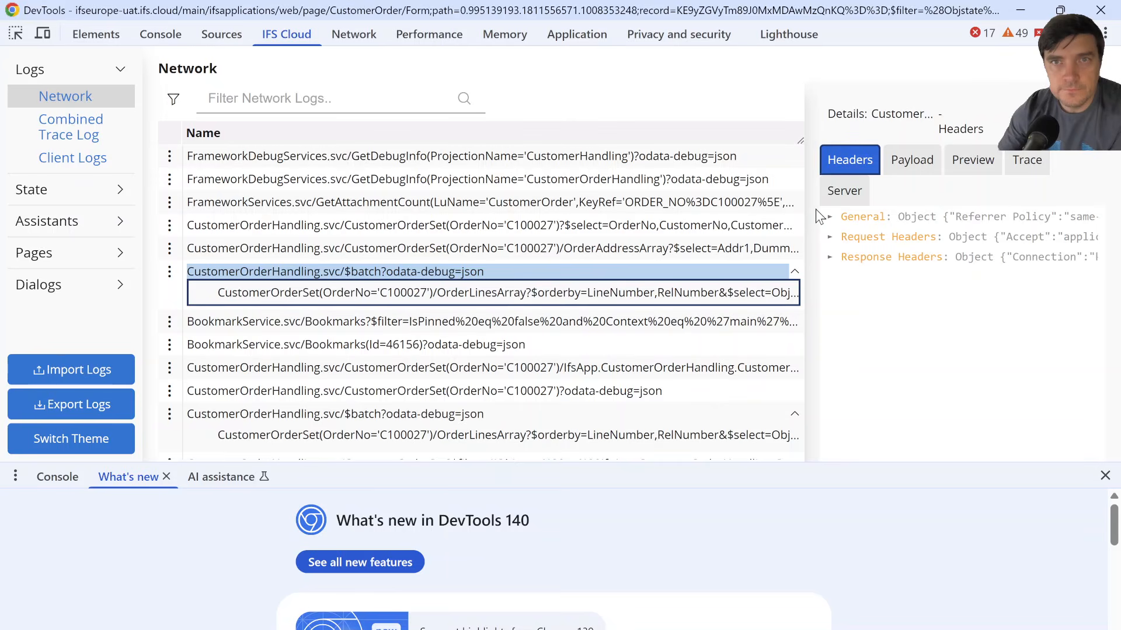
pyautogui.moveTo(814, 209); pyautogui.dragTo(986, 219)
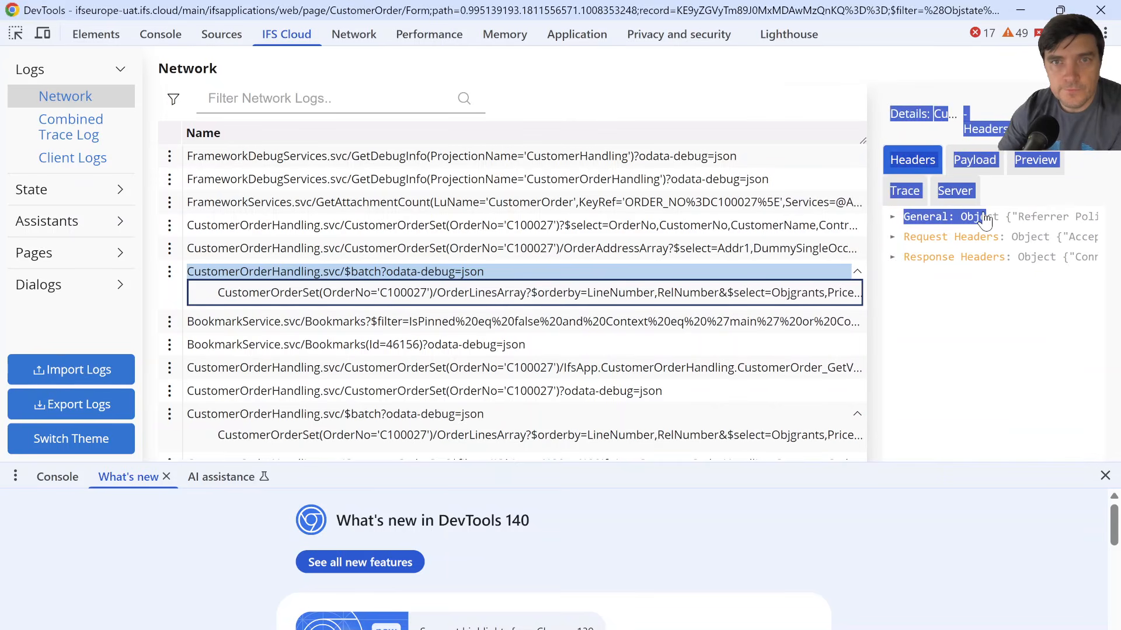
pyautogui.moveTo(868, 217); pyautogui.dragTo(934, 210)
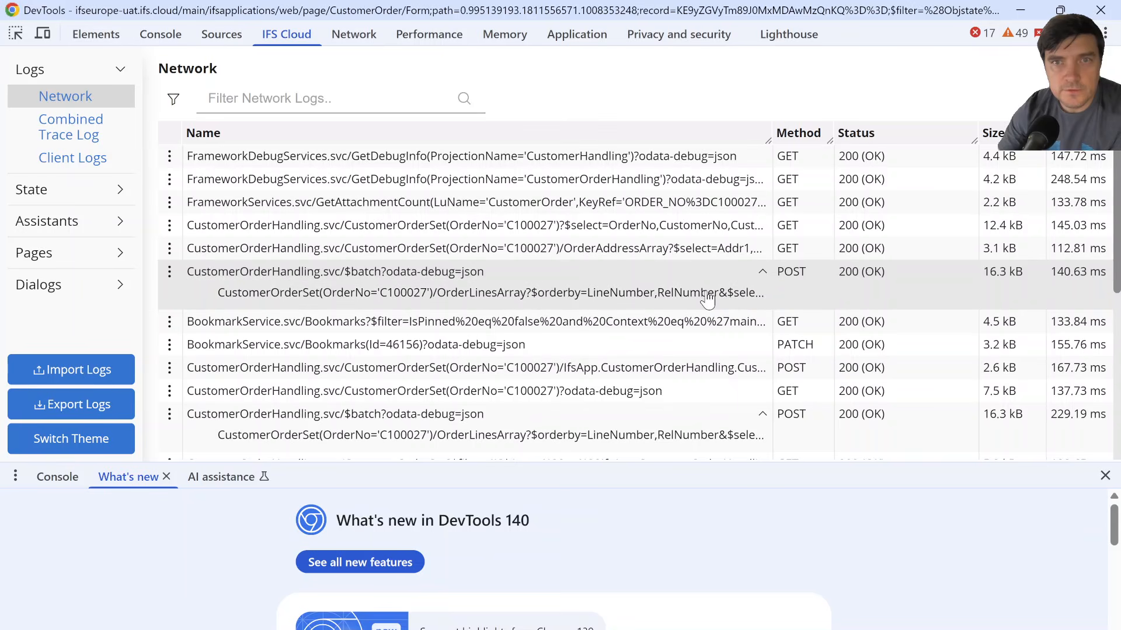
# Look through the IFS Cloud network log for the request that released the customer order
pyautogui.scroll(-3, 707, 301)
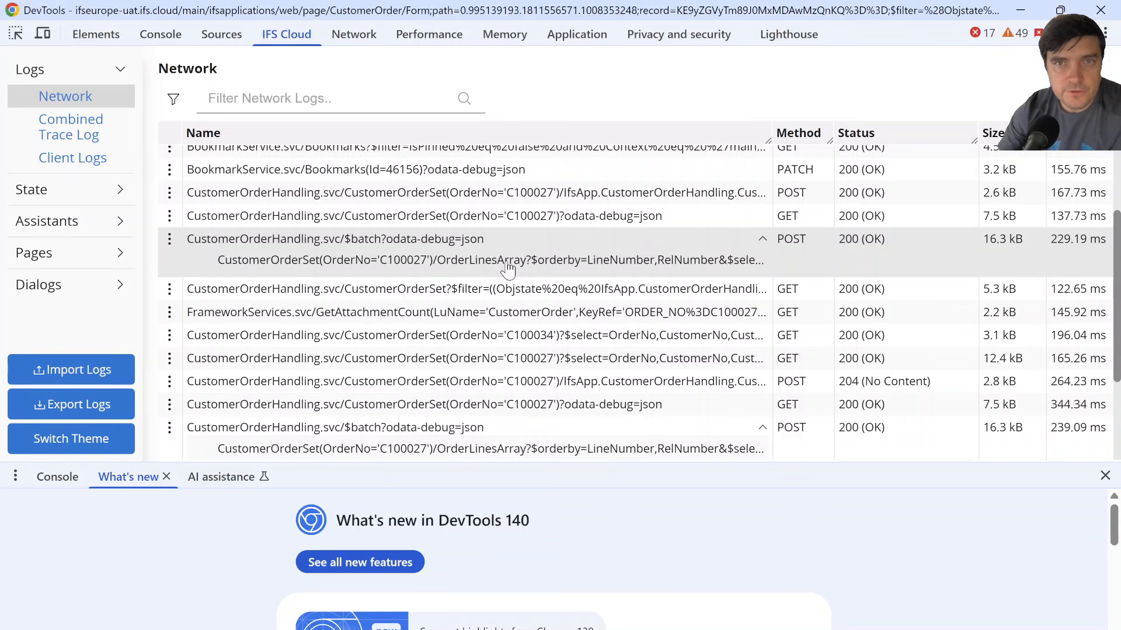
pyautogui.scroll(-2, 467, 327)
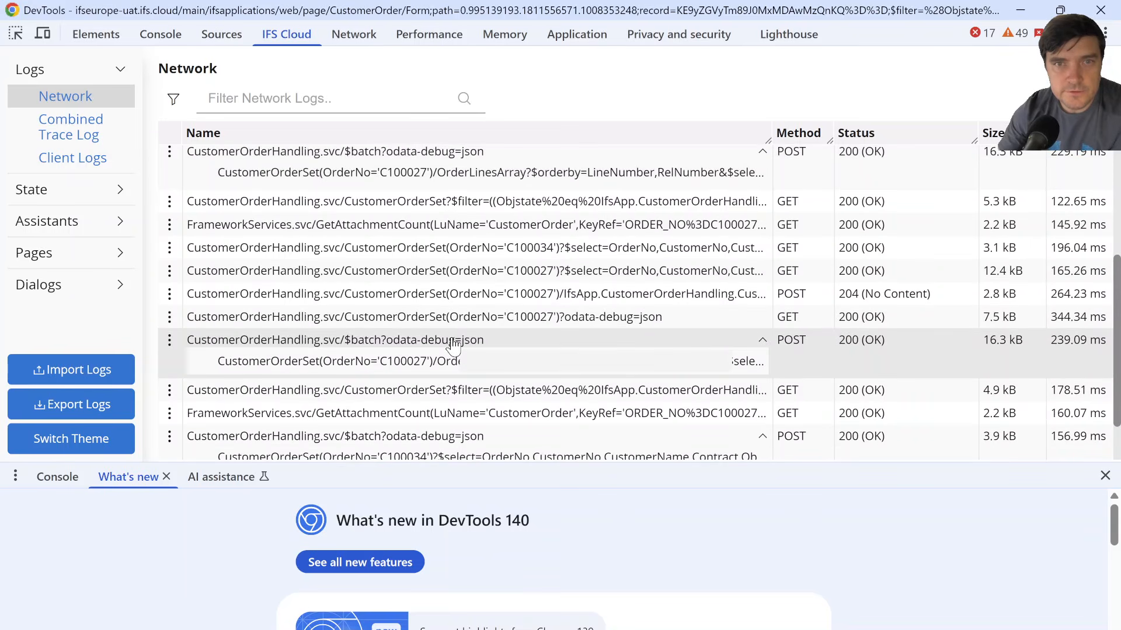
pyautogui.scroll(-1, 491, 368)
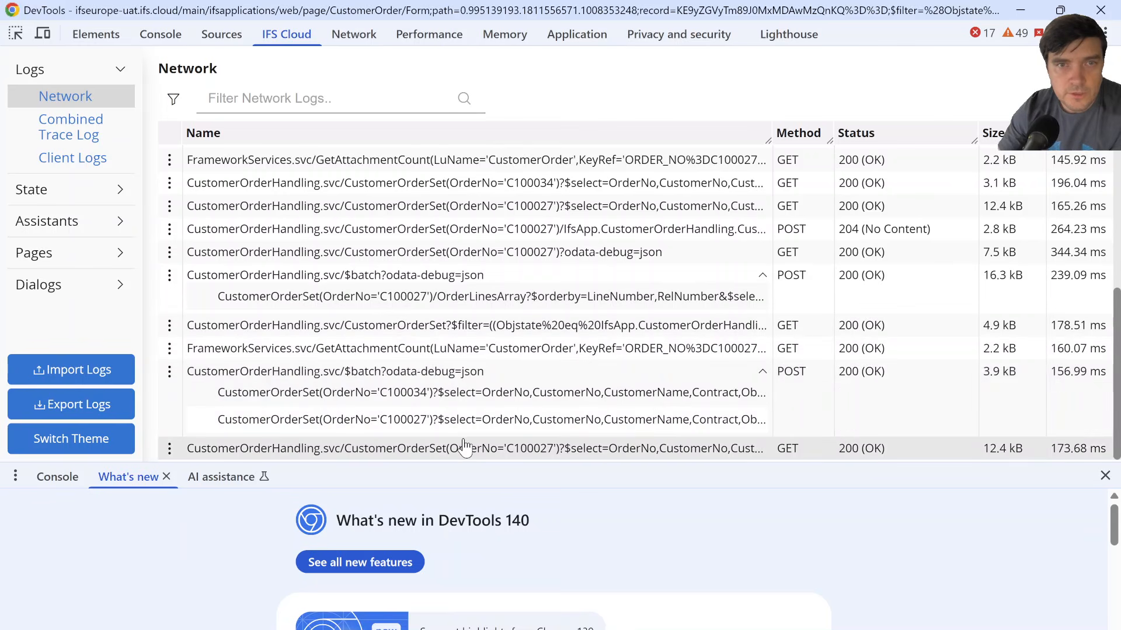
pyautogui.scroll(10, 464, 448)
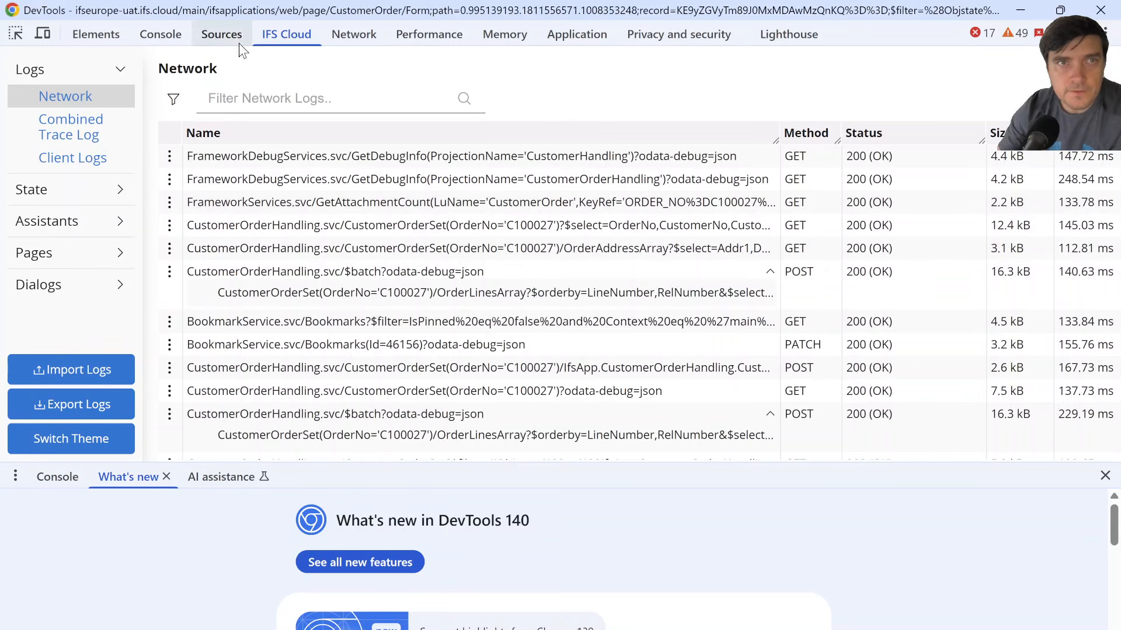
# Switch to the browser's own network log, clear its recorded requests and minimize DevTools
pyautogui.click(350, 36)
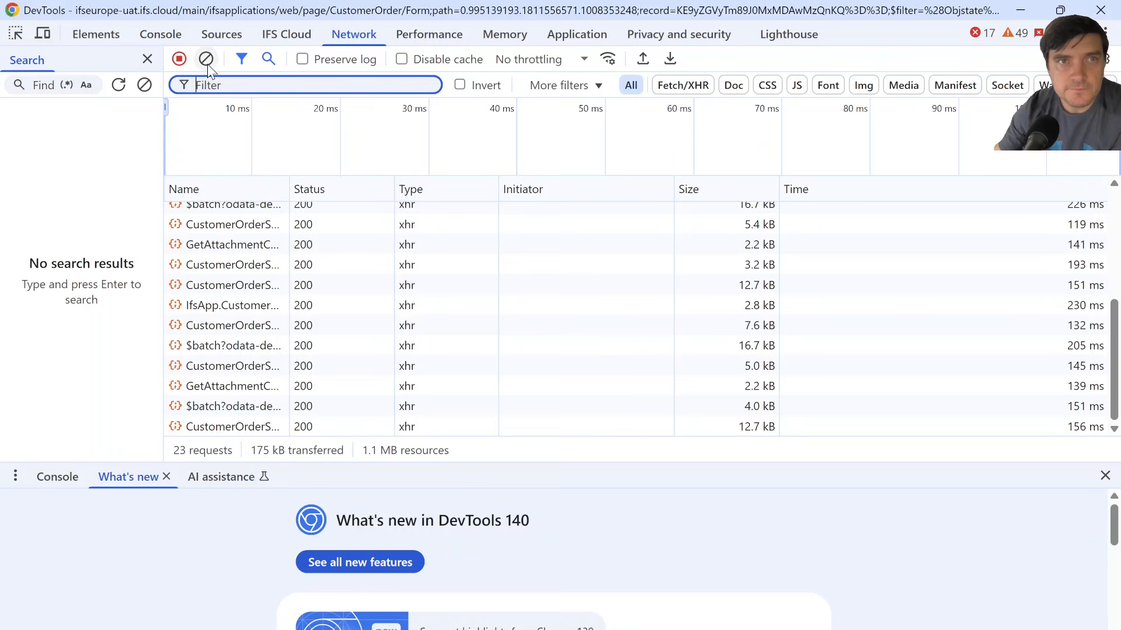
pyautogui.click(205, 59)
pyautogui.click(1020, 10)
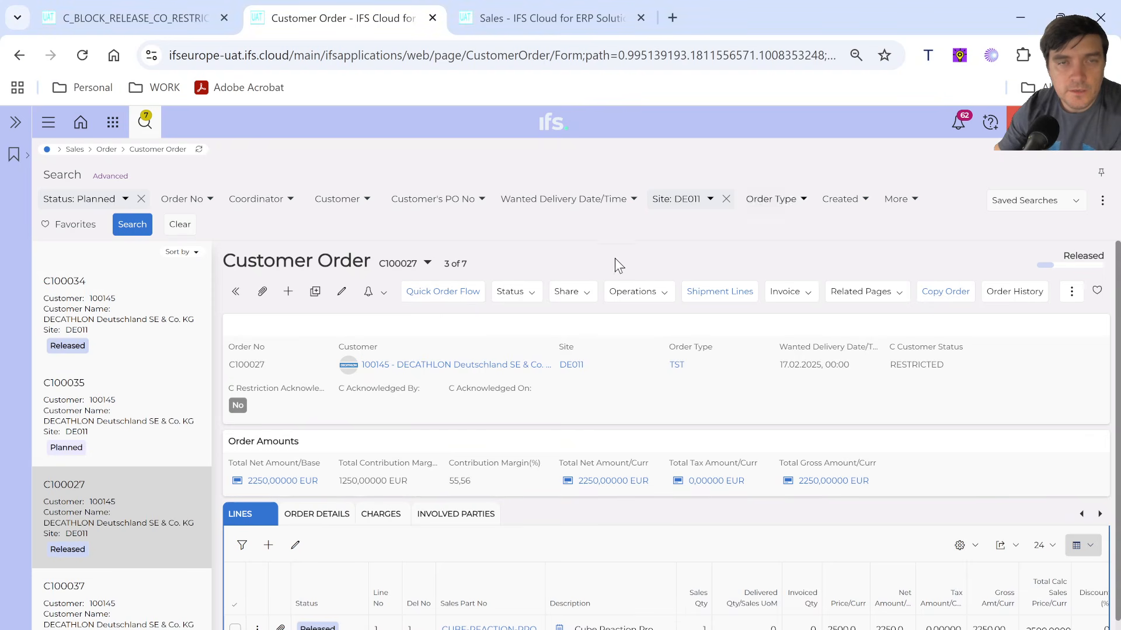
# Check the planned customer orders further down the list and open the one for the NOT RESTRICTED customer test WF
pyautogui.click(109, 561)
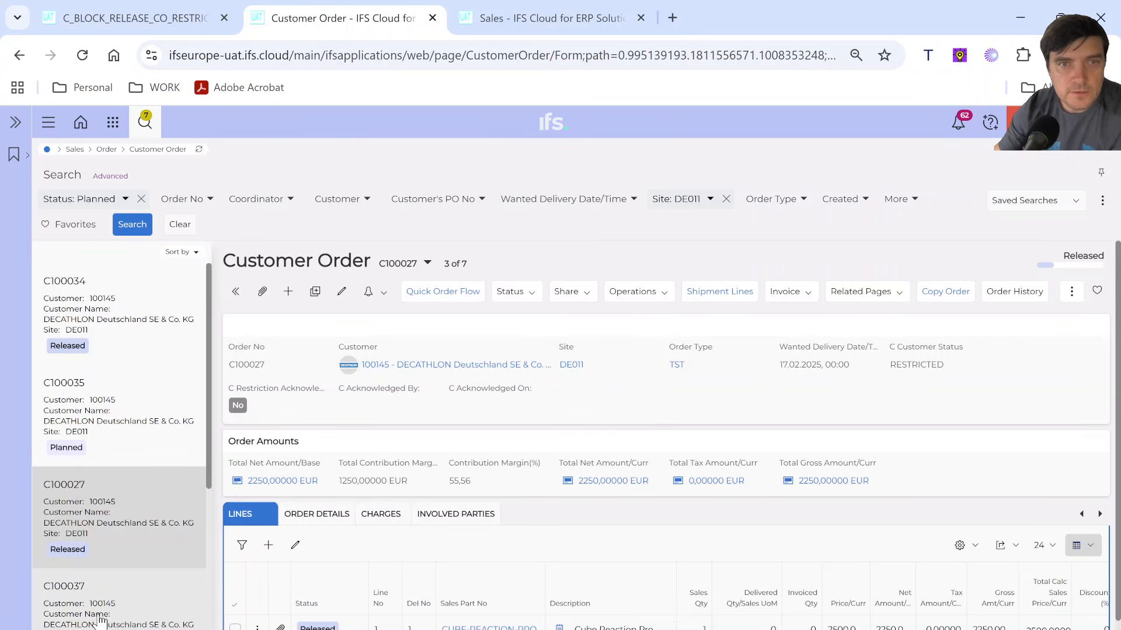
pyautogui.click(101, 621)
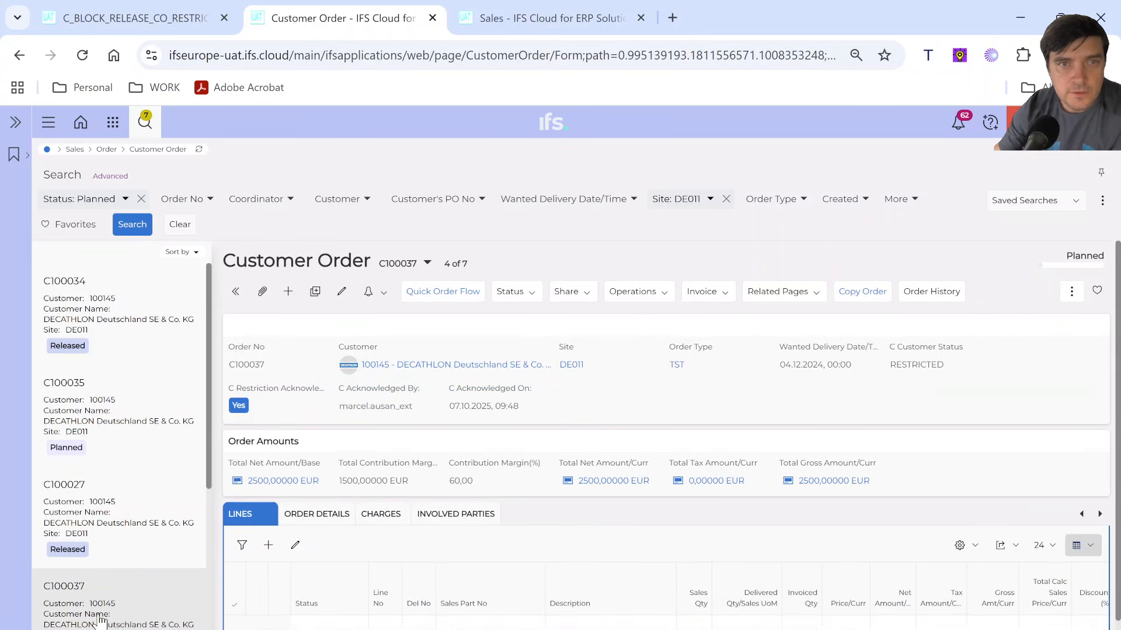
pyautogui.scroll(-3, 100, 607)
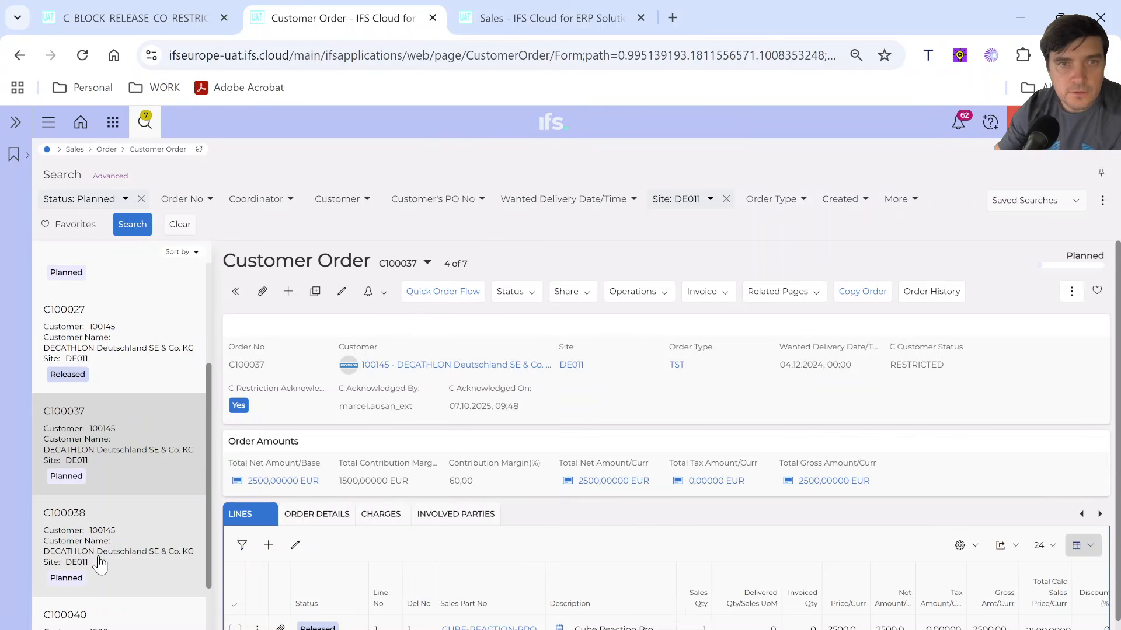
pyautogui.click(100, 564)
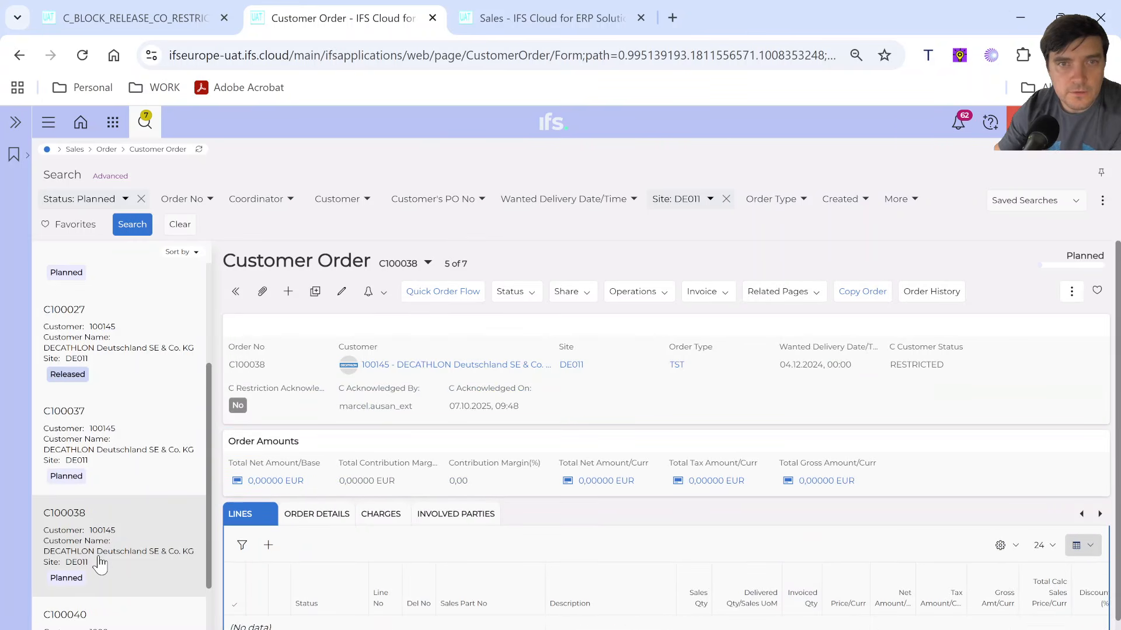
pyautogui.click(109, 625)
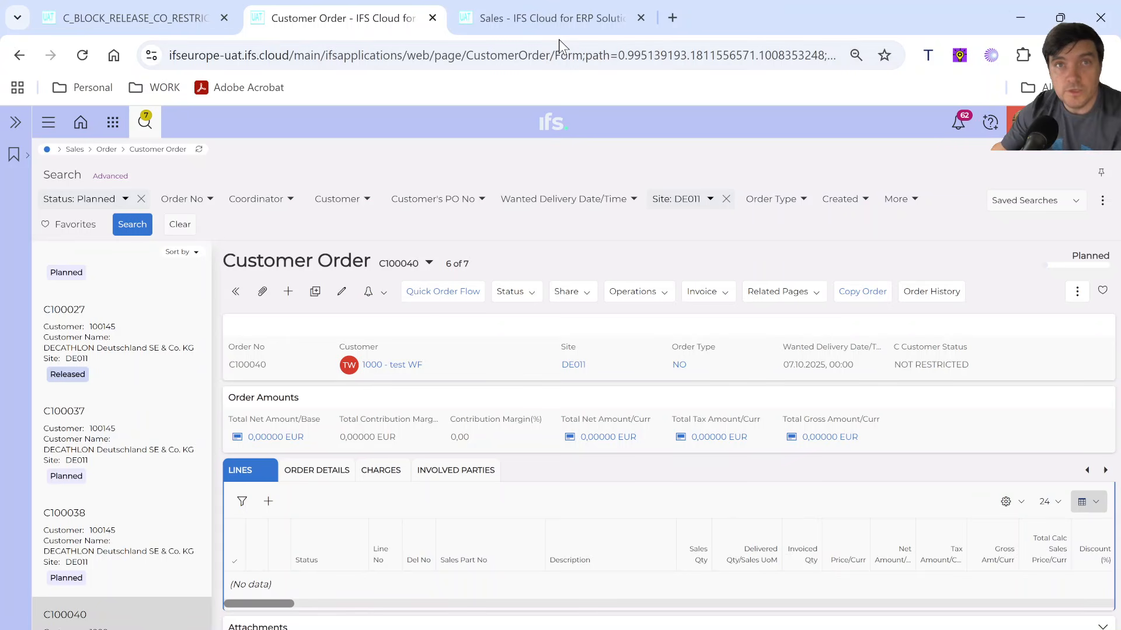
# Bring DevTools back, clear the requests recorded while browsing the orders and minimize it again
pyautogui.press('F12')
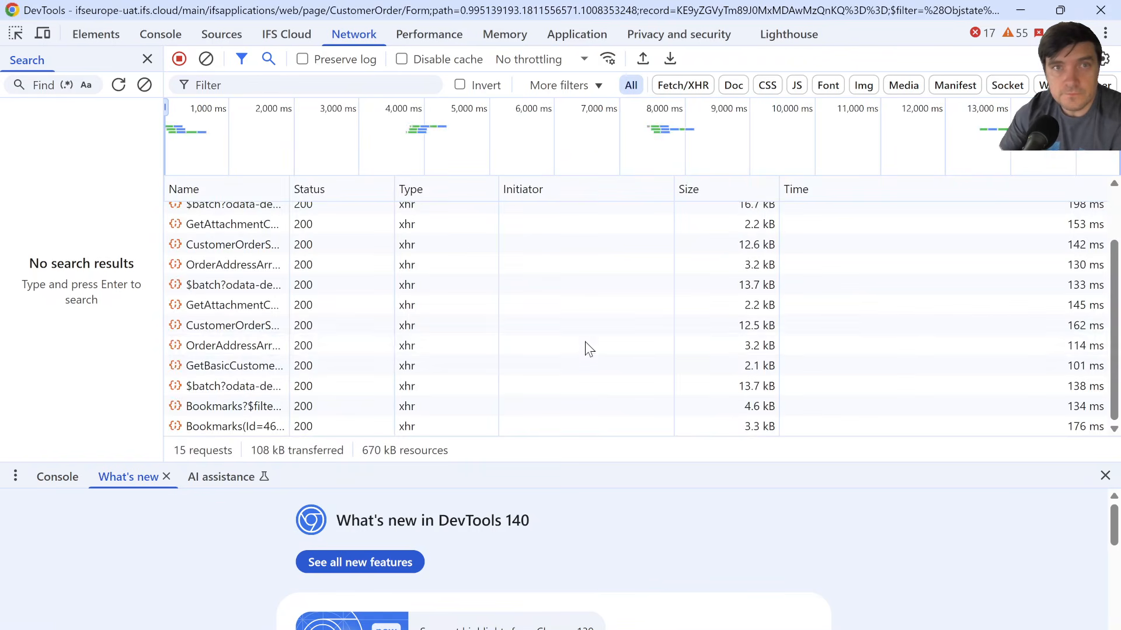
pyautogui.click(206, 59)
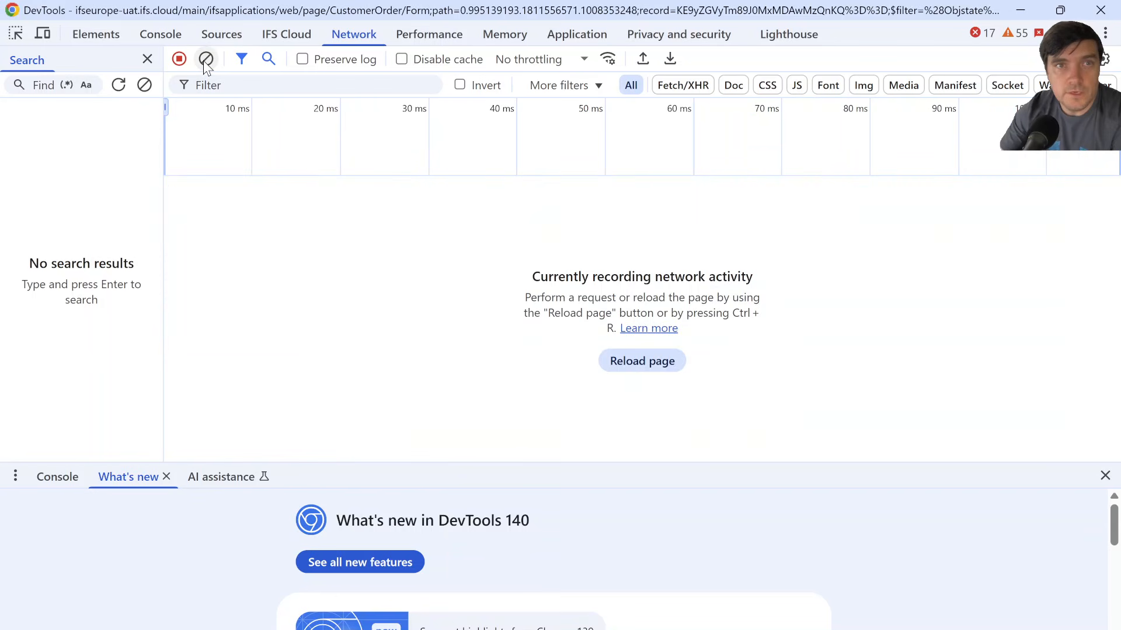
pyautogui.click(1020, 10)
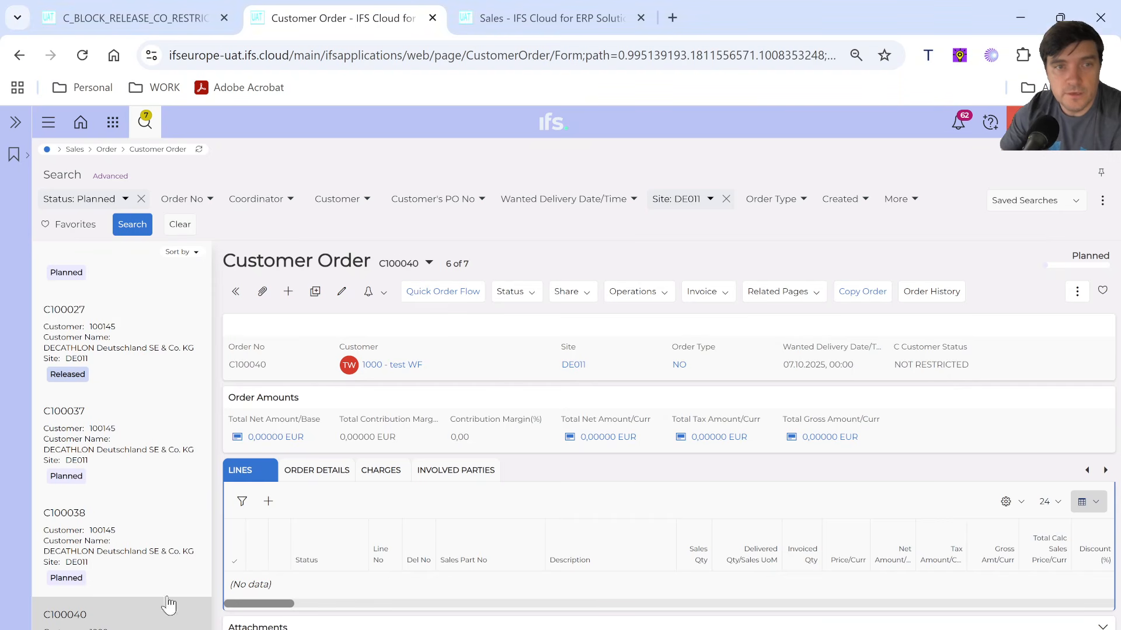
# Release the open customer order of test WF and confirm the release
pyautogui.scroll(-2, 169, 606)
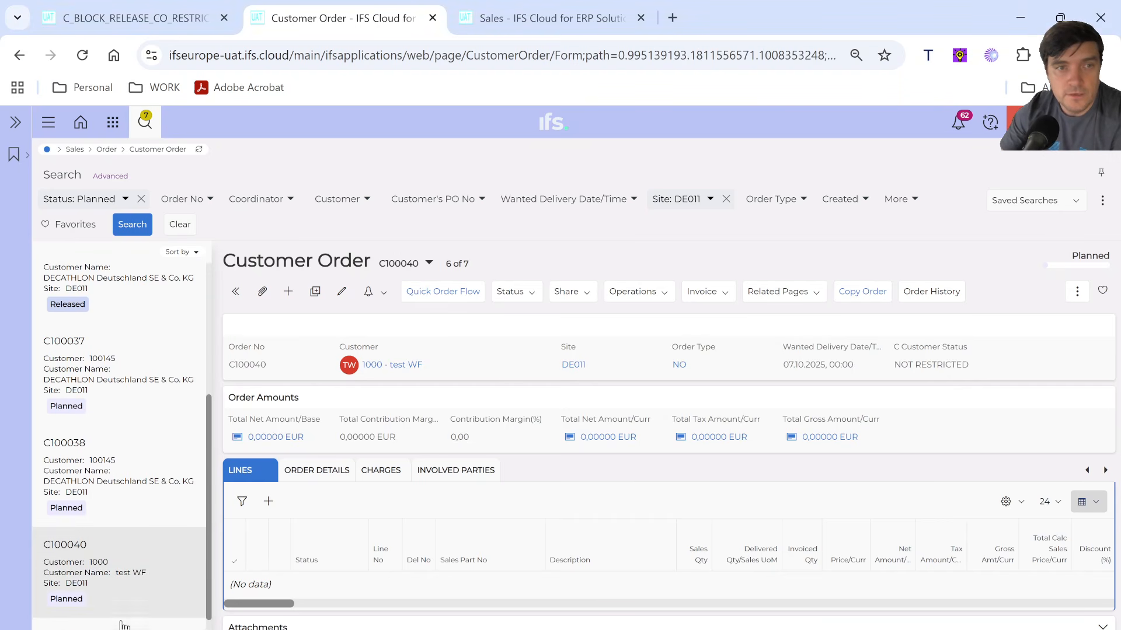
pyautogui.click(506, 292)
pyautogui.click(513, 311)
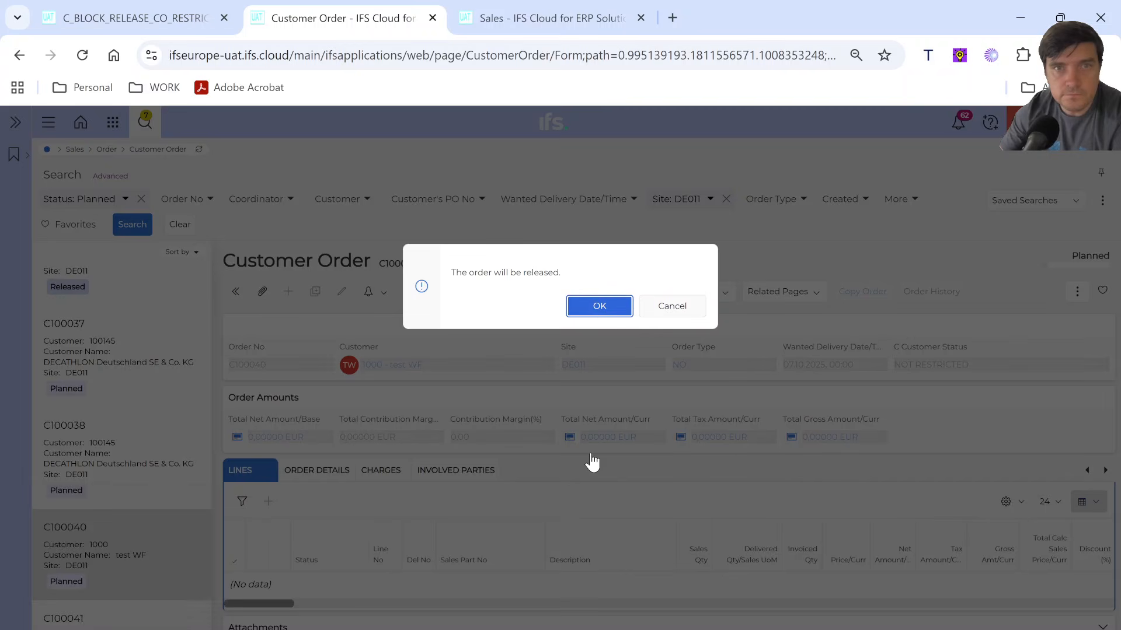
pyautogui.press('Return')
# Widen the name column of the recorded requests in DevTools to read them, and show the IFS Cloud network log
pyautogui.press('F12')
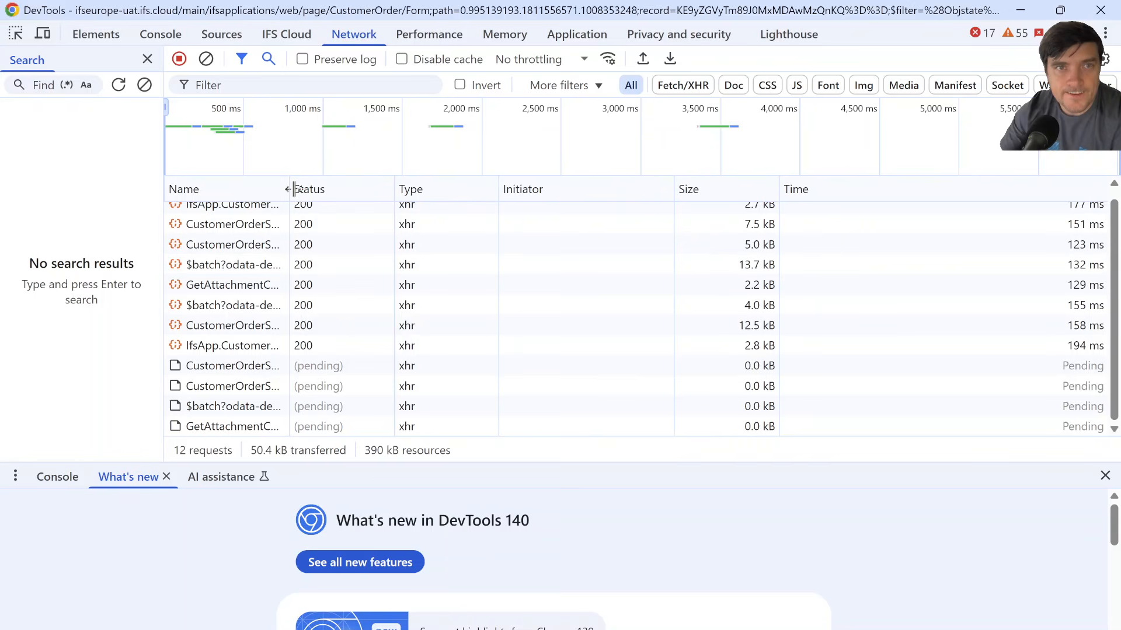
pyautogui.moveTo(365, 188); pyautogui.dragTo(696, 172)
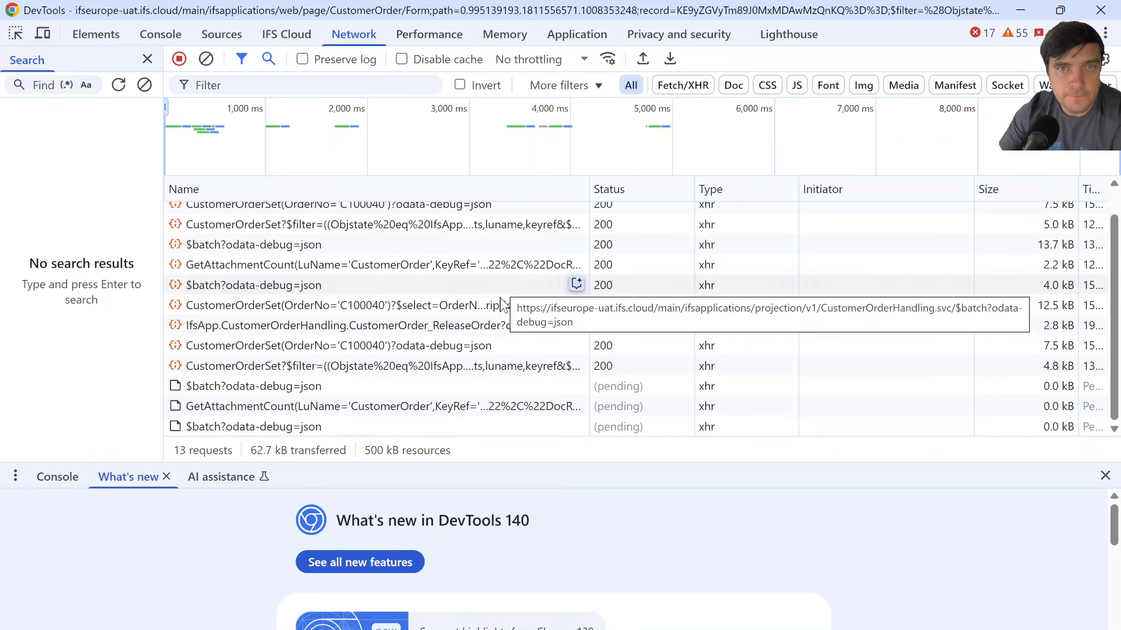
pyautogui.scroll(1, 490, 379)
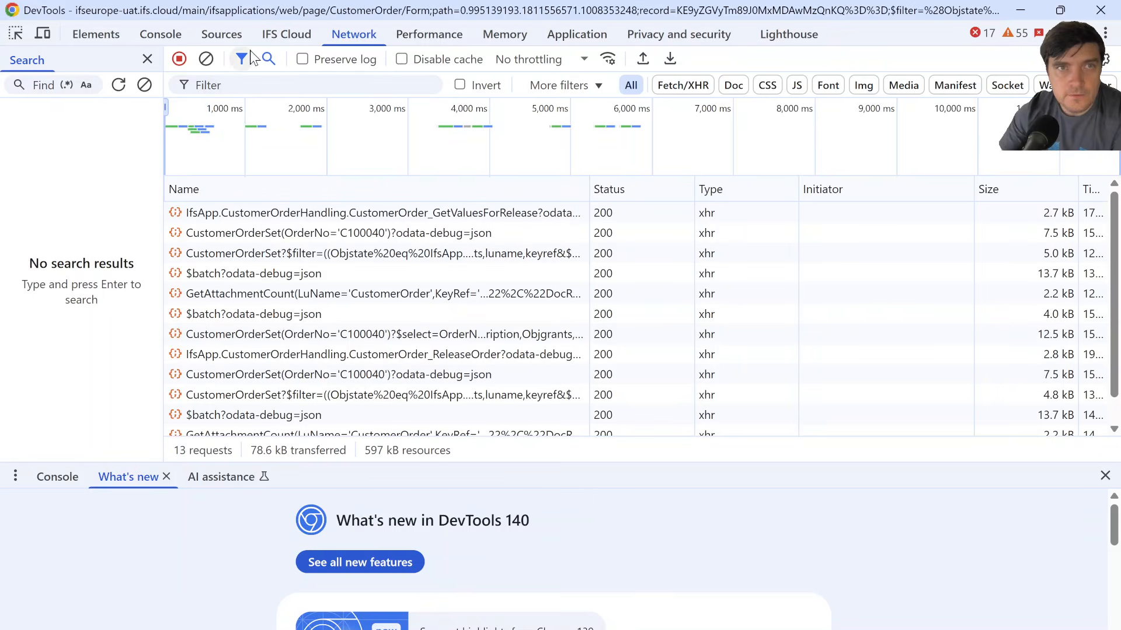
pyautogui.click(279, 36)
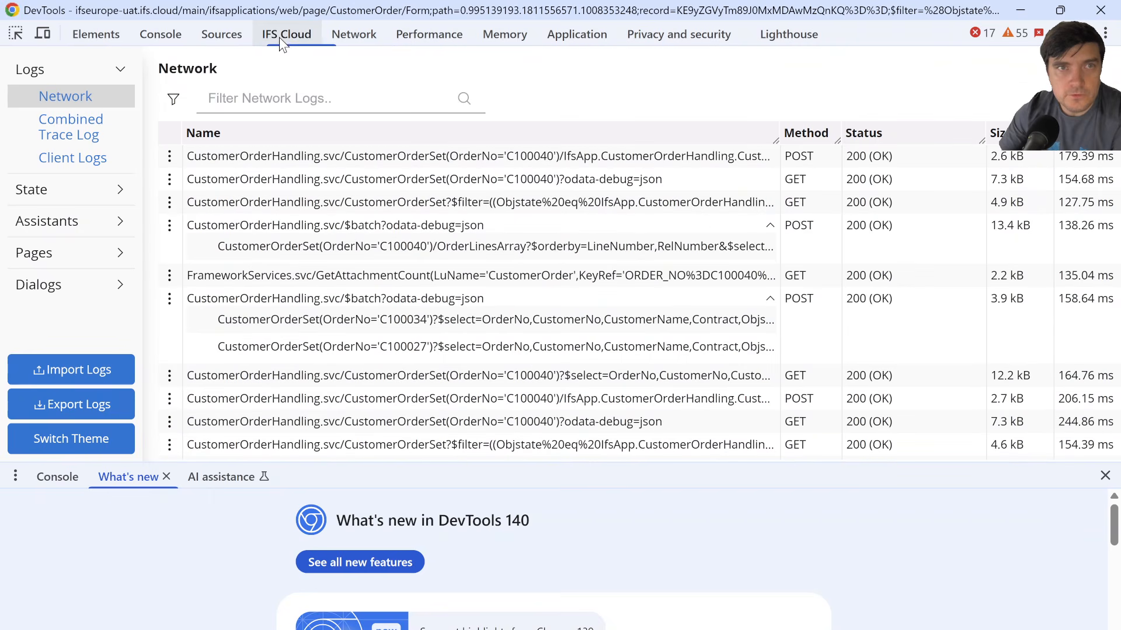
pyautogui.click(70, 100)
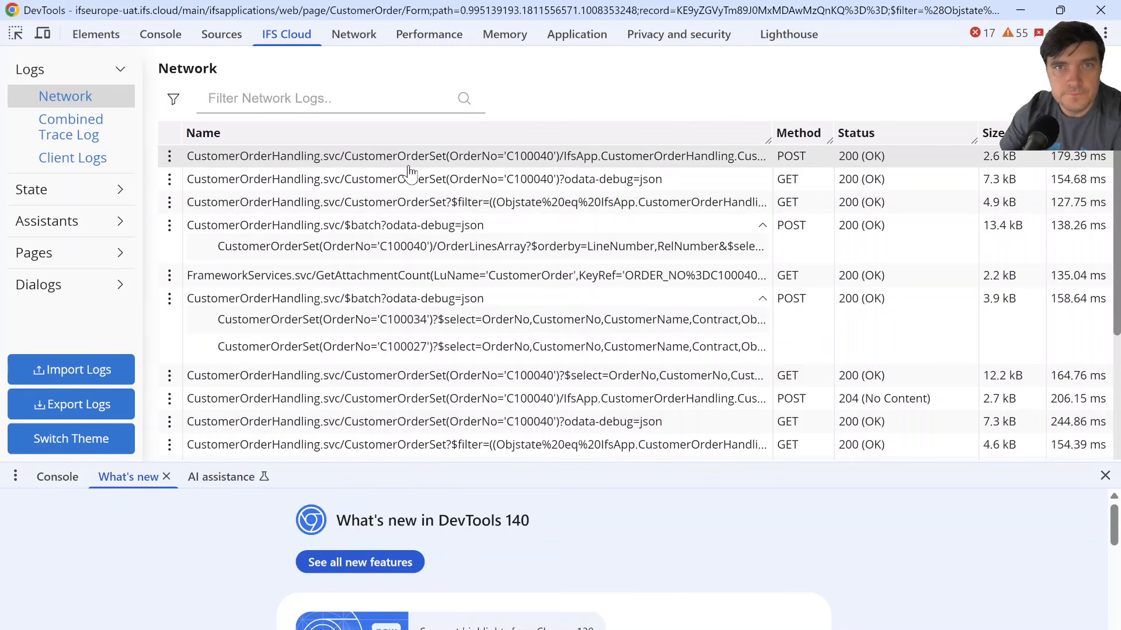
# View the details of the first CustomerOrderHandling POST request in the log and close them
pyautogui.click(601, 159)
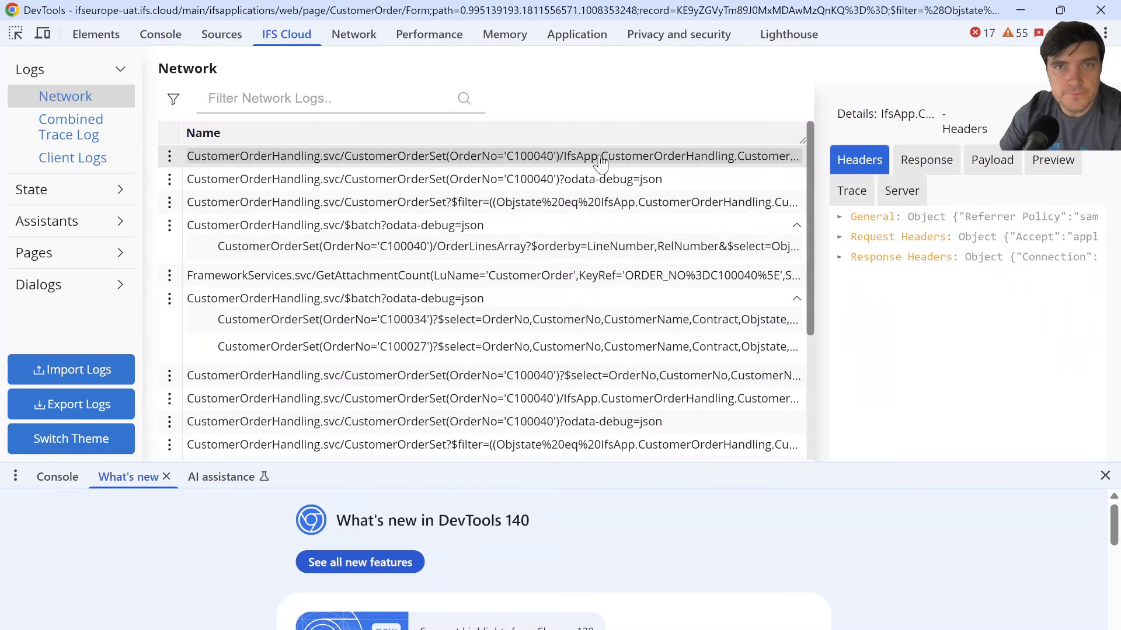
pyautogui.tripleClick(642, 158)
pyautogui.click(759, 164)
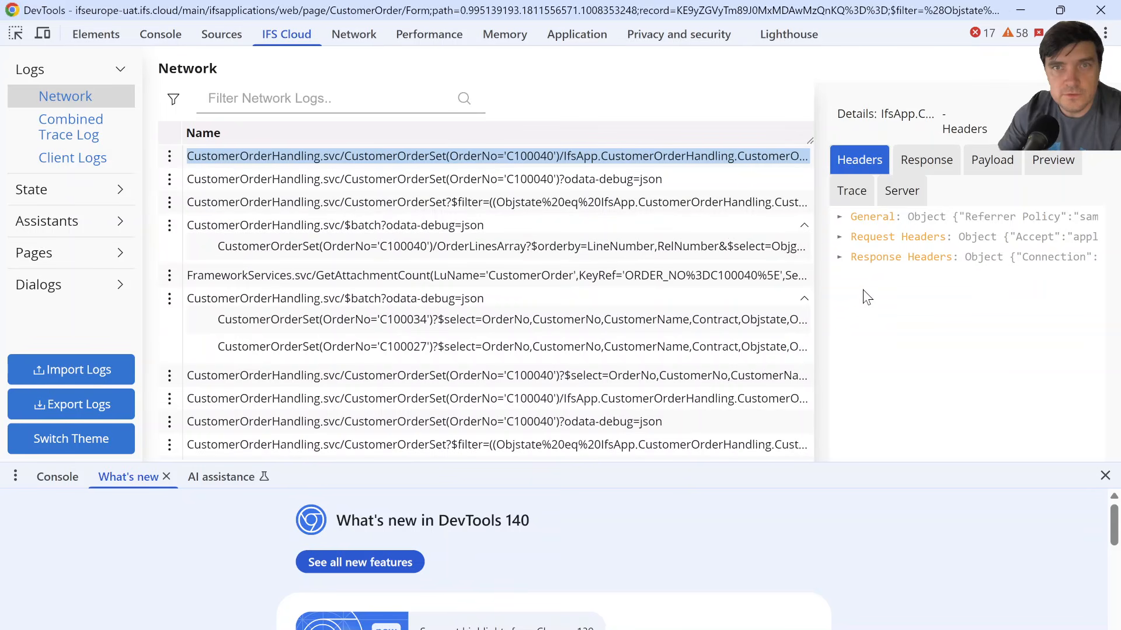
pyautogui.press('Escape')
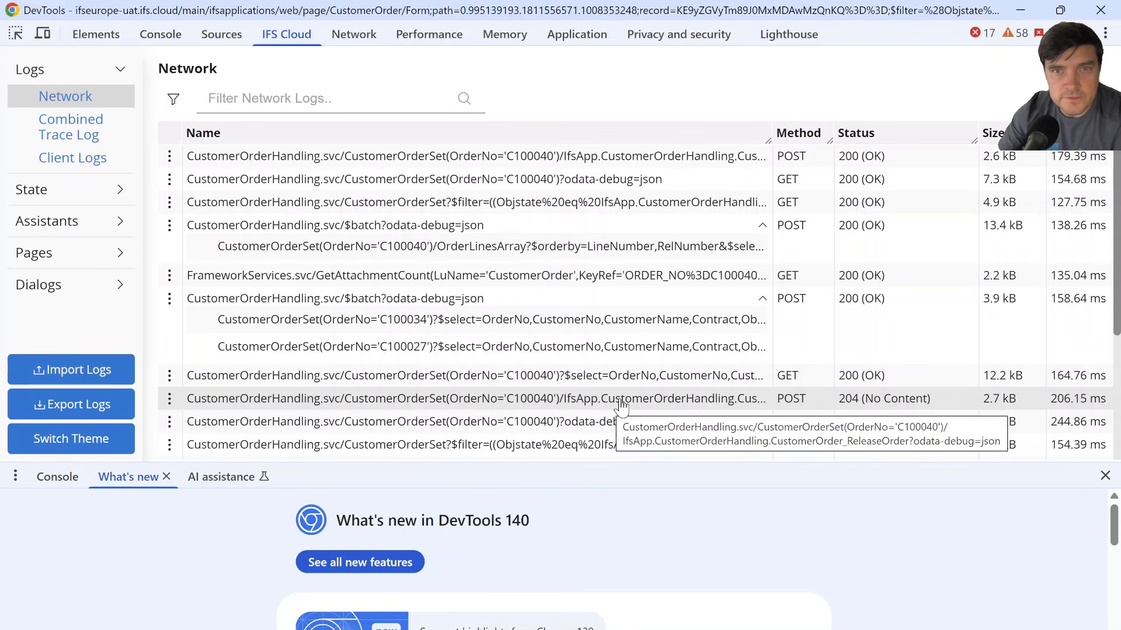
# Open the CustomerOrder_ReleaseOrder request, read through its request headers in a widened details pane and collapse them
pyautogui.click(608, 408)
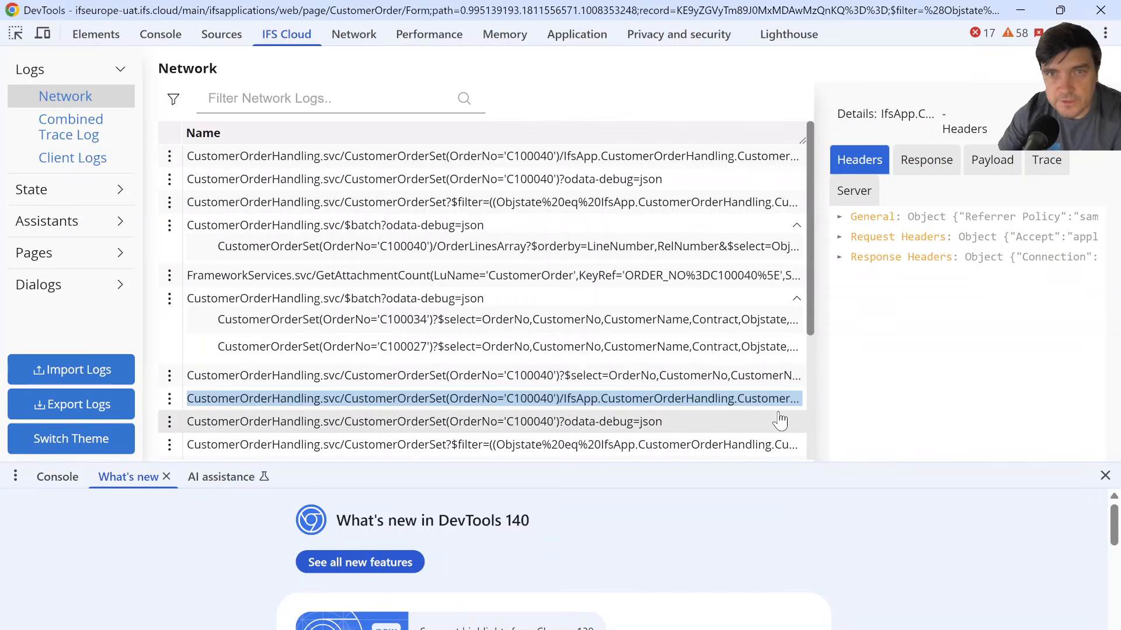
pyautogui.click(840, 237)
pyautogui.scroll(-10, 977, 336)
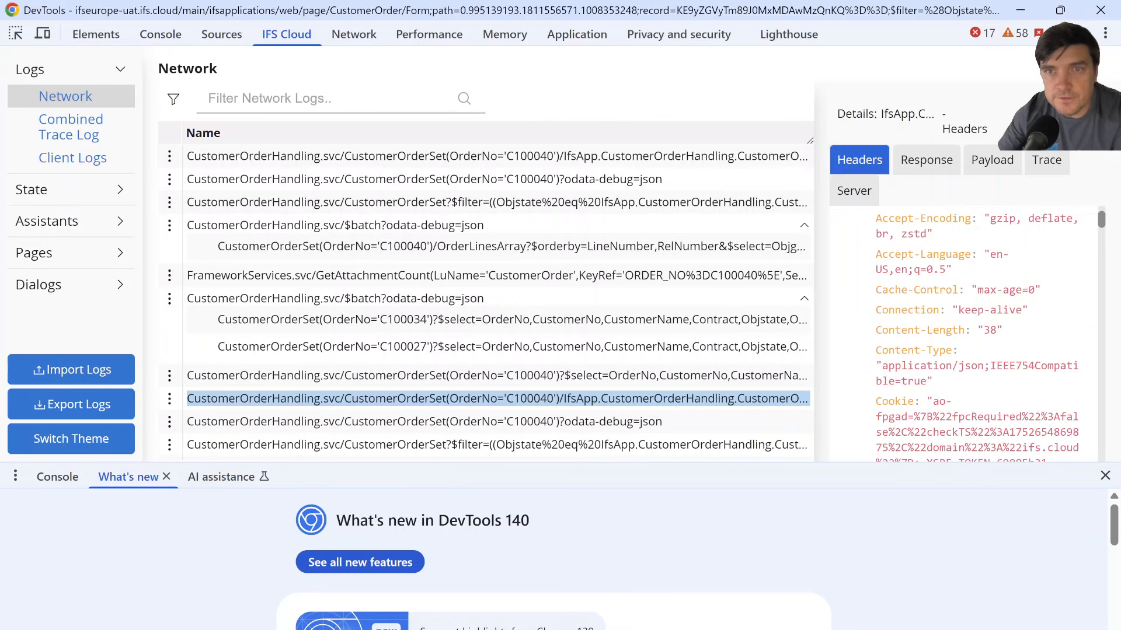
pyautogui.scroll(-5, 977, 336)
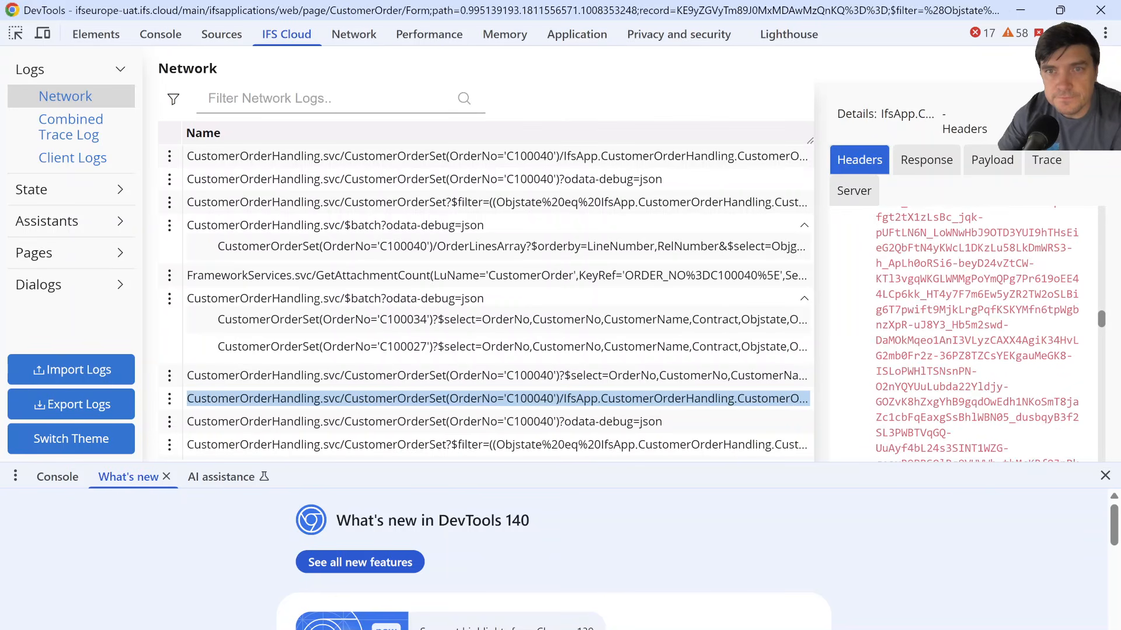
pyautogui.moveTo(817, 335); pyautogui.dragTo(578, 327)
pyautogui.scroll(15, 858, 300)
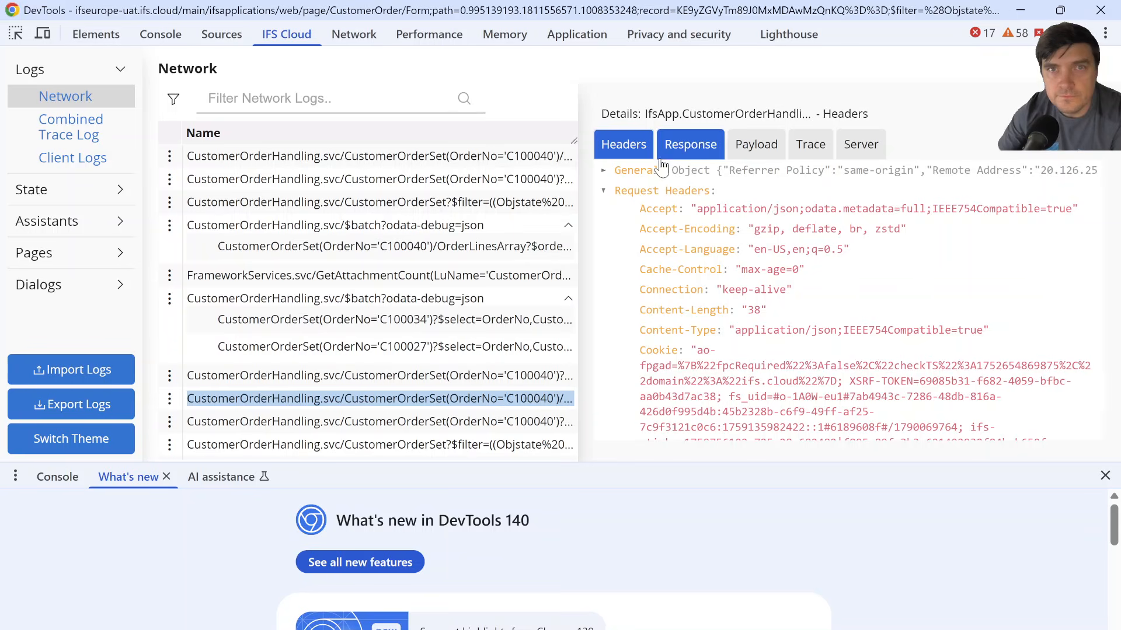
pyautogui.click(601, 190)
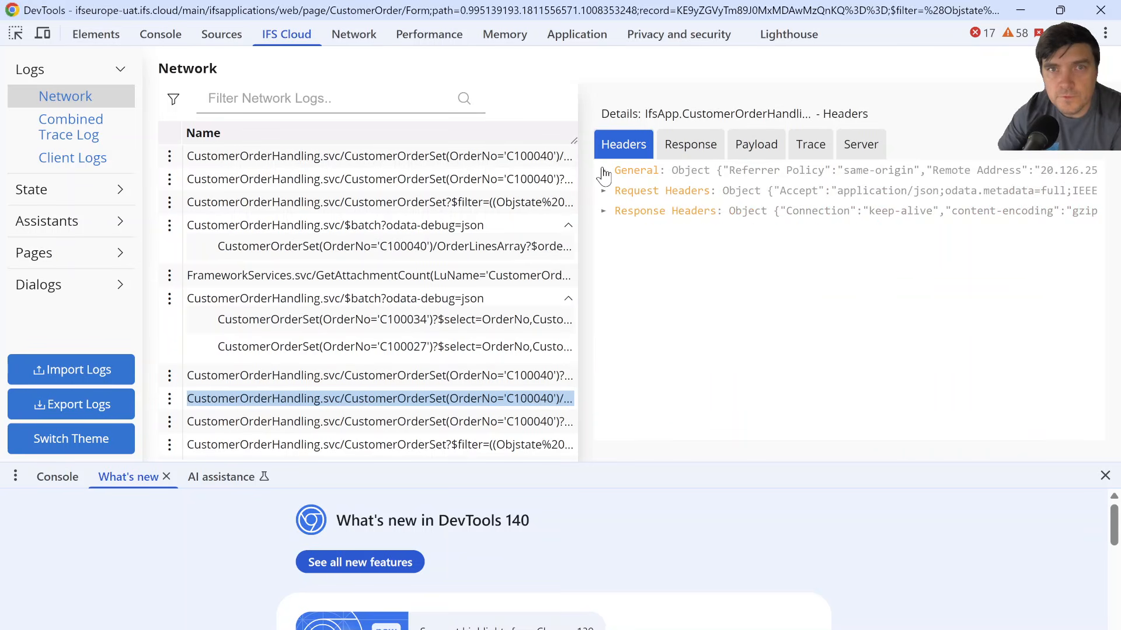
# Expand the request's General details and highlight CustomerOrderHandling and CustomerOrder_ReleaseOrder in the request URL
pyautogui.click(604, 171)
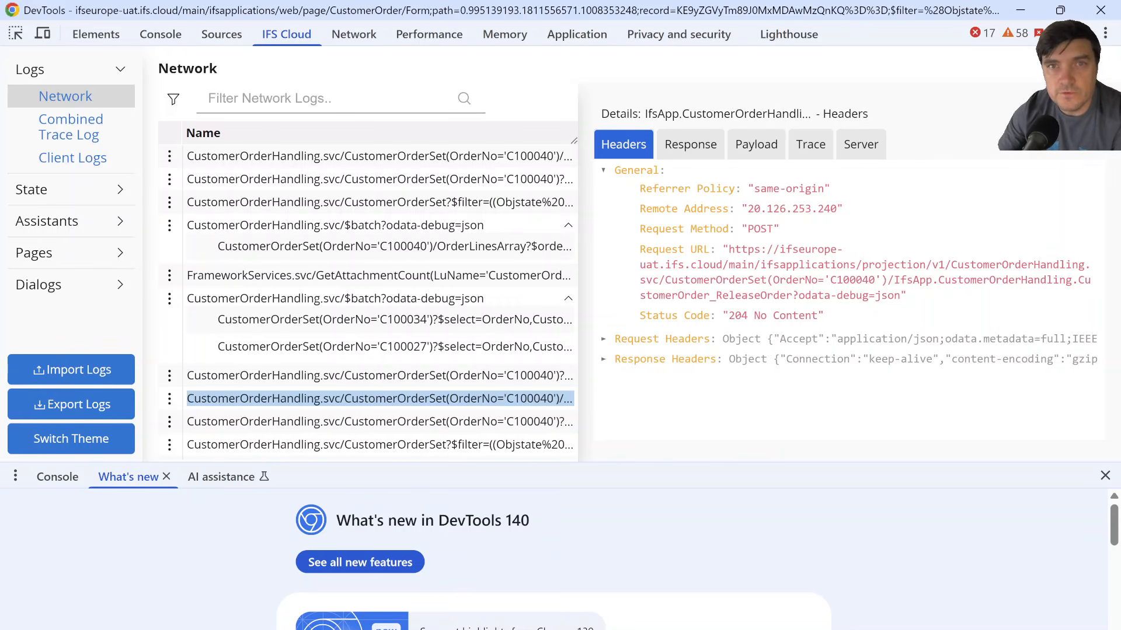
pyautogui.moveTo(951, 265); pyautogui.dragTo(652, 280)
pyautogui.click(652, 280)
pyautogui.moveTo(938, 280); pyautogui.dragTo(1060, 280)
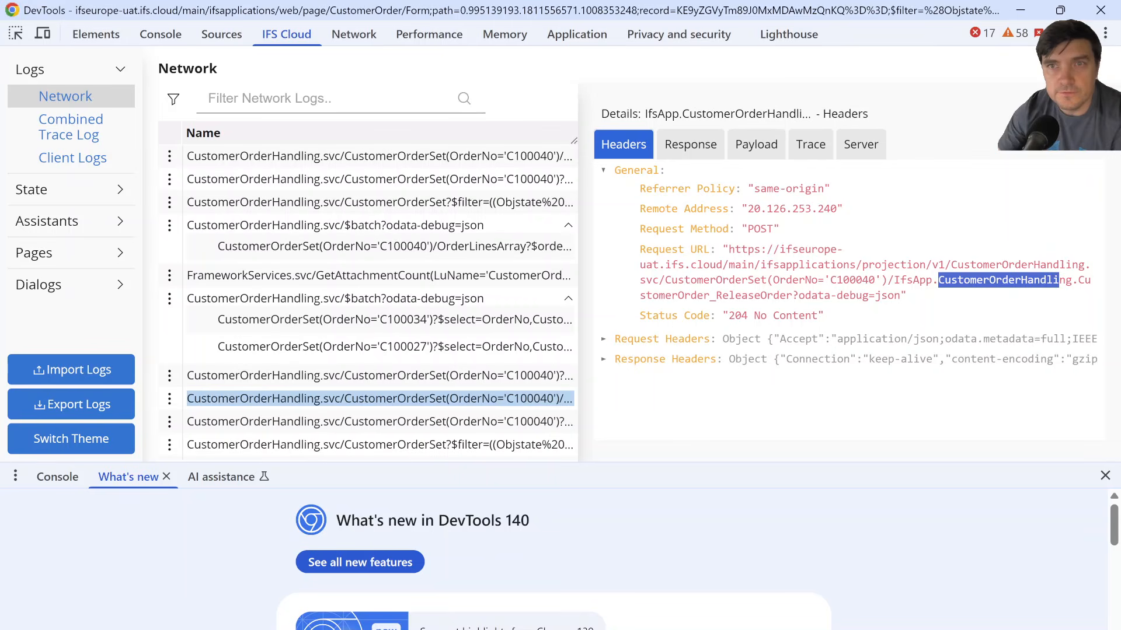
pyautogui.moveTo(640, 295); pyautogui.dragTo(792, 296)
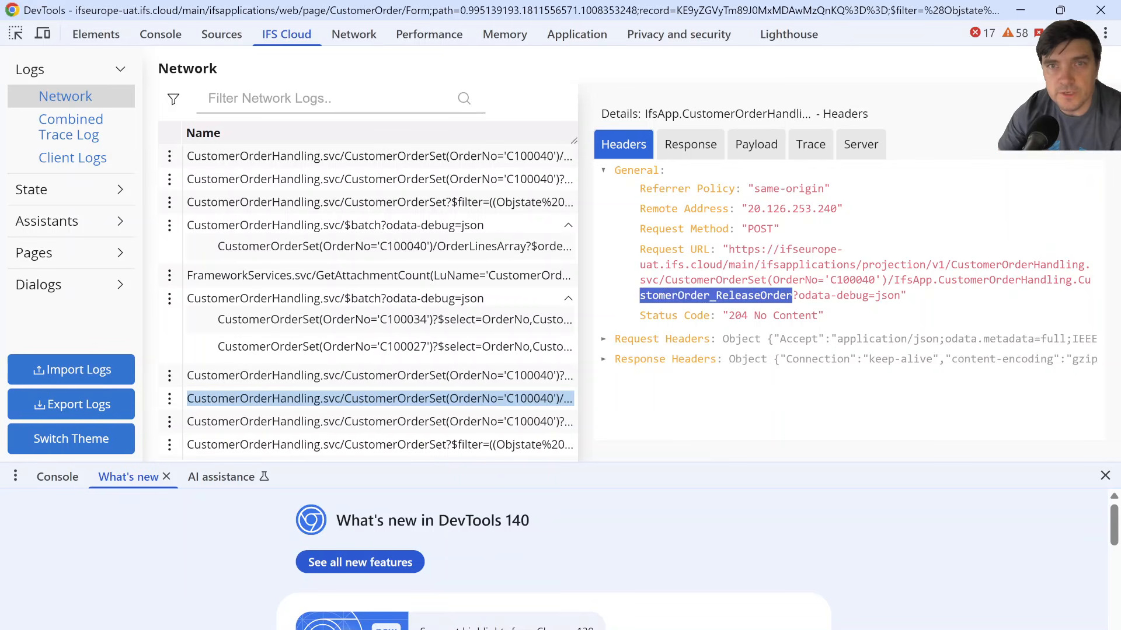
# Return to the C_BLOCK_RELEASE_CO_RESTRICTED workflow and start a new projection action configuration on the CustomerOrderHandling projection
pyautogui.click(1020, 10)
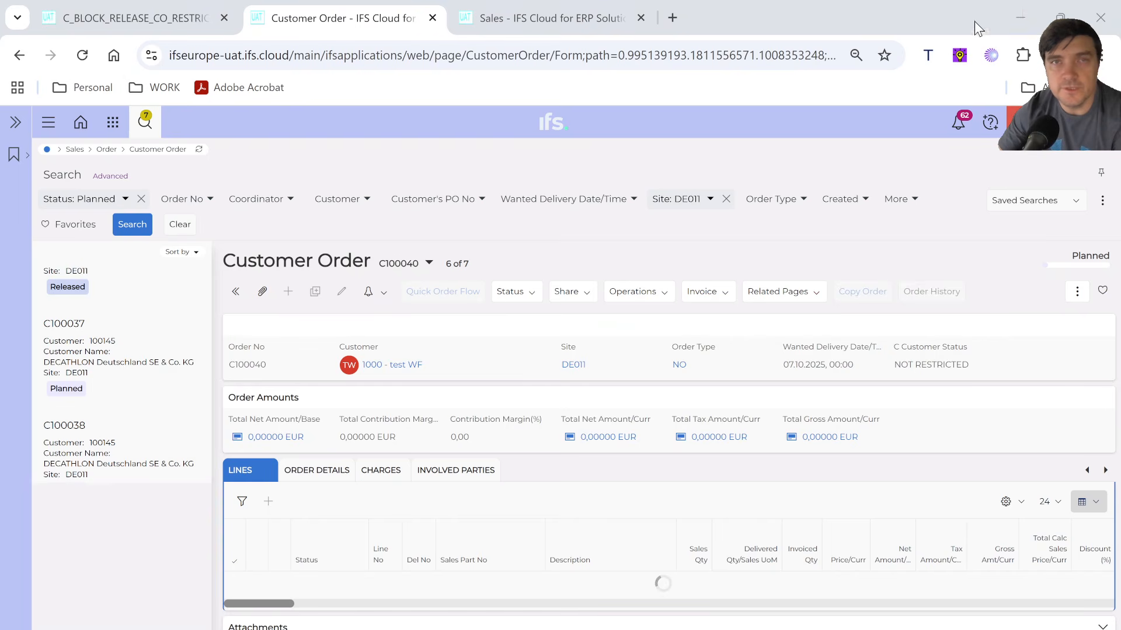
pyautogui.click(111, 9)
pyautogui.click(289, 352)
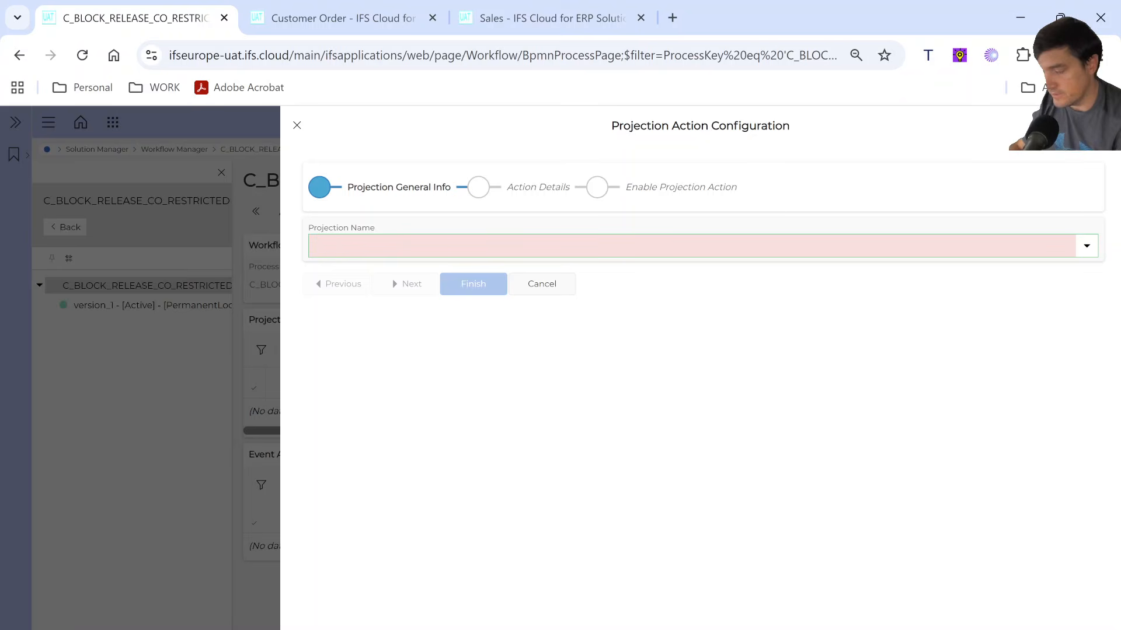
pyautogui.write('CustomerOrde')
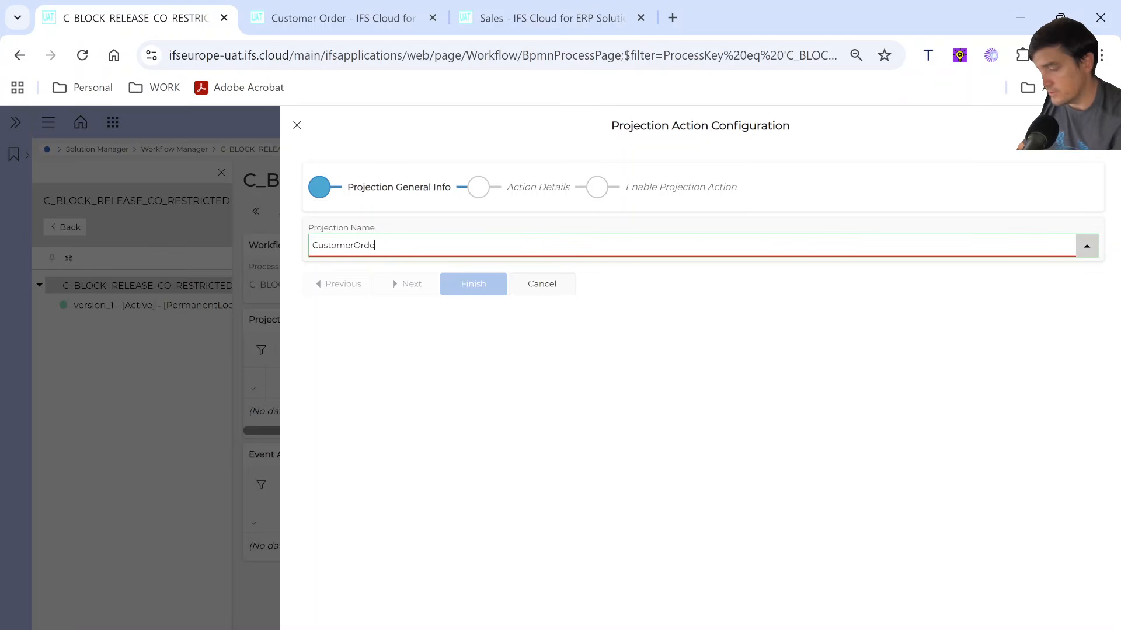
pyautogui.write('rH')
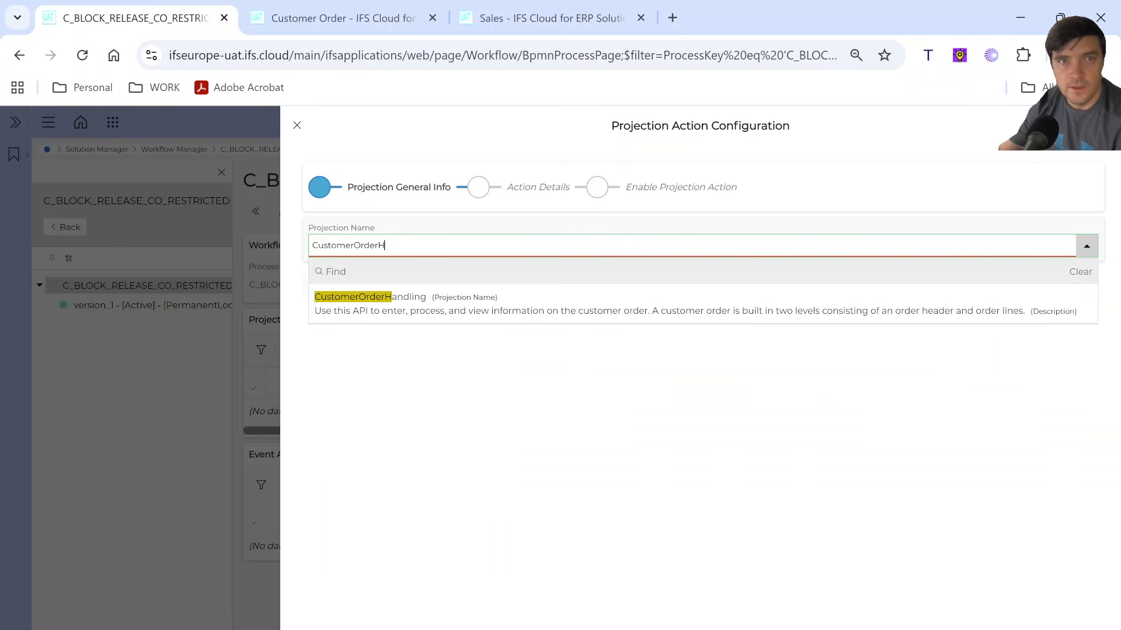
pyautogui.click(363, 307)
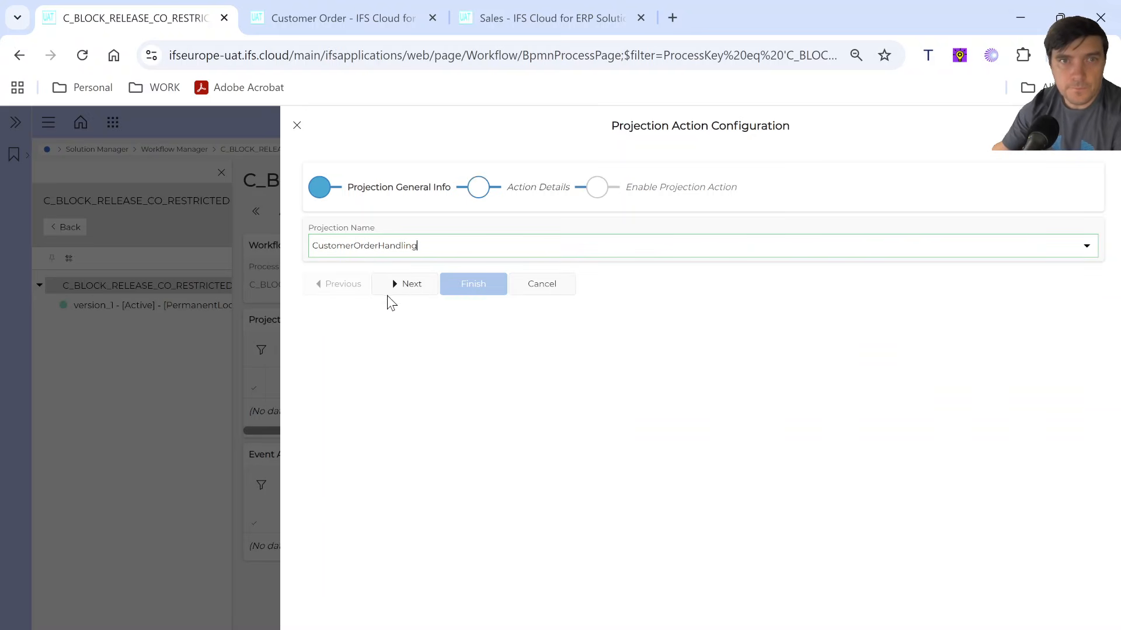
pyautogui.click(403, 285)
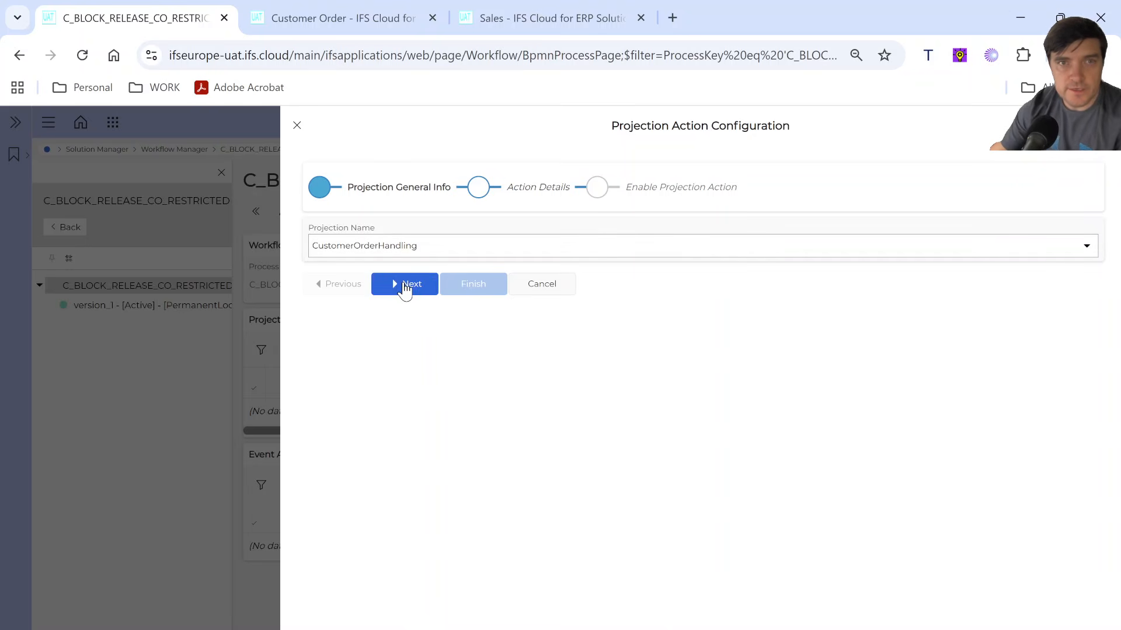
pyautogui.click(406, 286)
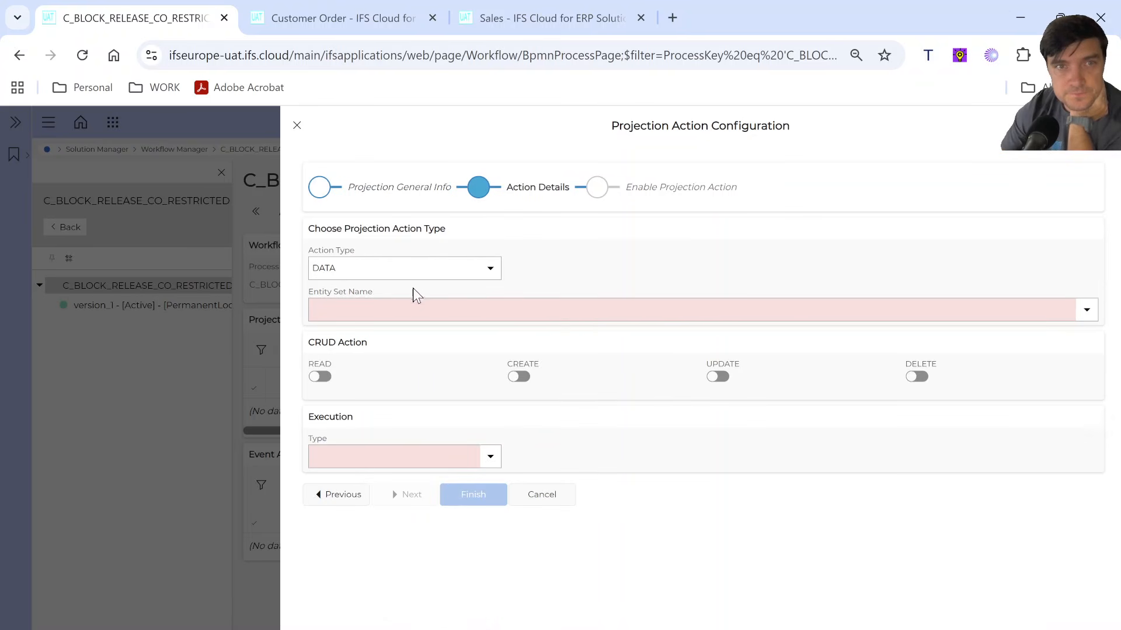
# Set the projection action type to CALL with CustomerOrder_ReleaseOrder(CustomerNo,Company):Void as the call name
pyautogui.click(487, 273)
pyautogui.click(349, 320)
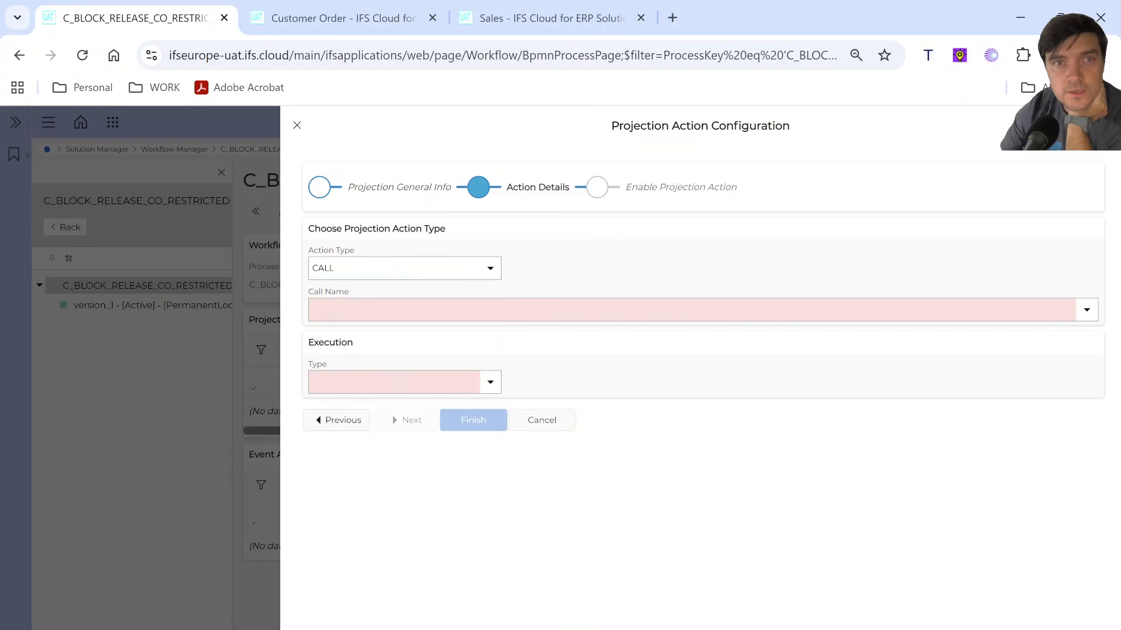
pyautogui.press('Tab')
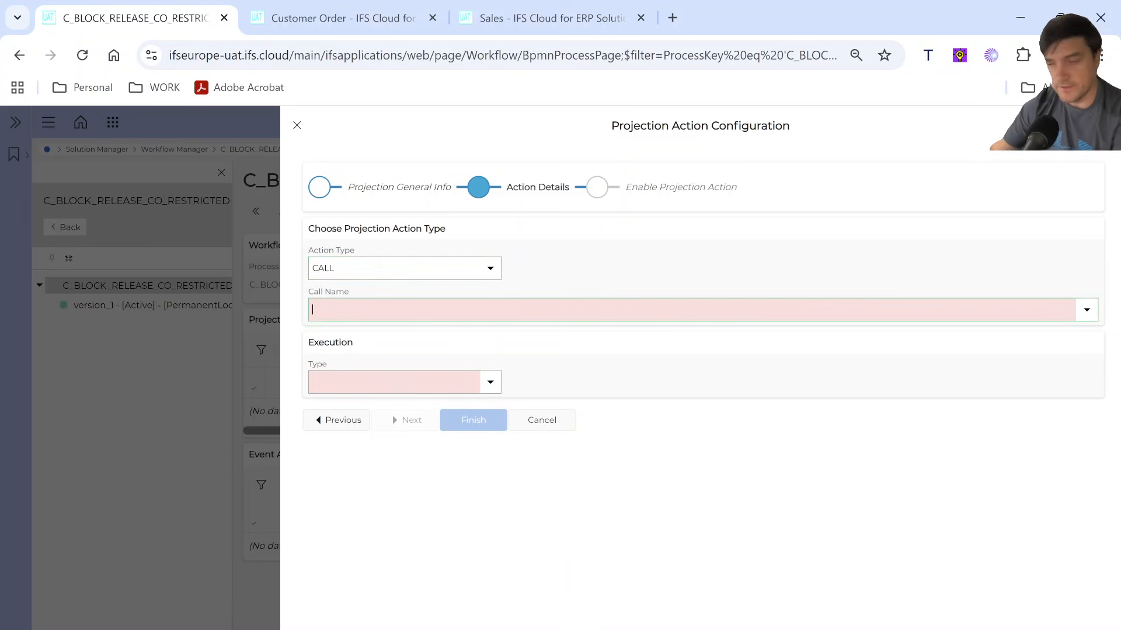
pyautogui.write('Custo')
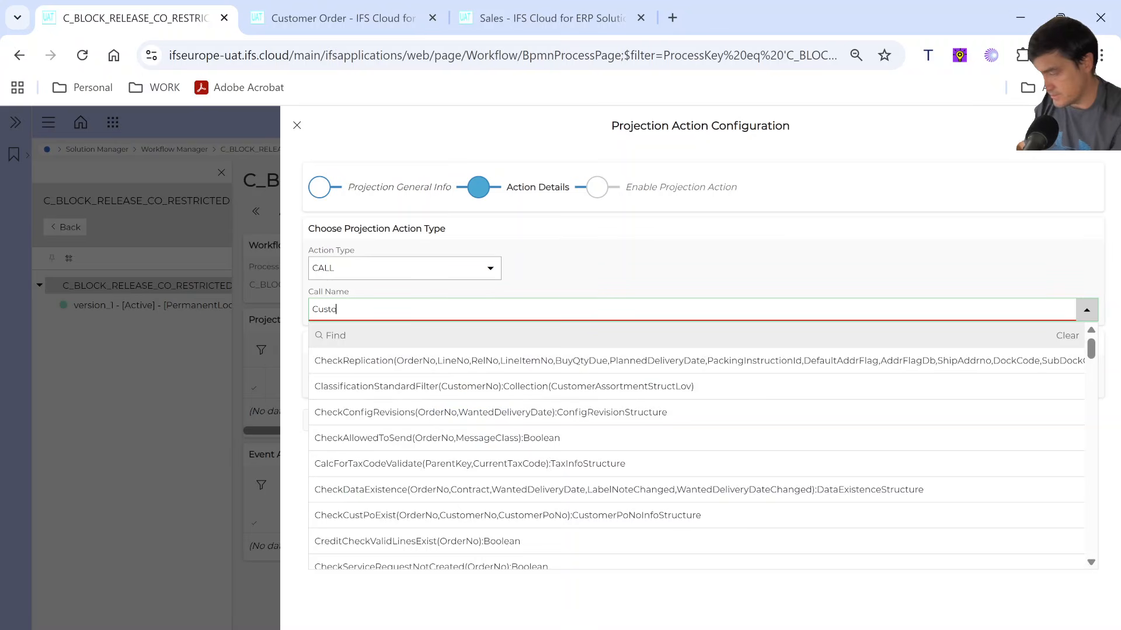
pyautogui.write('merOrder_')
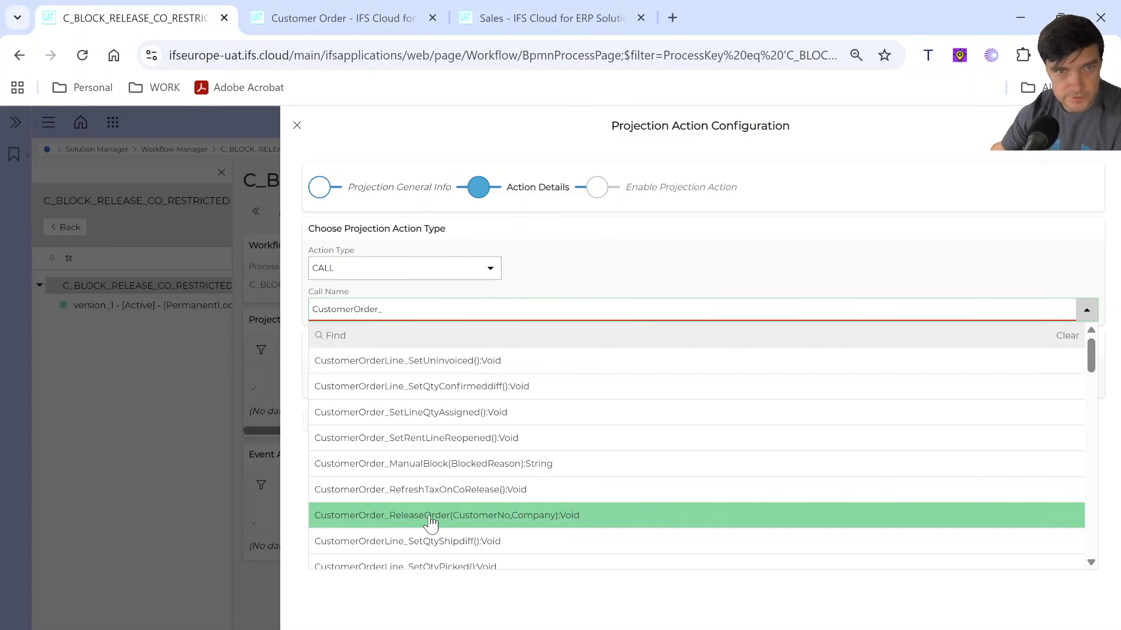
pyautogui.click(475, 517)
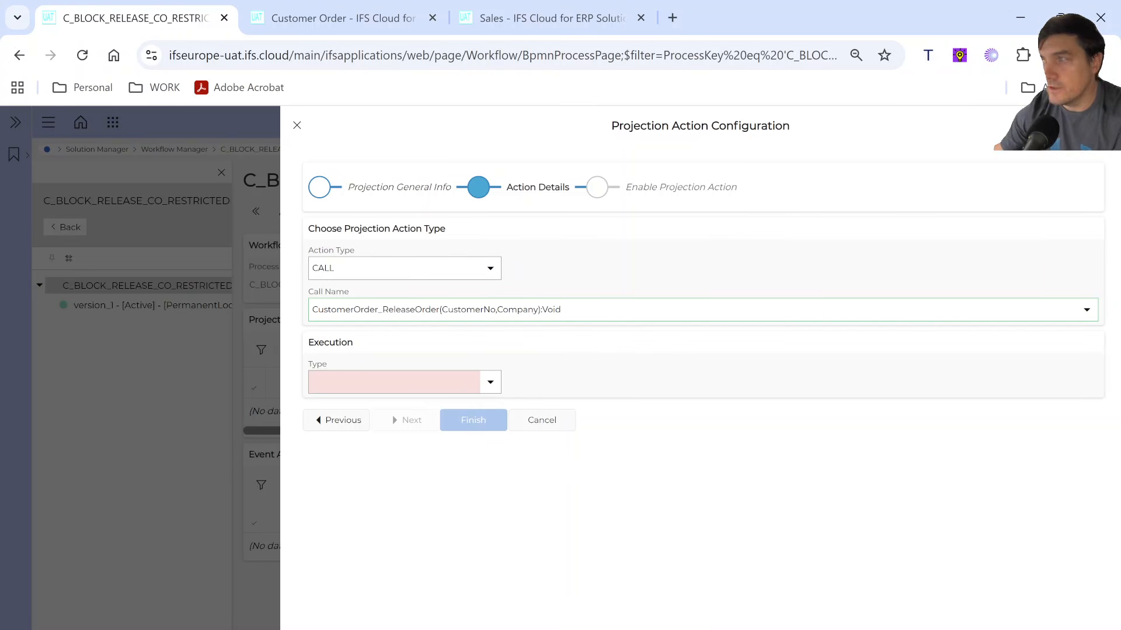
pyautogui.moveTo(488, 624)
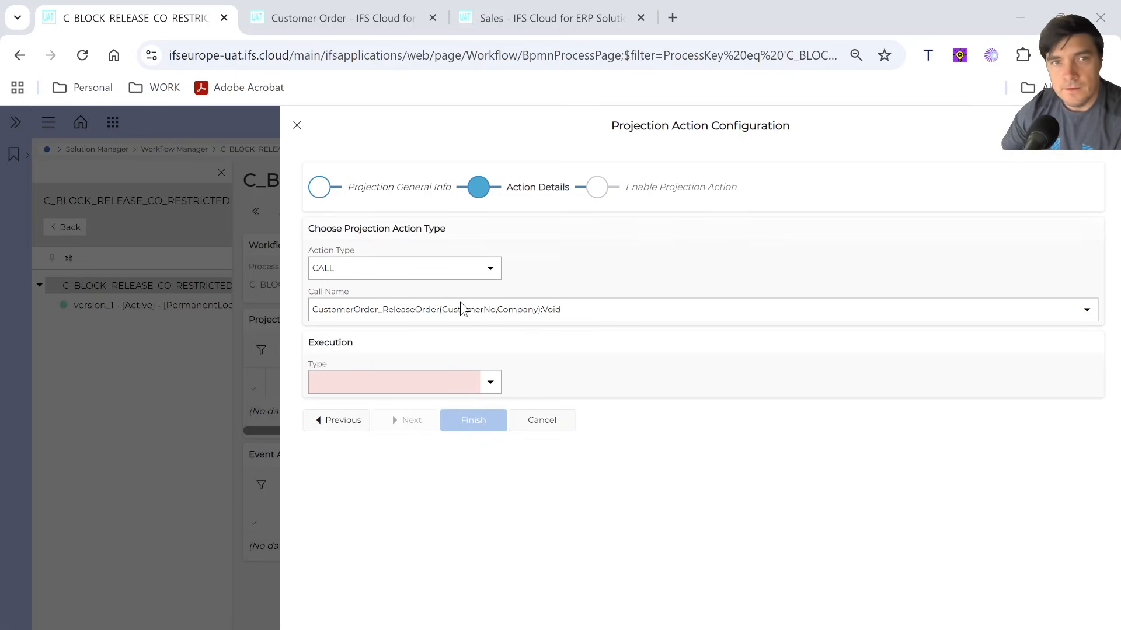
# Set the projection action's execution type to Validation and its timing to Before
pyautogui.click(491, 383)
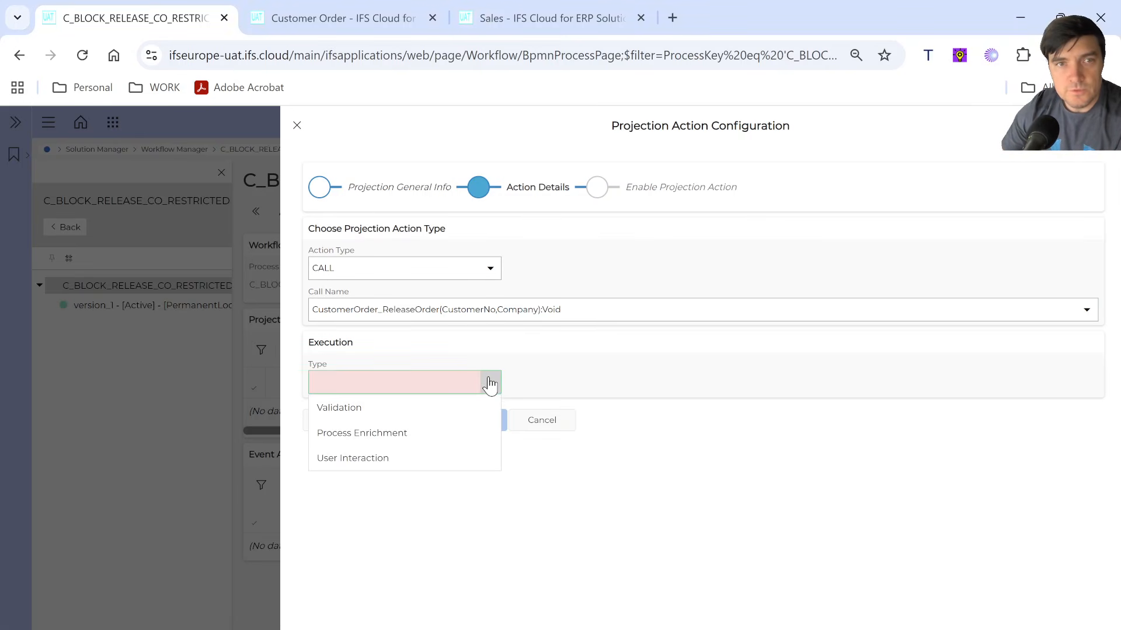
pyautogui.click(348, 409)
pyautogui.click(348, 409)
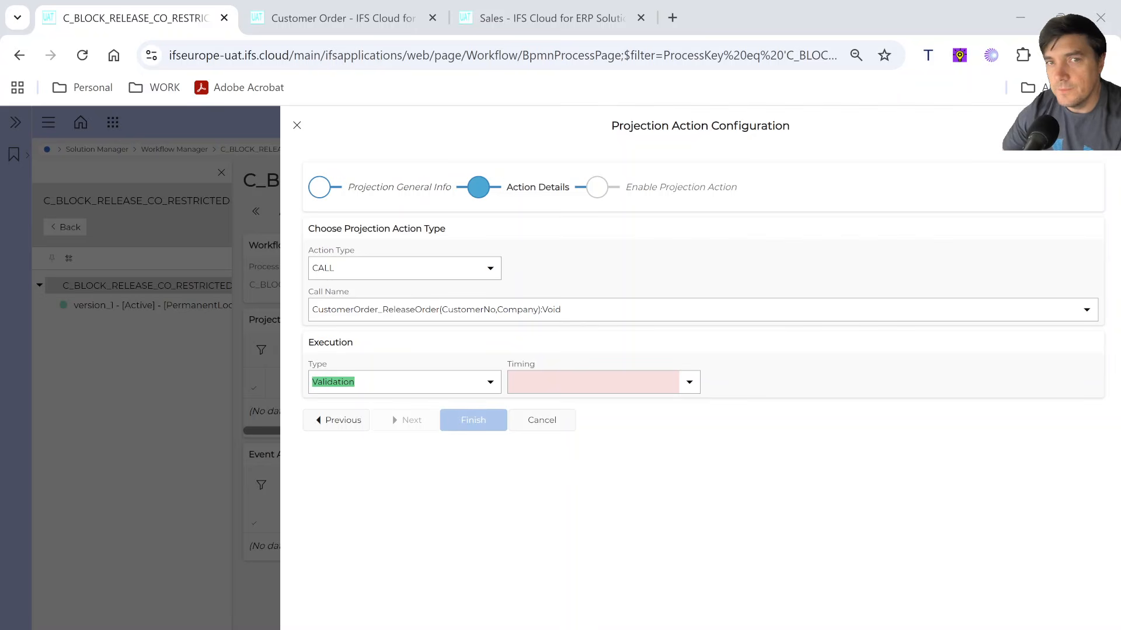
pyautogui.click(690, 382)
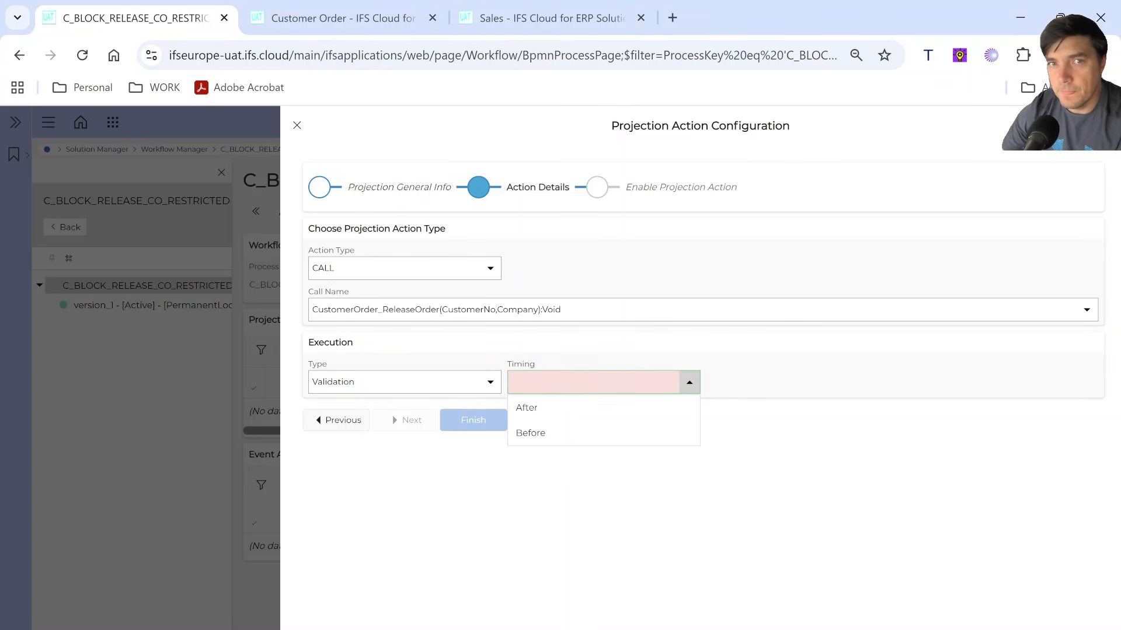
pyautogui.click(542, 435)
pyautogui.click(541, 435)
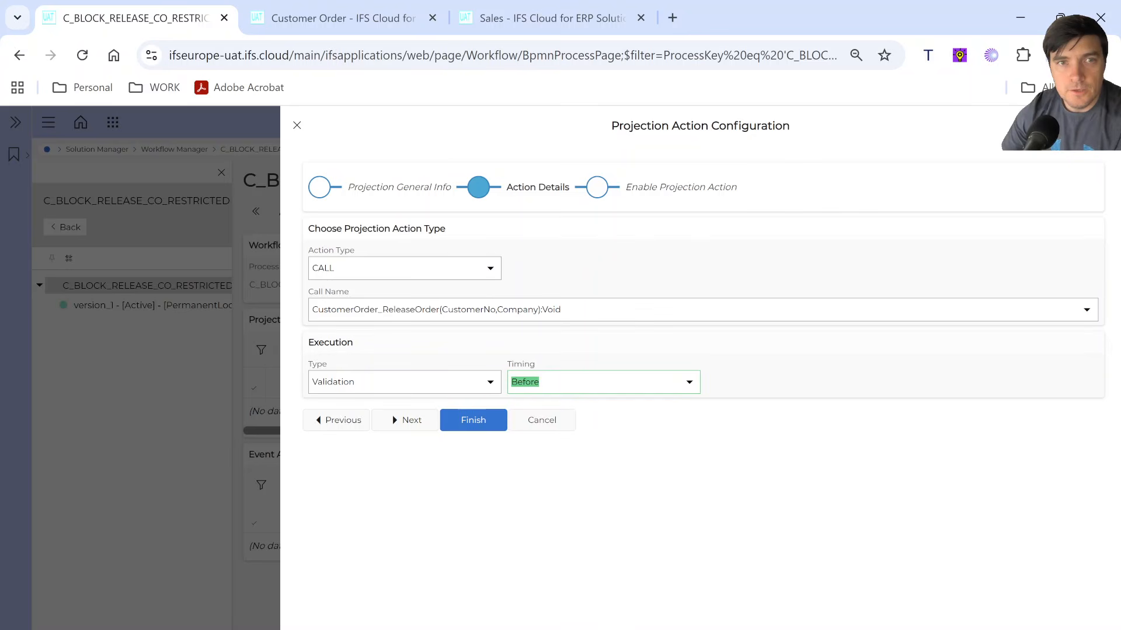
# Enable the projection action and finish its configuration
pyautogui.click(410, 423)
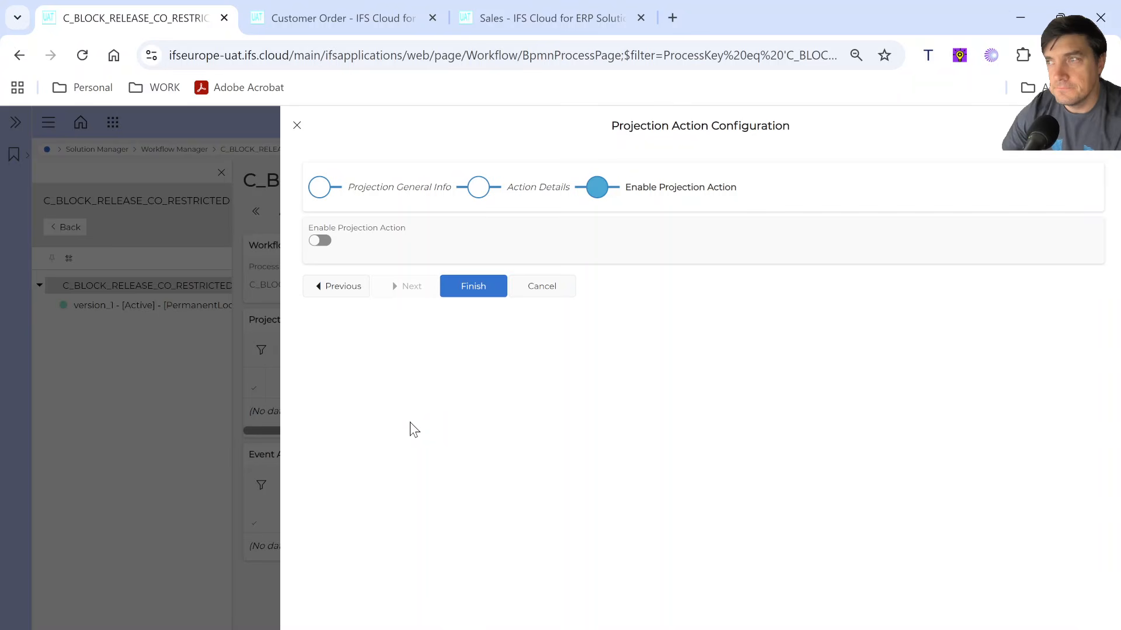
pyautogui.click(320, 242)
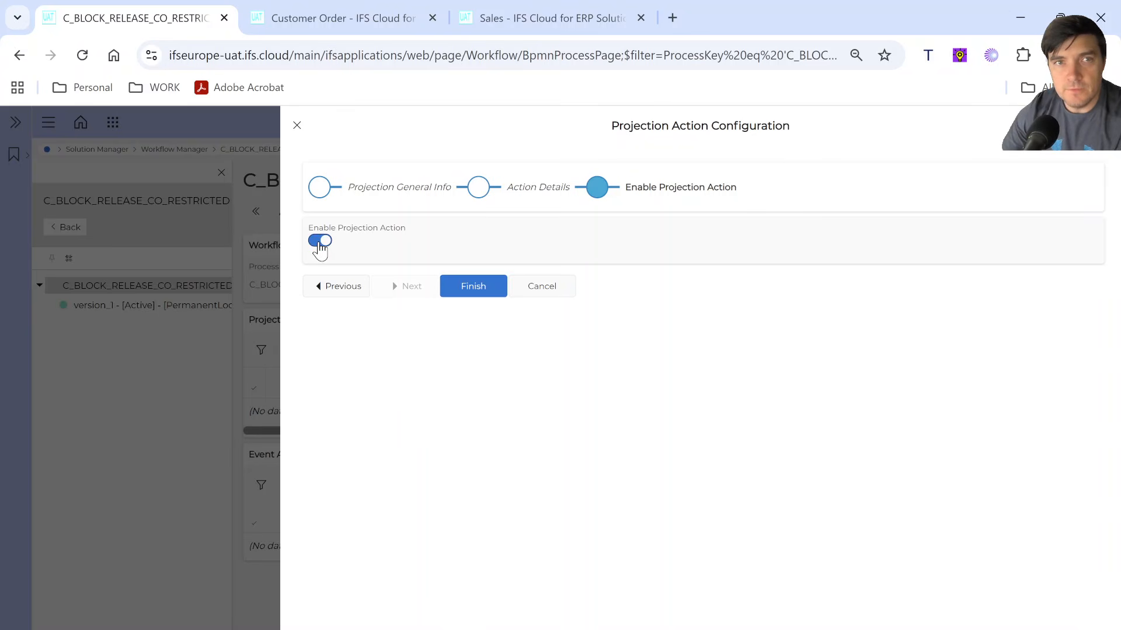
pyautogui.click(469, 287)
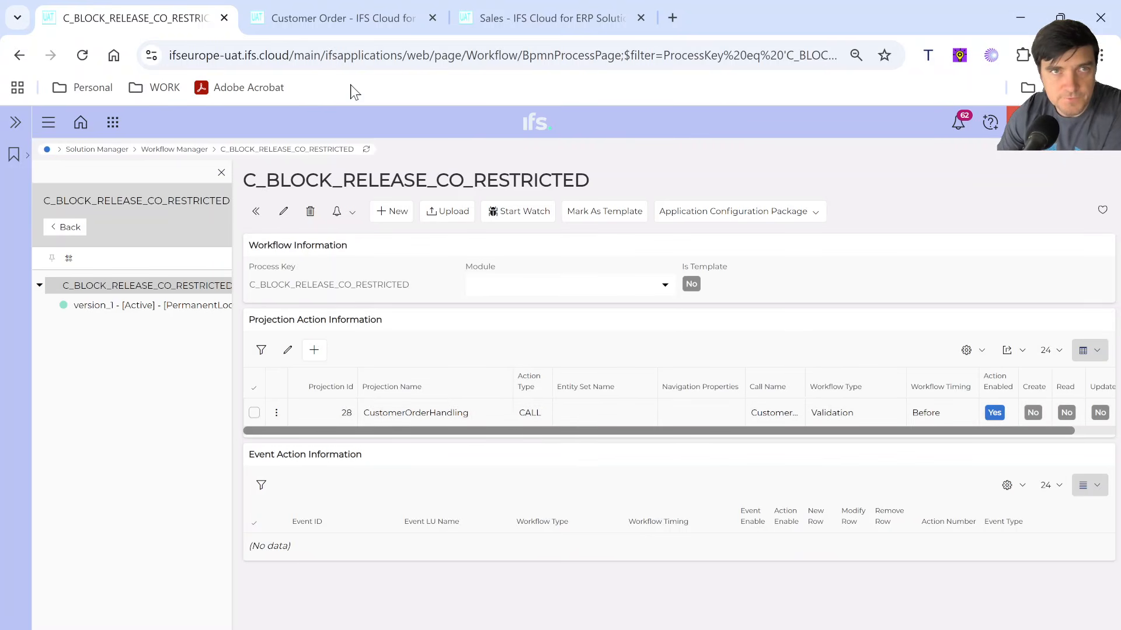
# Create and save a new customer order for DECATHLON Deutschland SE & Co. KG at site DE011
pyautogui.click(324, 18)
pyautogui.click(532, 293)
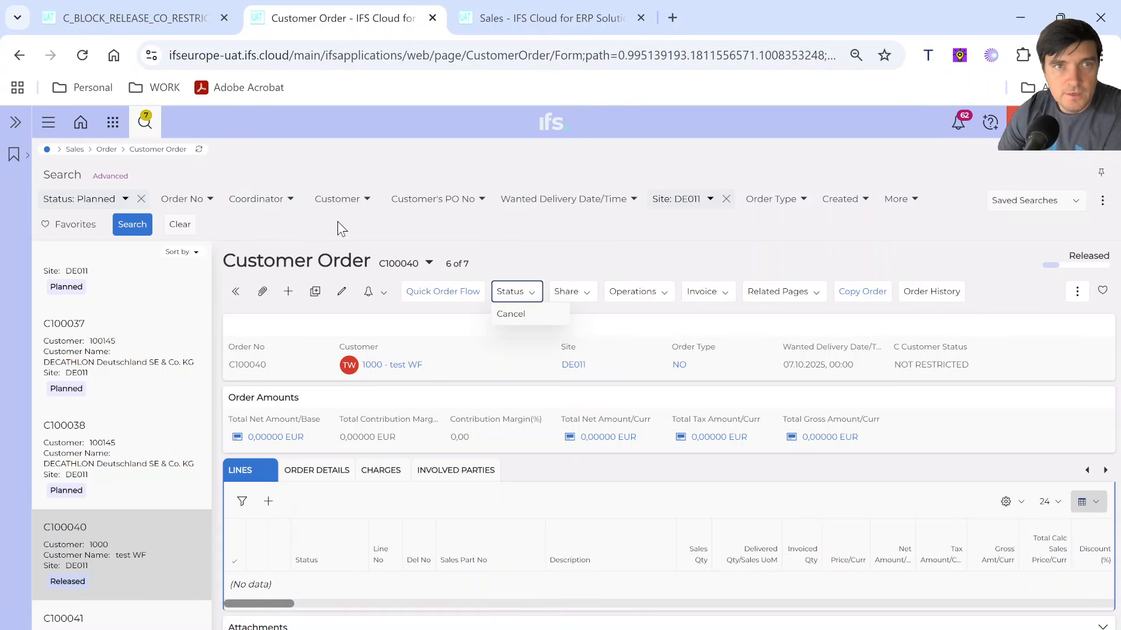
pyautogui.click(288, 292)
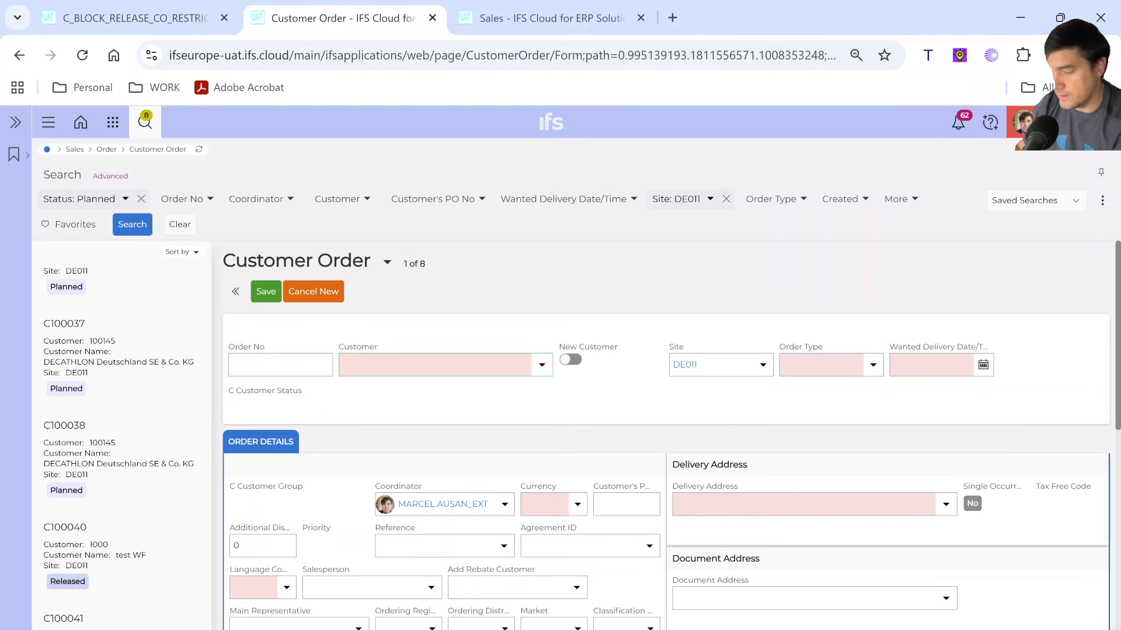
pyautogui.write('deca')
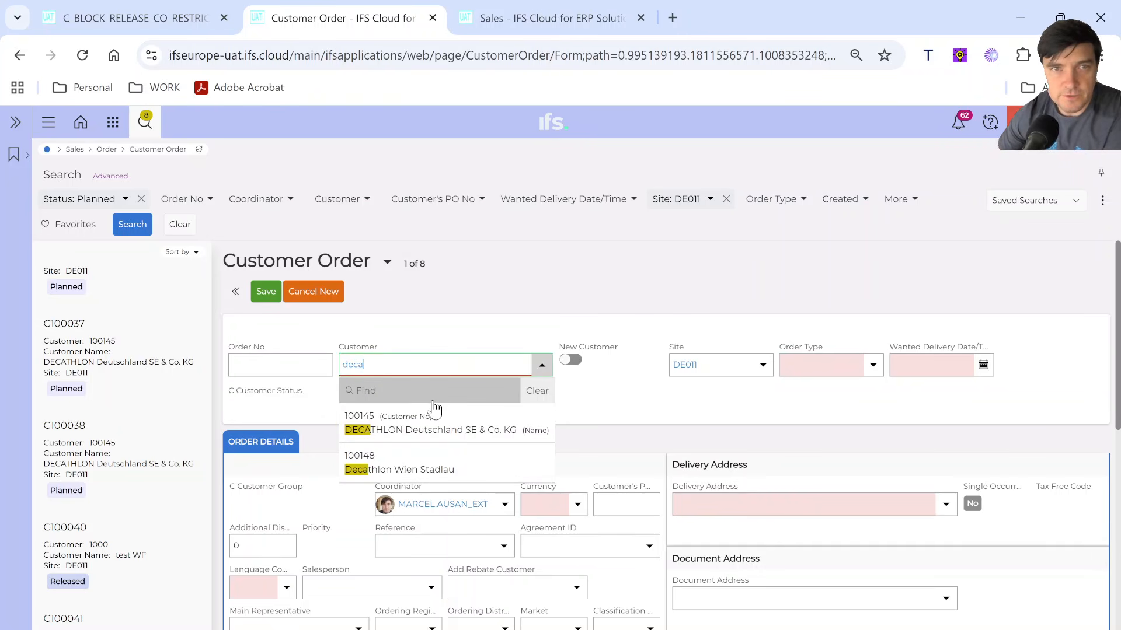
pyautogui.click(430, 425)
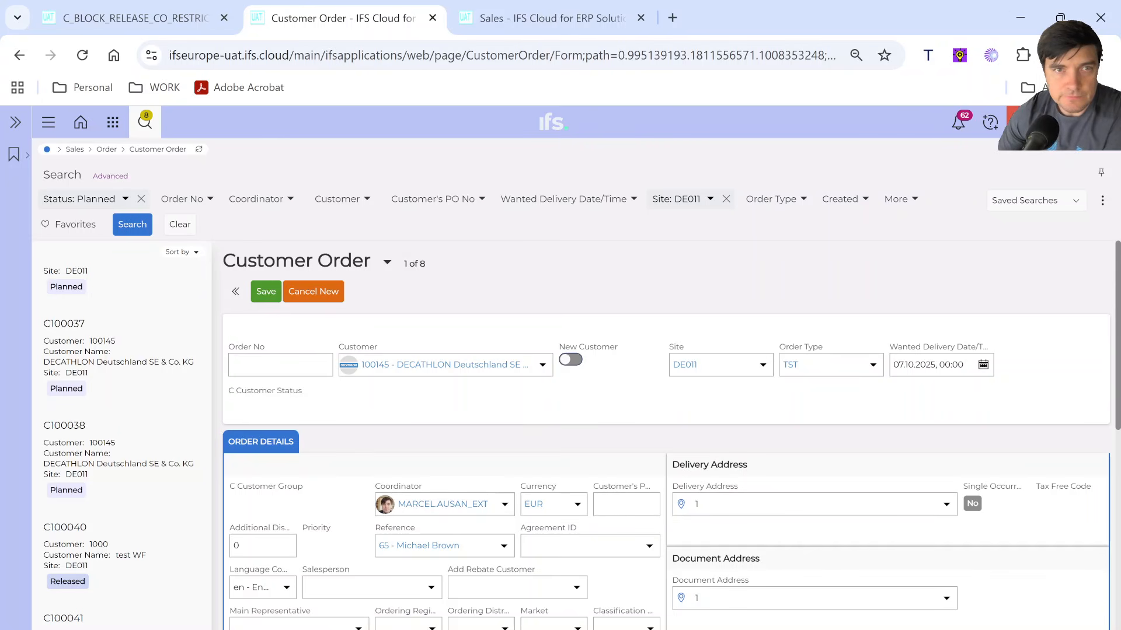
pyautogui.click(266, 292)
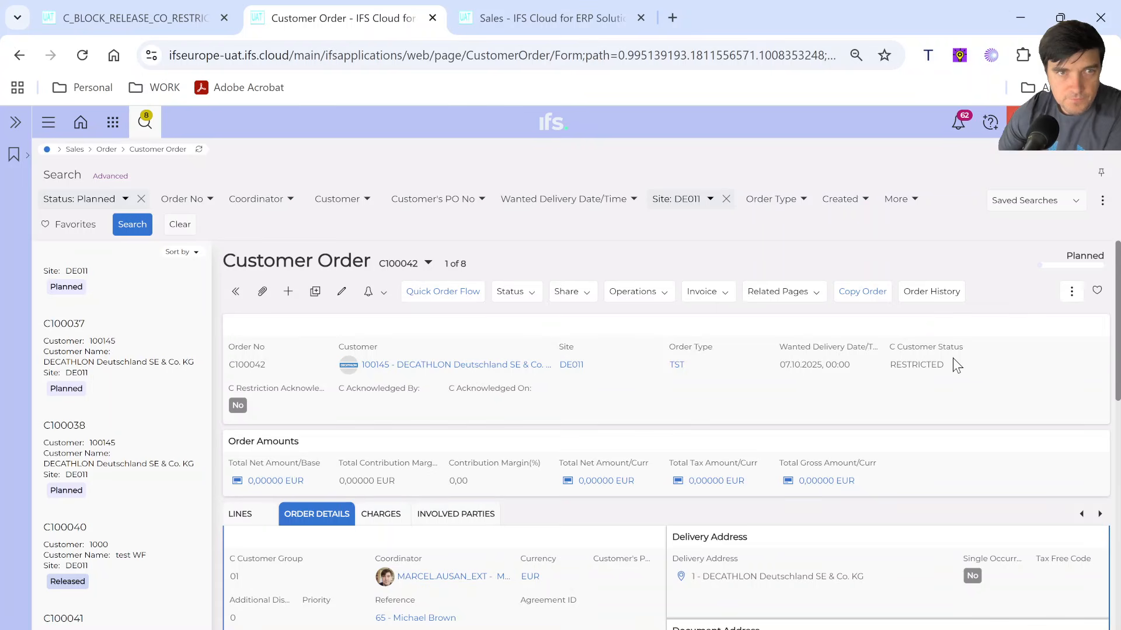
# Try to release the new DECATHLON order with its restriction unacknowledged, and dismiss the resulting message
pyautogui.click(512, 292)
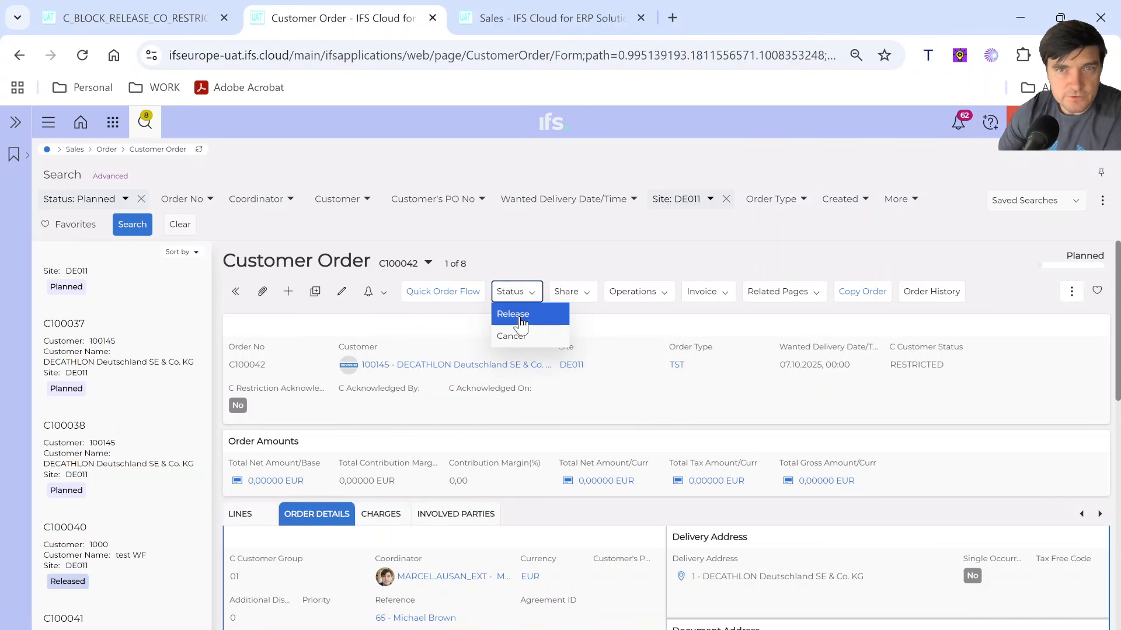
pyautogui.click(523, 319)
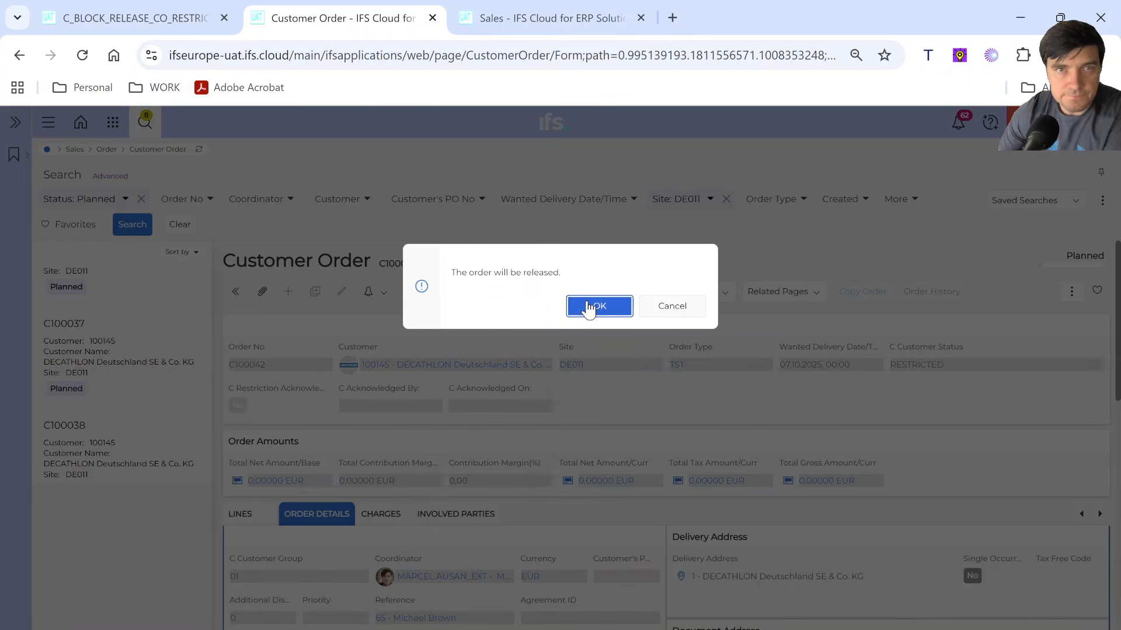
pyautogui.click(595, 308)
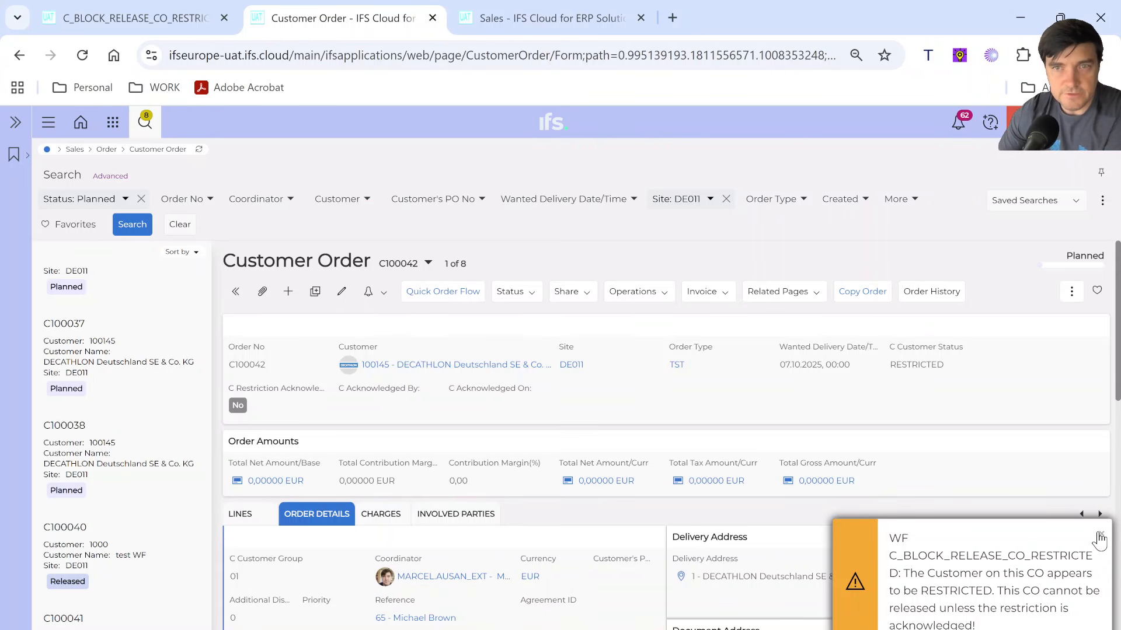
pyautogui.click(1101, 533)
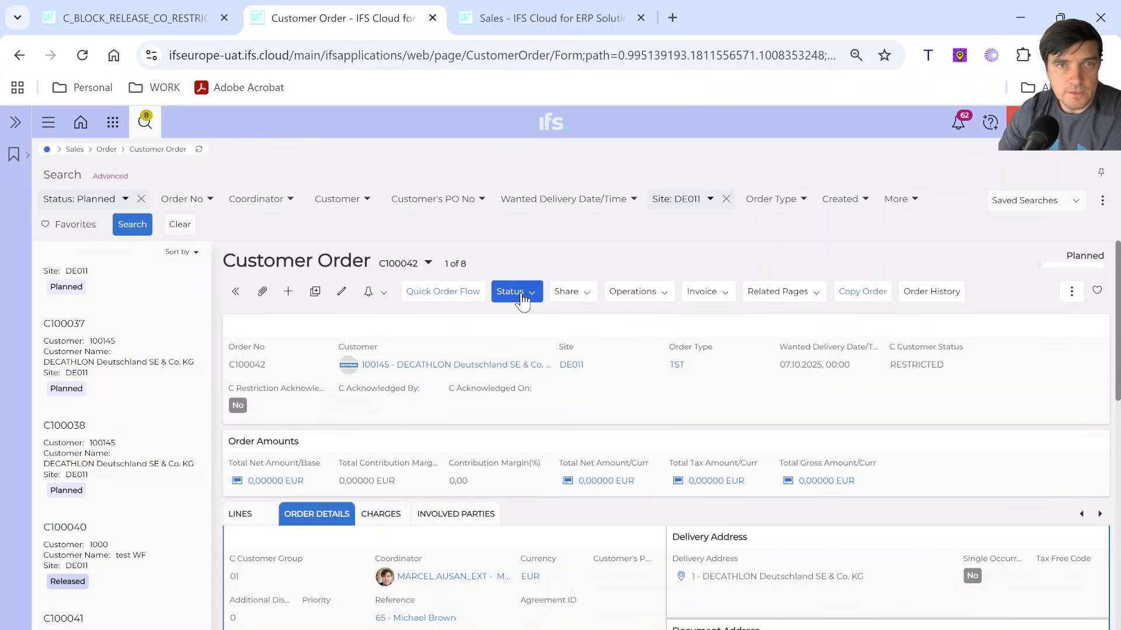
# Turn on the restriction acknowledgement for the new DECATHLON order and save it
pyautogui.click(341, 294)
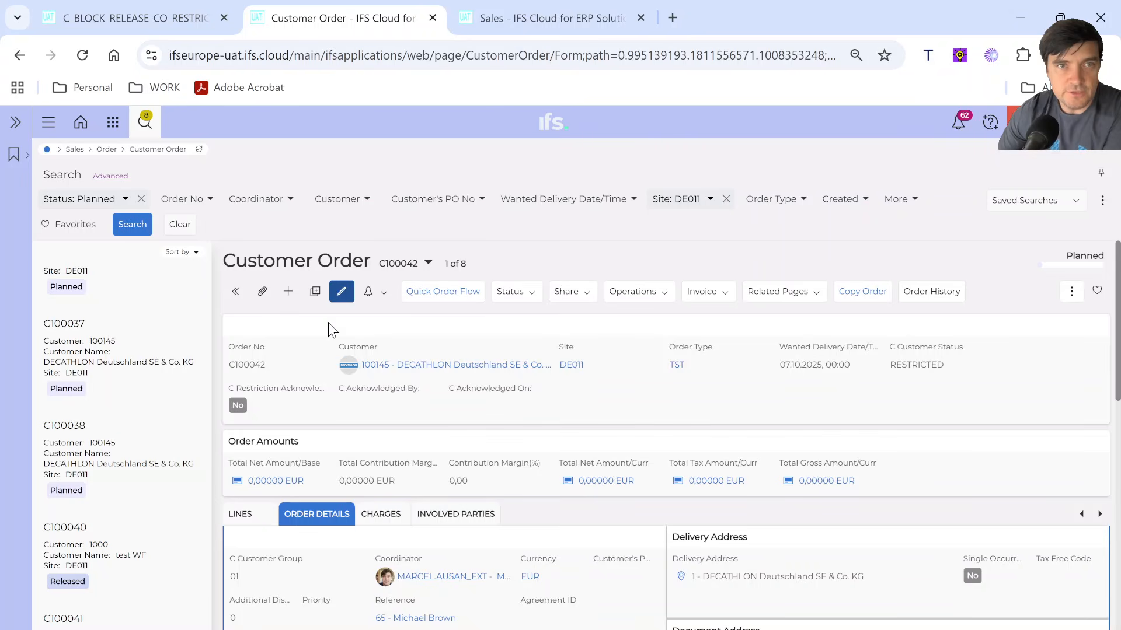
pyautogui.click(244, 404)
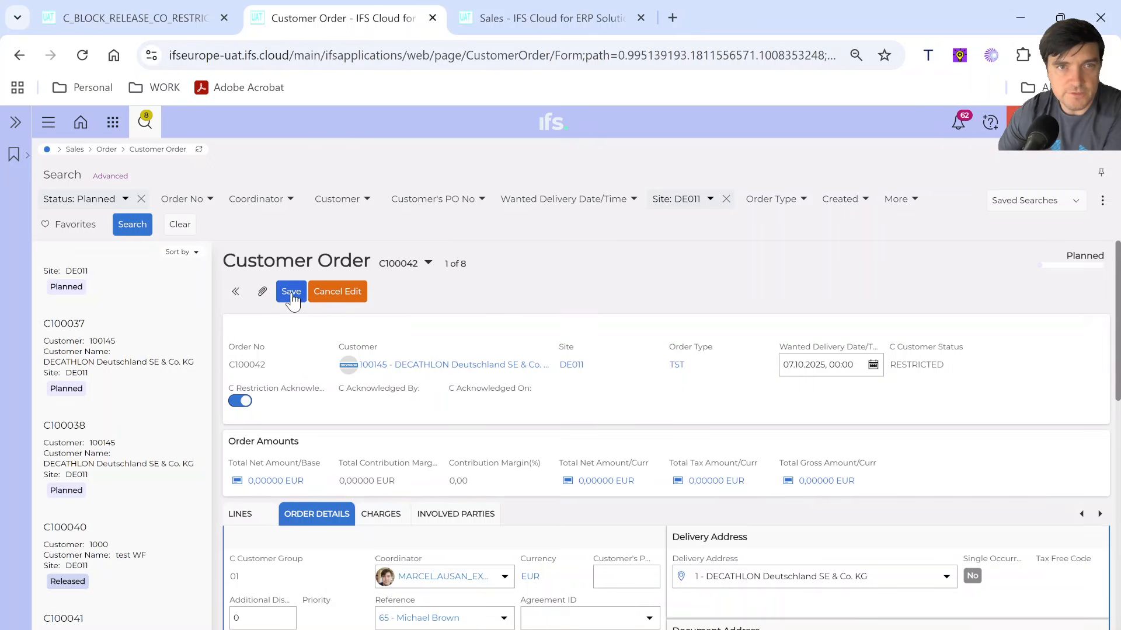
pyautogui.click(291, 291)
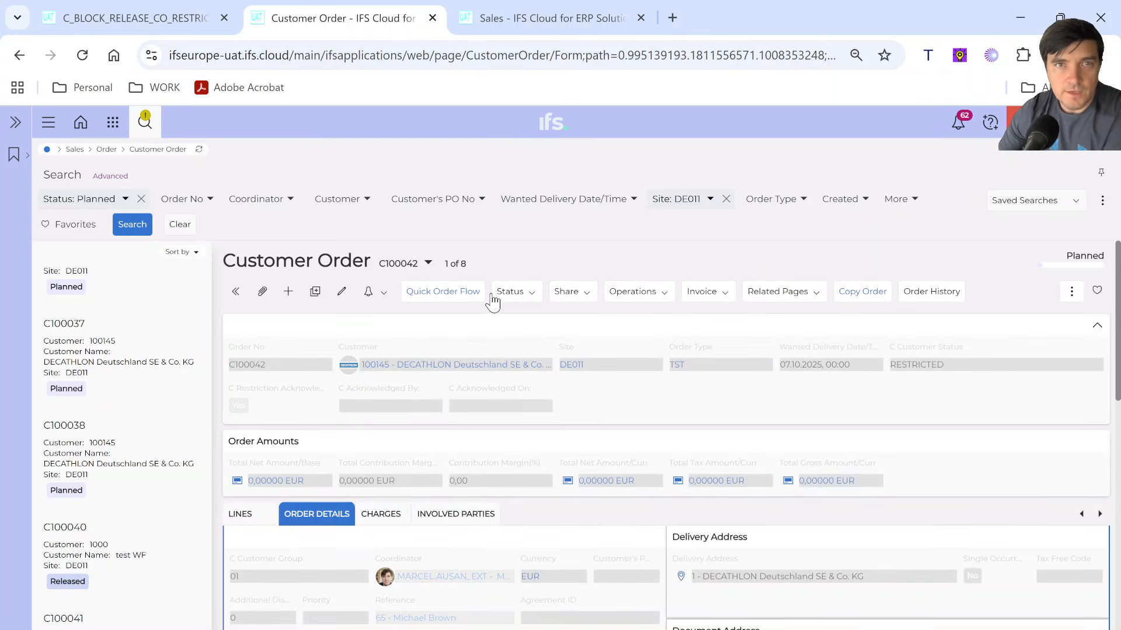
# Release the DECATHLON order with the acknowledged restriction
pyautogui.click(528, 294)
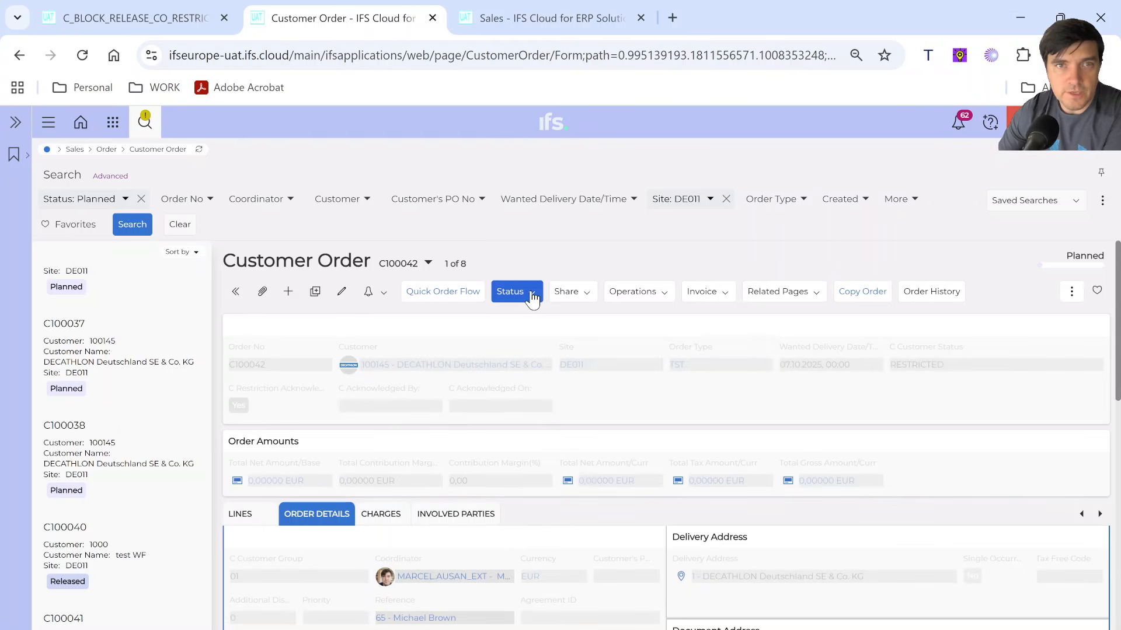
# Release the planned customer order for the restricted customer, confirm the release and check its status
pyautogui.click(533, 299)
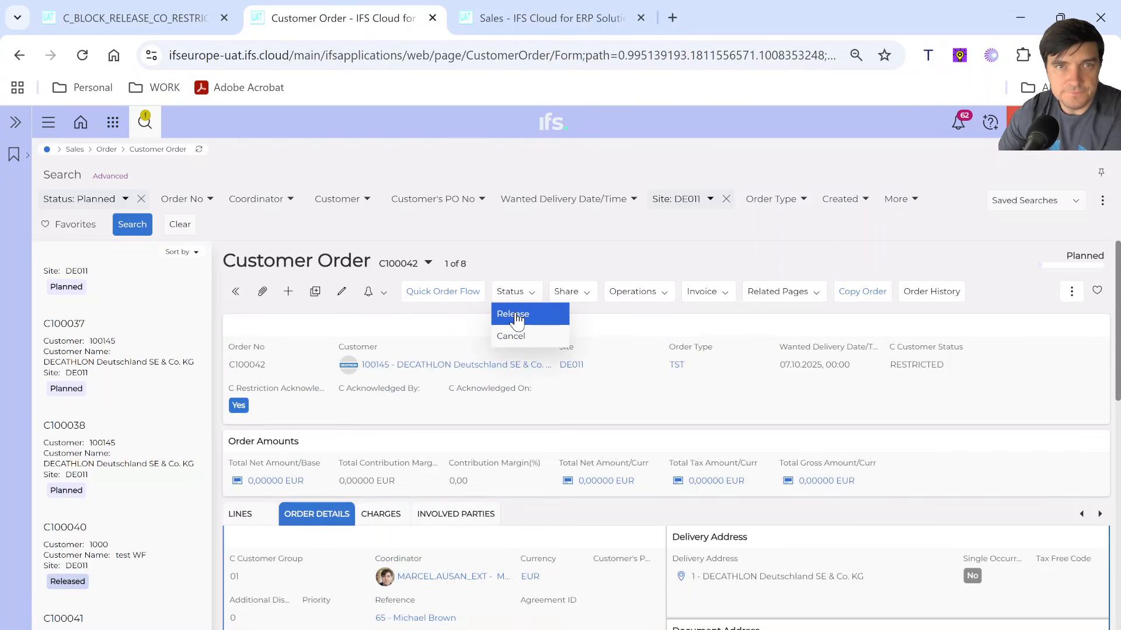
pyautogui.click(514, 313)
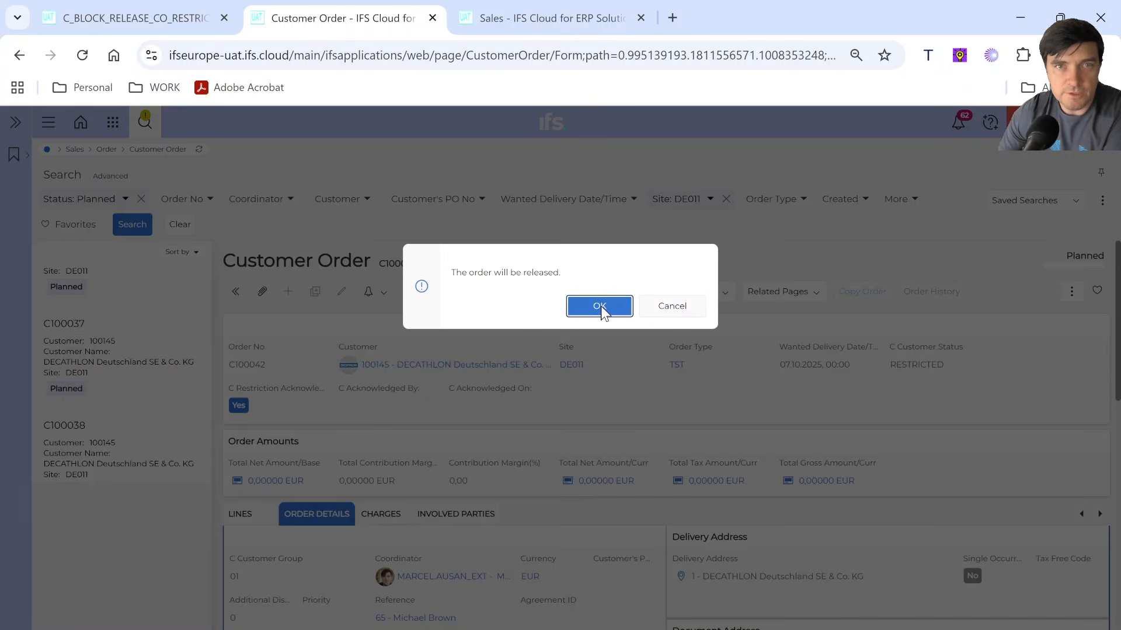
pyautogui.click(599, 306)
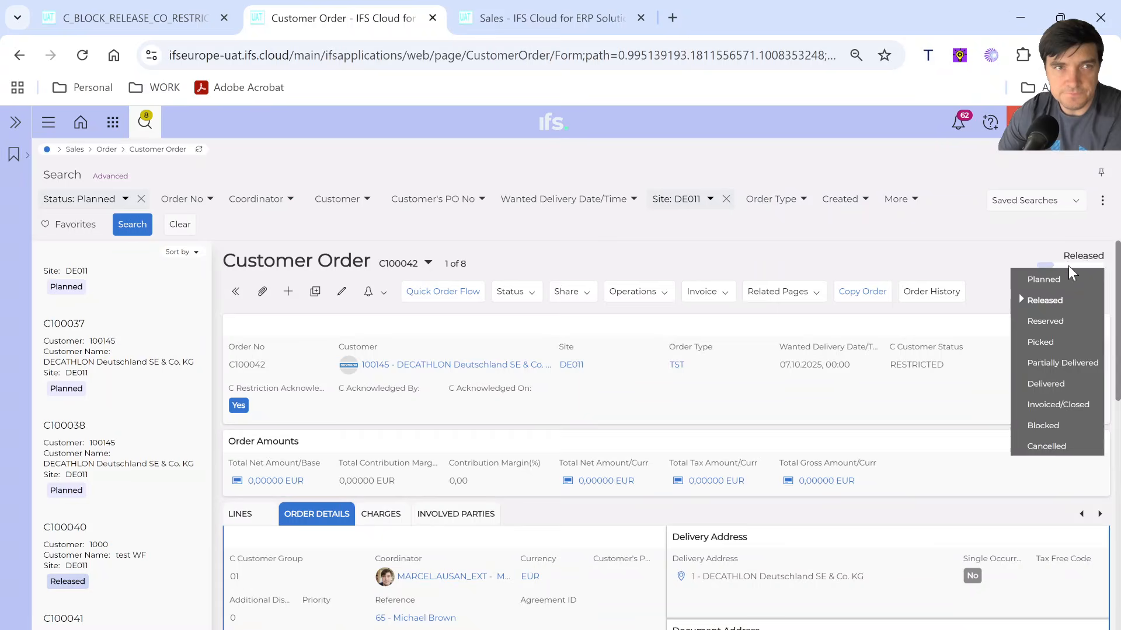
pyautogui.moveTo(1085, 268)
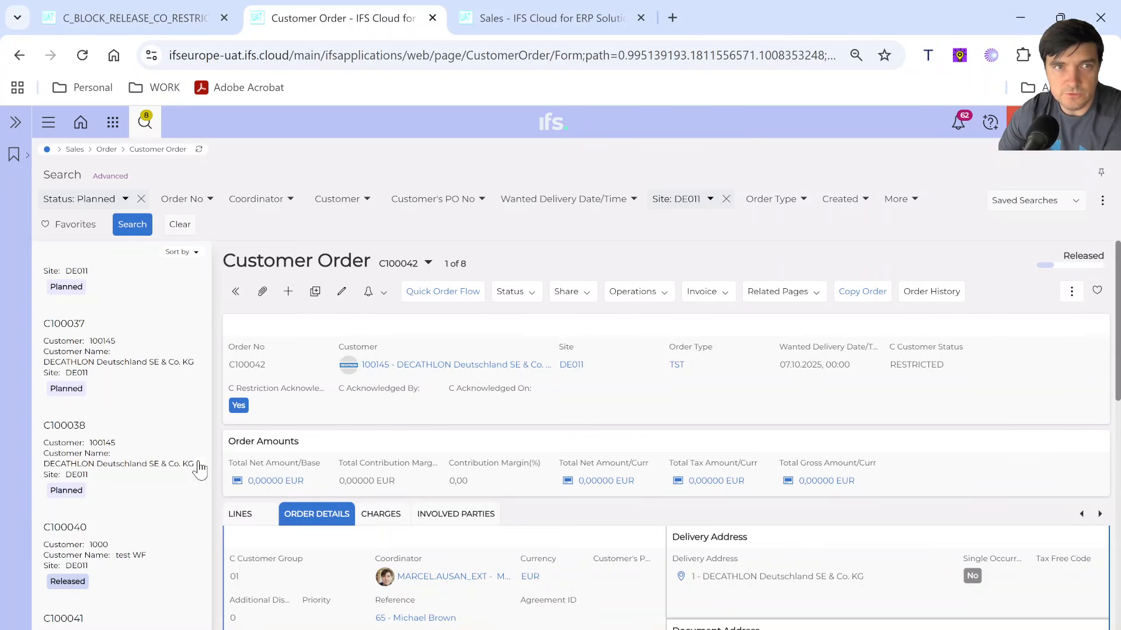
pyautogui.scroll(5, 155, 461)
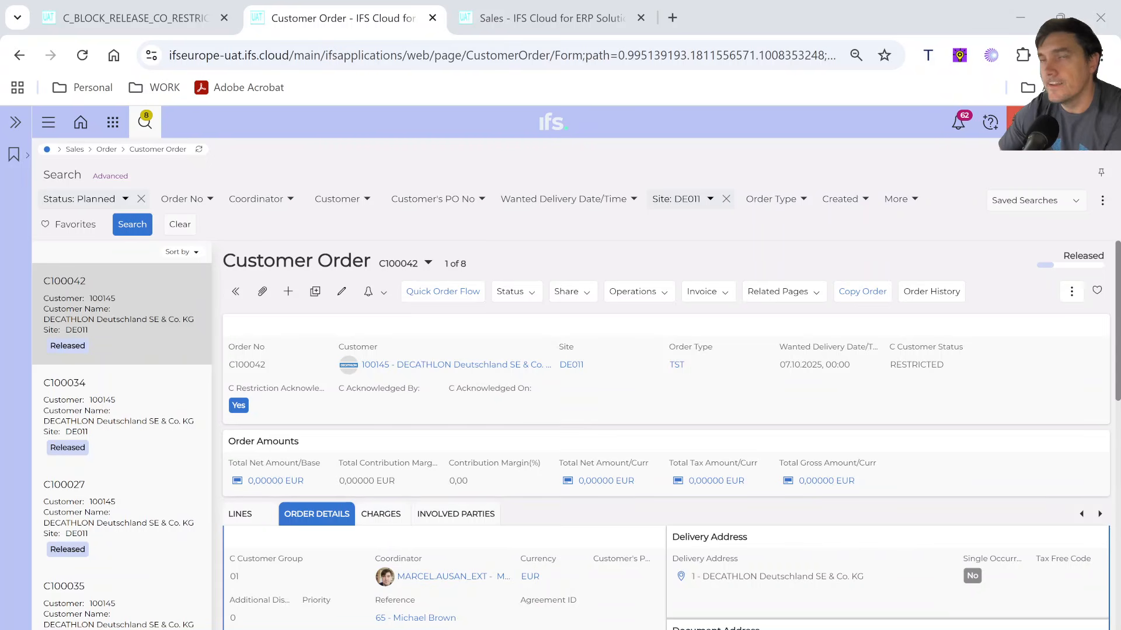
# Create a new non-template BPMN process with the key C_CO_ADD_ACK_USER_DATE from the C_BLOCK_RELEASE_CO_RESTRICTED workflow page
pyautogui.click(146, 19)
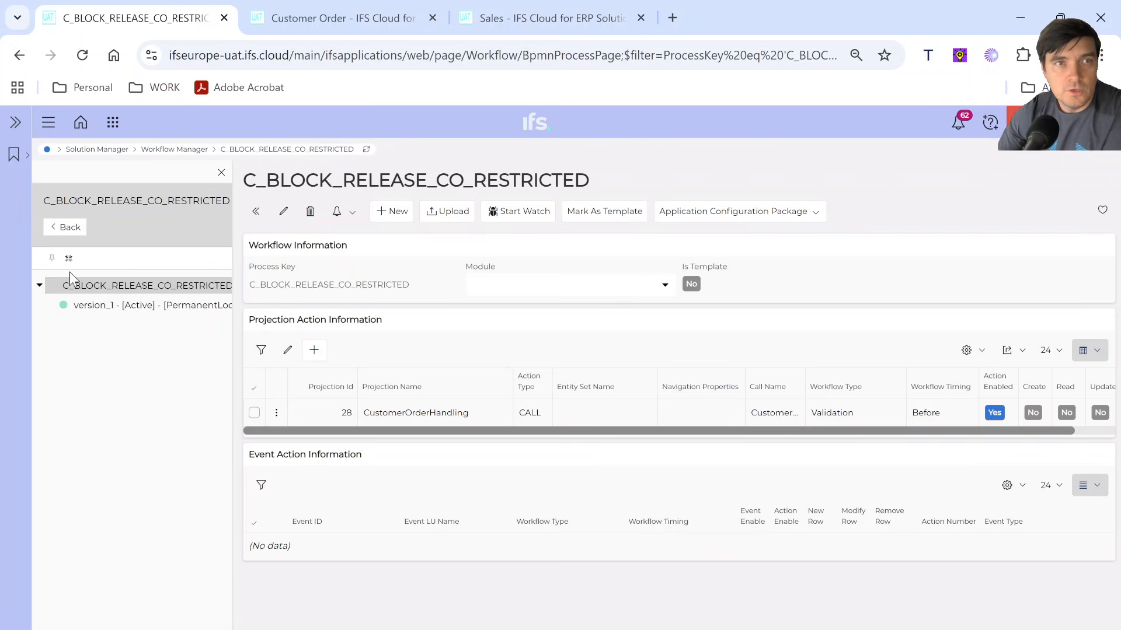
pyautogui.click(64, 227)
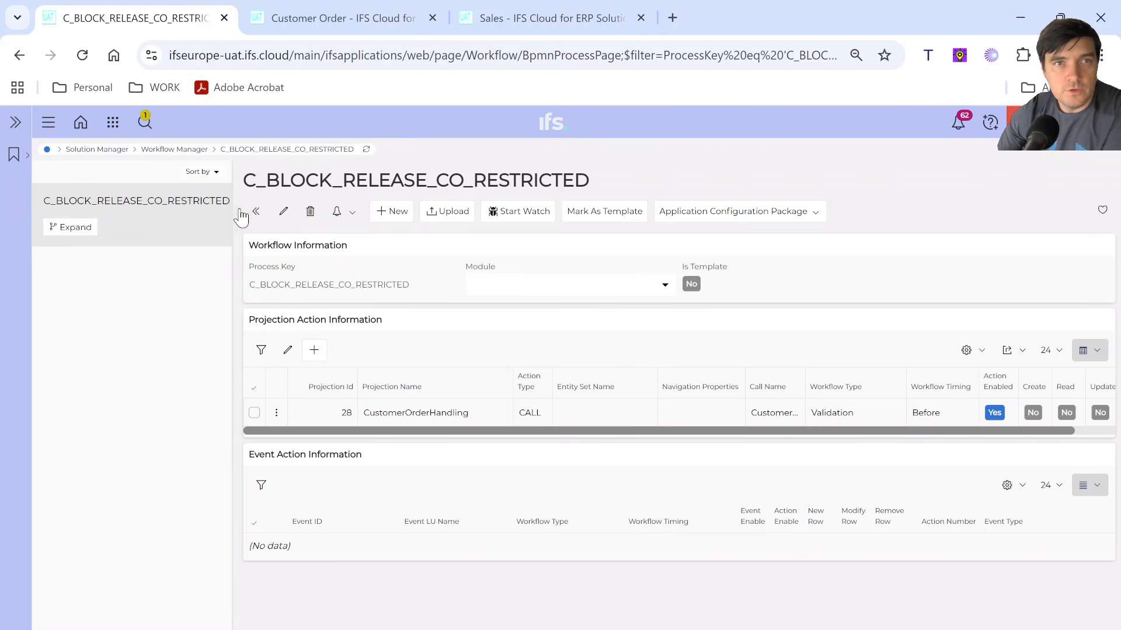
pyautogui.click(391, 213)
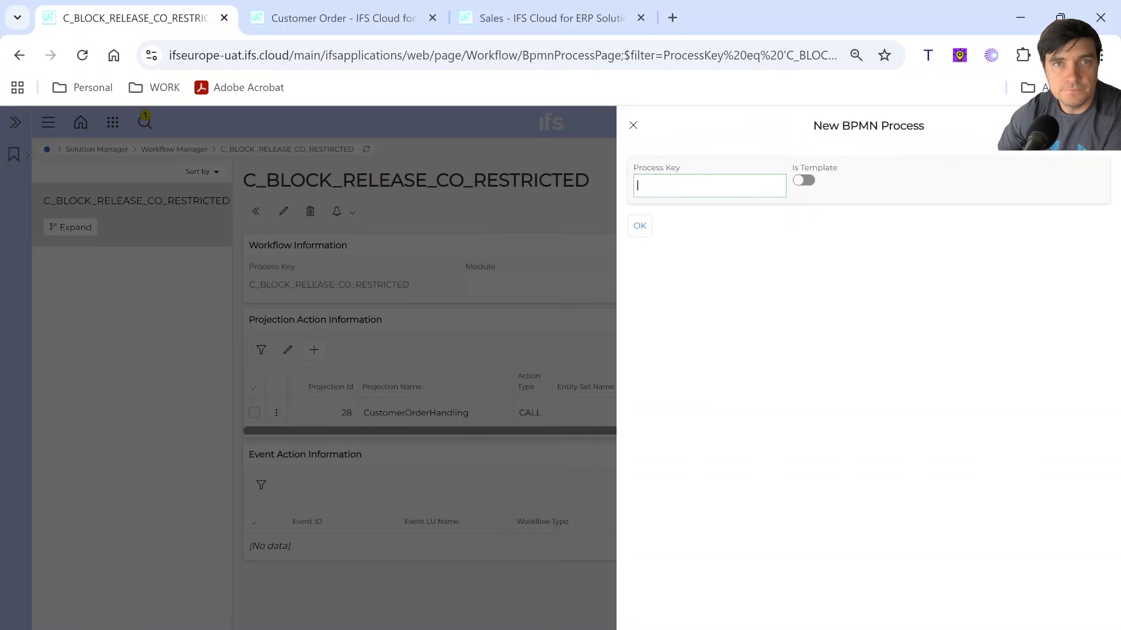
pyautogui.write('C_CO_ADD_ACK_USER_')
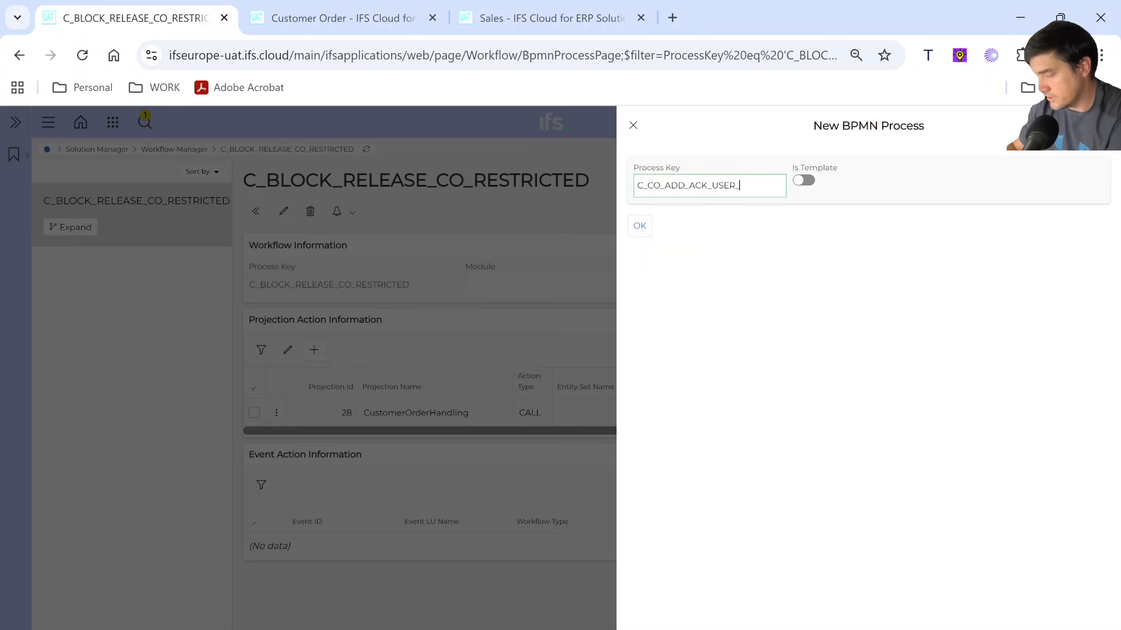
pyautogui.write('DATE')
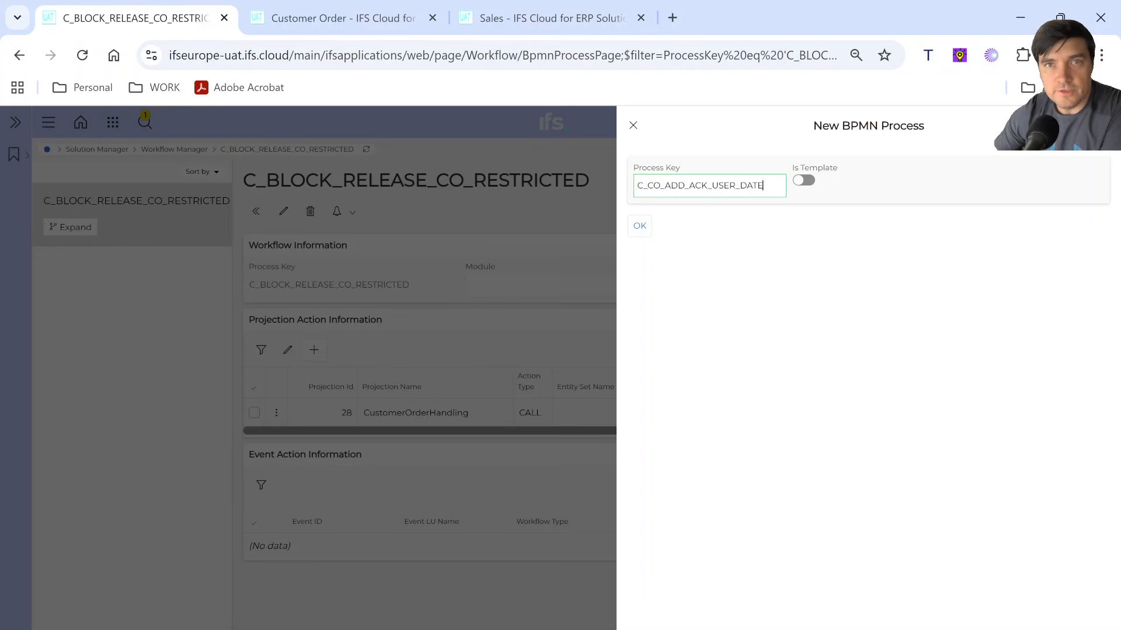
pyautogui.click(639, 227)
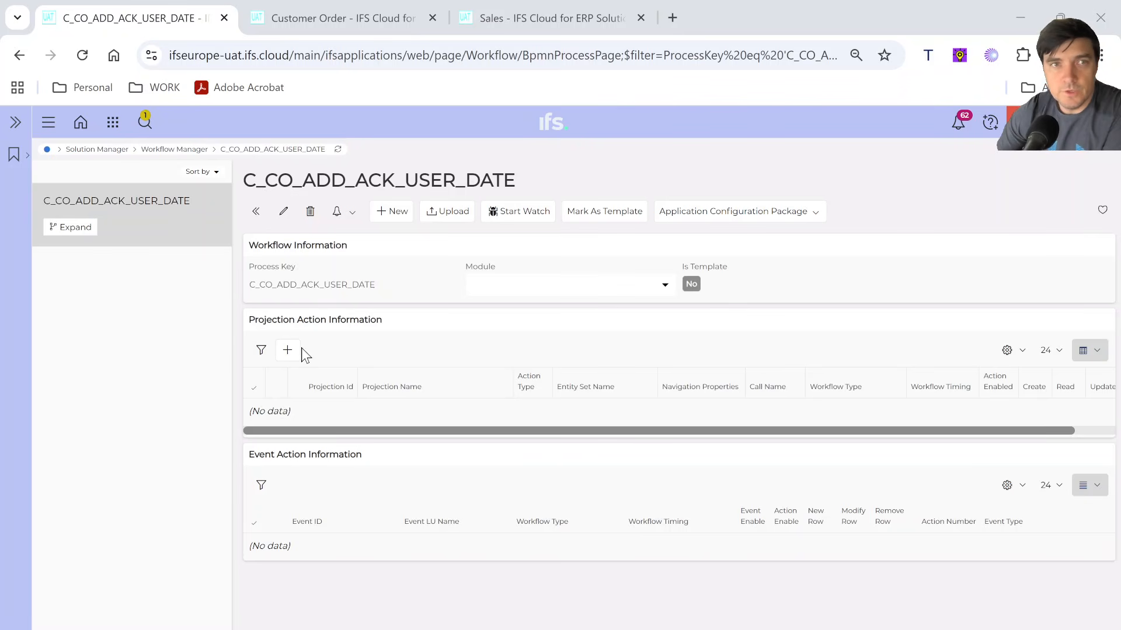
# Open version_1 of the C_CO_ADD_ACK_USER_DATE process in the Workflow Designer
pyautogui.click(70, 230)
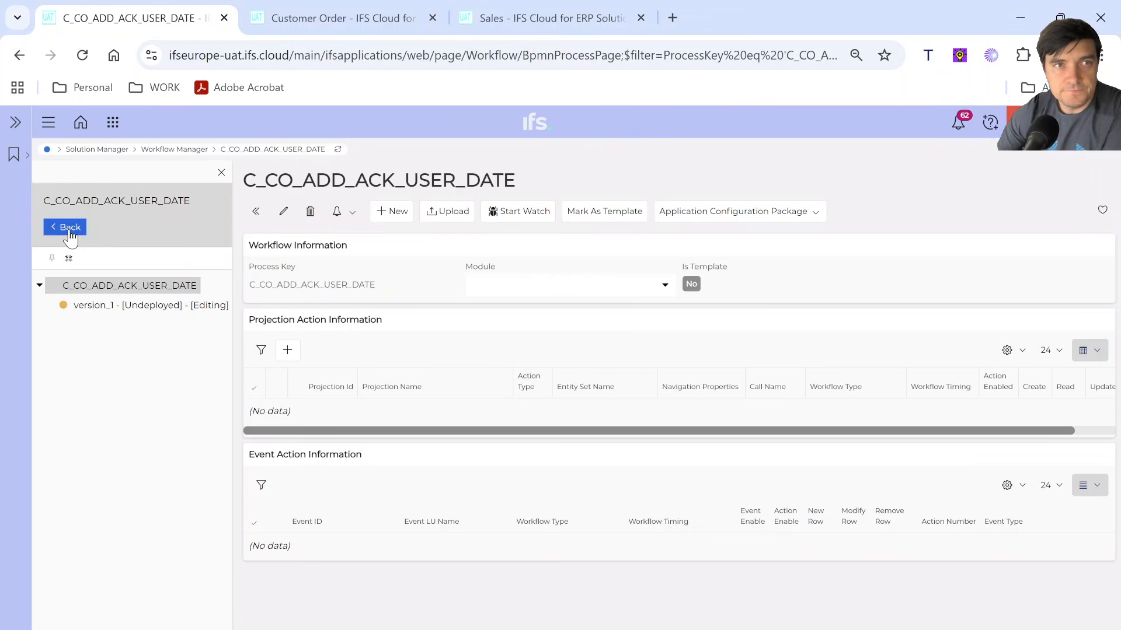
pyautogui.click(91, 310)
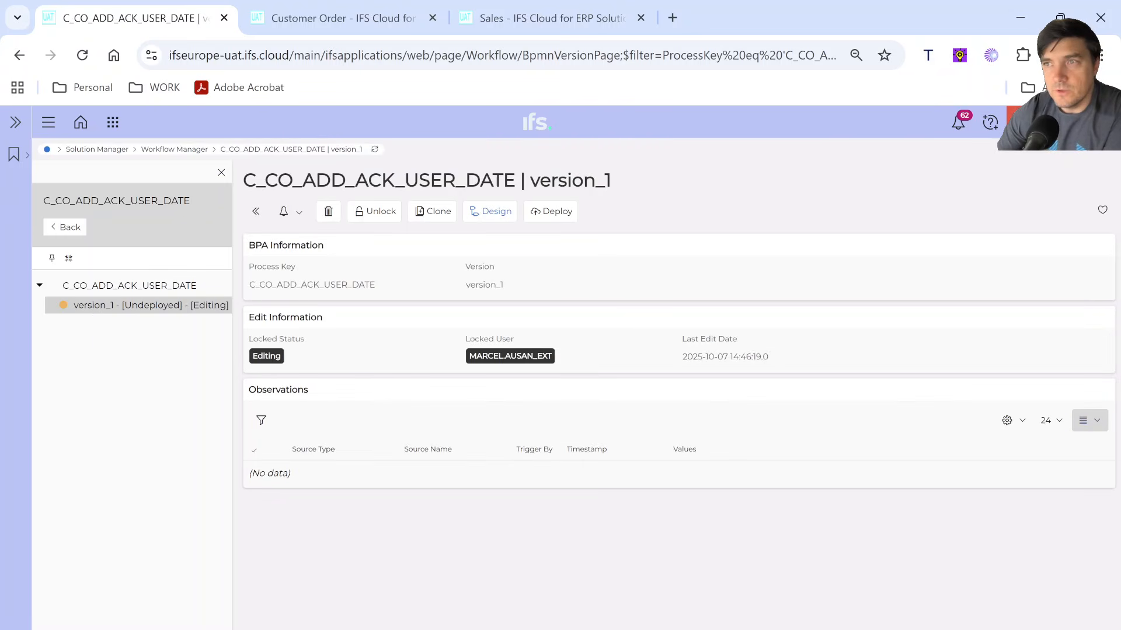
pyautogui.click(486, 213)
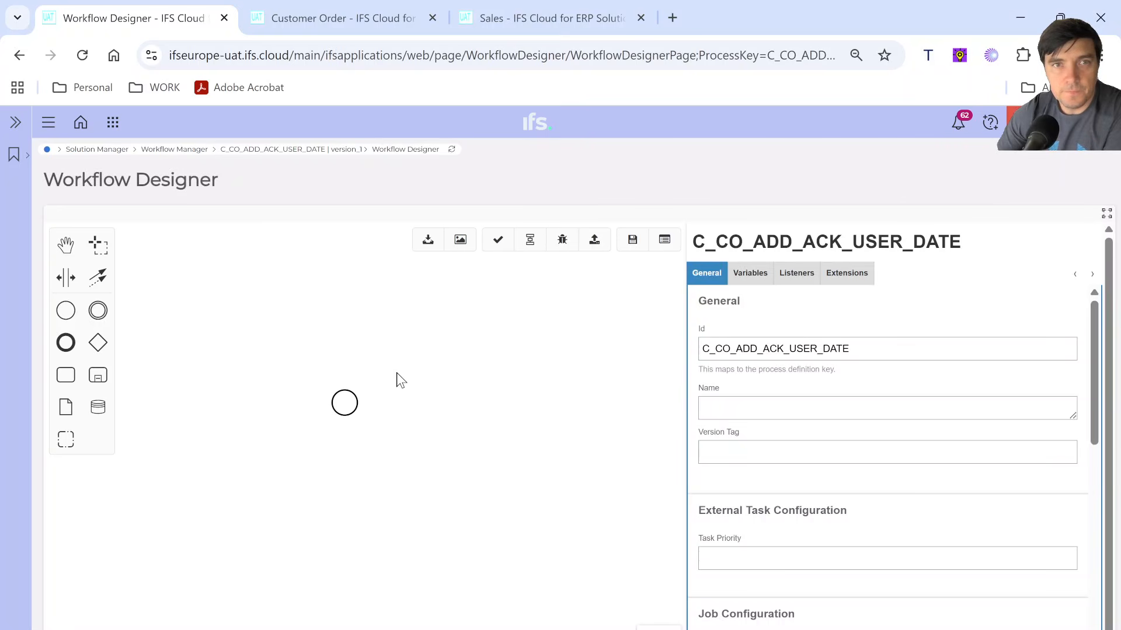
# Place a task to the right of the start event and connect the start event to it
pyautogui.moveTo(496, 466); pyautogui.dragTo(412, 484)
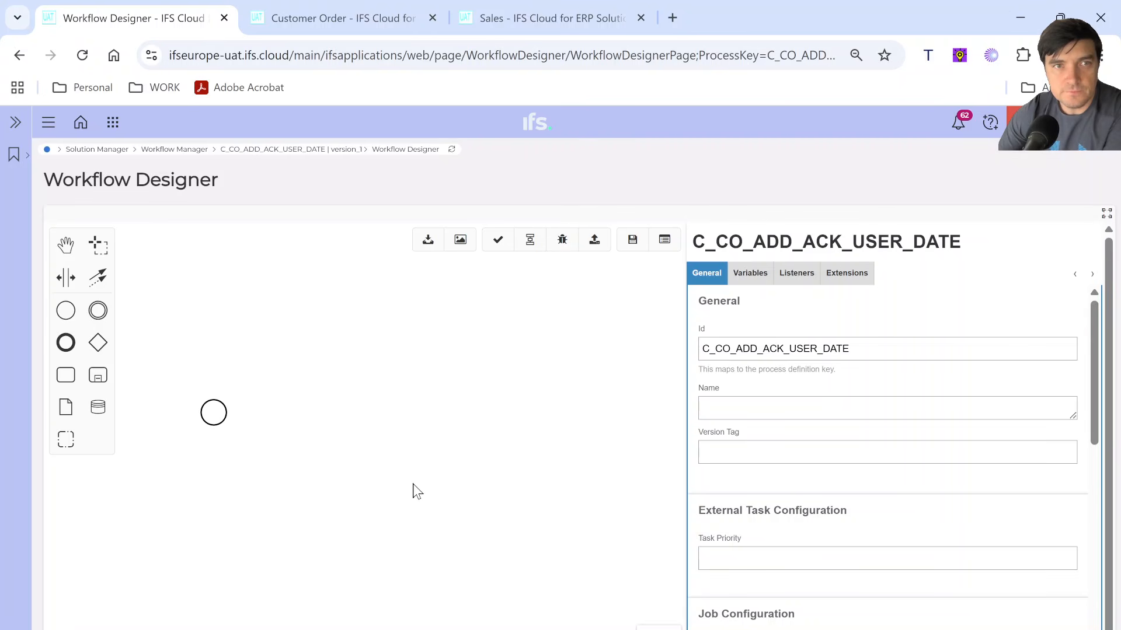
pyautogui.click(68, 375)
pyautogui.click(346, 415)
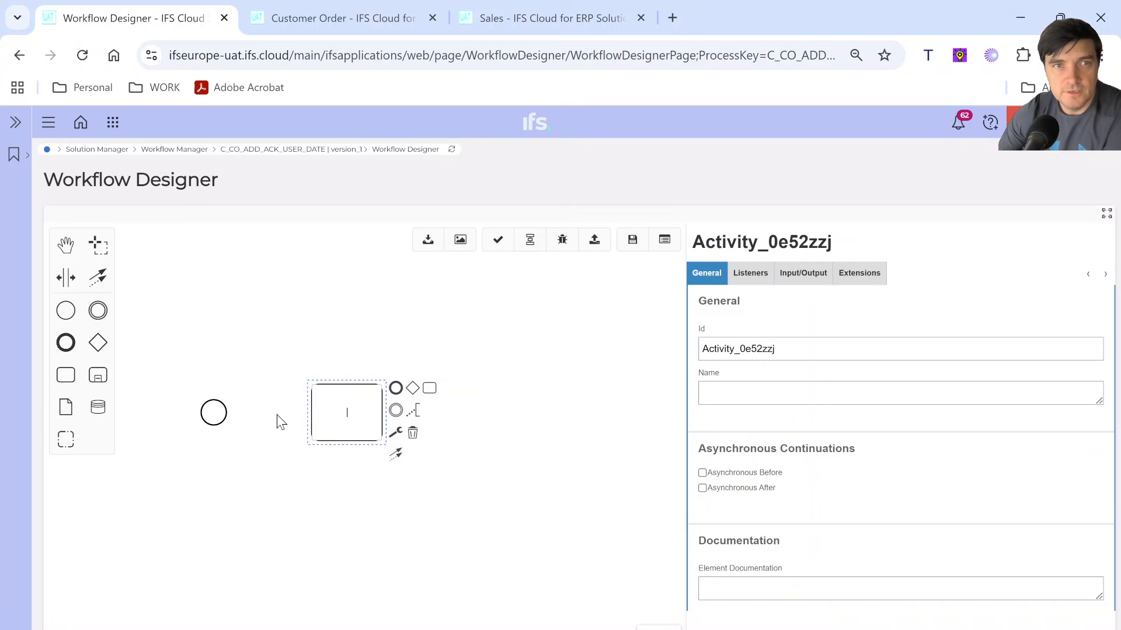
pyautogui.click(225, 420)
pyautogui.moveTo(240, 469); pyautogui.dragTo(331, 420)
pyautogui.click(335, 419)
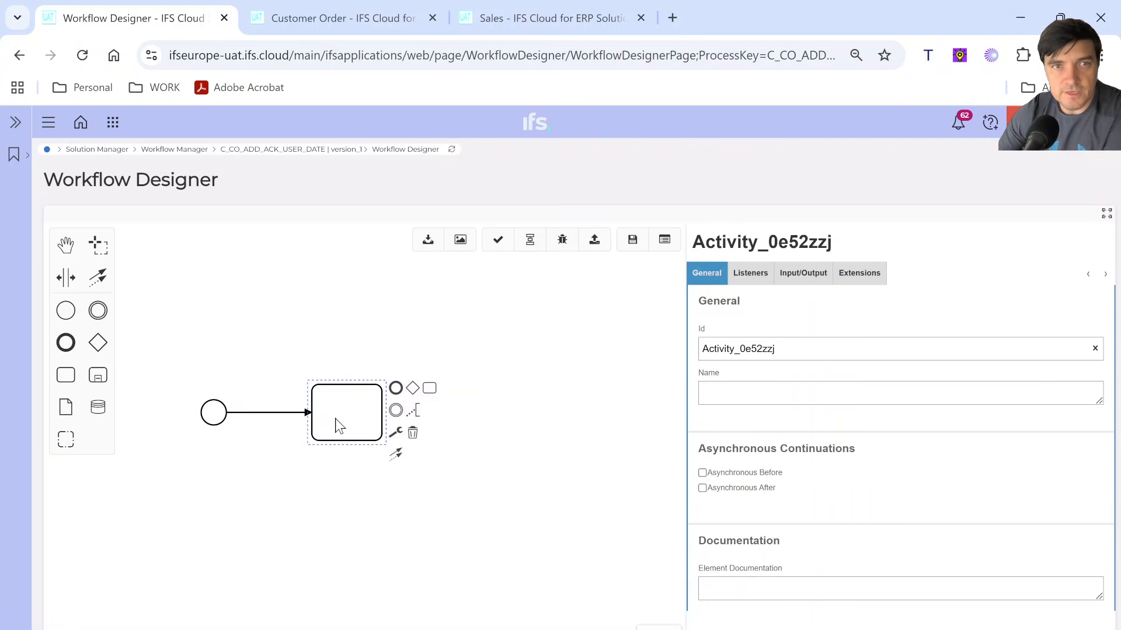
# Change the new task to an IFS API task and name it "Read Customer Order"
pyautogui.click(396, 432)
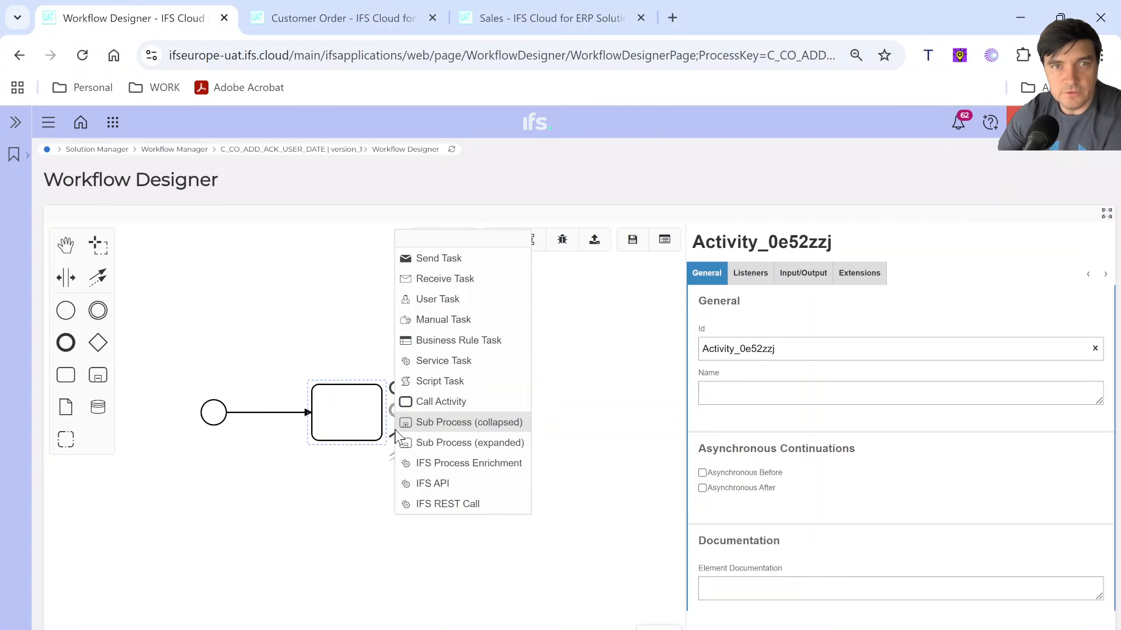
pyautogui.click(431, 484)
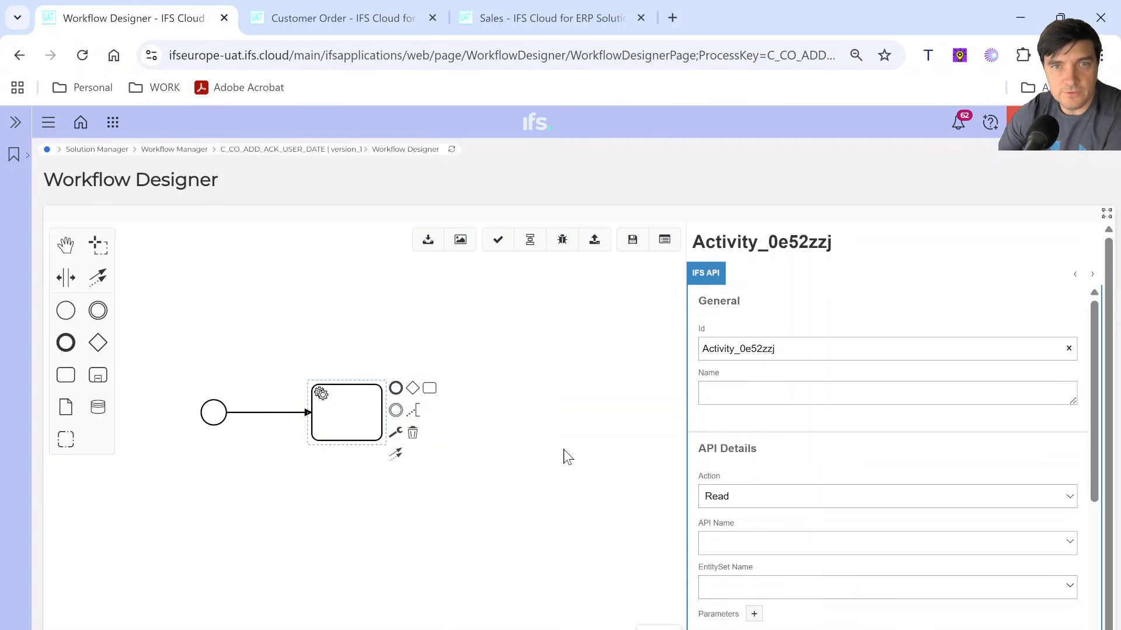
pyautogui.click(738, 401)
pyautogui.write('Rea')
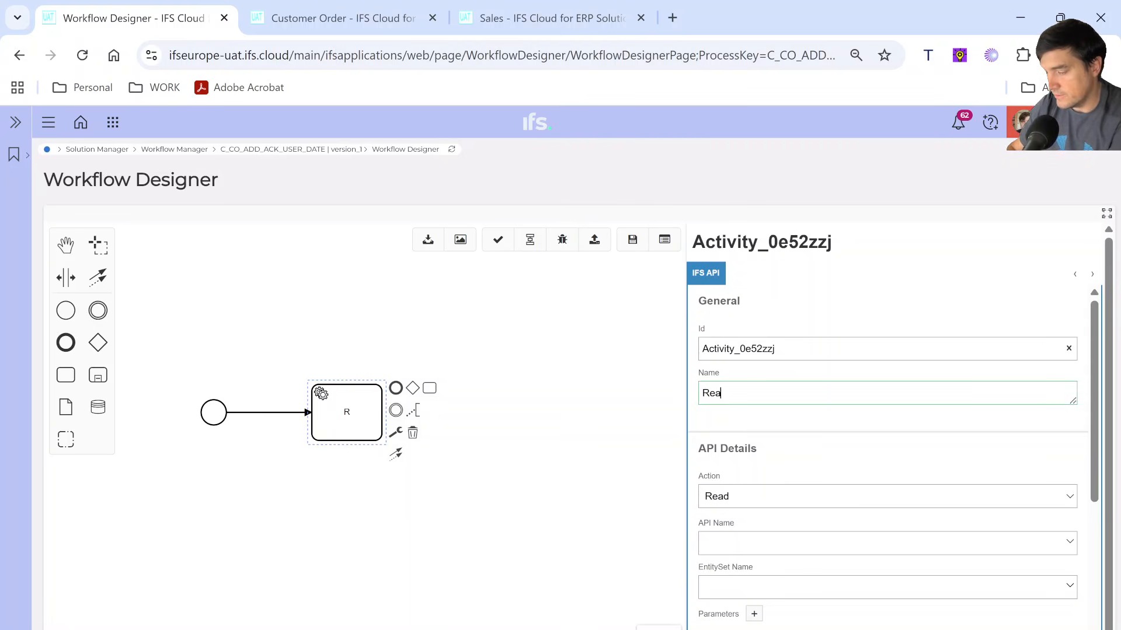
pyautogui.write('d Customer ')
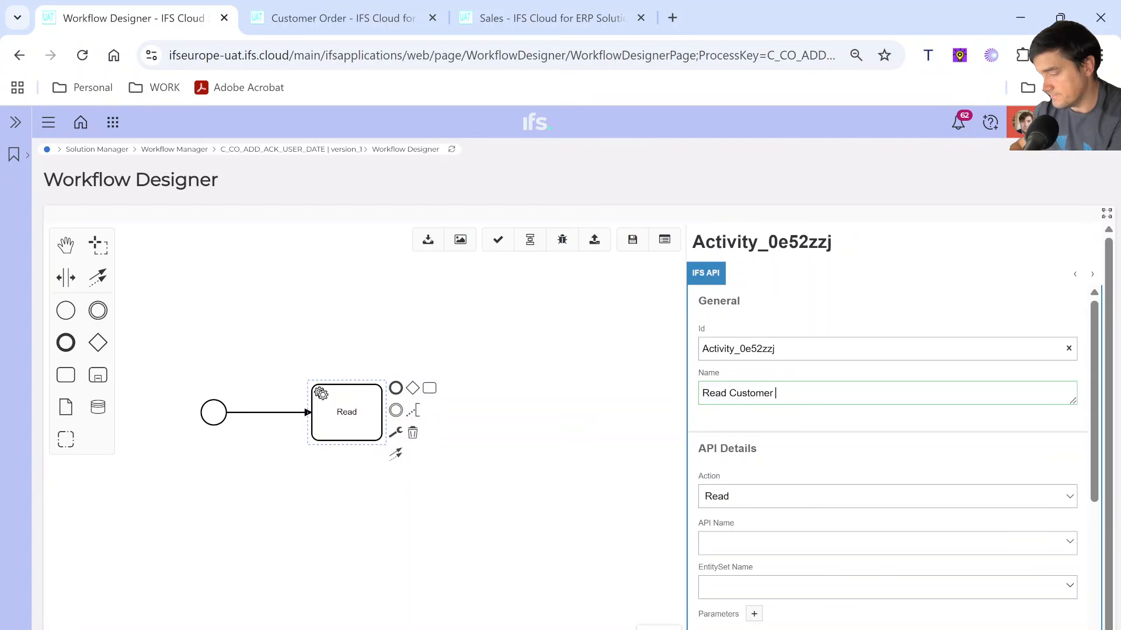
pyautogui.write('Order')
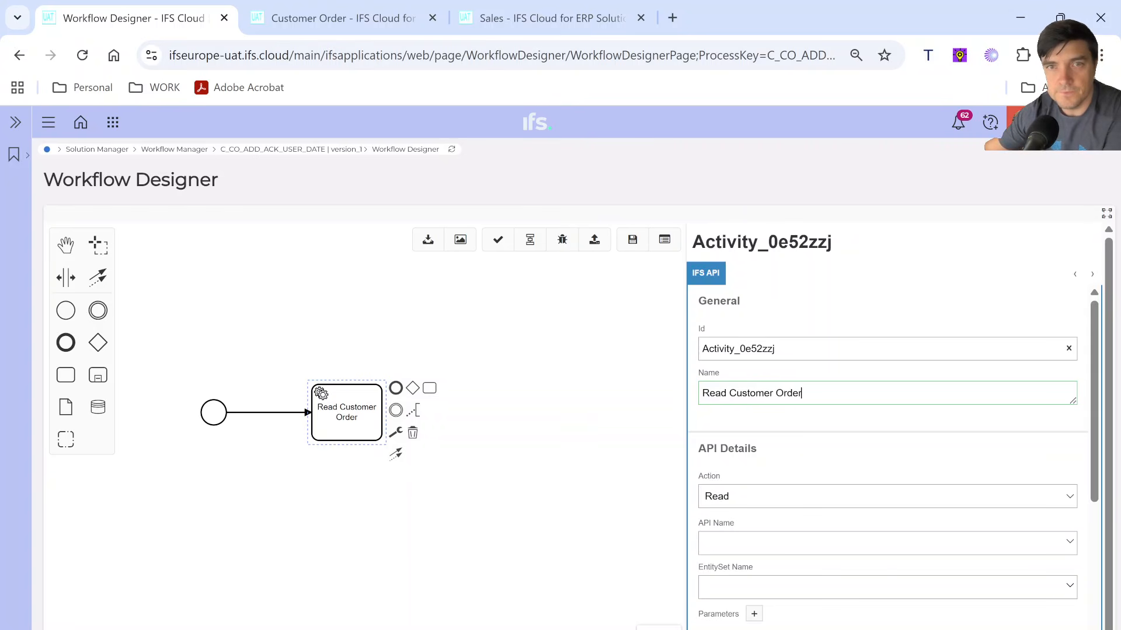
# Set the task's API name to CustomerOrderHandling and its entity set to CustomerOrderSet
pyautogui.click(702, 543)
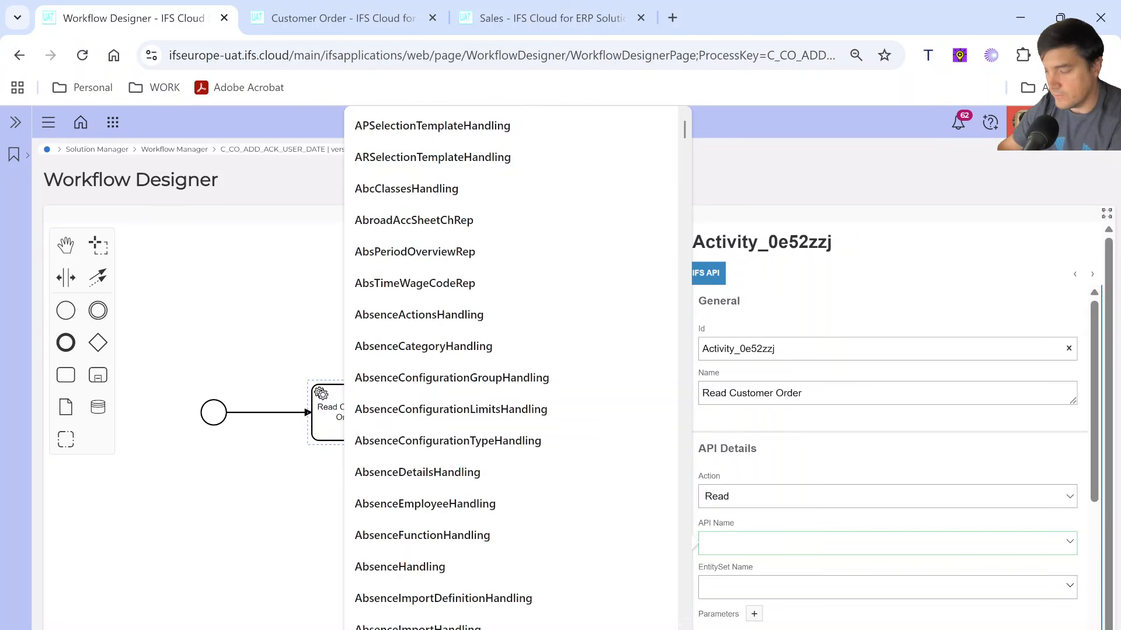
pyautogui.write('Custo')
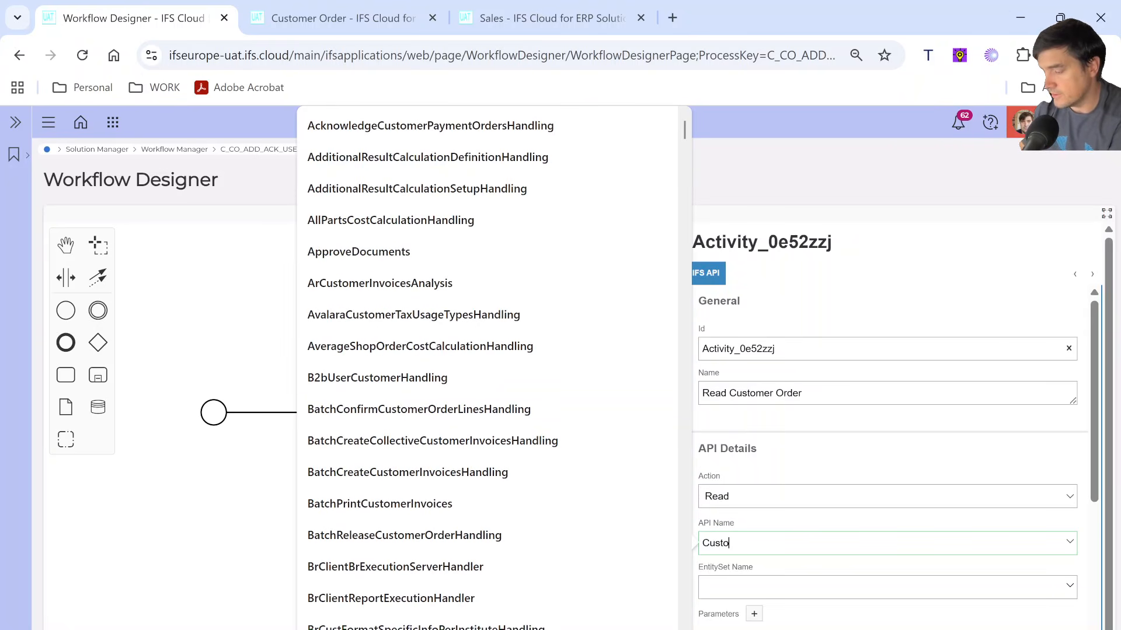
pyautogui.write('merOrderH')
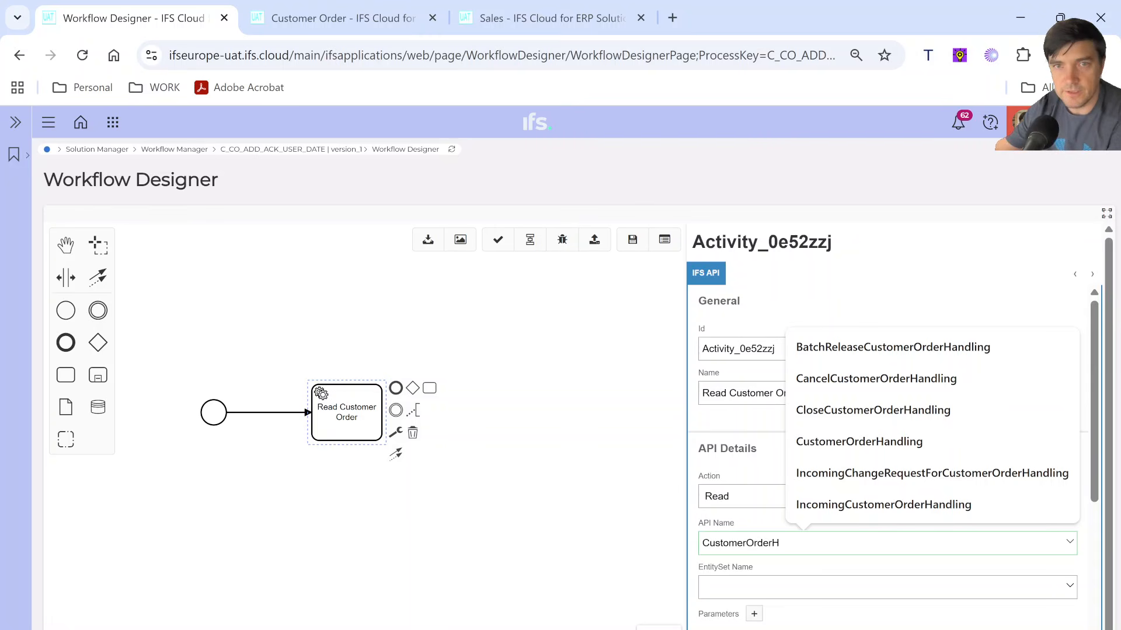
pyautogui.click(867, 444)
pyautogui.click(702, 587)
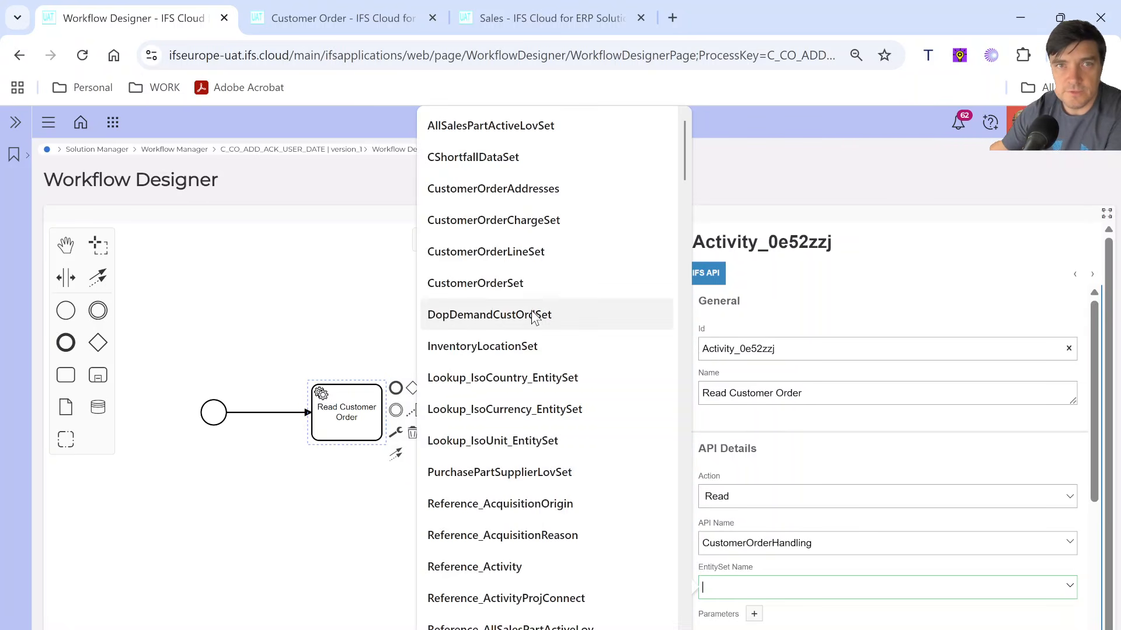
pyautogui.click(497, 290)
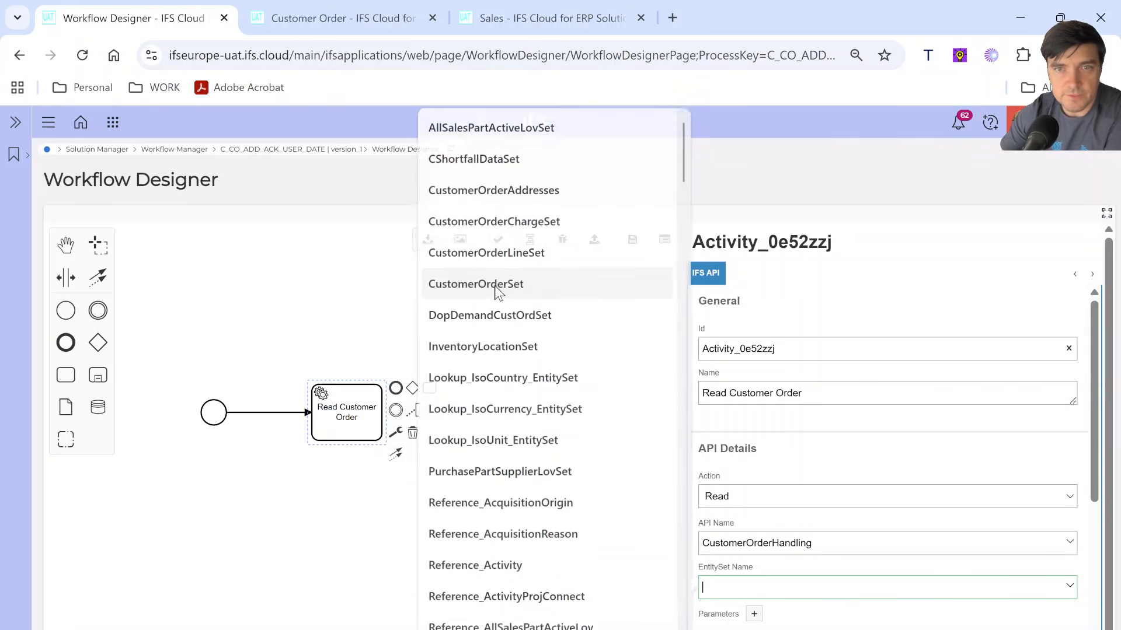
# Add an empty parameter row to the Read Customer Order task and open its list of available keys
pyautogui.scroll(-3, 840, 509)
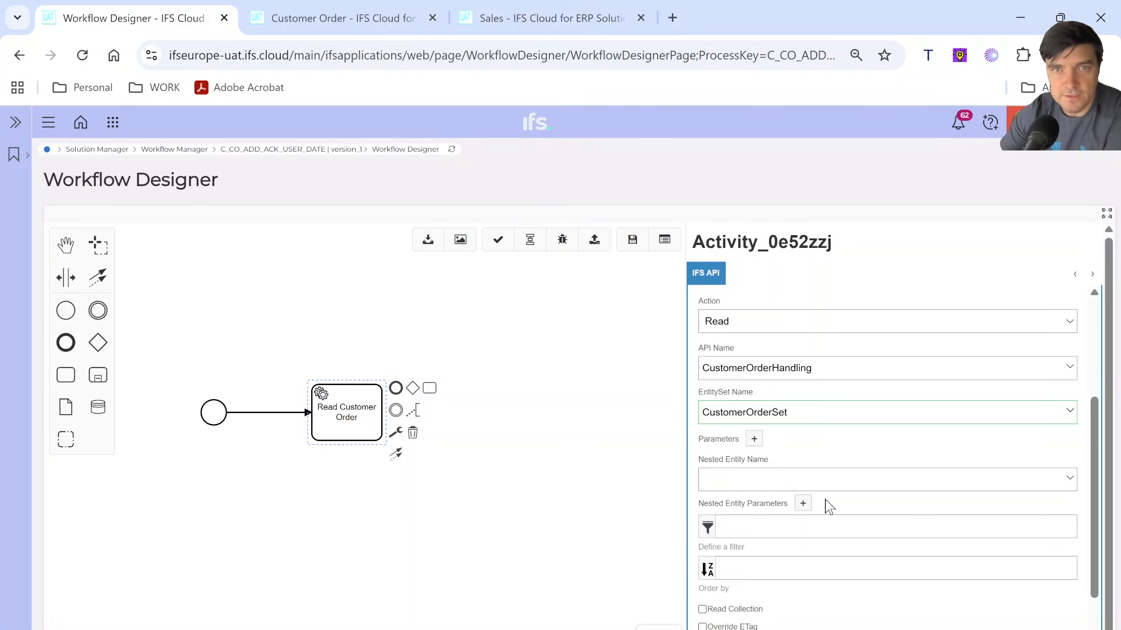
pyautogui.click(756, 439)
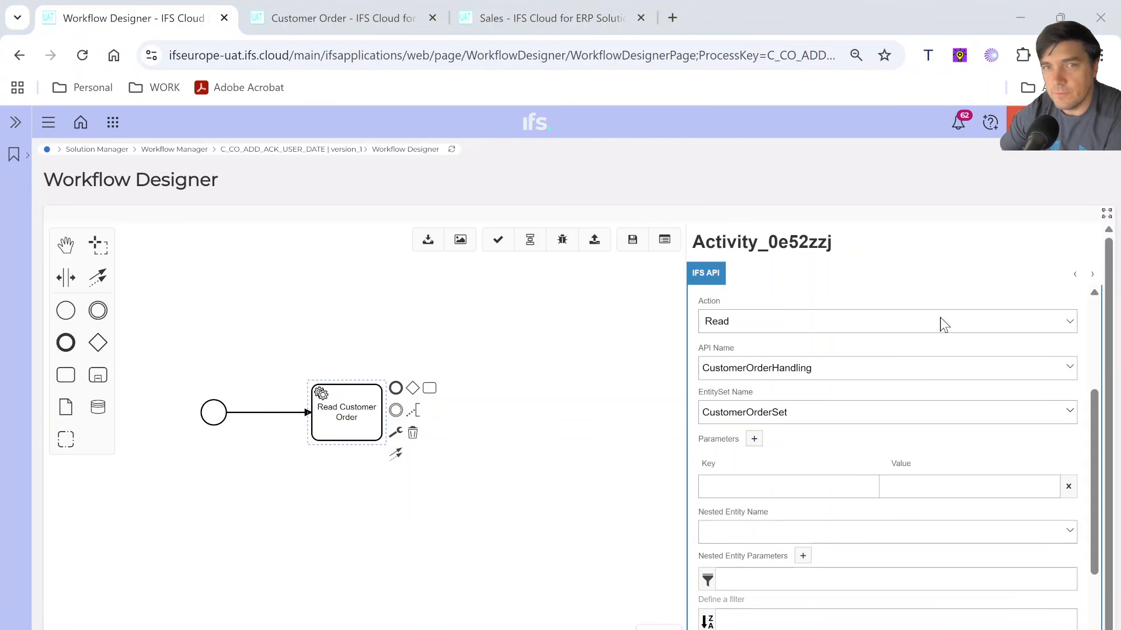
pyautogui.click(762, 486)
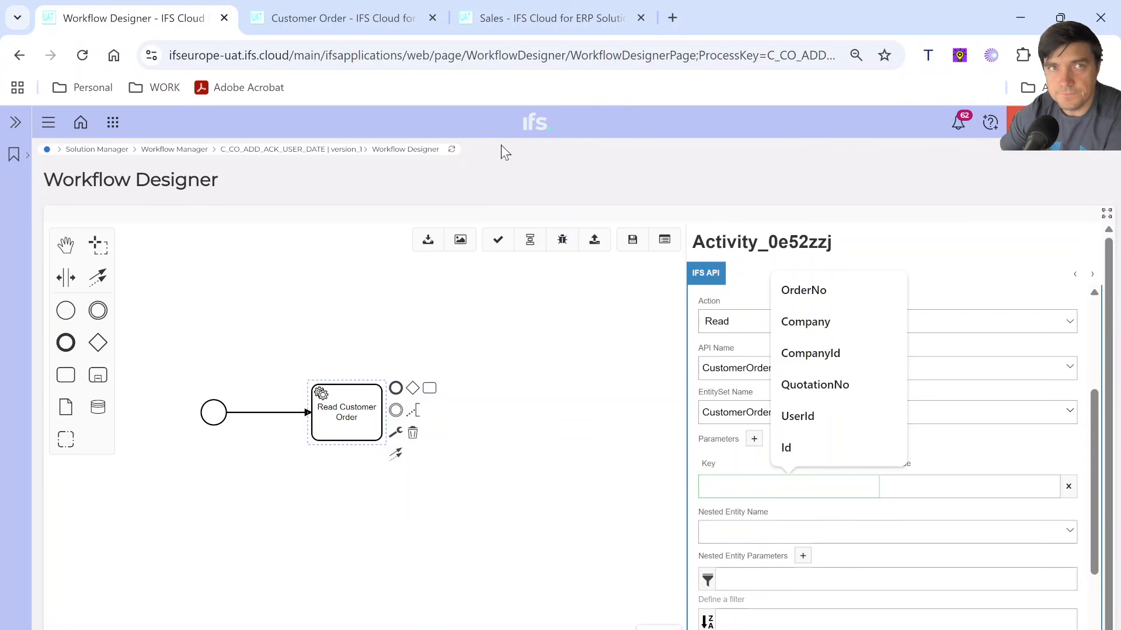
# Show the Customer Order page's debug page info and copy the OrderNo attribute name from its element content
pyautogui.click(350, 18)
pyautogui.click(1021, 121)
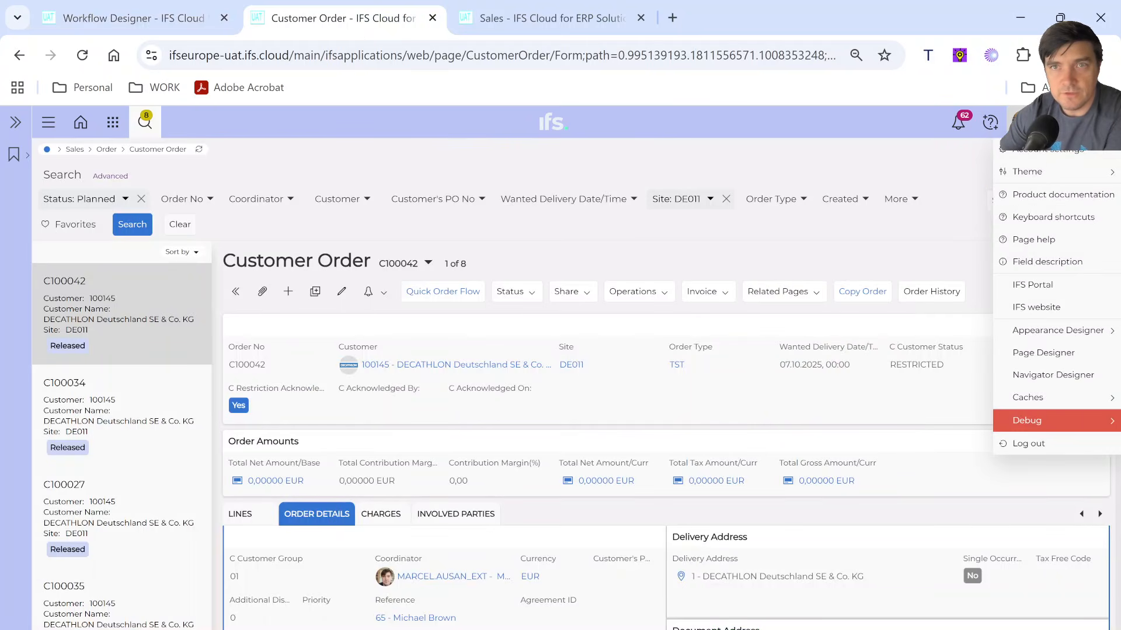
pyautogui.moveTo(1033, 426)
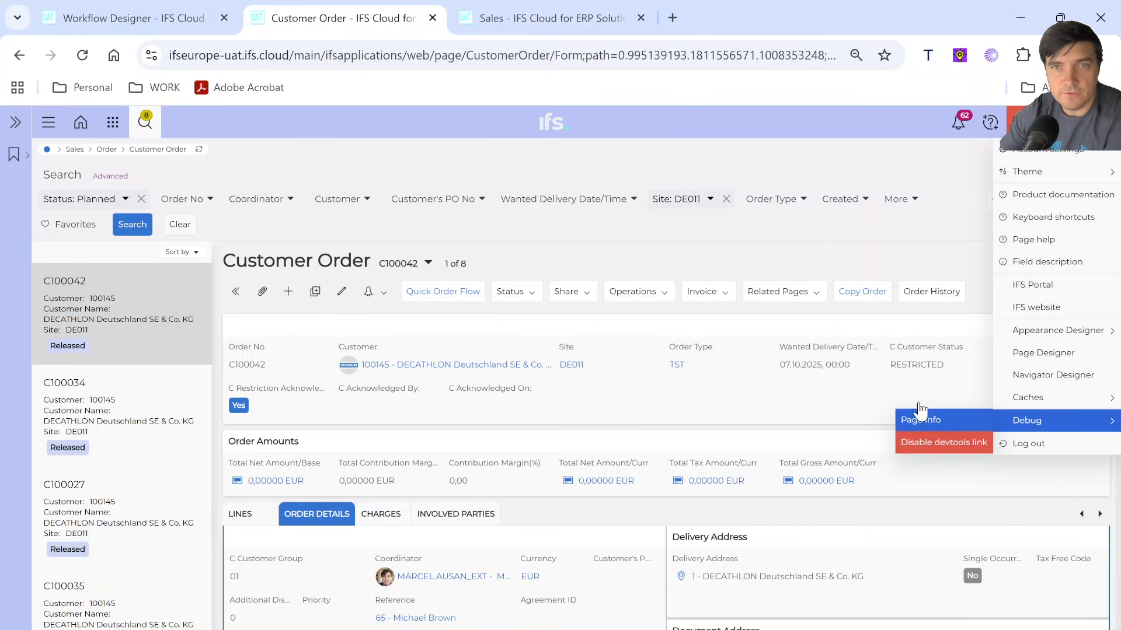
pyautogui.click(934, 425)
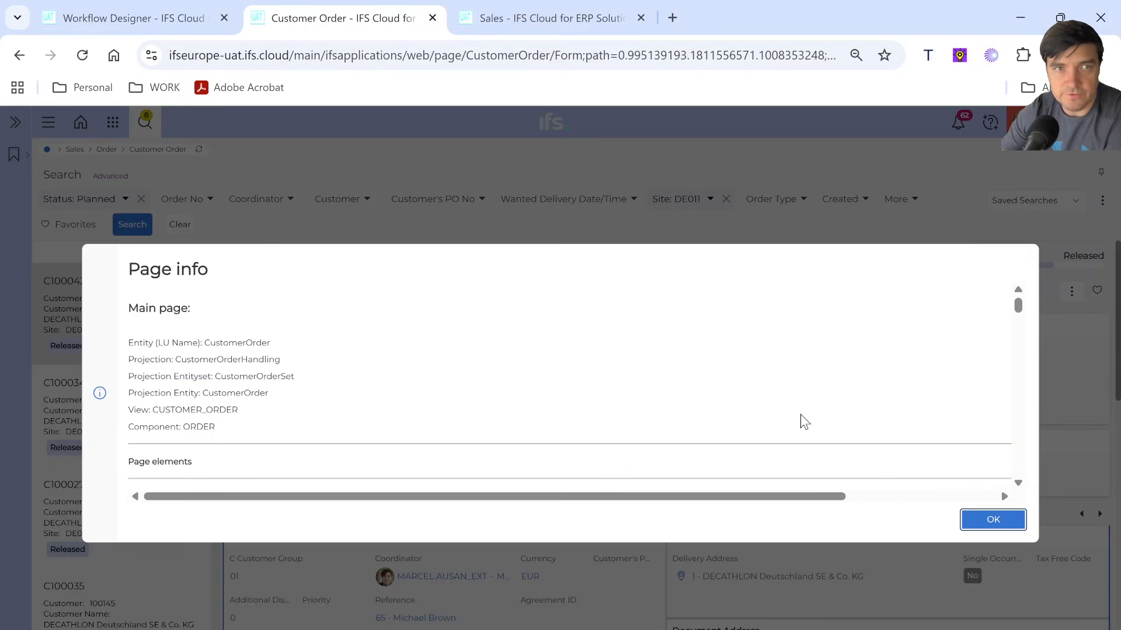
pyautogui.moveTo(285, 362); pyautogui.dragTo(214, 376)
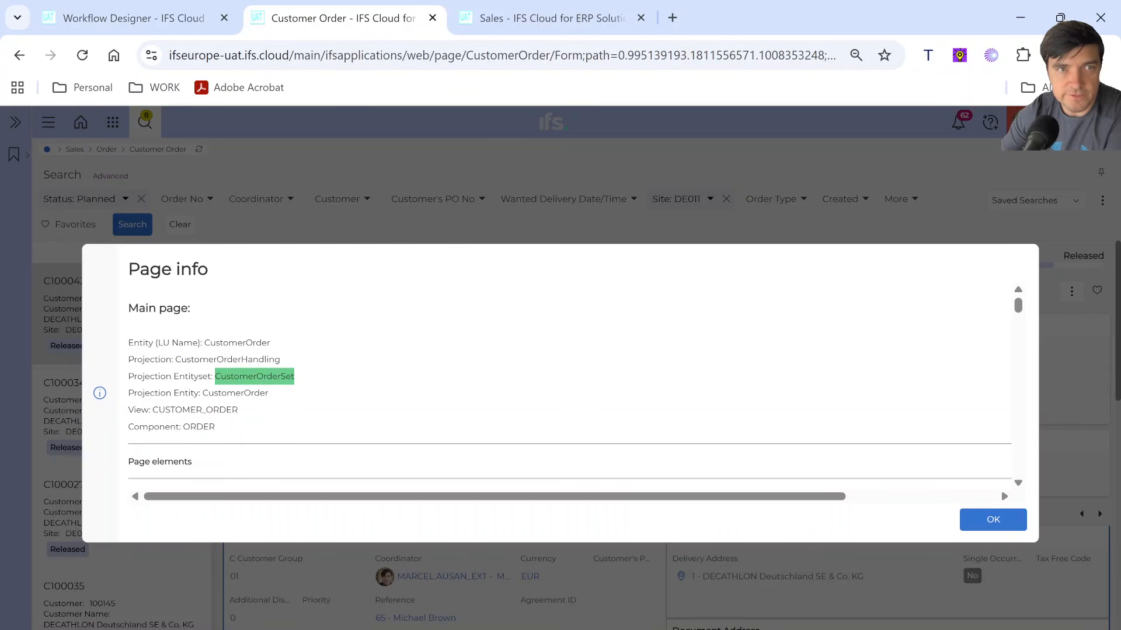
pyautogui.scroll(-5, 214, 376)
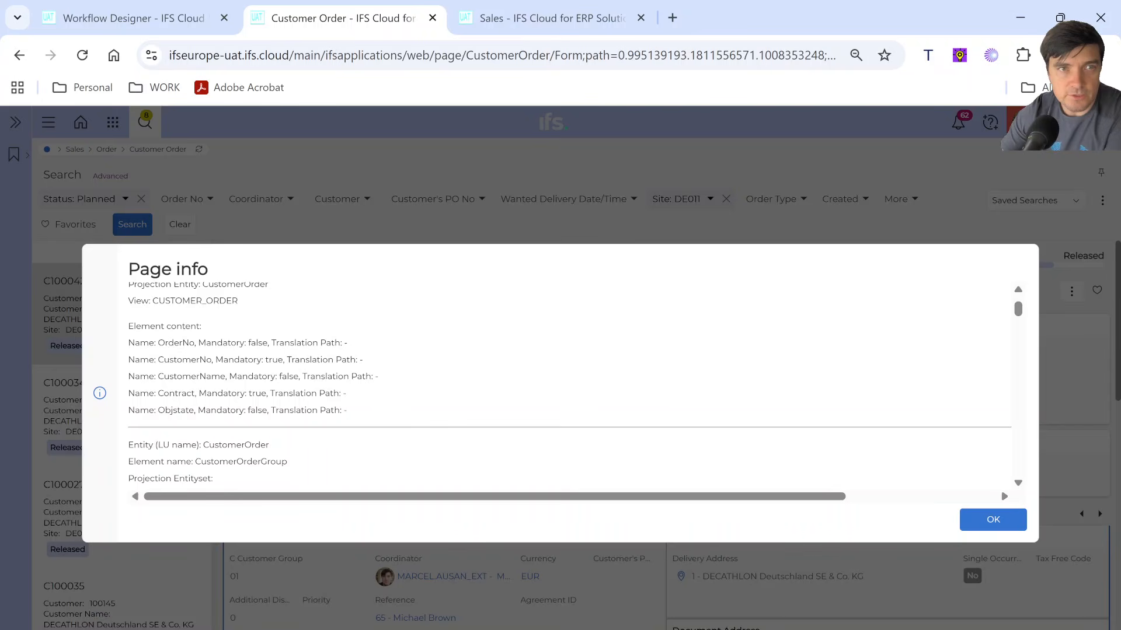
pyautogui.doubleClick(176, 343)
pyautogui.hotkey('ctrl', 'c')
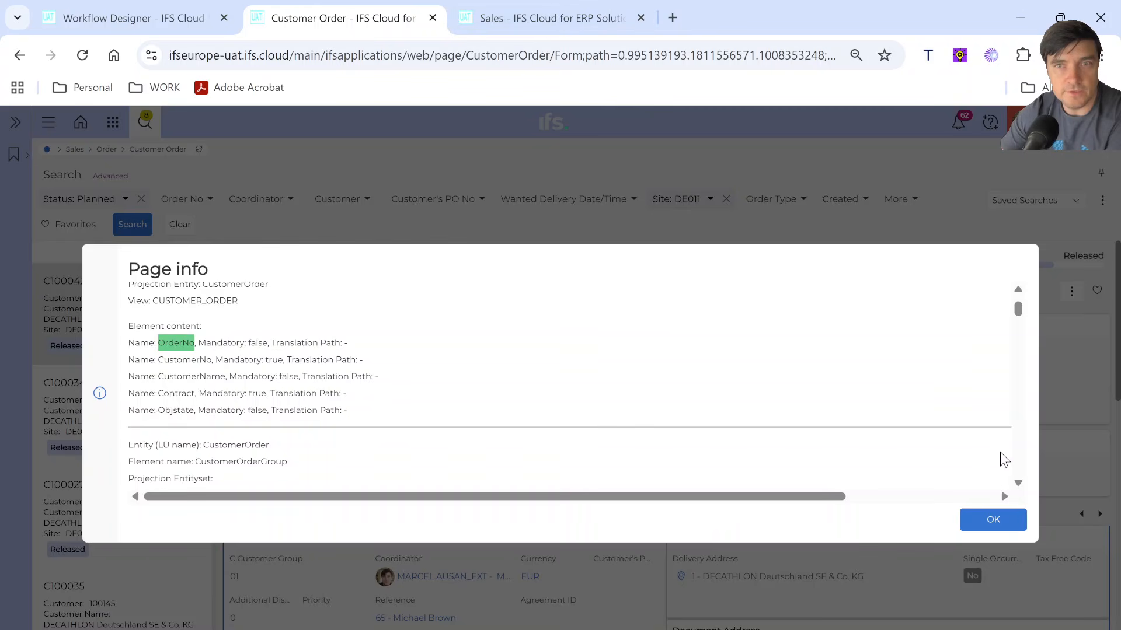
# Close the page info and, back in the Workflow Designer, fill the empty parameter row with key OrderNo and value ${OrderNo}
pyautogui.click(995, 523)
pyautogui.click(135, 18)
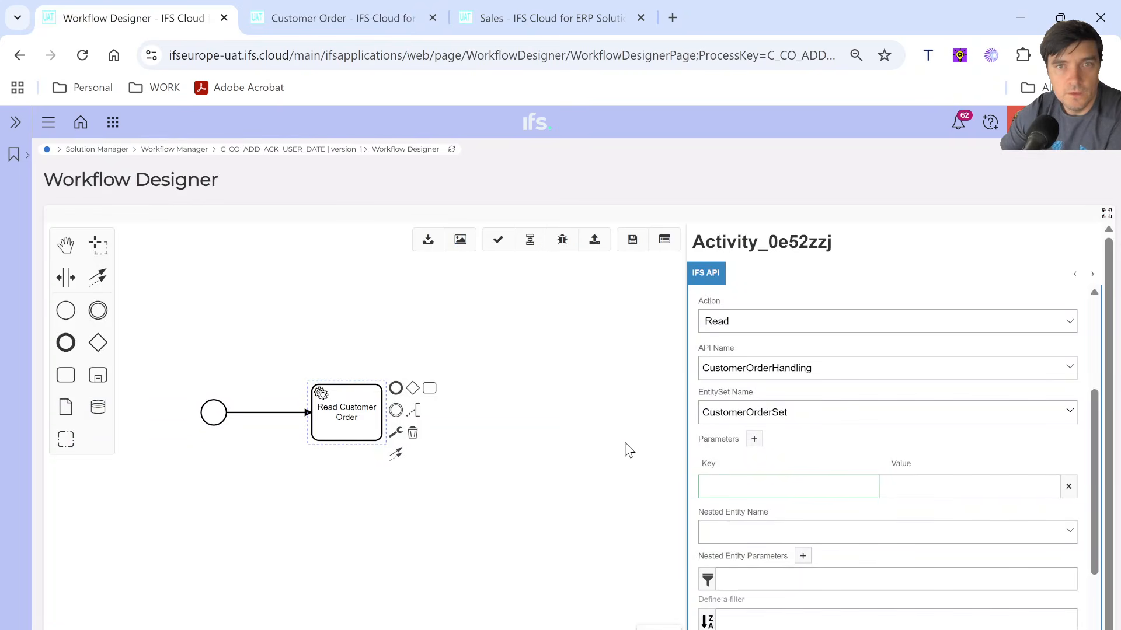
pyautogui.hotkey('ctrl', 'v')
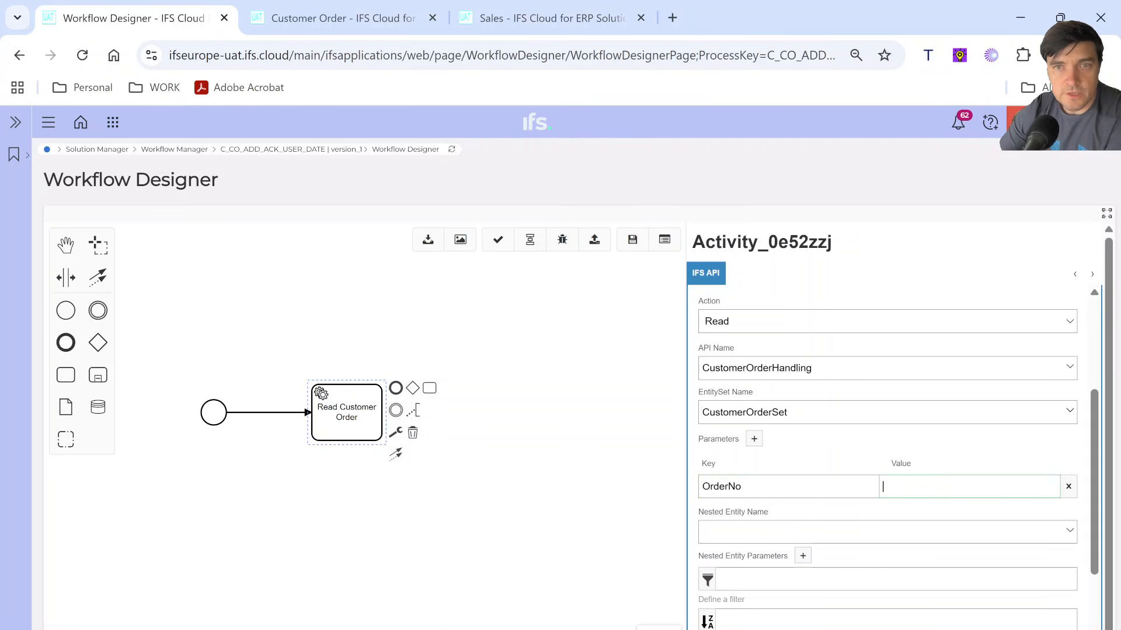
pyautogui.click(922, 291)
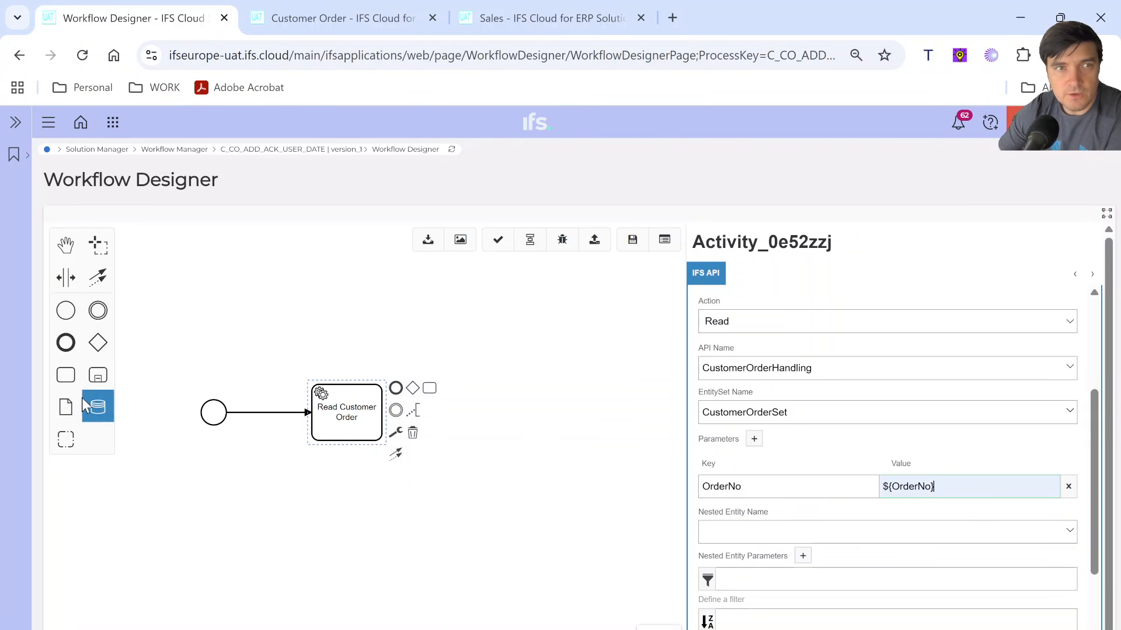
# Place a new task to the right of Read Customer Order and connect Read Customer Order to it
pyautogui.click(66, 378)
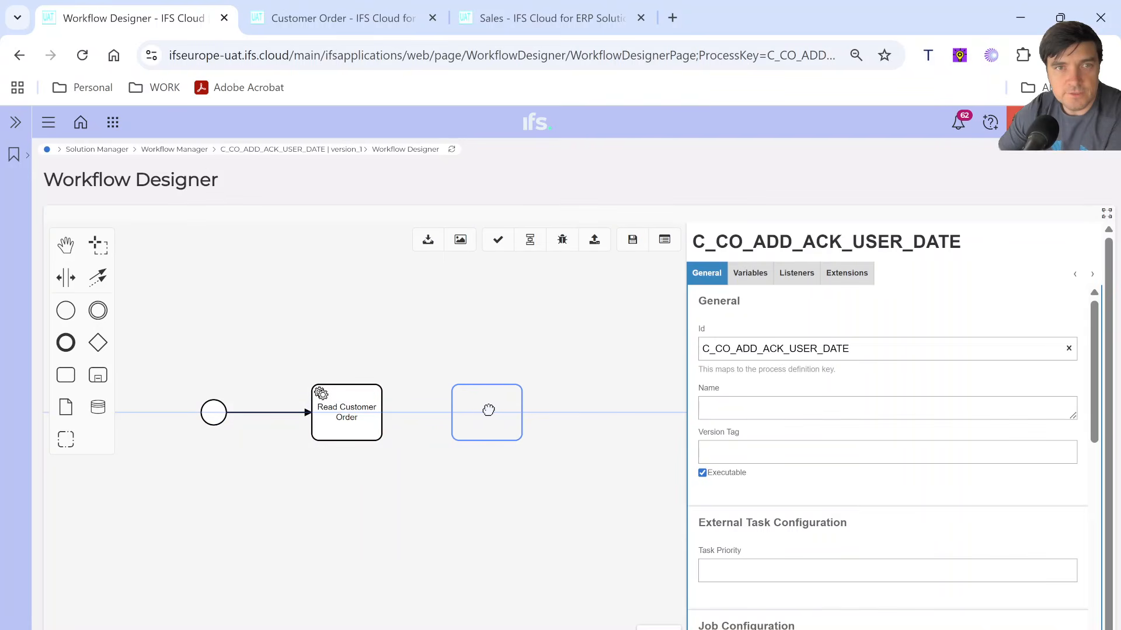
pyautogui.click(501, 413)
pyautogui.click(376, 421)
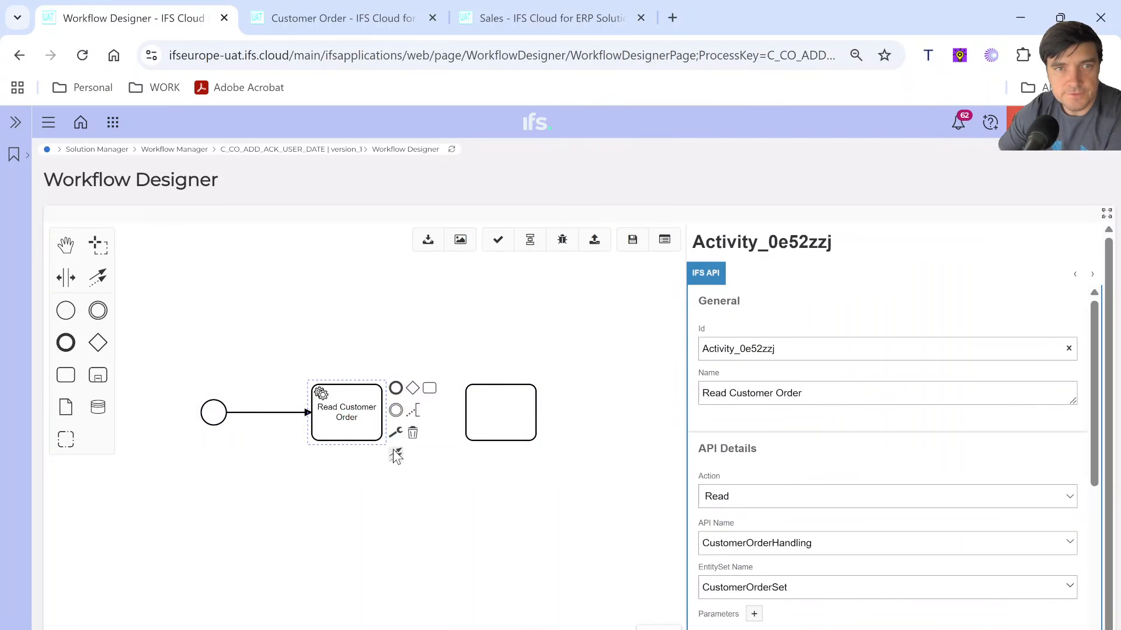
pyautogui.moveTo(397, 453); pyautogui.dragTo(485, 416)
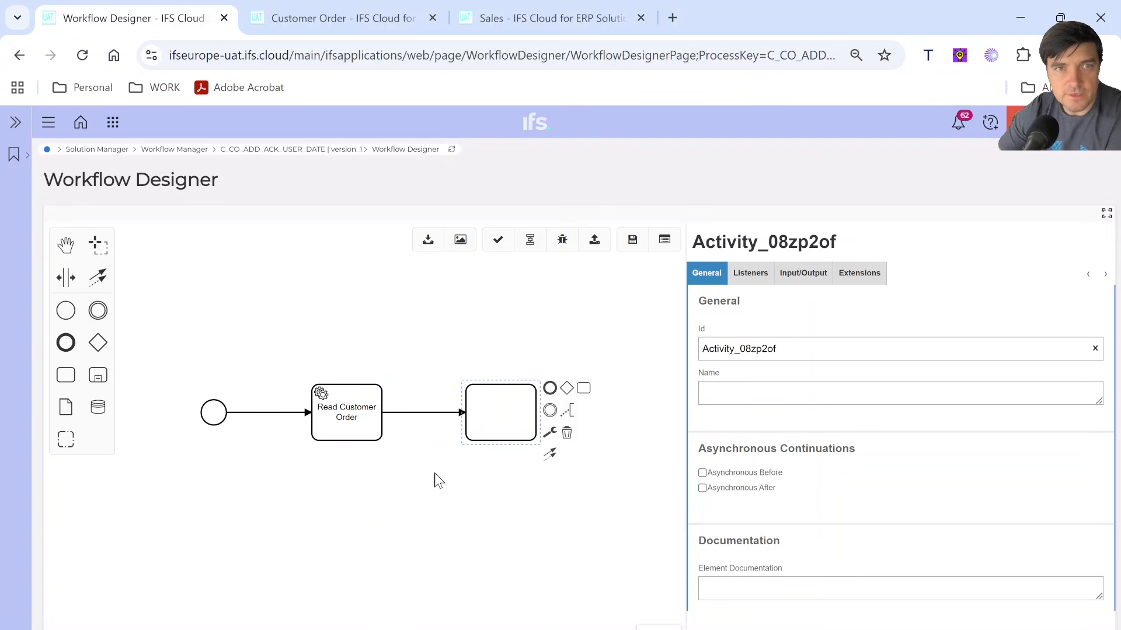
# Change the new task to a Script Task and name it "Set Variables"
pyautogui.moveTo(435, 473); pyautogui.dragTo(385, 468)
pyautogui.click(429, 416)
pyautogui.click(429, 416)
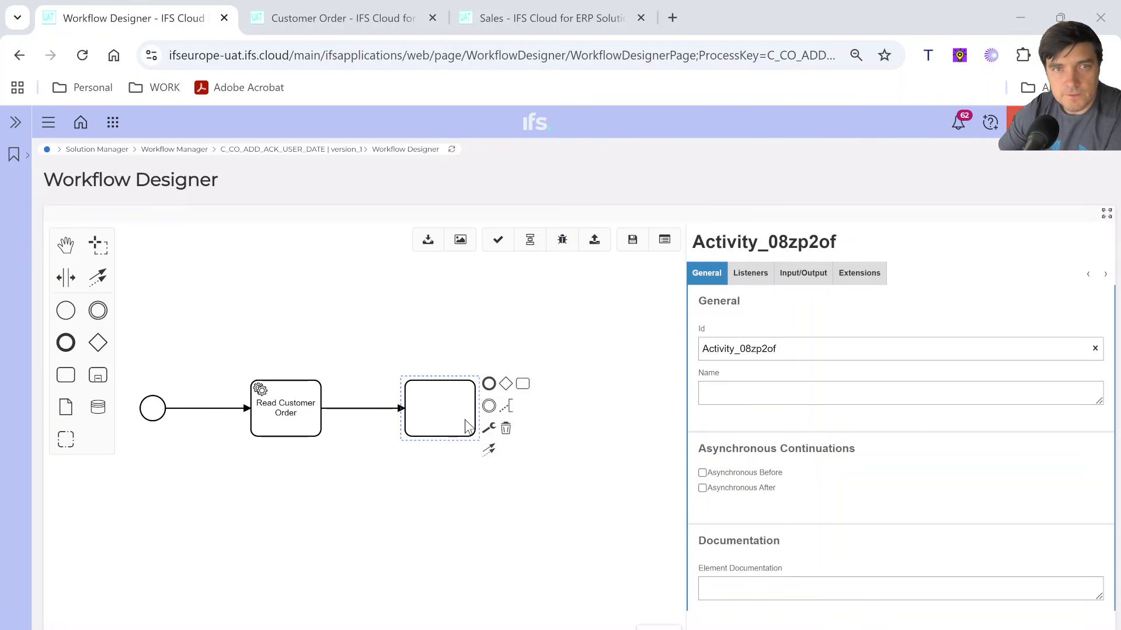
pyautogui.click(489, 428)
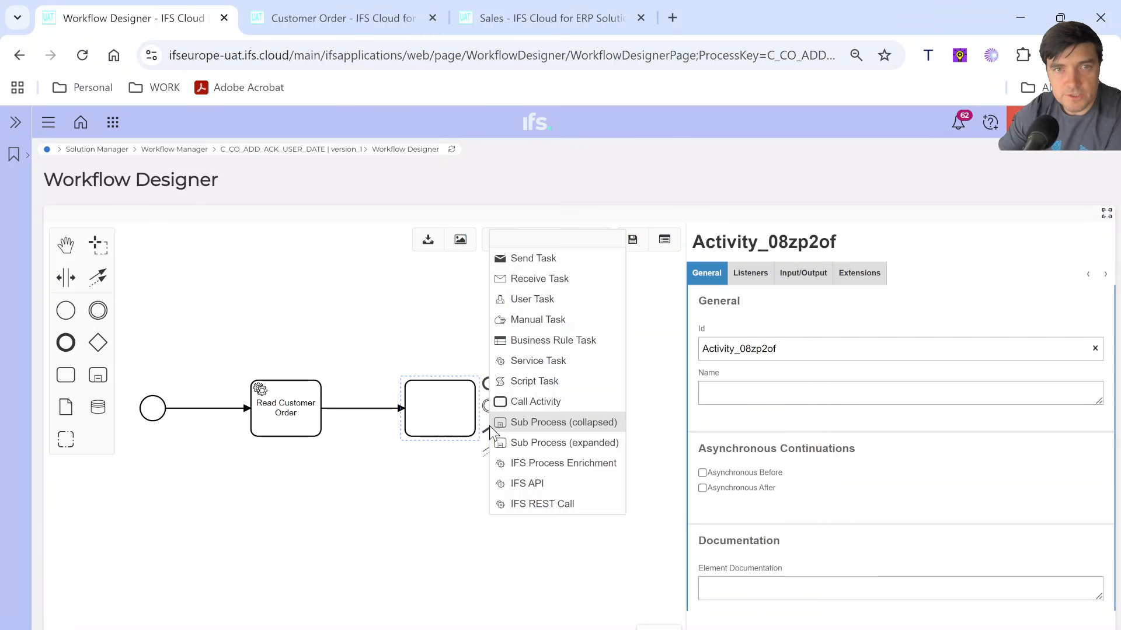
pyautogui.click(530, 382)
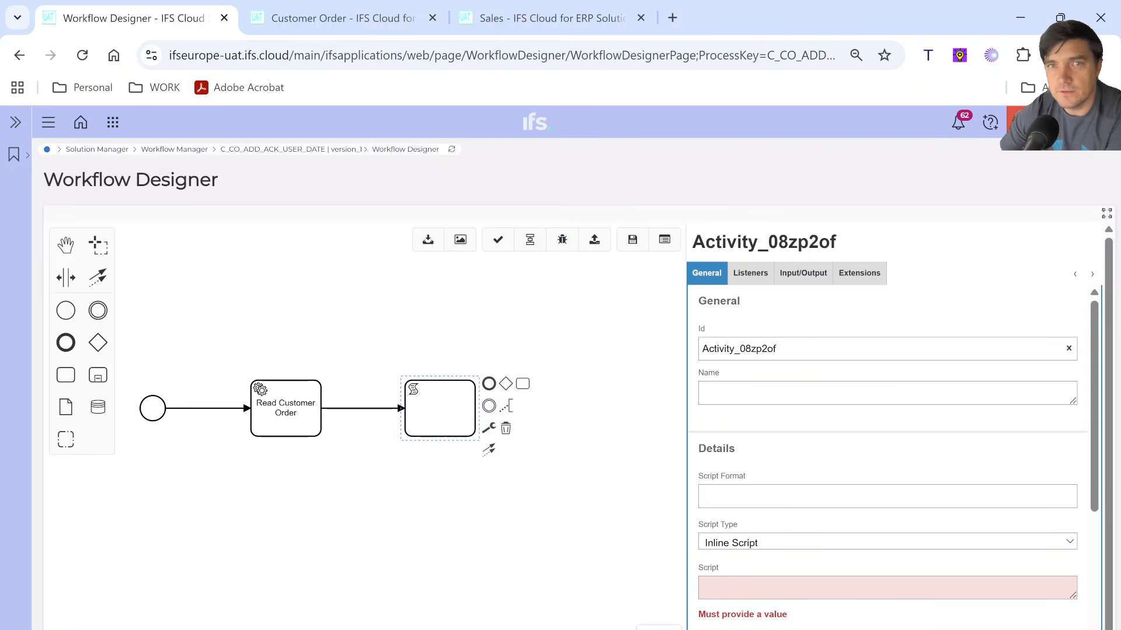
pyautogui.write('Set ')
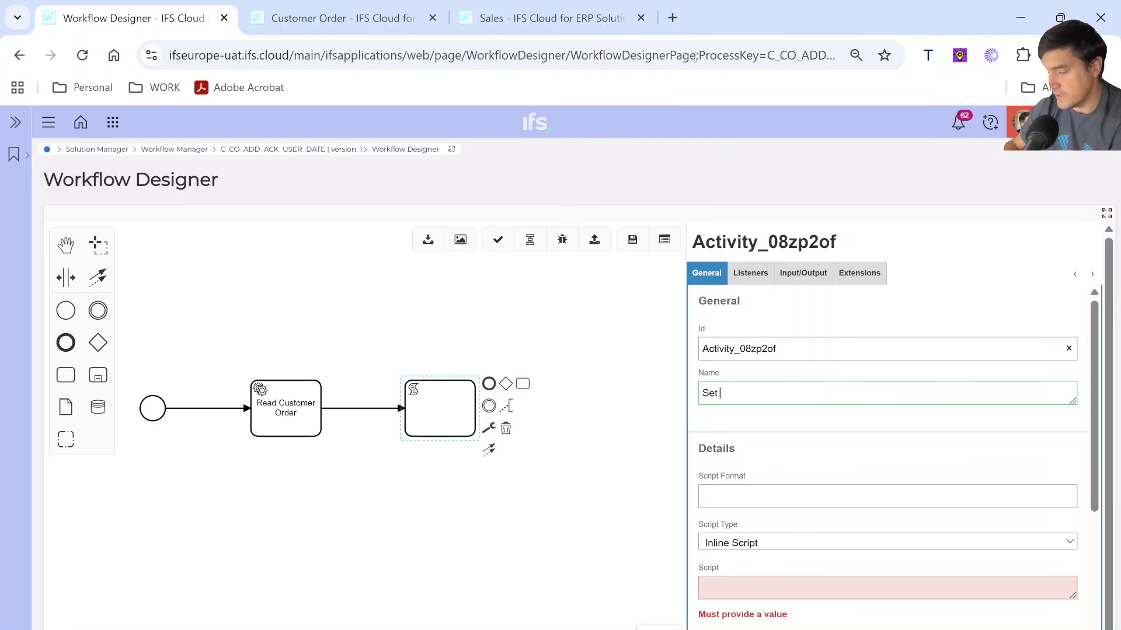
pyautogui.write('Variables')
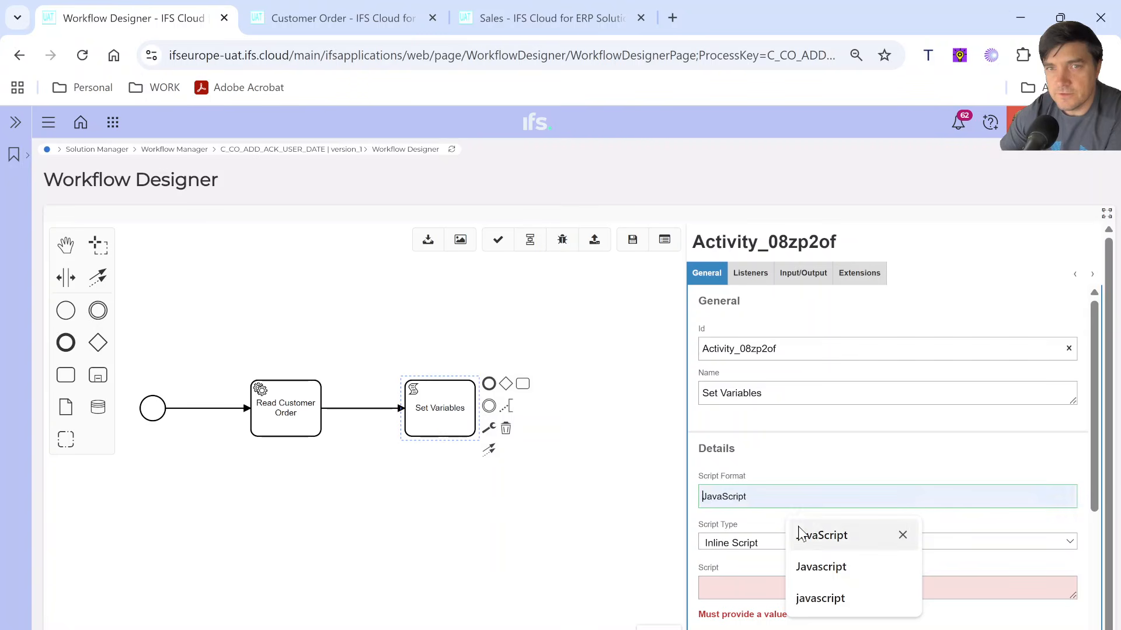
# Set the script format to Javascript and paste the inline script setting RestrictionAck from Cf_C_Restriction_Ack and Sysdate from the current date and time
pyautogui.click(828, 569)
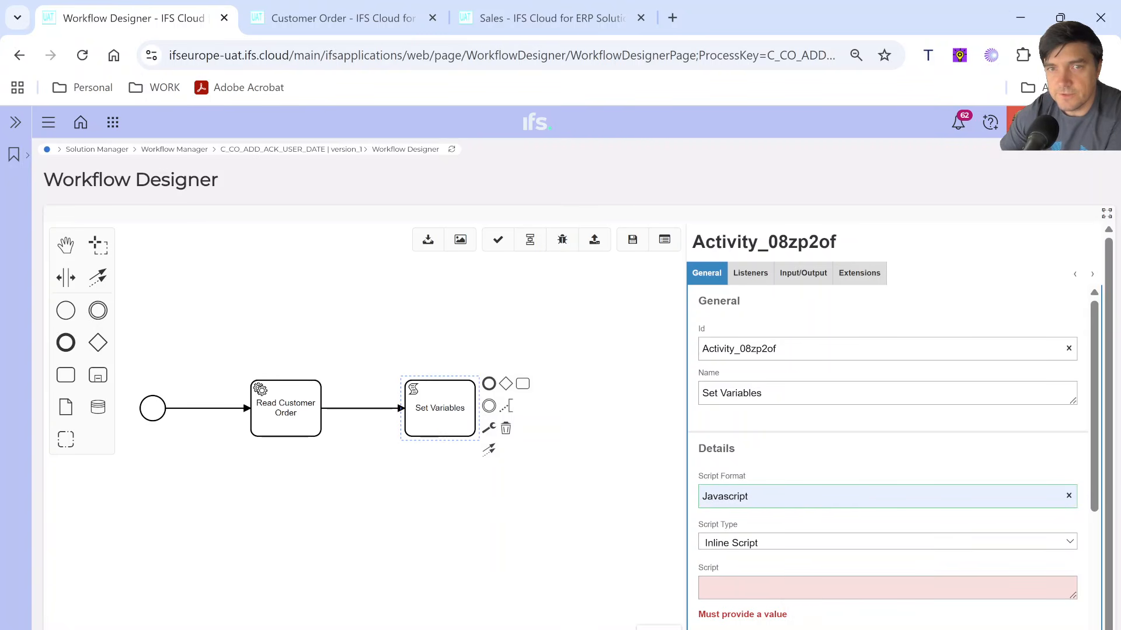
pyautogui.moveTo(1073, 596); pyautogui.dragTo(1073, 628)
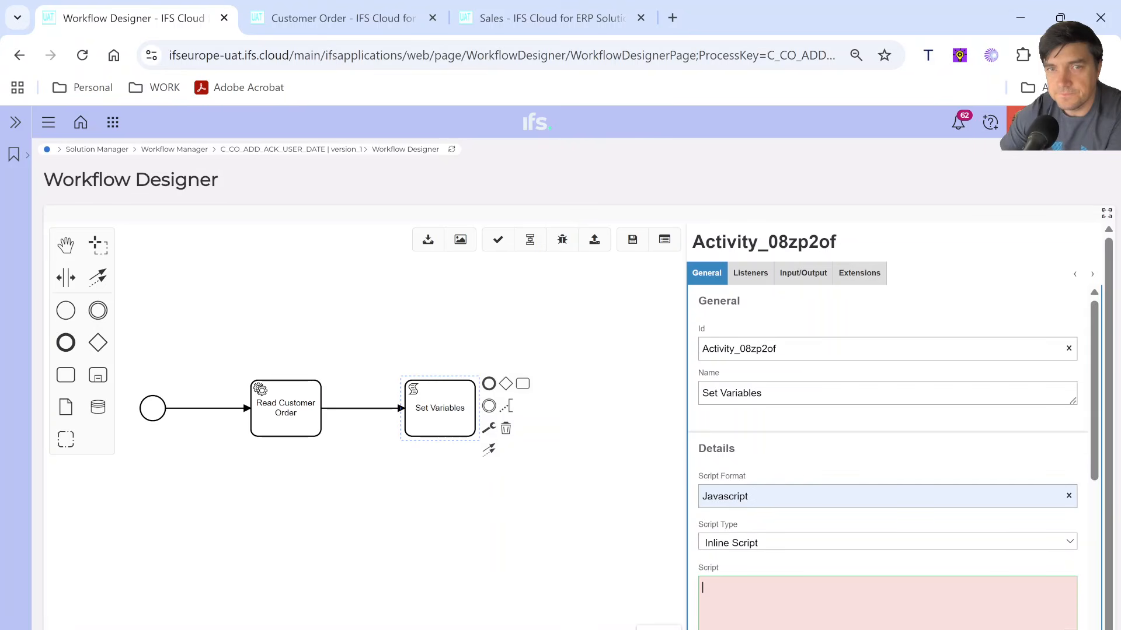
pyautogui.scroll(-1, 1000, 567)
pyautogui.scroll(-4, 999, 567)
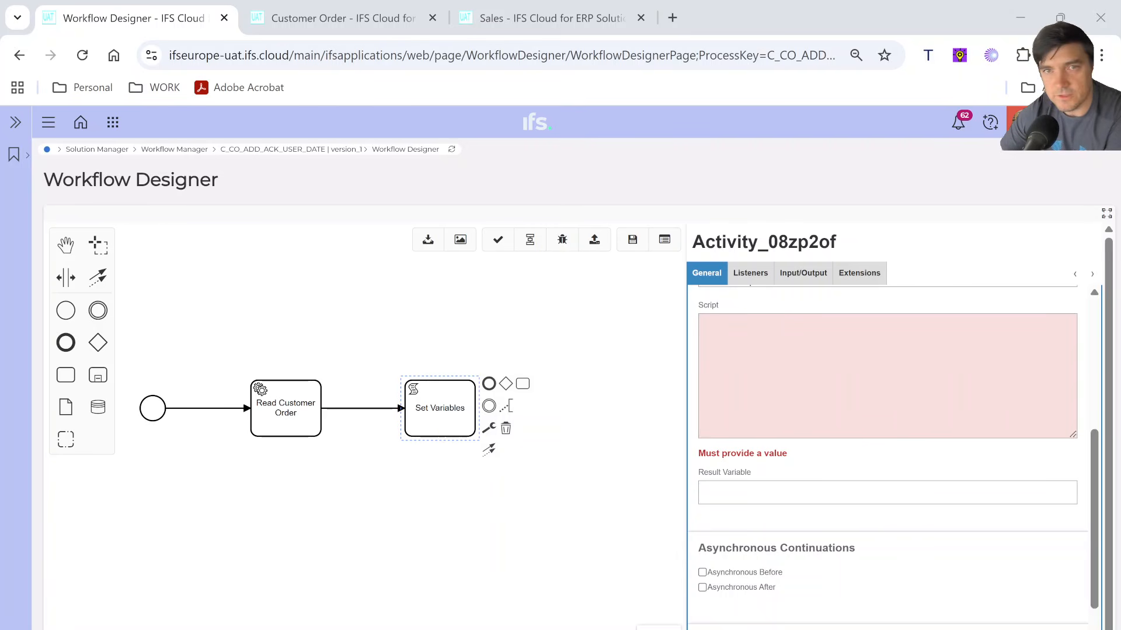
pyautogui.hotkey('alt', 'Tab')
pyautogui.hotkey('ctrl', 'v')
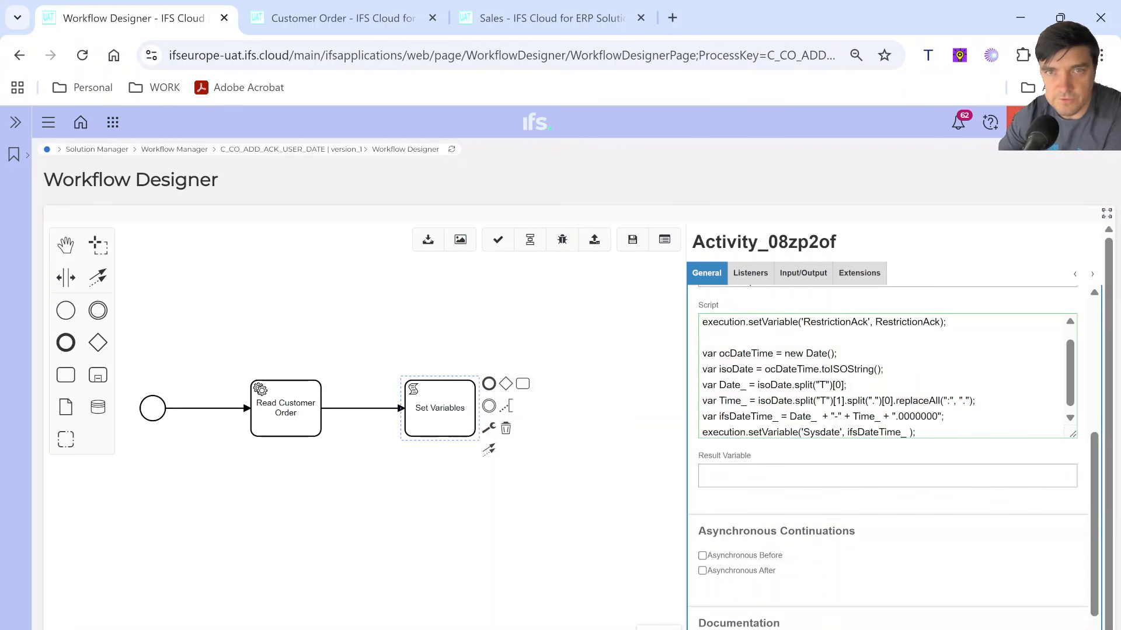
pyautogui.scroll(2, 953, 432)
pyautogui.moveTo(1071, 434); pyautogui.dragTo(1067, 493)
pyautogui.scroll(3, 782, 455)
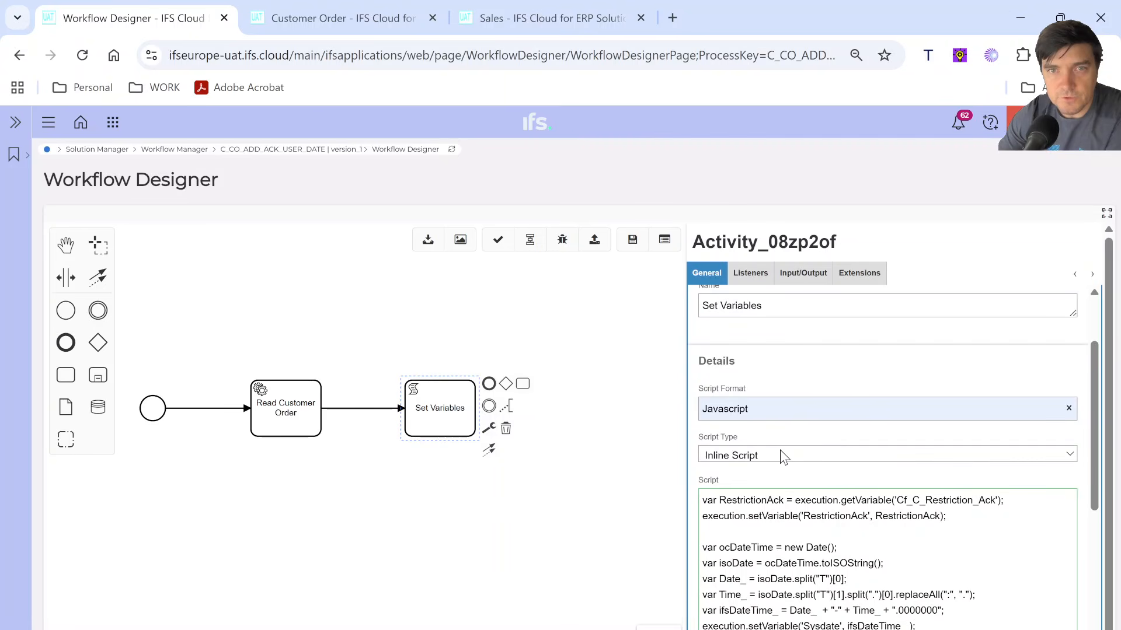
pyautogui.scroll(-2, 736, 465)
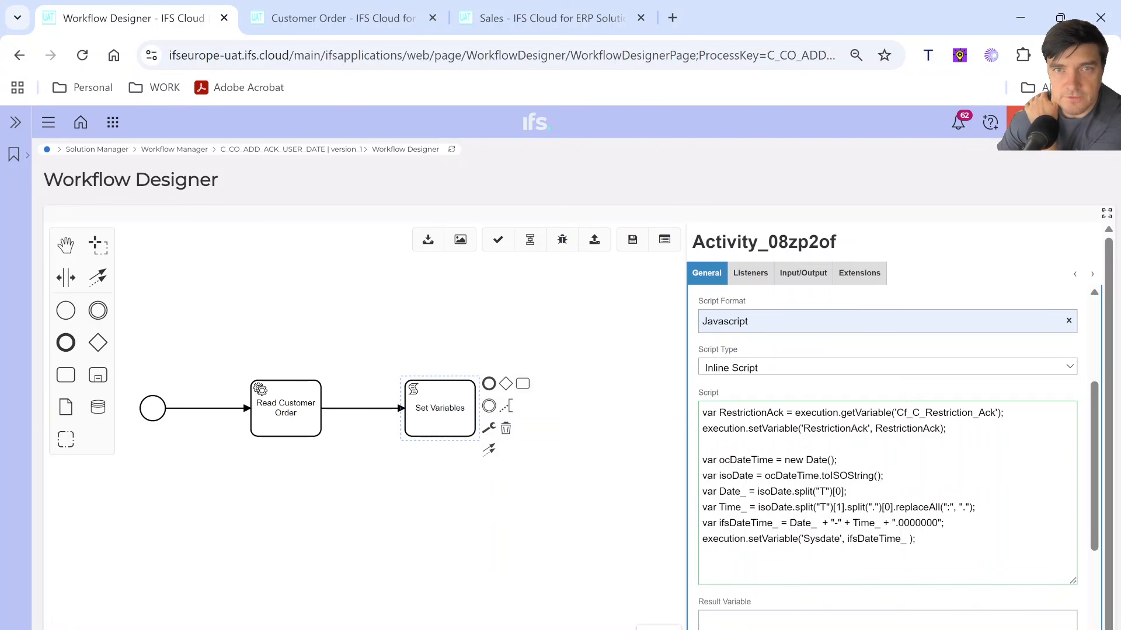
# Examine how the Set Variables script reads the restriction acknowledgement, formats the current date and time, and sets the RestrictionAck and Sysdate variables
pyautogui.moveTo(719, 413); pyautogui.dragTo(784, 413)
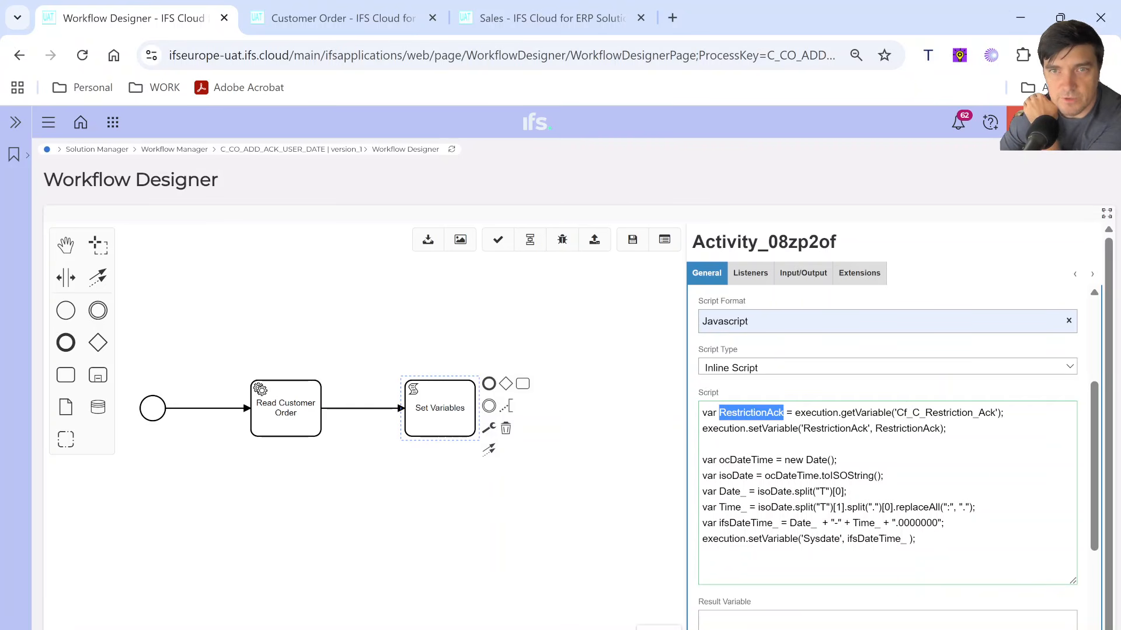
pyautogui.moveTo(896, 412); pyautogui.dragTo(991, 413)
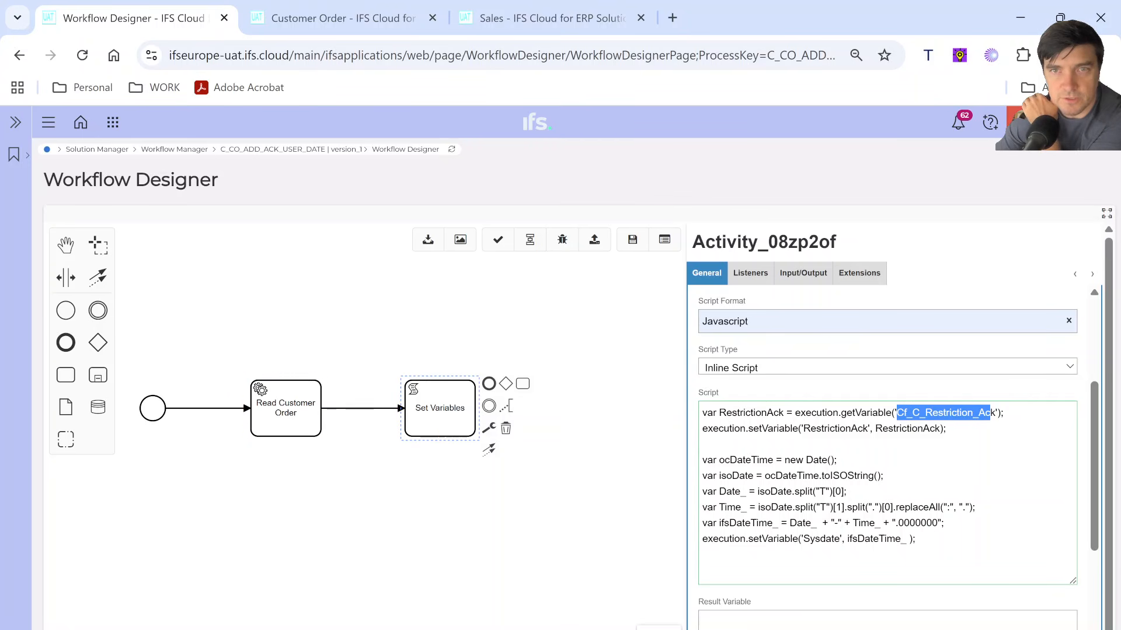
pyautogui.click(904, 413)
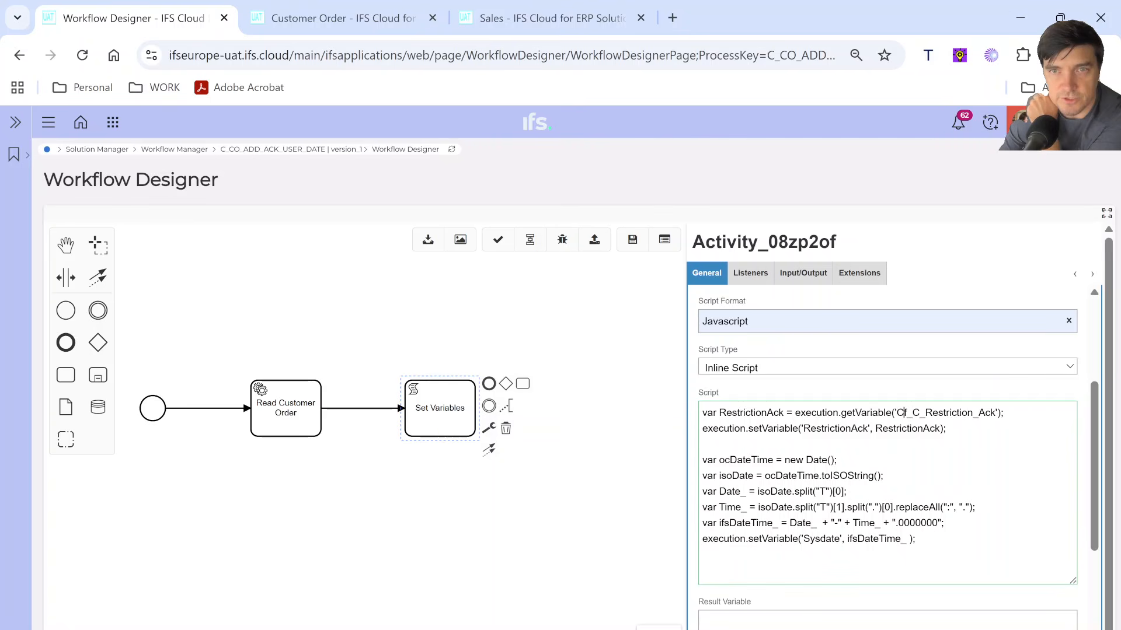
pyautogui.moveTo(986, 412); pyautogui.dragTo(896, 413)
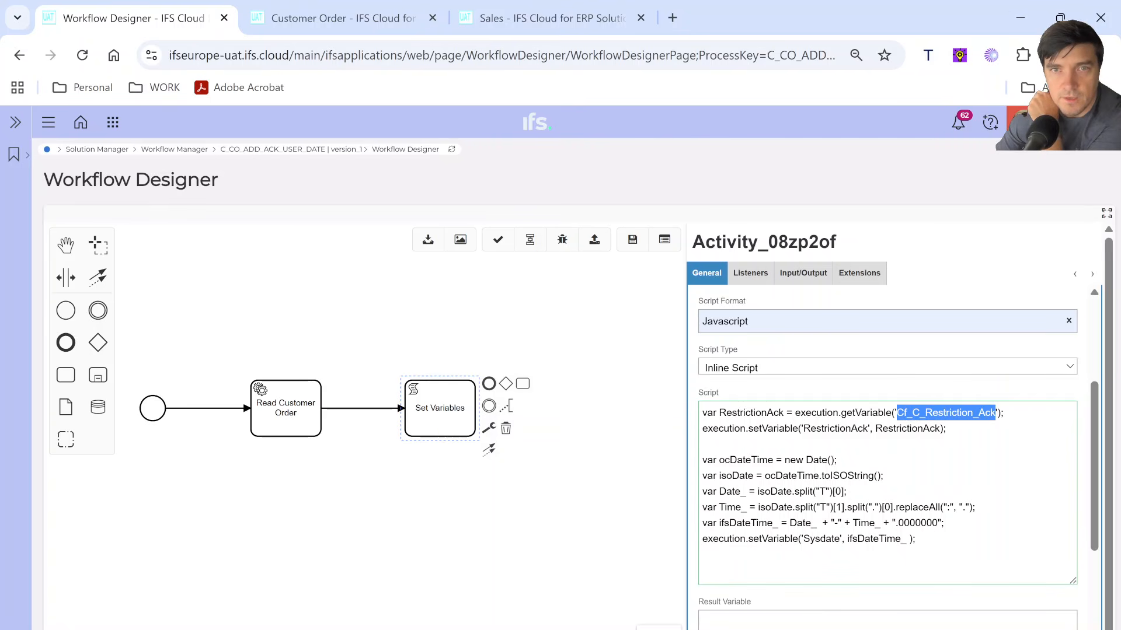
pyautogui.doubleClick(835, 429)
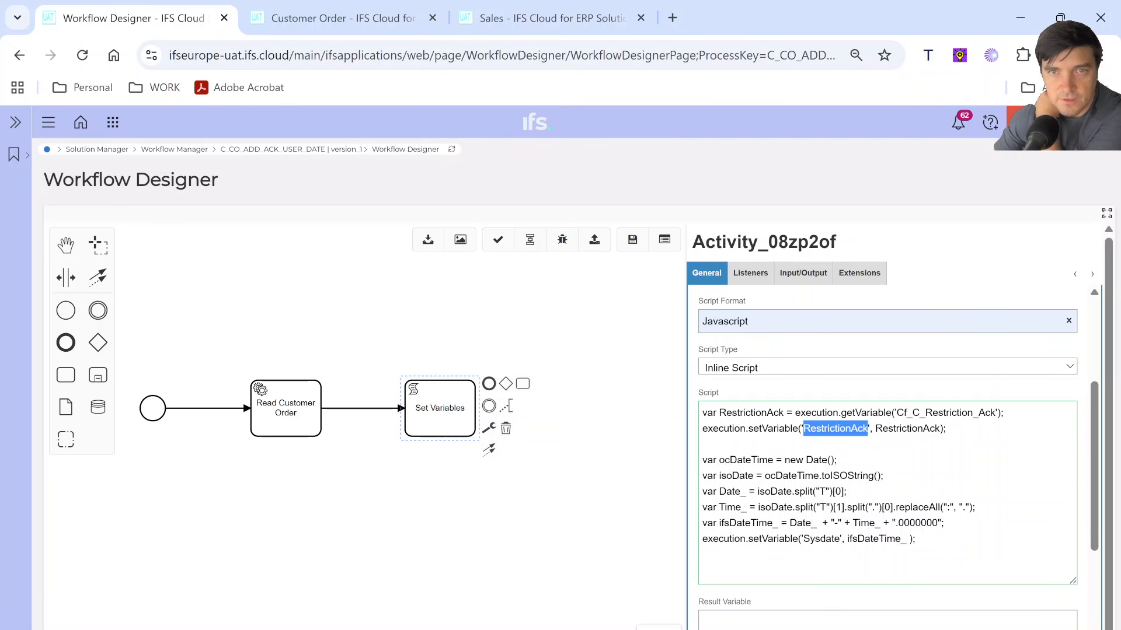
pyautogui.moveTo(776, 476); pyautogui.dragTo(868, 475)
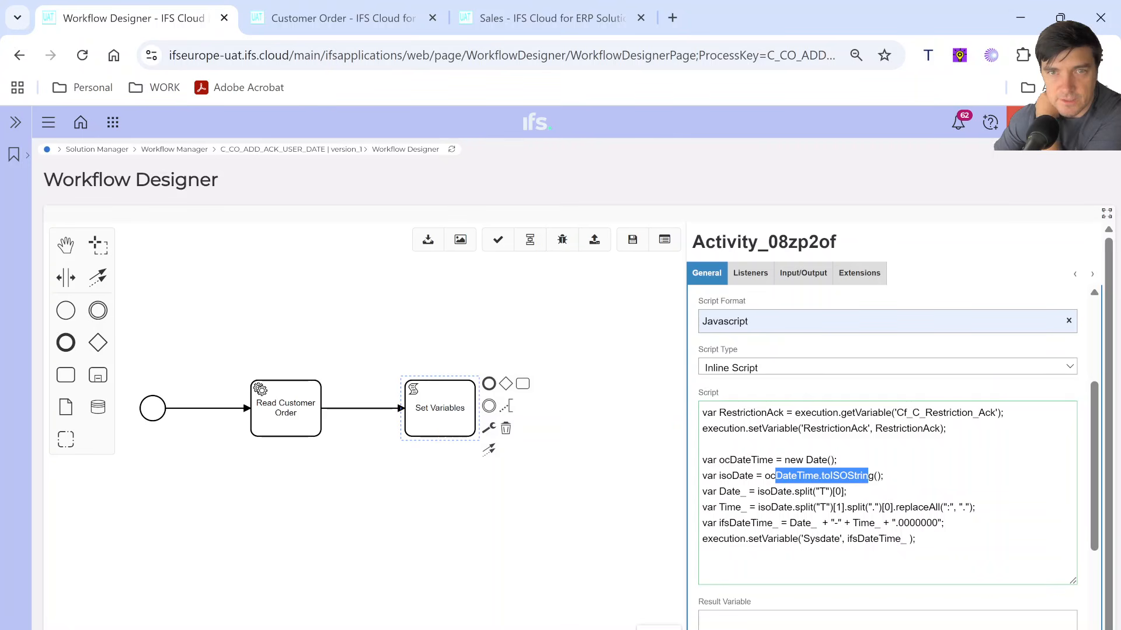
pyautogui.click(868, 475)
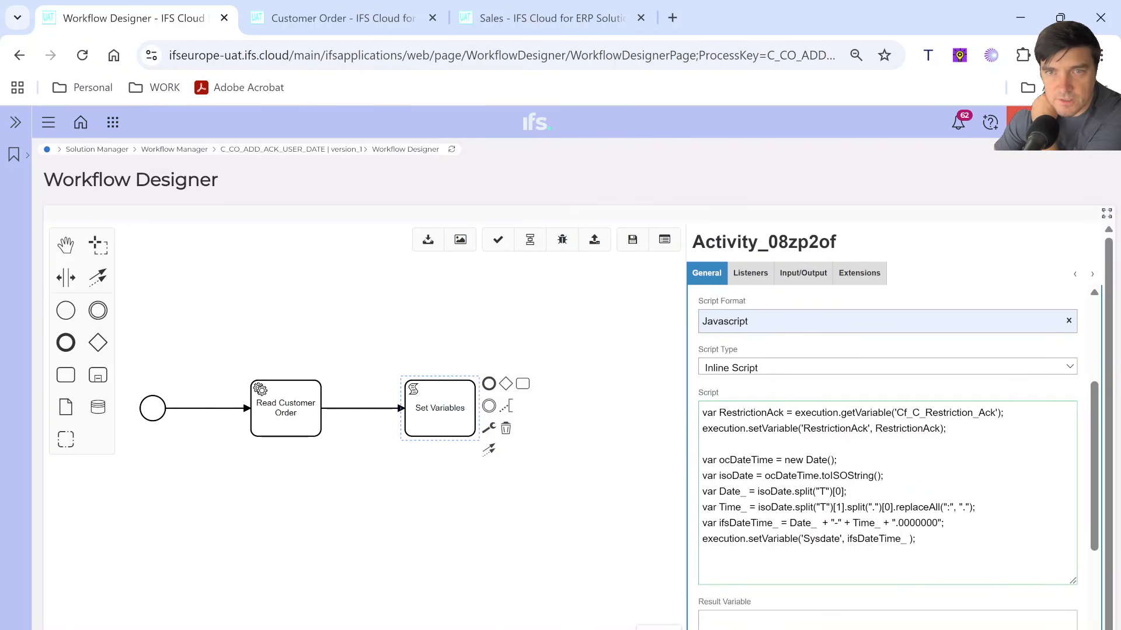
pyautogui.moveTo(944, 523); pyautogui.dragTo(699, 461)
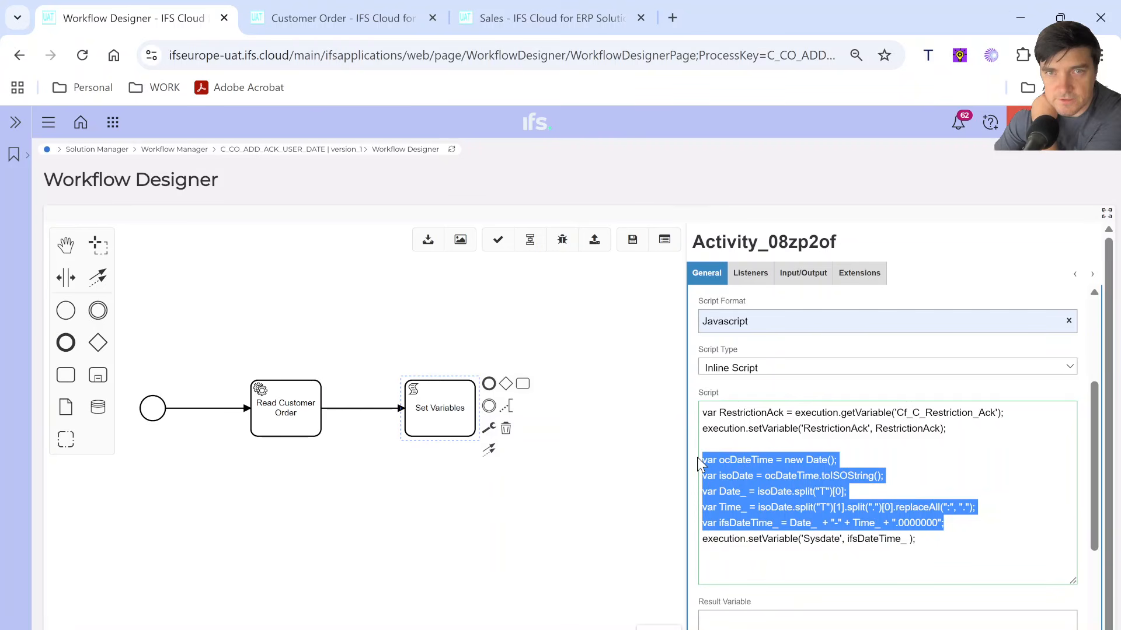
pyautogui.click(699, 461)
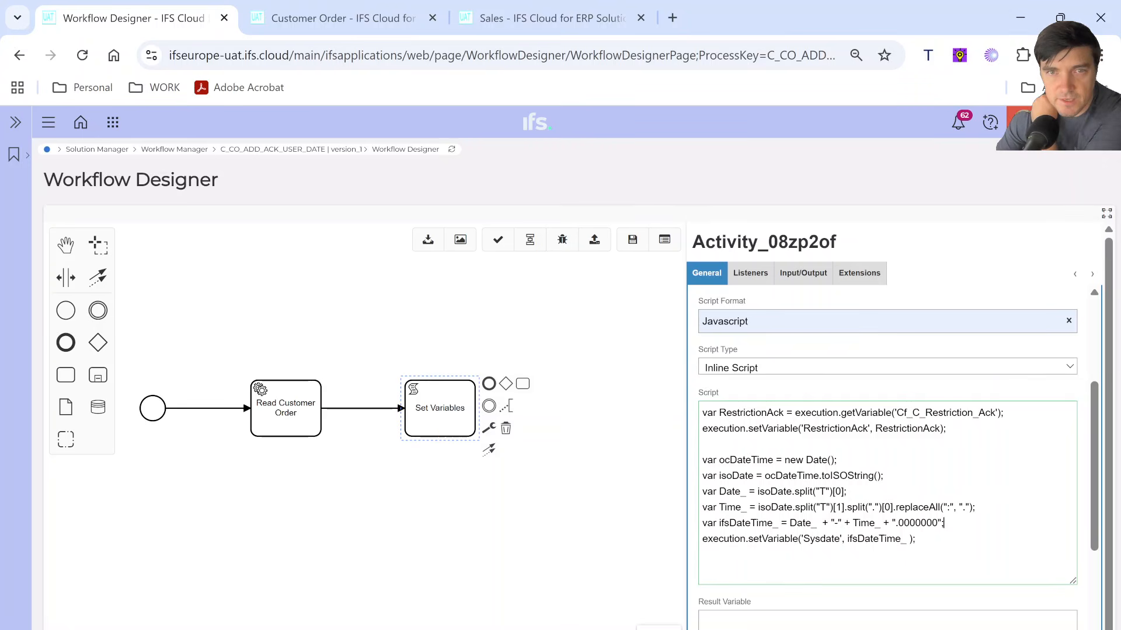
pyautogui.doubleClick(759, 538)
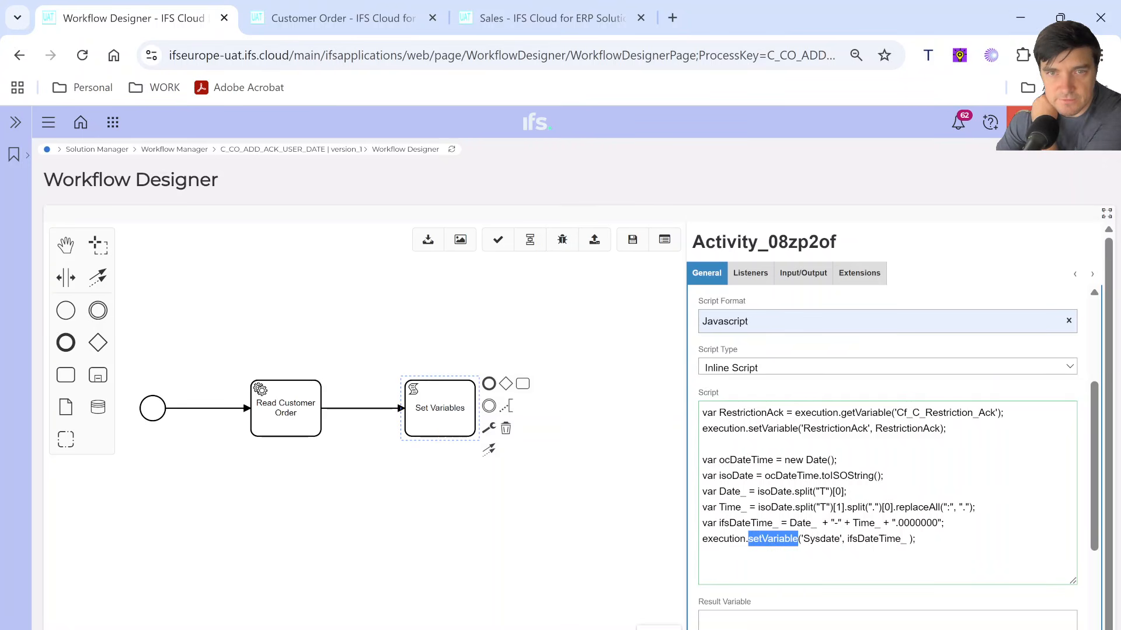
pyautogui.doubleClick(821, 538)
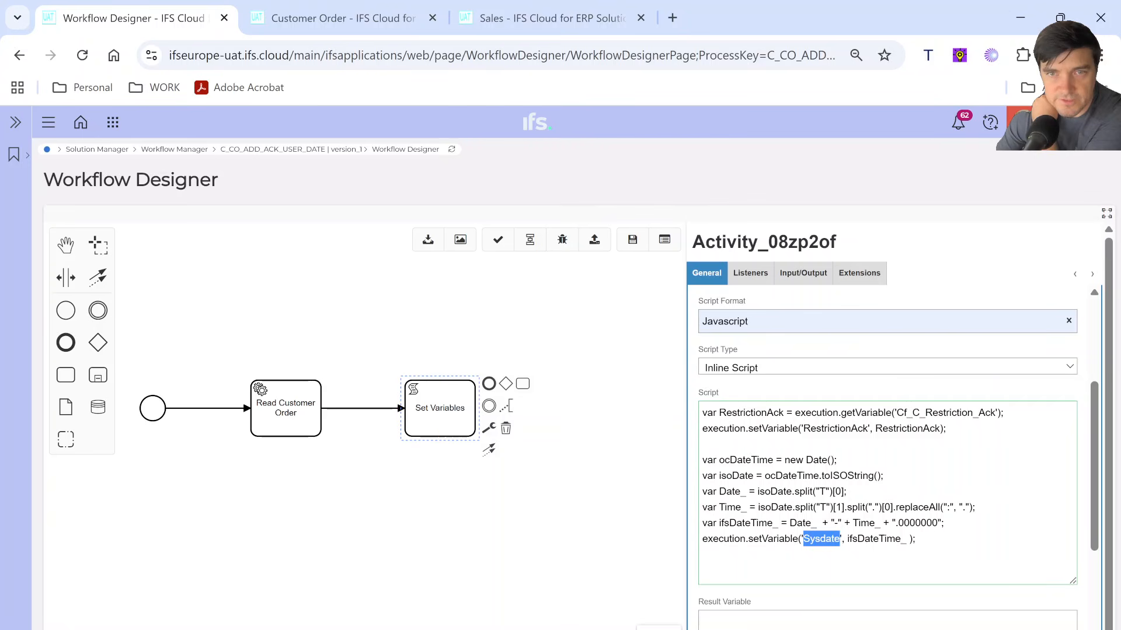
pyautogui.doubleClick(876, 538)
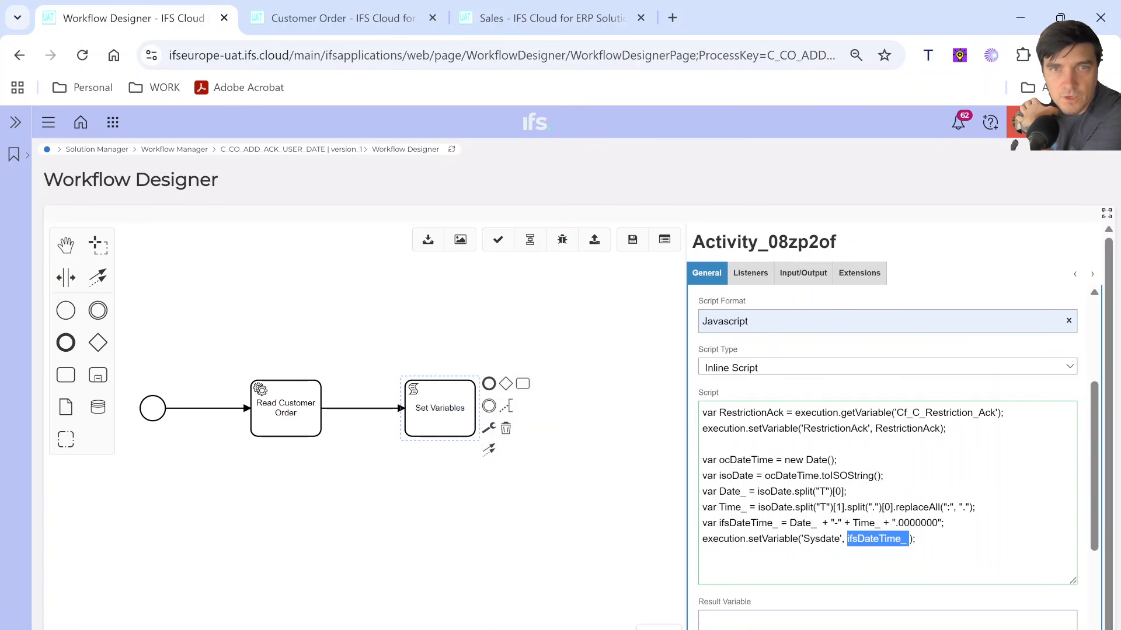
pyautogui.moveTo(916, 540); pyautogui.dragTo(697, 437)
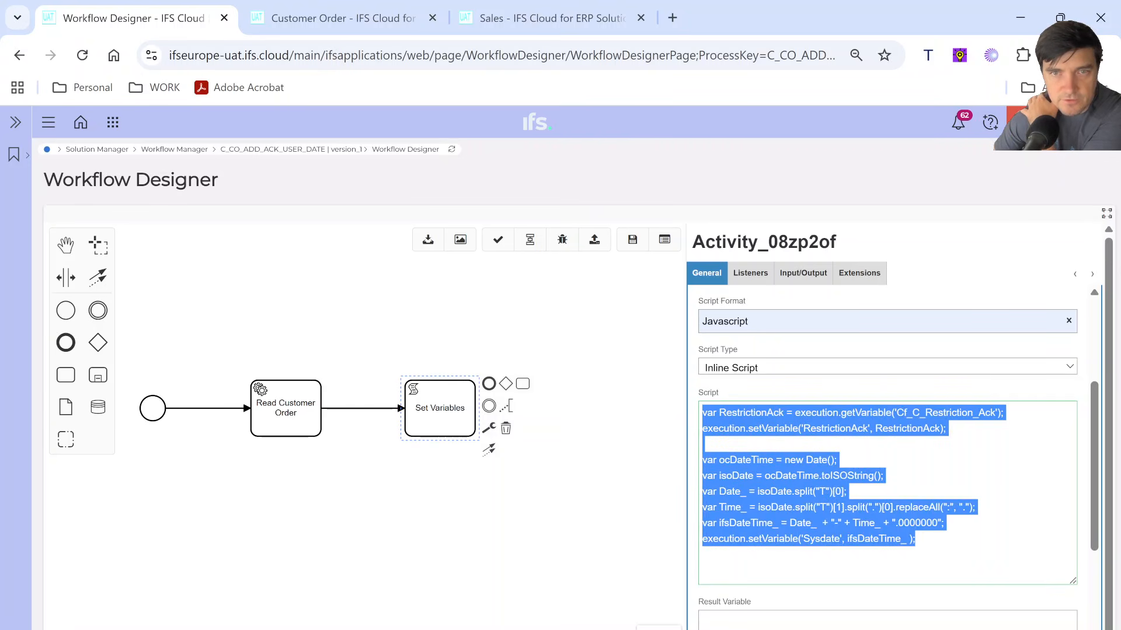
pyautogui.click(915, 539)
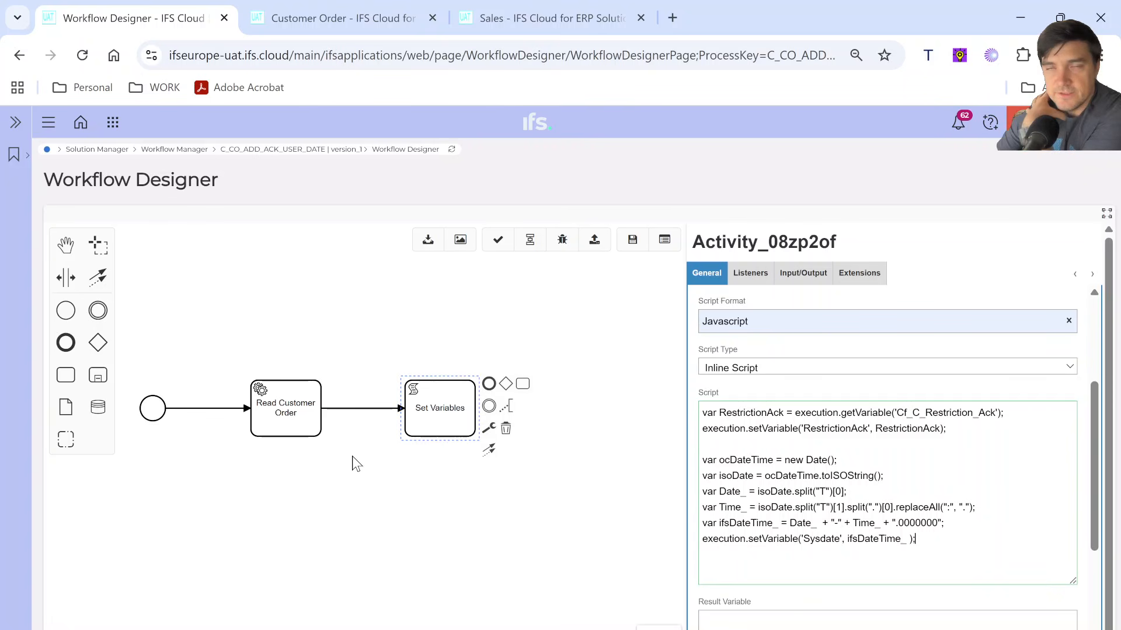
# Place an exclusive gateway to the right of Set Variables and connect Set Variables to it
pyautogui.click(132, 423)
pyautogui.click(98, 343)
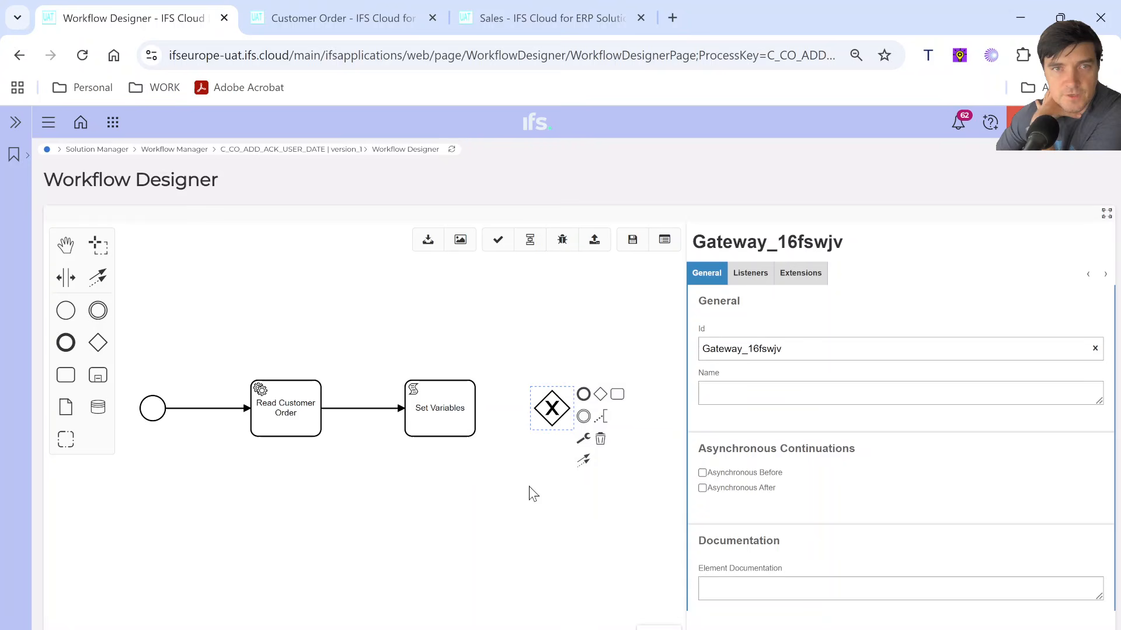
pyautogui.moveTo(529, 486); pyautogui.dragTo(477, 482)
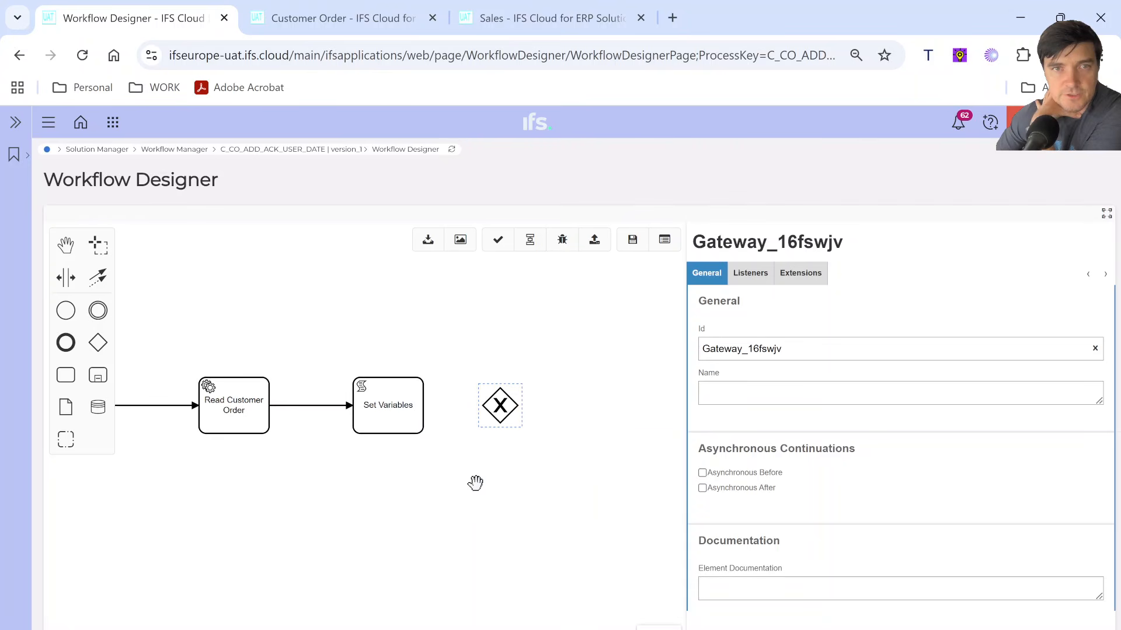
pyautogui.click(392, 419)
pyautogui.moveTo(440, 443); pyautogui.dragTo(503, 416)
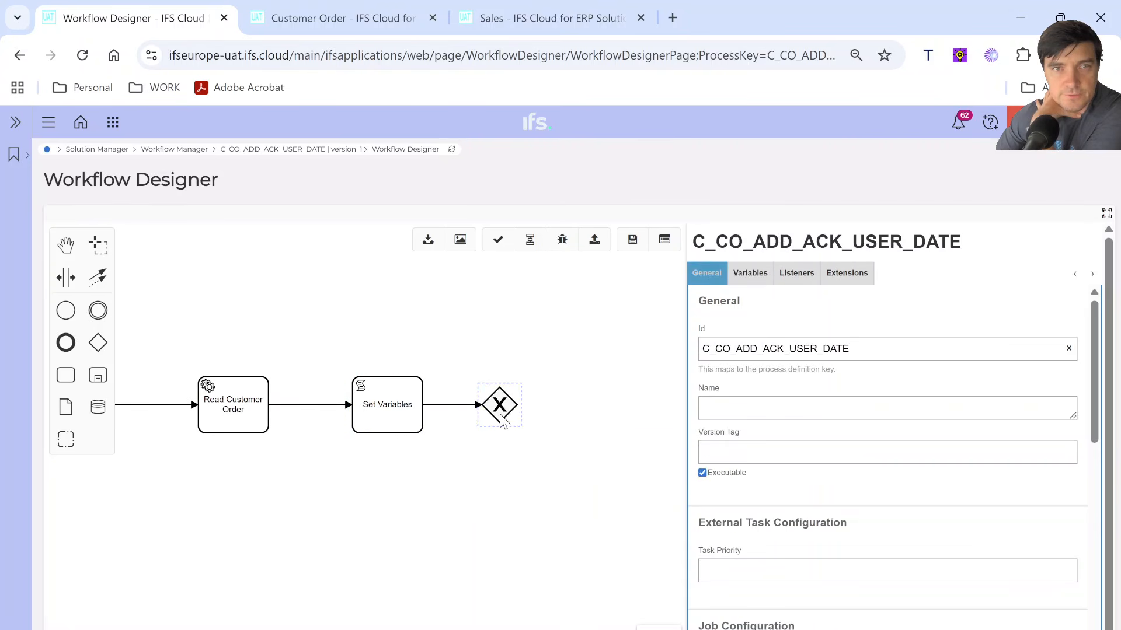
pyautogui.click(506, 419)
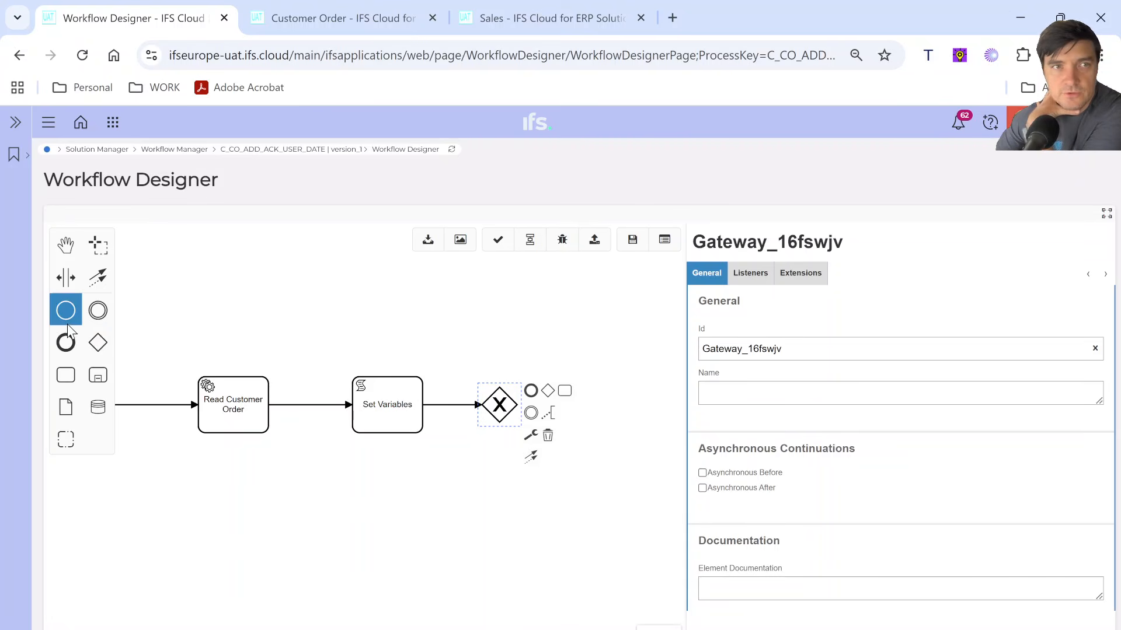
# Place two end events beyond the gateway, one in line with it and the other directly below the first
pyautogui.click(65, 343)
pyautogui.click(626, 406)
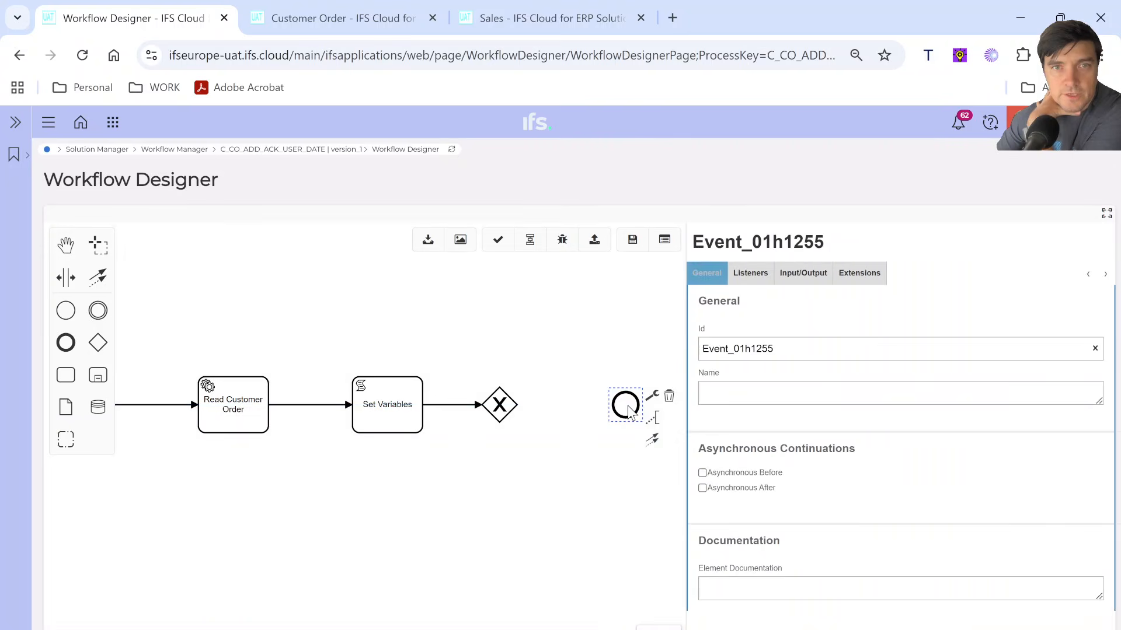
pyautogui.click(65, 345)
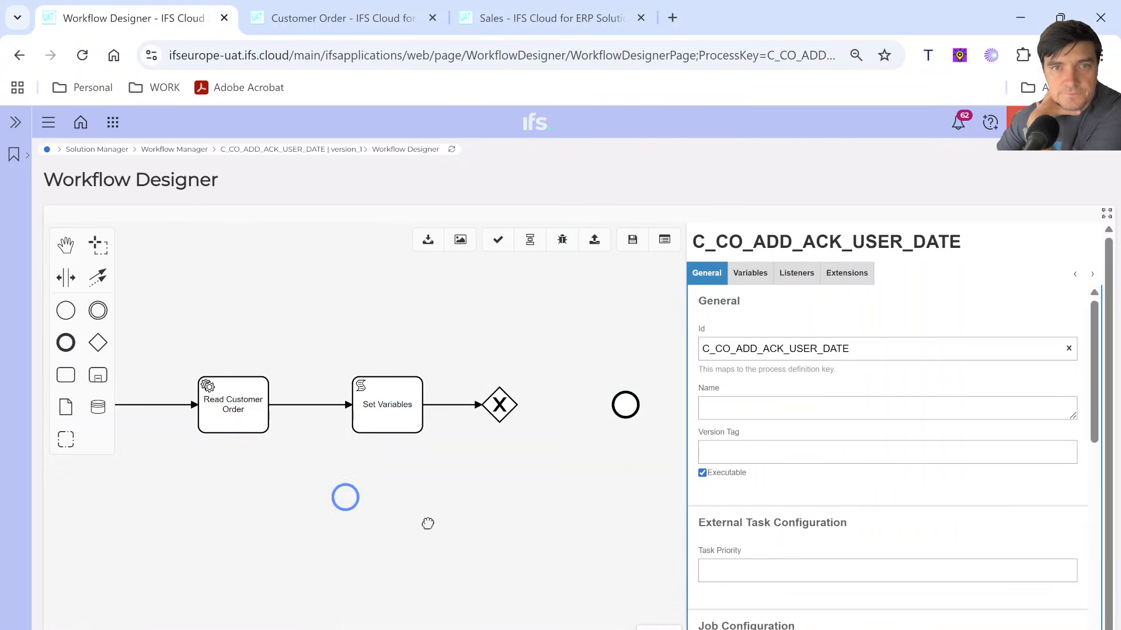
pyautogui.click(625, 506)
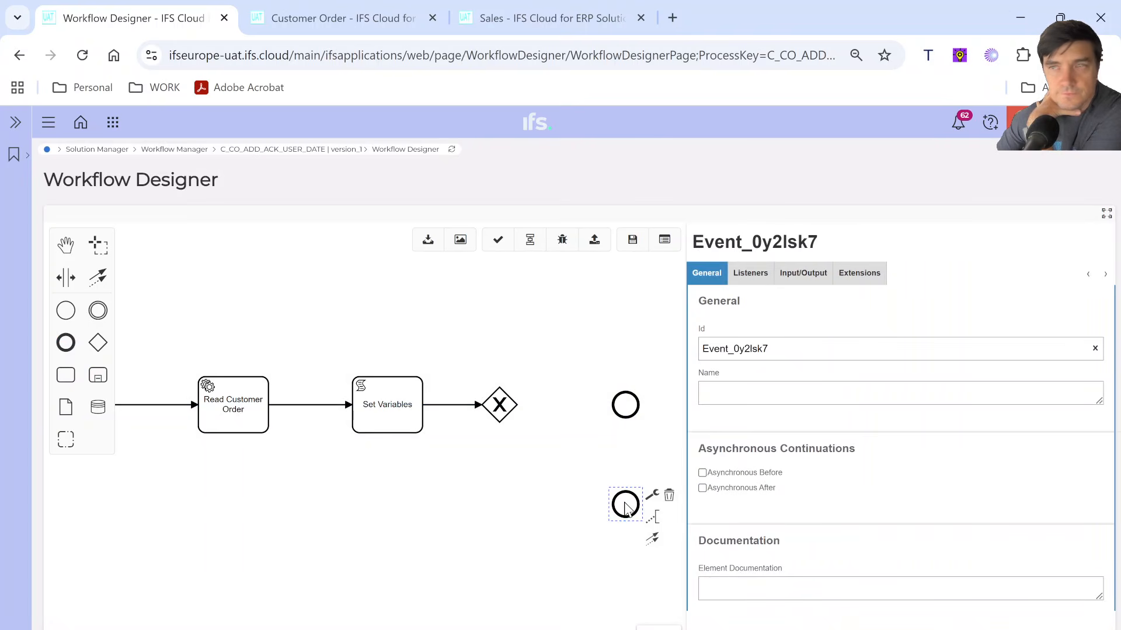
# Connect the gateway to both the upper and the lower end event
pyautogui.click(499, 415)
pyautogui.click(532, 459)
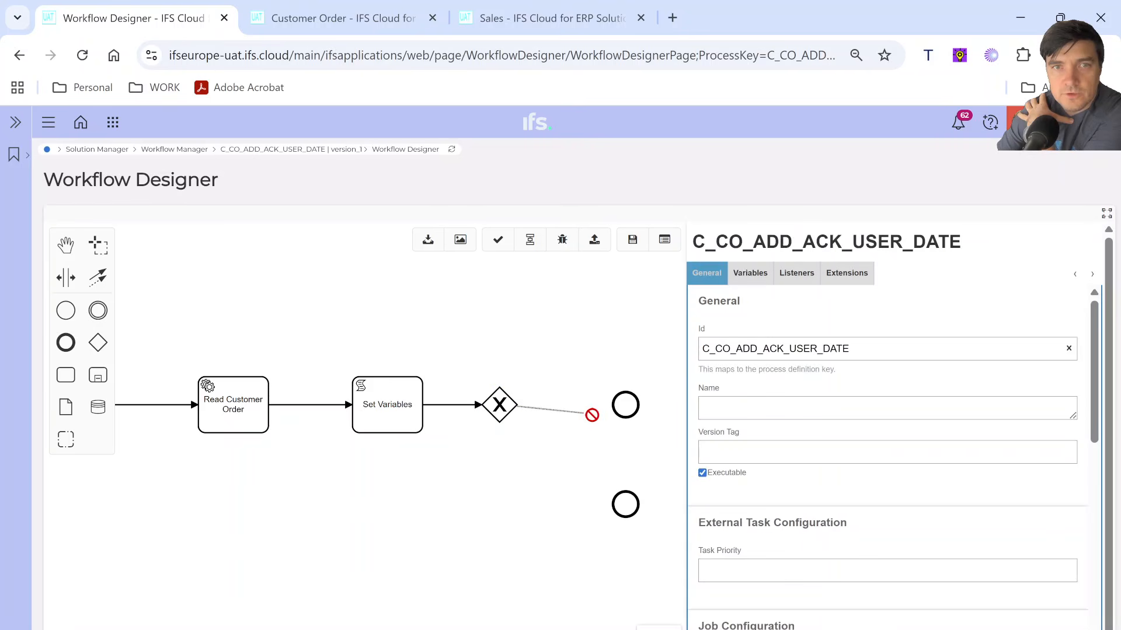
pyautogui.click(625, 404)
pyautogui.click(499, 419)
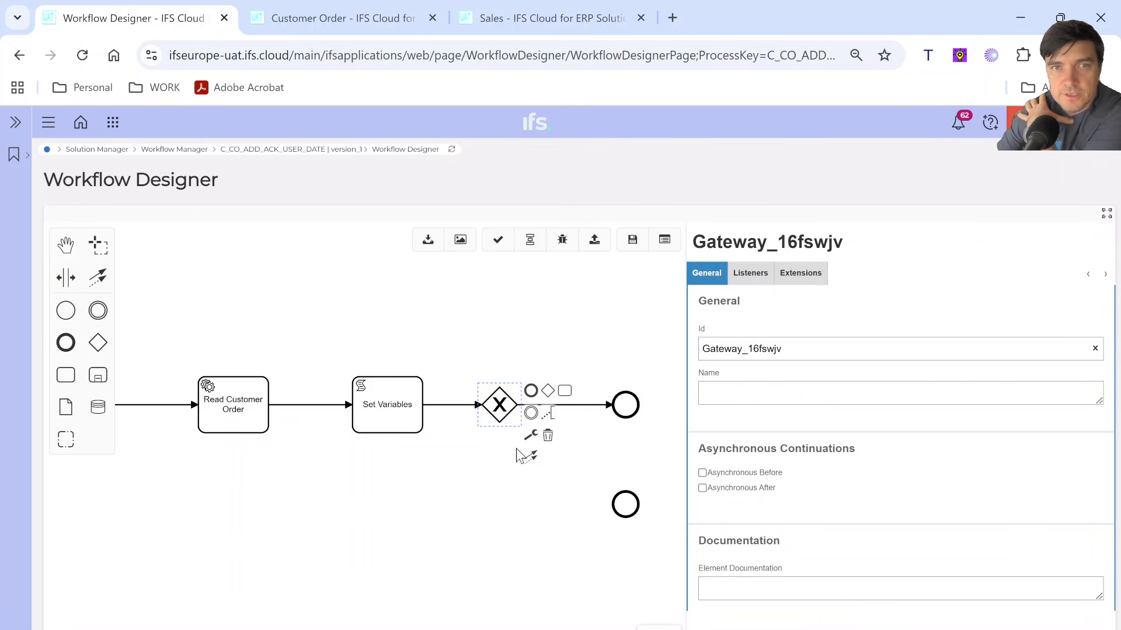
pyautogui.click(530, 457)
pyautogui.click(622, 506)
pyautogui.click(620, 511)
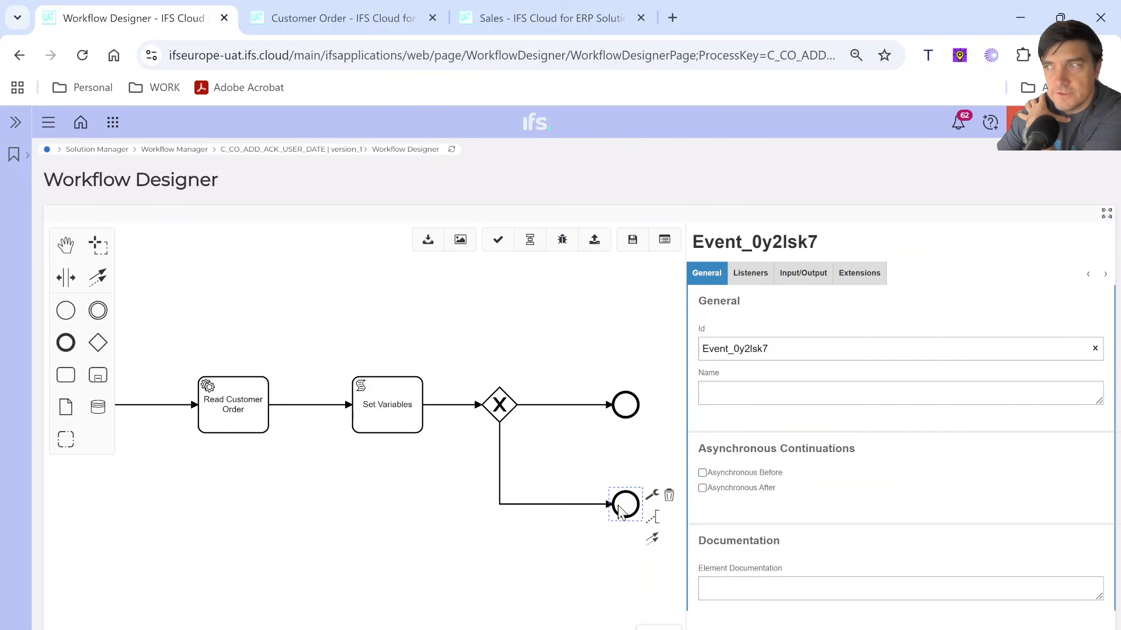
# Make the flow to the upper end event the default flow and name it "ACK Restricted = false - DO NOTHING"
pyautogui.click(562, 405)
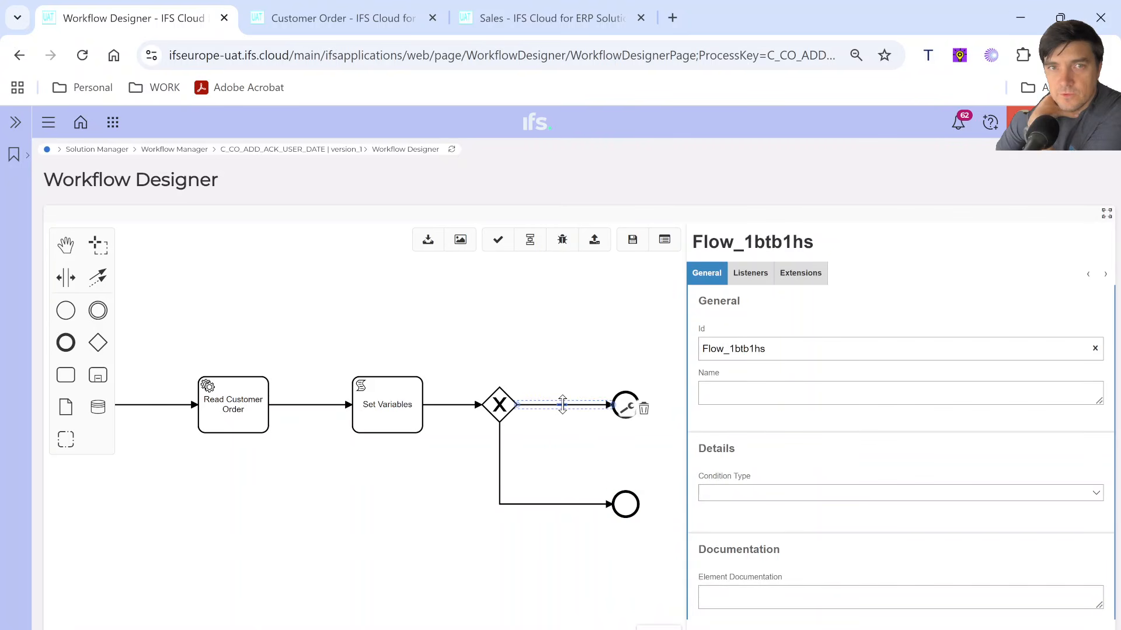
pyautogui.click(626, 407)
pyautogui.click(641, 436)
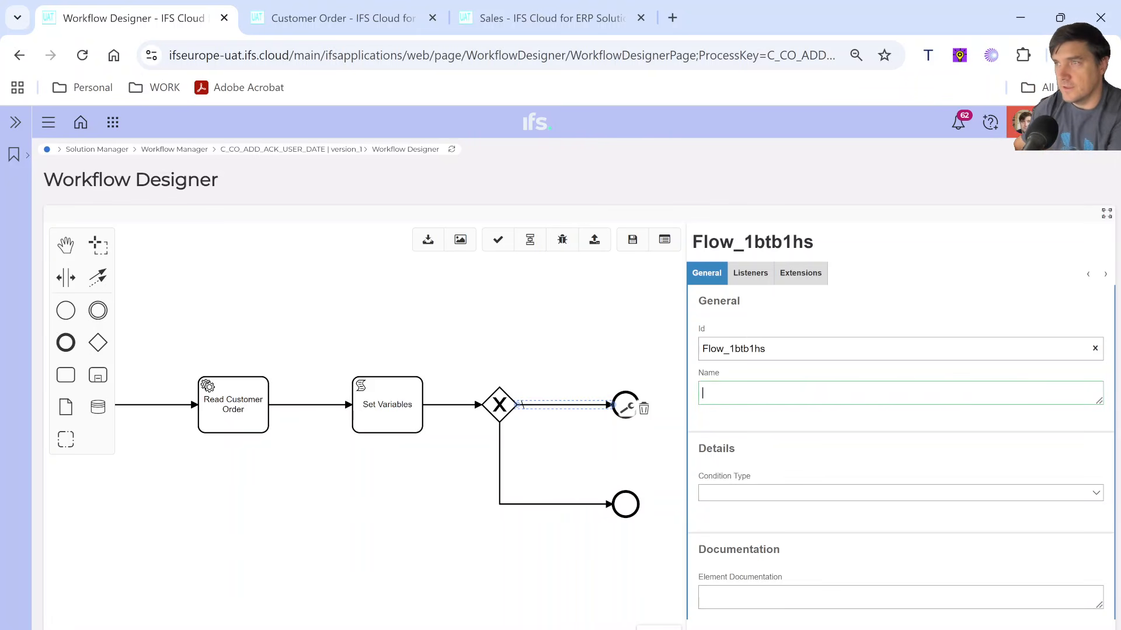
pyautogui.write('ACK')
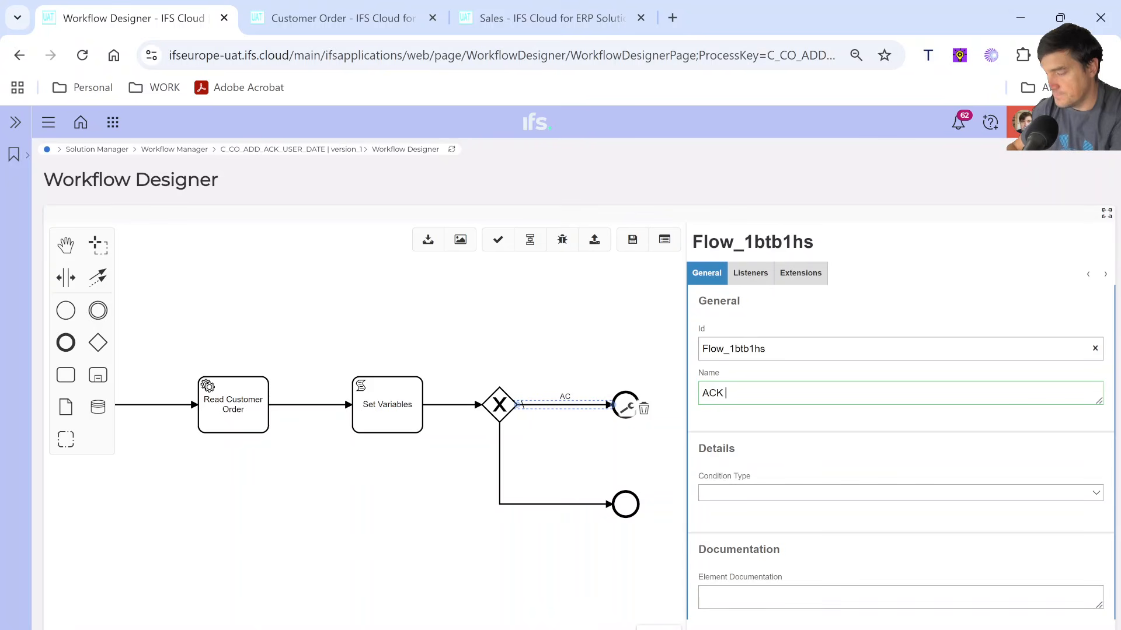
pyautogui.write(' Restricted')
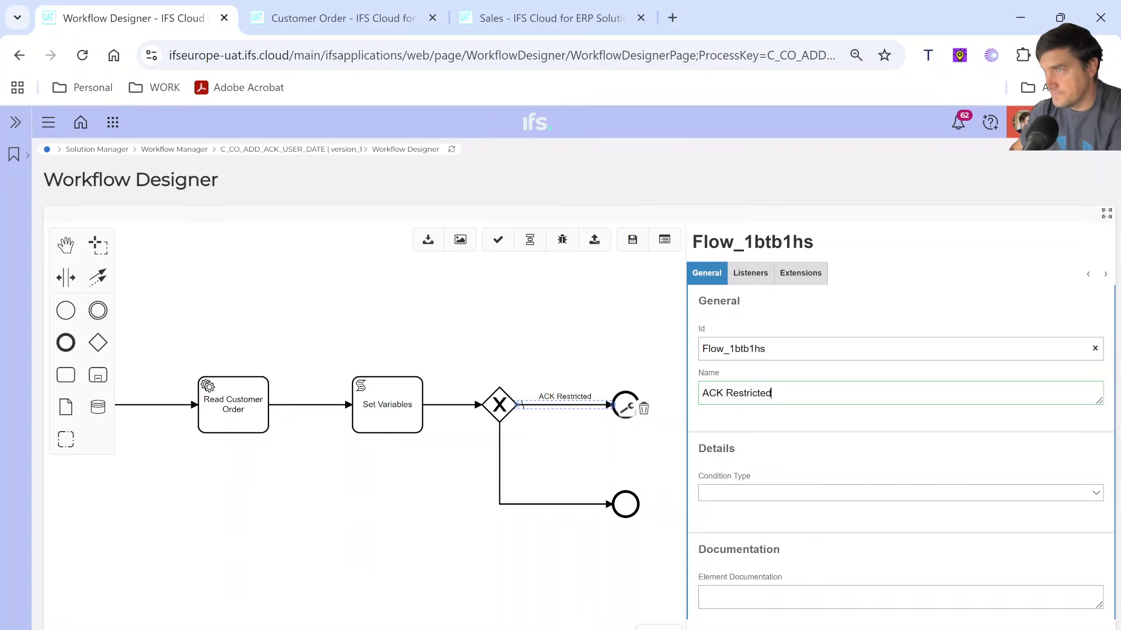
pyautogui.write(' = ')
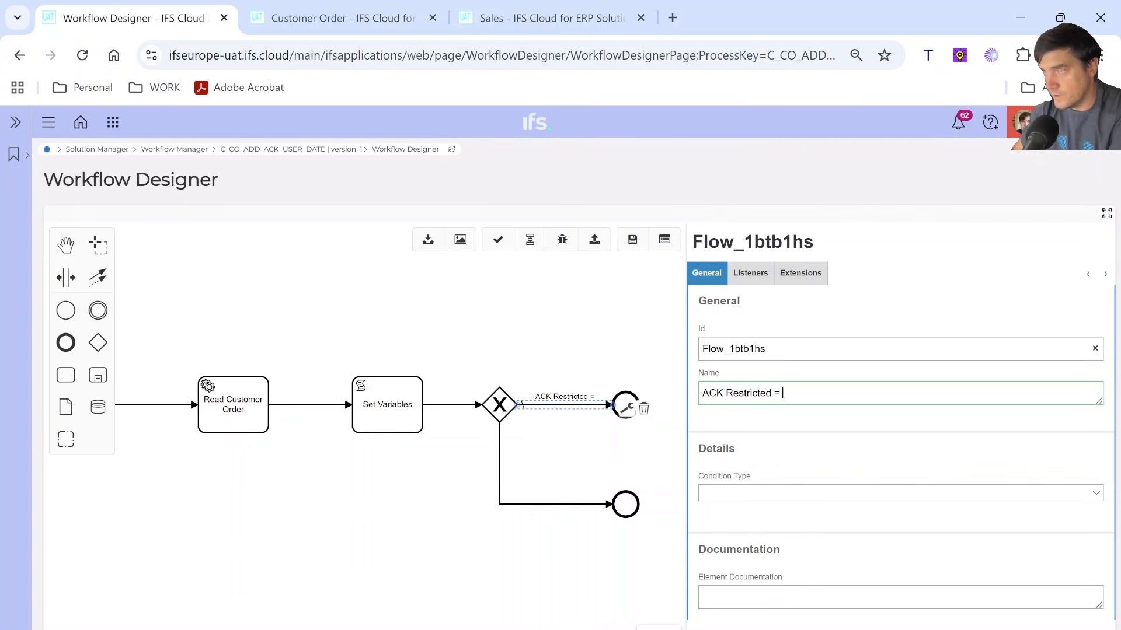
pyautogui.write('false')
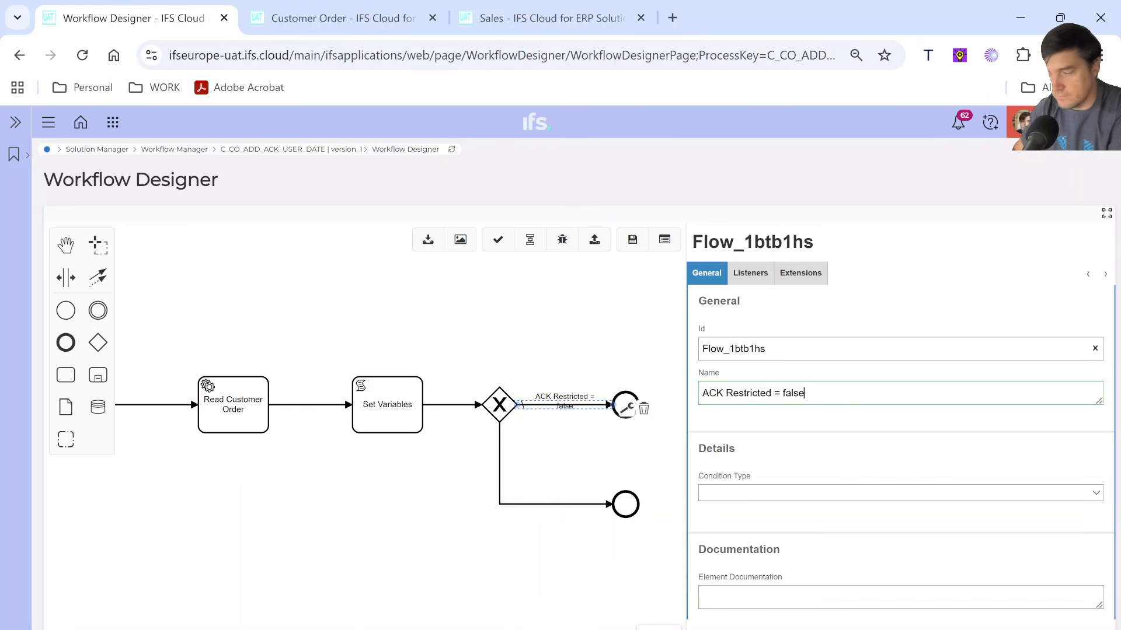
pyautogui.write(' - DO N')
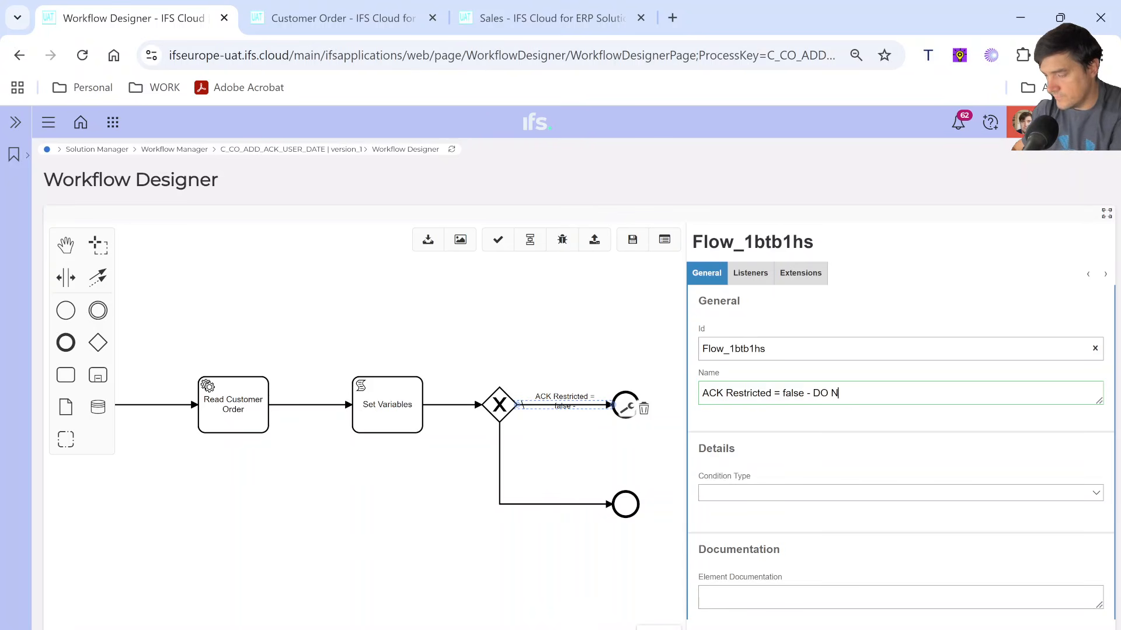
pyautogui.write('OTHING')
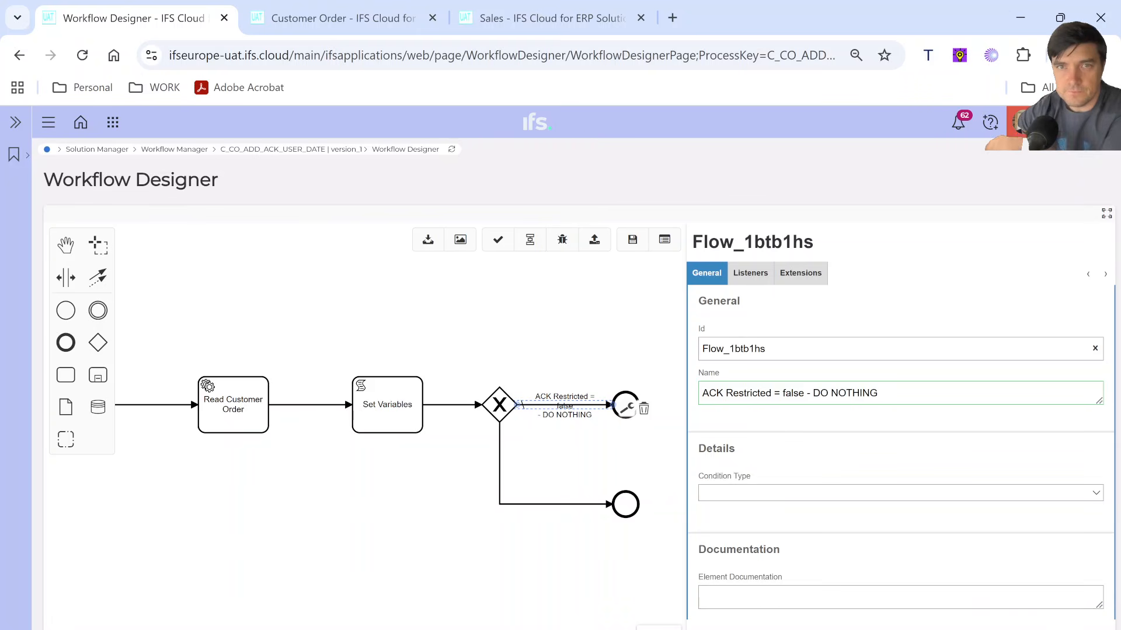
# Move the default flow's label above its line and shift both end events slightly farther from the gateway, keeping them vertically aligned
pyautogui.click(564, 409)
pyautogui.moveTo(565, 396); pyautogui.dragTo(561, 361)
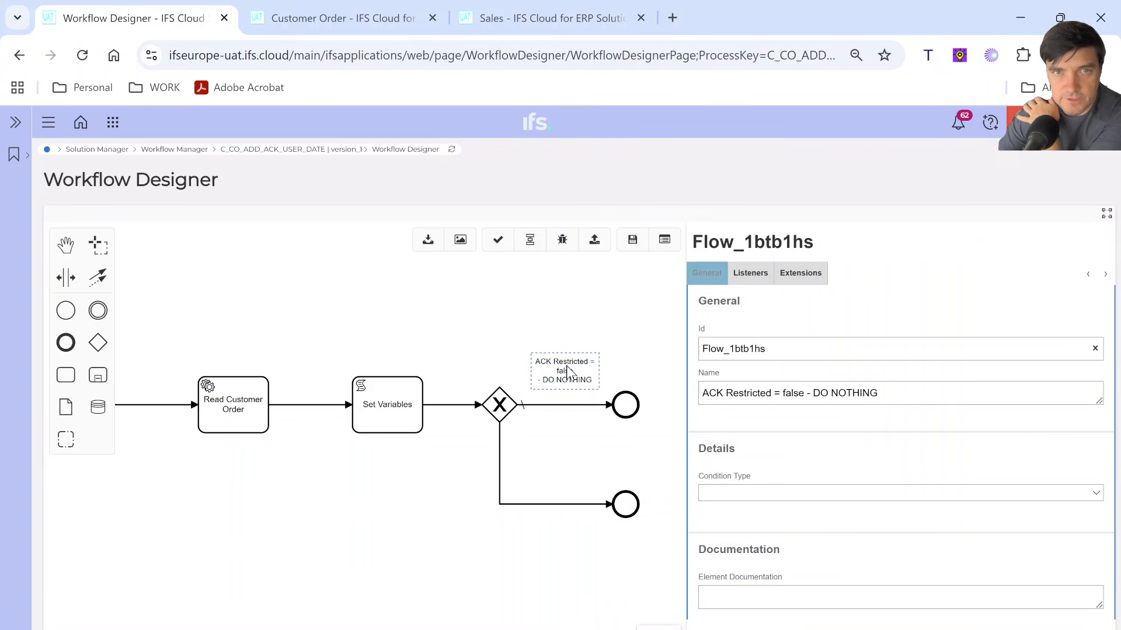
pyautogui.moveTo(614, 406); pyautogui.dragTo(634, 406)
pyautogui.moveTo(629, 506); pyautogui.dragTo(656, 508)
pyautogui.moveTo(646, 409); pyautogui.dragTo(653, 409)
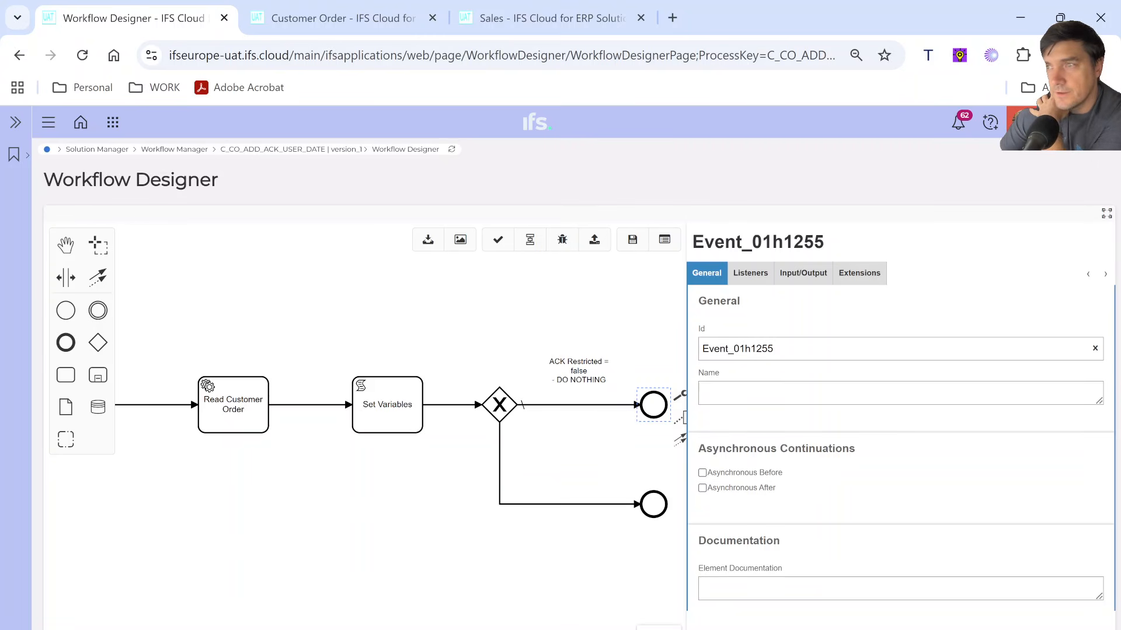
# Name the flow to the lower end event "ACK Restrircted = true. Set User and Date" and move its label beside the vertical line
pyautogui.click(498, 467)
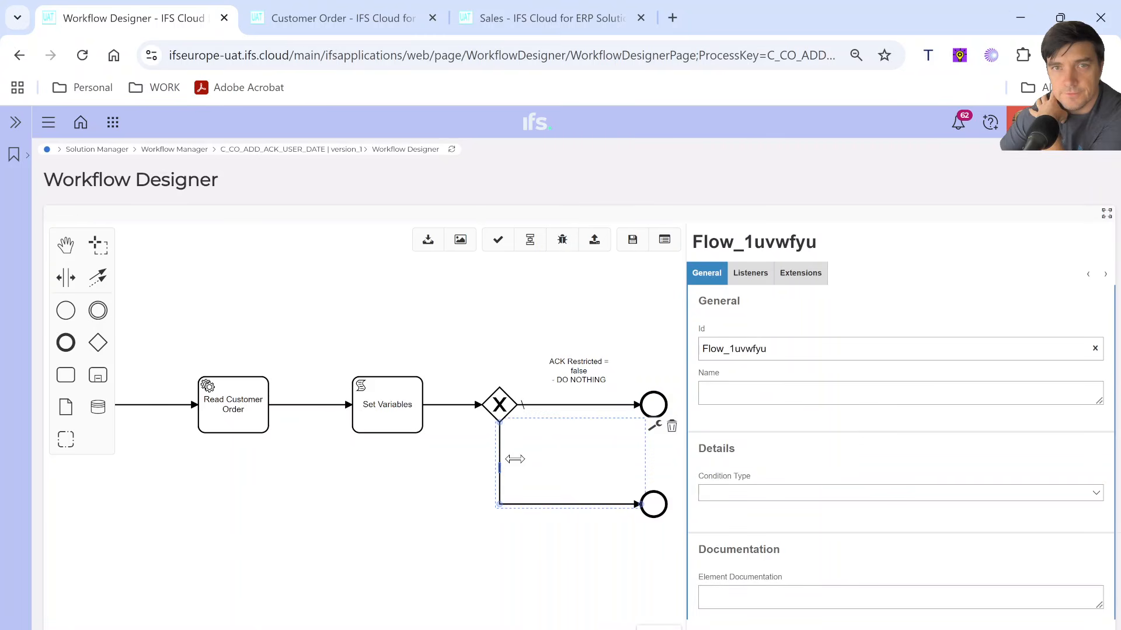
pyautogui.click(703, 393)
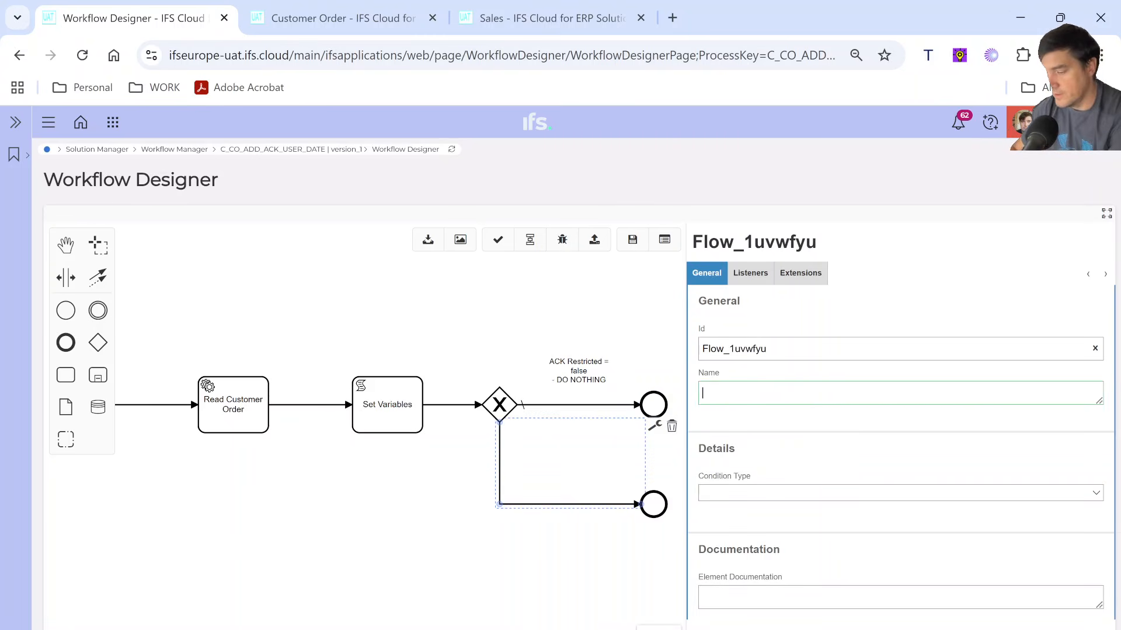
pyautogui.write('AdCK Re')
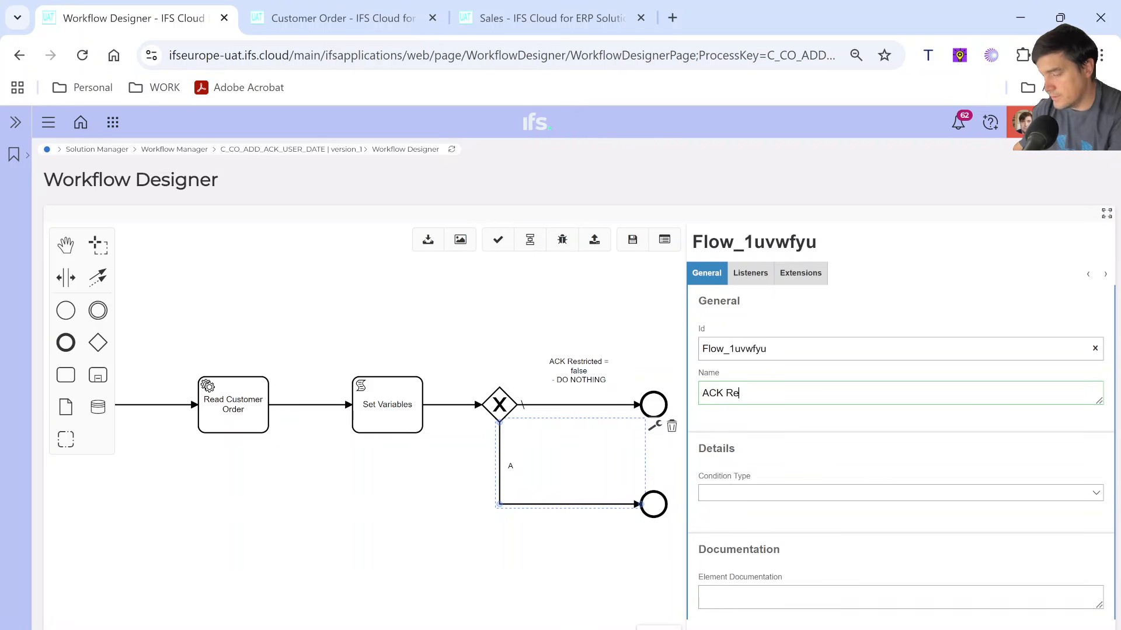
pyautogui.write('strircted')
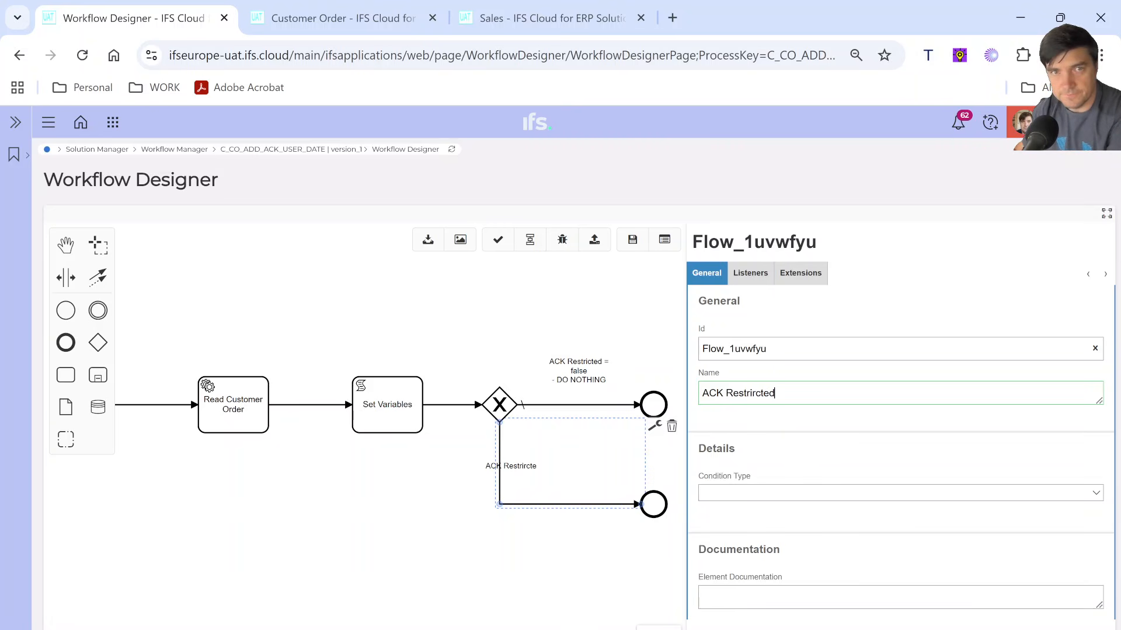
pyautogui.write(' = true')
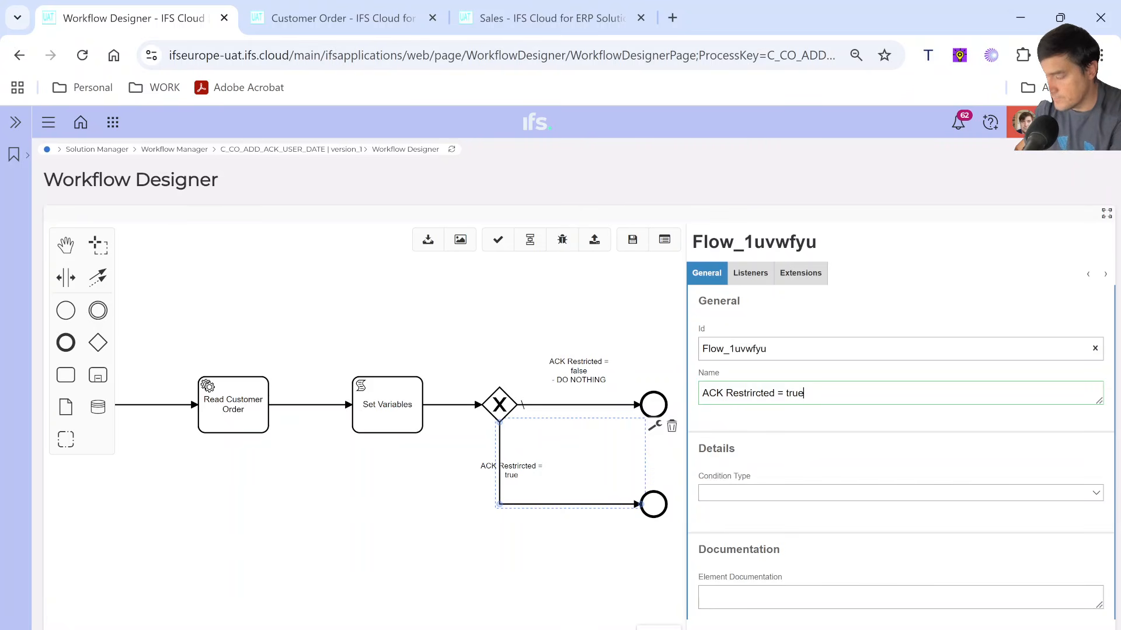
pyautogui.write('. Set User')
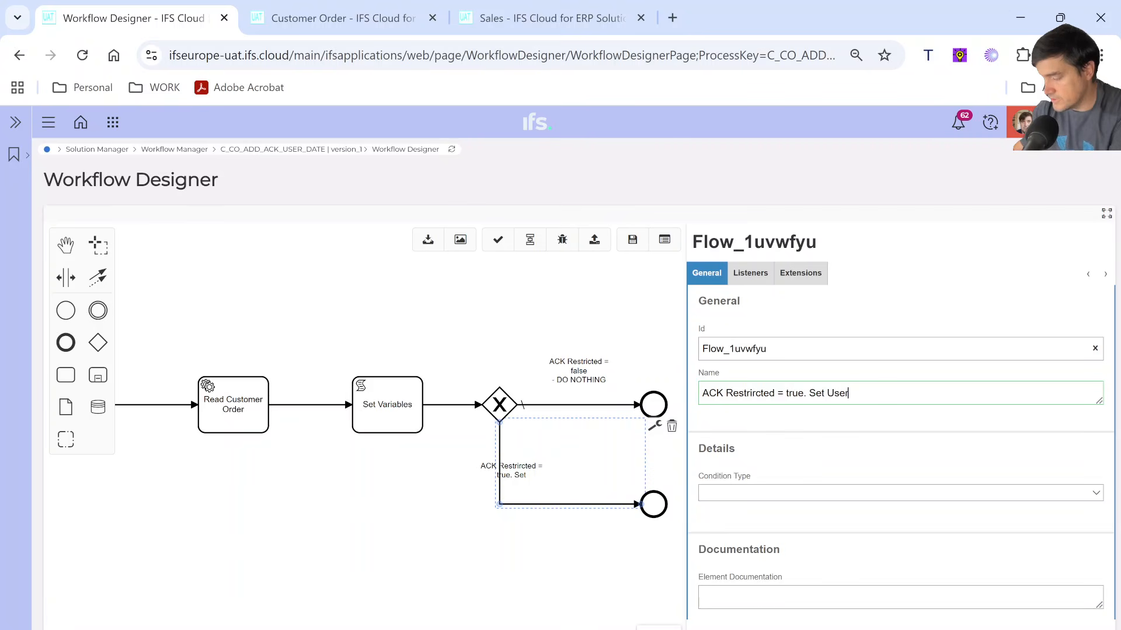
pyautogui.write(' and Date')
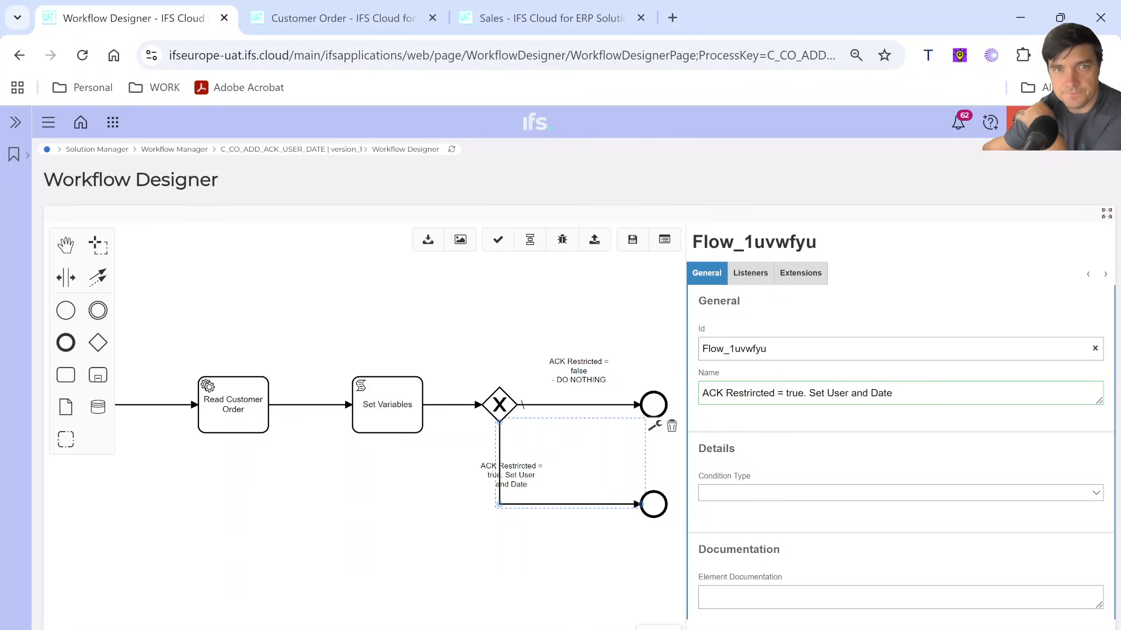
pyautogui.moveTo(508, 475); pyautogui.dragTo(472, 484)
# Give the gateway's lower flow a Script condition with Javascript as the script format
pyautogui.click(499, 488)
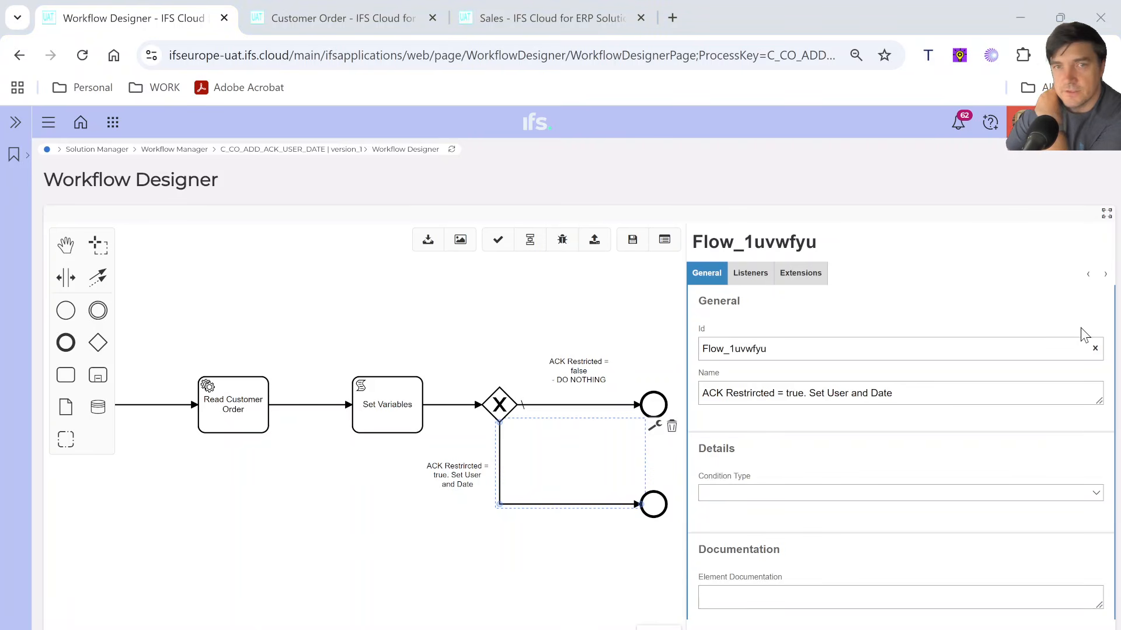
pyautogui.click(726, 499)
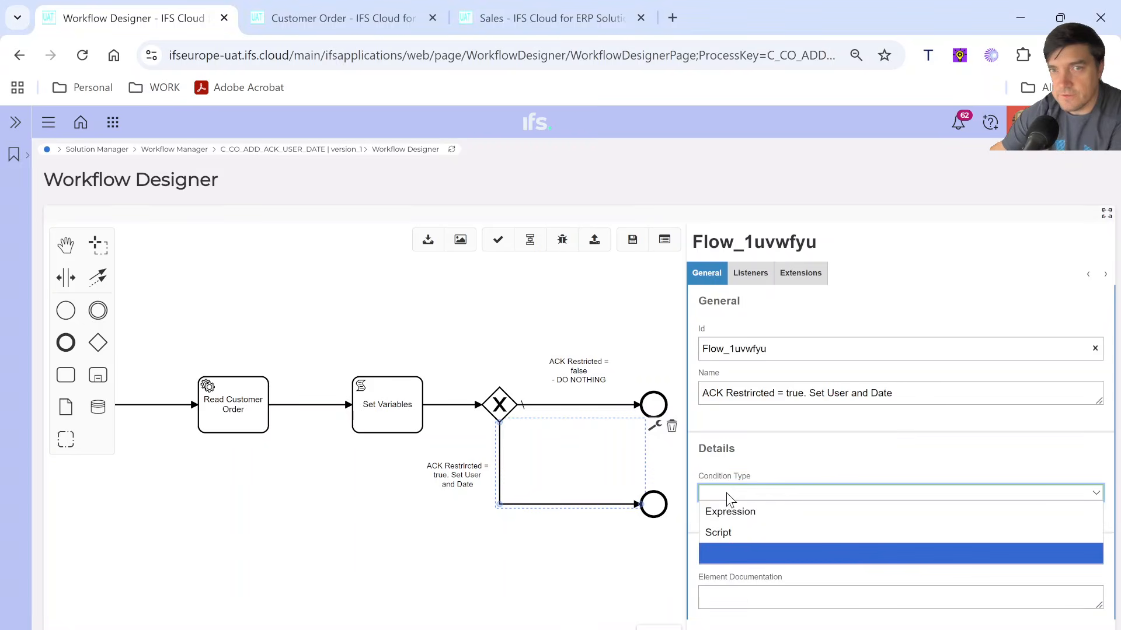
pyautogui.click(727, 531)
pyautogui.click(797, 539)
pyautogui.click(794, 502)
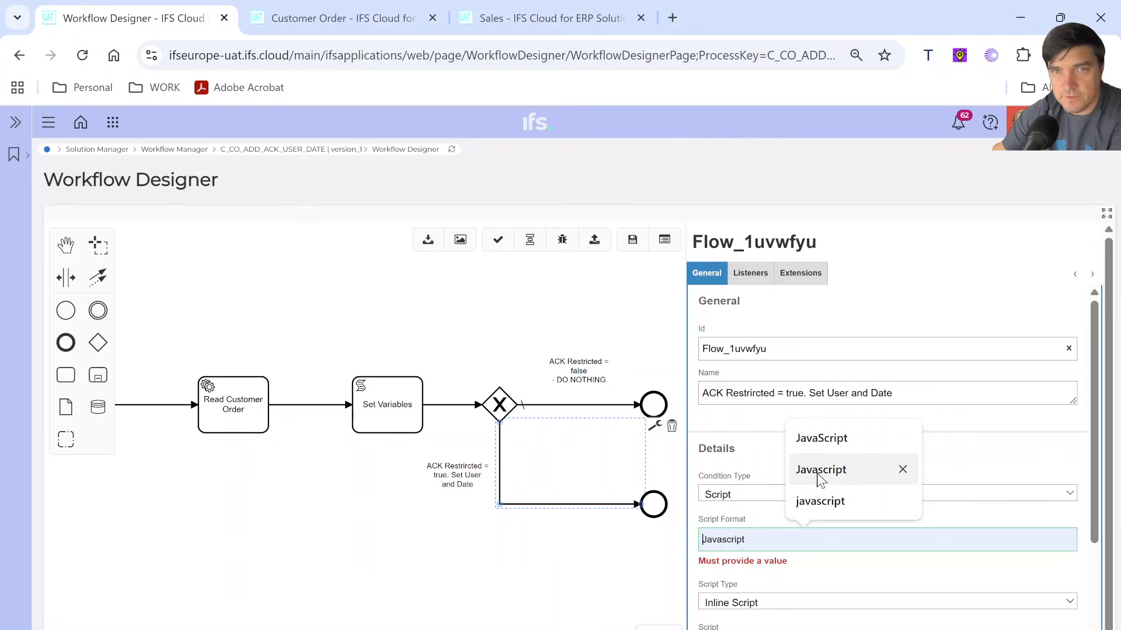
pyautogui.scroll(-1, 753, 558)
# Enter RestrictionAck == true as the inline script of the lower flow's condition
pyautogui.click(752, 546)
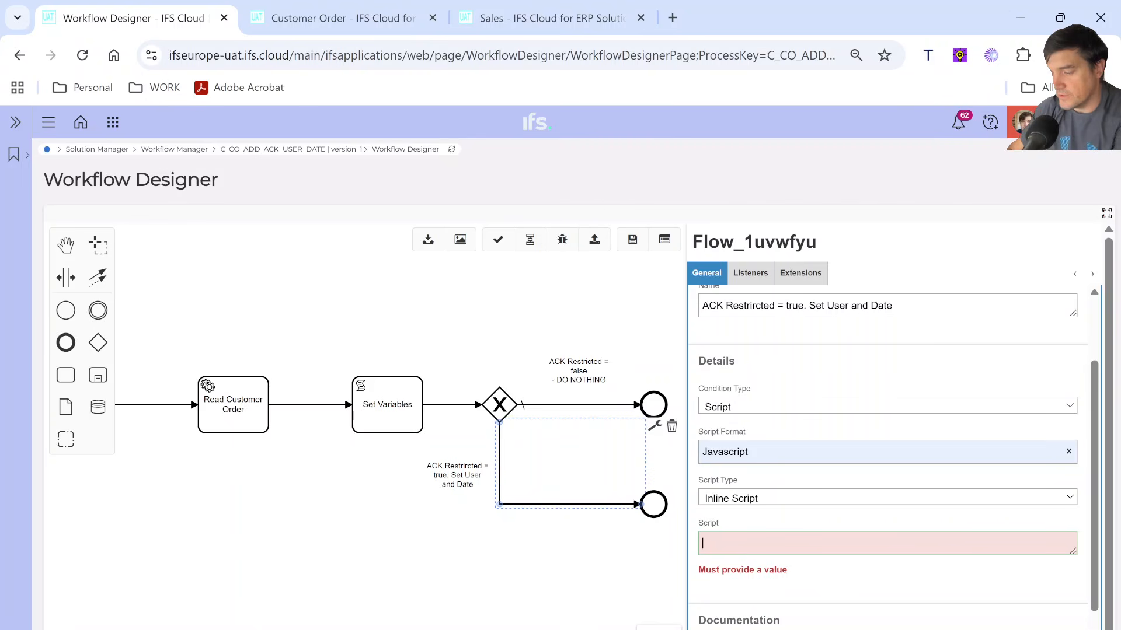
pyautogui.write('Restr')
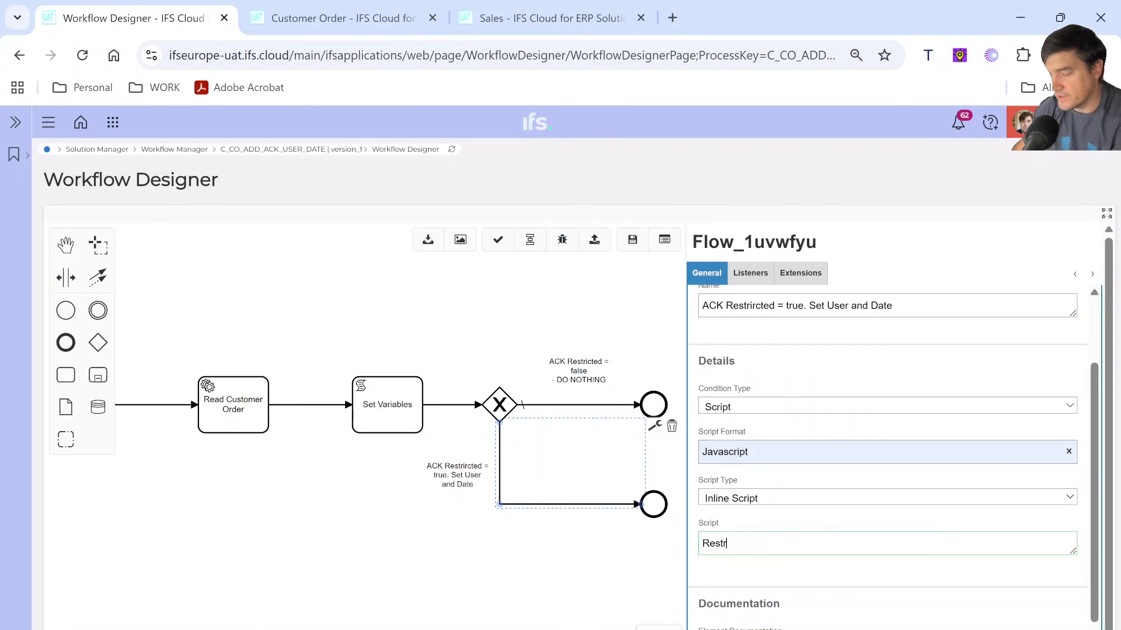
pyautogui.write('ictionAck')
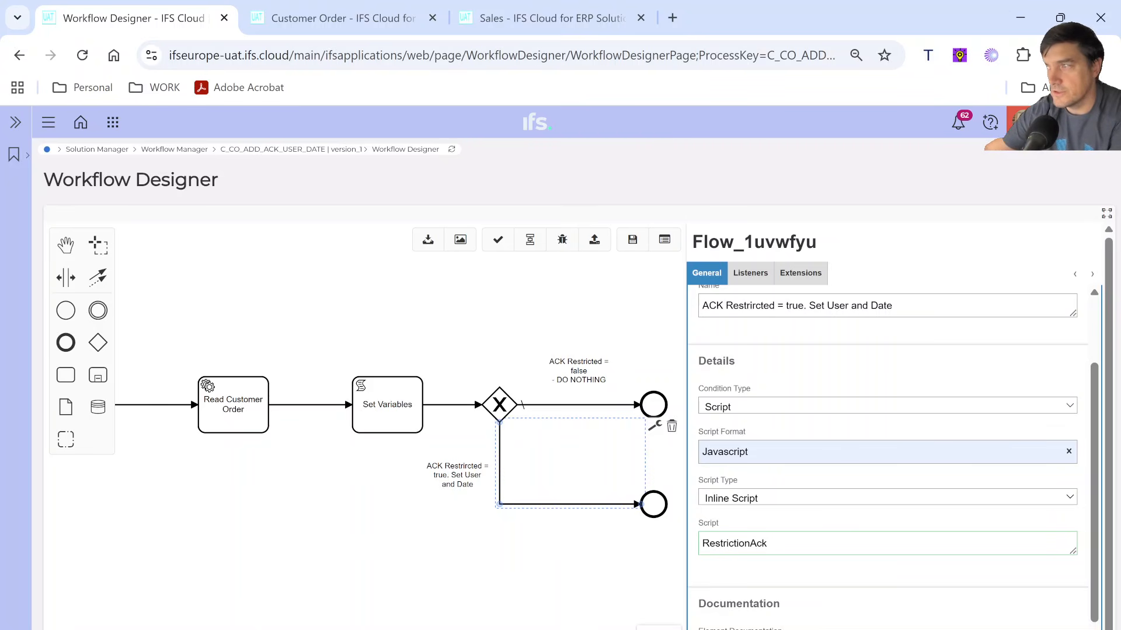
pyautogui.write(' ==')
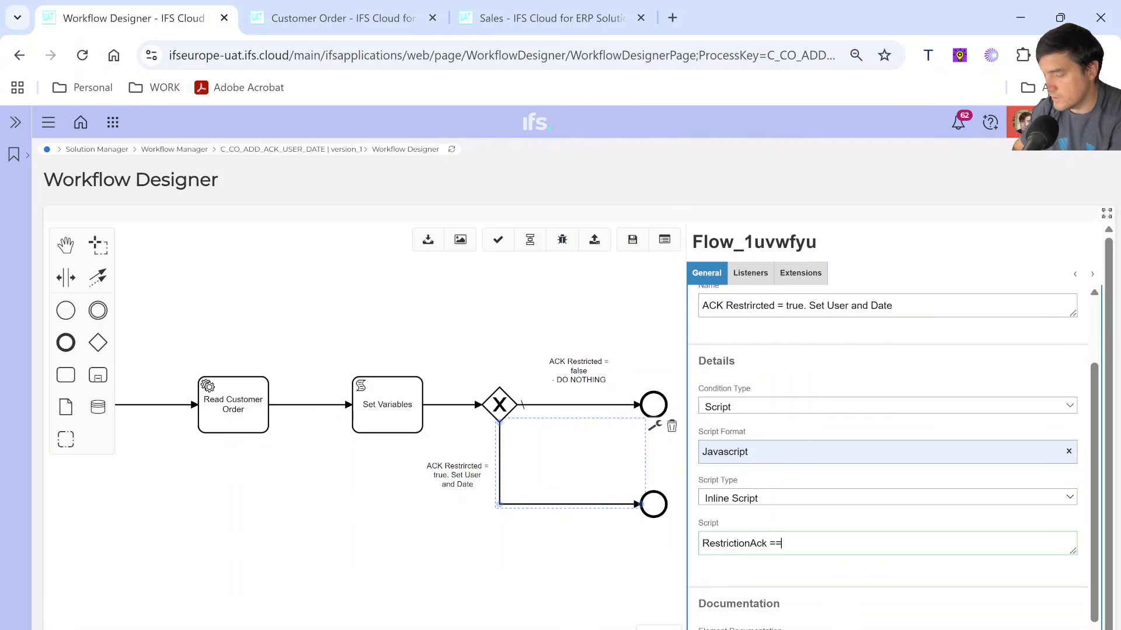
pyautogui.write(' true')
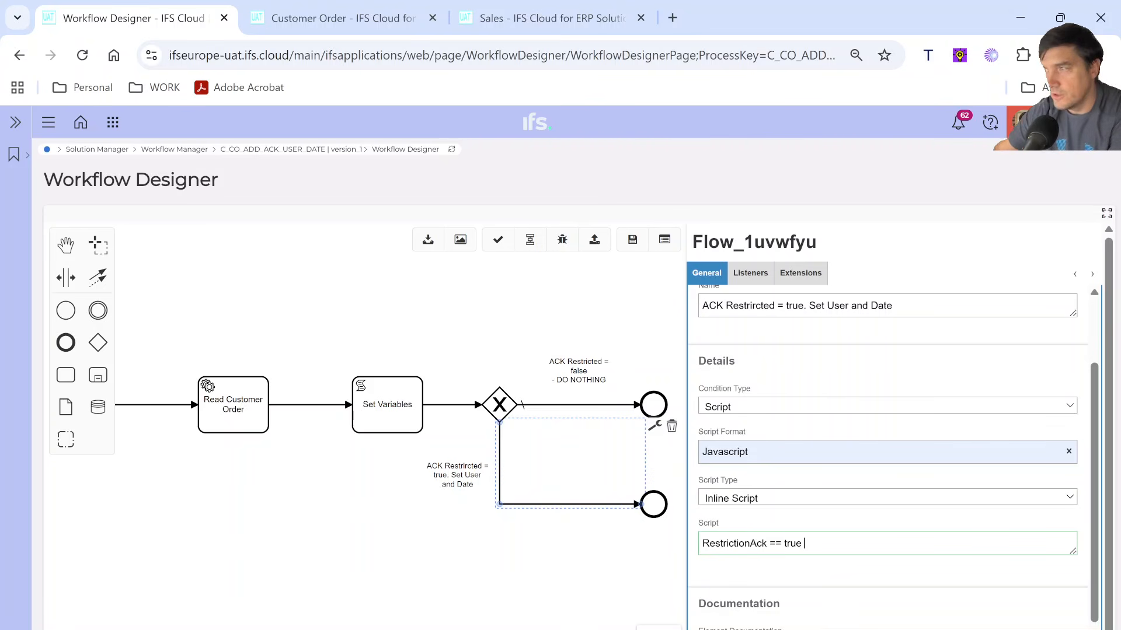
# Extend the condition script with && Cf_C_Customer_Status == "RESTRICTED"
pyautogui.write(' &&')
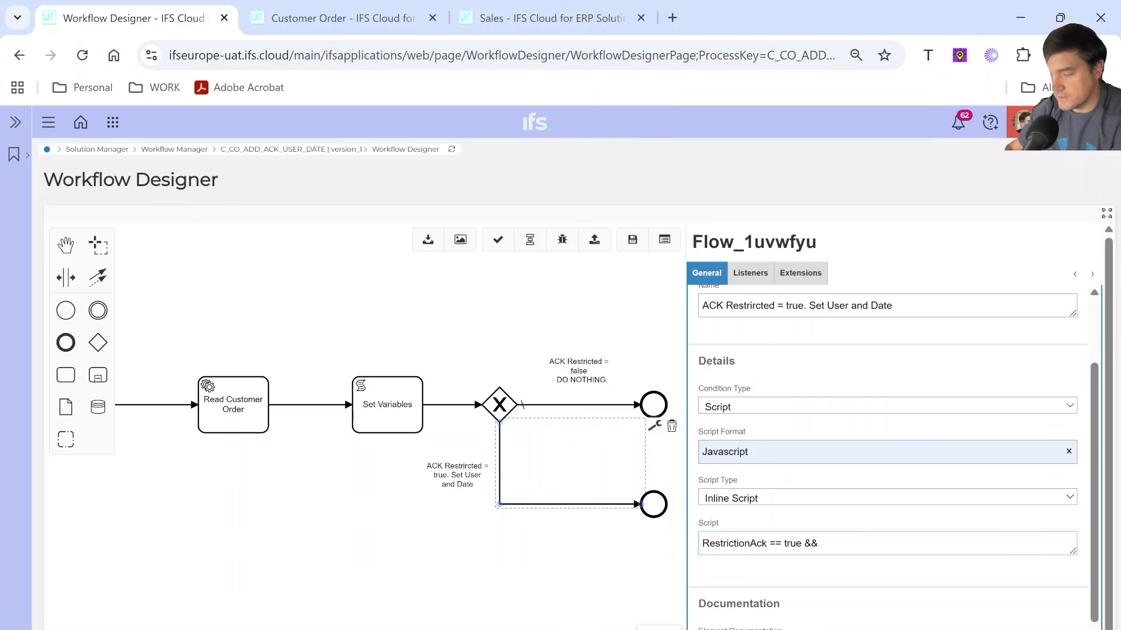
pyautogui.write('Cf')
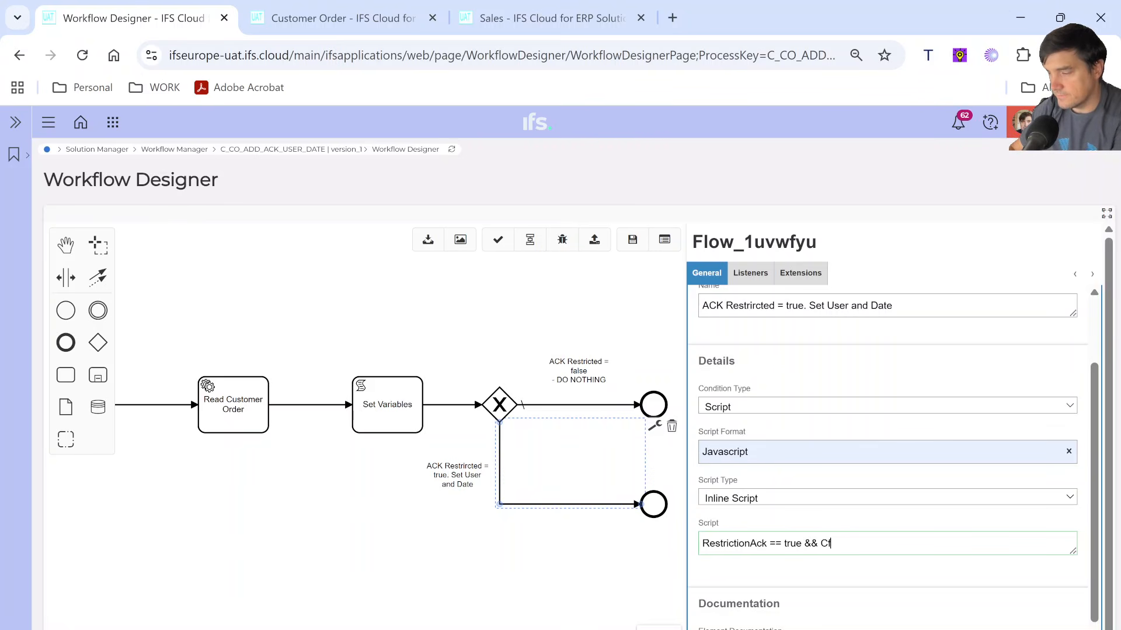
pyautogui.write('_C')
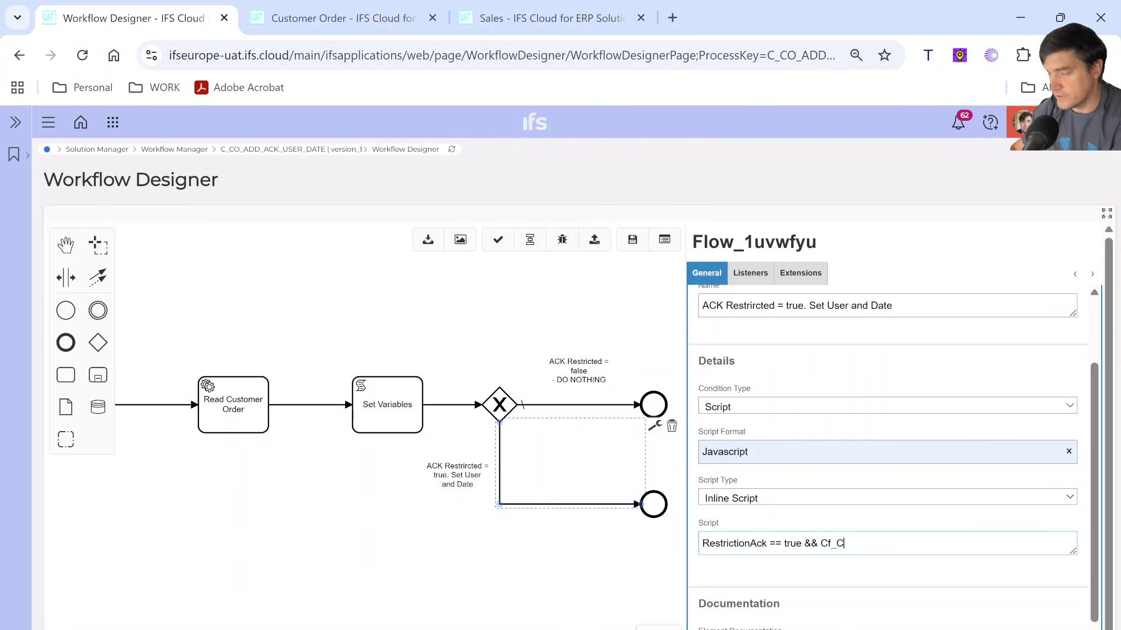
pyautogui.write('_C')
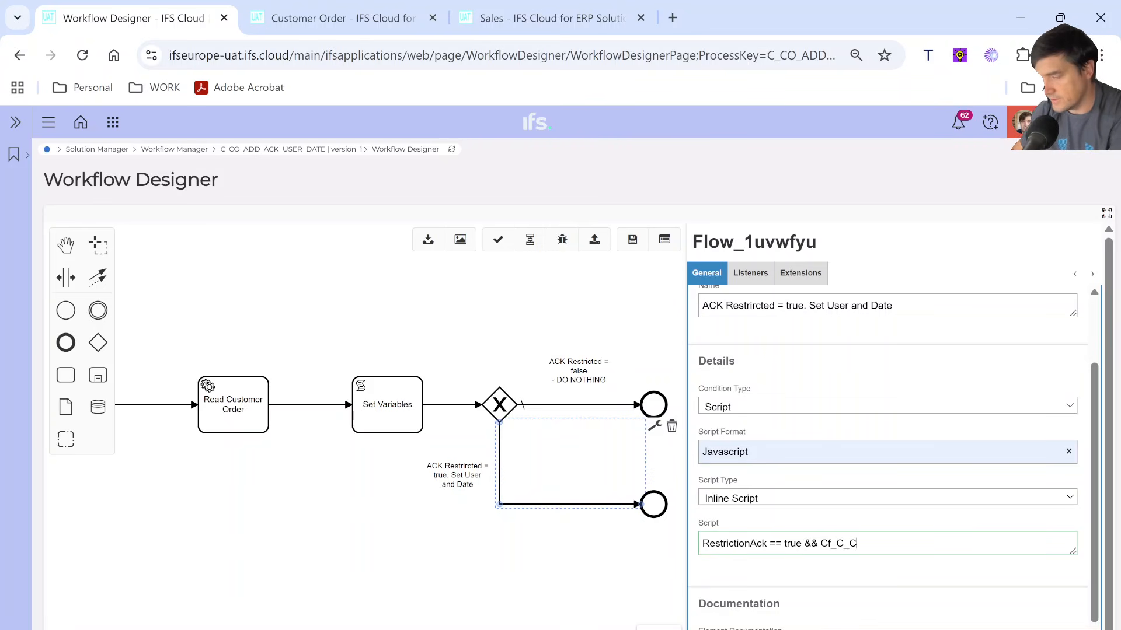
pyautogui.write('Usto')
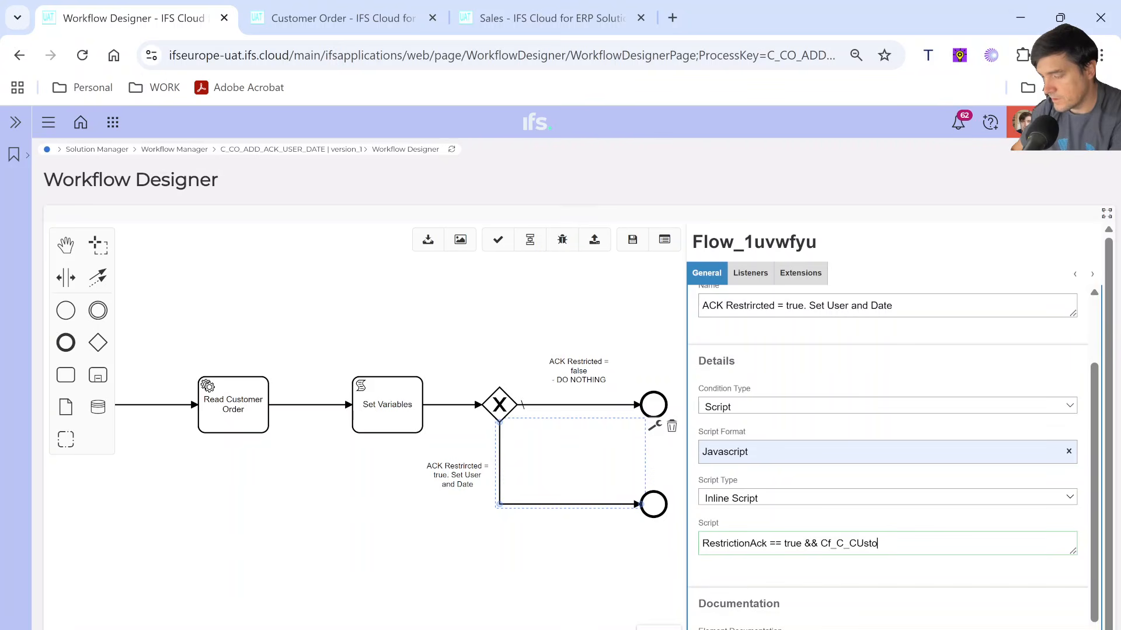
pyautogui.write('mer_Status')
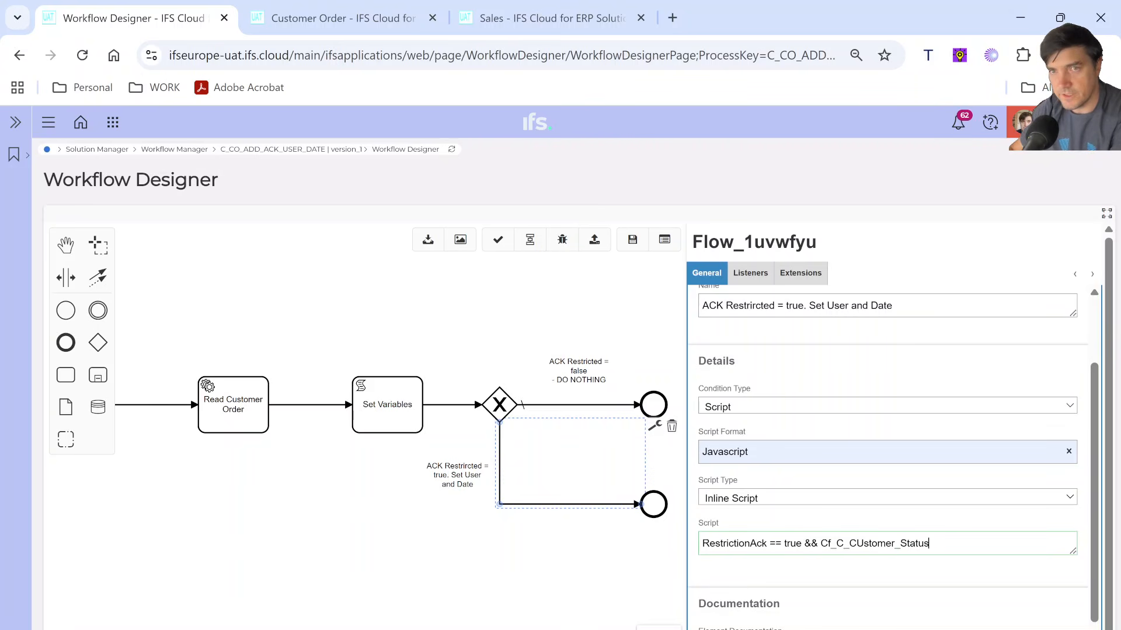
pyautogui.press('Left')
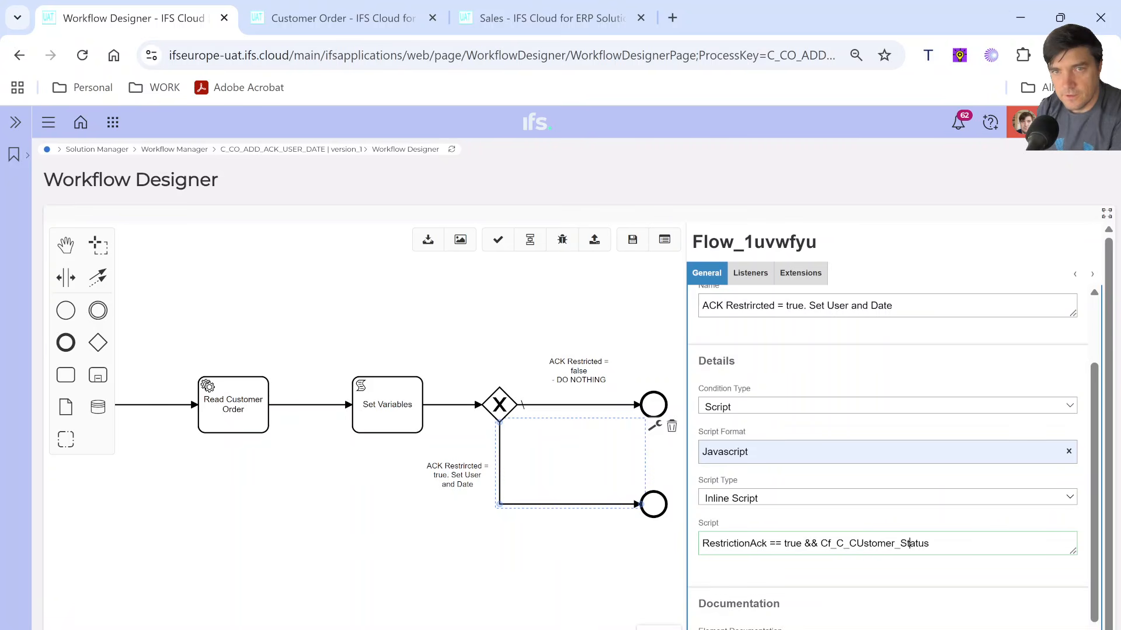
pyautogui.press('BackSpace')
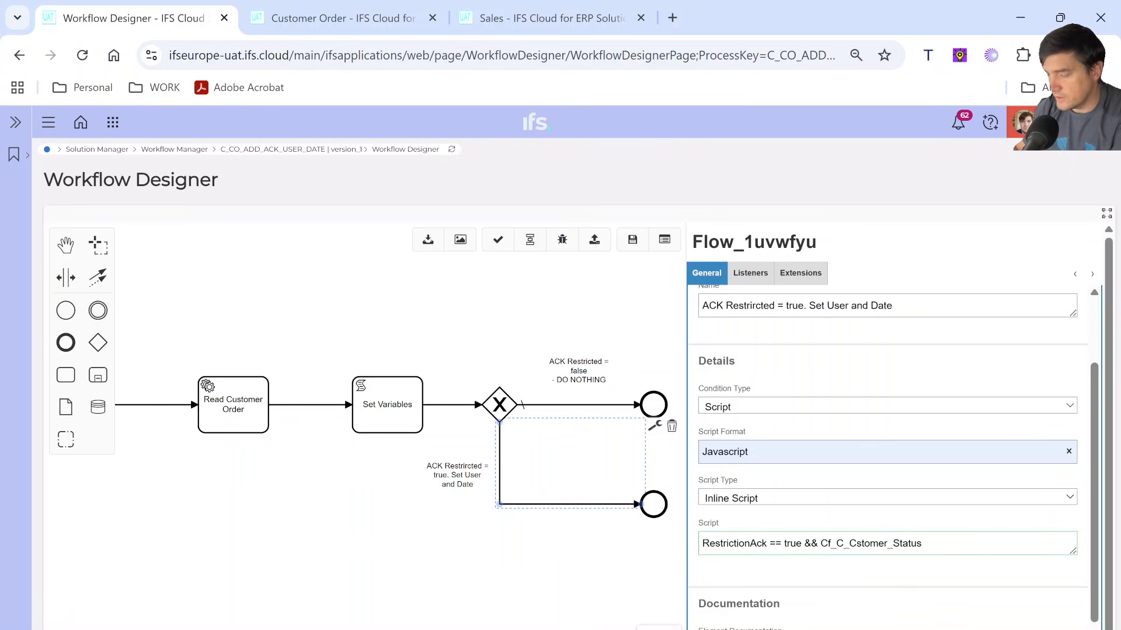
pyautogui.write('u')
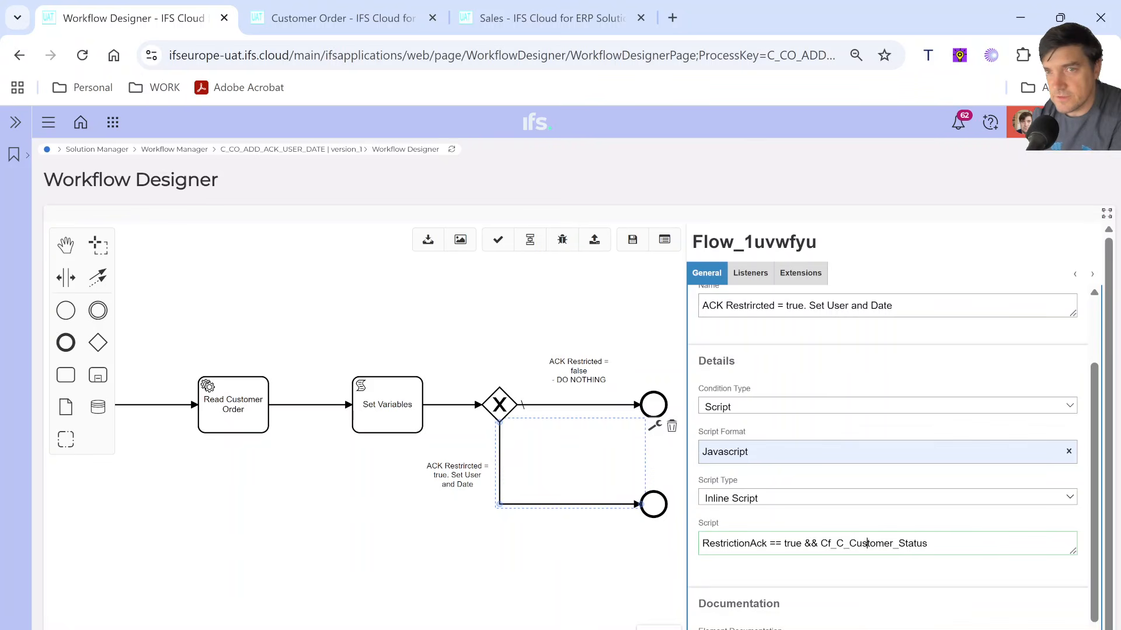
pyautogui.press('Right')
pyautogui.press('Right')
pyautogui.press('Right')
pyautogui.press('Right')
pyautogui.press('Right')
pyautogui.press('Right')
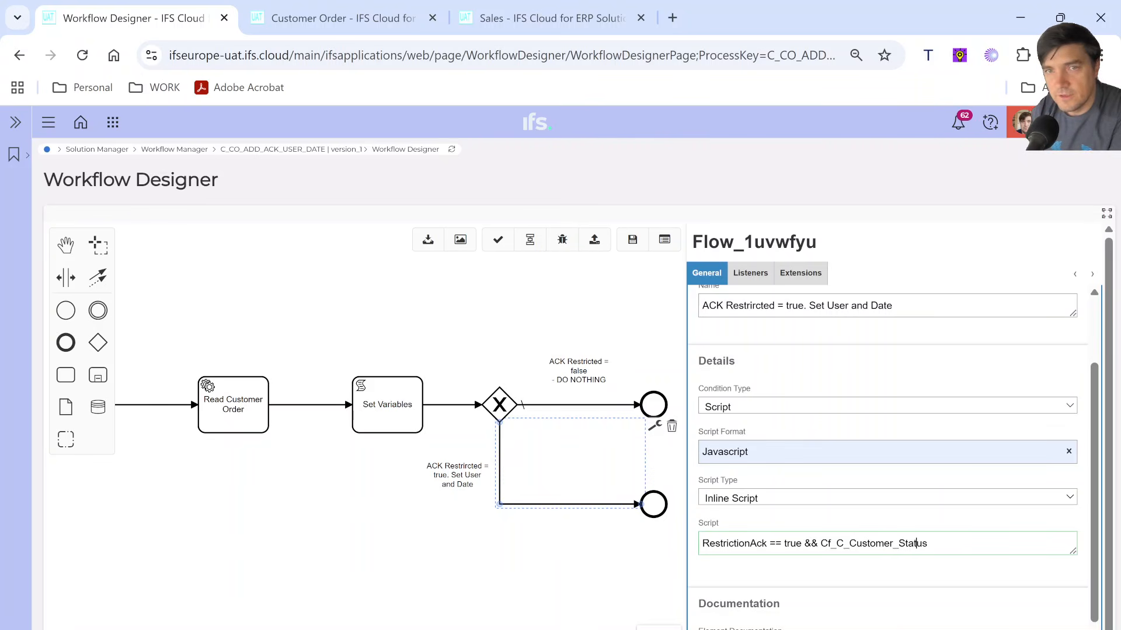
pyautogui.write('==')
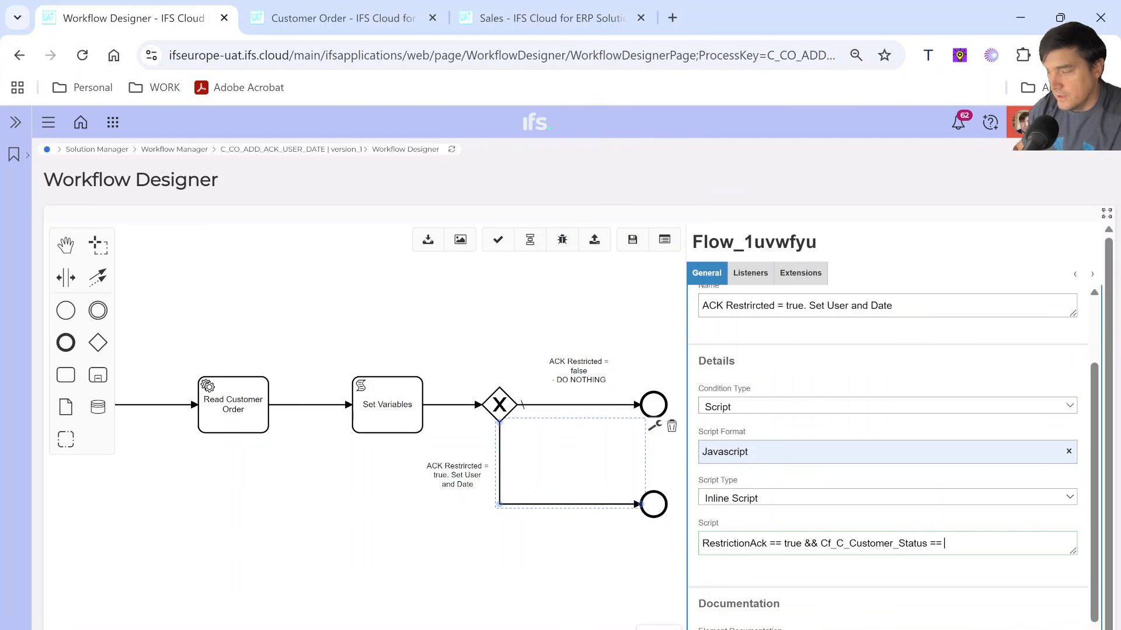
pyautogui.write(' "RESTRICTED')
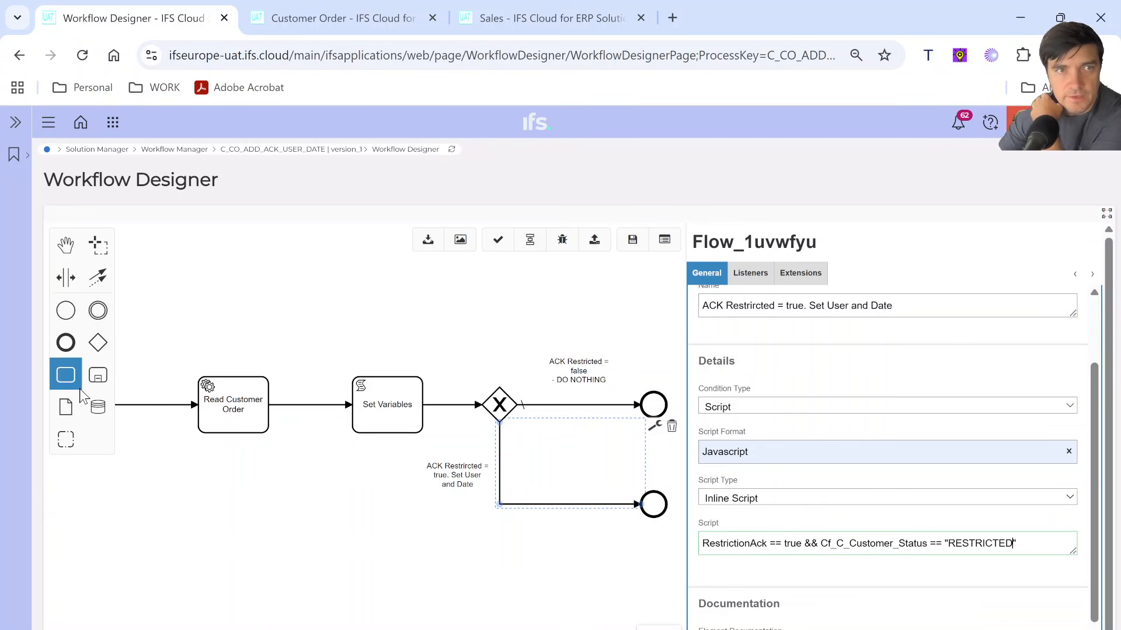
# Insert a task into the lower flow before its end event and change its type to IFS API
pyautogui.click(65, 376)
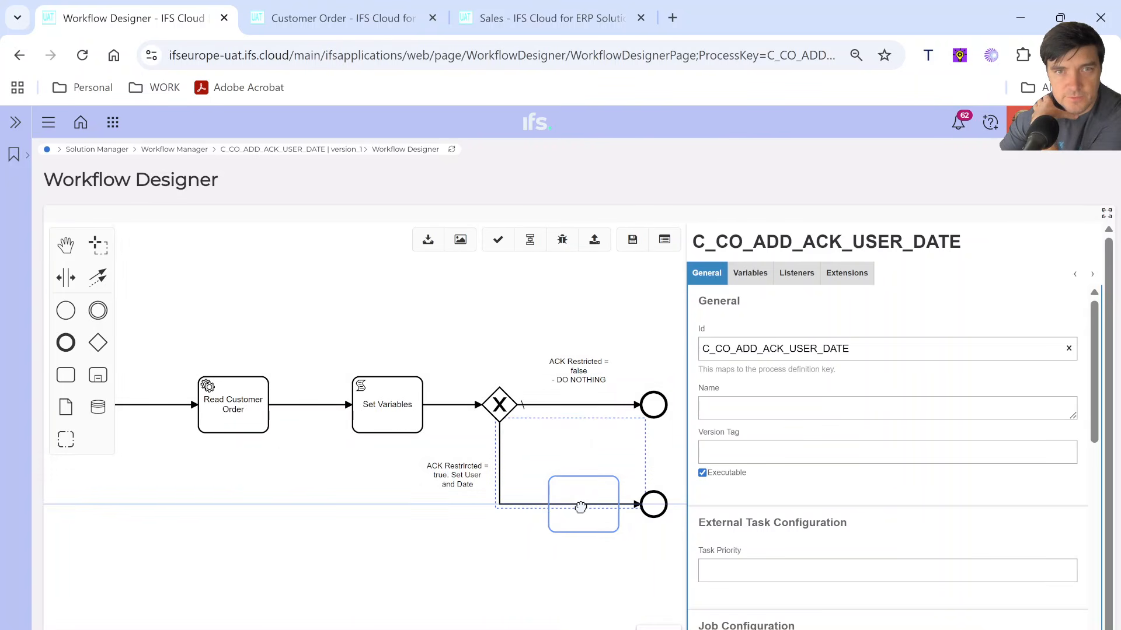
pyautogui.click(581, 507)
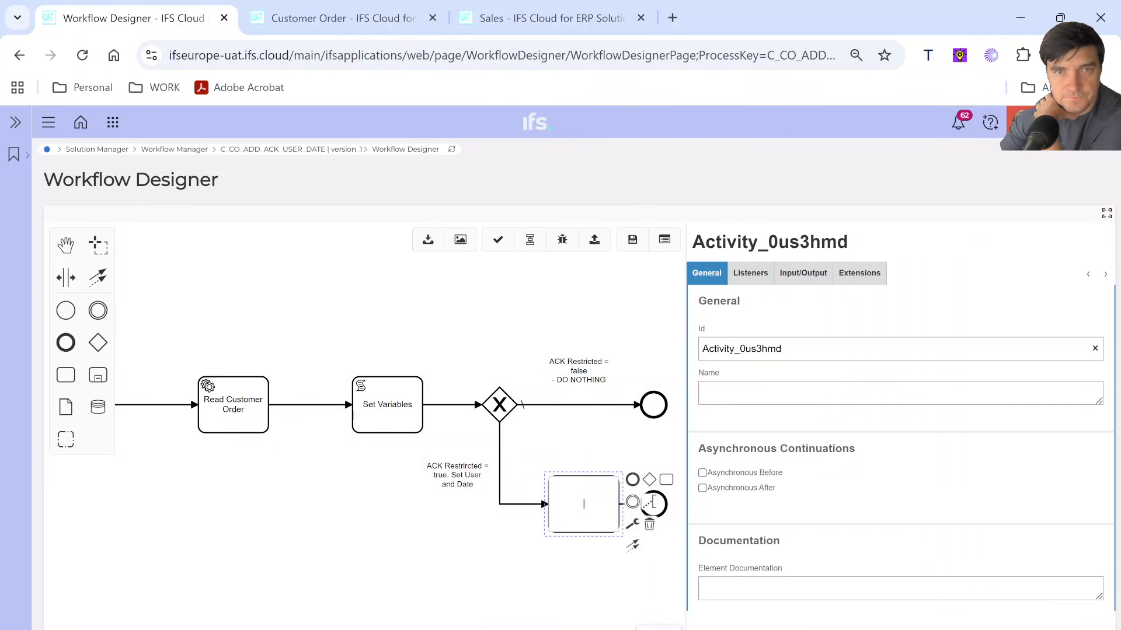
pyautogui.click(600, 591)
pyautogui.click(602, 525)
pyautogui.click(632, 524)
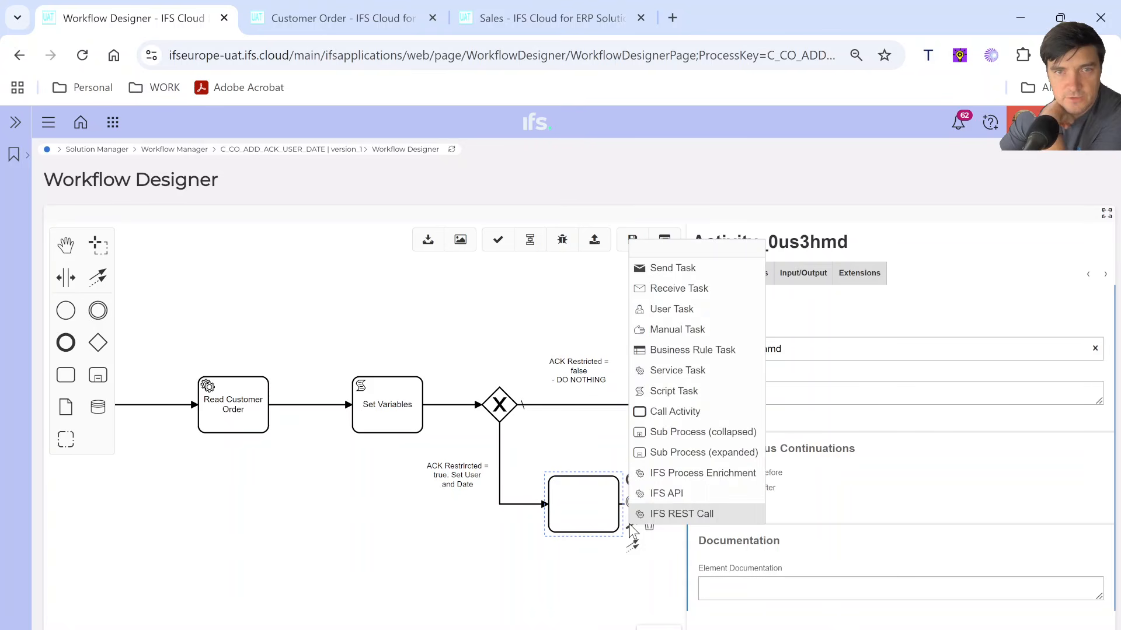
pyautogui.click(652, 493)
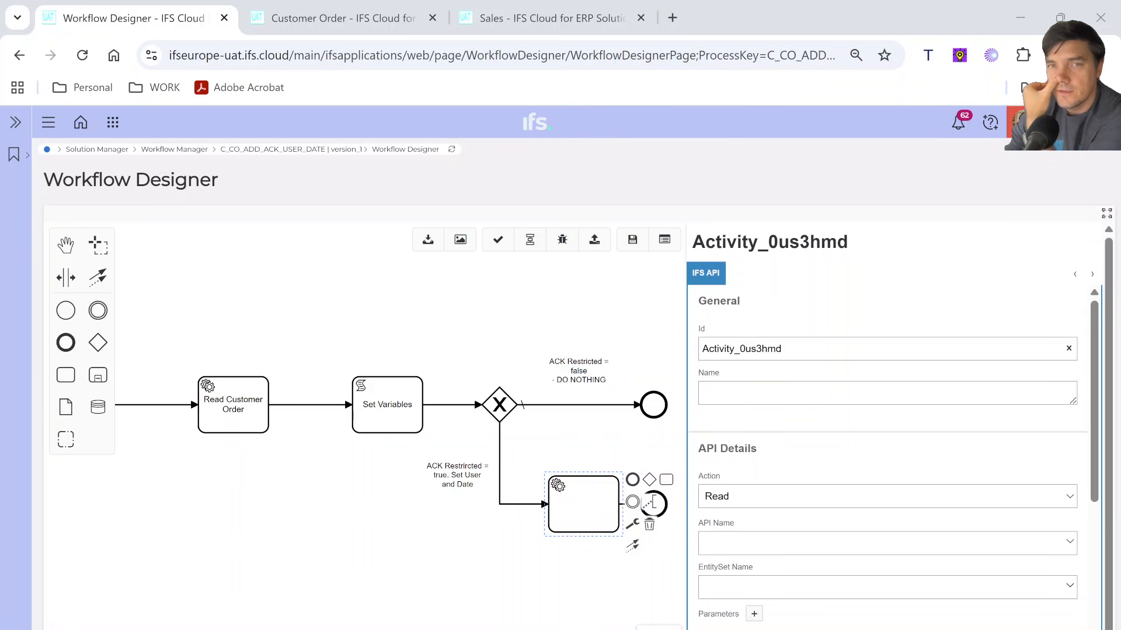
# Name the new IFS API task "Update Acknowledged User and Date"
pyautogui.click(736, 385)
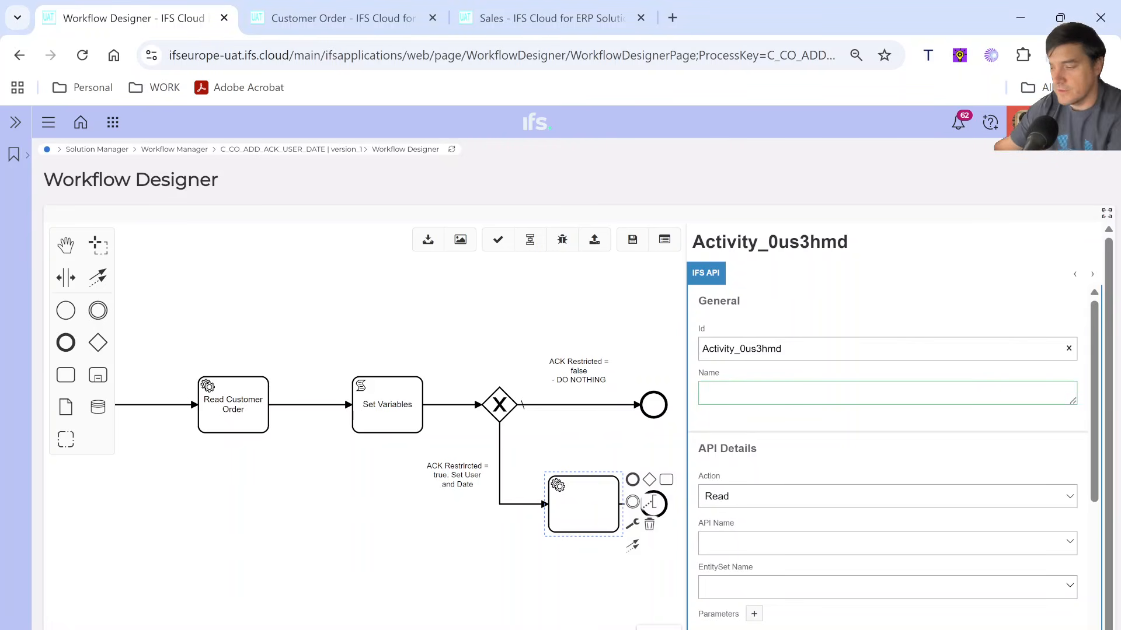
pyautogui.write('Update ')
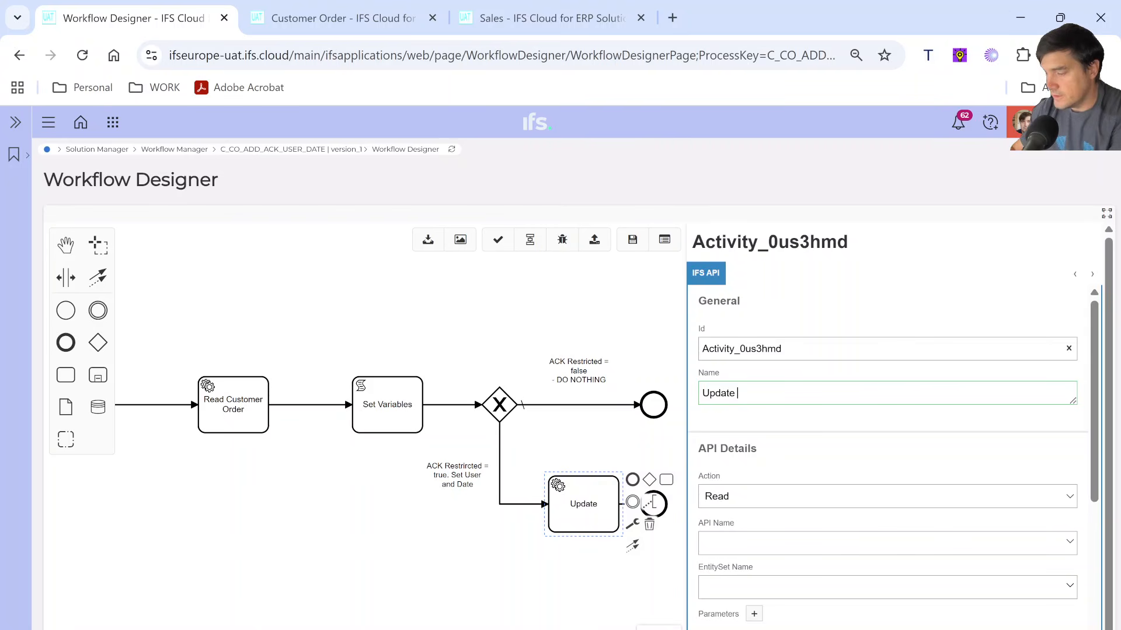
pyautogui.write('USer and Date')
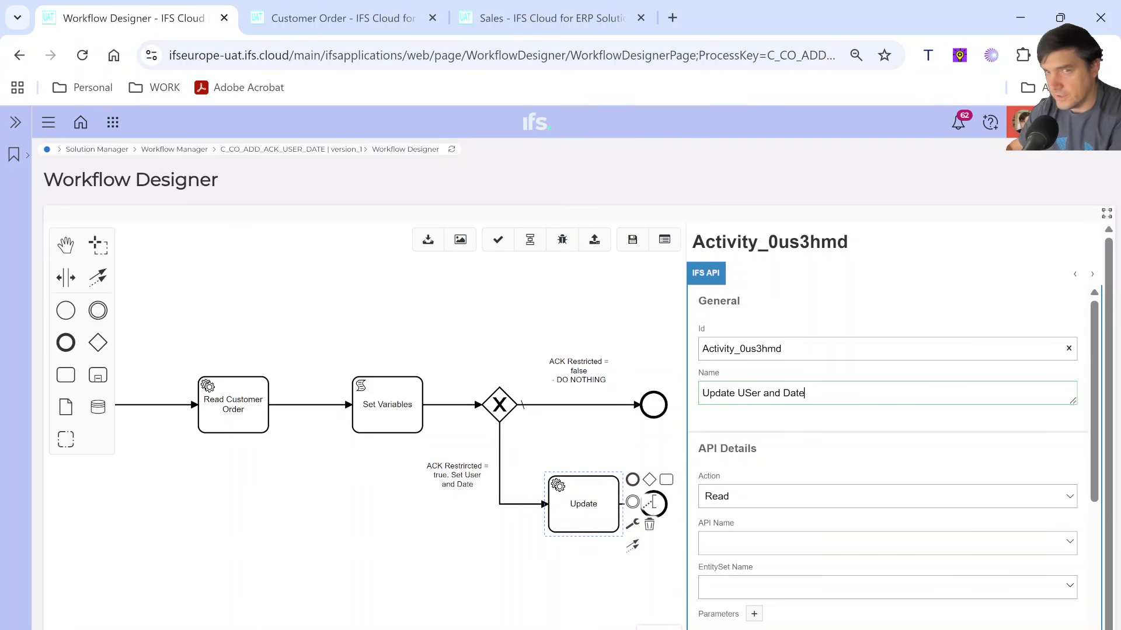
pyautogui.press('Left')
pyautogui.press('Left')
pyautogui.press('Left')
pyautogui.press('Left')
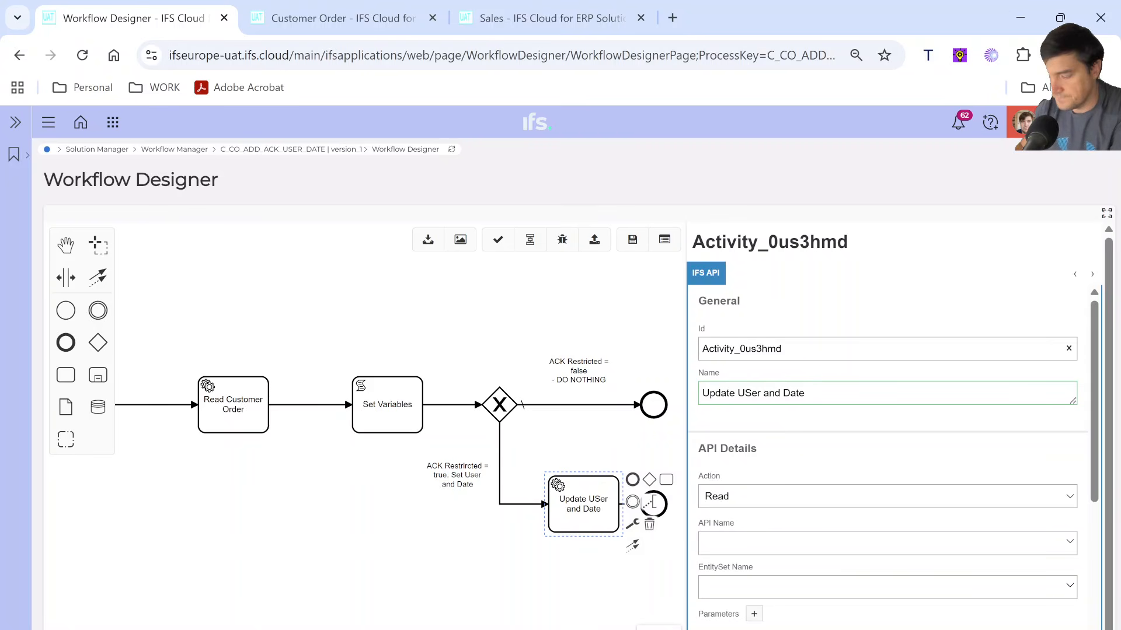
pyautogui.write('Acknowld')
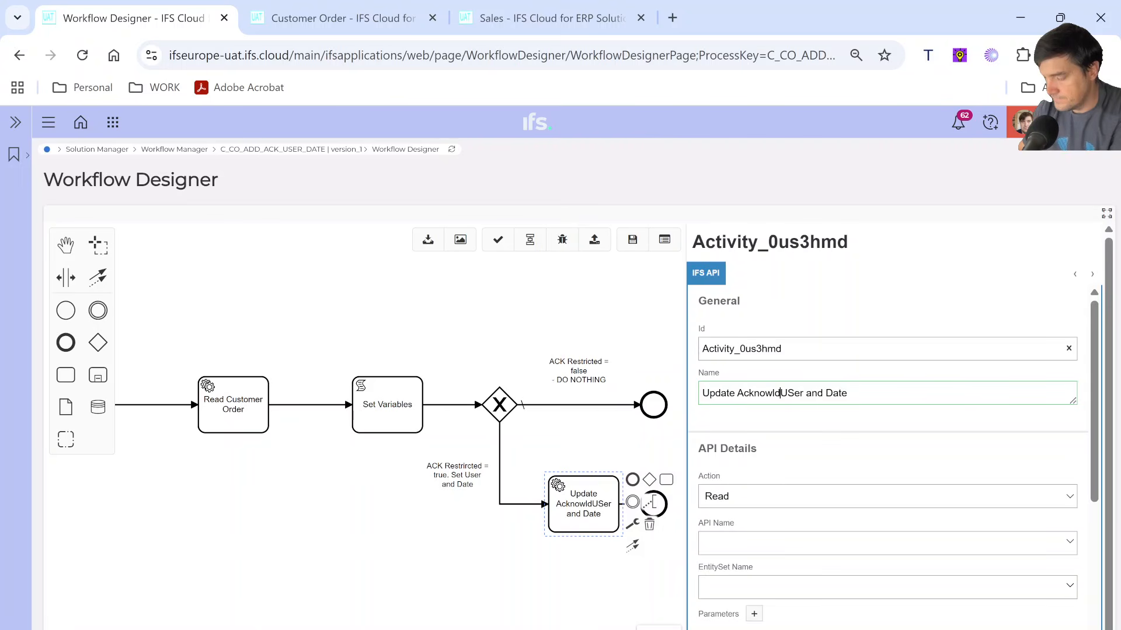
pyautogui.press('BackSpace')
pyautogui.write('edged')
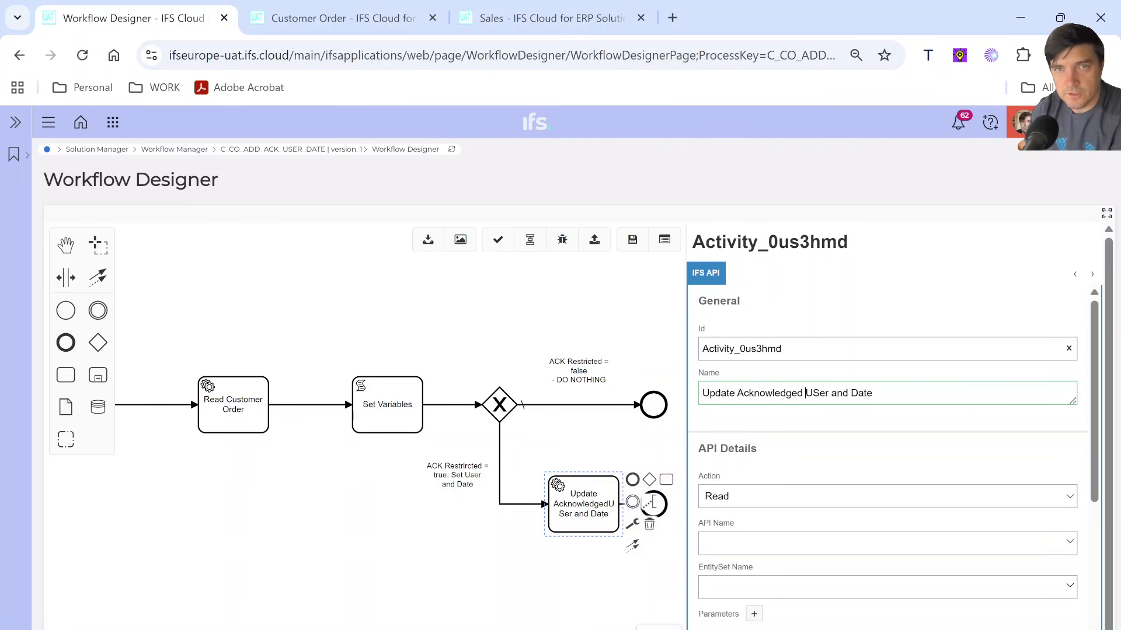
pyautogui.press('Right')
pyautogui.press('Right')
pyautogui.press('BackSpace')
pyautogui.write('s')
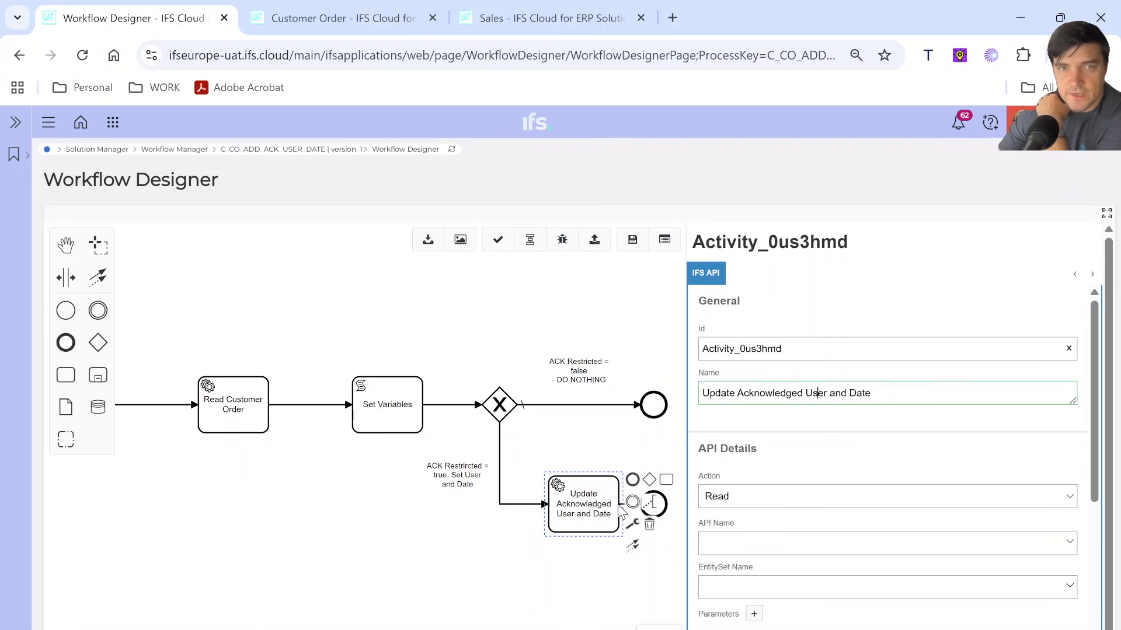
# Set the Update Acknowledged User and Date task's action to Update and its API name to CustomerOrderHandling
pyautogui.click(736, 495)
pyautogui.click(722, 561)
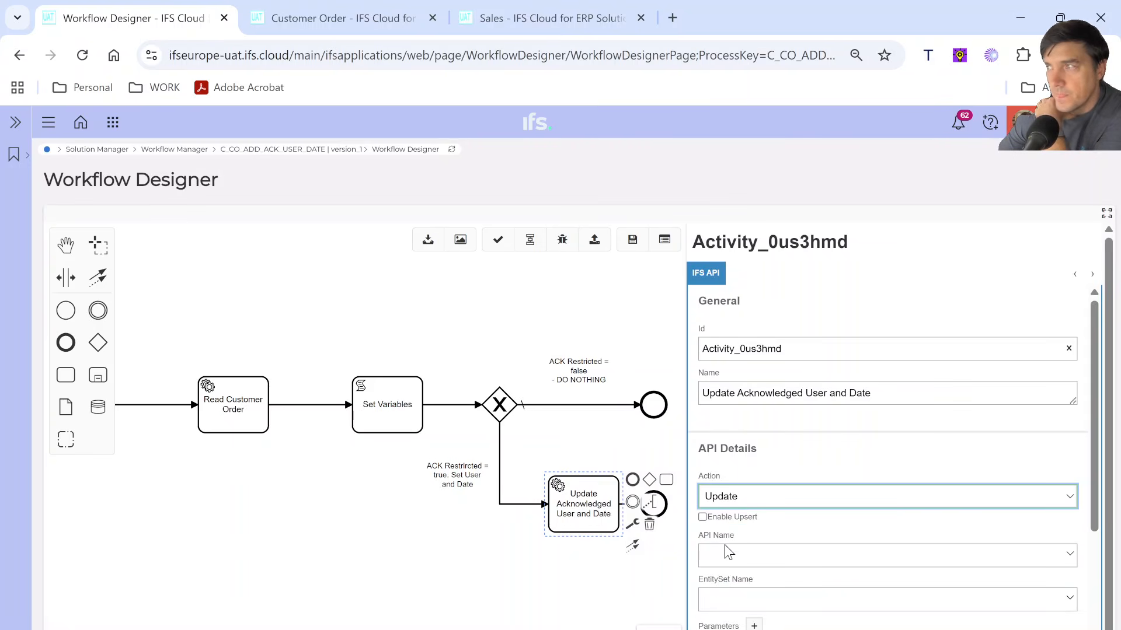
pyautogui.click(701, 556)
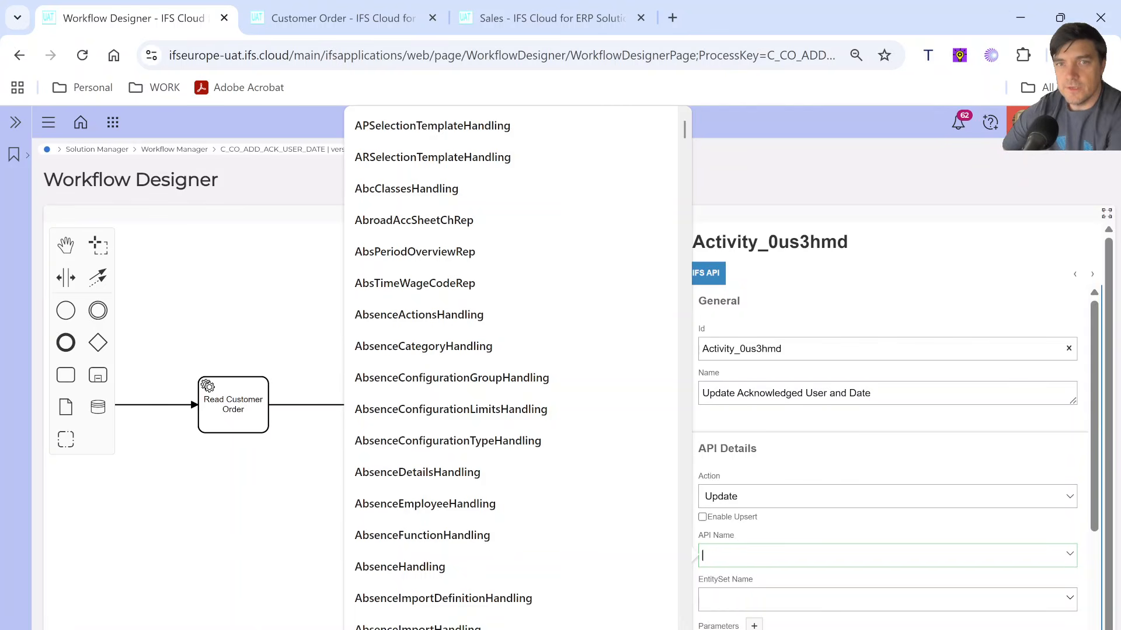
pyautogui.write('`')
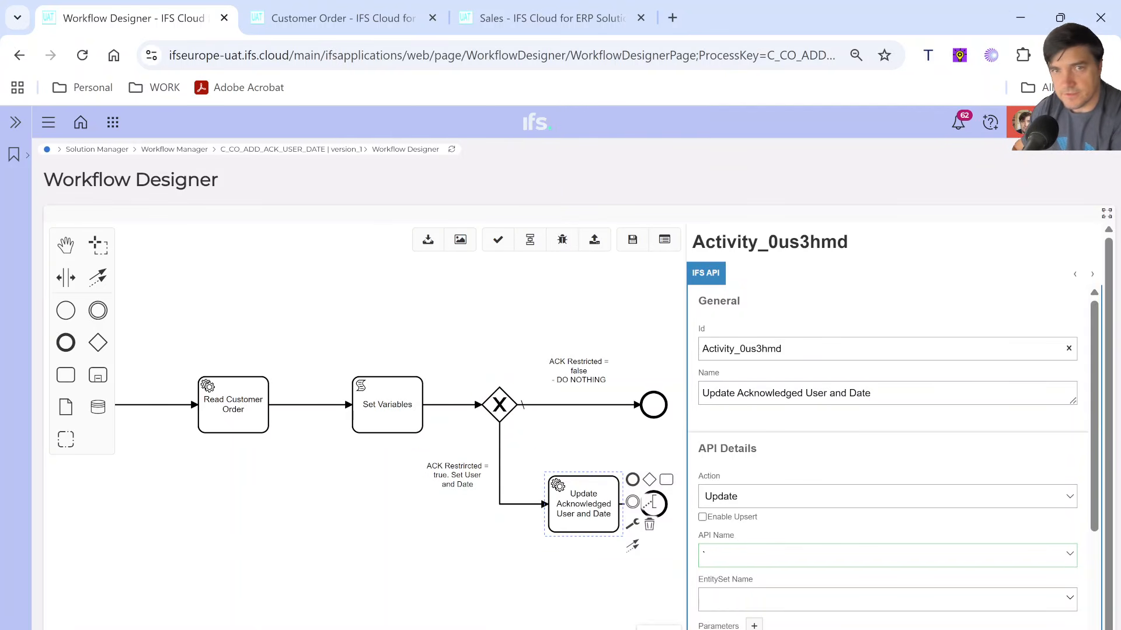
pyautogui.write('u')
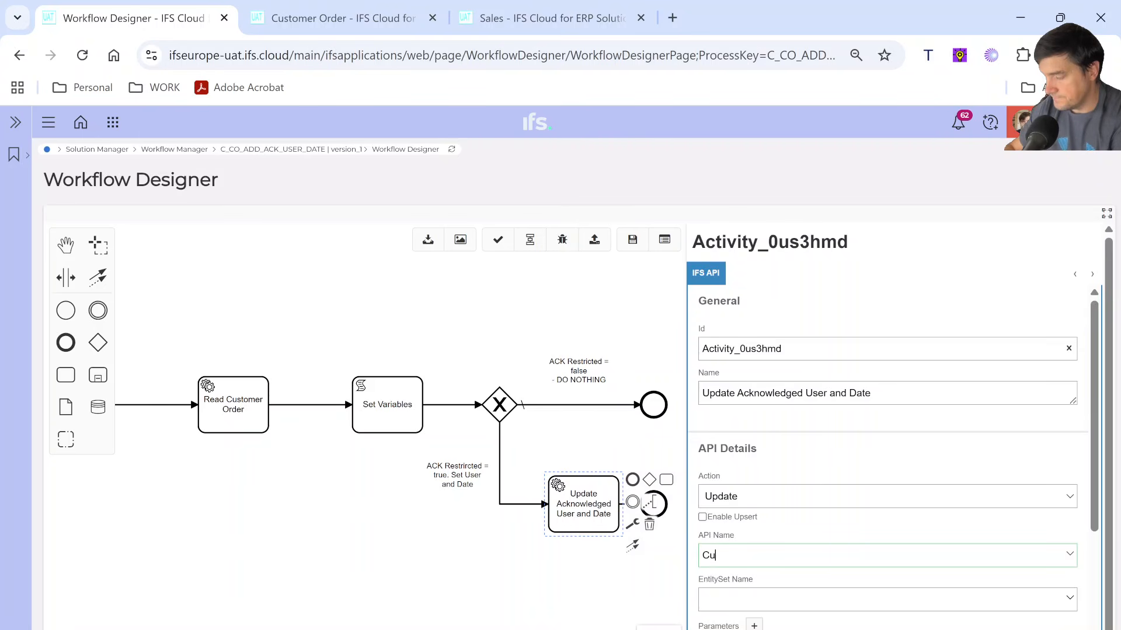
pyautogui.write('stomerOrder')
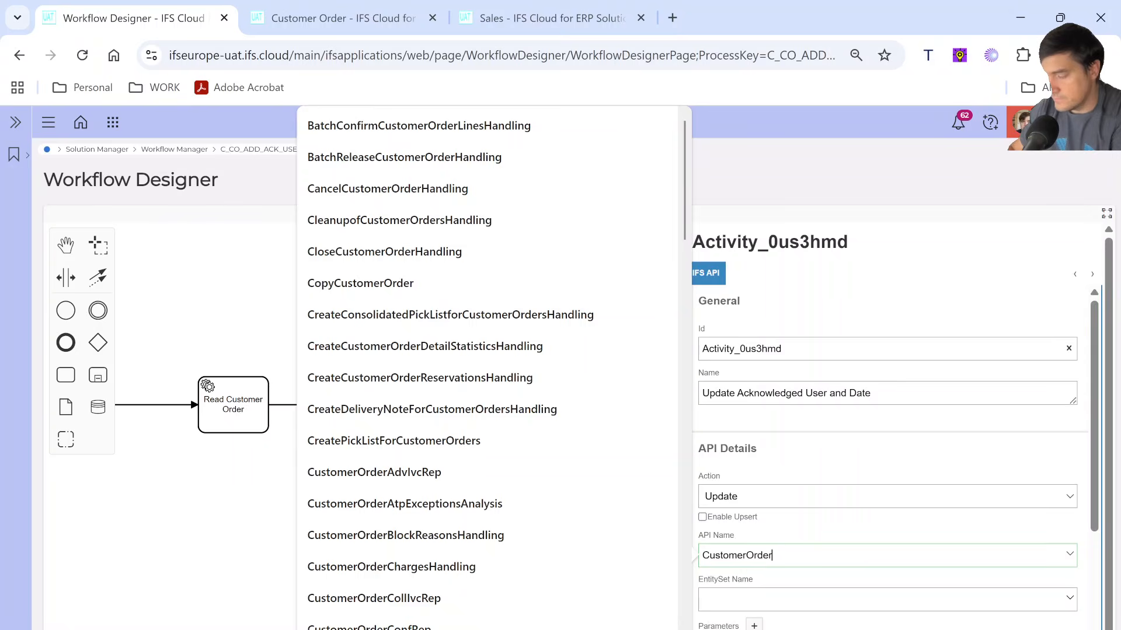
pyautogui.write('H')
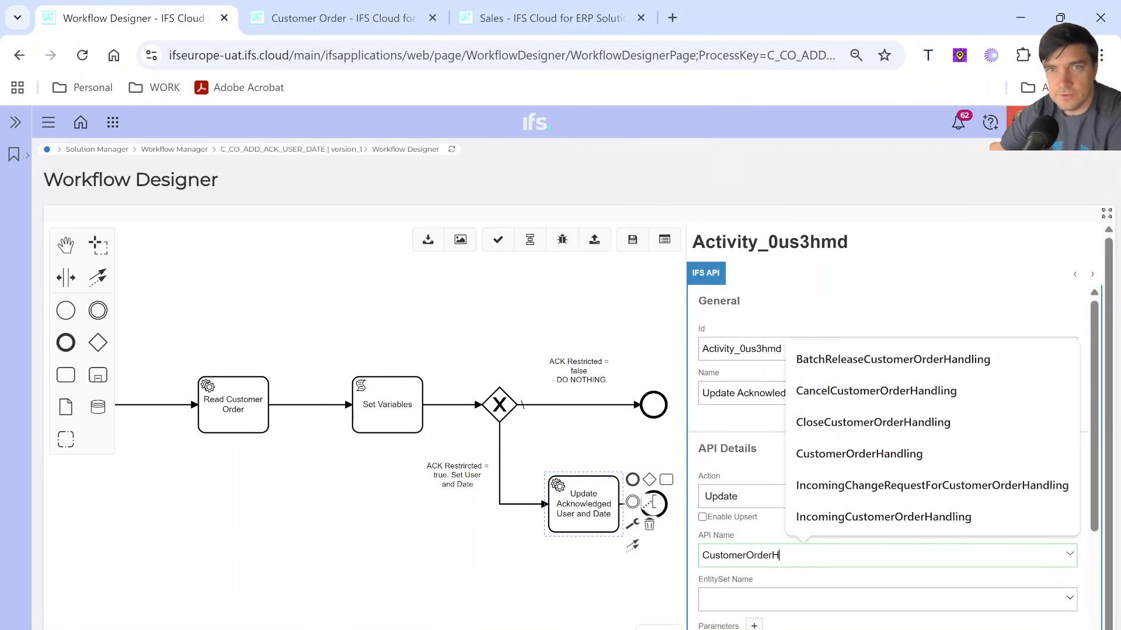
pyautogui.click(846, 454)
# Choose CustomerOrderSet as the entity set of the update task
pyautogui.scroll(-2, 846, 454)
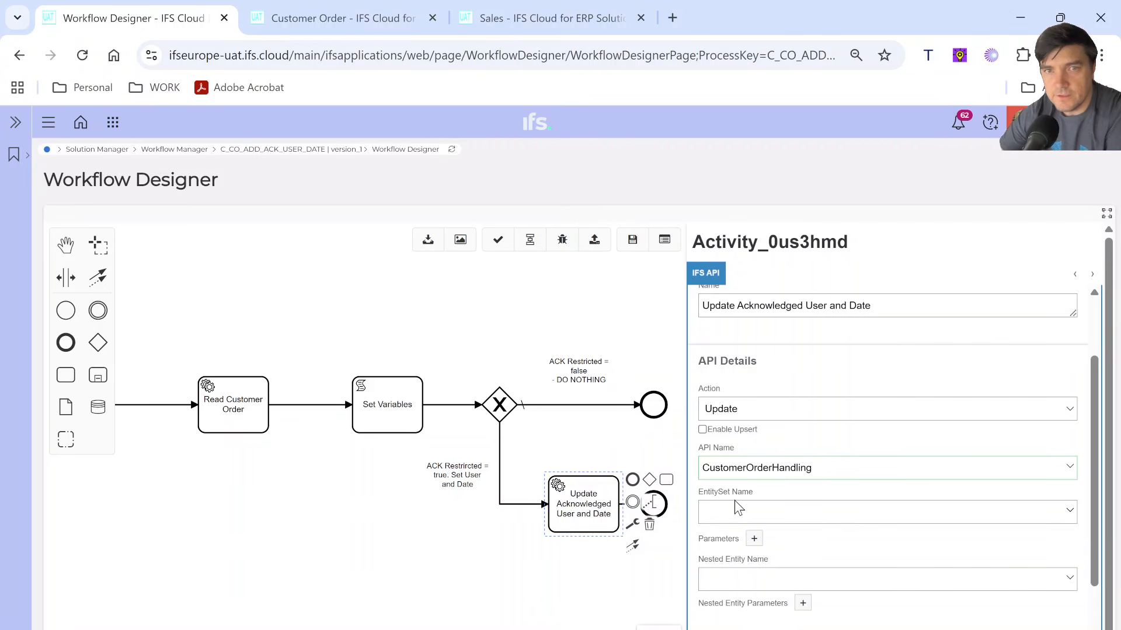
pyautogui.click(702, 512)
pyautogui.write('Custo')
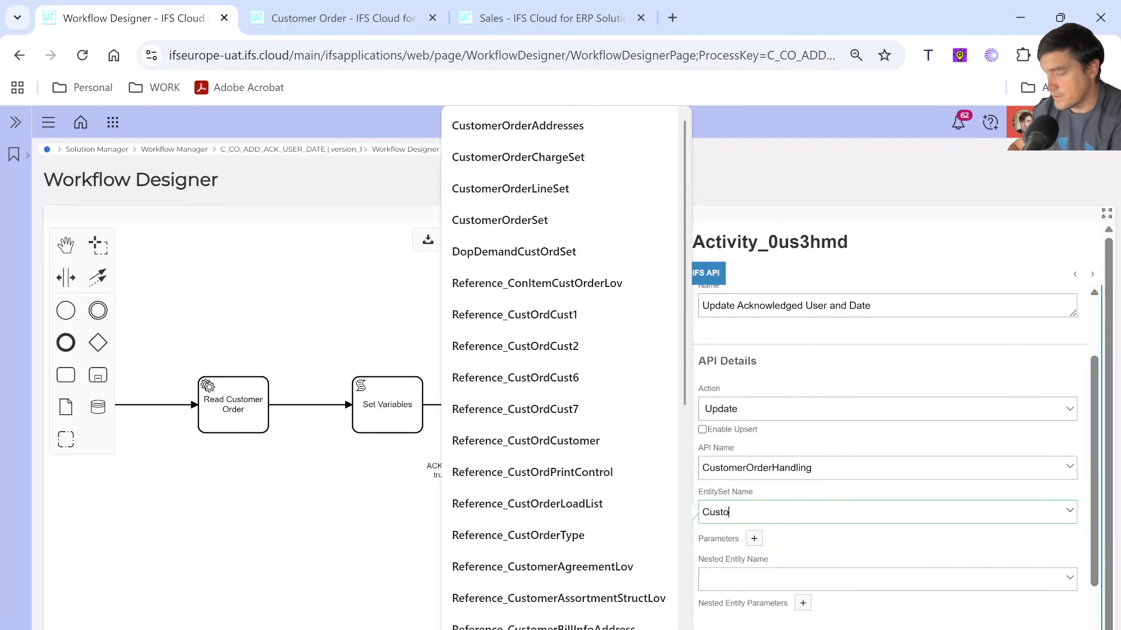
pyautogui.write('merOrder')
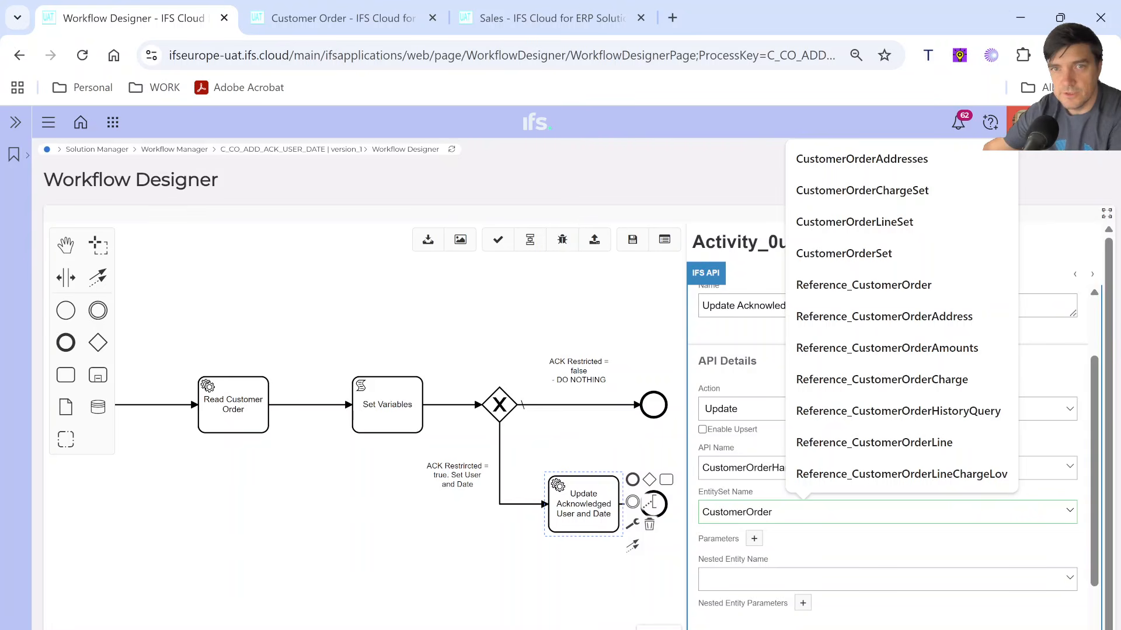
pyautogui.click(846, 254)
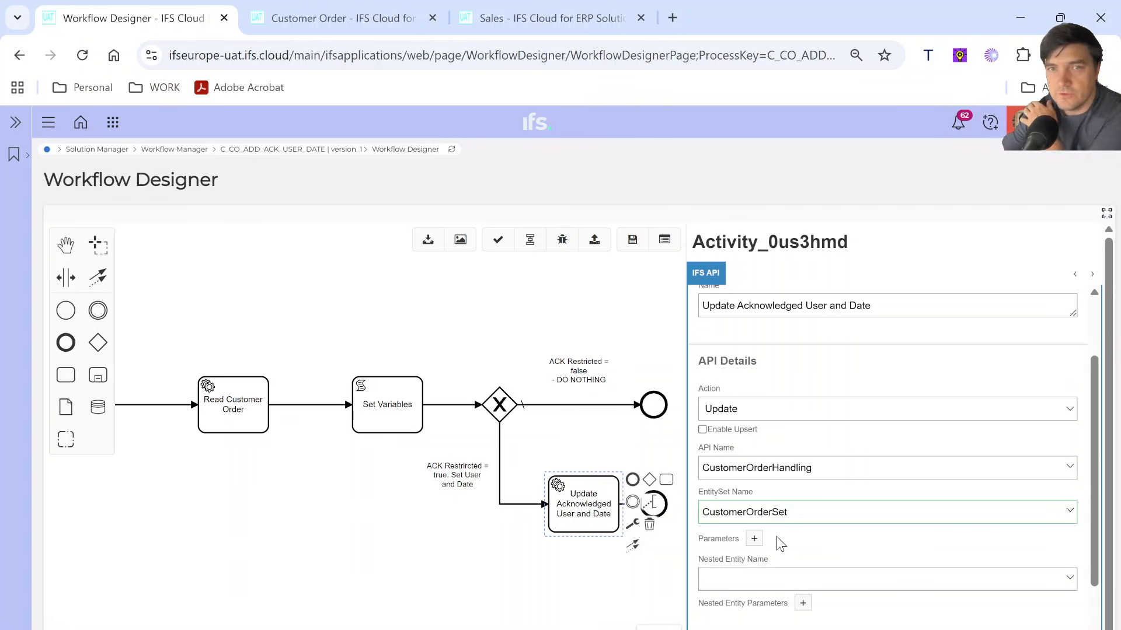
# Add a parameter to the update task with key OrderNo and value ${OrderNo}
pyautogui.click(754, 539)
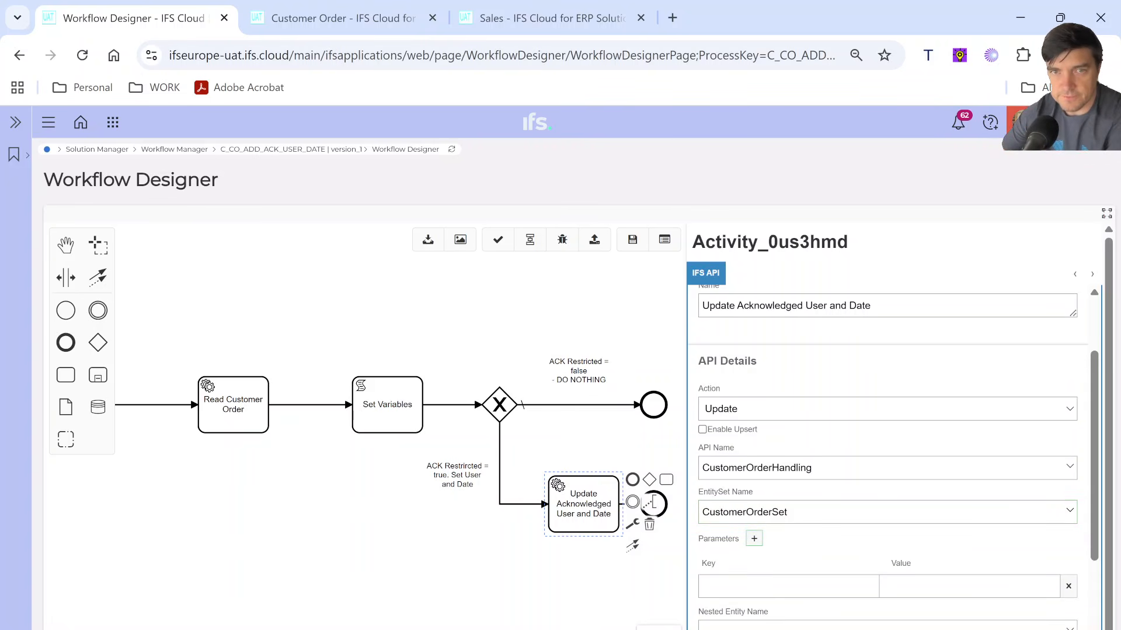
pyautogui.click(812, 392)
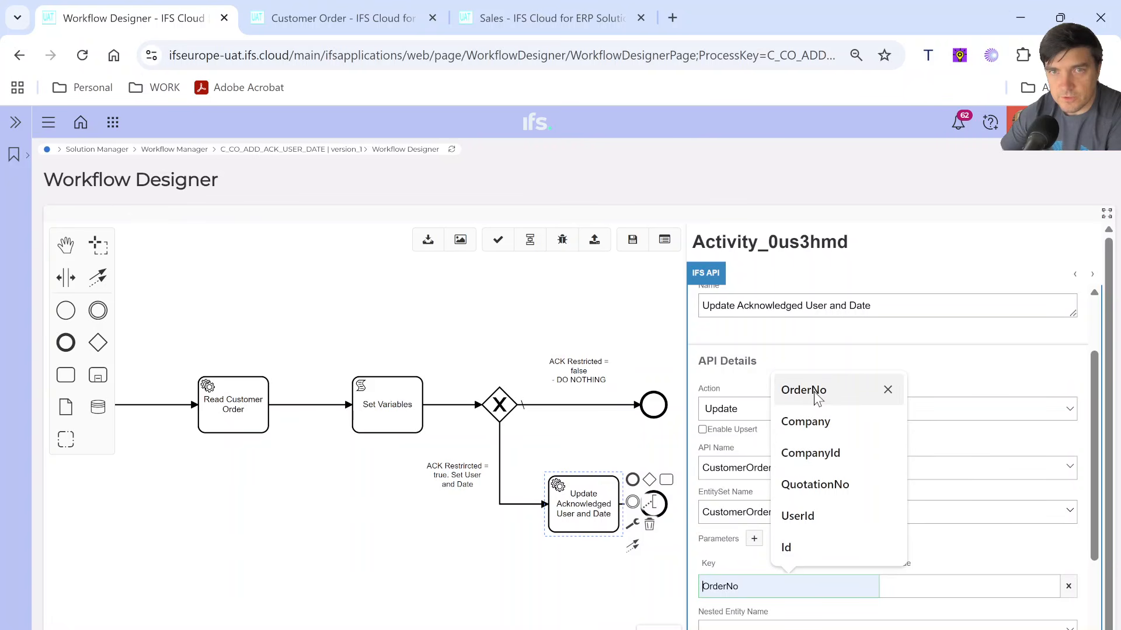
pyautogui.click(902, 586)
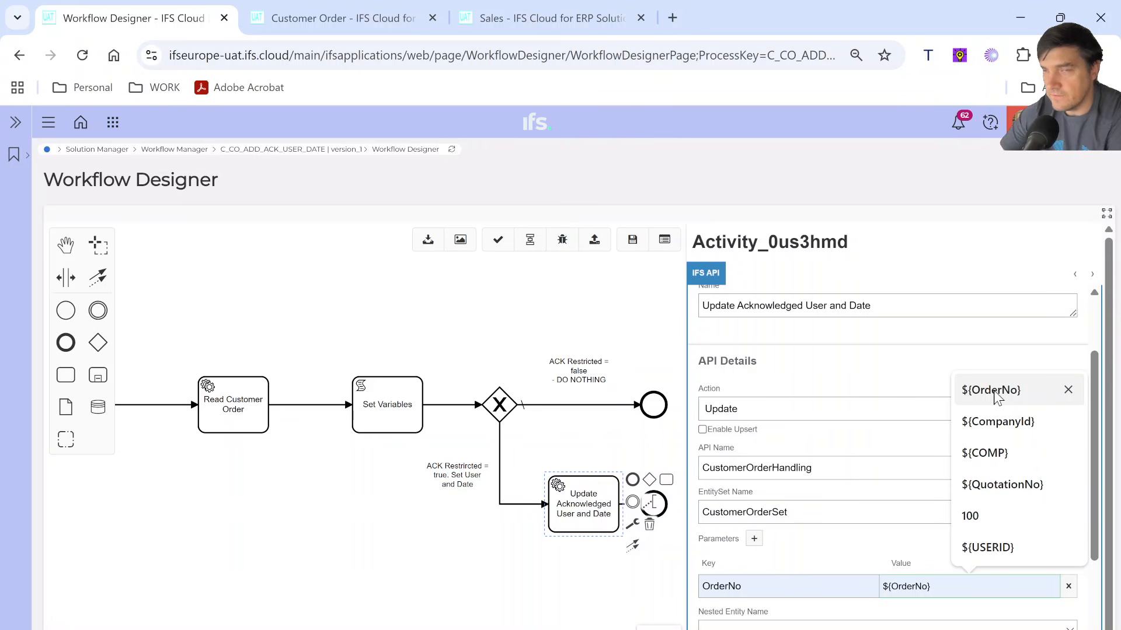
pyautogui.click(997, 391)
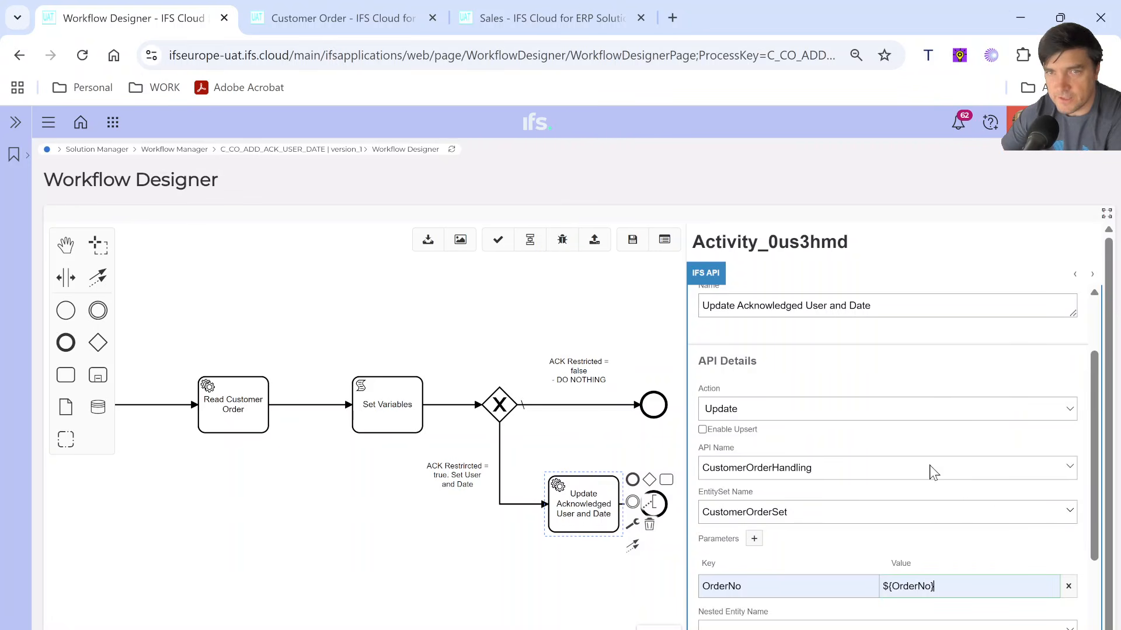
# Add a second, empty parameter row below OrderNo and place the cursor in its key
pyautogui.click(754, 538)
pyautogui.scroll(-3, 754, 538)
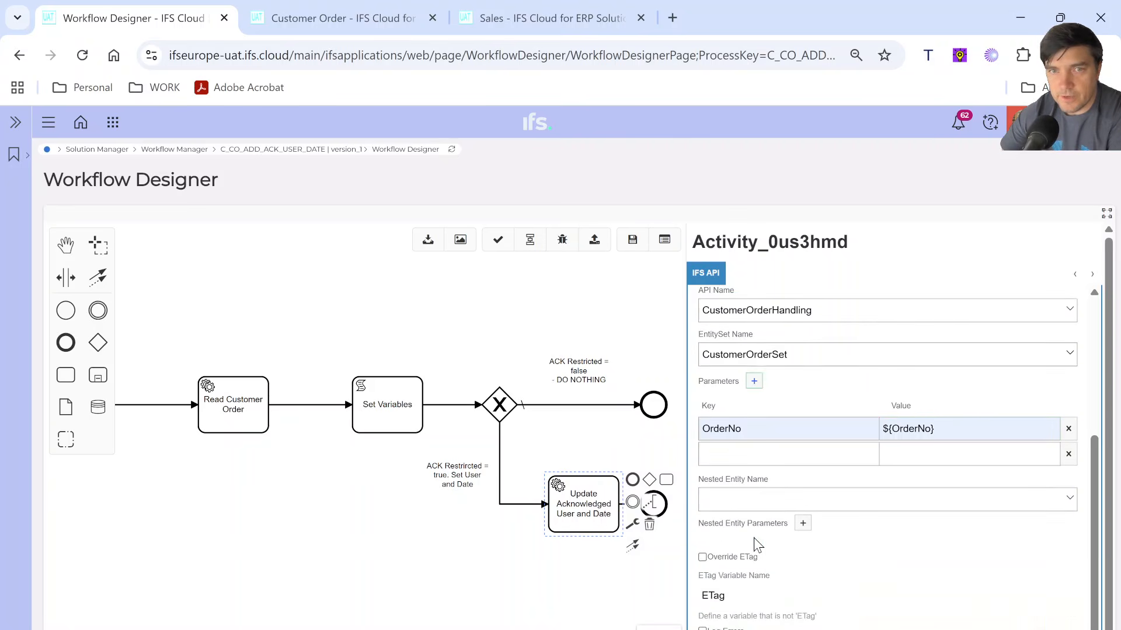
pyautogui.click(736, 454)
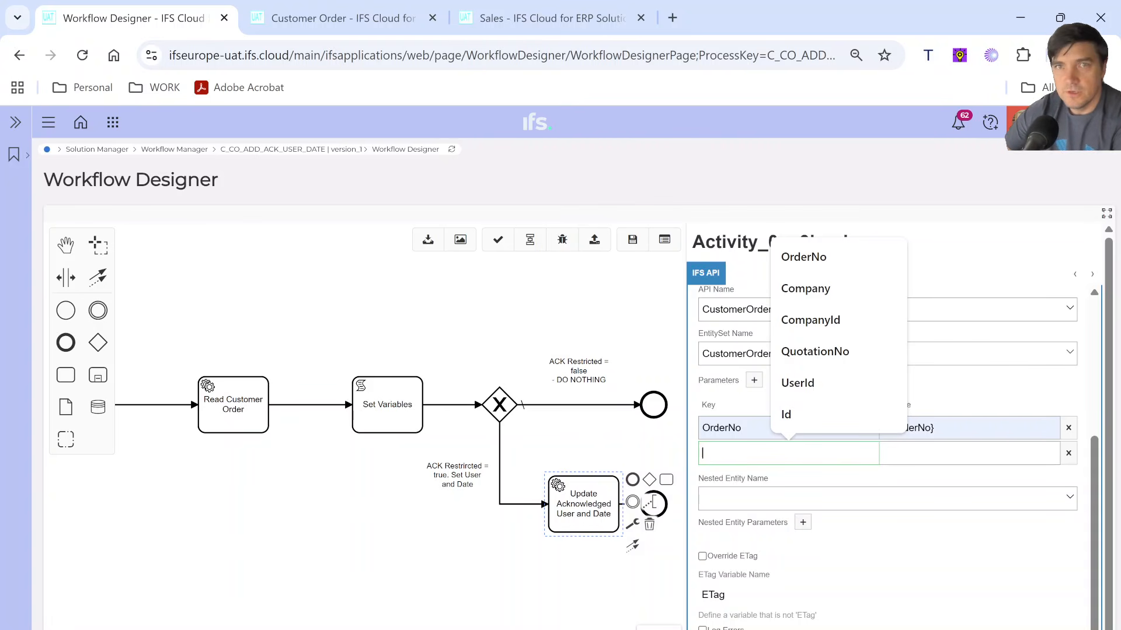
# Open the debug page info of the Customer Order page and copy the field name Cf_C_Restrict_Ack_User
pyautogui.click(344, 18)
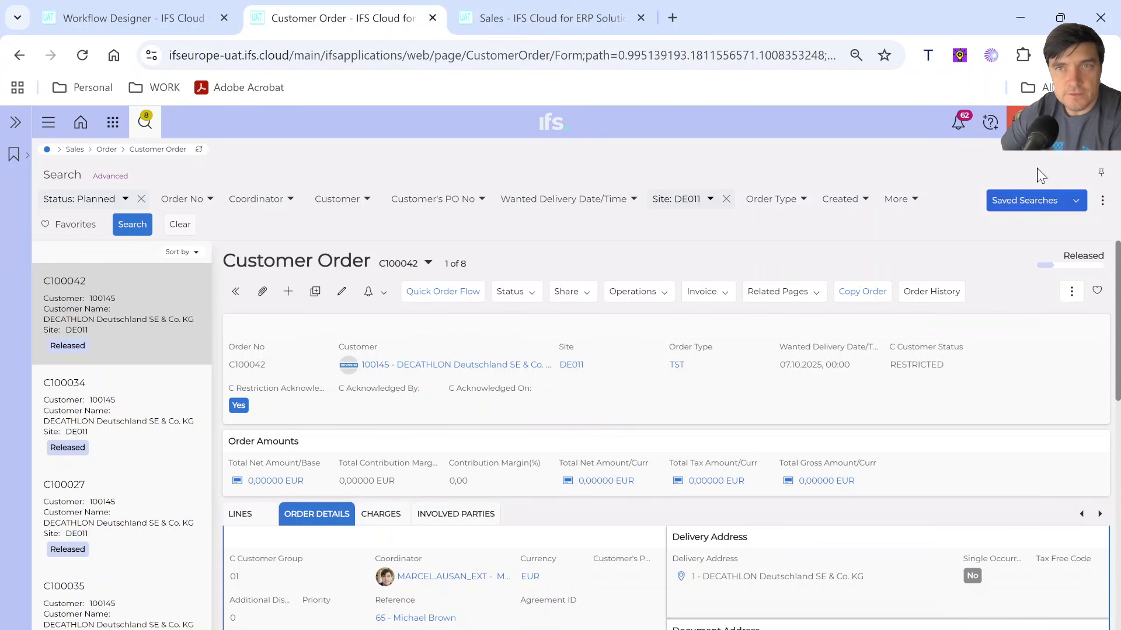
pyautogui.click(1018, 122)
pyautogui.moveTo(1033, 421)
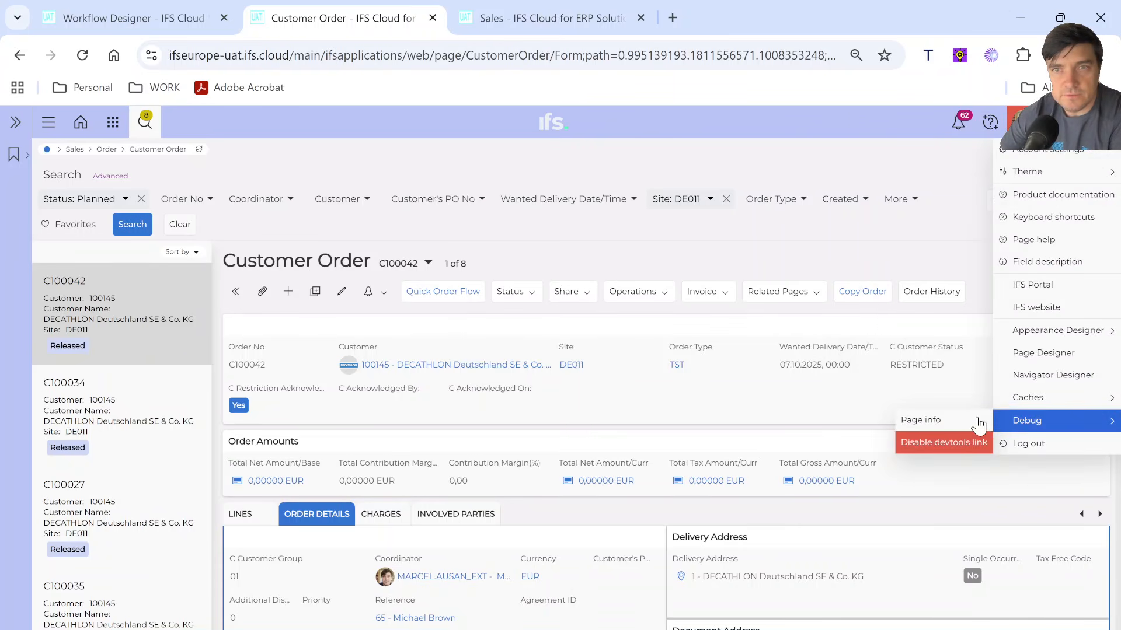
pyautogui.click(953, 421)
pyautogui.scroll(-5, 315, 391)
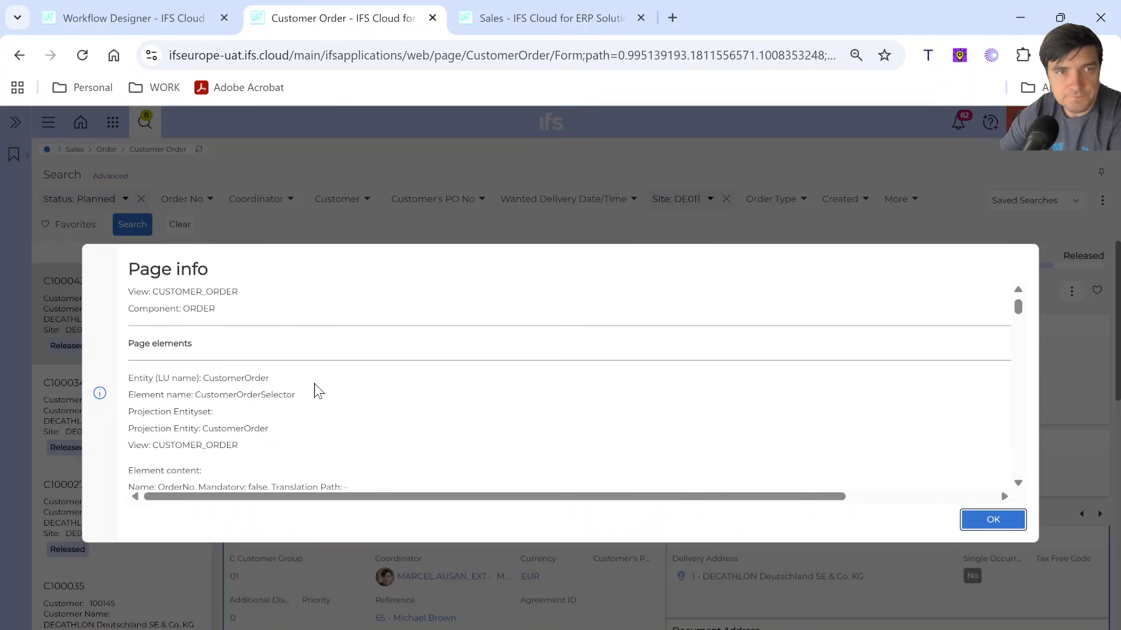
pyautogui.scroll(-6, 316, 390)
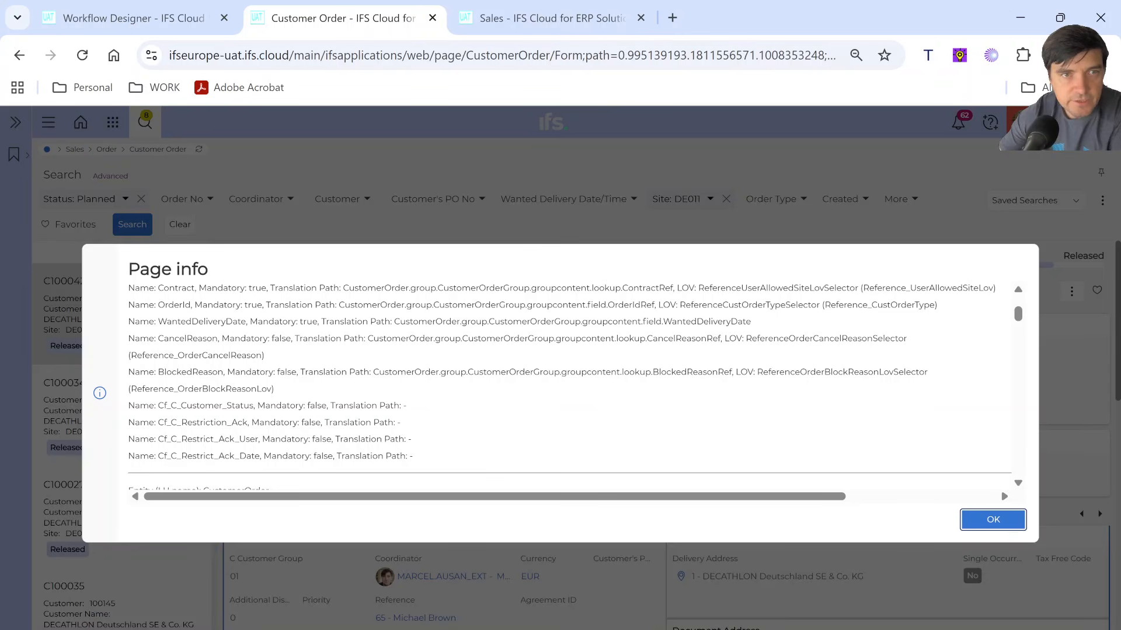
pyautogui.moveTo(158, 438); pyautogui.dragTo(259, 441)
pyautogui.hotkey('ctrl', 'c')
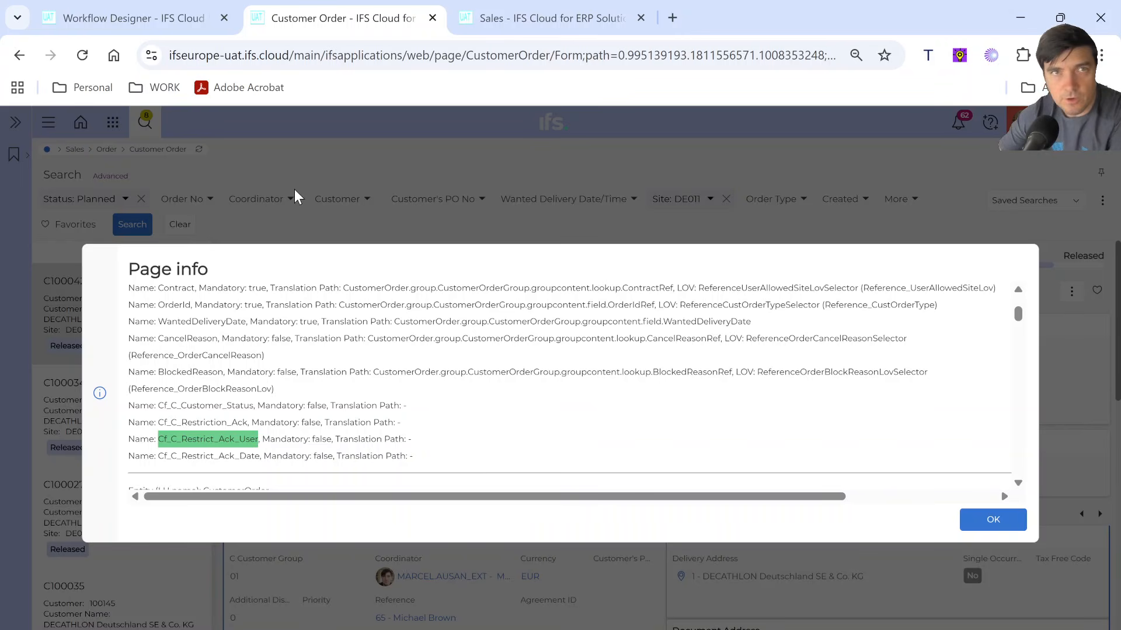
# Return to the Workflow Designer and enter Cf_C_Restrict_Ack_User as the second parameter's key
pyautogui.click(168, 22)
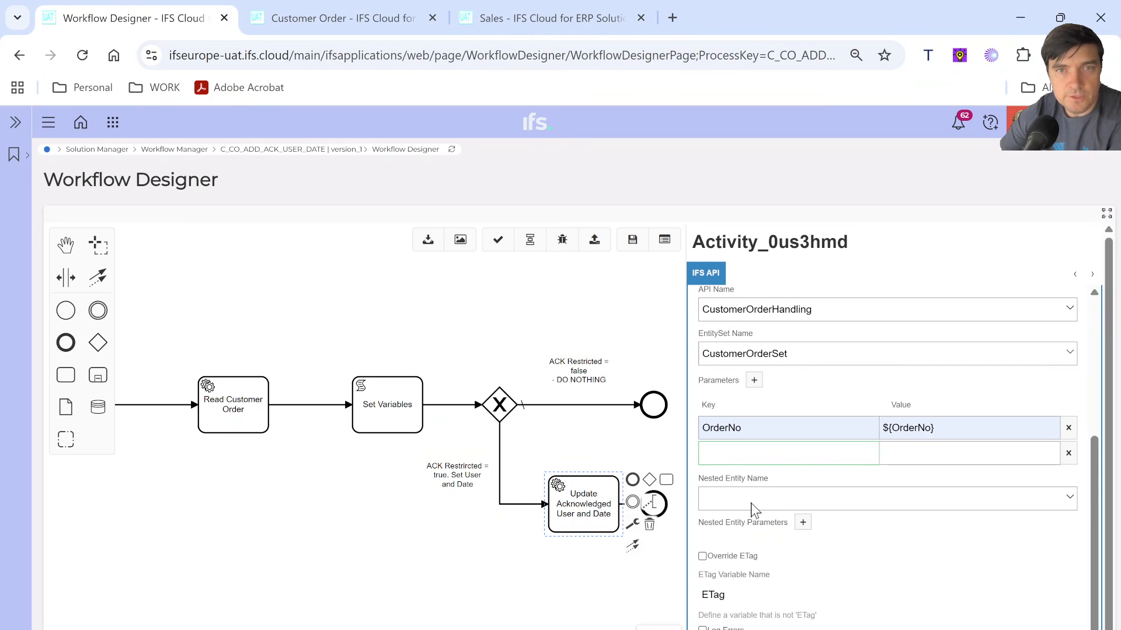
pyautogui.click(753, 453)
pyautogui.hotkey('ctrl', 'v')
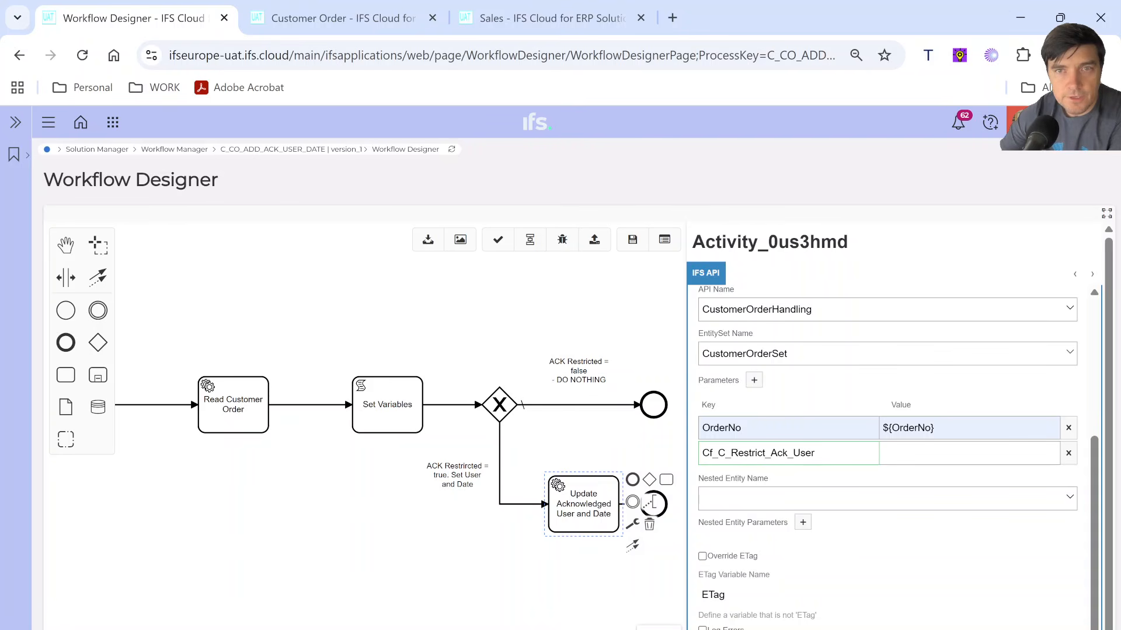
# Add a third parameter with the key Cf_C_Restrict_Ack_Date, copied from the Customer Order page info
pyautogui.click(748, 380)
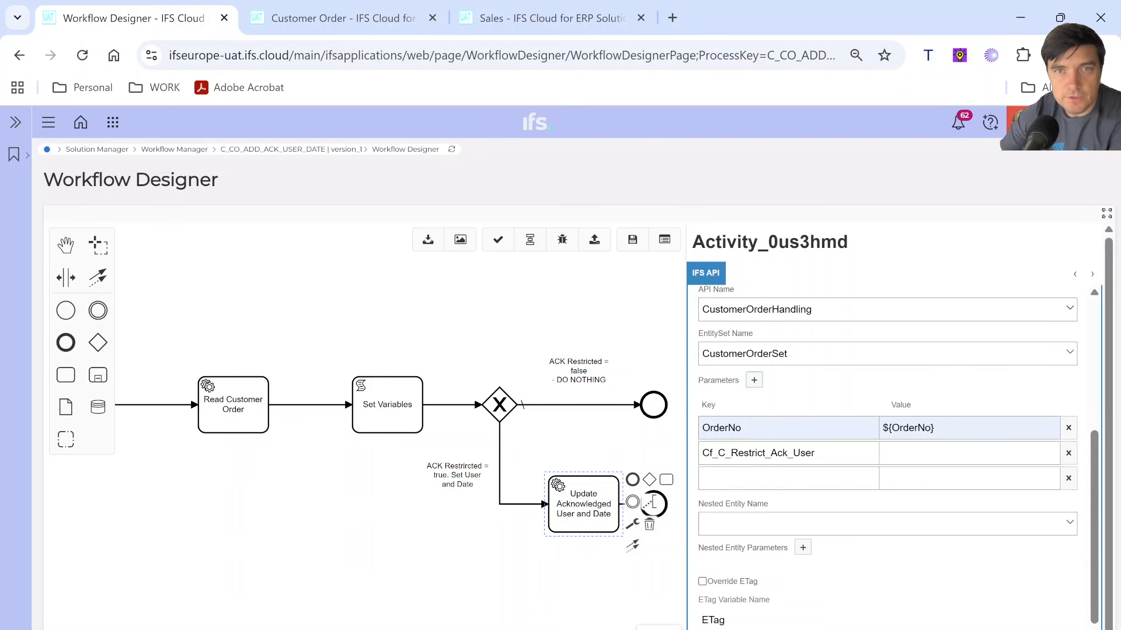
pyautogui.click(335, 18)
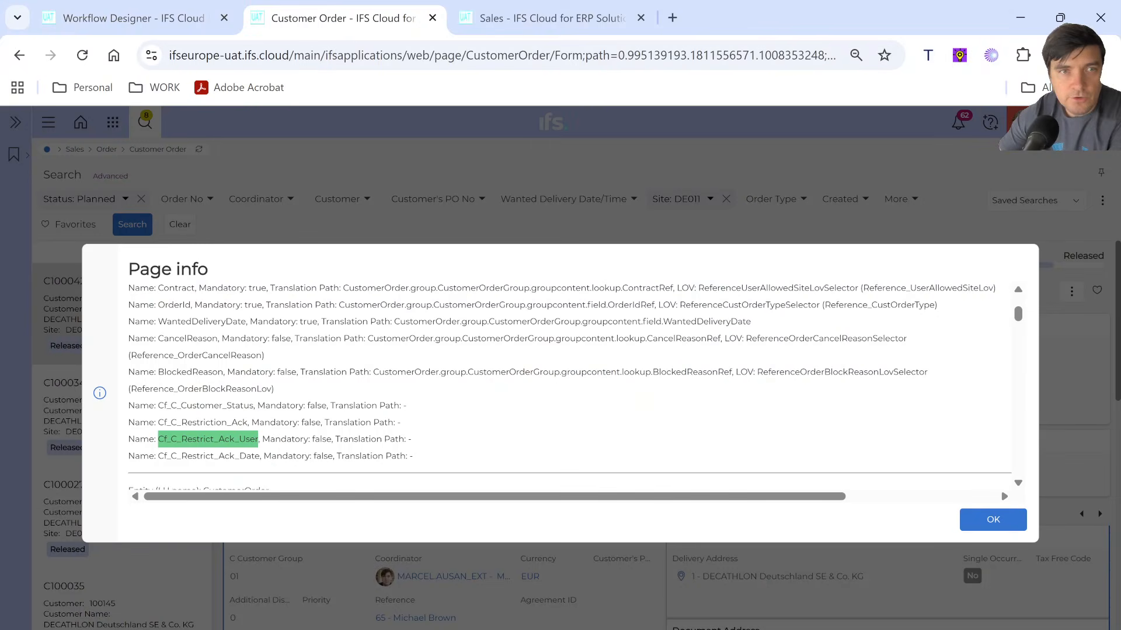
pyautogui.moveTo(158, 456); pyautogui.dragTo(259, 456)
pyautogui.hotkey('ctrl', 'c')
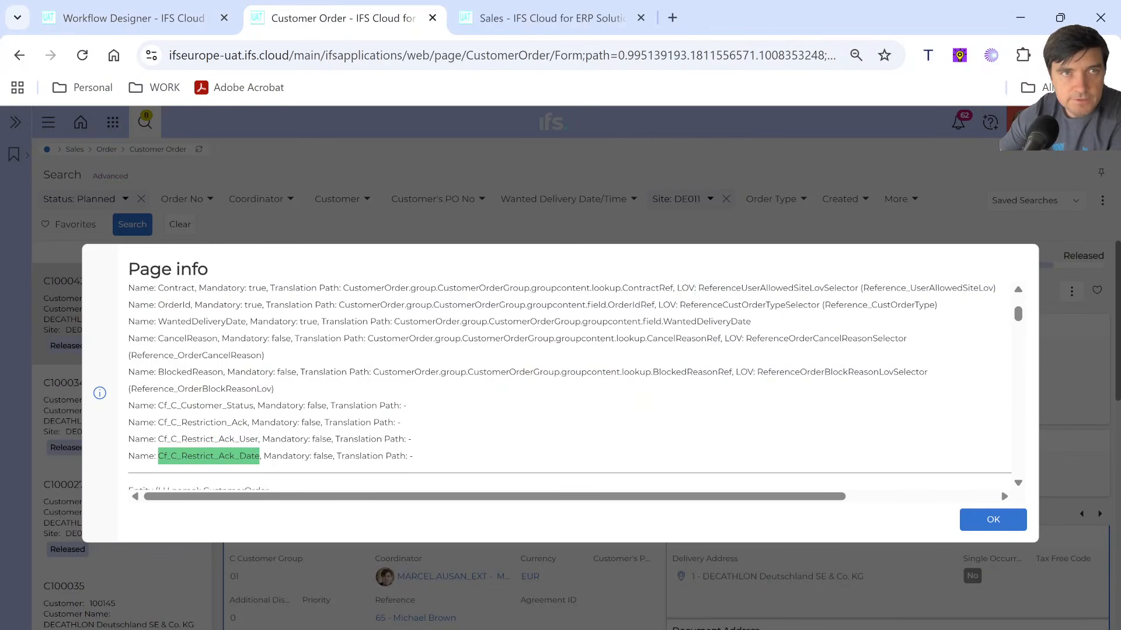
pyautogui.click(158, 18)
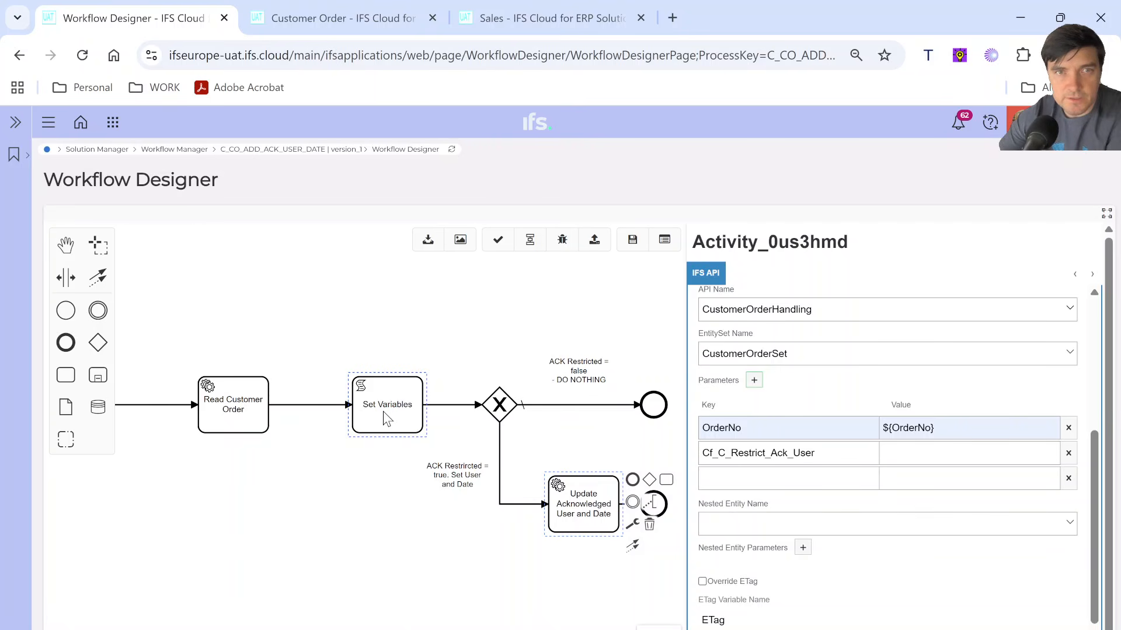
pyautogui.click(758, 479)
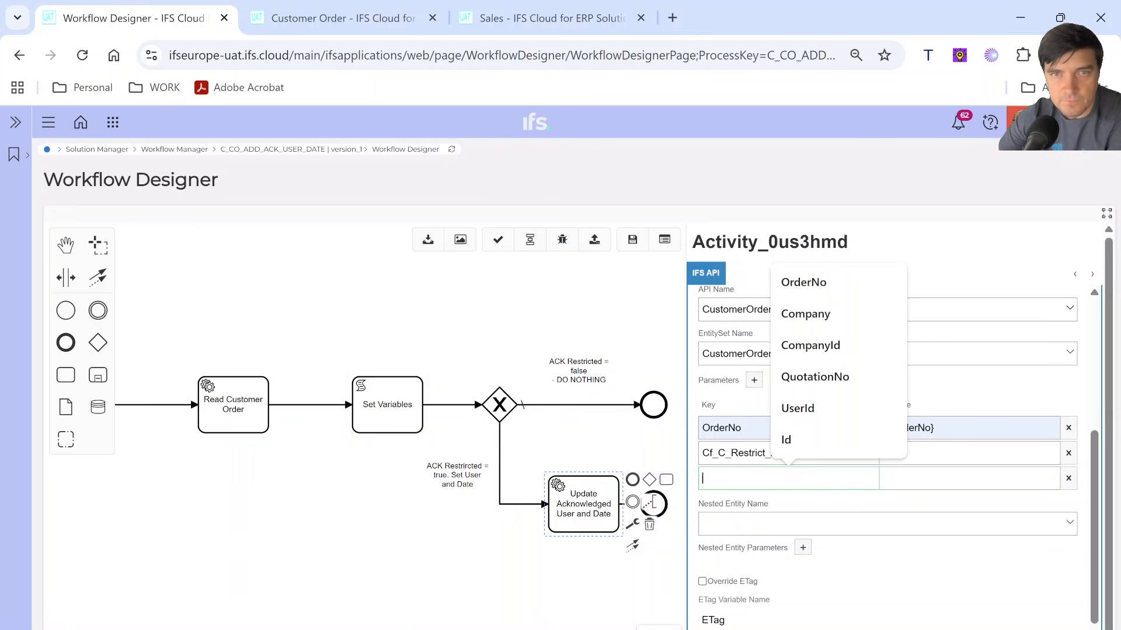
pyautogui.hotkey('ctrl', 'v')
# Look up the Sysdate variable name in the Set Variables script and return to the Update Acknowledged User and Date task
pyautogui.click(969, 453)
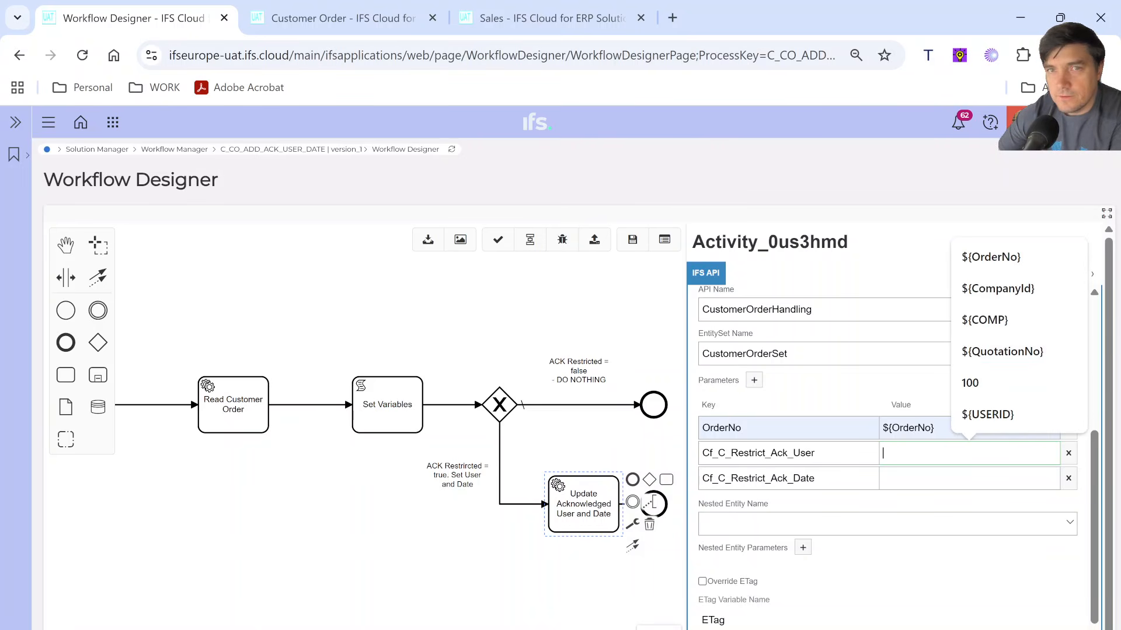
pyautogui.click(969, 478)
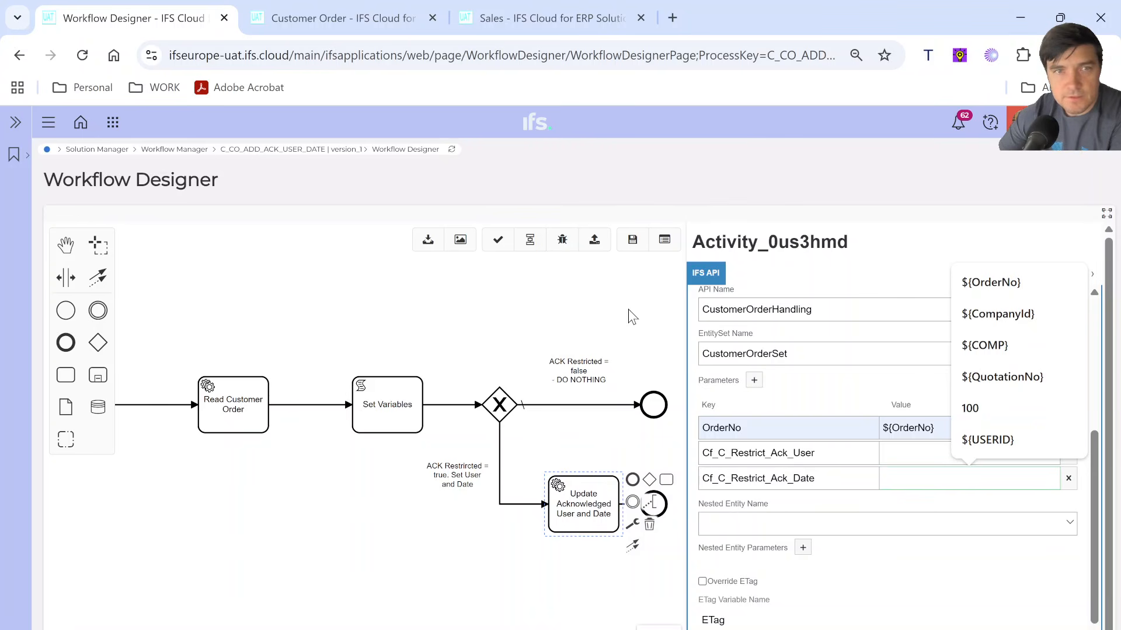
pyautogui.click(401, 394)
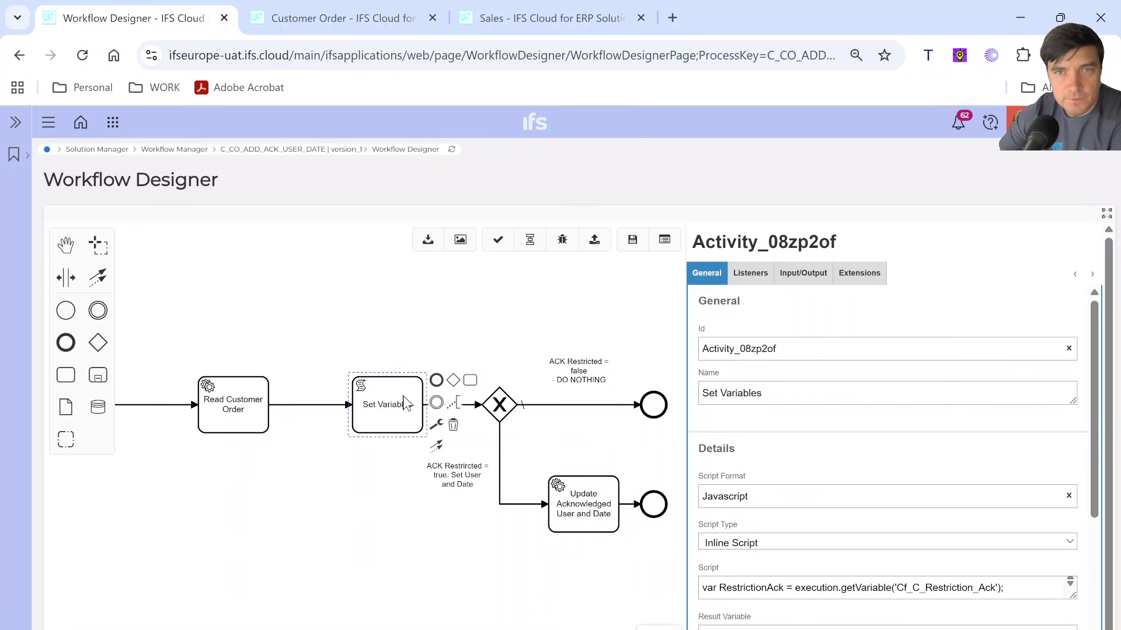
pyautogui.moveTo(1073, 508); pyautogui.dragTo(1073, 629)
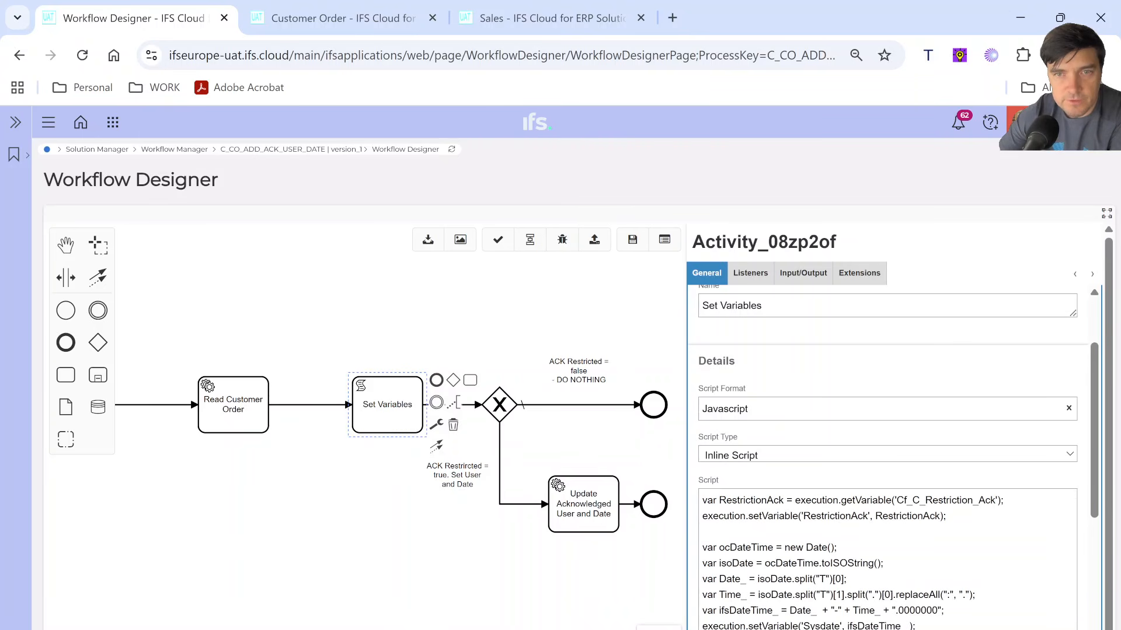
pyautogui.doubleClick(822, 626)
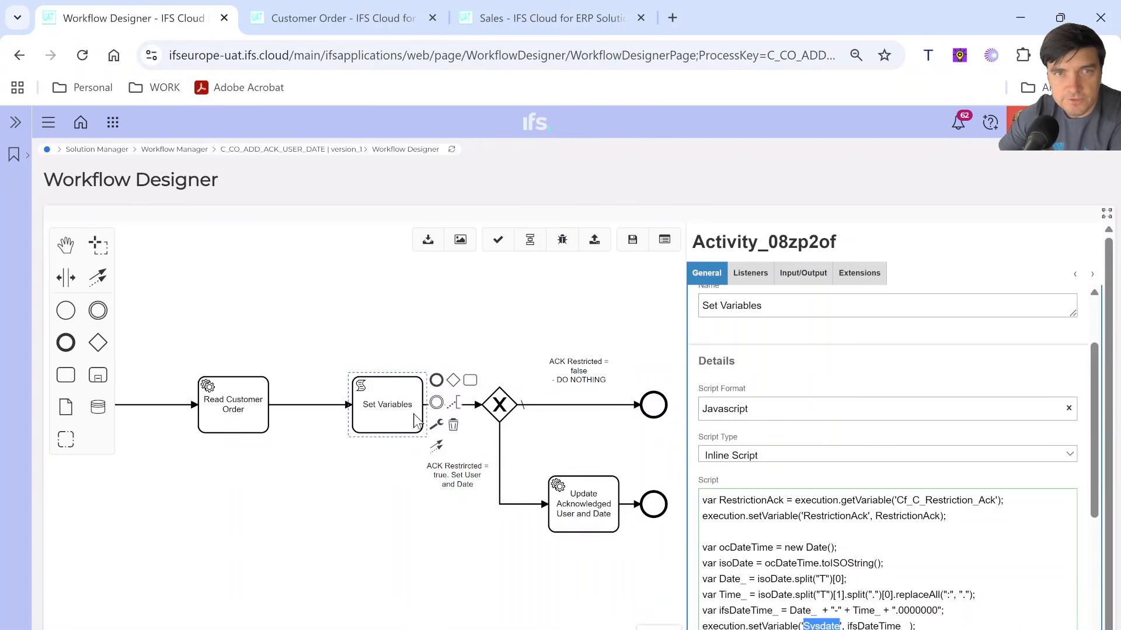
pyautogui.click(574, 510)
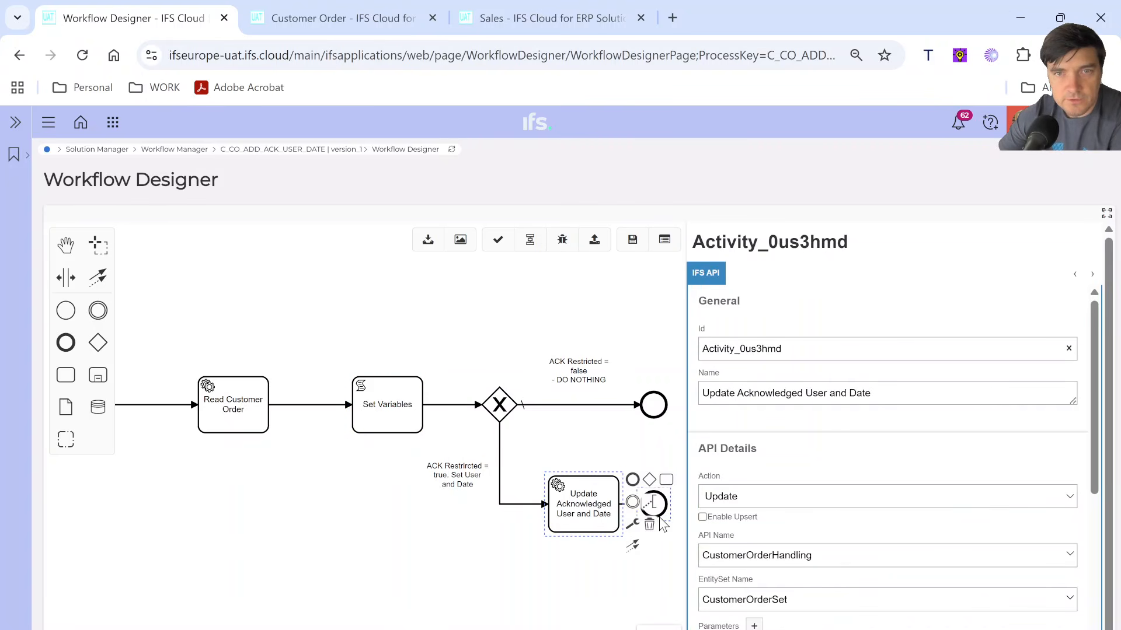
pyautogui.scroll(-3, 663, 520)
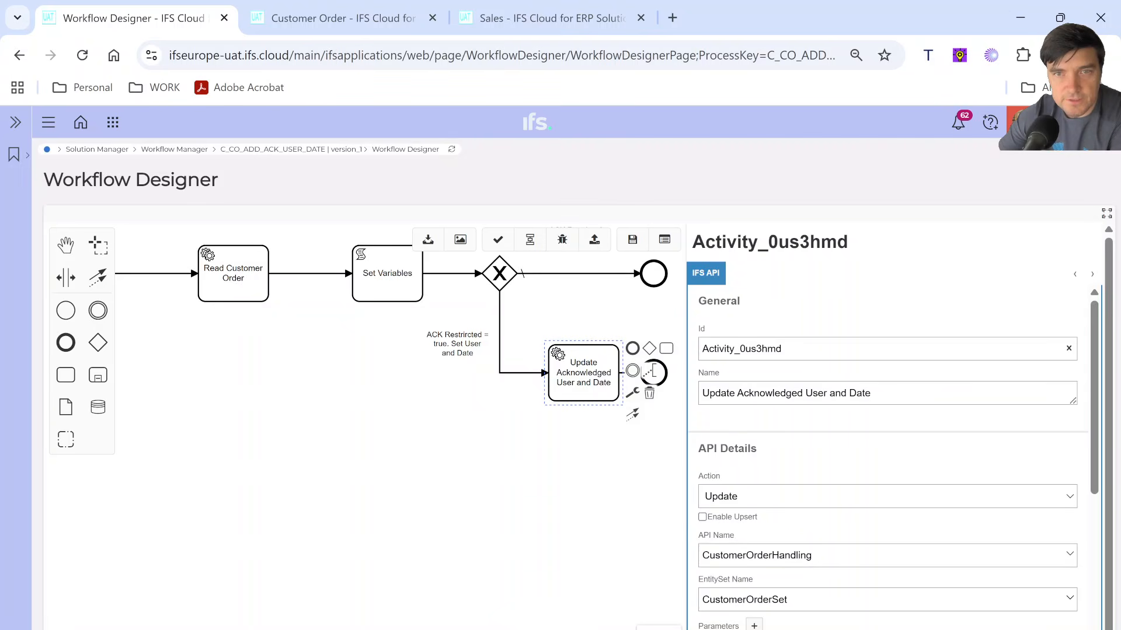
# Set the Cf_C_Restrict_Ack_Date parameter's value to ${Sysdate} and the Cf_C_Restrict_Ack_User parameter's value to ${ifsBpaCurrentUserId}
pyautogui.scroll(-3, 888, 467)
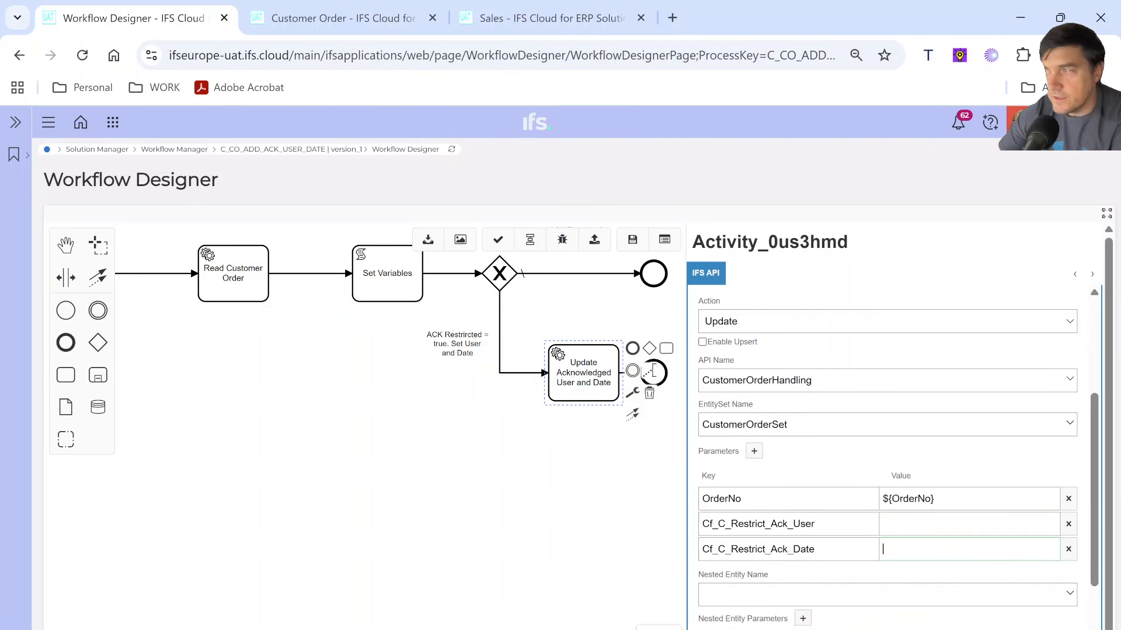
pyautogui.write('${')
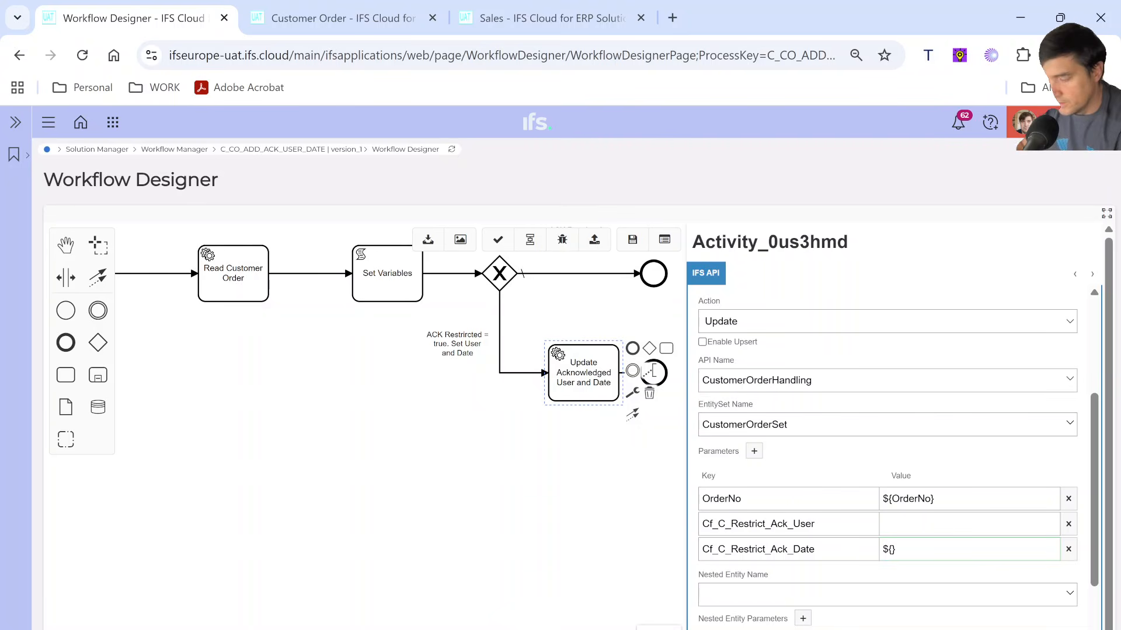
pyautogui.write('Sysdate')
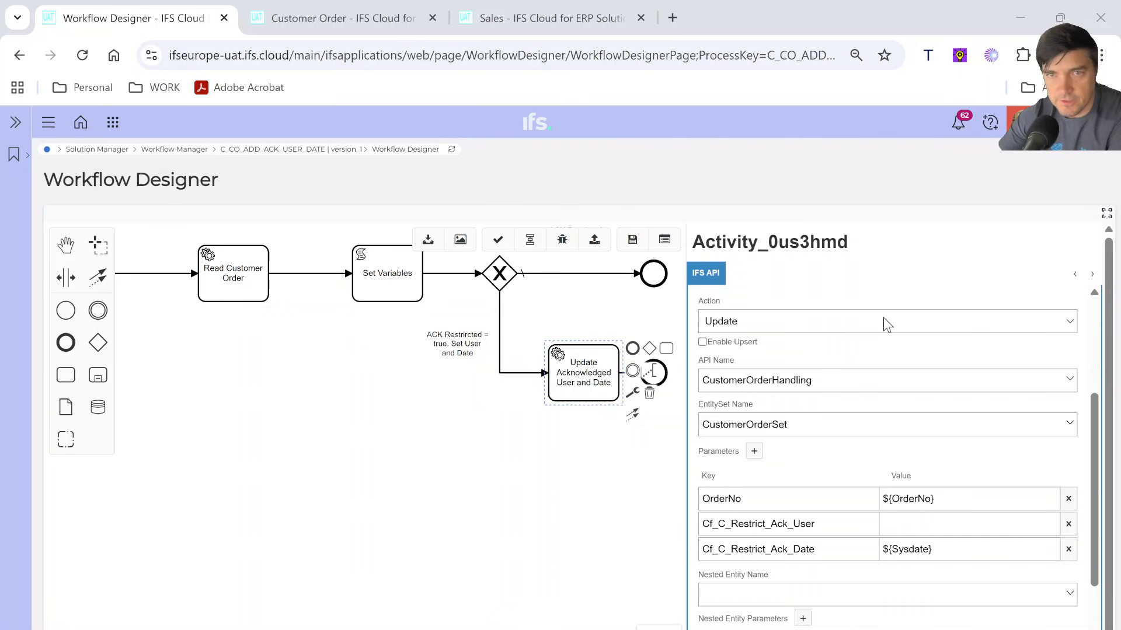
pyautogui.click(969, 524)
pyautogui.write('${ifsBpaCurrentUserId}')
pyautogui.press('Escape')
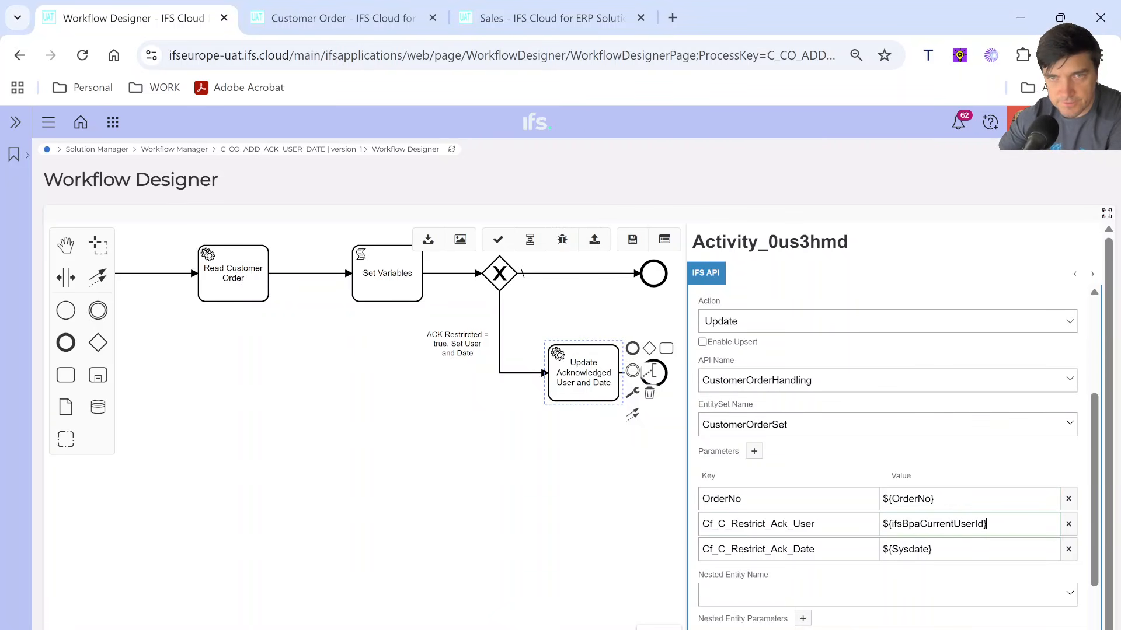
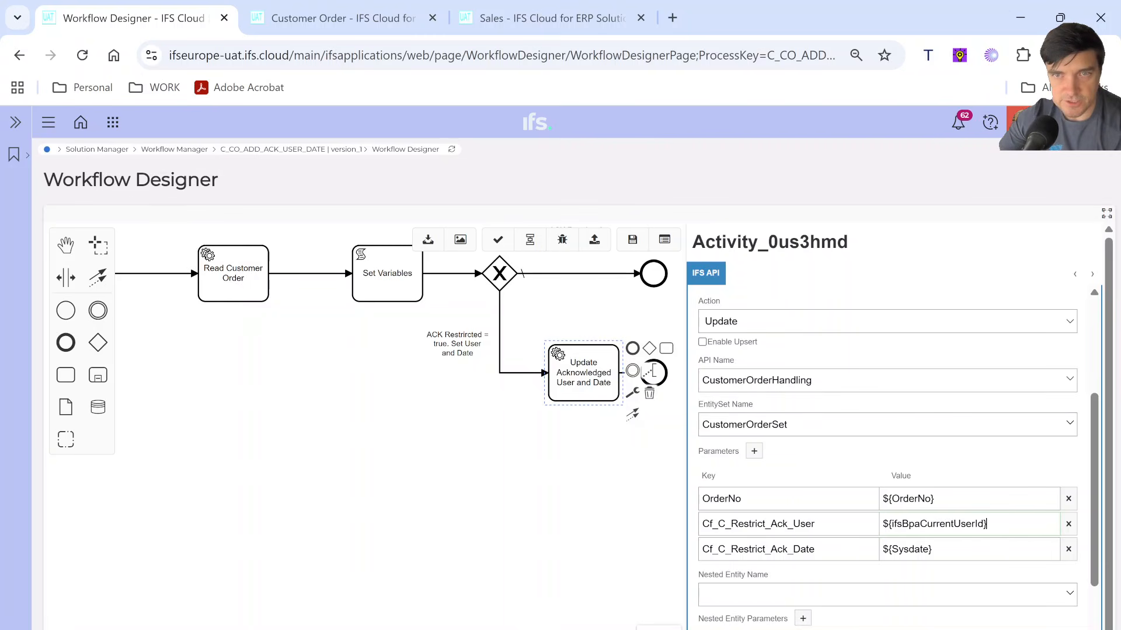
pyautogui.hotkey('shift', 'Right')
pyautogui.hotkey('shift', 'Right')
pyautogui.hotkey('shift', 'Right')
pyautogui.hotkey('shift', 'Right')
pyautogui.hotkey('shift', 'Right')
pyautogui.hotkey('shift', 'Right')
pyautogui.hotkey('shift', 'Right')
pyautogui.hotkey('shift', 'Right')
pyautogui.hotkey('shift', 'Right')
pyautogui.hotkey('shift', 'Right')
pyautogui.hotkey('shift', 'Right')
pyautogui.hotkey('shift', 'Right')
pyautogui.hotkey('shift', 'Right')
pyautogui.hotkey('shift', 'Right')
pyautogui.hotkey('shift', 'Right')
pyautogui.hotkey('shift', 'Right')
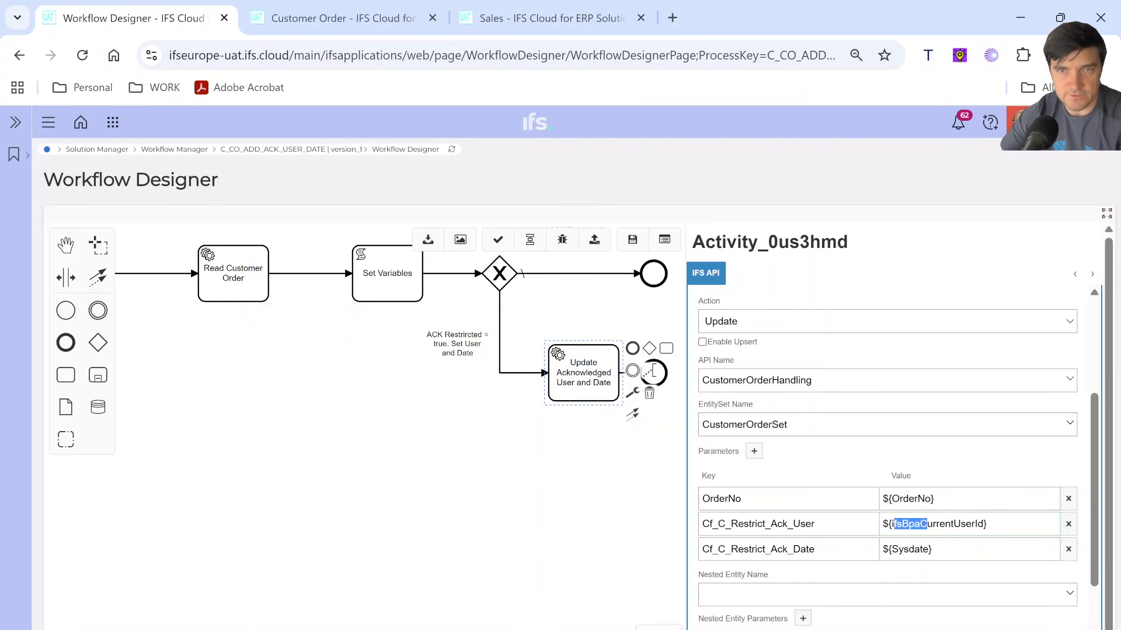
pyautogui.click(987, 524)
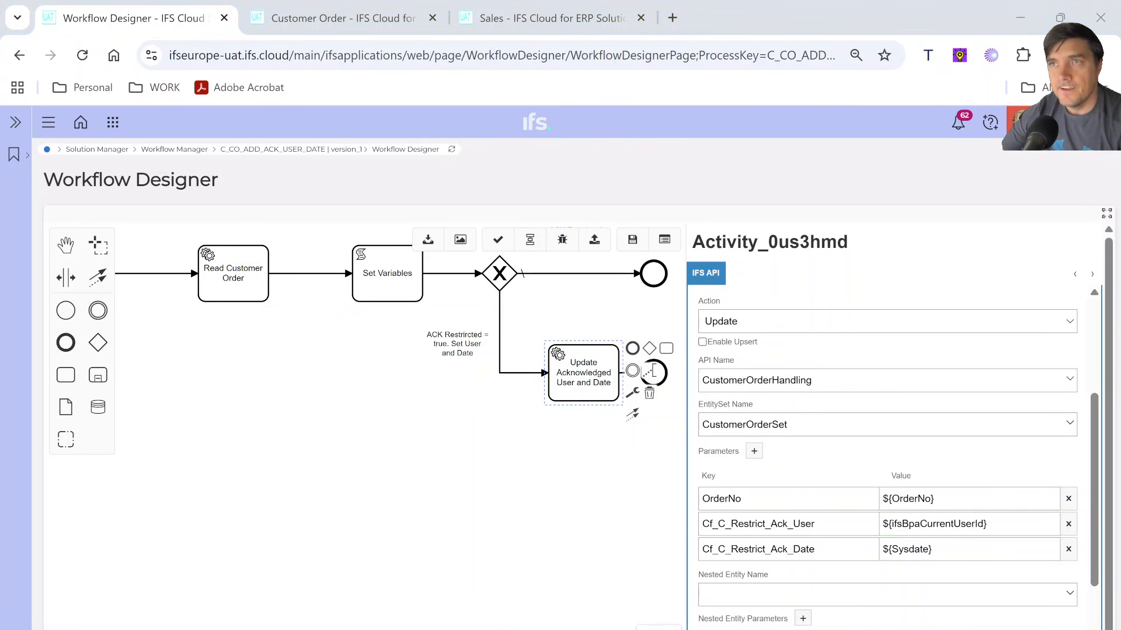
# Review the finished diagram from the start event through both gateway branches, checking the update task and each branch's settings
pyautogui.click(561, 440)
pyautogui.click(655, 373)
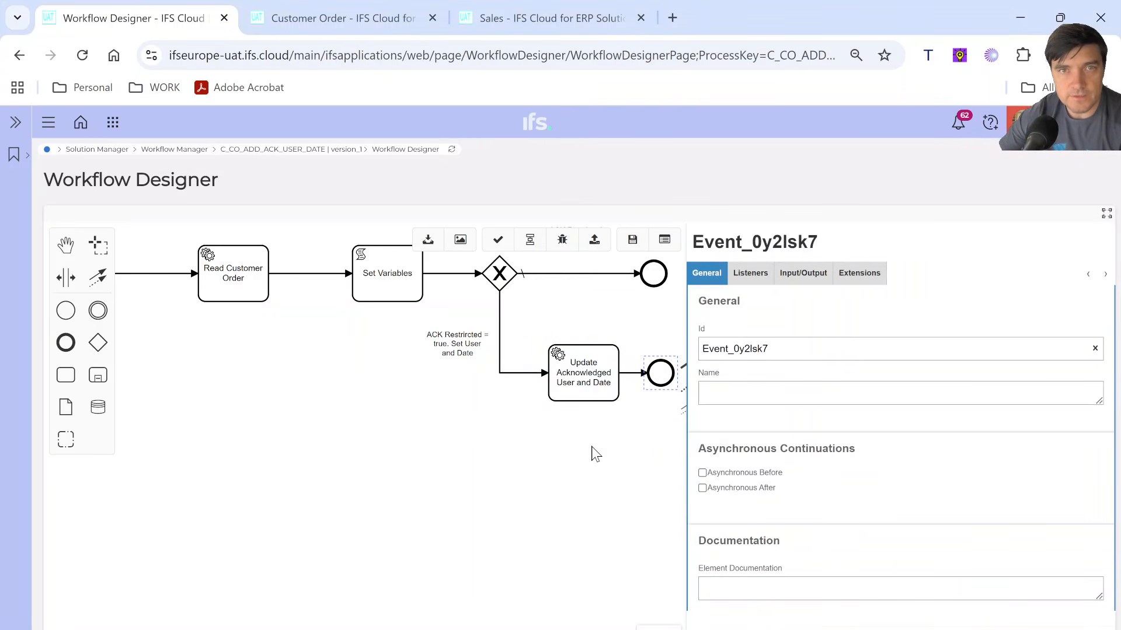
pyautogui.scroll(2, 589, 449)
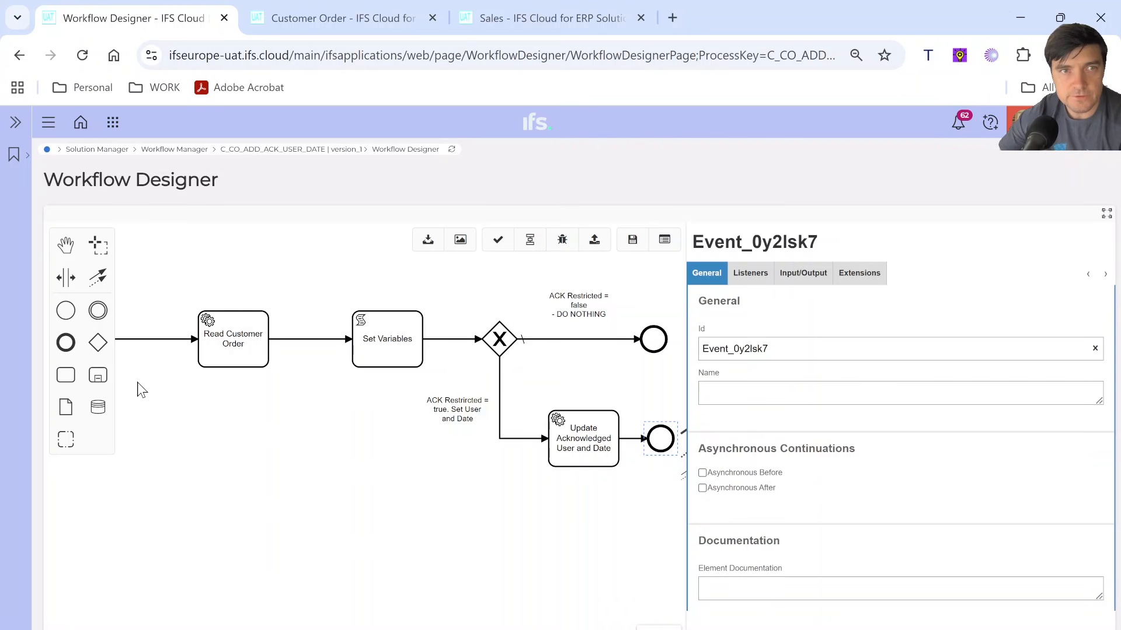
pyautogui.click(174, 408)
pyautogui.hscroll(-2, 178, 389)
pyautogui.click(186, 341)
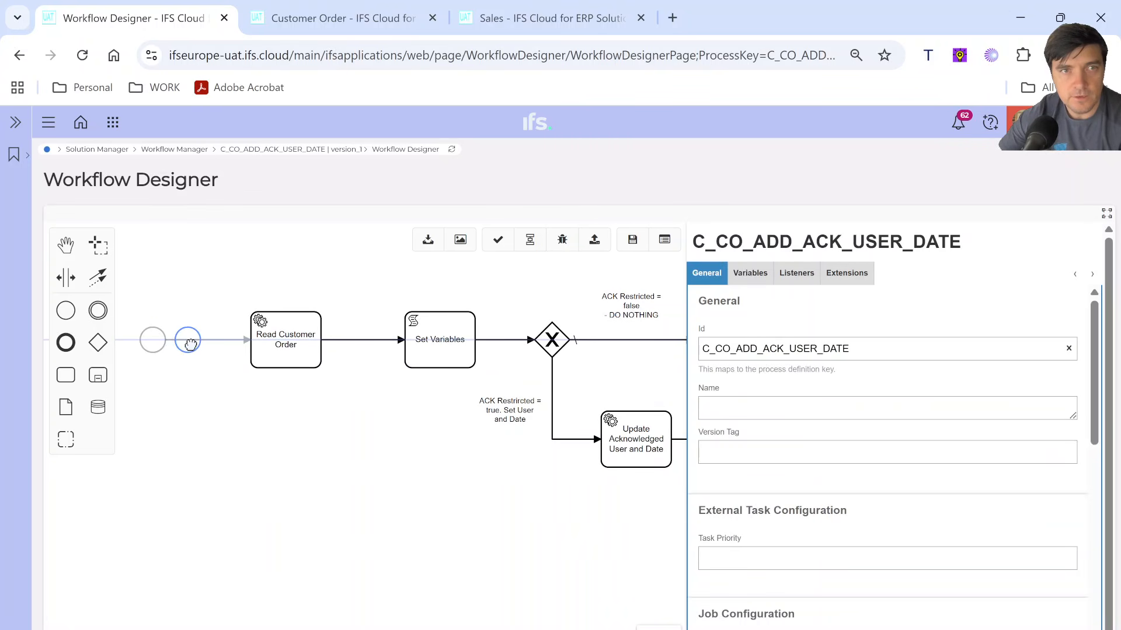
pyautogui.hscroll(2, 357, 440)
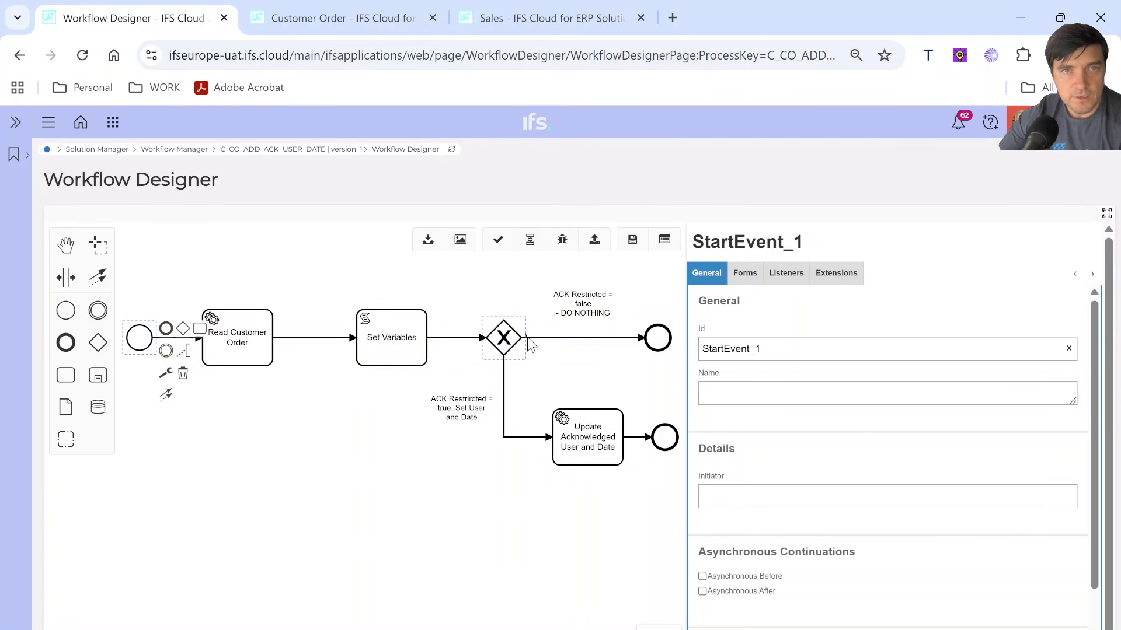
pyautogui.click(503, 397)
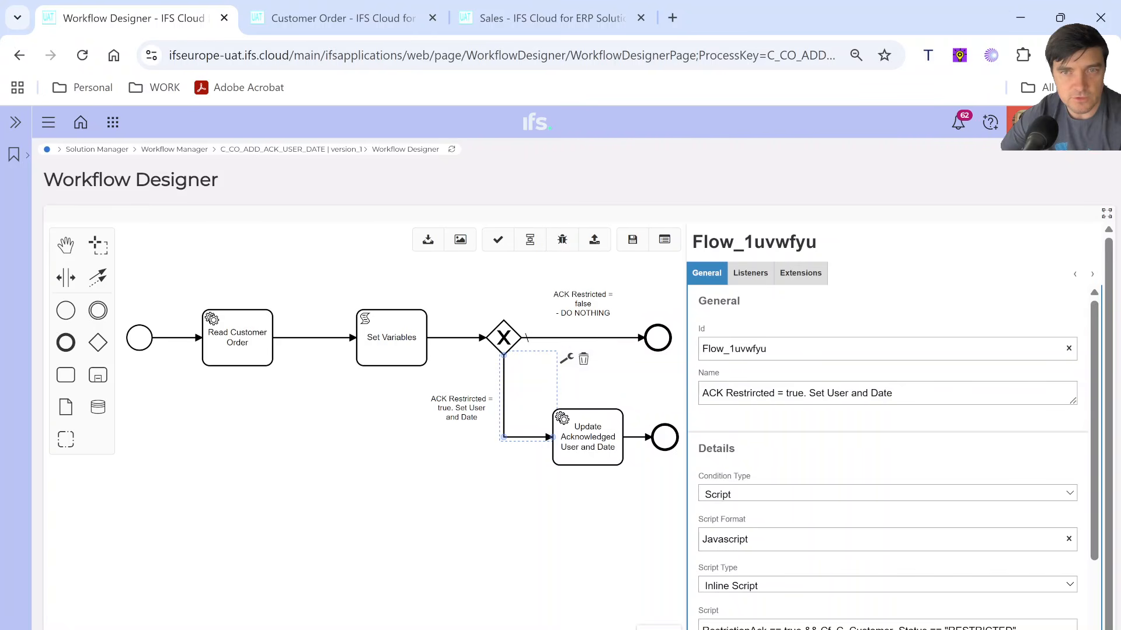
pyautogui.click(592, 450)
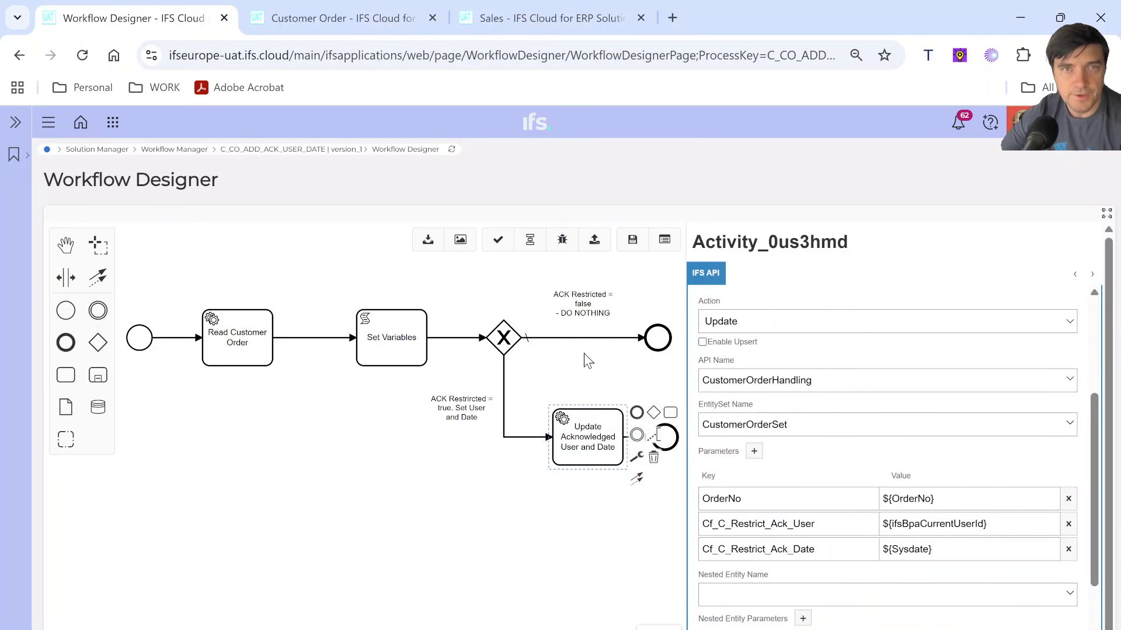
pyautogui.click(574, 338)
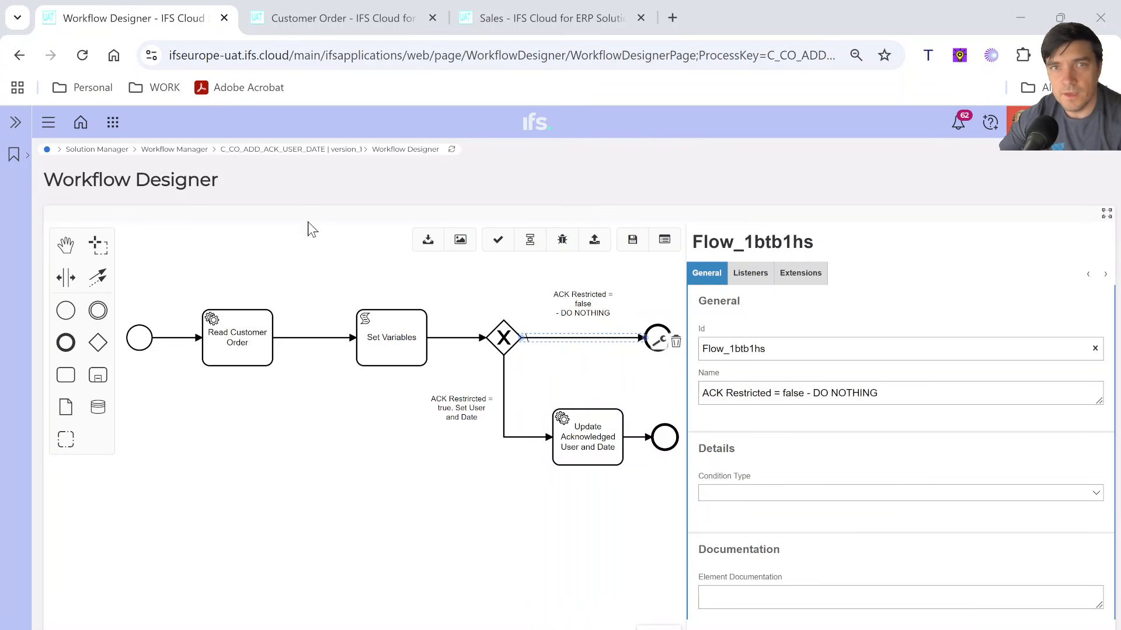
# Close the page info on the Customer Order page, copy the open order's number and return to the Workflow Designer
pyautogui.click(351, 24)
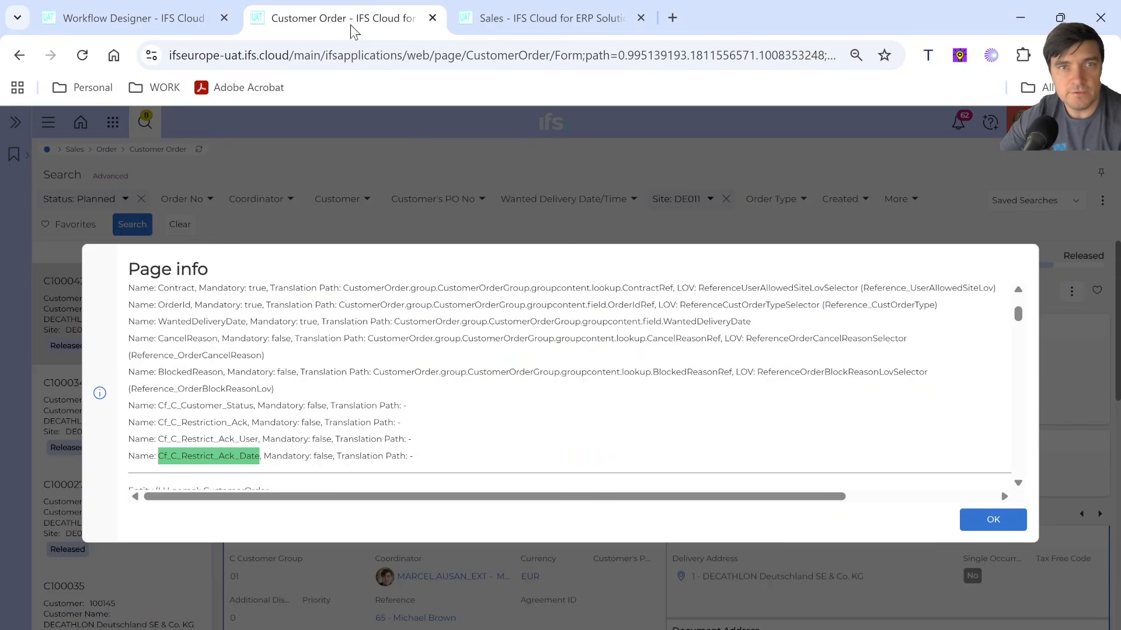
pyautogui.click(993, 520)
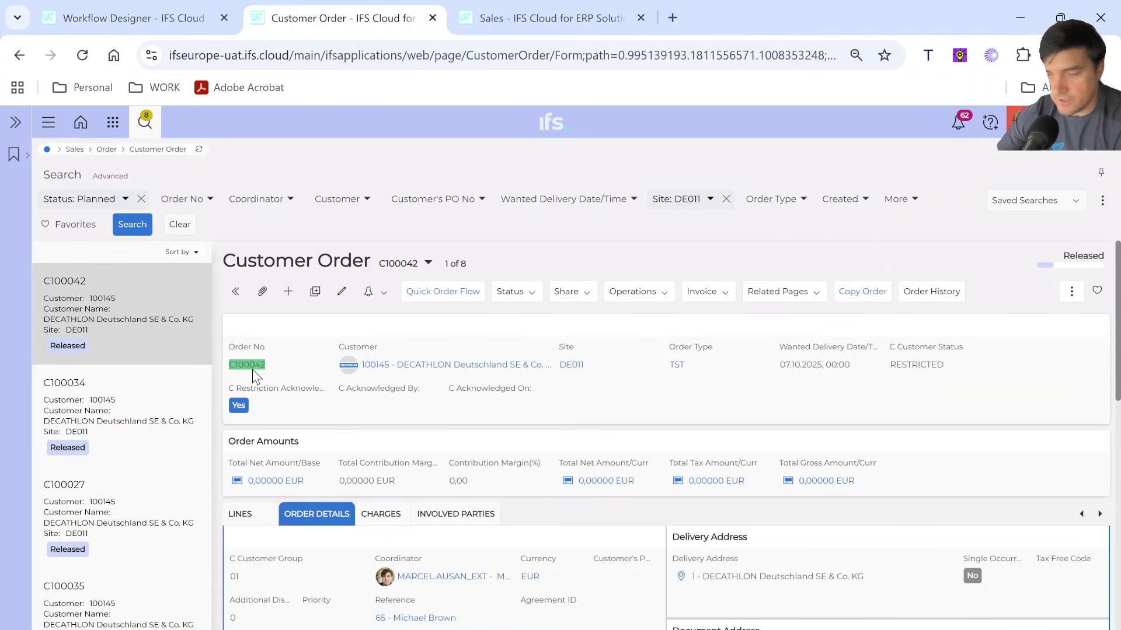
pyautogui.click(175, 23)
# Run a workflow inspection with the key OrderNo and the copied customer order number as its value
pyautogui.click(562, 241)
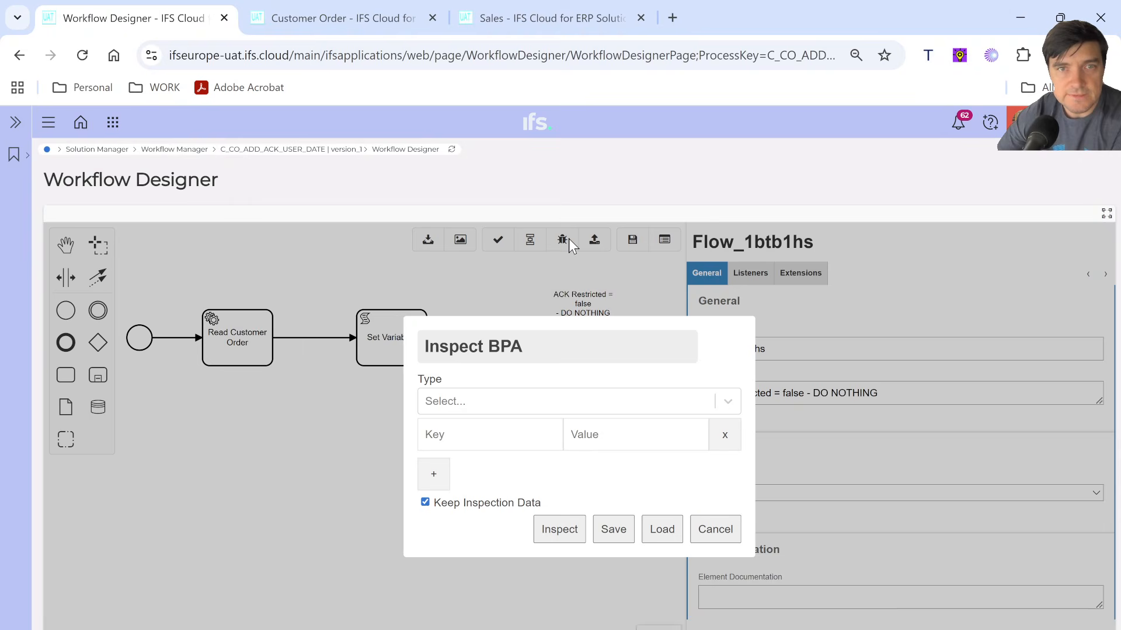
pyautogui.click(461, 435)
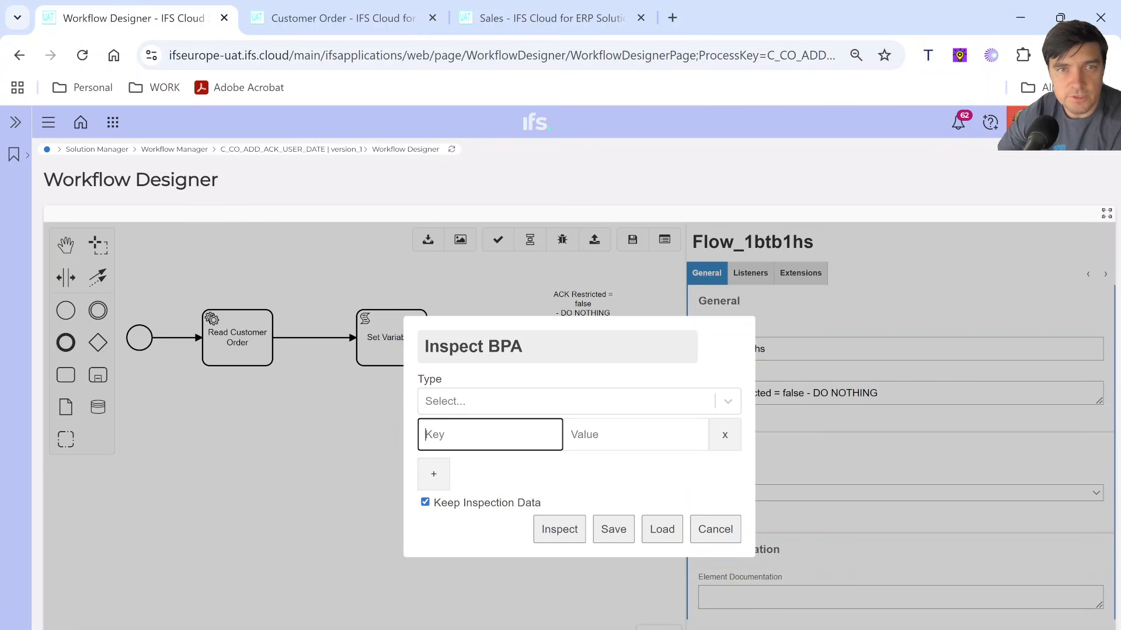
pyautogui.click(502, 437)
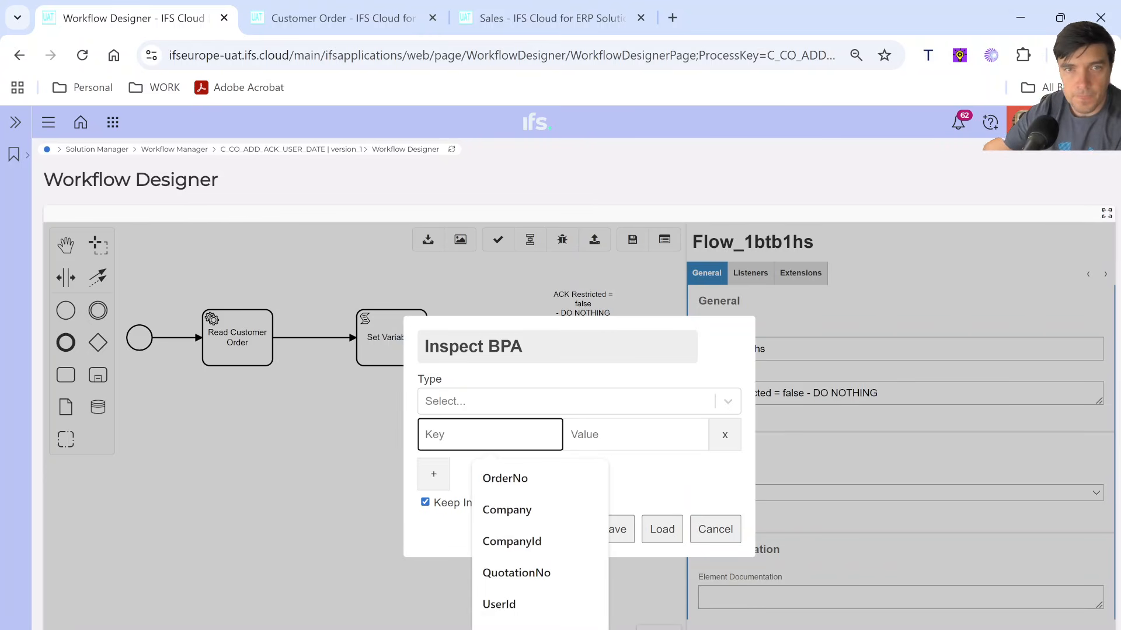
pyautogui.click(504, 478)
pyautogui.click(601, 438)
pyautogui.write('C100042')
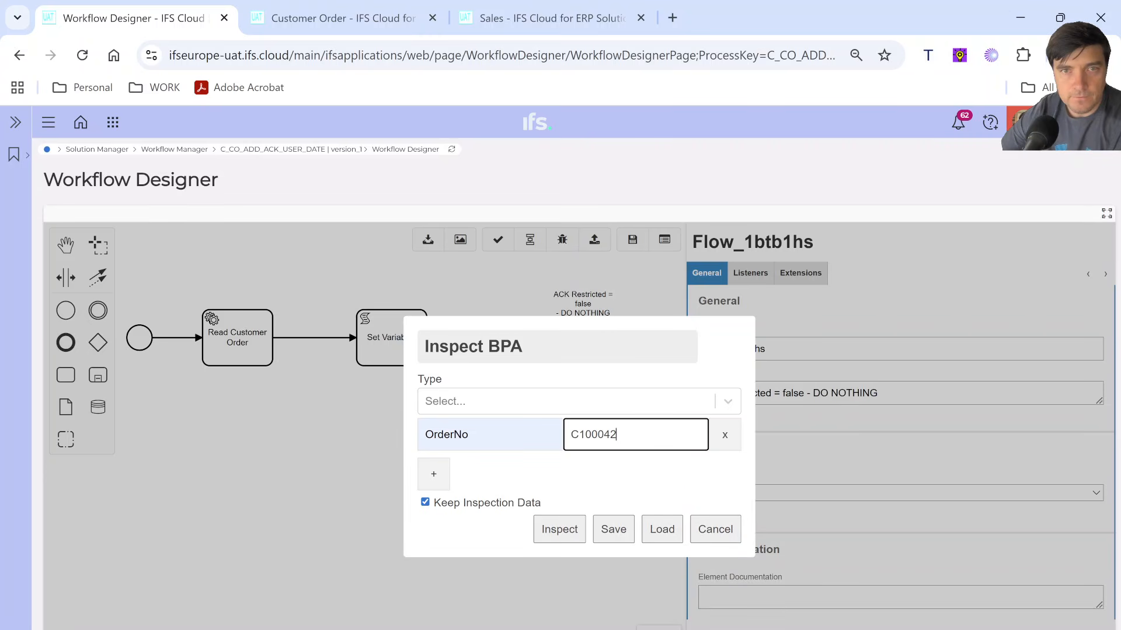
pyautogui.click(559, 530)
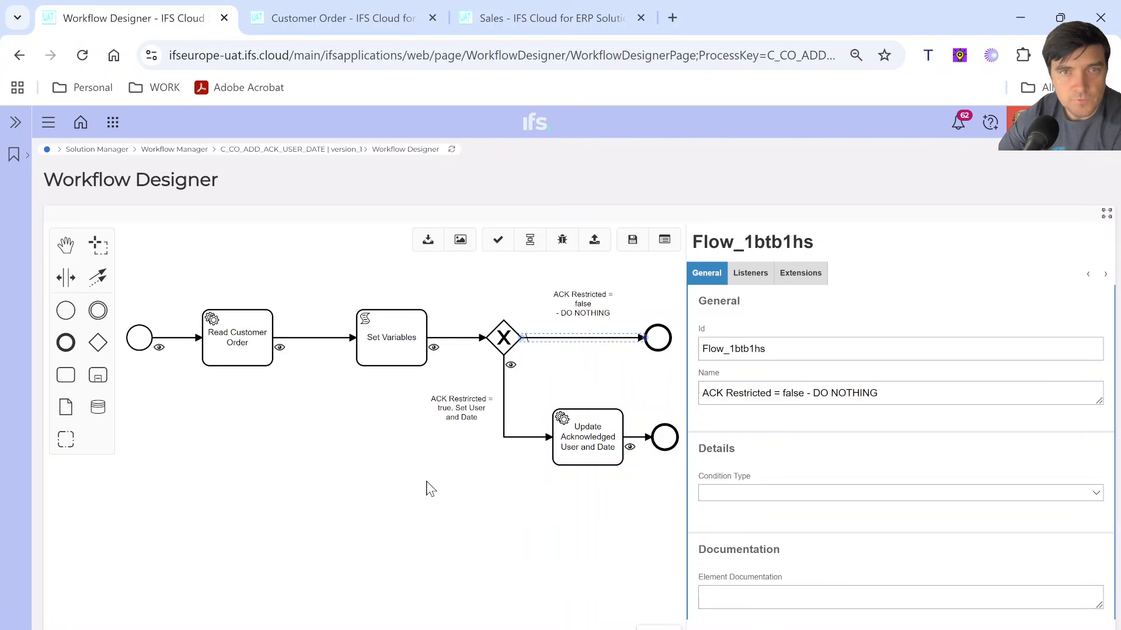
# Examine the inspected variables returned after the Read Customer Order task
pyautogui.click(280, 348)
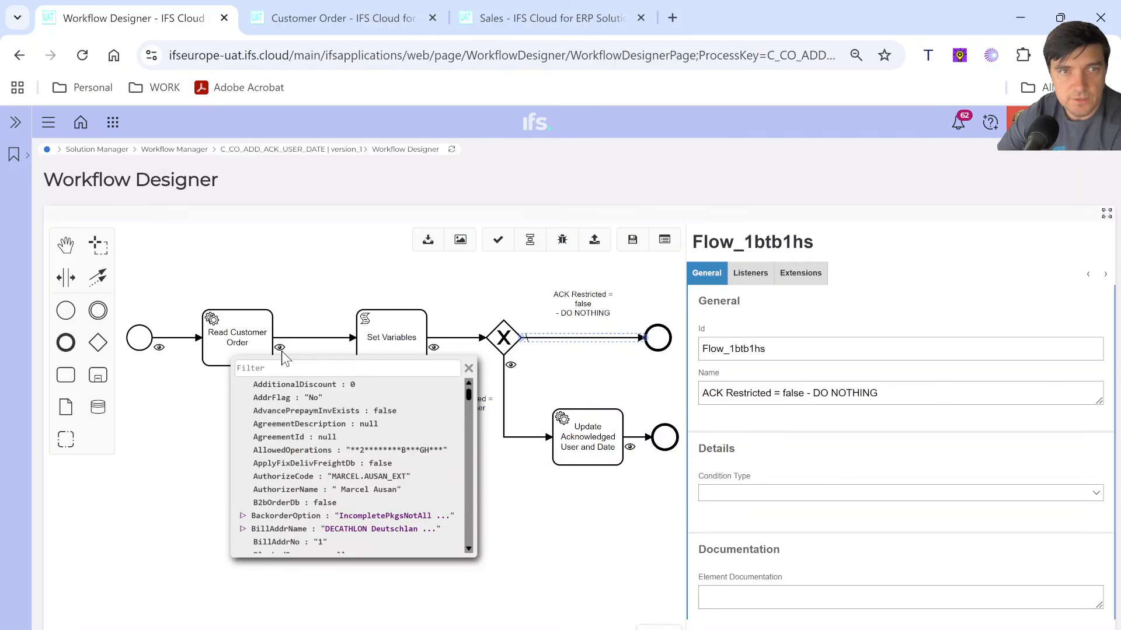
pyautogui.click(470, 368)
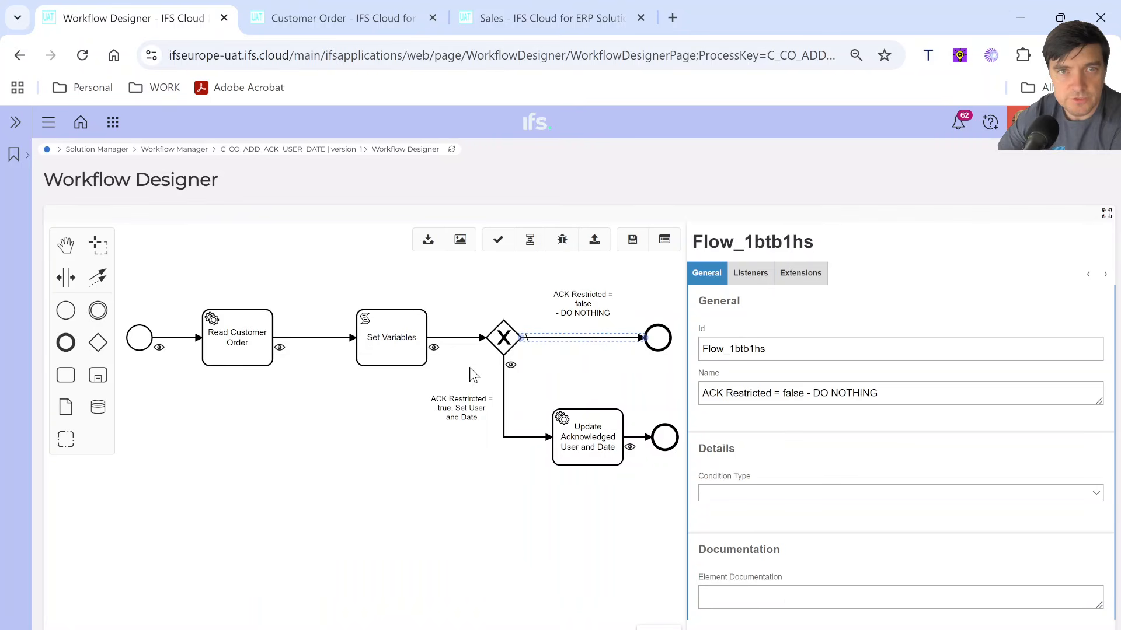
pyautogui.click(280, 348)
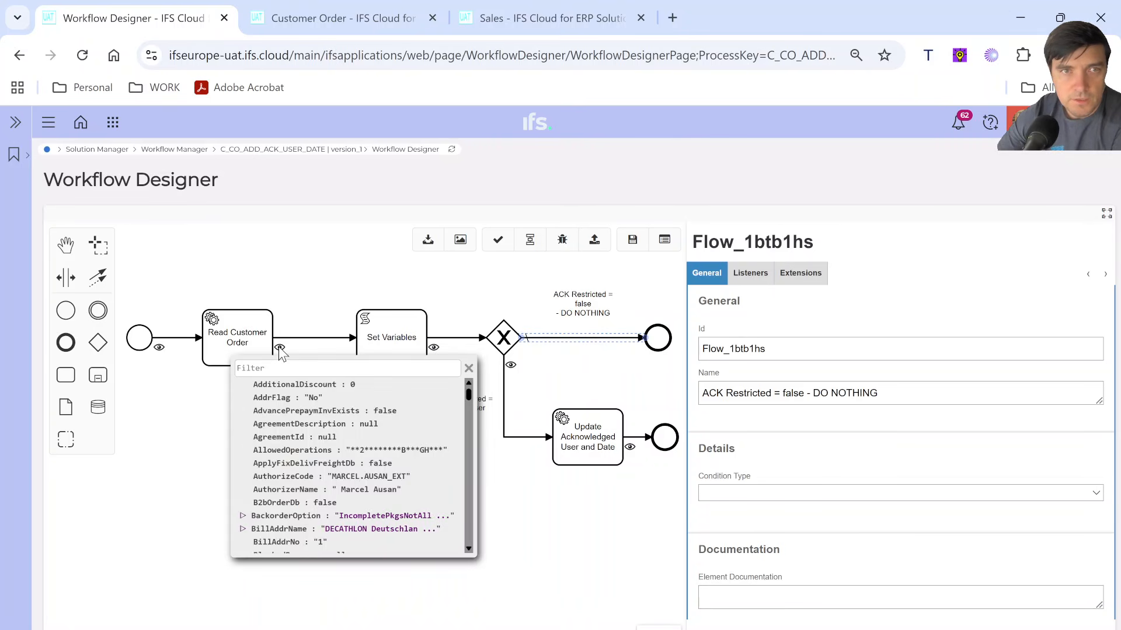
pyautogui.click(468, 368)
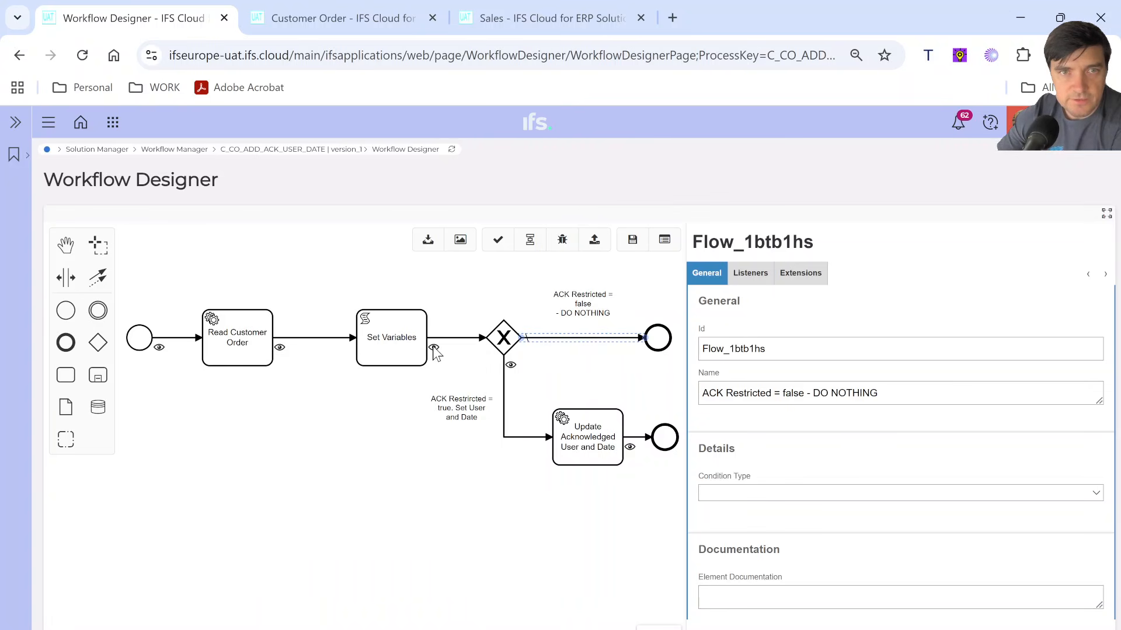
# Check the Sysdate variable in the inspection data after Set Variables by filtering for Sysd
pyautogui.click(434, 348)
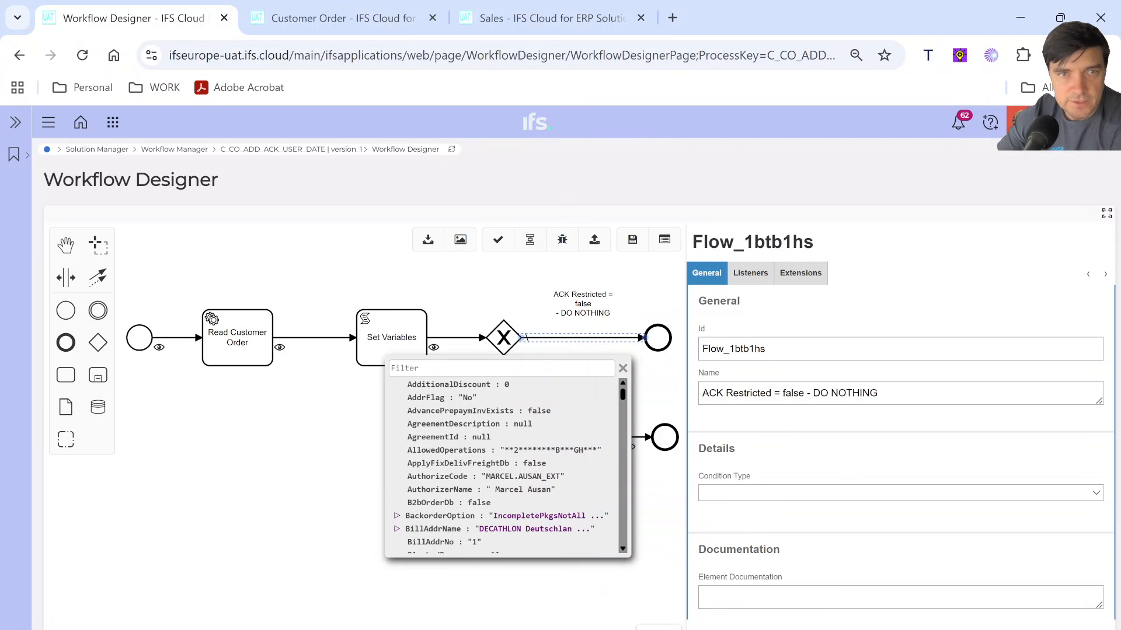
pyautogui.scroll(-10, 444, 449)
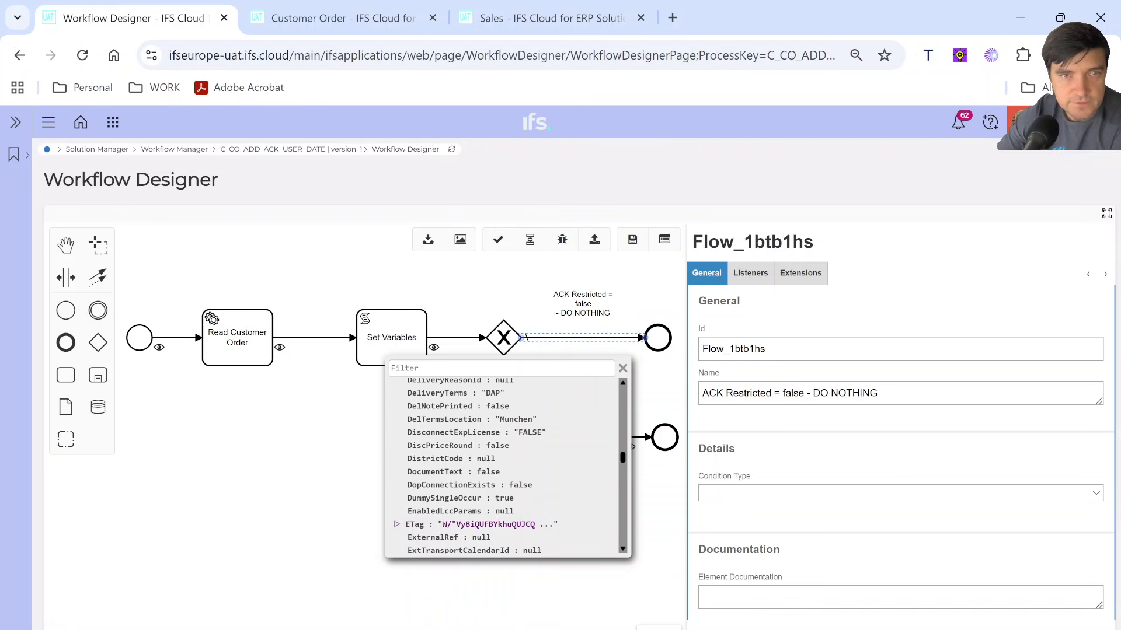
pyautogui.click(443, 368)
pyautogui.write('Sysd')
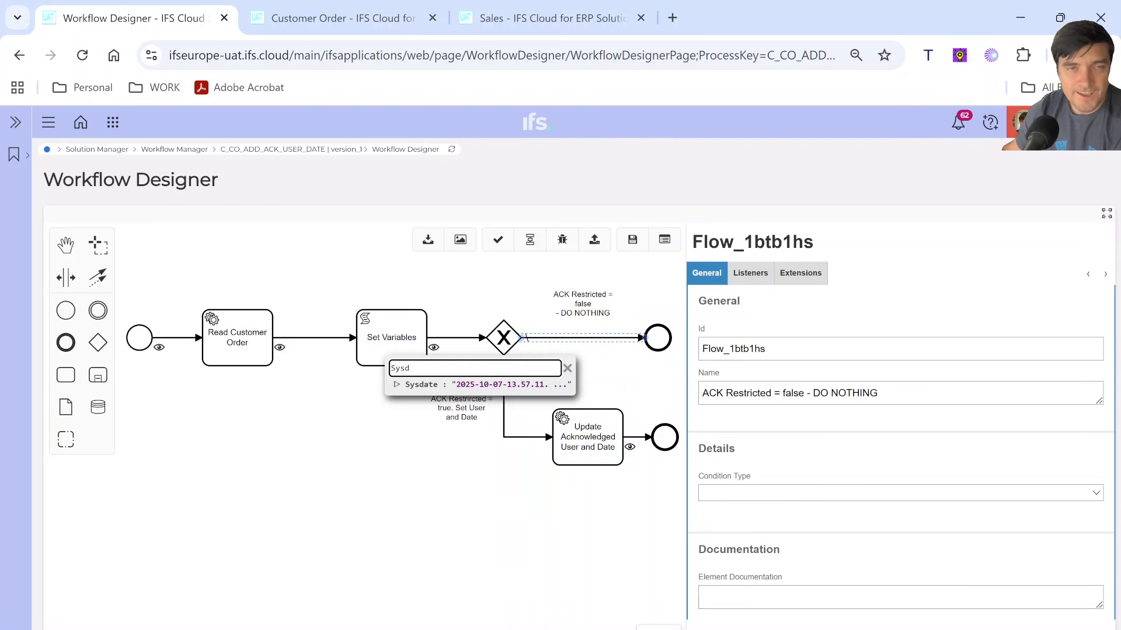
pyautogui.press('BackSpace')
pyautogui.press('BackSpace')
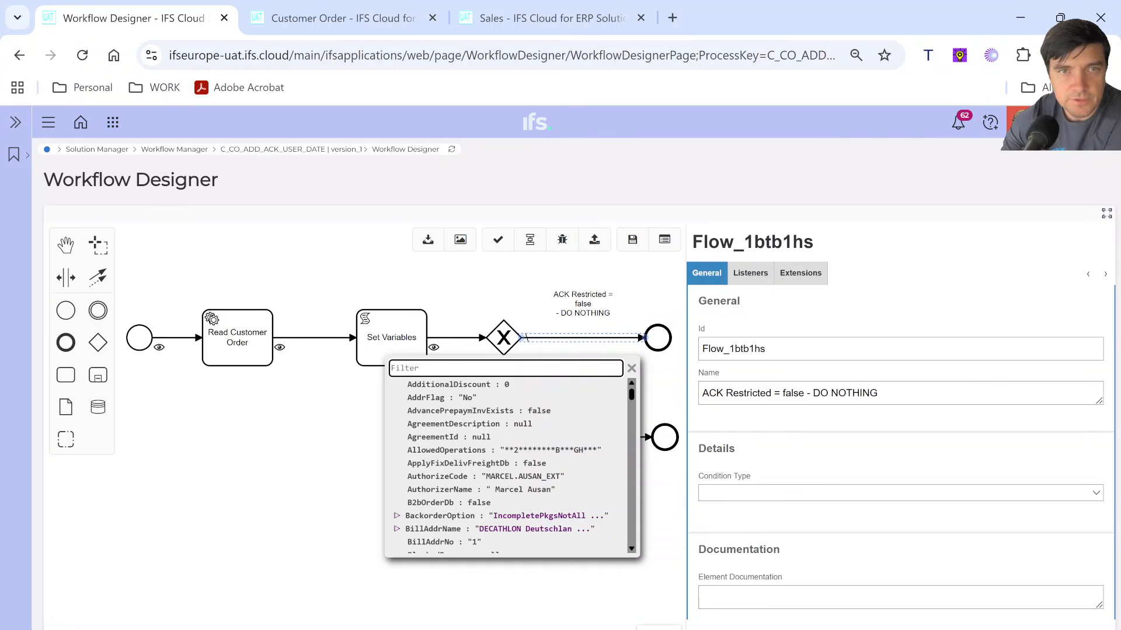
pyautogui.click(505, 584)
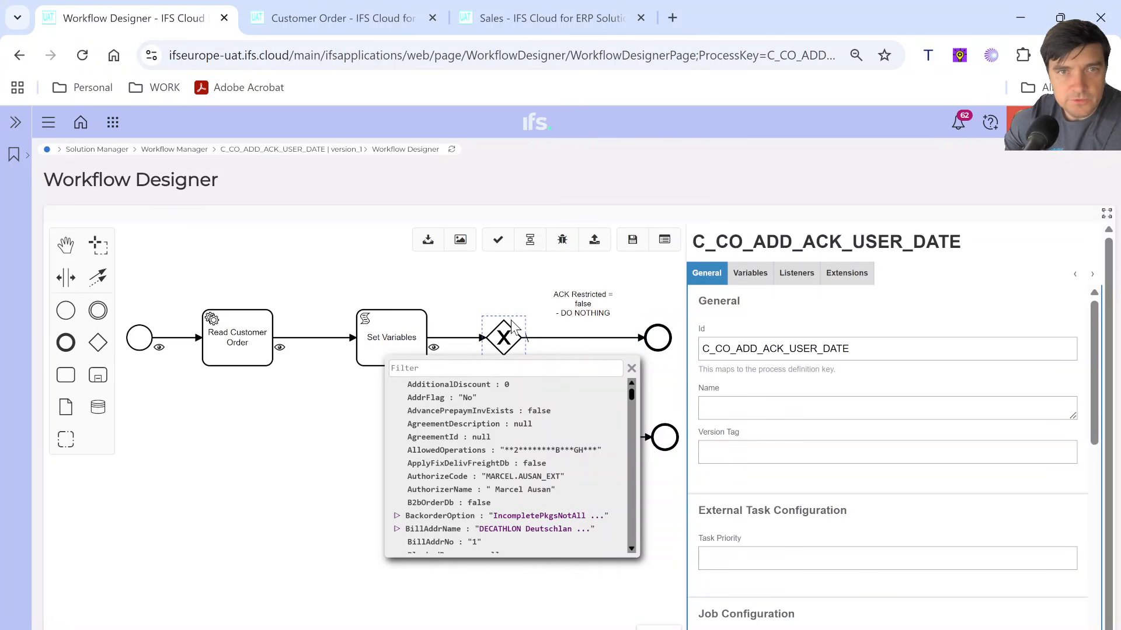
pyautogui.click(631, 368)
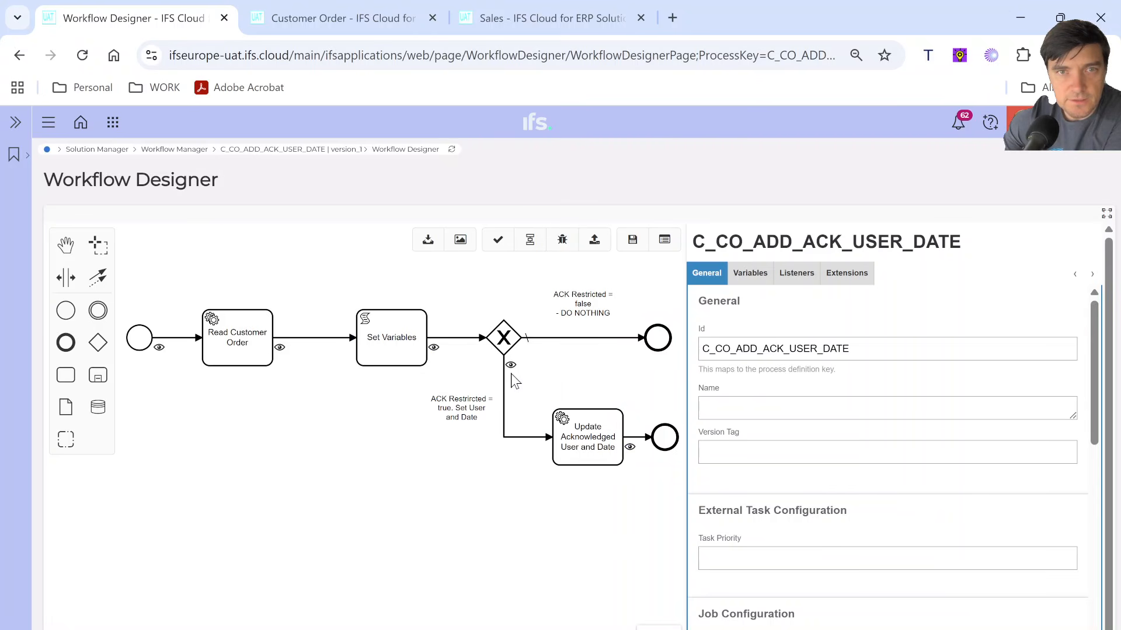
# Check the ACK Restricted = true branch condition against its inspection data, filtering the variables by restr for RestrictionAck
pyautogui.click(504, 403)
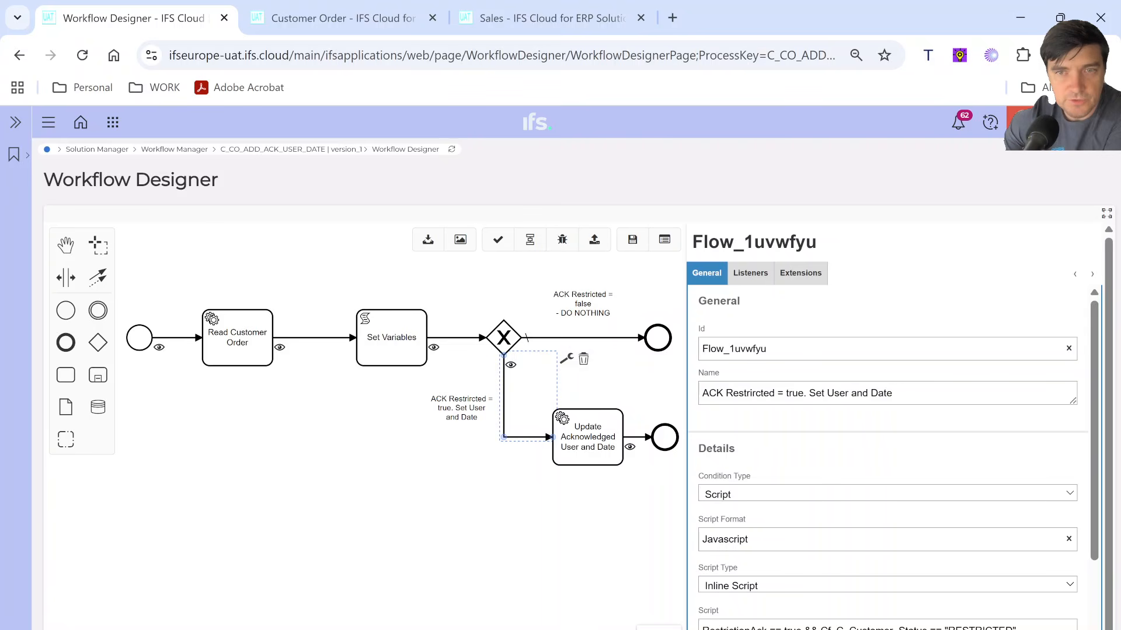
pyautogui.click(511, 365)
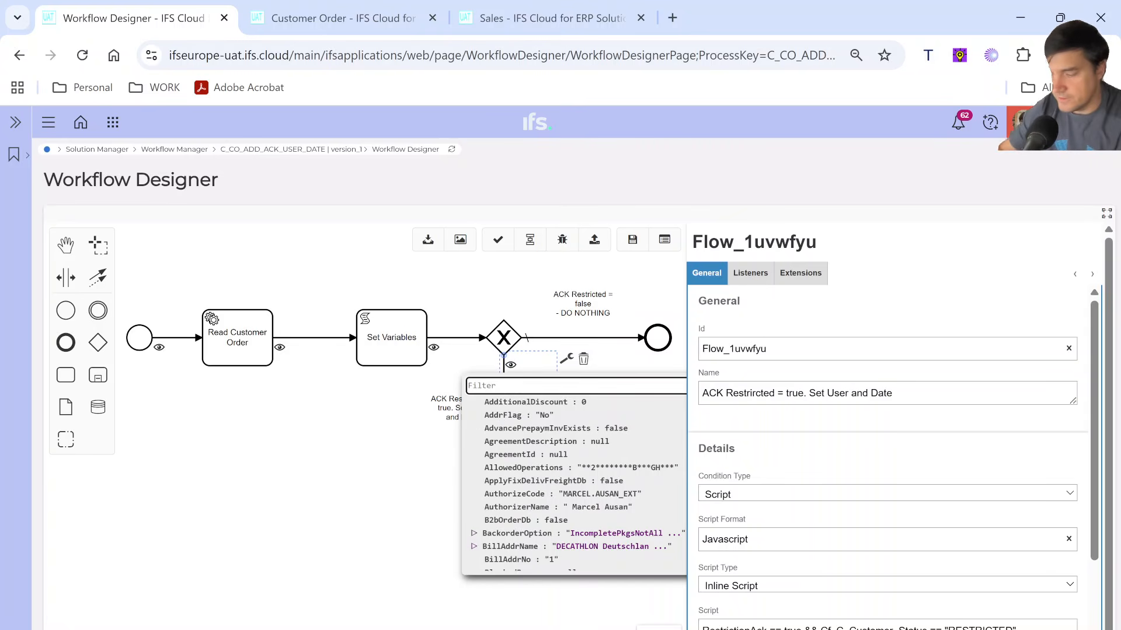
pyautogui.write('restr')
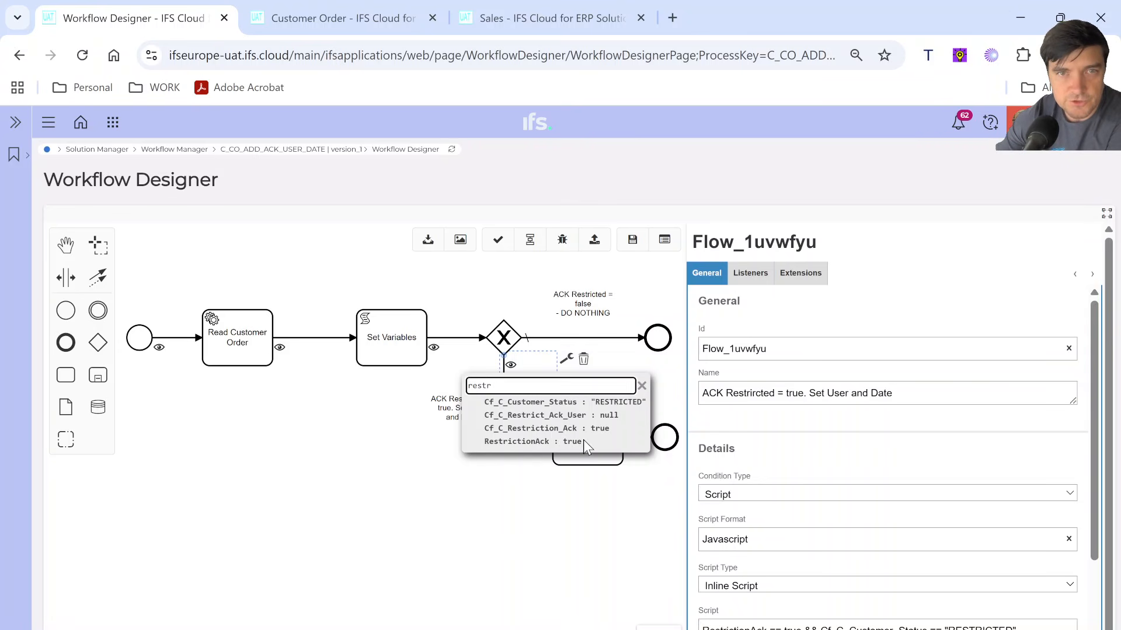
pyautogui.moveTo(483, 428); pyautogui.dragTo(577, 441)
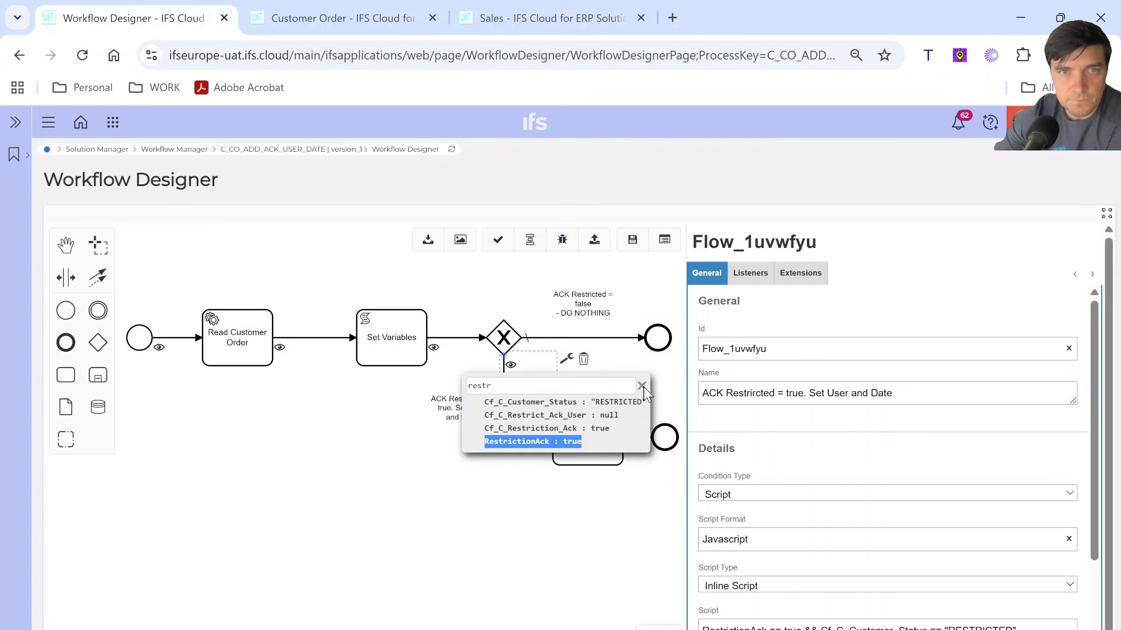
# Check the Cf_C_Customer_Status and RestrictionAck values in the true branch's inspection data, then close the inspection popup
pyautogui.moveTo(644, 394); pyautogui.dragTo(589, 417)
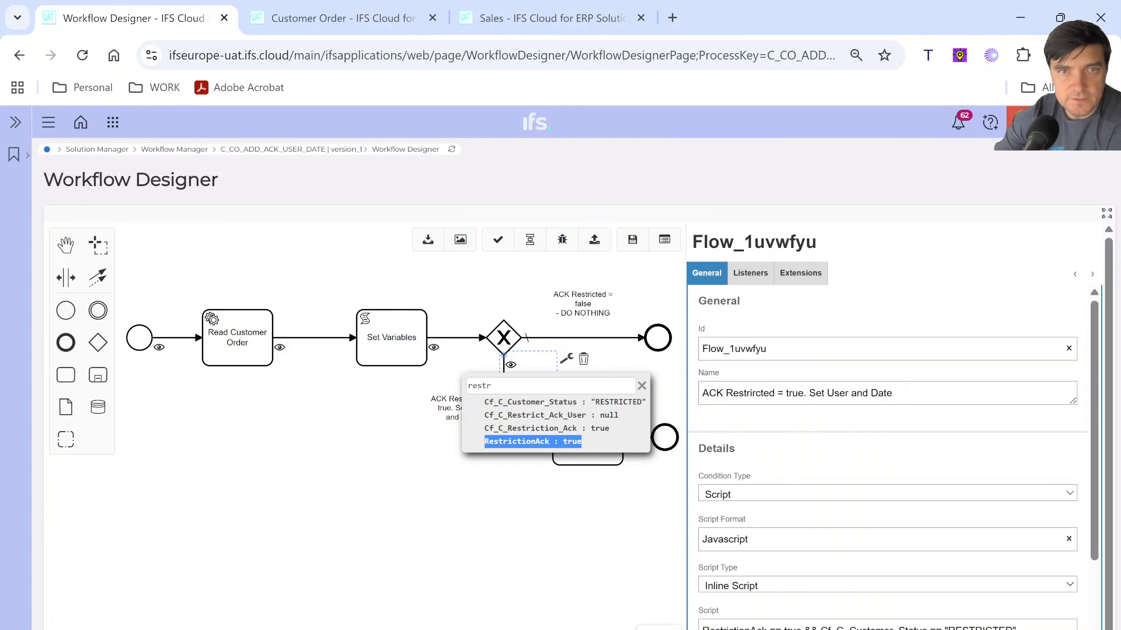
pyautogui.doubleClick(530, 402)
pyautogui.doubleClick(618, 402)
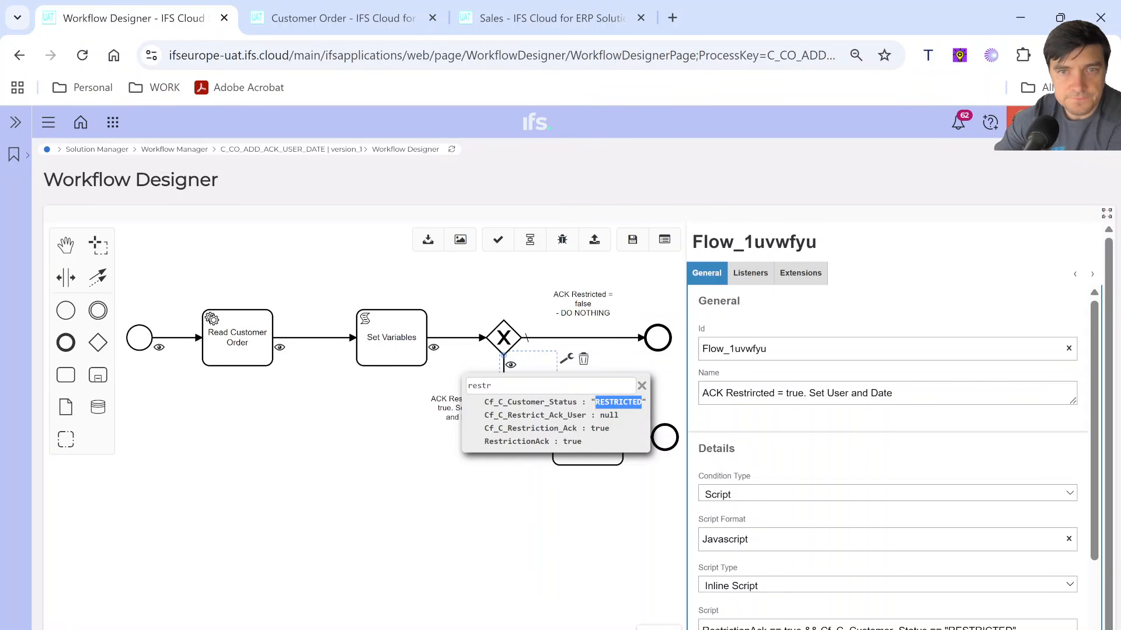
pyautogui.doubleClick(517, 441)
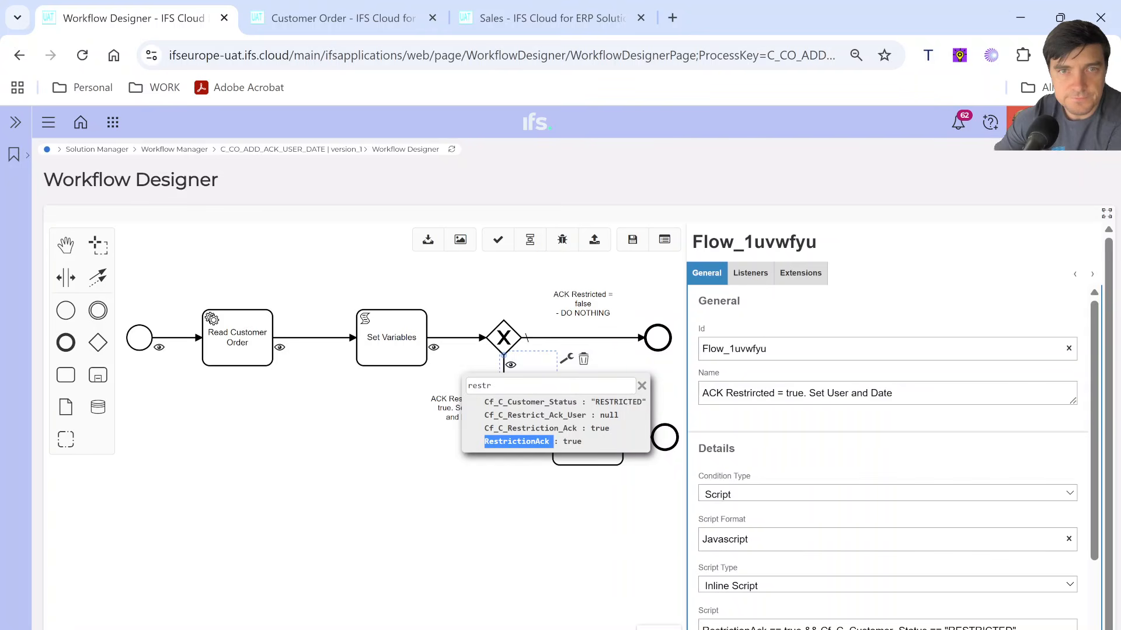
pyautogui.click(641, 386)
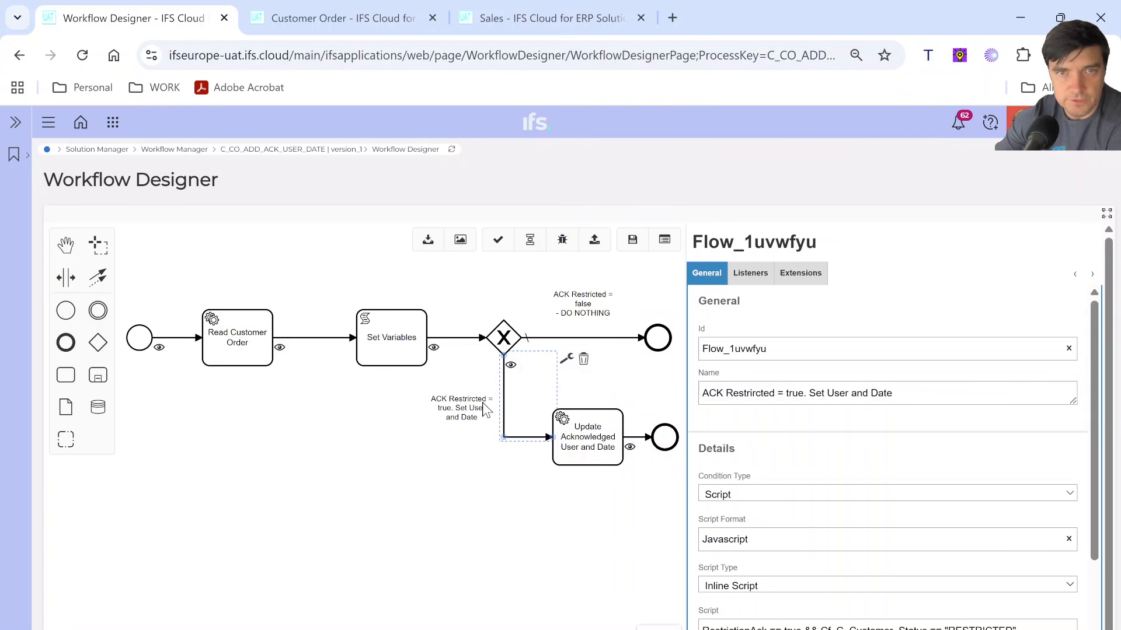
# Review the API details and parameters of the Update Acknowledged User and Date task
pyautogui.click(595, 451)
pyautogui.scroll(-3, 839, 535)
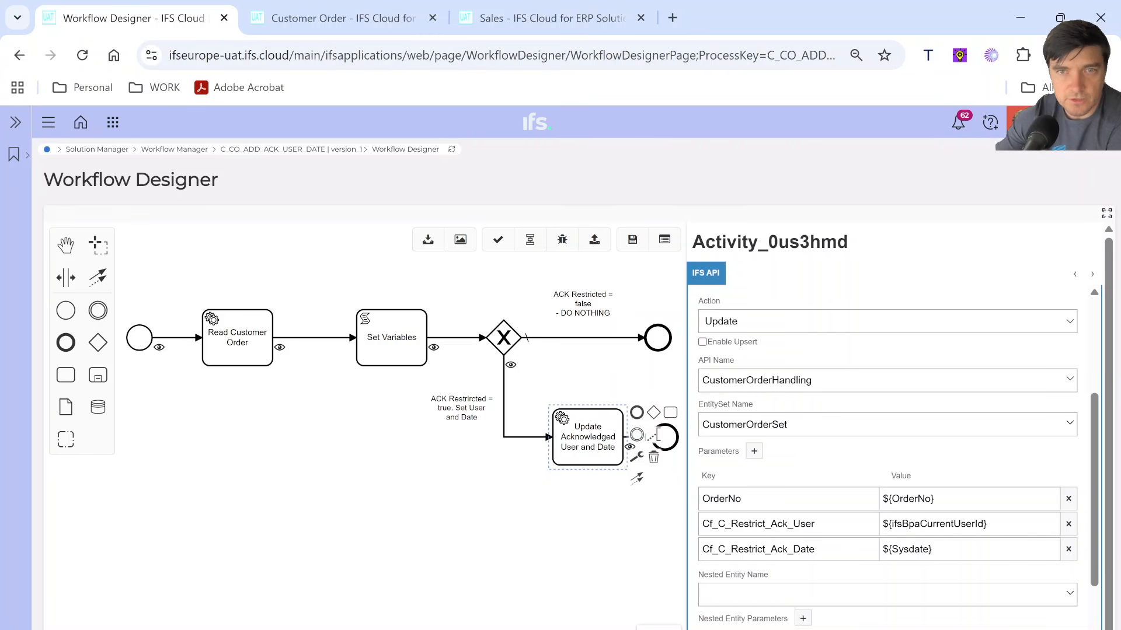
pyautogui.scroll(3, 887, 466)
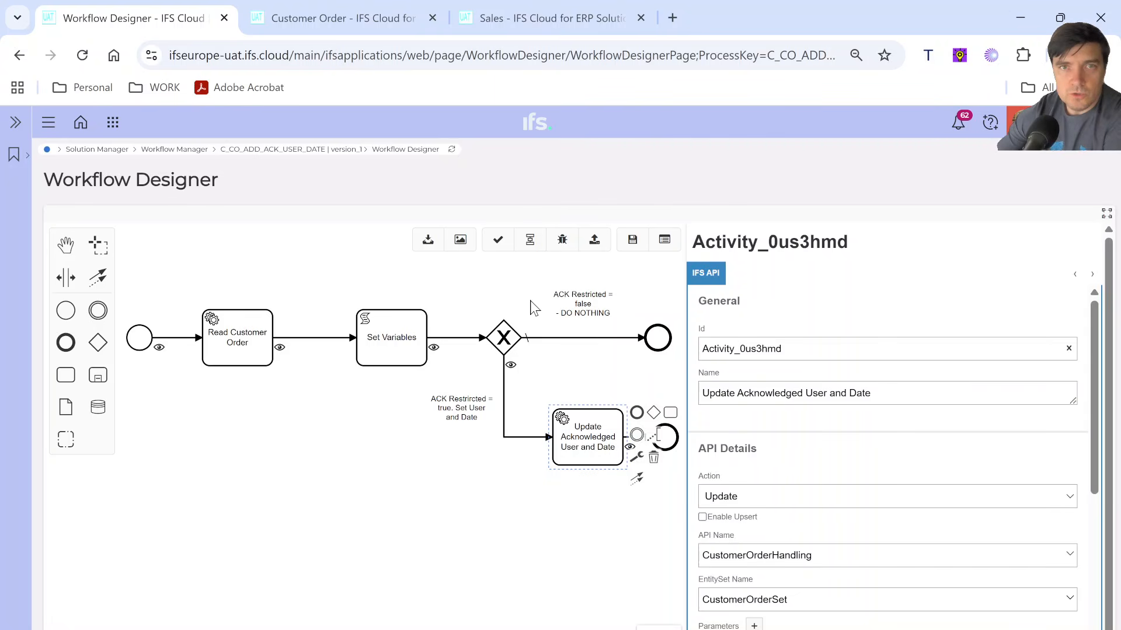
# Save the workflow diagram as version_1 and close the save dialog
pyautogui.click(627, 248)
pyautogui.click(607, 534)
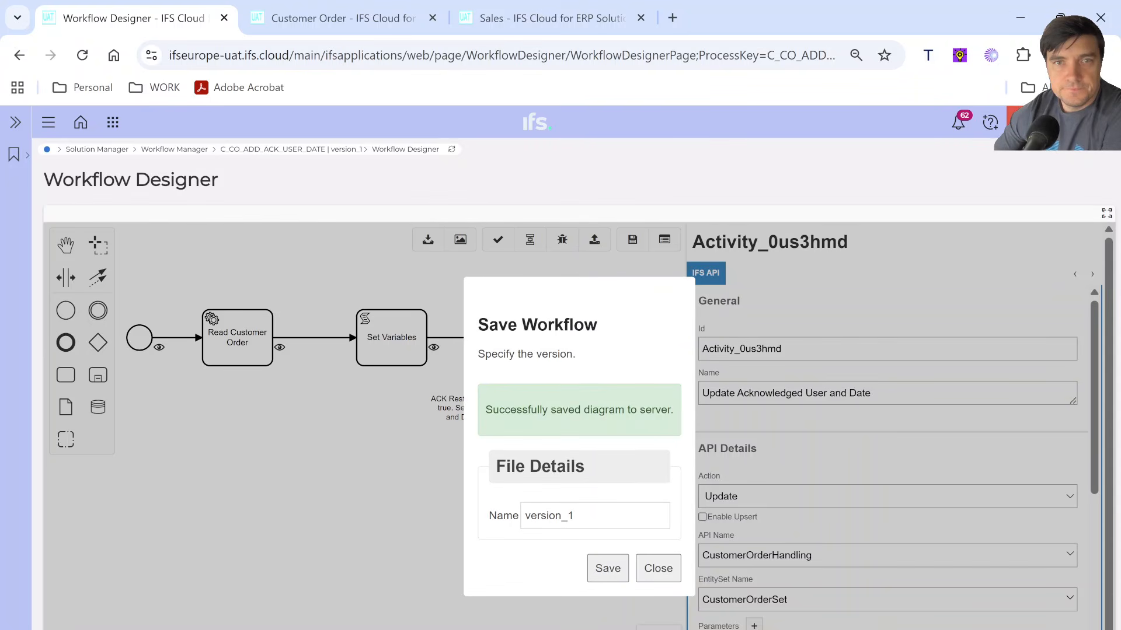
pyautogui.click(657, 568)
# Deploy the workflow with the deployment name C_CO_ADD_ACK_USER_DATE and close the deployment dialog
pyautogui.click(601, 245)
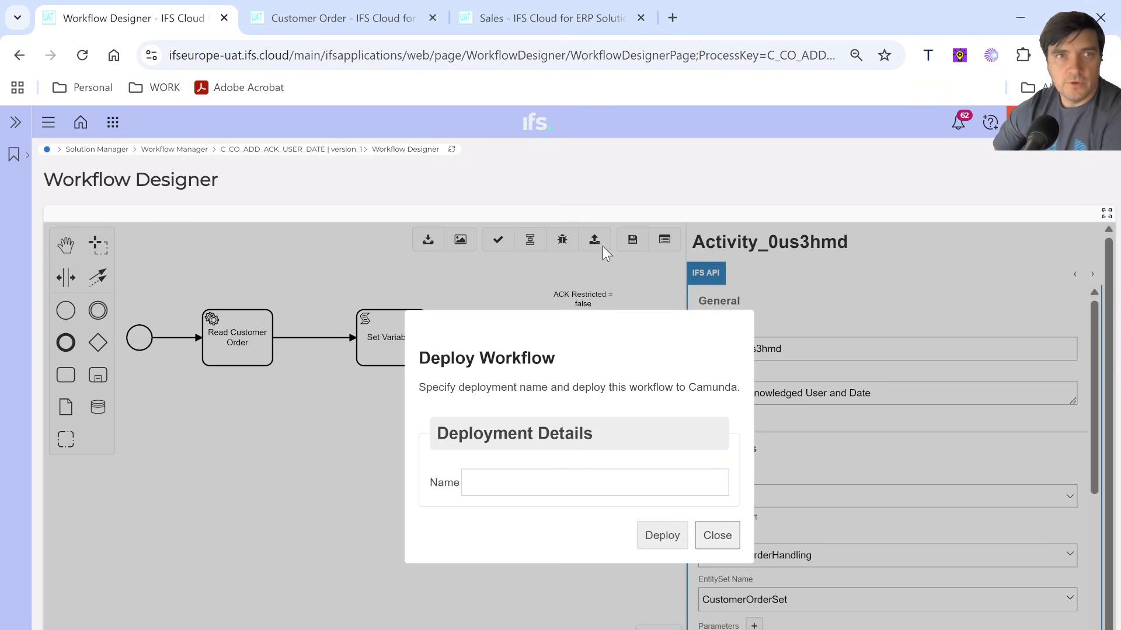
pyautogui.click(566, 482)
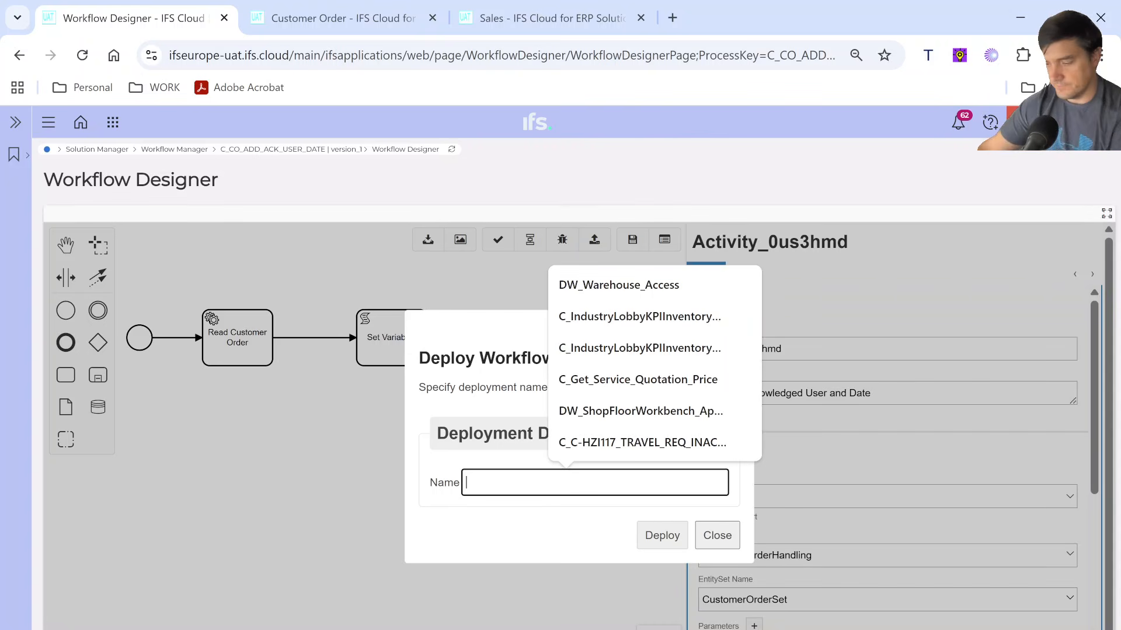
pyautogui.write('C_CO')
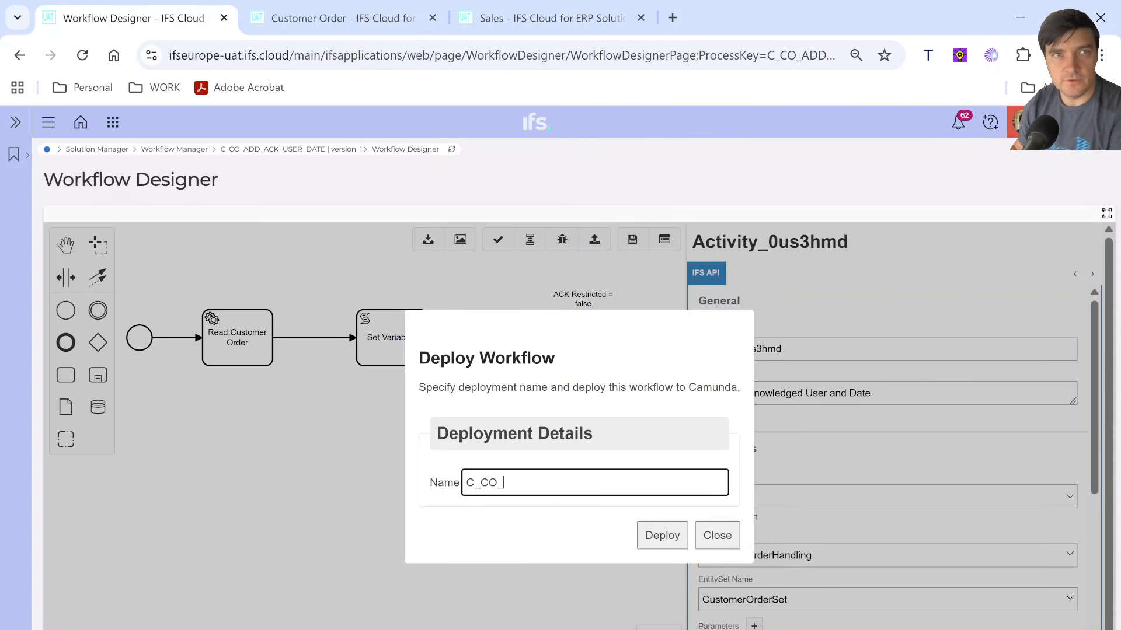
pyautogui.write('_ADD_ACK_')
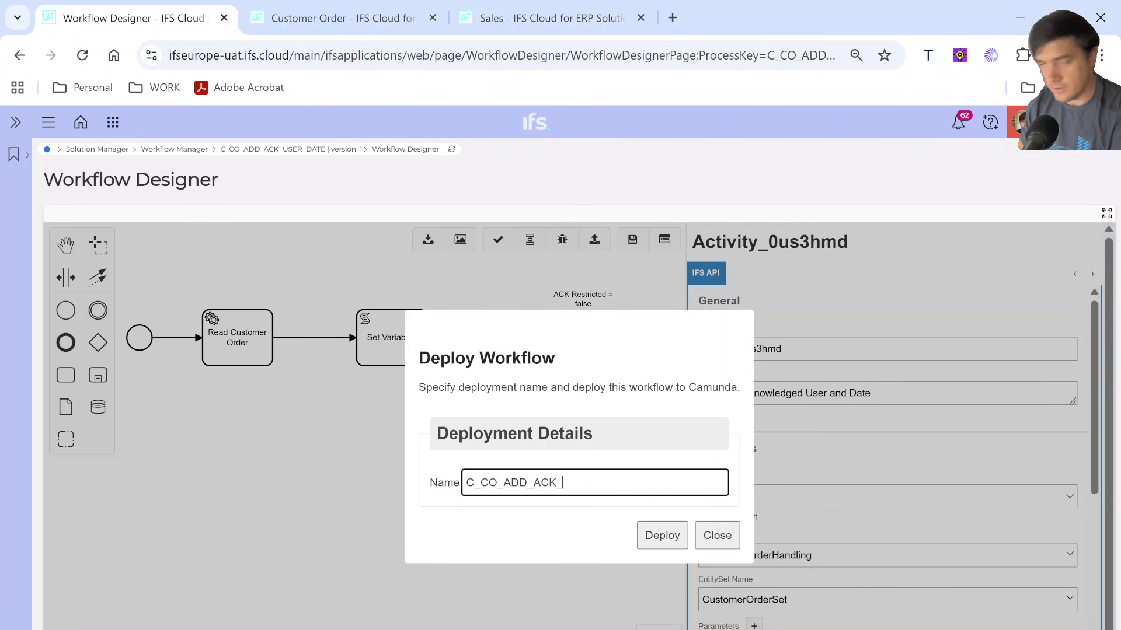
pyautogui.write('USER_DATE')
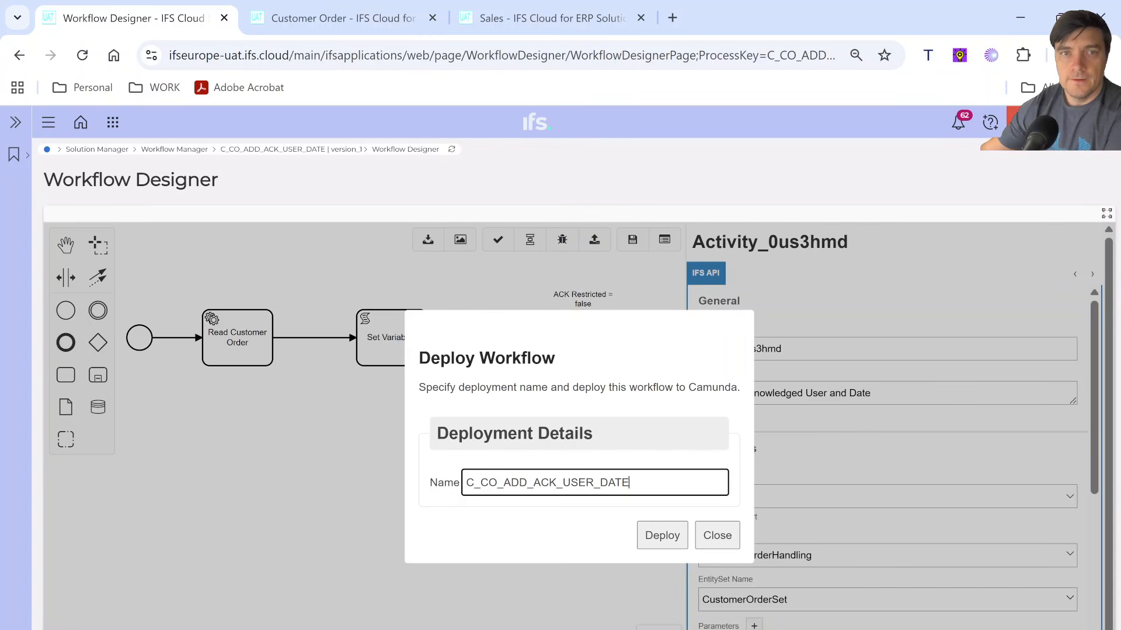
pyautogui.click(660, 537)
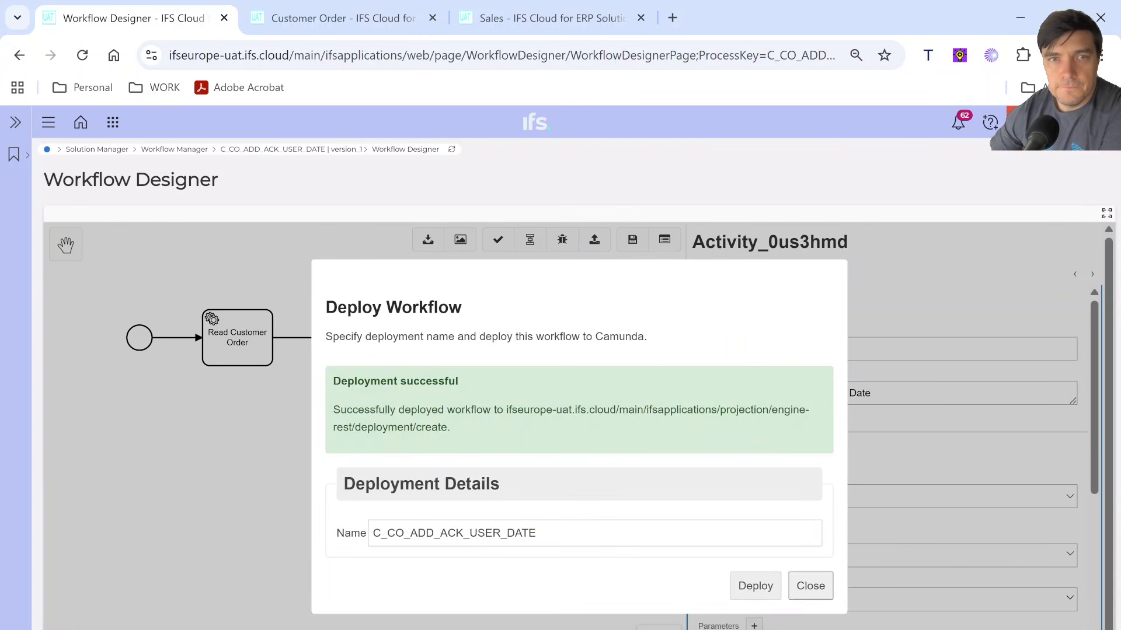
pyautogui.click(794, 588)
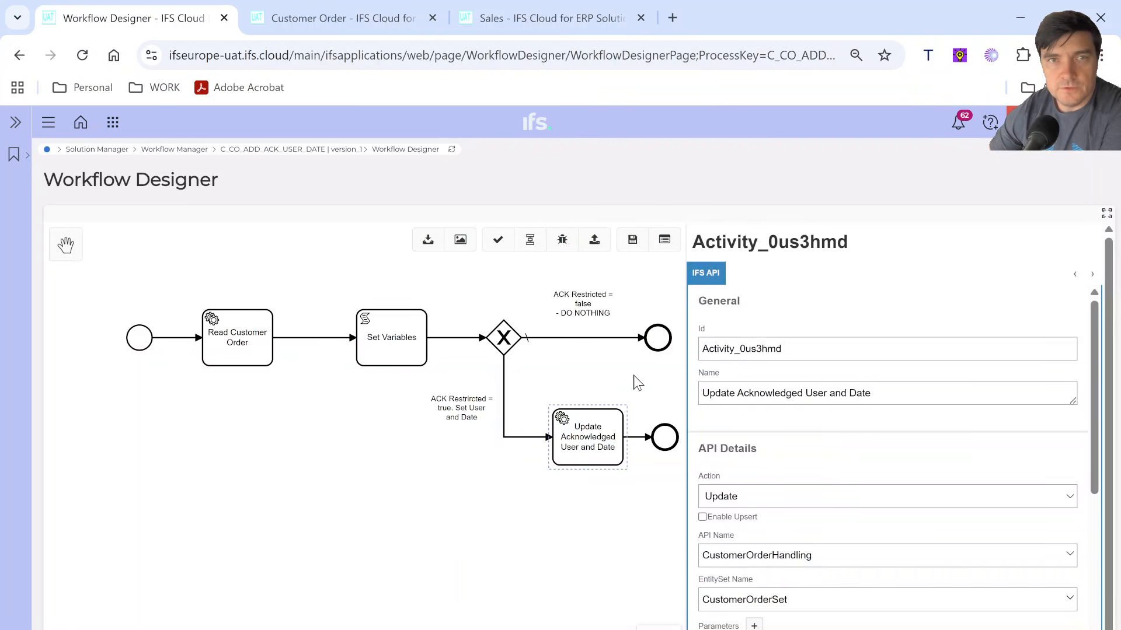
# Check version_1's refreshed deployment information, the workflow's projection and event action sections, and the customer order's acknowledgement fields
pyautogui.click(305, 149)
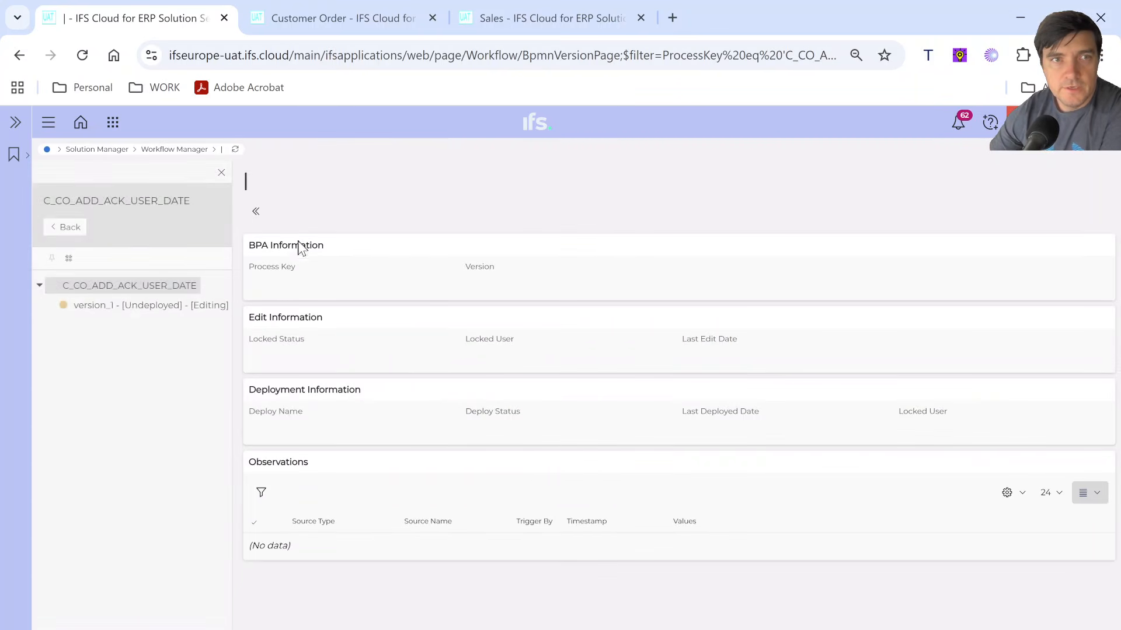
pyautogui.click(235, 149)
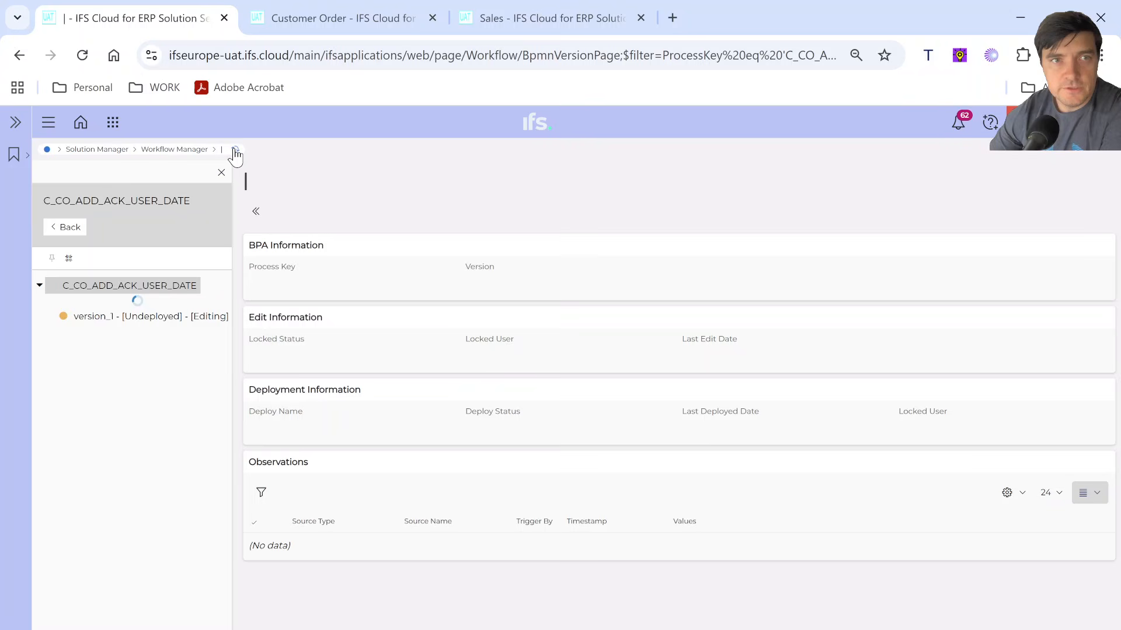
pyautogui.click(172, 306)
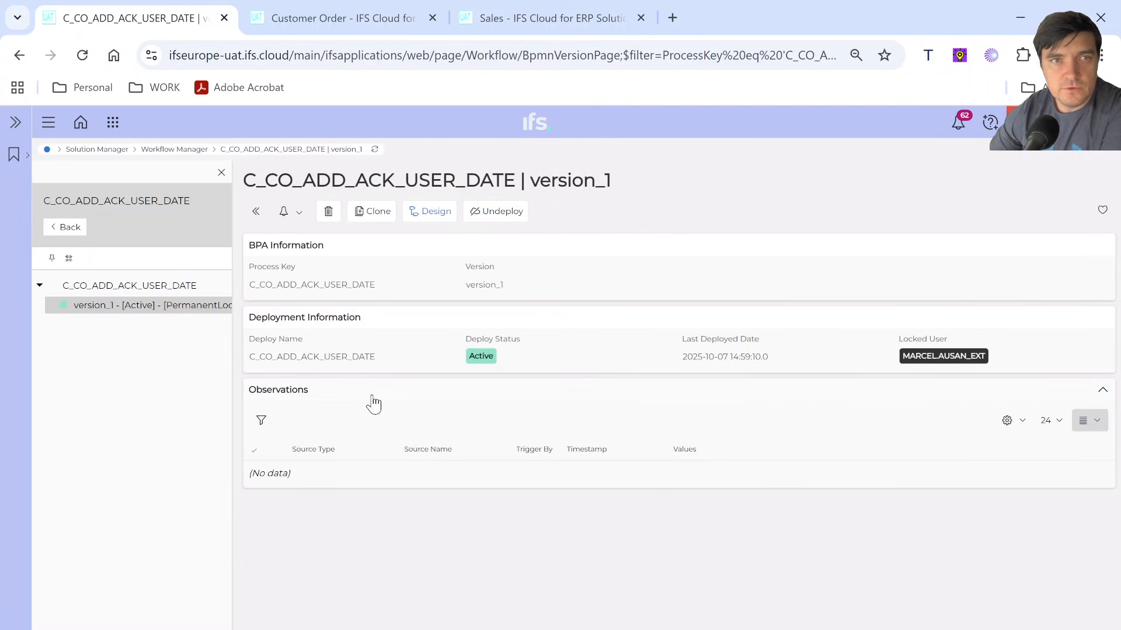
pyautogui.click(142, 288)
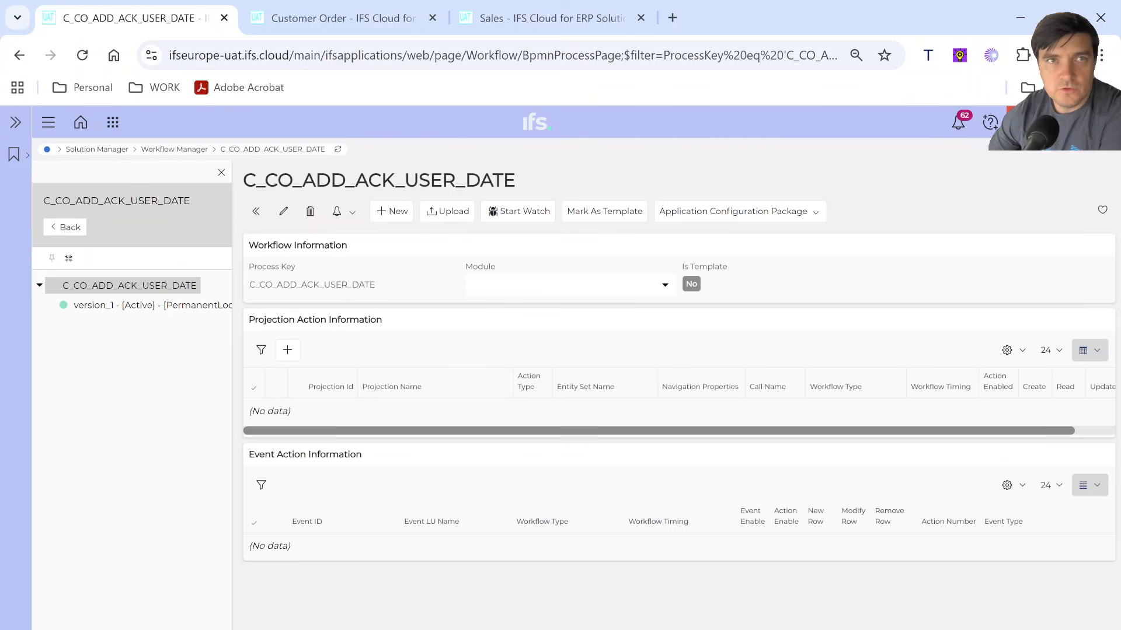
pyautogui.click(322, 26)
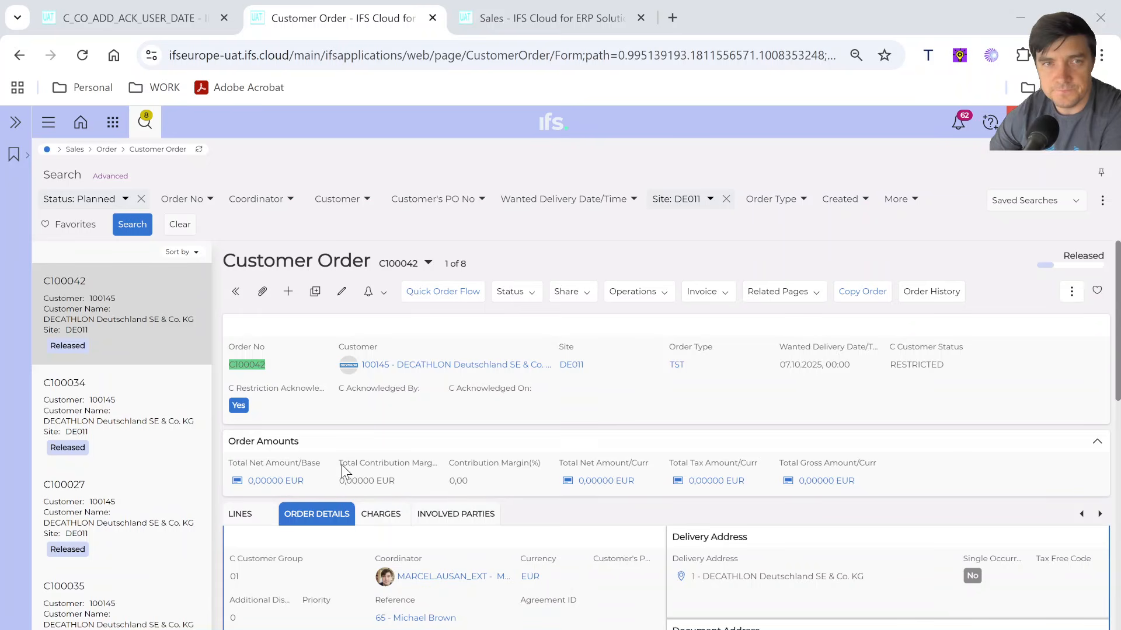
pyautogui.click(169, 20)
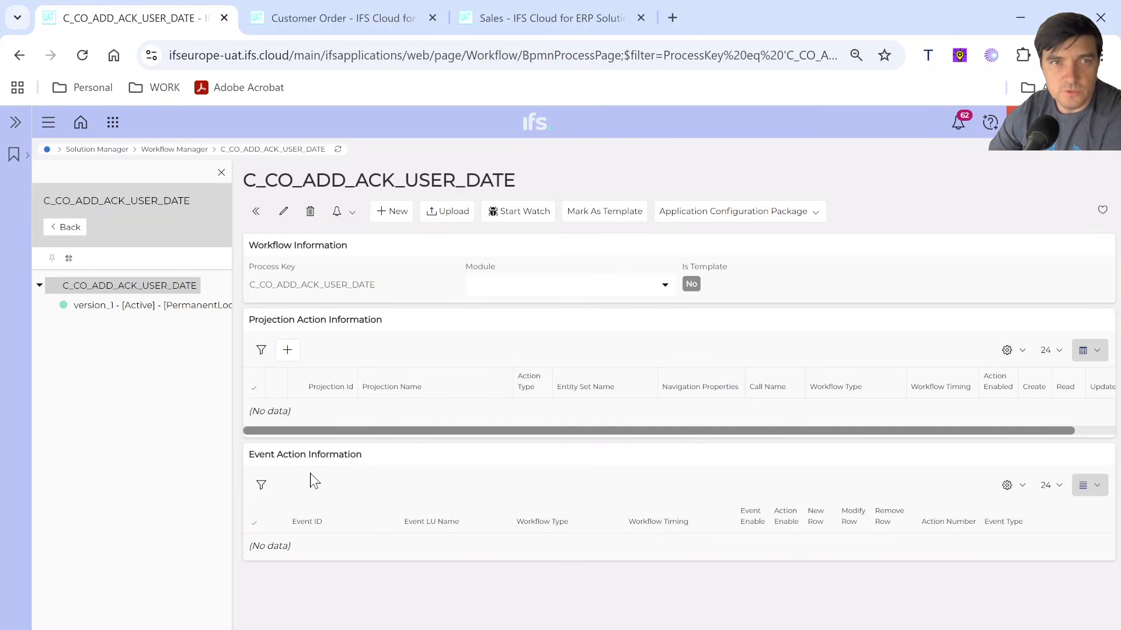
# Search the page navigator for "cus eve" in the Sales browser tab and open the Custom Event page
pyautogui.click(530, 23)
pyautogui.click(49, 122)
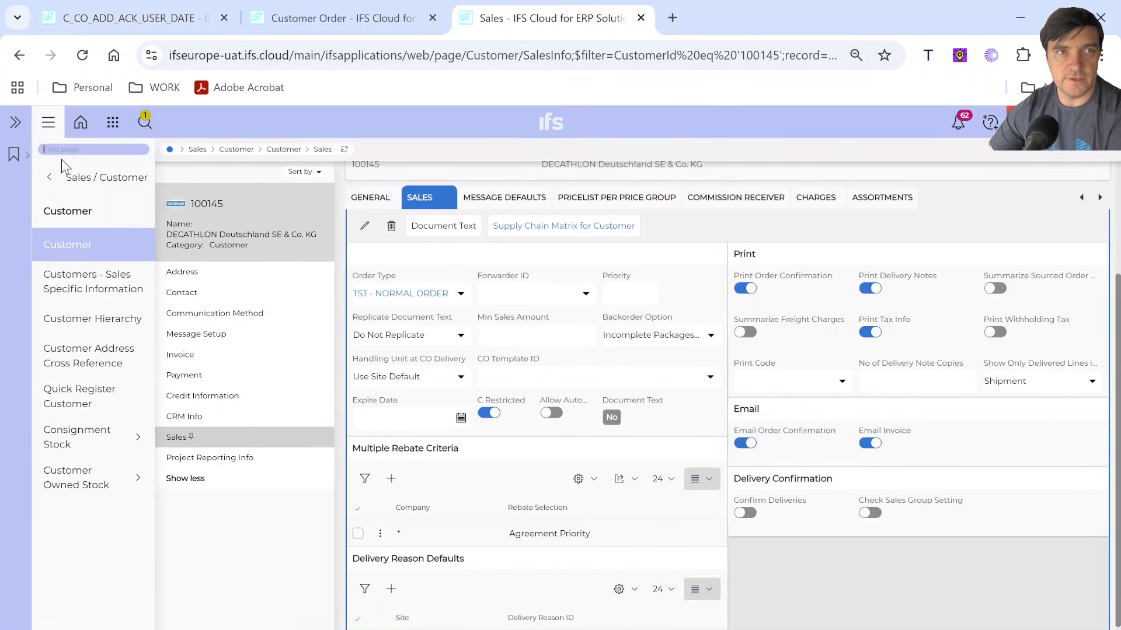
pyautogui.write('cus')
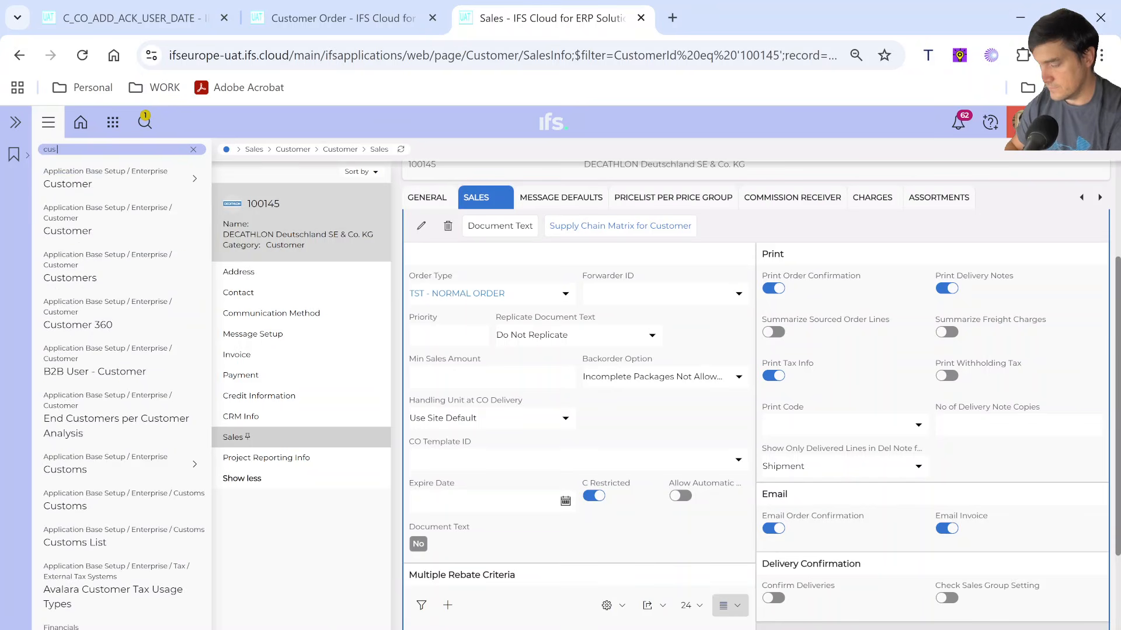
pyautogui.write(' eve')
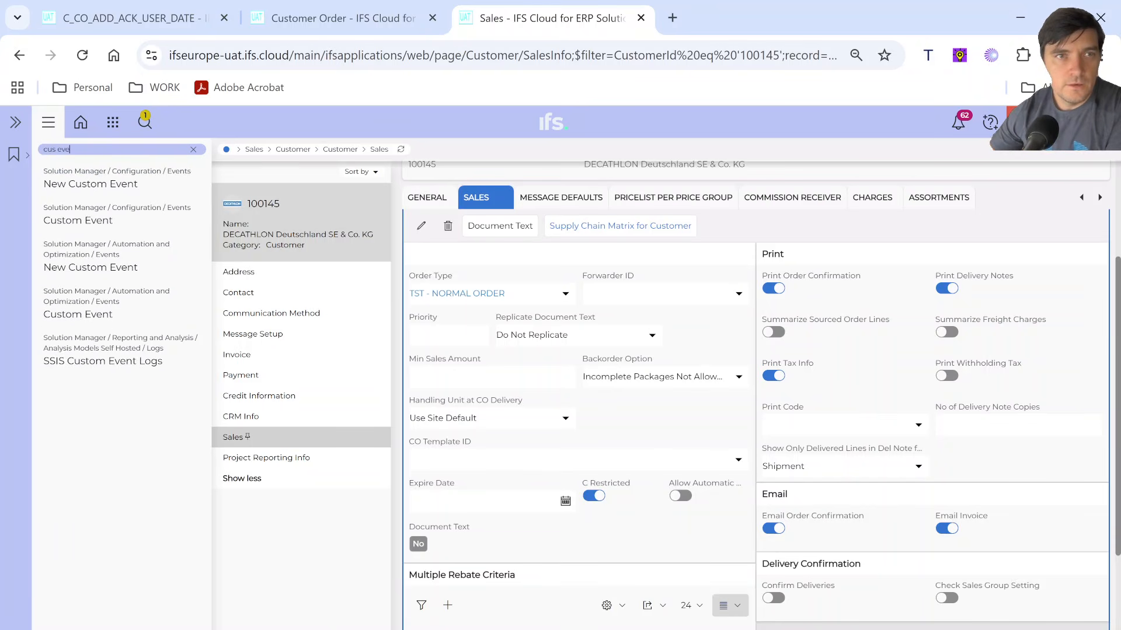
pyautogui.click(93, 217)
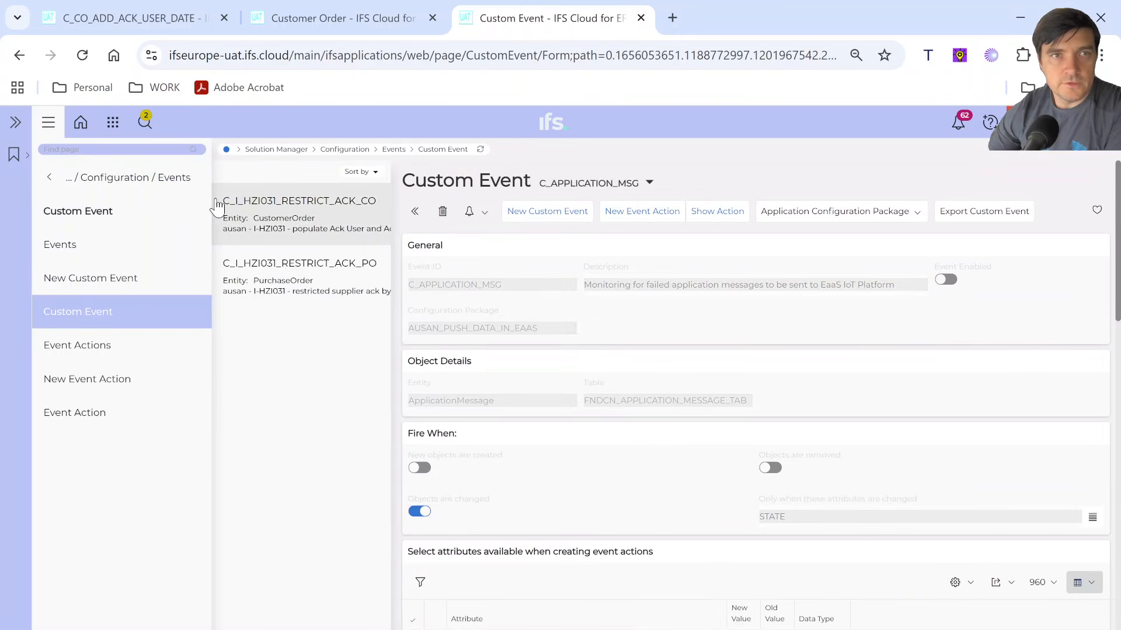
# Start a new custom event with ID C_CO_SET_ACK_USER_DATE and a description of the author's name plus "- test wf", and proceed to its object details
pyautogui.click(555, 210)
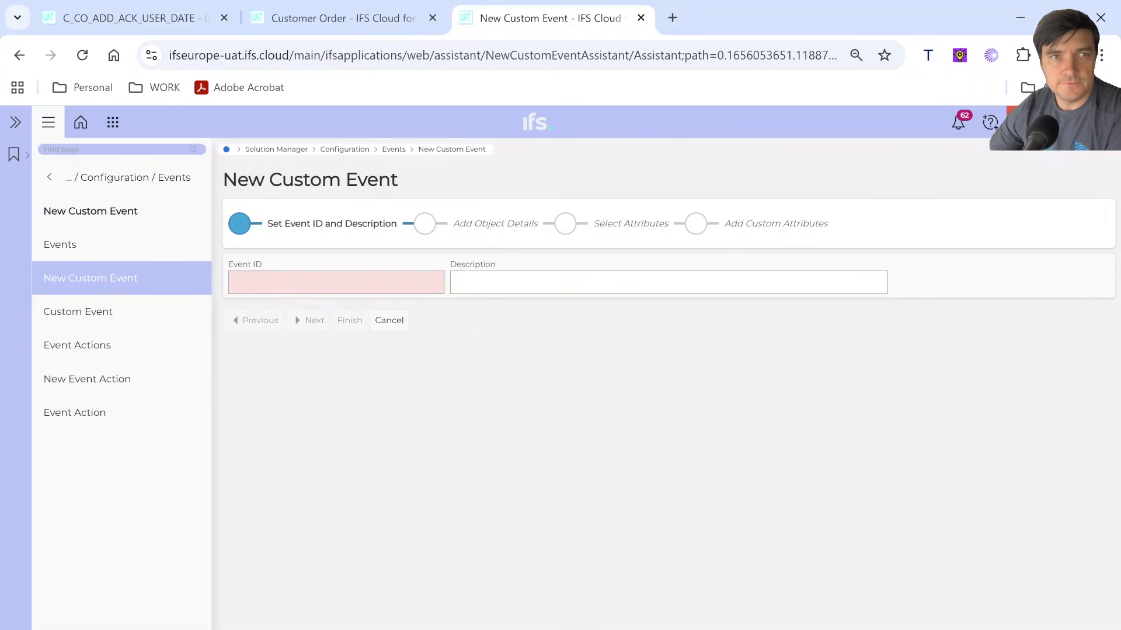
pyautogui.click(271, 279)
pyautogui.write('C_CO_')
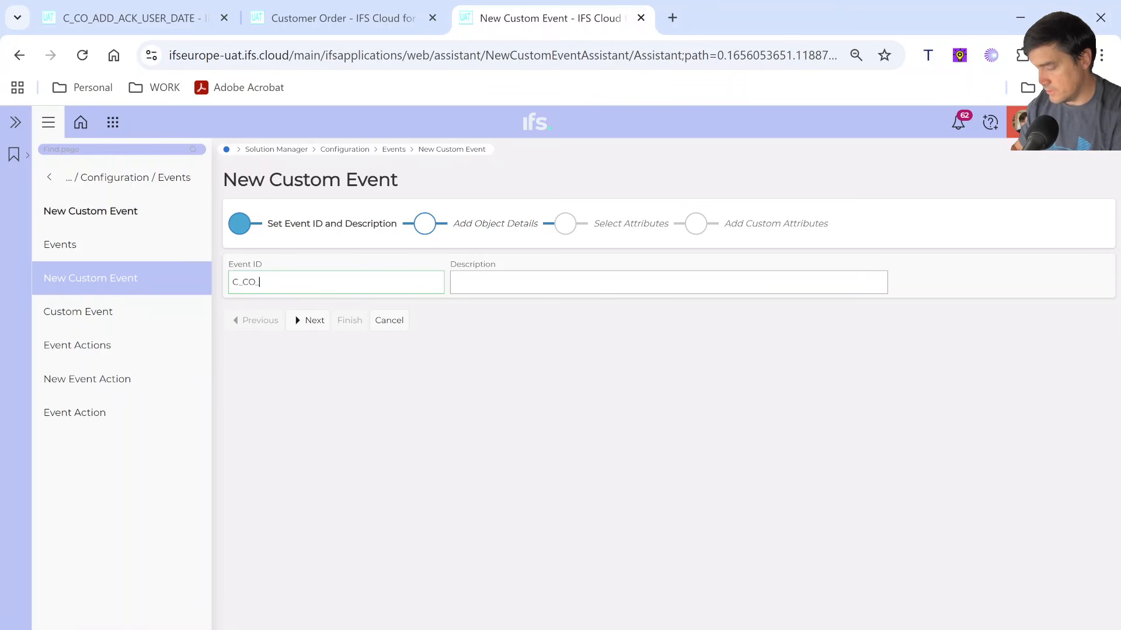
pyautogui.write('SET_AC')
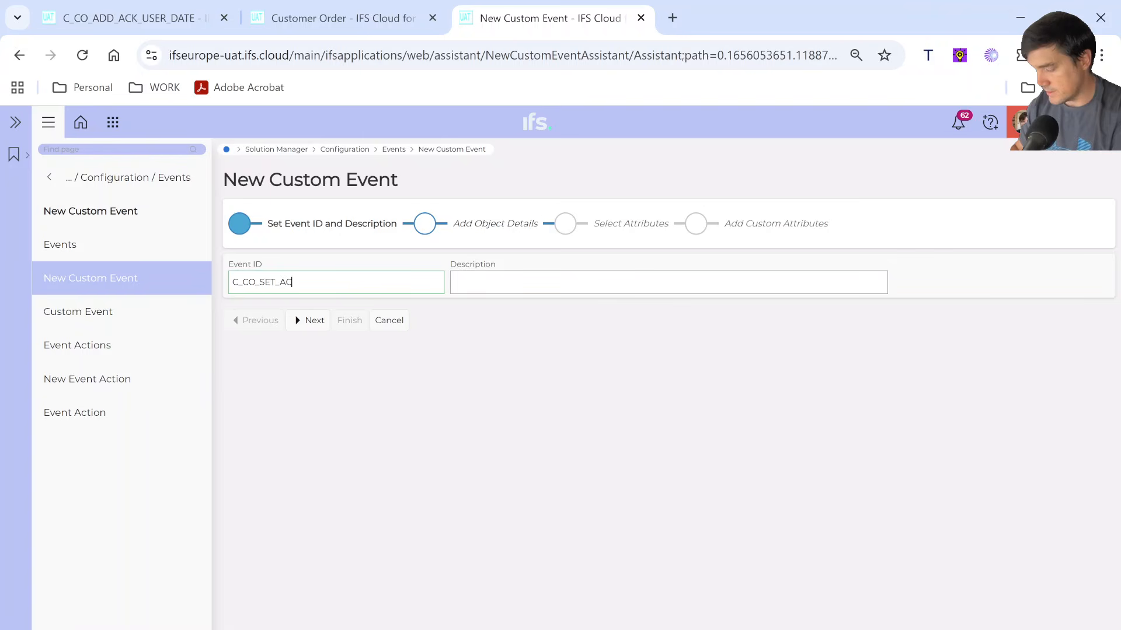
pyautogui.write('K_USER_D')
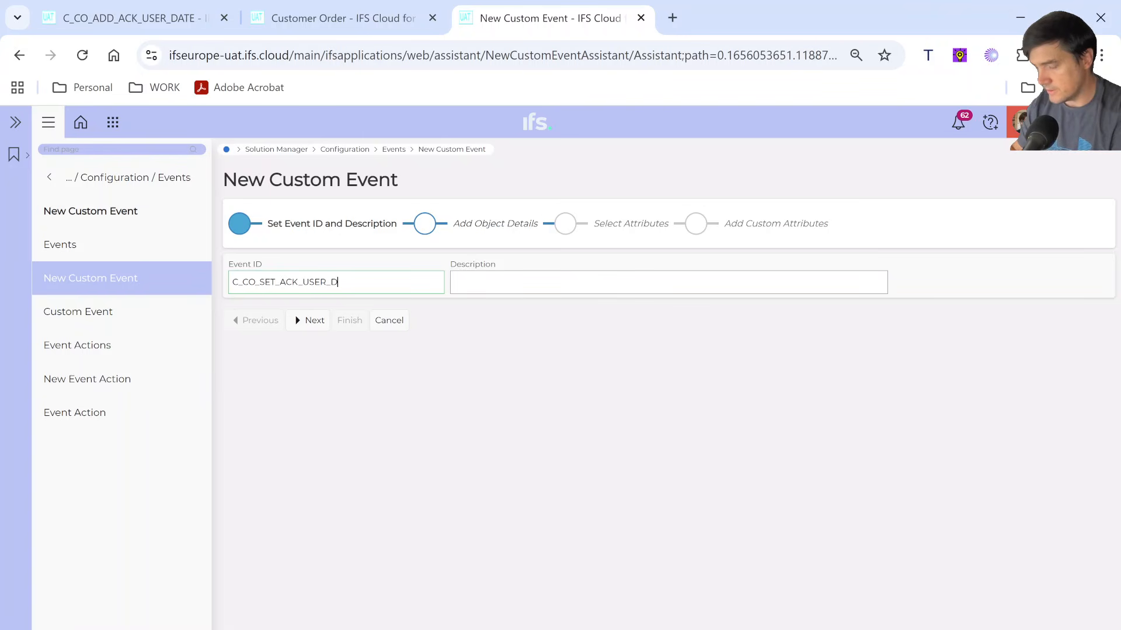
pyautogui.write('ATE')
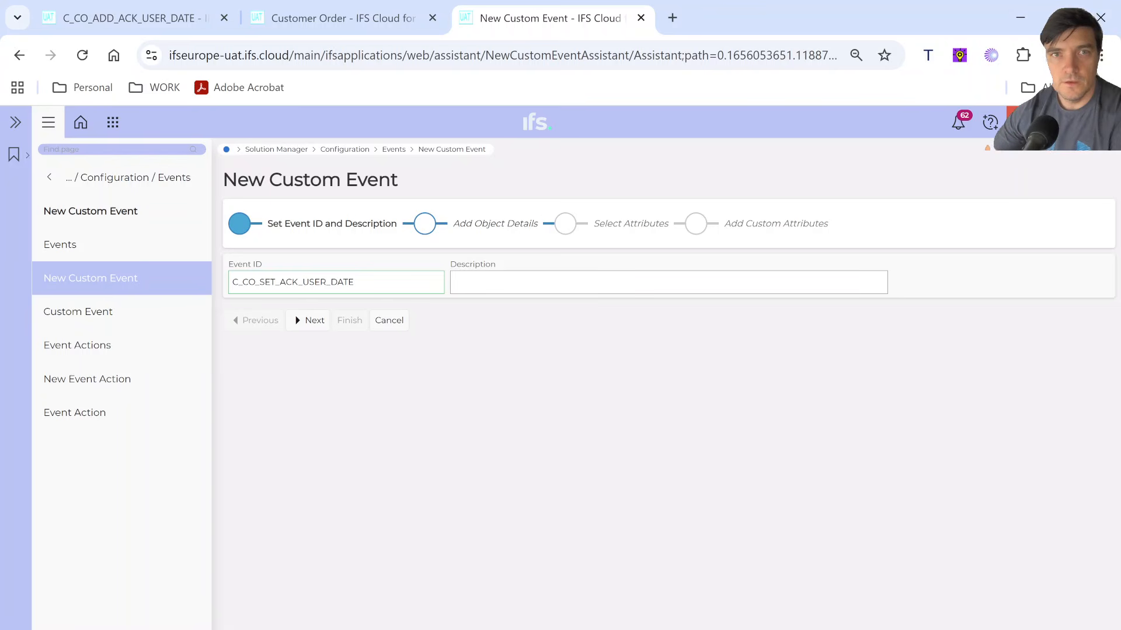
pyautogui.click(454, 282)
pyautogui.write('a')
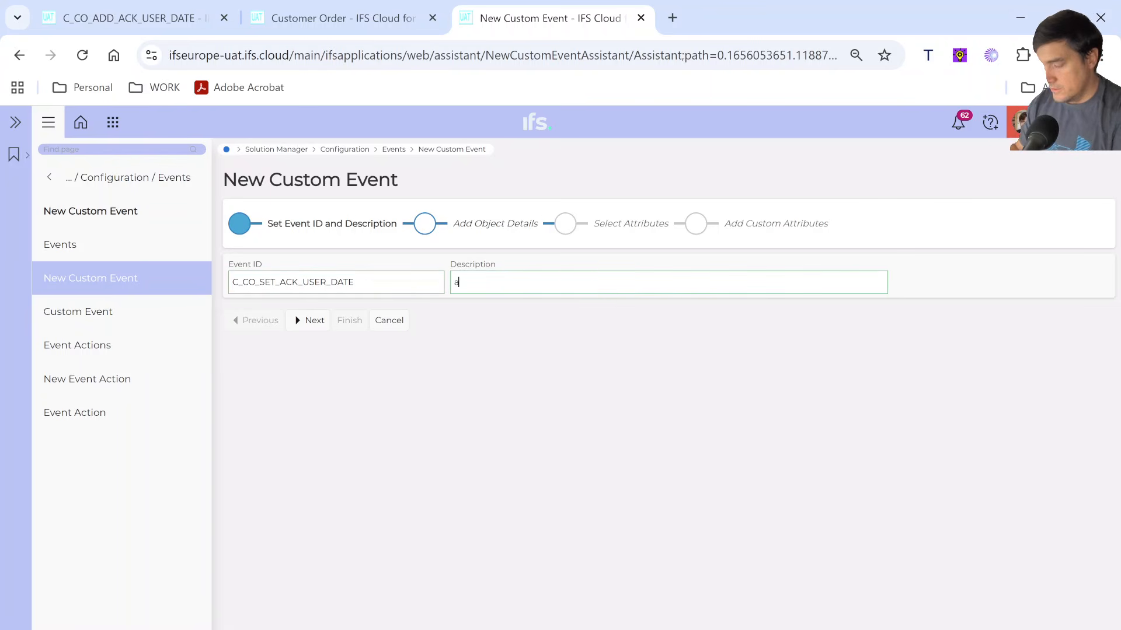
pyautogui.write('usan - test wf')
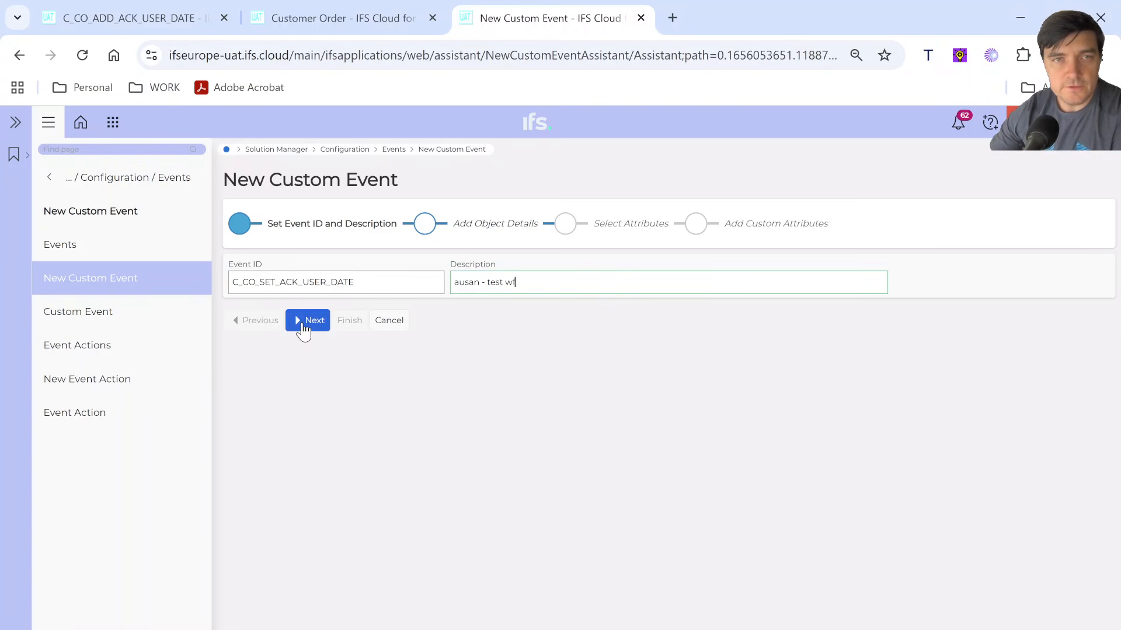
pyautogui.click(303, 327)
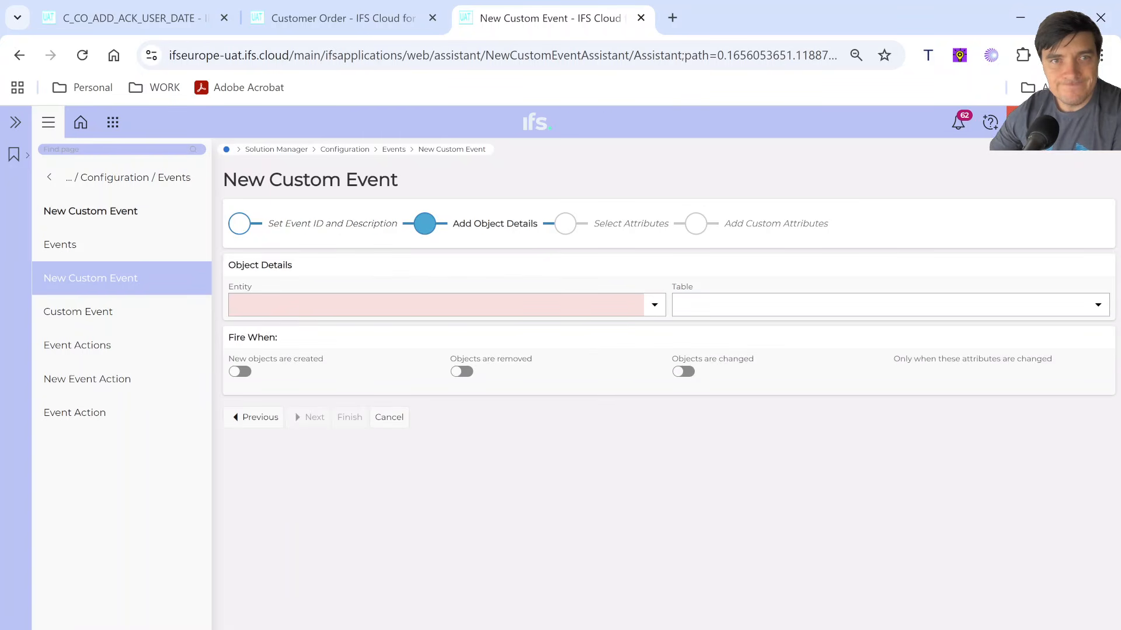
# Copy the entity (LU) name CustomerOrder from the Customer Order page's debug page info
pyautogui.click(337, 22)
pyautogui.click(1098, 122)
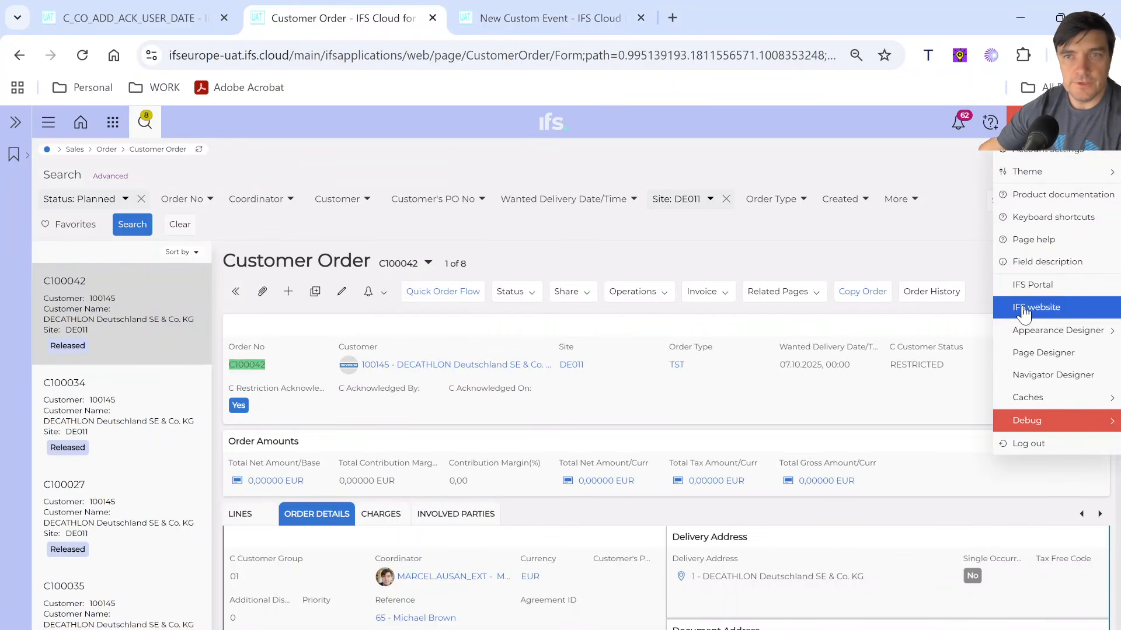
pyautogui.moveTo(1027, 420)
pyautogui.click(952, 421)
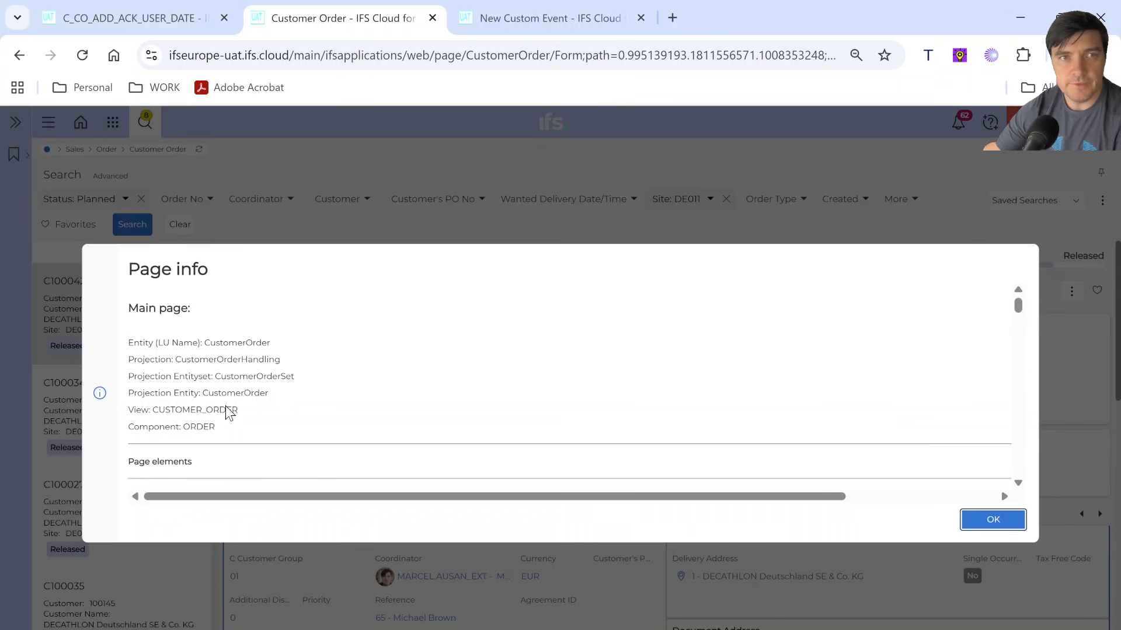
pyautogui.doubleClick(237, 342)
pyautogui.hotkey('ctrl', 'c')
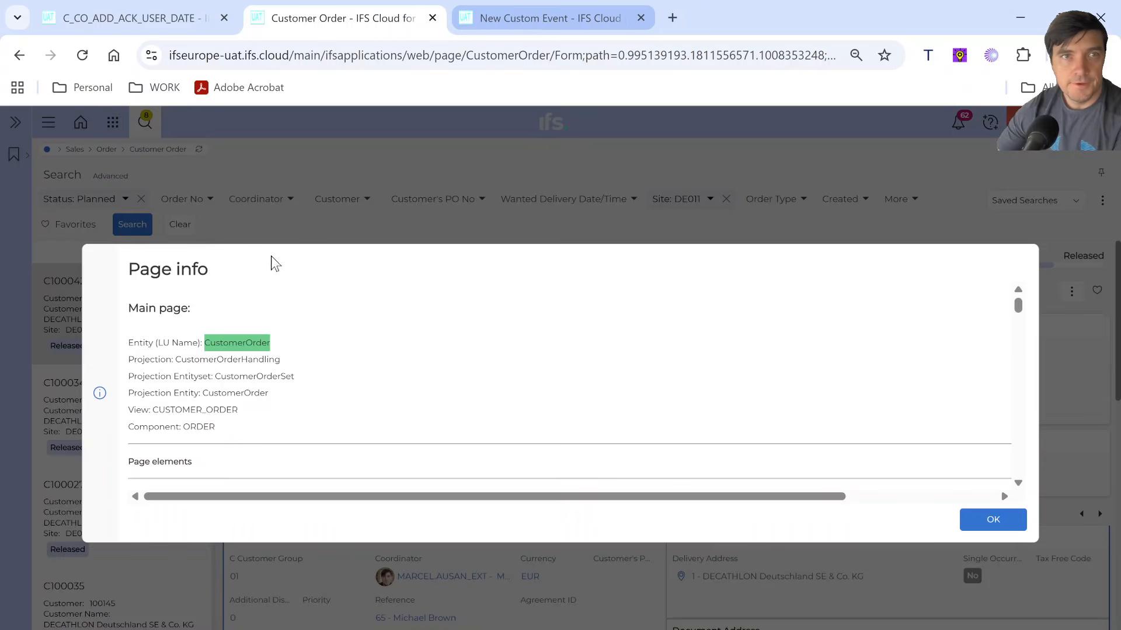
# Set the new custom event's entity to CustomerOrder using the copied LU name
pyautogui.hotkey('ctrl', 'Tab')
pyautogui.hotkey('ctrl', 'v')
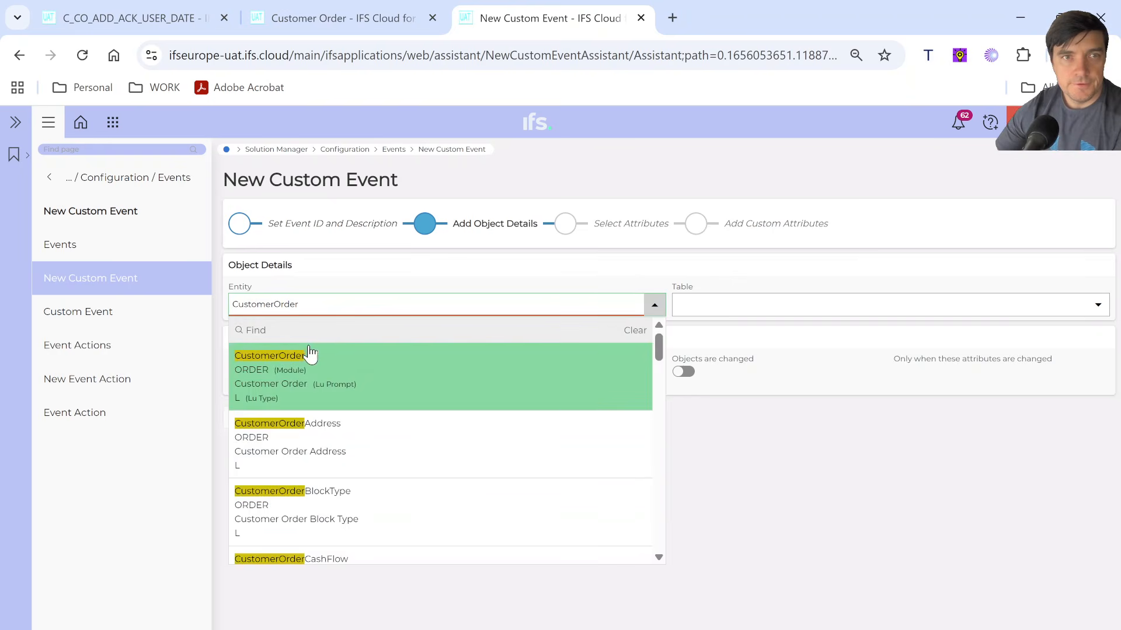
pyautogui.click(303, 358)
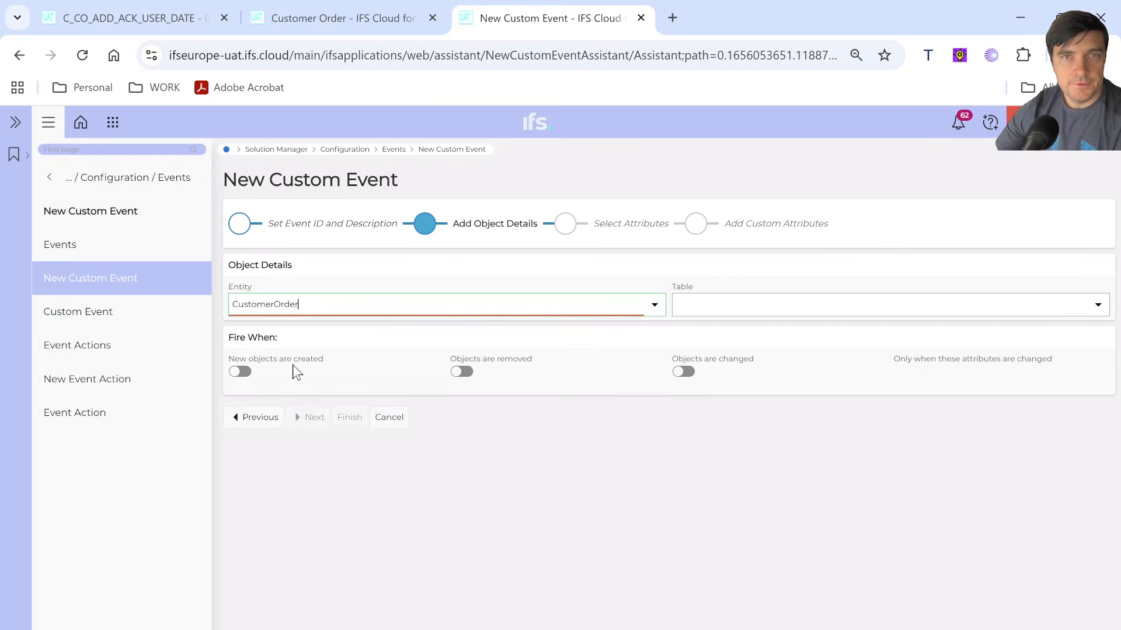
# Set the custom event's table to CUSTOMER_ORDER_CFT
pyautogui.click(1097, 305)
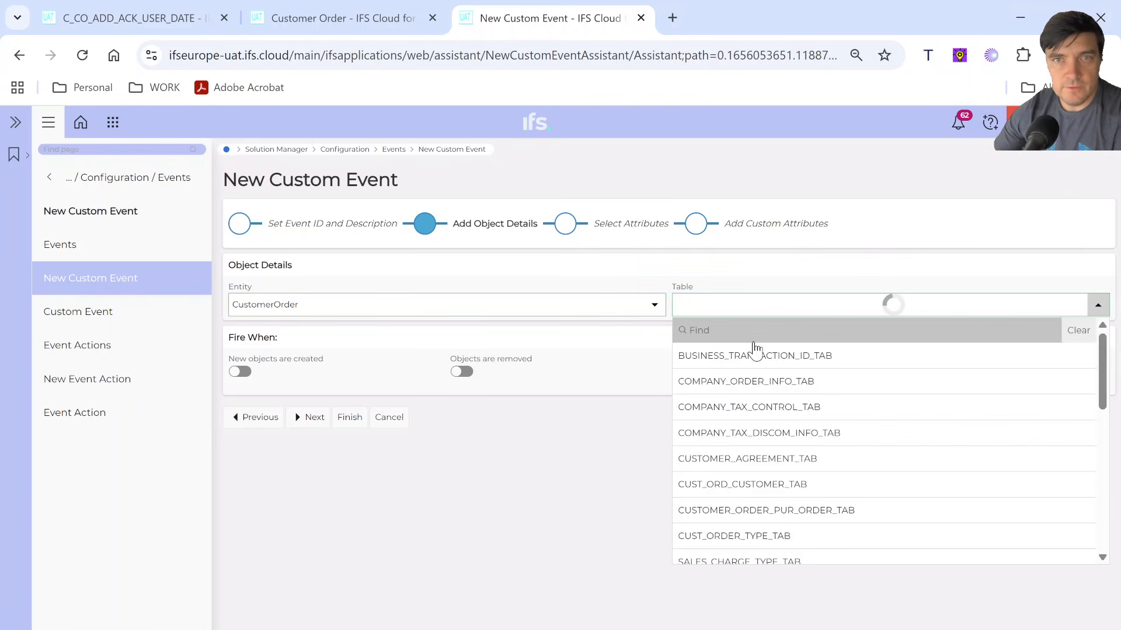
pyautogui.scroll(-2, 747, 484)
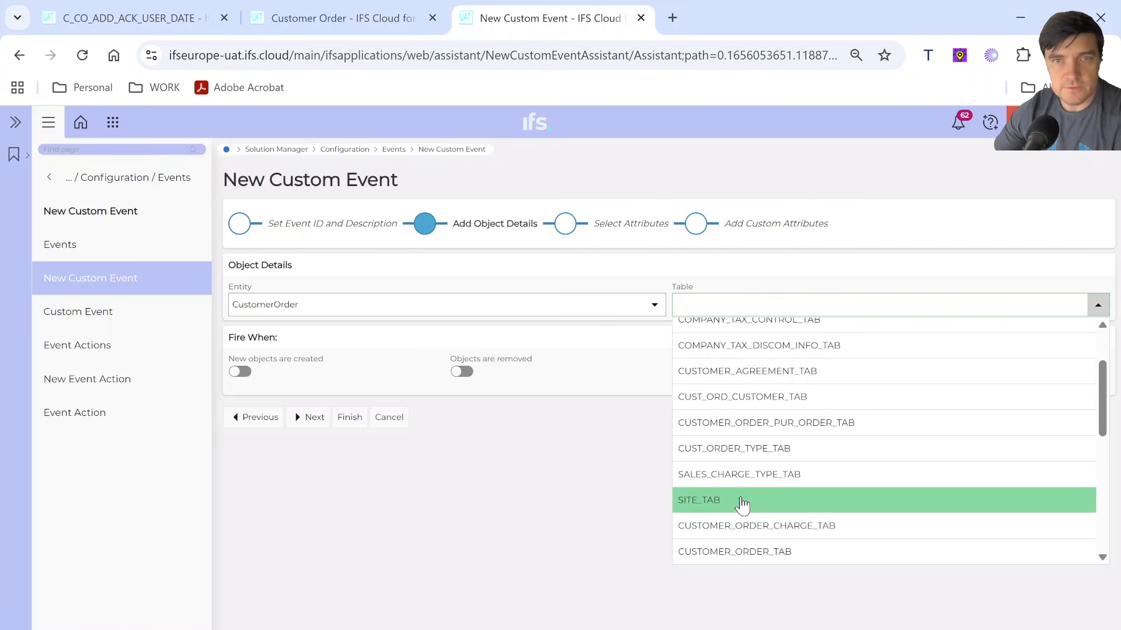
pyautogui.scroll(-2, 748, 485)
pyautogui.scroll(1, 748, 478)
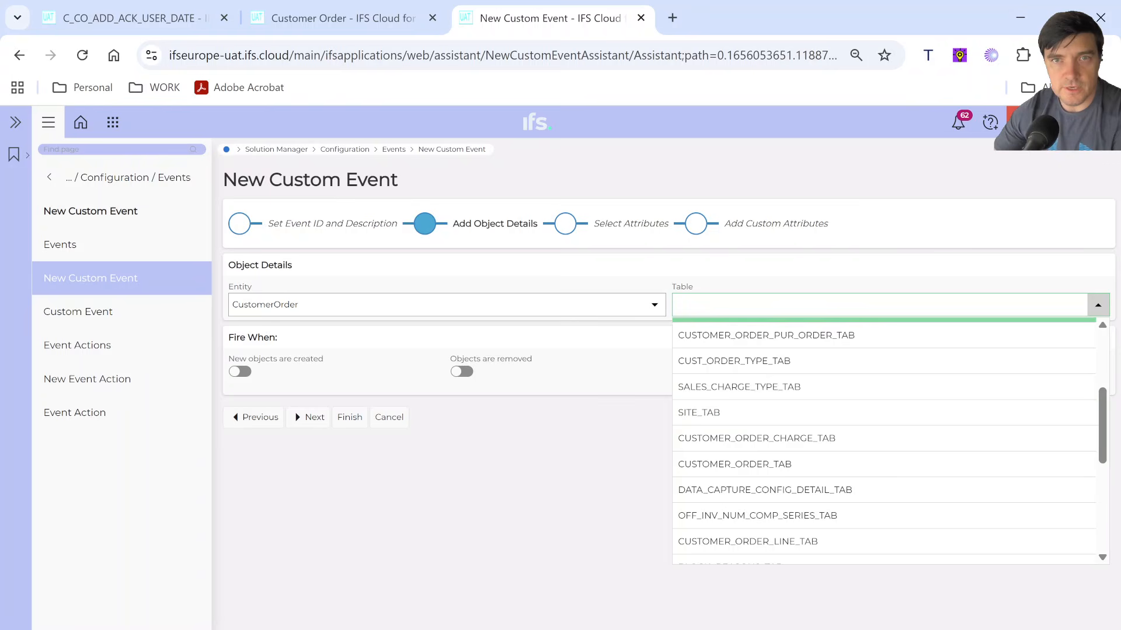
pyautogui.write('CUST')
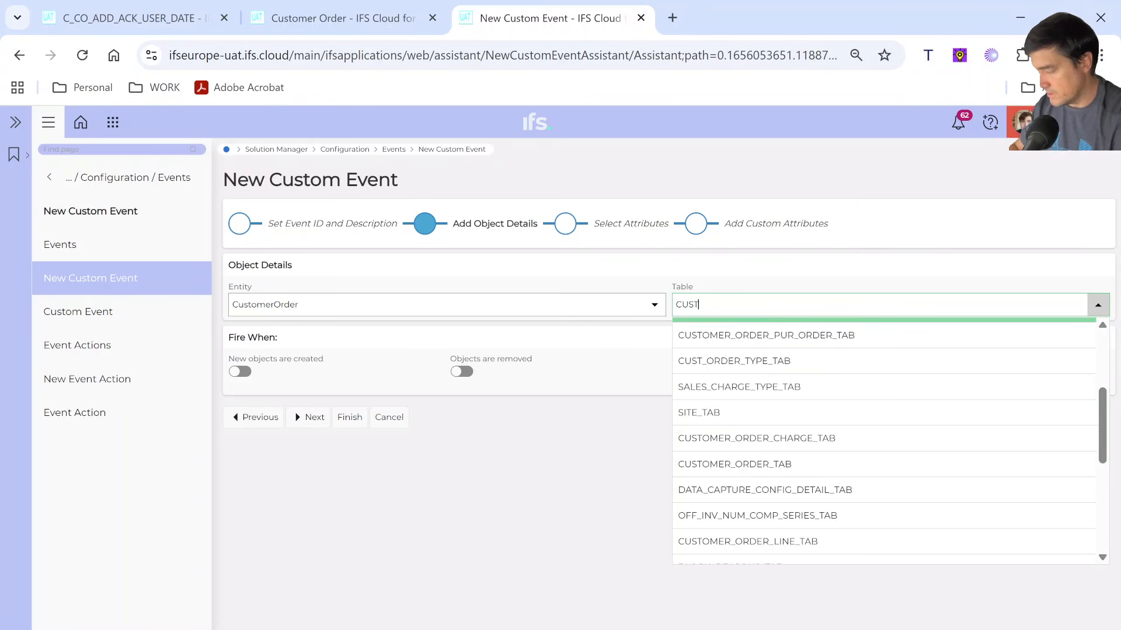
pyautogui.write('OMER_ORED')
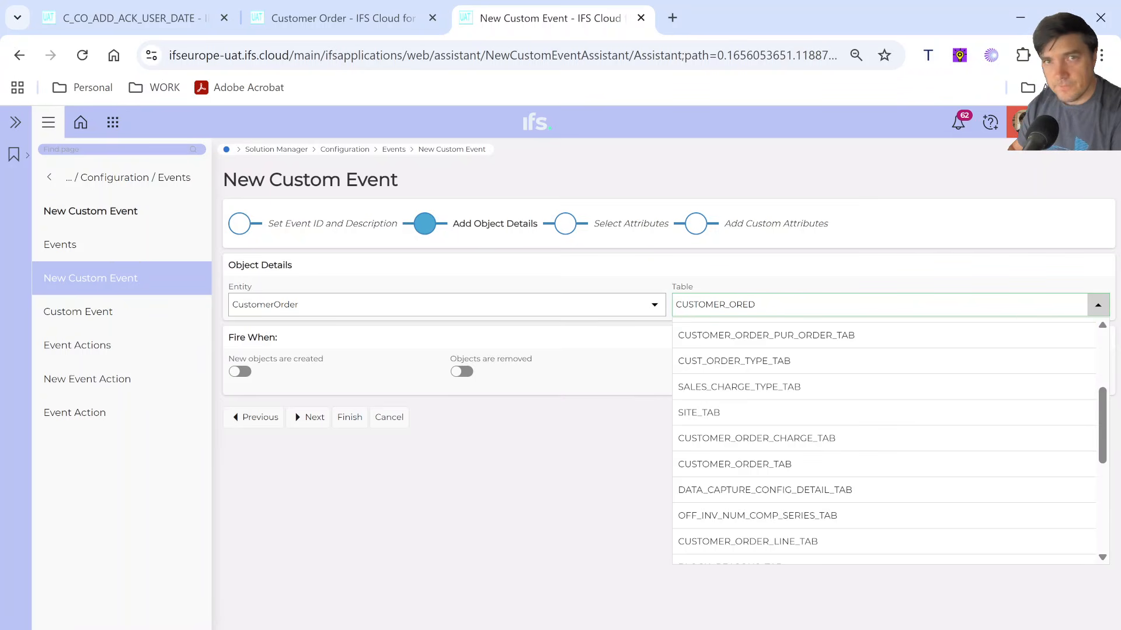
pyautogui.press('BackSpace')
pyautogui.press('BackSpace')
pyautogui.write('DER_CFT')
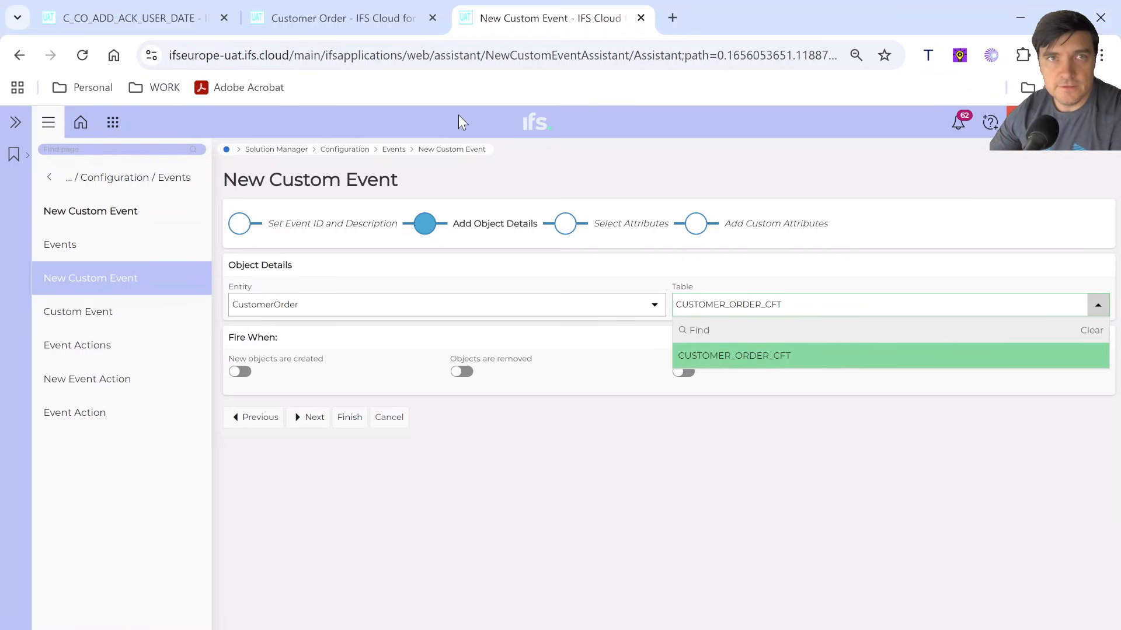
# Dismiss the Customer Order page info, check the order's acknowledgement fields, and review the parts of the event's table name
pyautogui.click(361, 28)
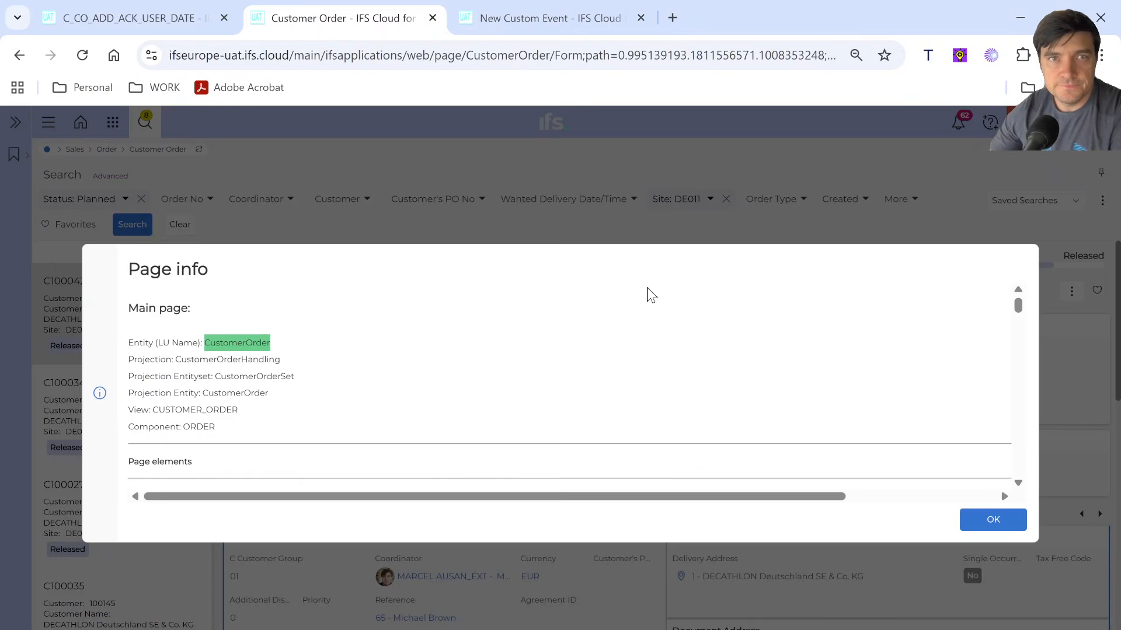
pyautogui.click(992, 519)
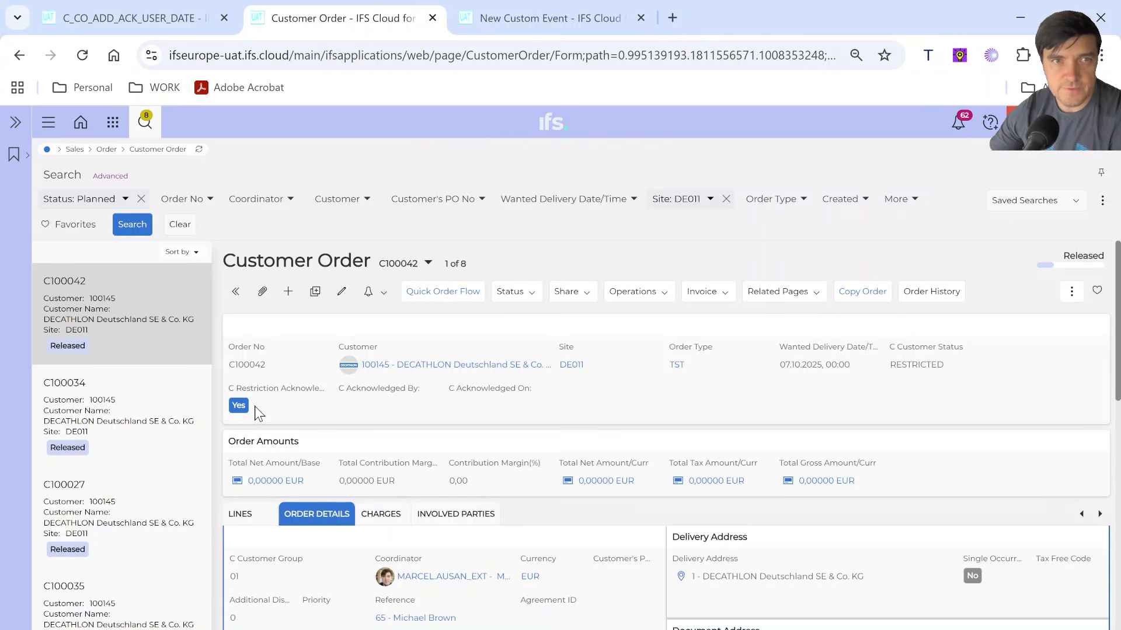
pyautogui.click(499, 23)
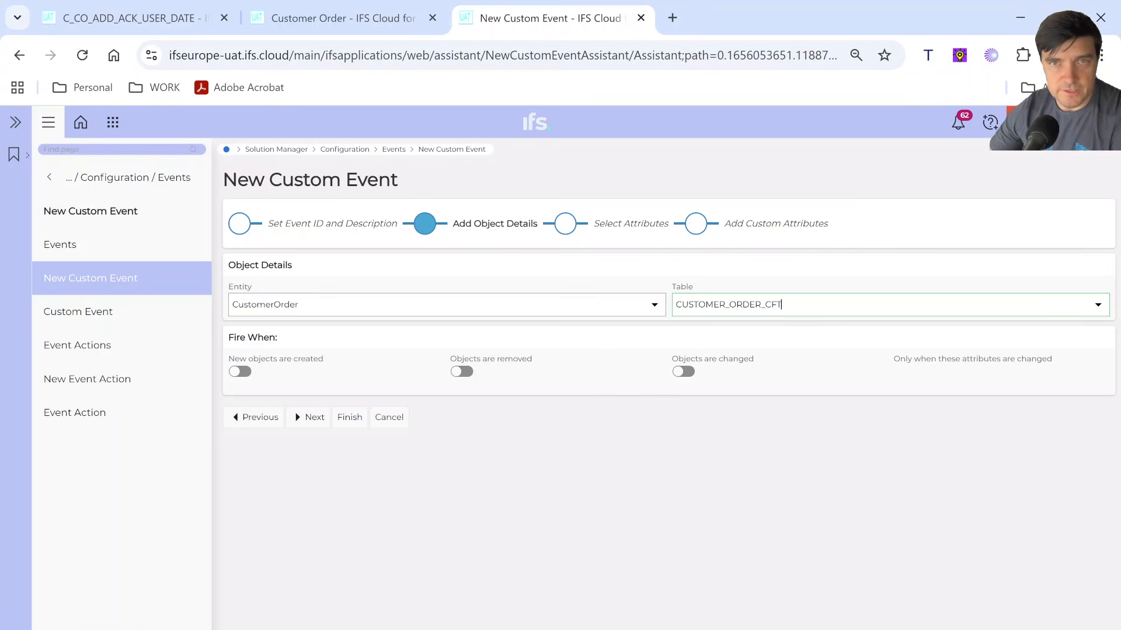
pyautogui.moveTo(761, 305); pyautogui.dragTo(681, 304)
pyautogui.click(782, 304)
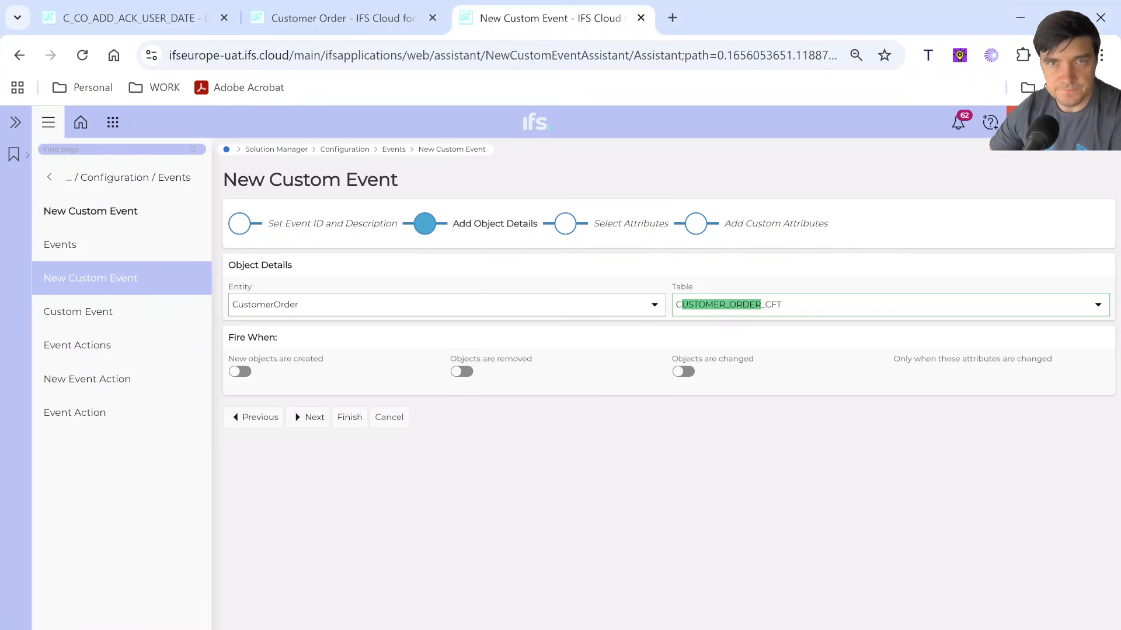
pyautogui.click(761, 304)
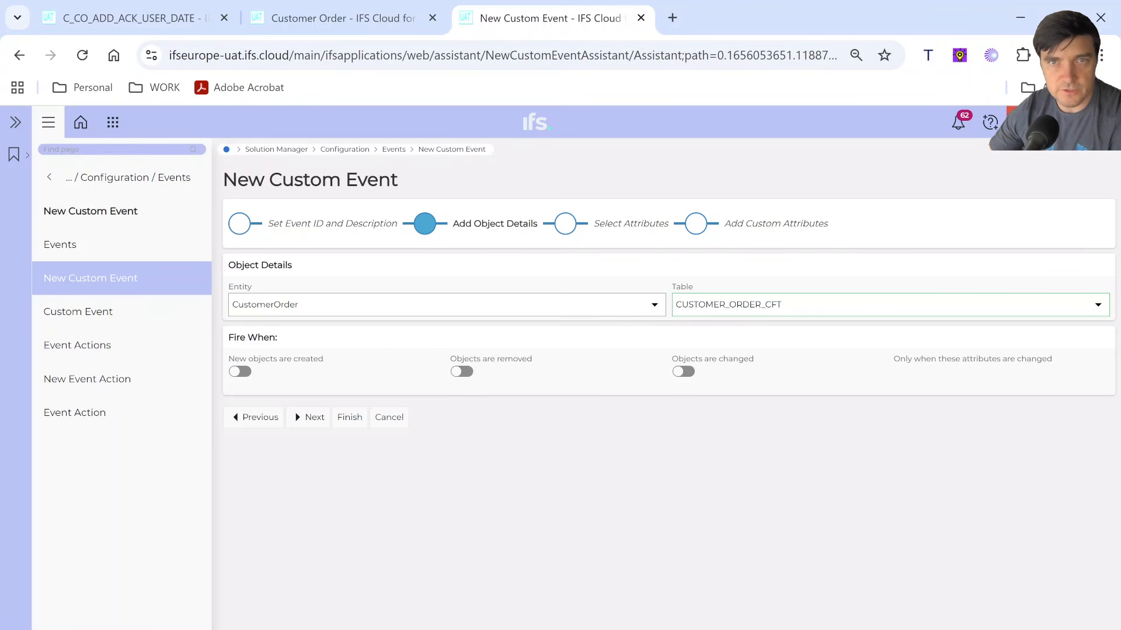
pyautogui.moveTo(762, 304); pyautogui.dragTo(782, 304)
pyautogui.click(781, 305)
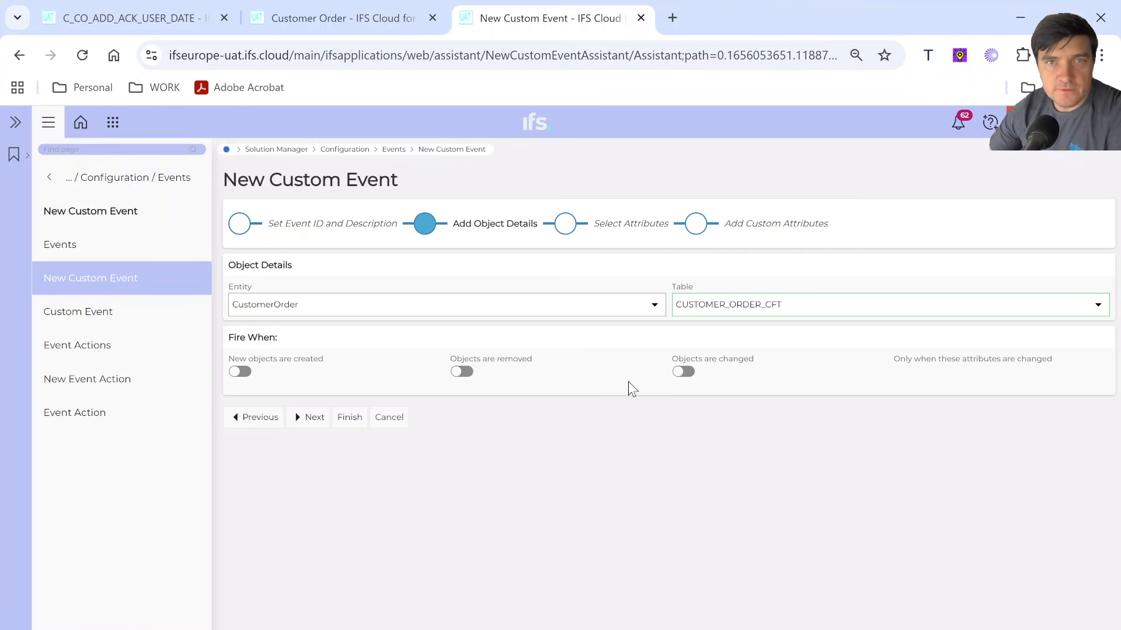
# Make the event fire when objects are changed, only for attribute CF$_C_RESTRICTION_ACK, and proceed to attribute selection
pyautogui.click(684, 373)
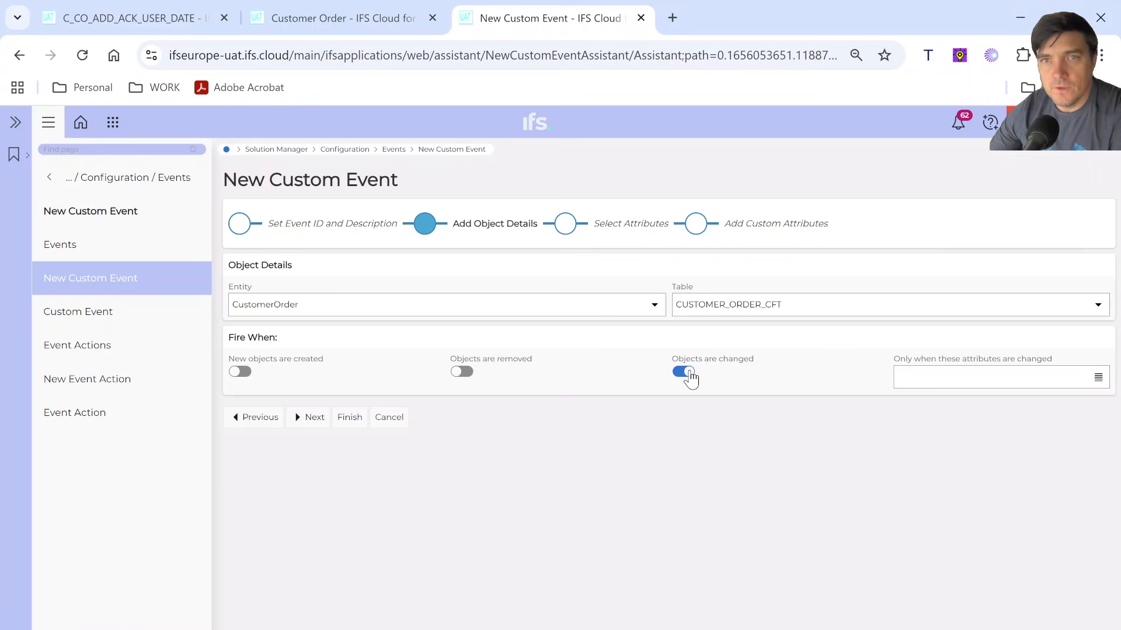
pyautogui.click(1098, 380)
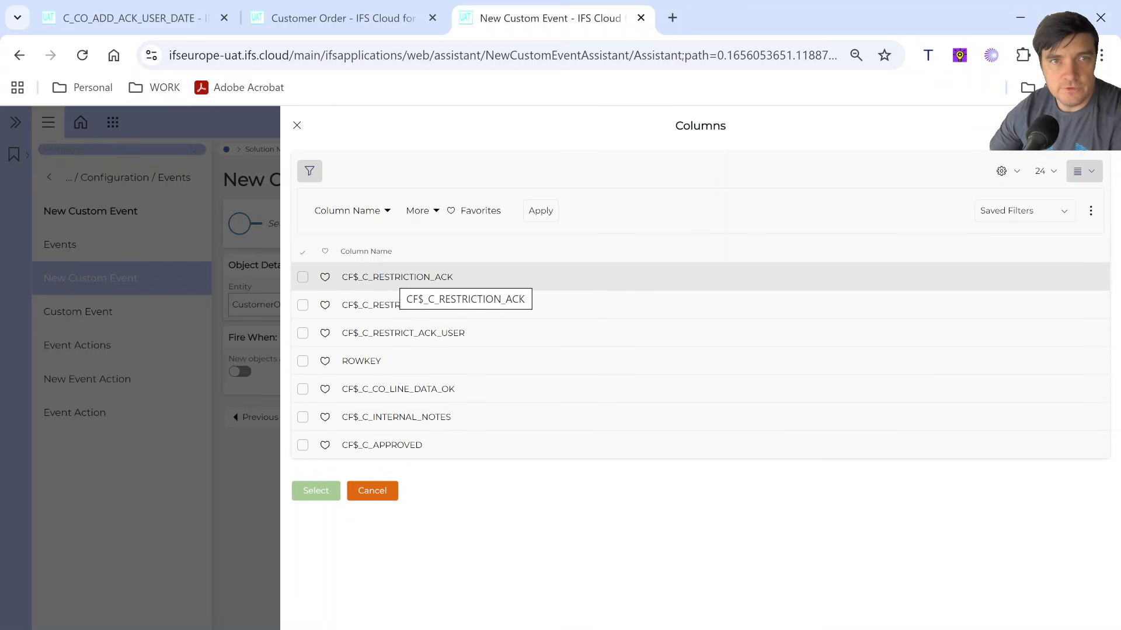
pyautogui.click(302, 277)
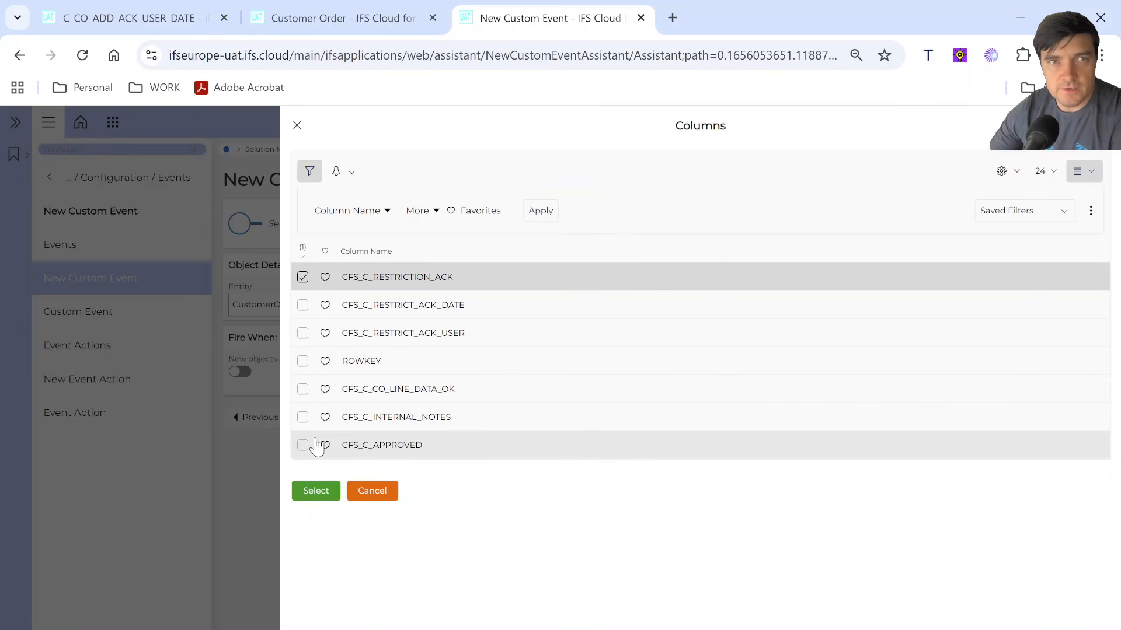
pyautogui.click(320, 491)
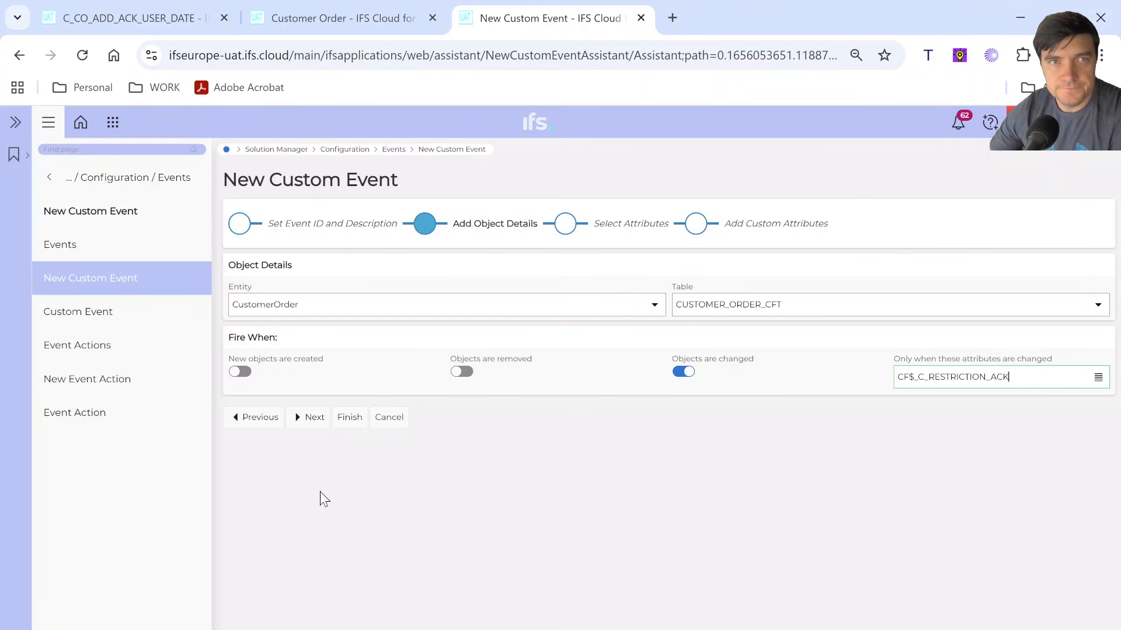
pyautogui.click(307, 416)
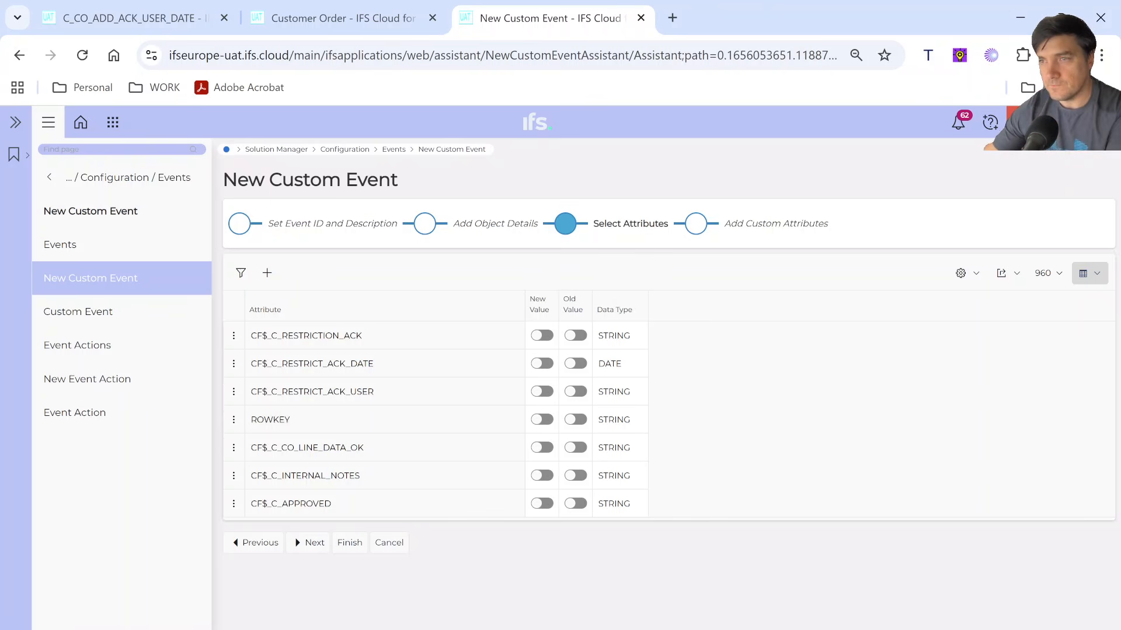
# Enable the new value for attributes CF$_C_RESTRICTION_ACK and ROWKEY, finish the custom event without custom attributes, and review its firing attribute
pyautogui.click(543, 337)
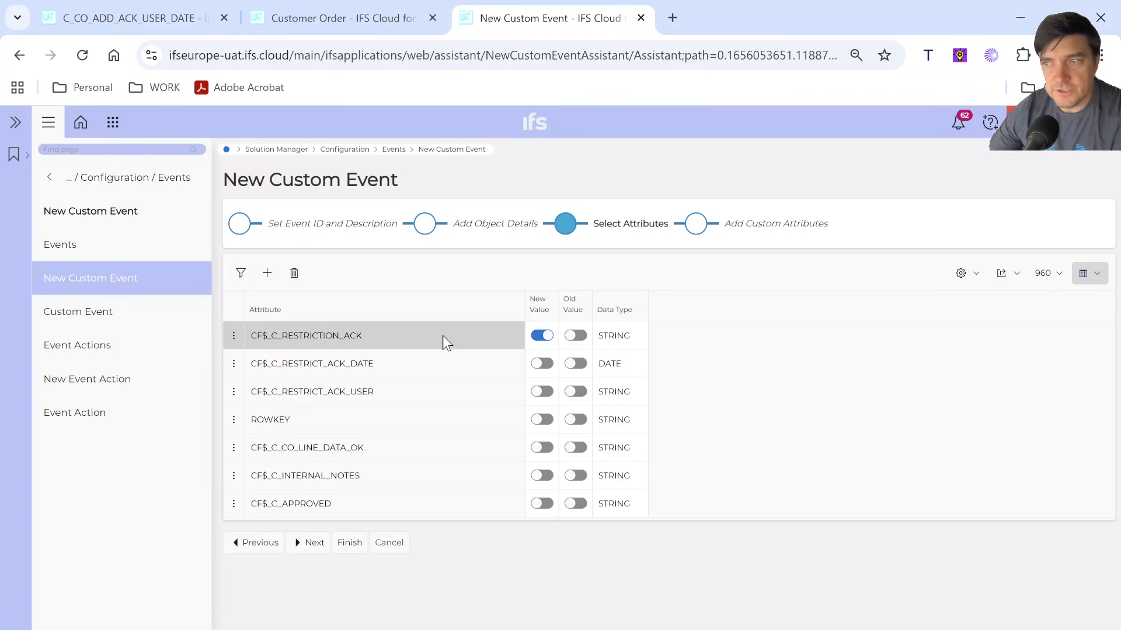
pyautogui.click(544, 421)
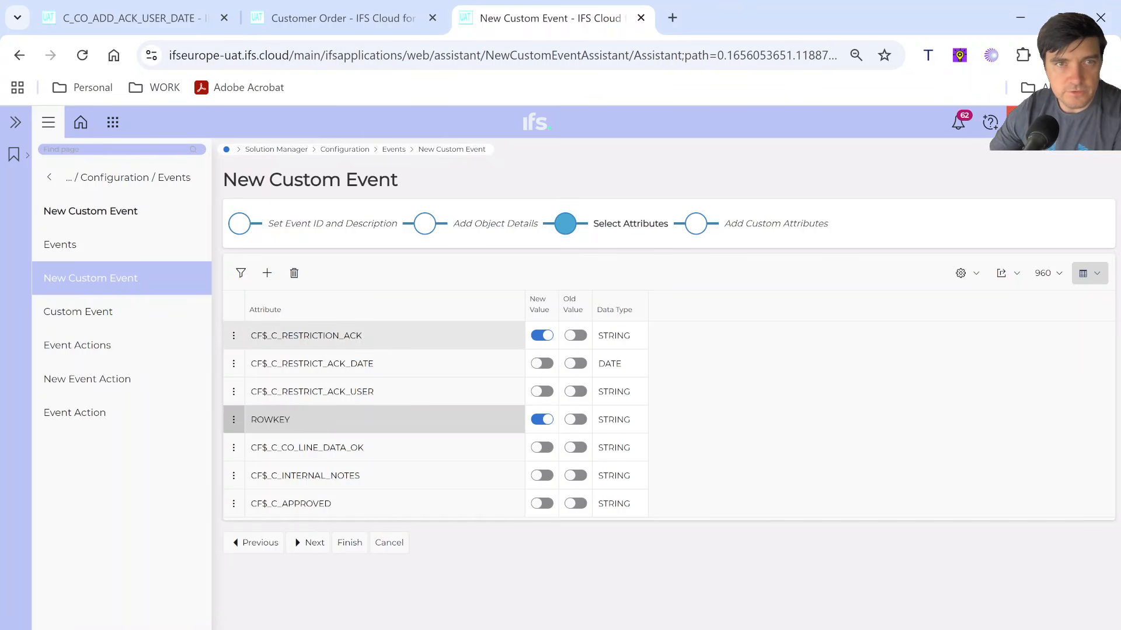
pyautogui.click(369, 364)
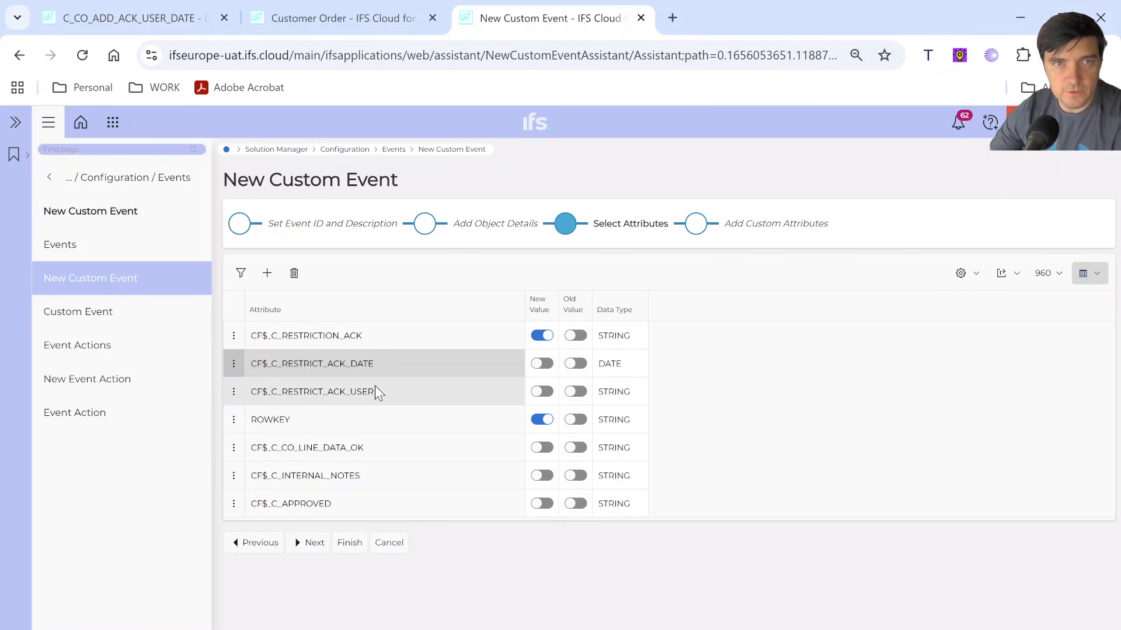
pyautogui.click(374, 385)
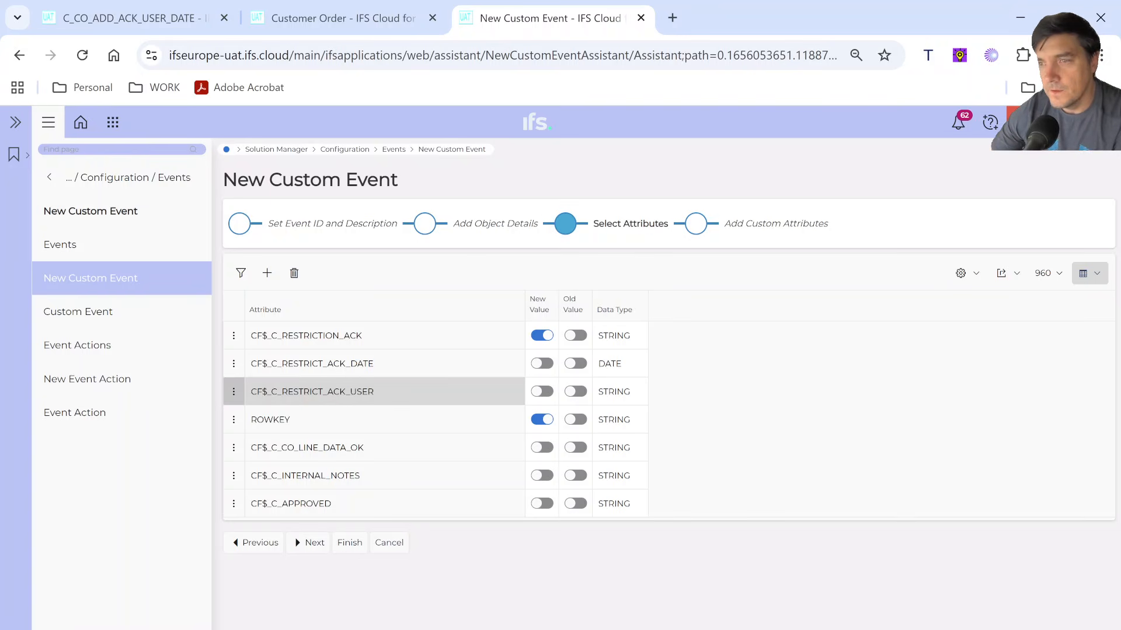
pyautogui.click(314, 544)
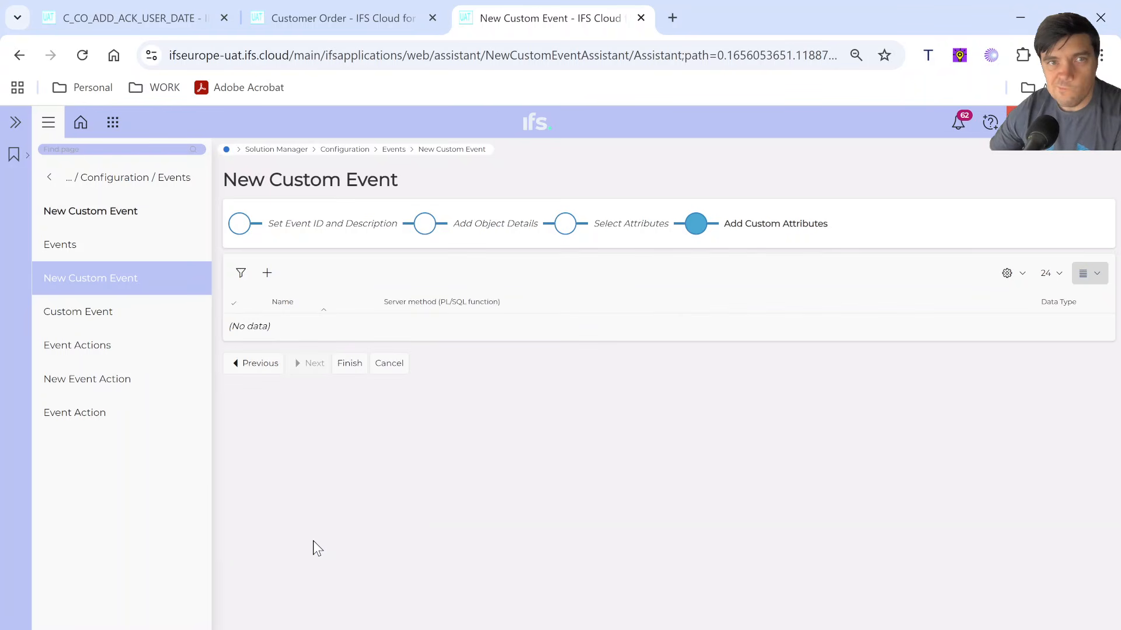
pyautogui.click(353, 364)
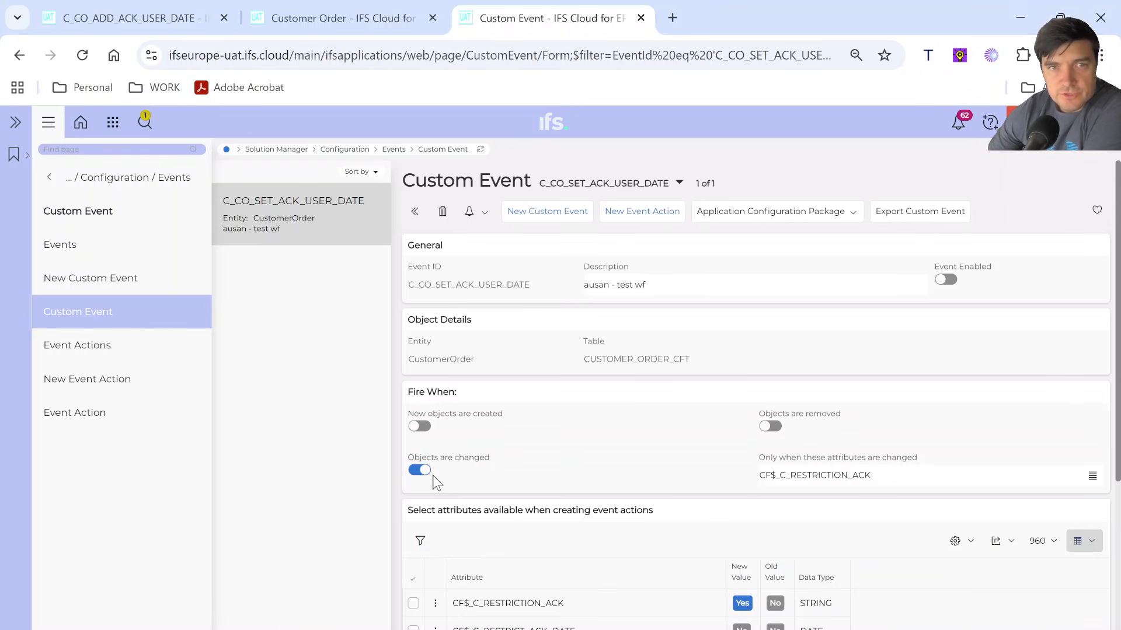
pyautogui.click(817, 476)
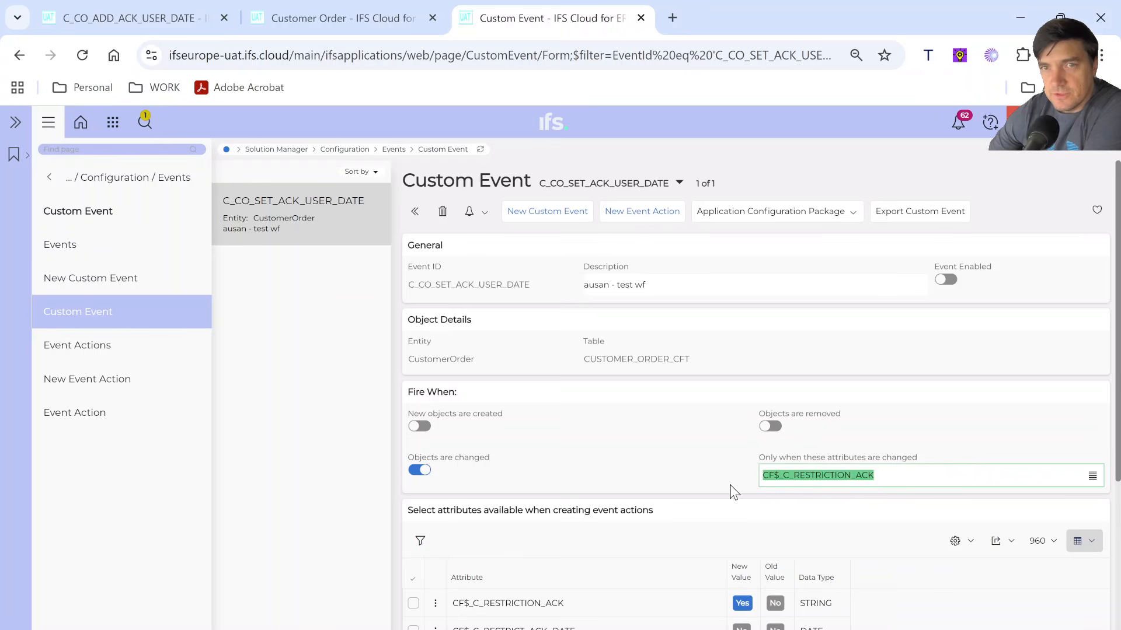
pyautogui.click(680, 463)
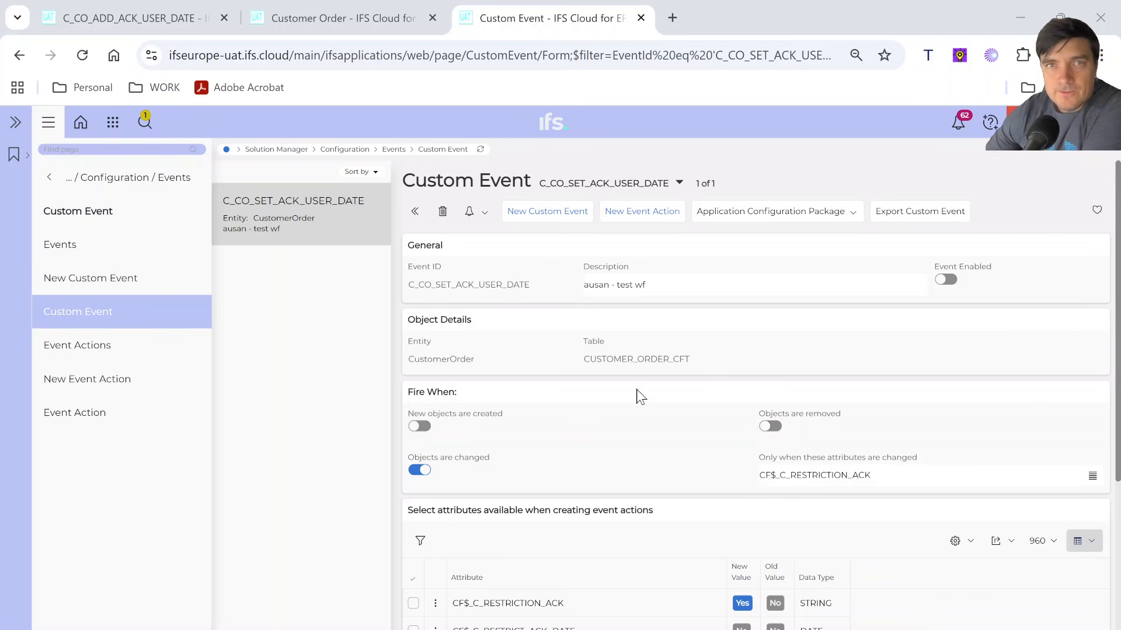
# Start a new event action of type Workflow for C_CO_SET_ACK_USER_DATE with description "test wf" and proceed to its action details
pyautogui.click(636, 215)
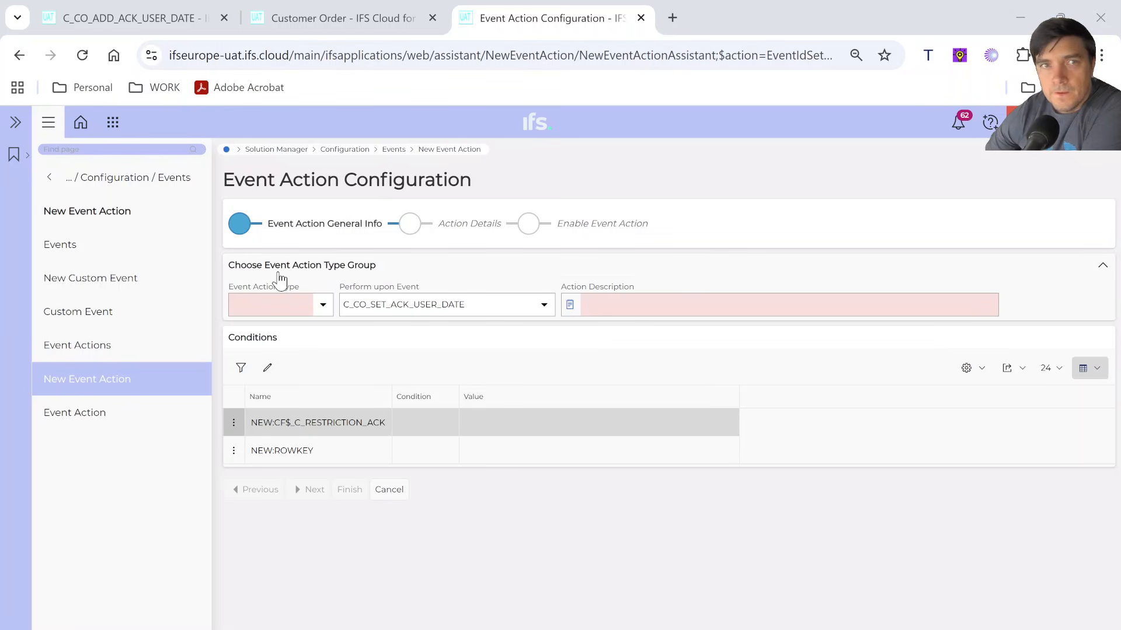
pyautogui.click(319, 306)
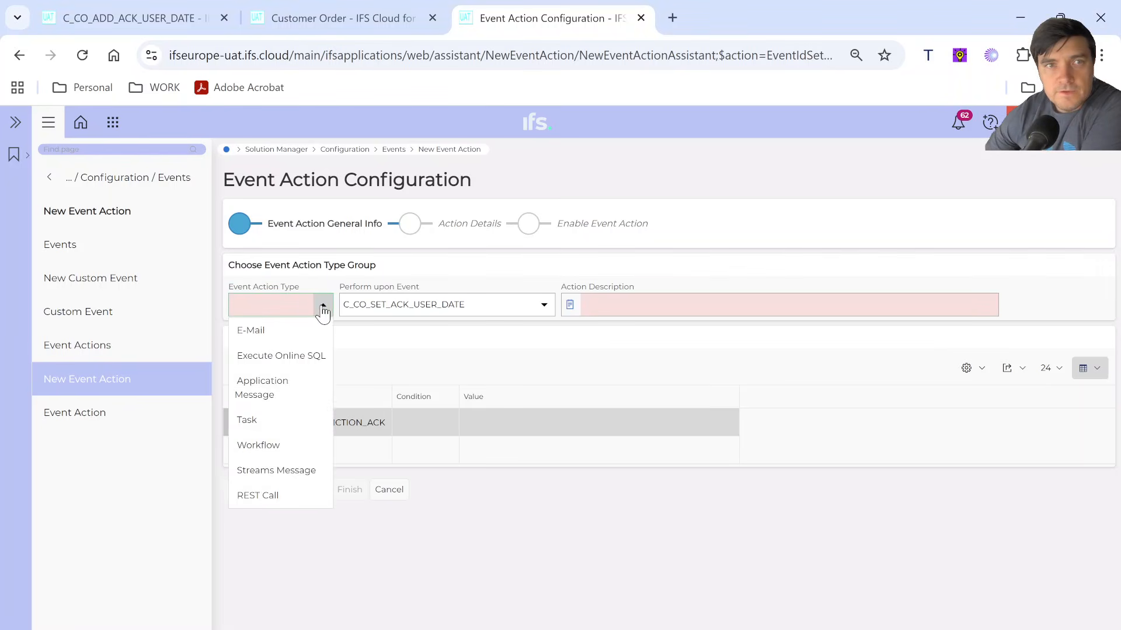
pyautogui.click(272, 446)
pyautogui.click(271, 443)
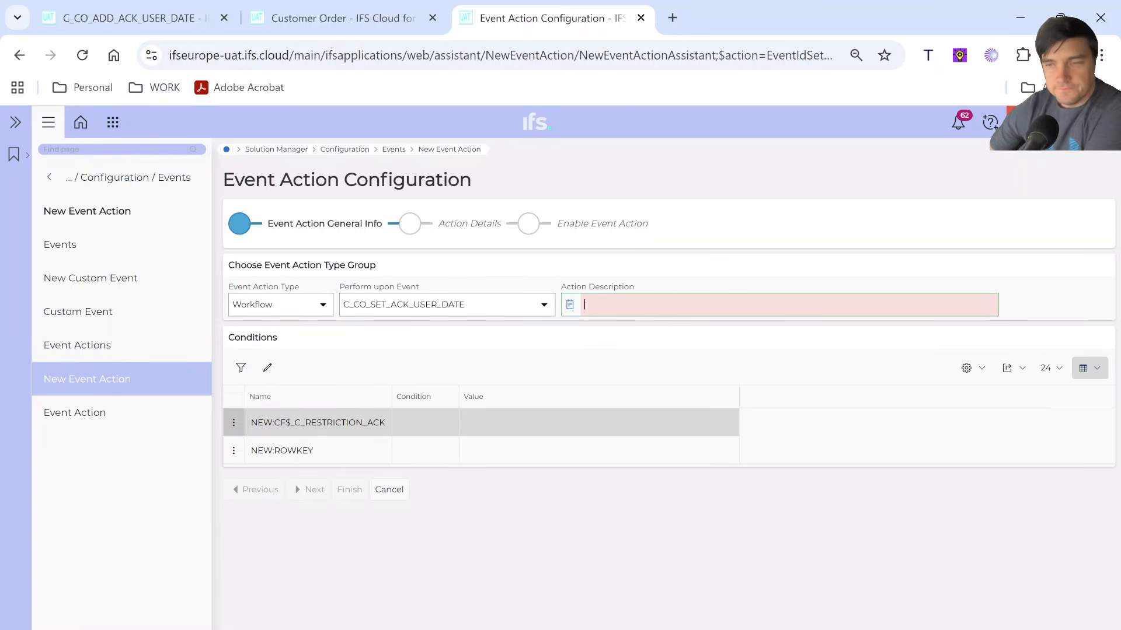
pyautogui.write('test wf')
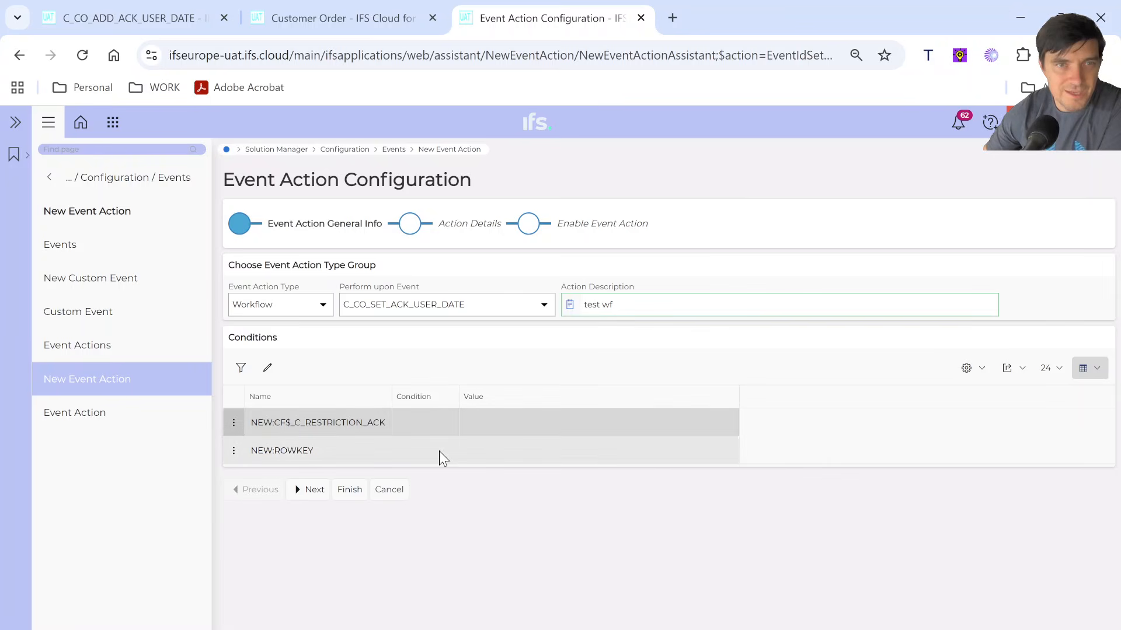
pyautogui.click(313, 495)
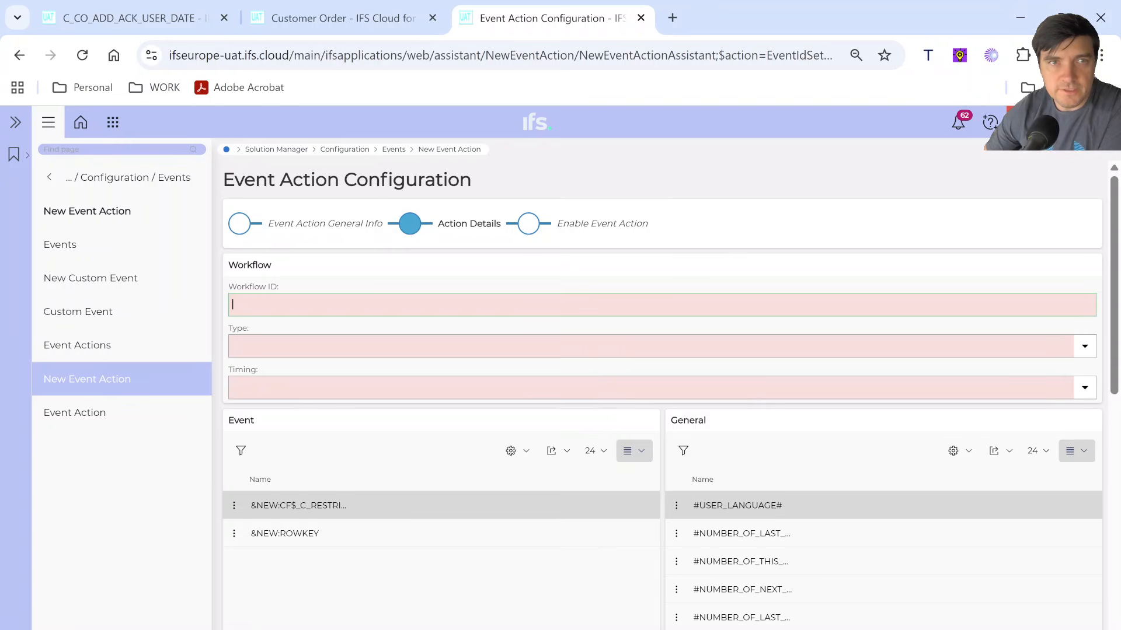
# Copy the process key C_CO_ADD_ACK_USER_DATE from the workflow page and return to the event action configuration
pyautogui.click(132, 16)
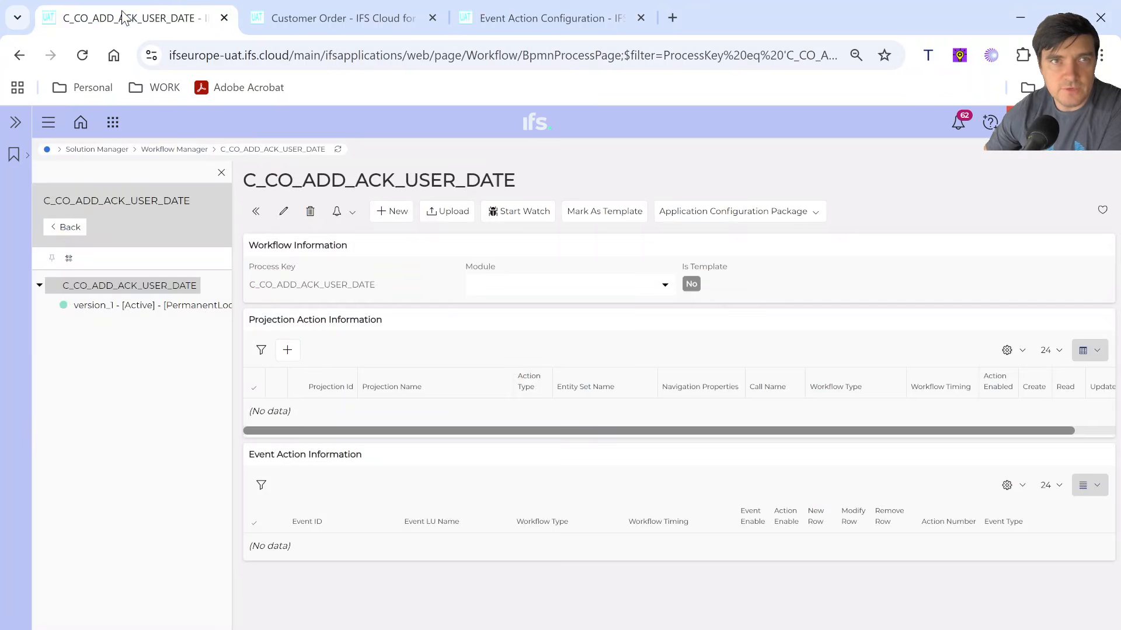
pyautogui.moveTo(383, 288); pyautogui.dragTo(285, 285)
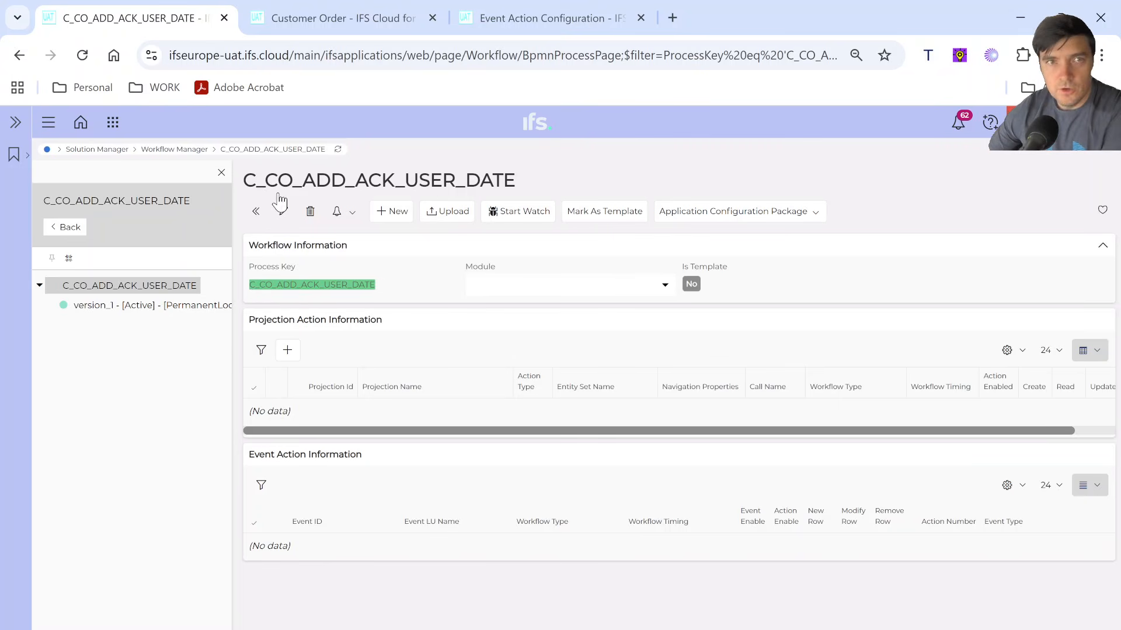
pyautogui.click(510, 16)
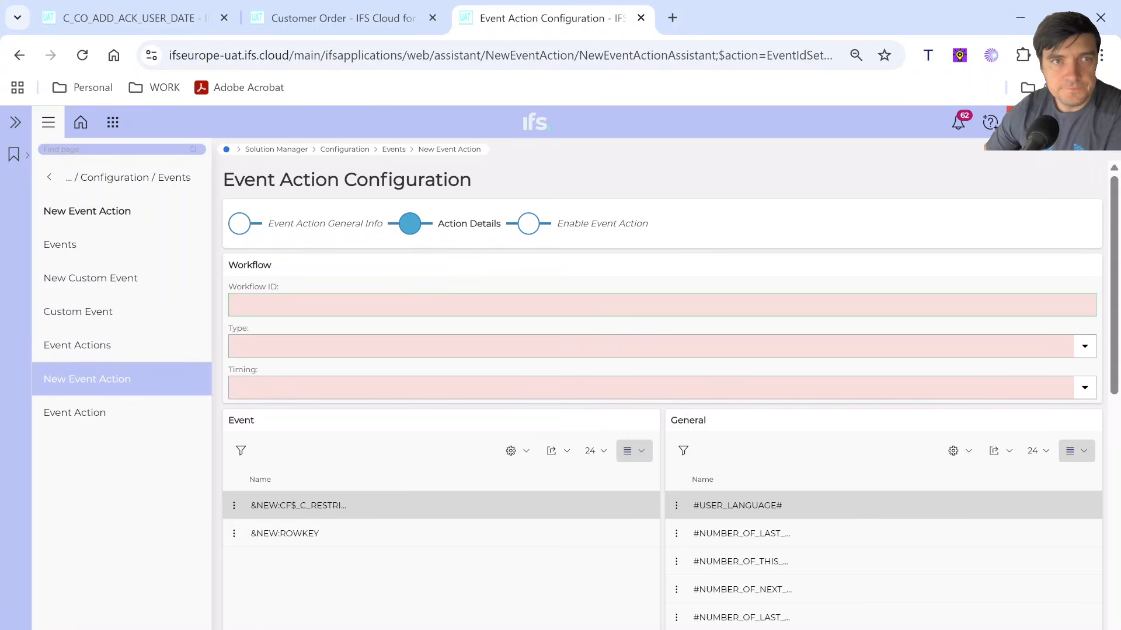
# Set the event action's workflow ID to C_CO_ADD_ACK_USER_DATE, with type Process Enrichment and timing After
pyautogui.write('C_CO_ADD_ACK_USER_DATE')
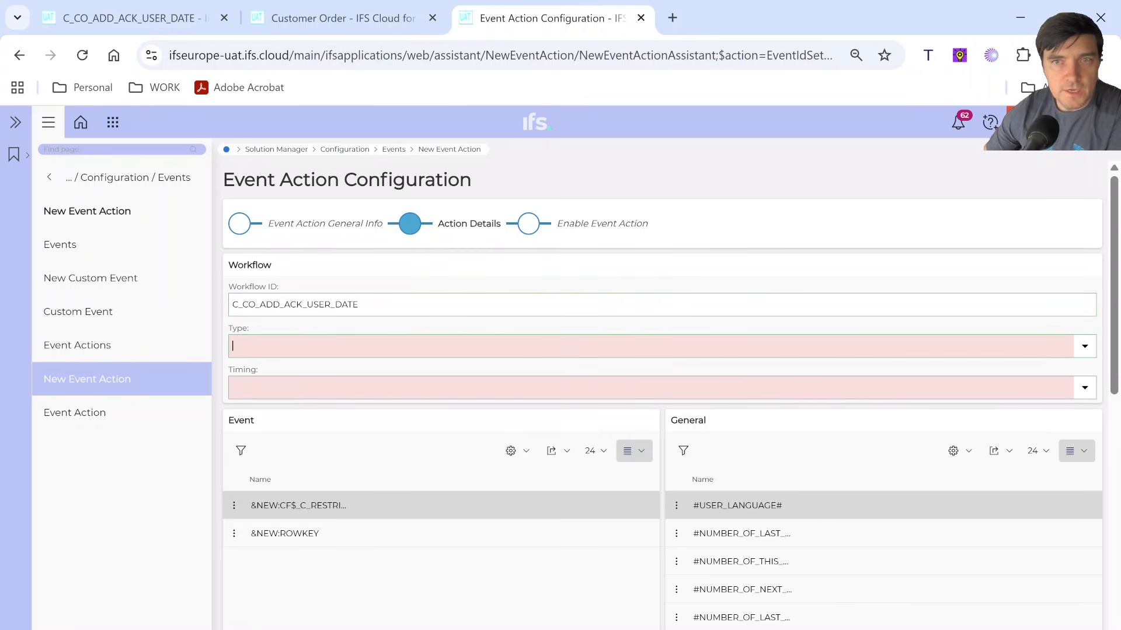
pyautogui.click(1084, 347)
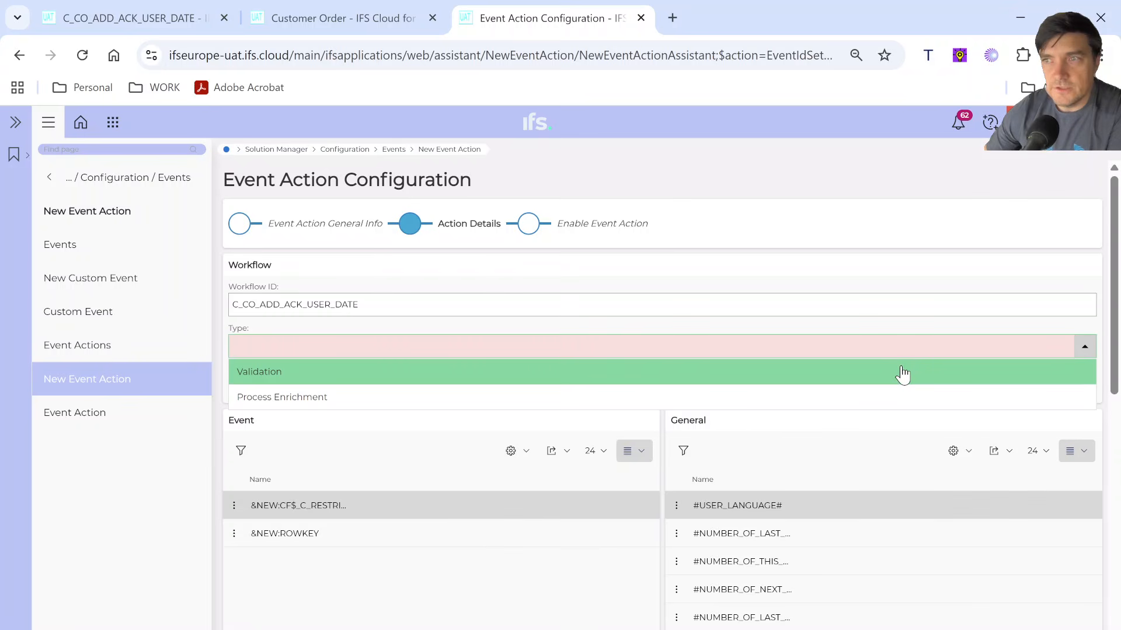
pyautogui.click(279, 399)
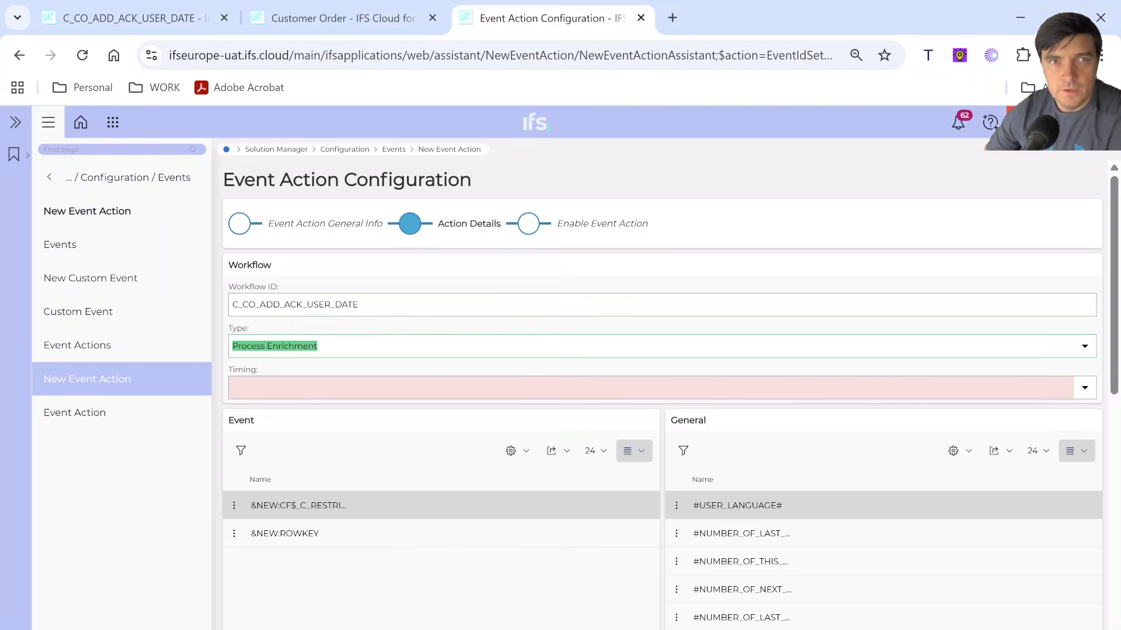
pyautogui.click(1084, 390)
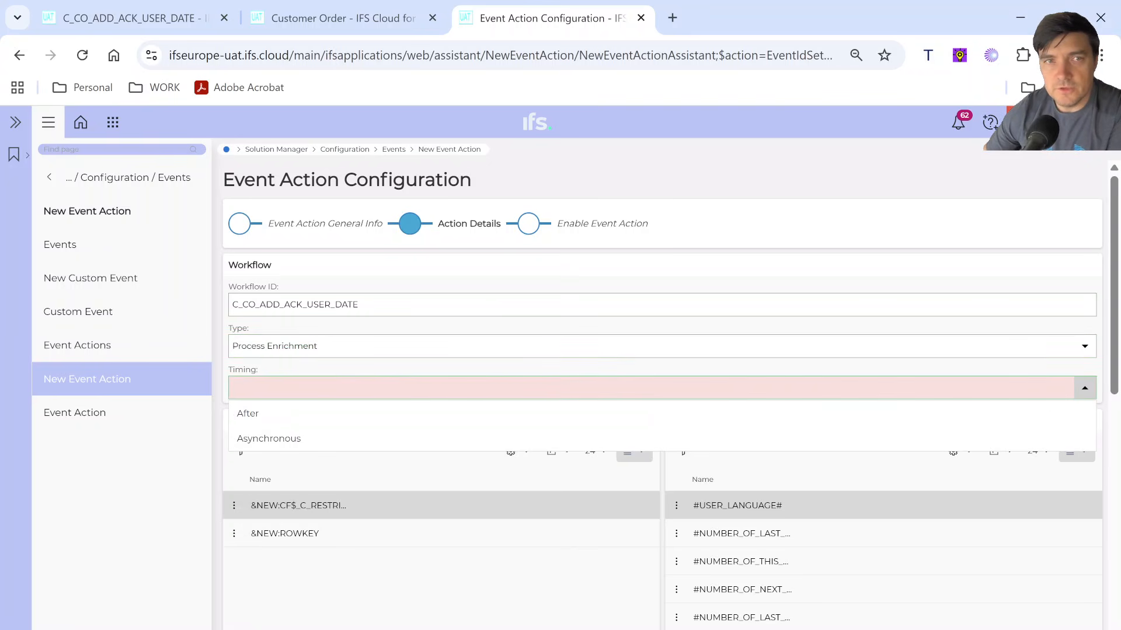
pyautogui.click(261, 415)
pyautogui.click(260, 415)
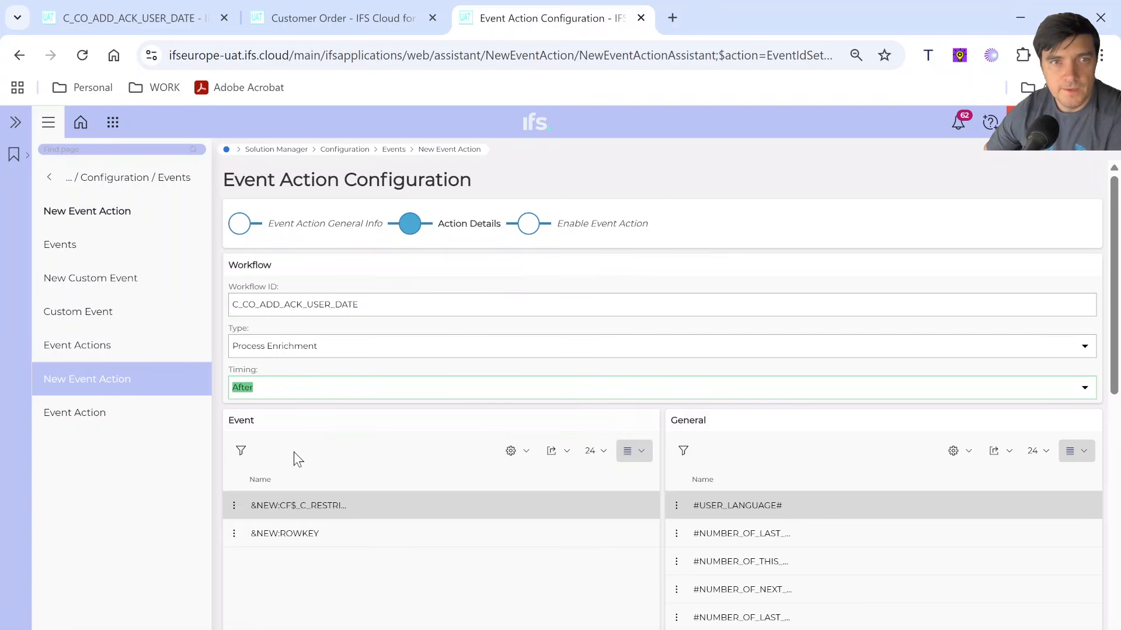
# Proceed to the final stage of the event action configuration, enable the event action and finish it
pyautogui.scroll(-10, 308, 513)
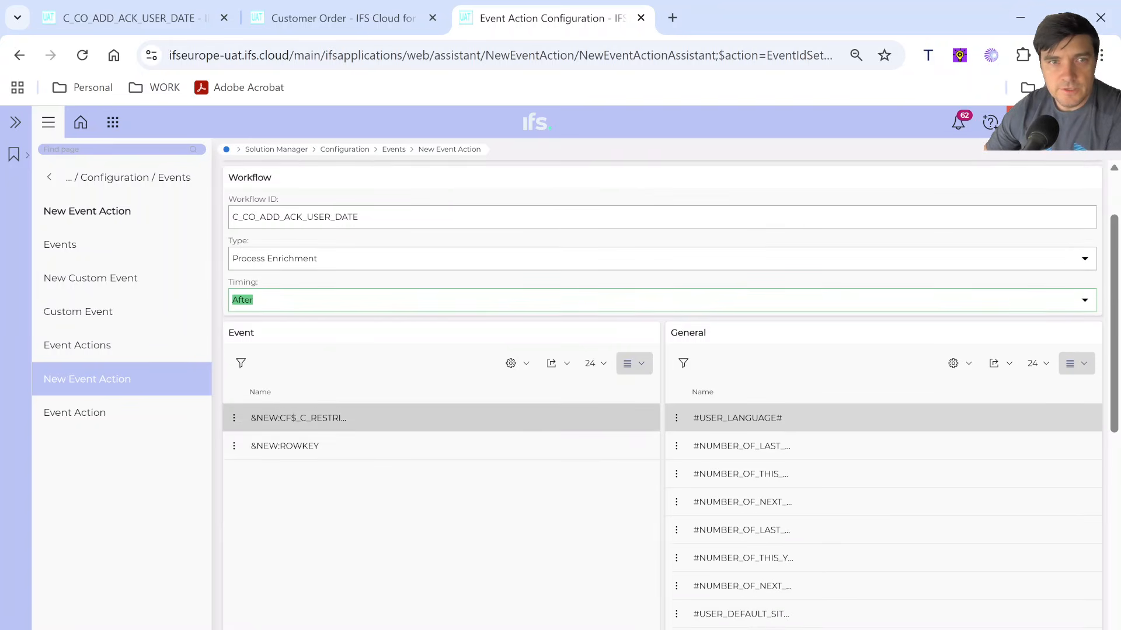
pyautogui.click(312, 629)
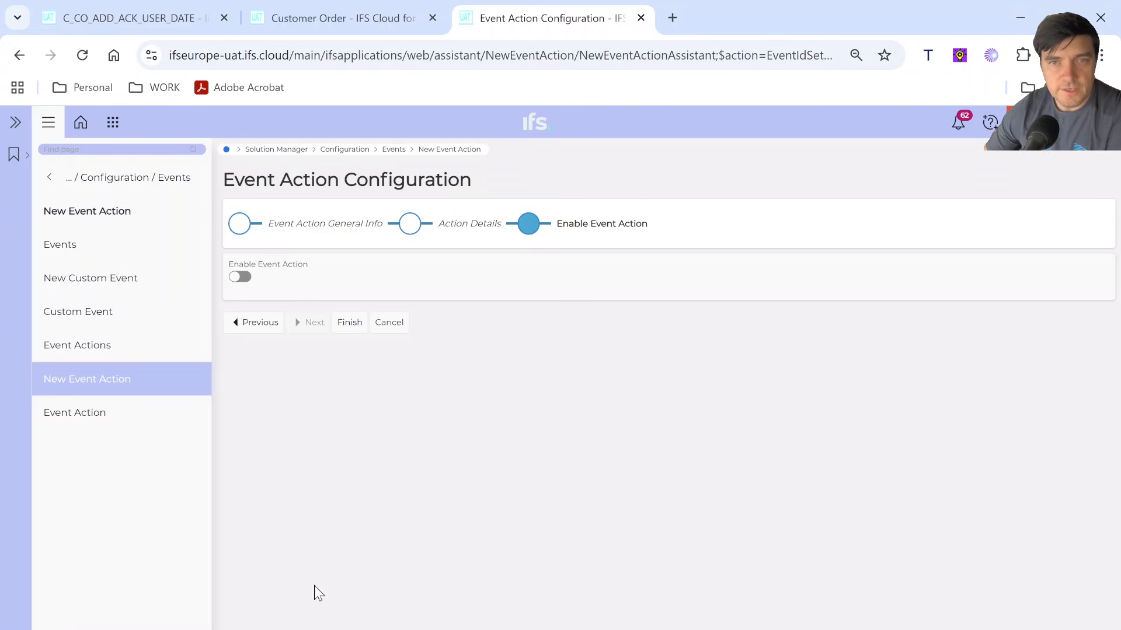
pyautogui.click(250, 283)
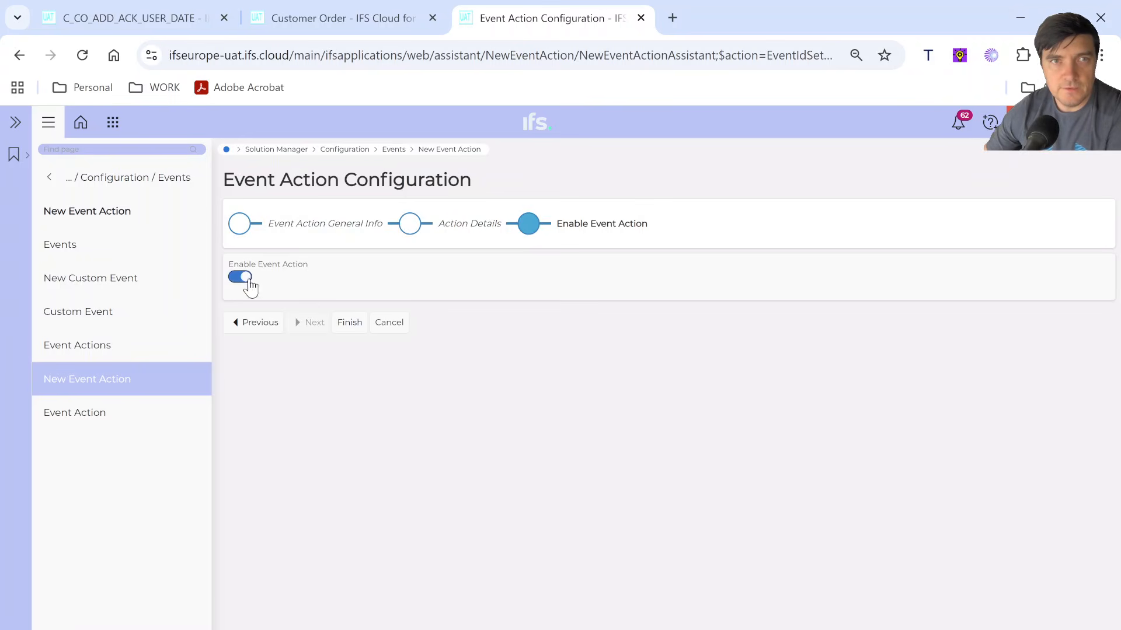
pyautogui.click(350, 322)
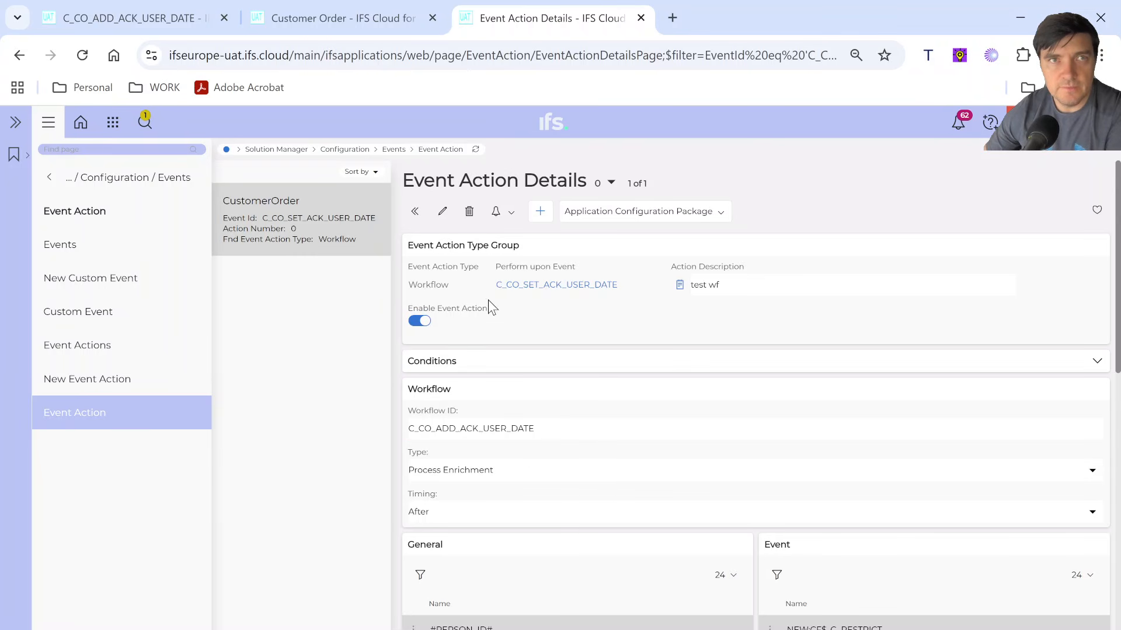
# Refresh the C_CO_ADD_ACK_USER_DATE workflow page, review the details of its linked CustomerOrder event action, and return to the workflow
pyautogui.click(133, 19)
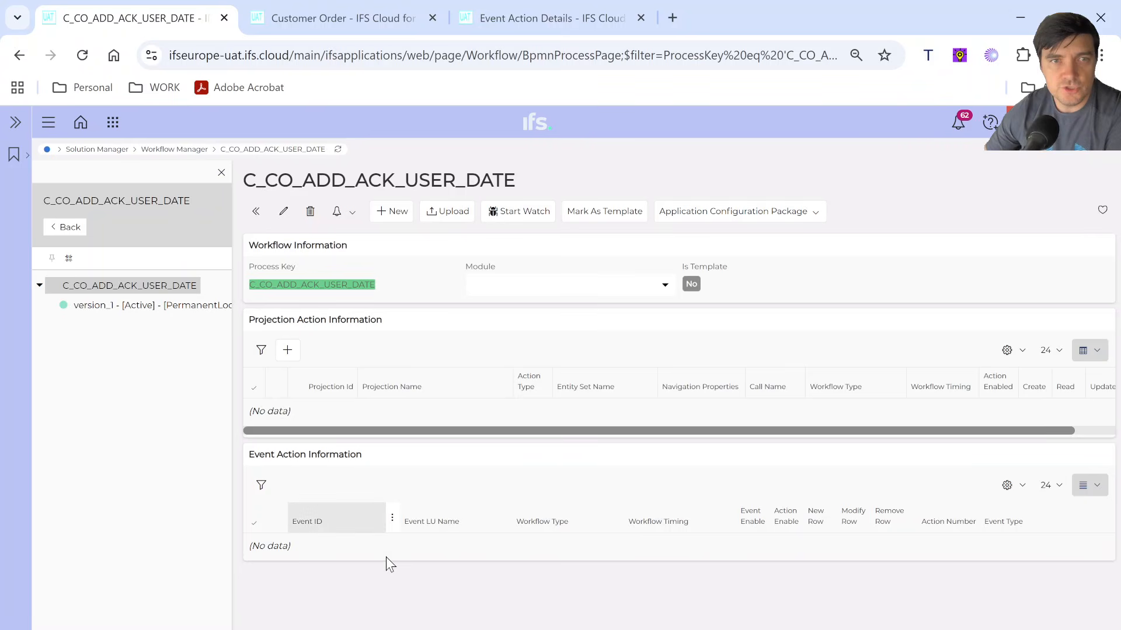
pyautogui.click(338, 150)
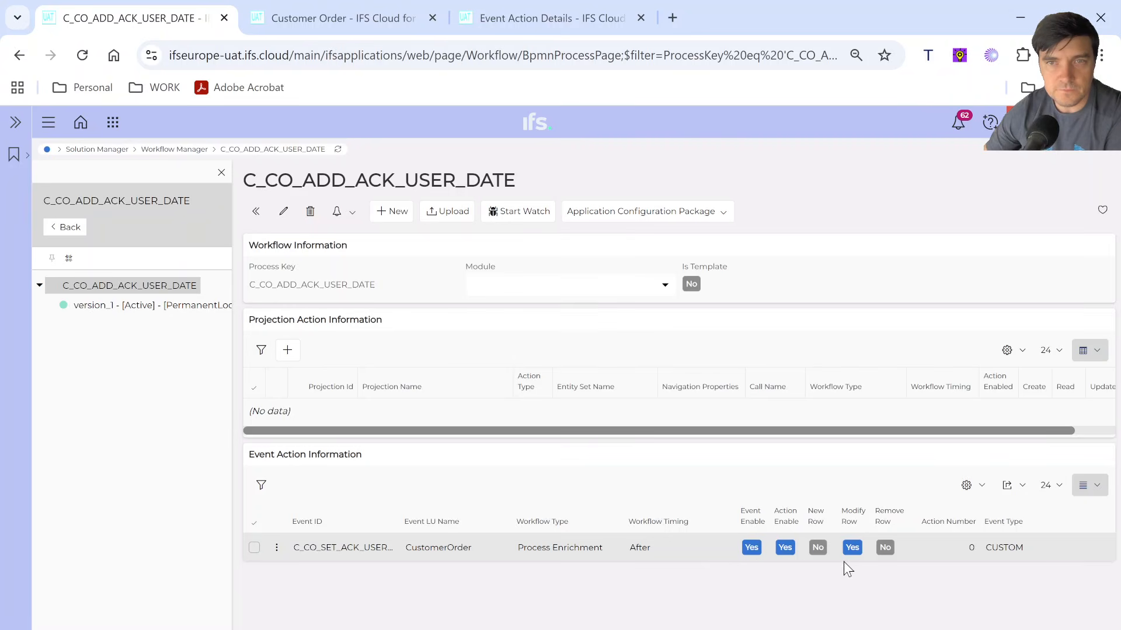
pyautogui.click(951, 549)
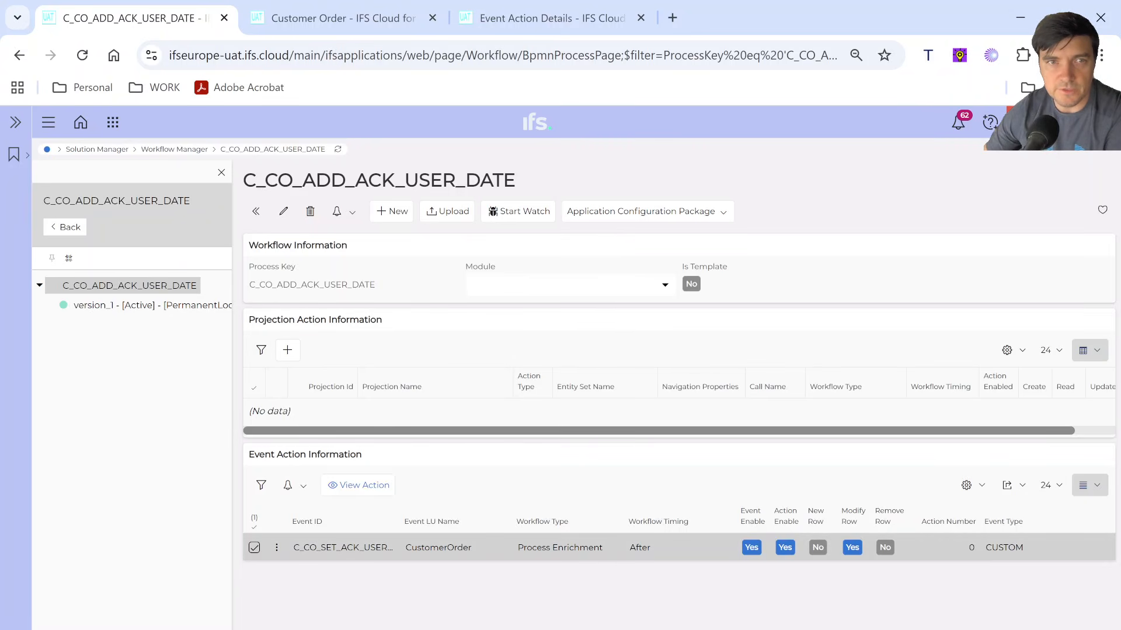
pyautogui.click(358, 487)
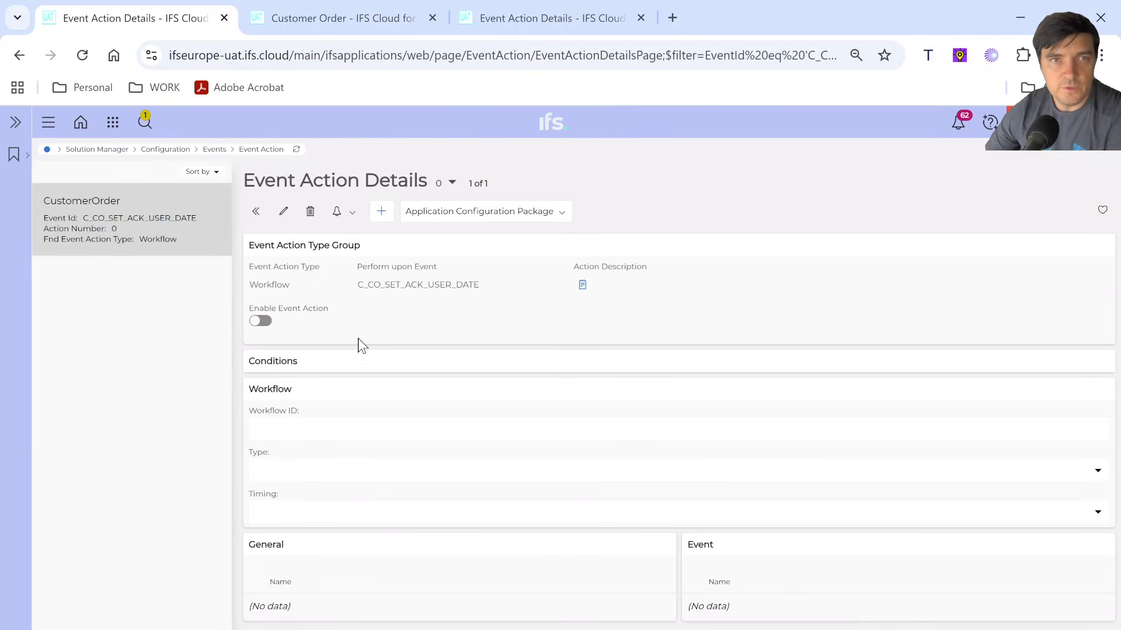
pyautogui.scroll(-1, 370, 400)
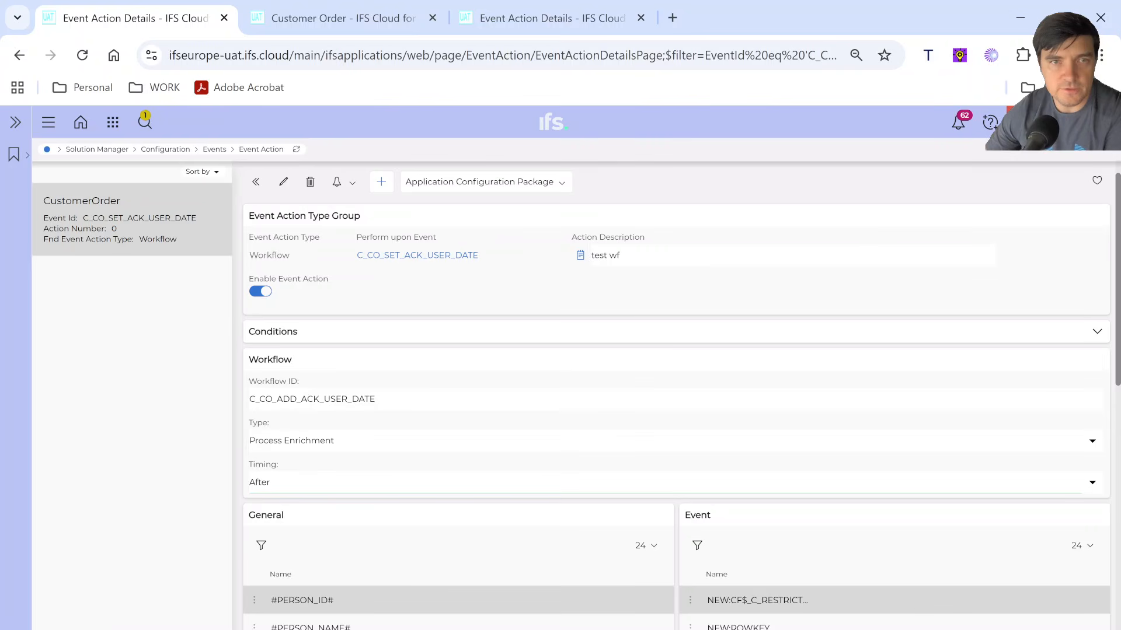
pyautogui.click(21, 56)
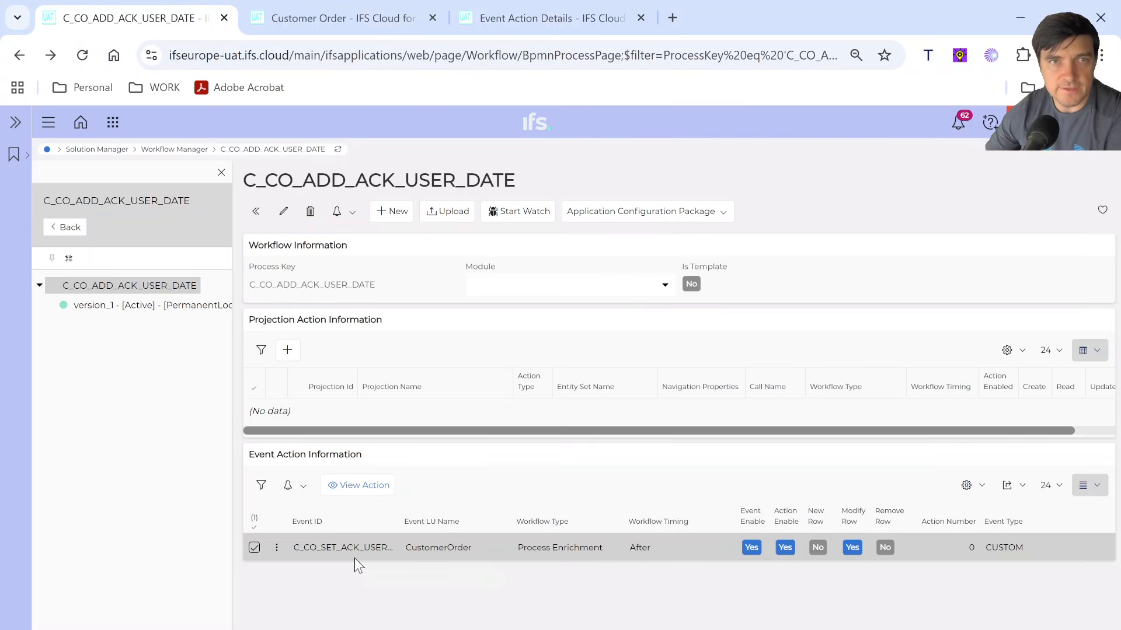
# Create and save a new customer order for DECATHLON Deutschland SE & Co. KG at site DE011
pyautogui.click(297, 22)
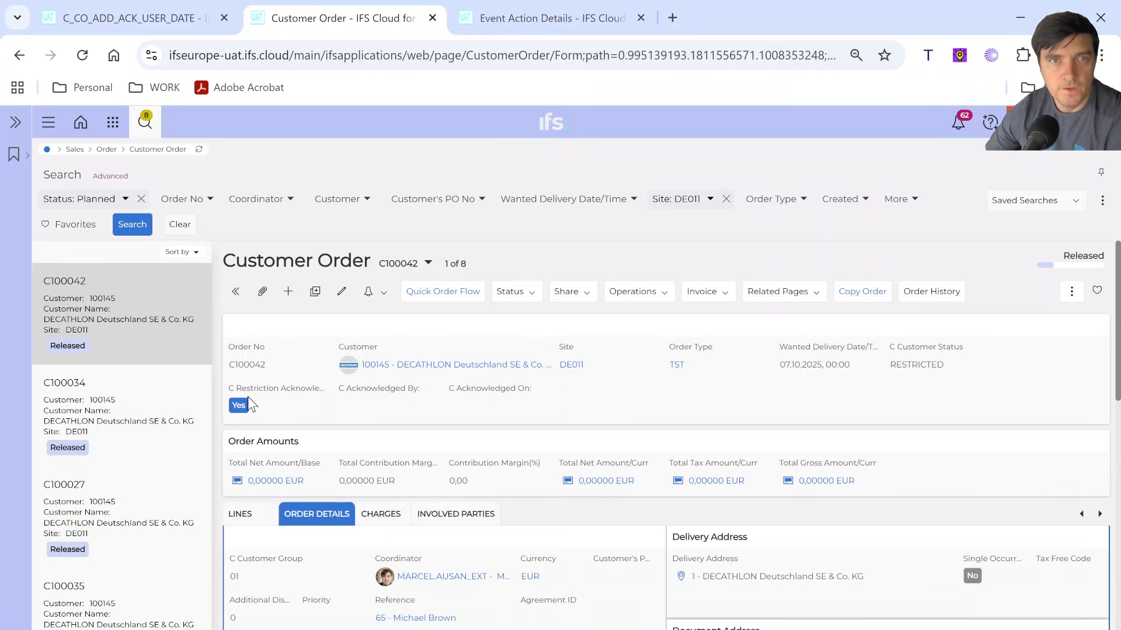
pyautogui.click(286, 295)
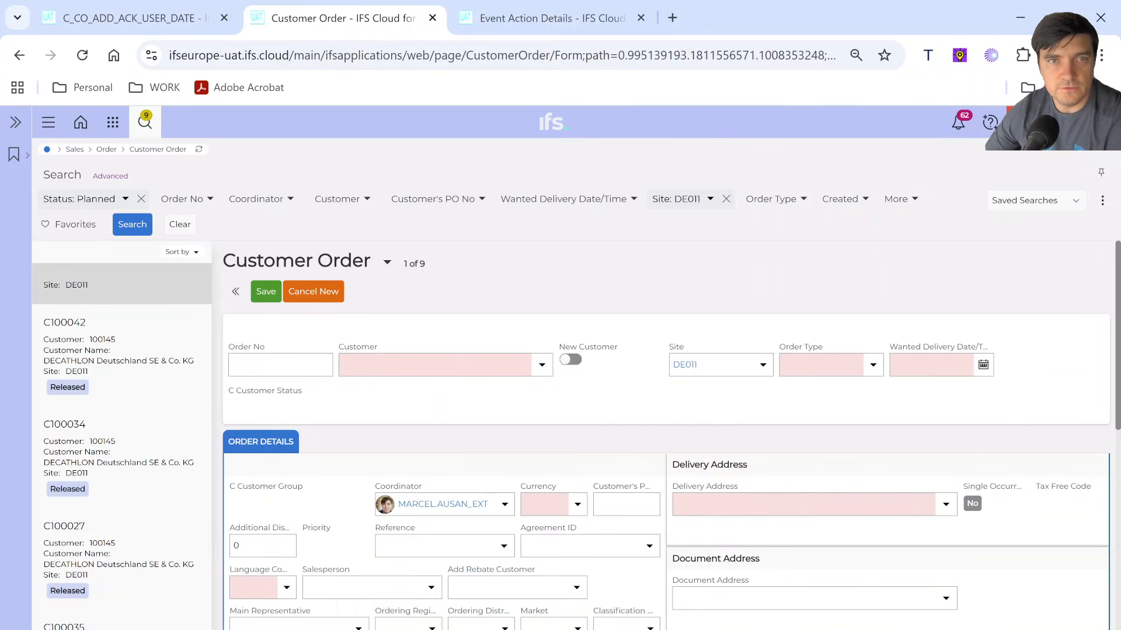
pyautogui.click(534, 369)
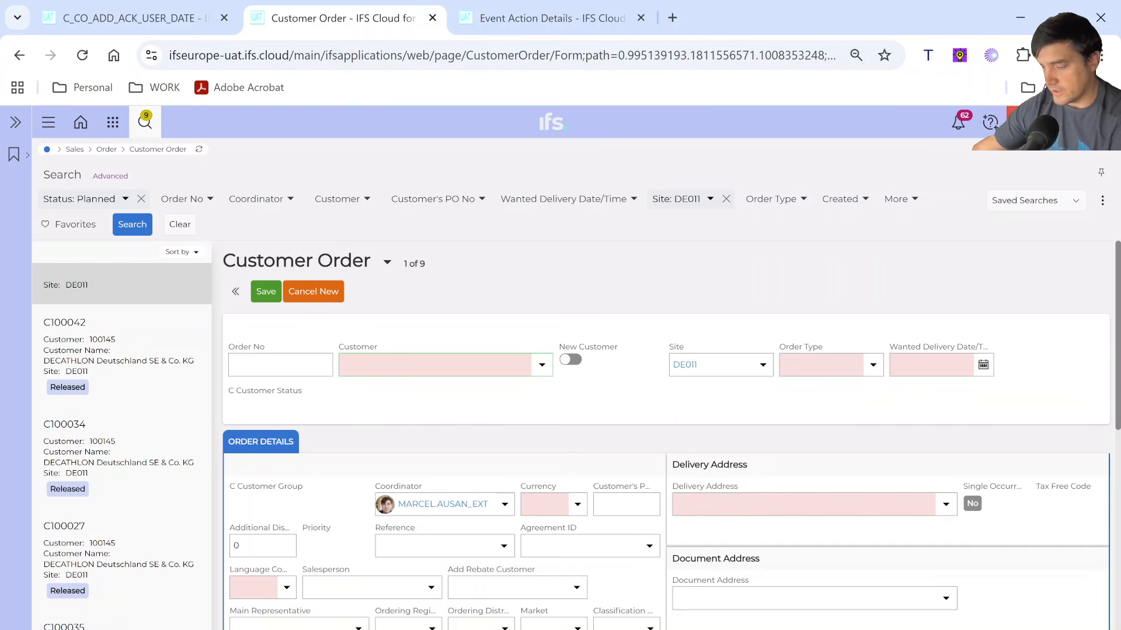
pyautogui.write('dec')
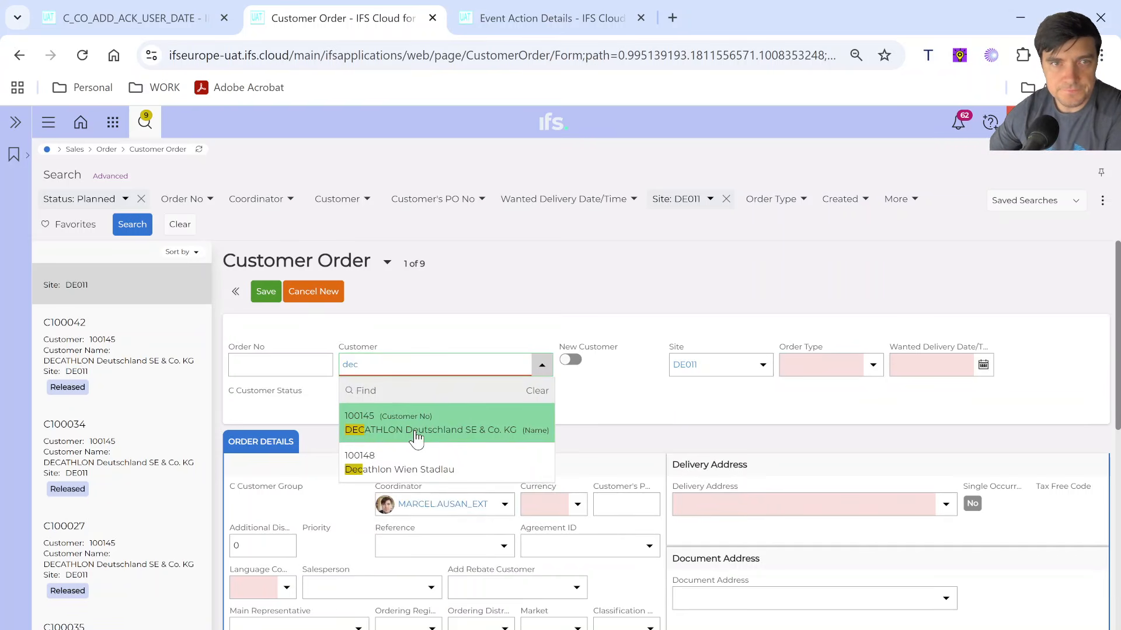
pyautogui.click(416, 434)
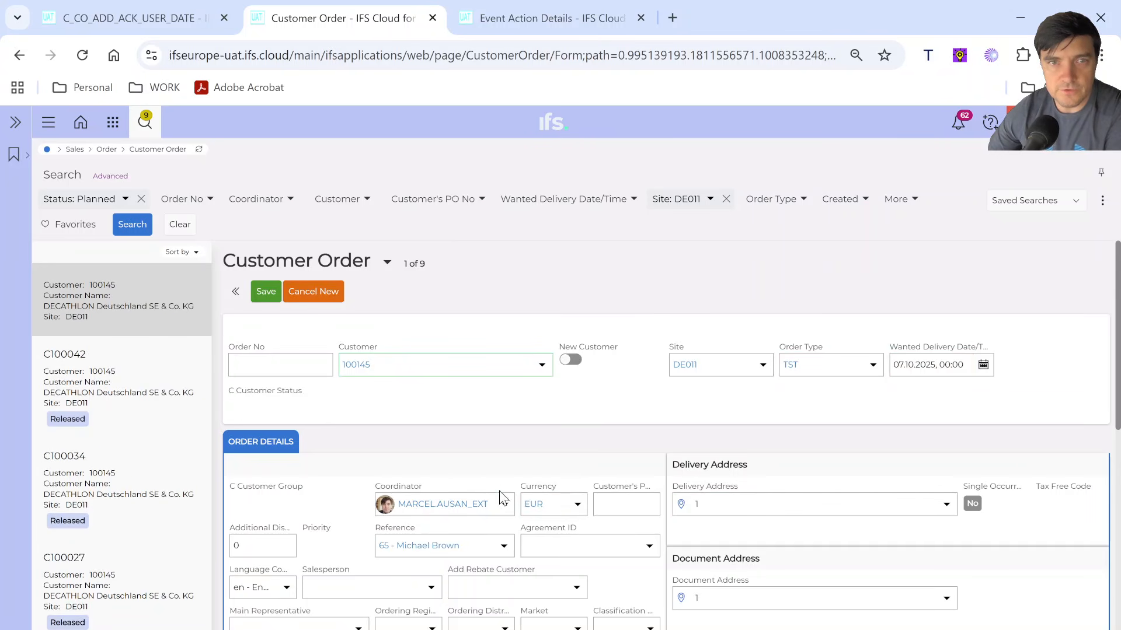
pyautogui.click(266, 292)
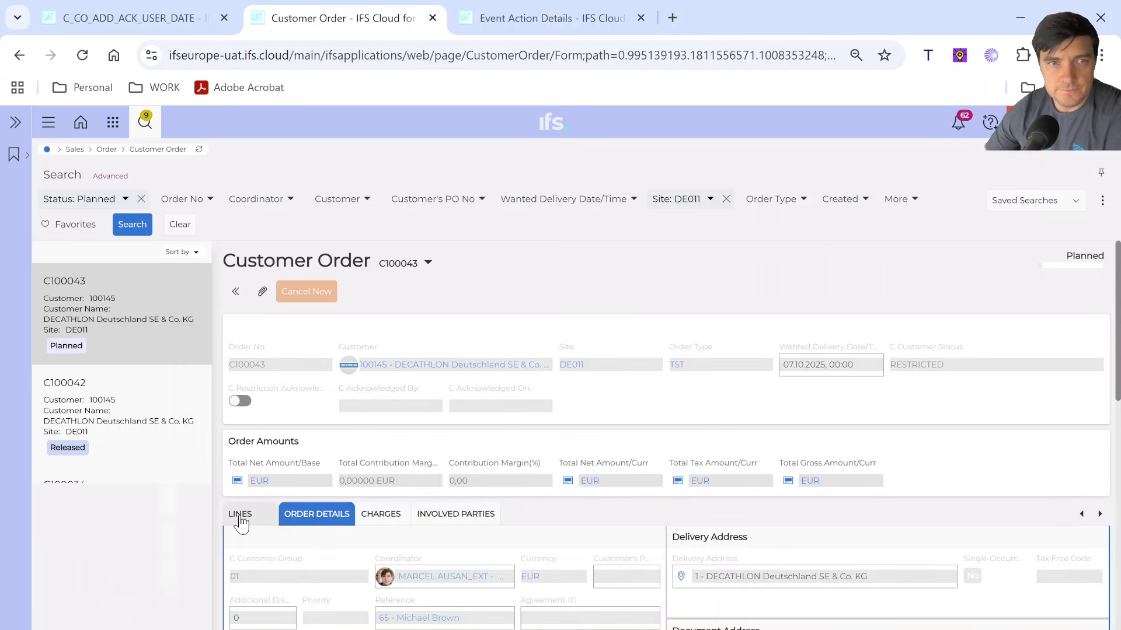
# Add and save an order line for sales part CUBE-REACTION-PRO with quantity 1, and dismiss the resulting notification
pyautogui.click(242, 522)
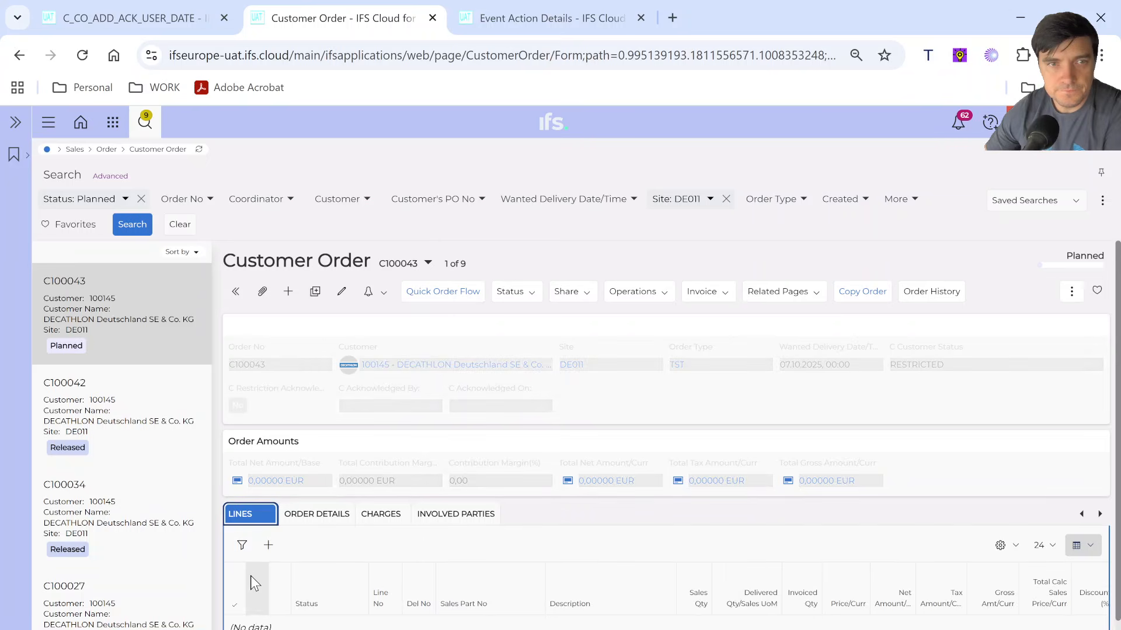
pyautogui.click(292, 575)
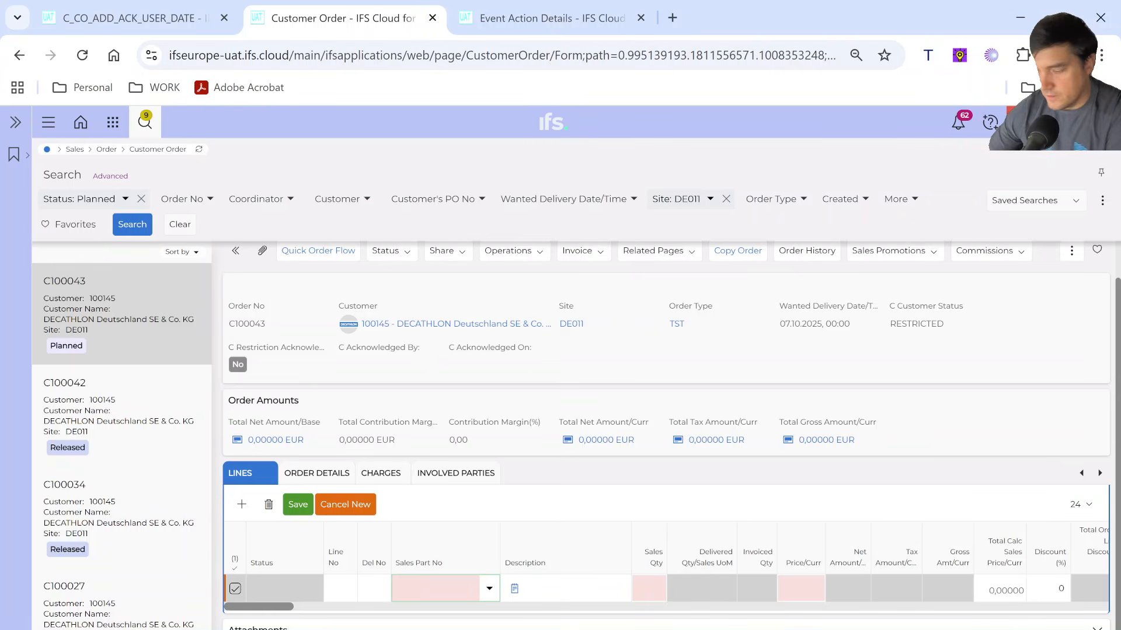
pyautogui.hotkey('alt', 'Down')
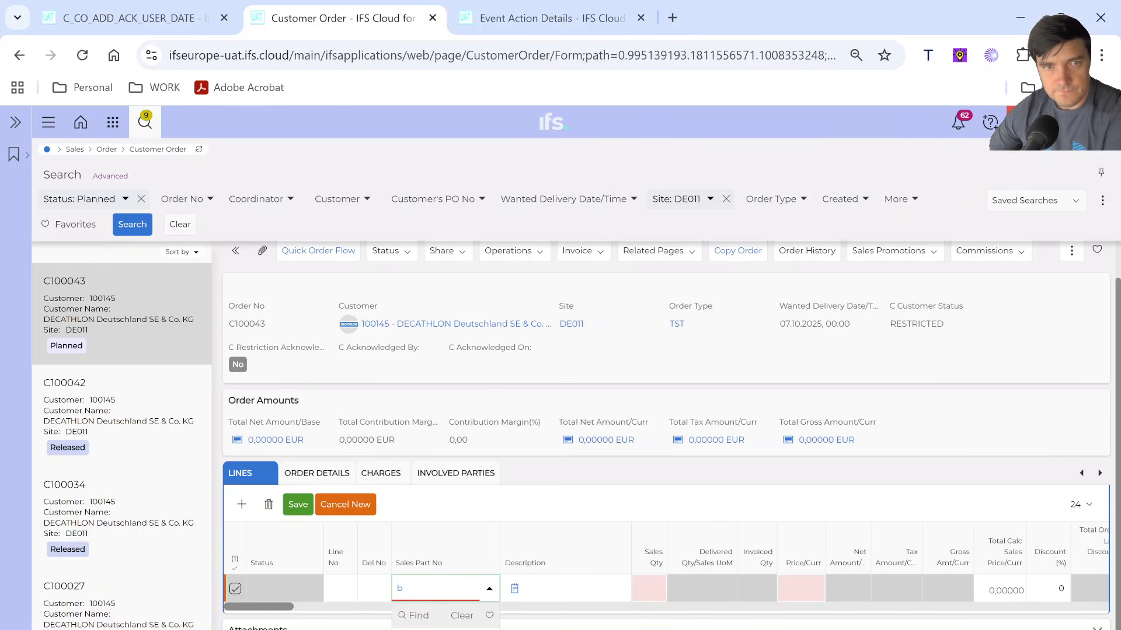
pyautogui.write('d')
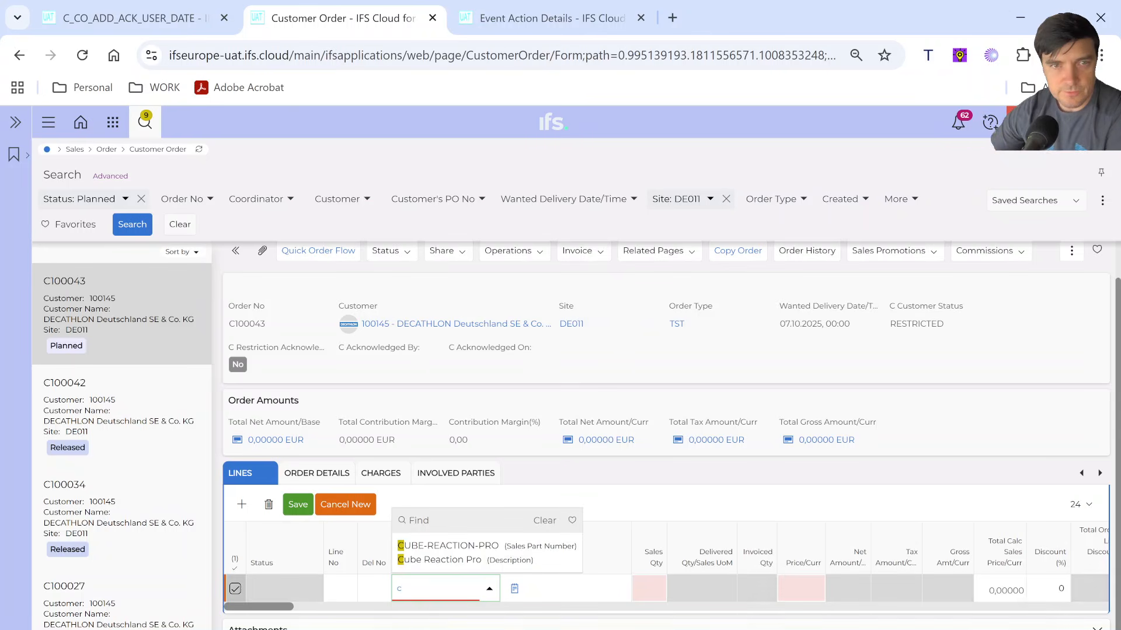
pyautogui.press('Return')
pyautogui.press('Tab')
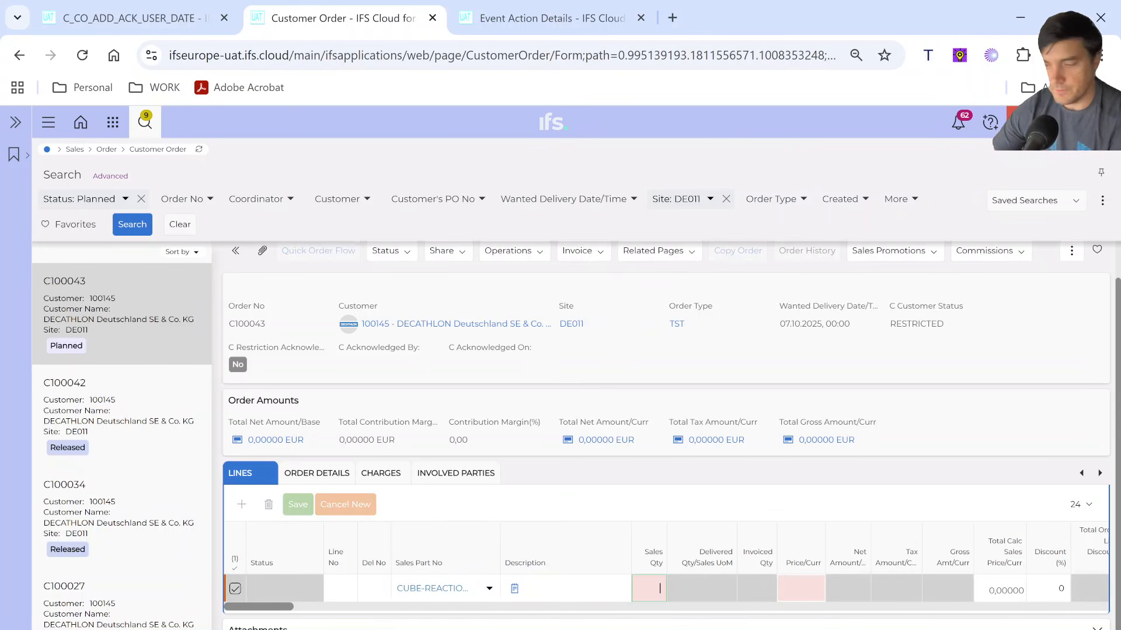
pyautogui.write('1')
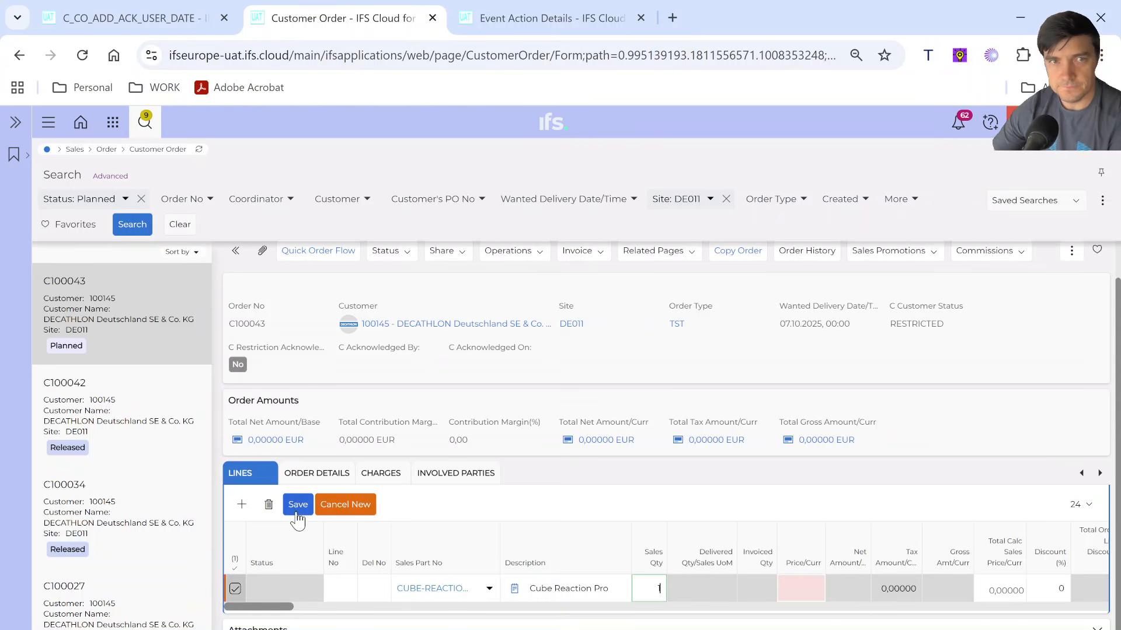
pyautogui.click(298, 504)
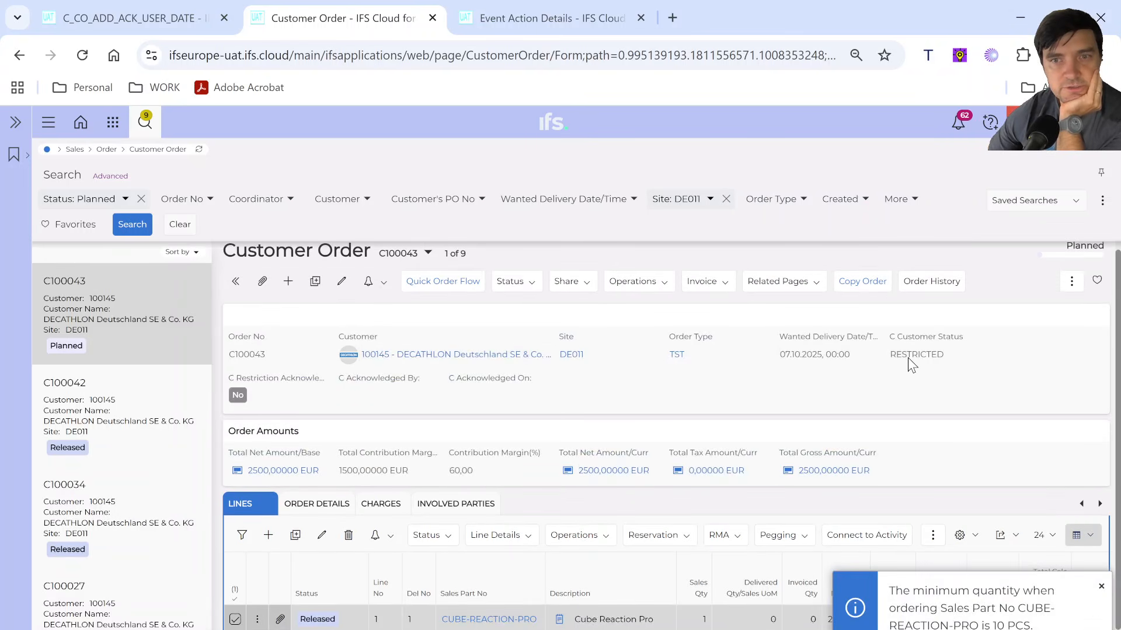
pyautogui.click(1102, 590)
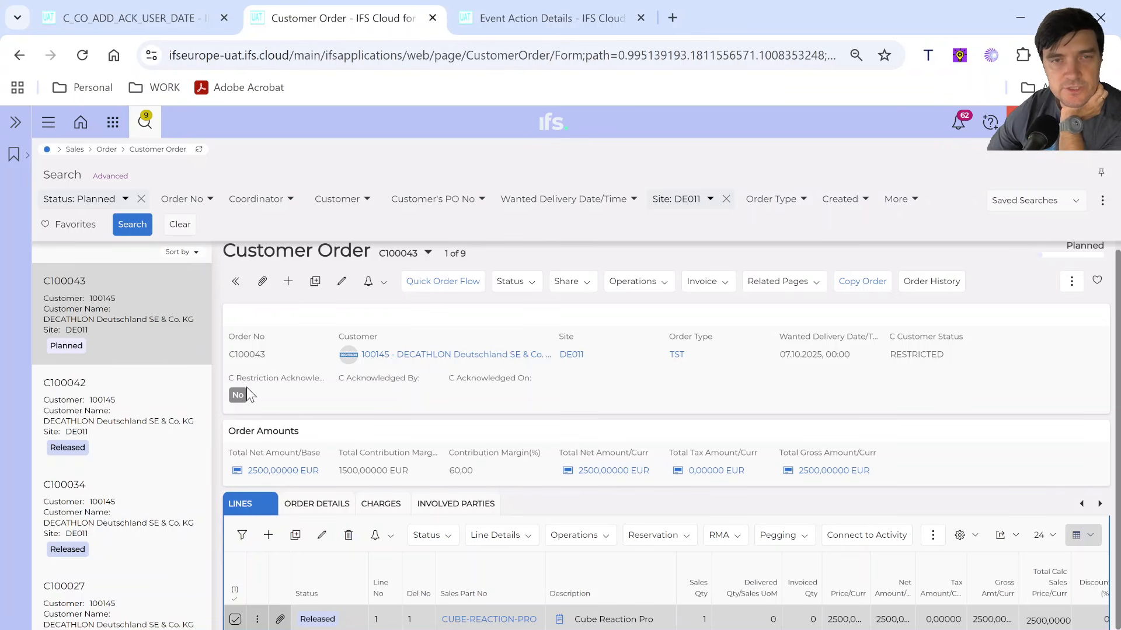
# Try to release the new customer order without acknowledging the restriction
pyautogui.scroll(1, 246, 387)
pyautogui.click(532, 298)
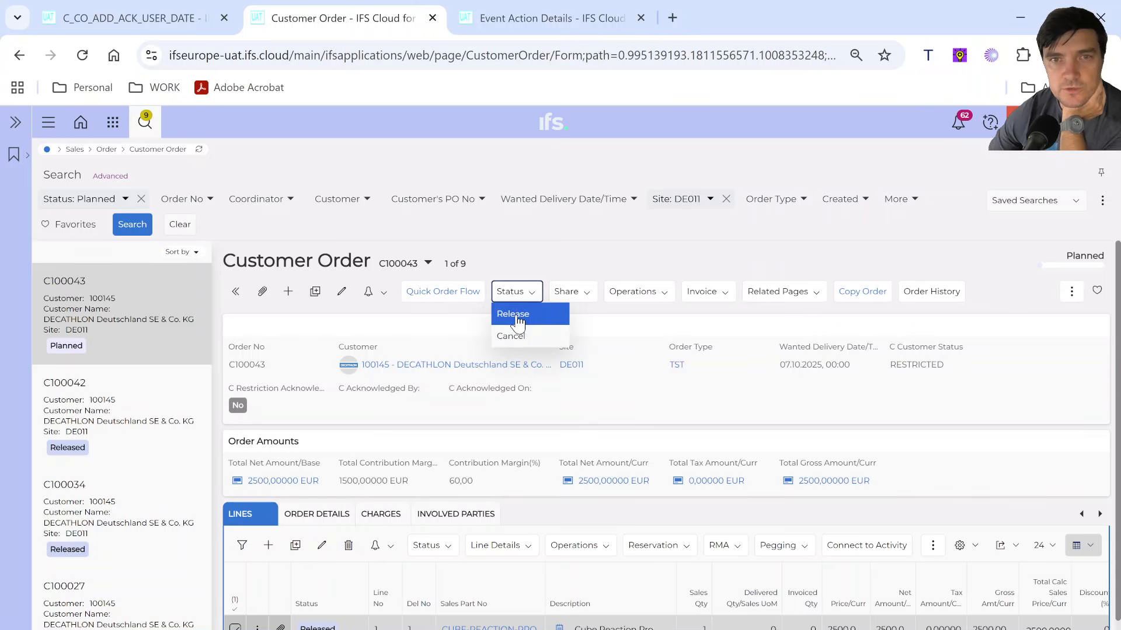
pyautogui.click(518, 319)
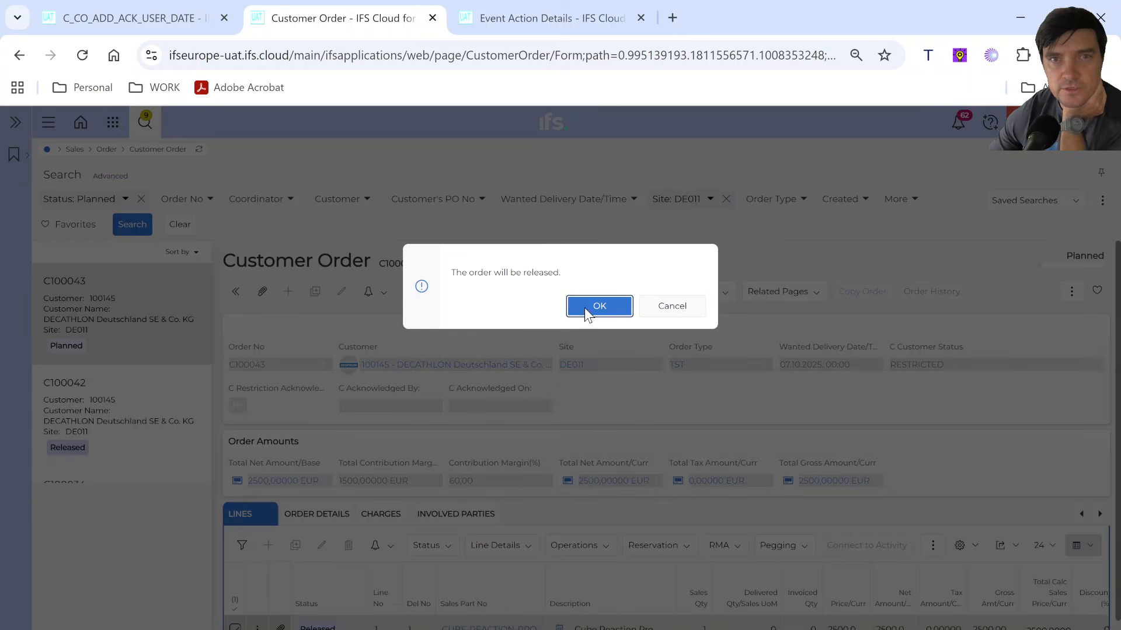
pyautogui.click(596, 306)
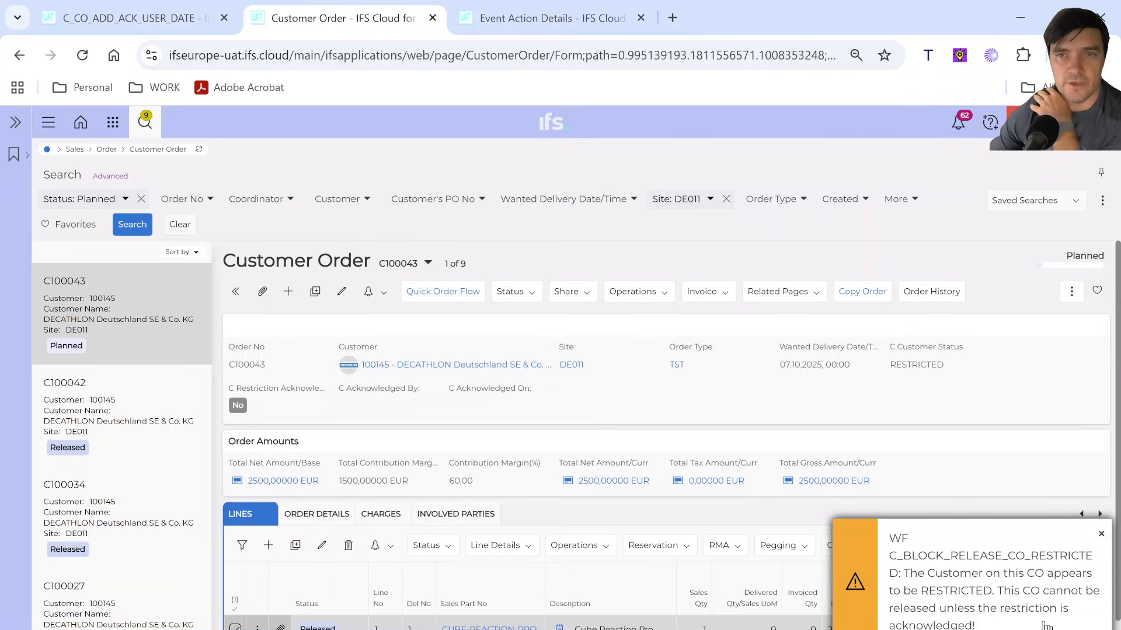
pyautogui.moveTo(1076, 263)
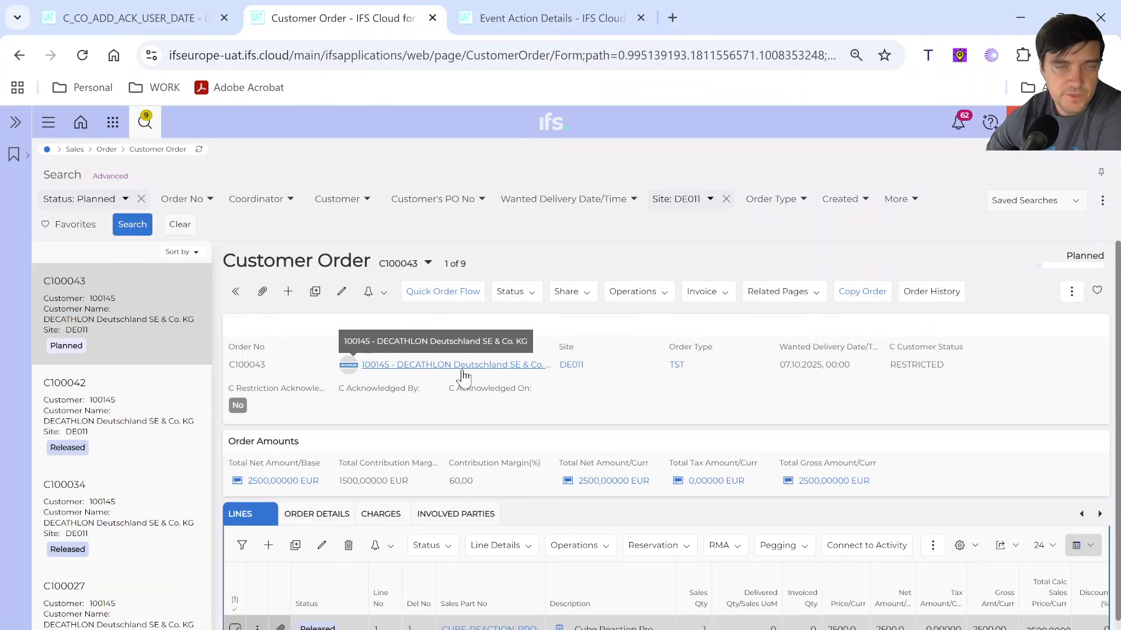
# Turn on the restriction acknowledgement on the new customer order and save it
pyautogui.click(337, 295)
pyautogui.click(241, 402)
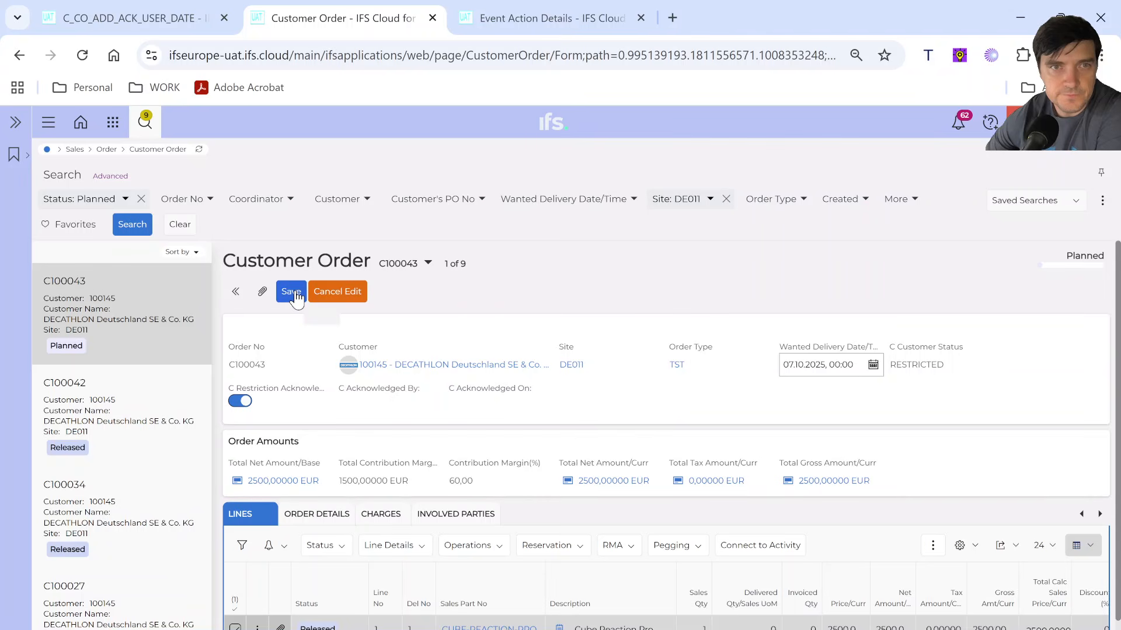
pyautogui.click(292, 292)
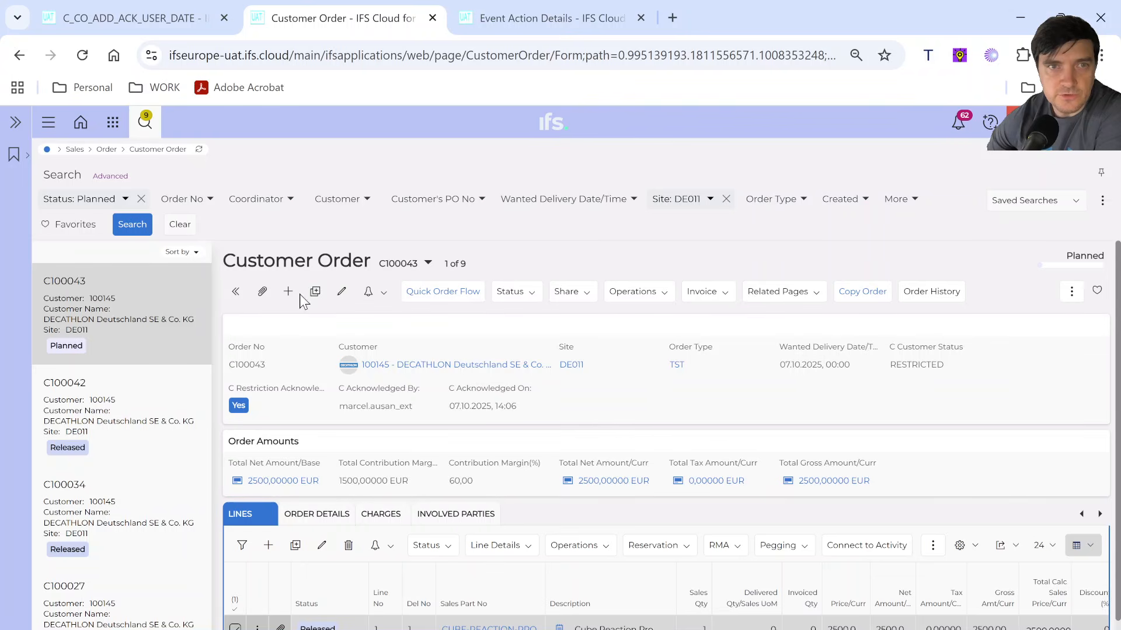
# Create and save a new customer order for customer test WF at site DE011 with order type NO
pyautogui.hotkey('alt', 'n')
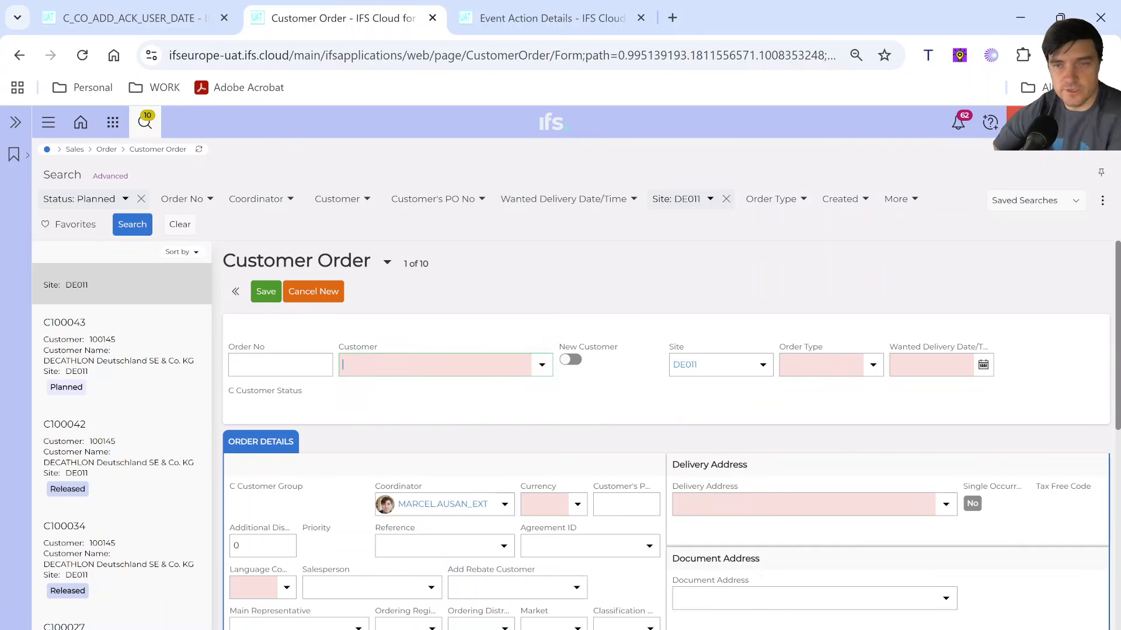
pyautogui.click(435, 365)
pyautogui.write('100')
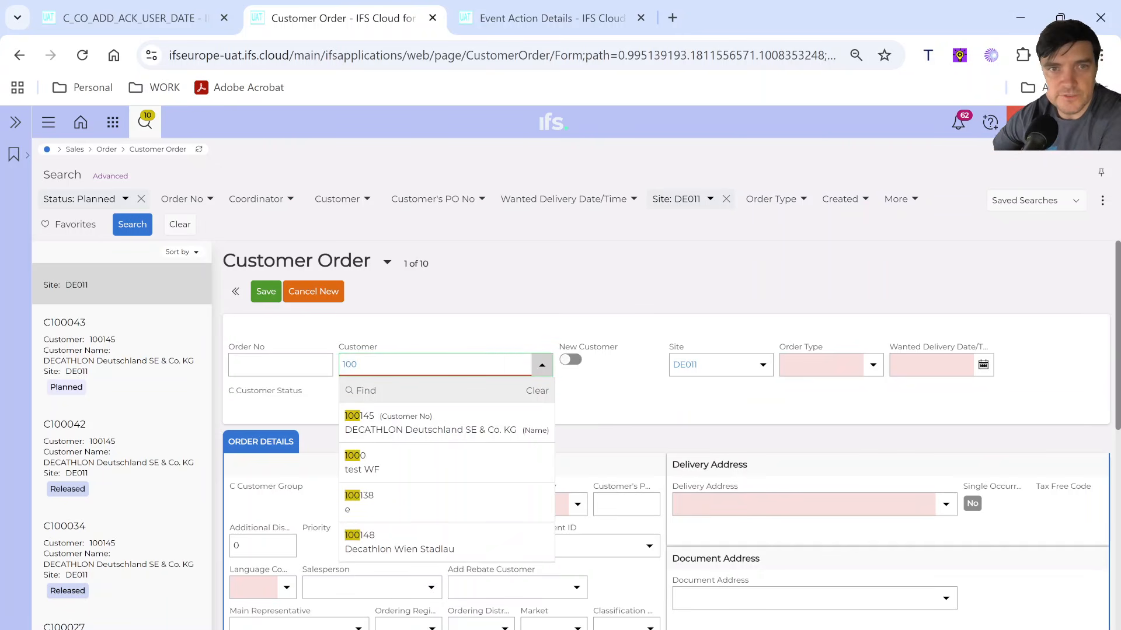
pyautogui.click(394, 467)
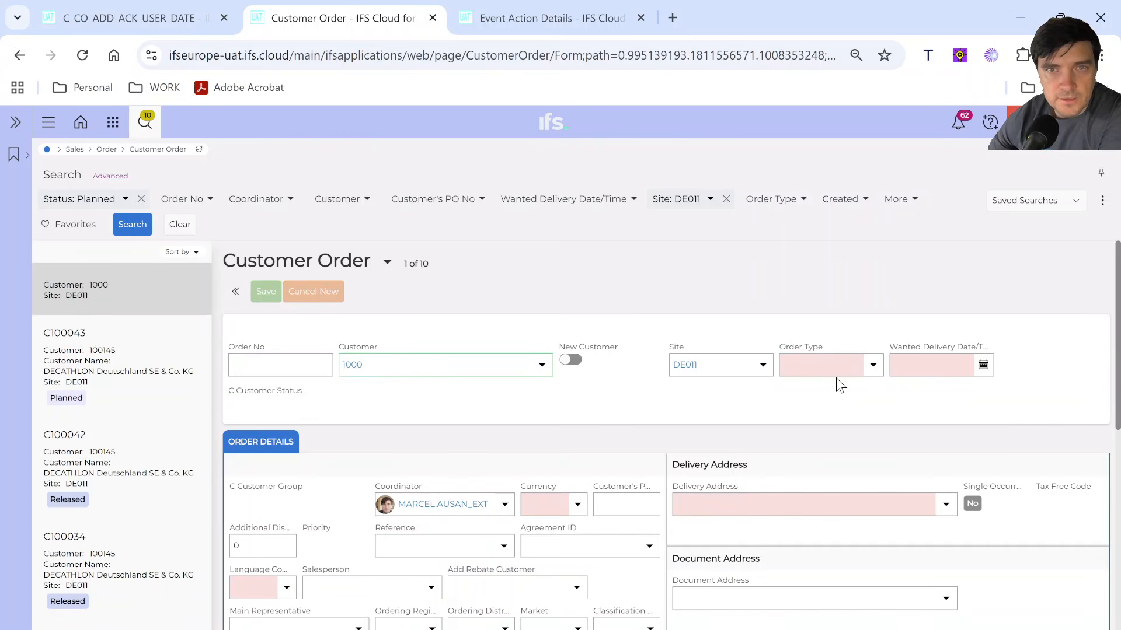
pyautogui.click(873, 366)
pyautogui.write('NO')
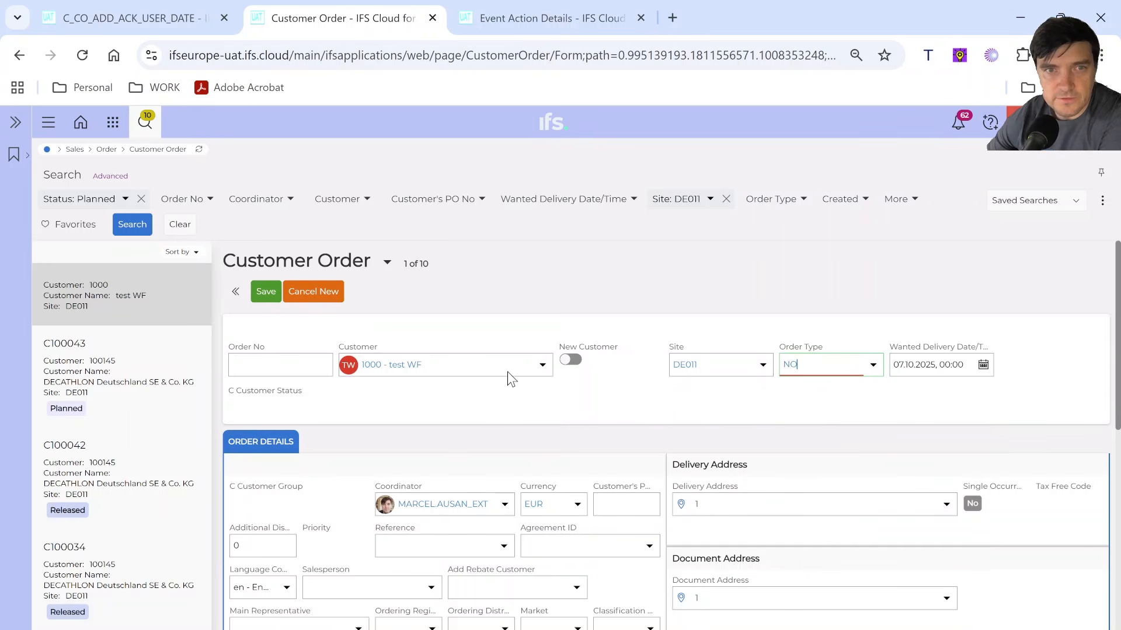
pyautogui.click(260, 293)
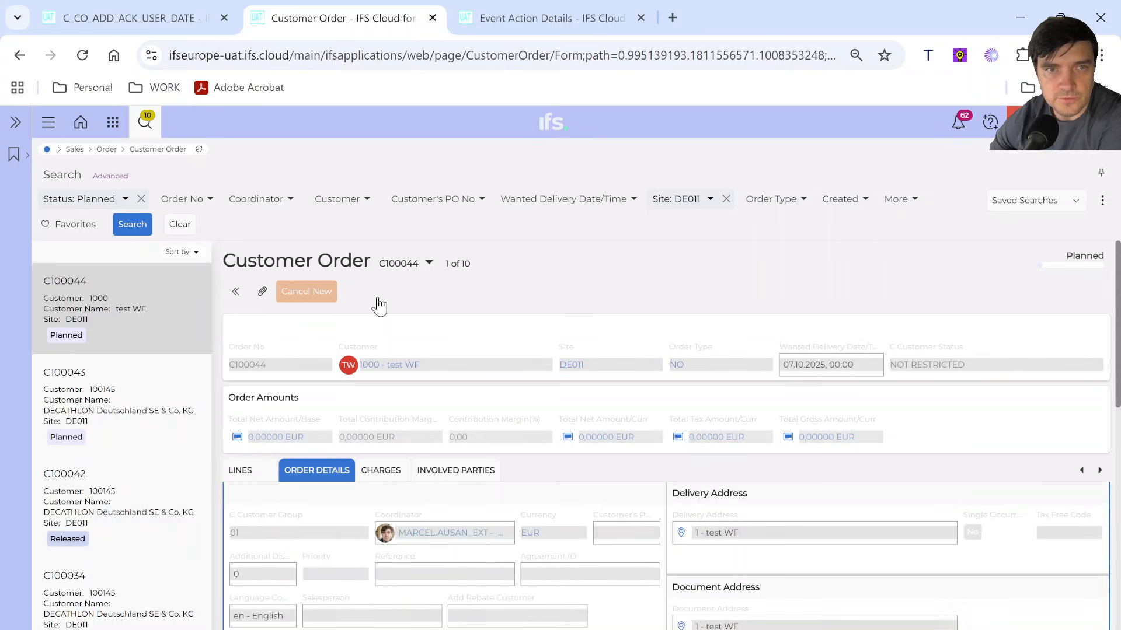
# Enter and confirm a new customer PO number in the workflow dialog, and refresh the customer order
pyautogui.click(509, 292)
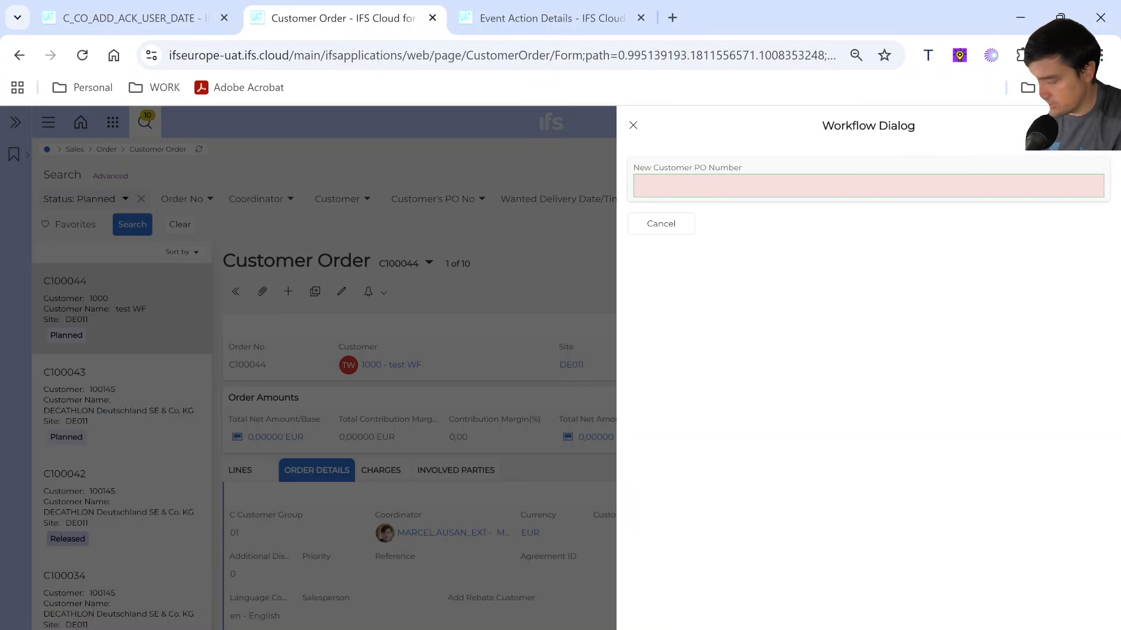
pyautogui.write('TEST 12123')
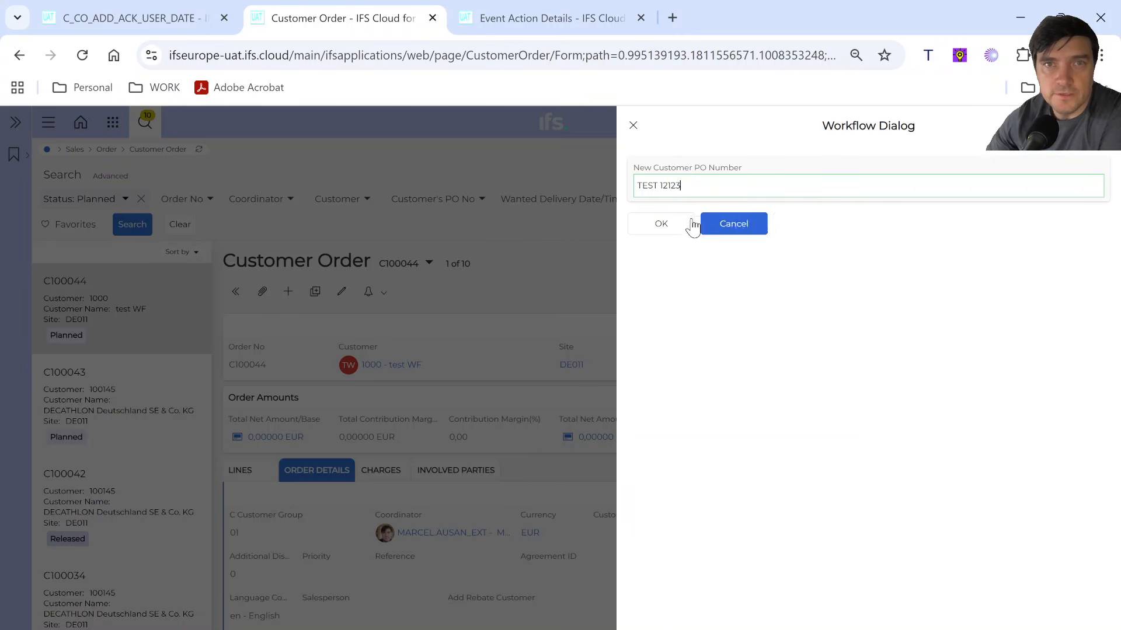
pyautogui.click(663, 224)
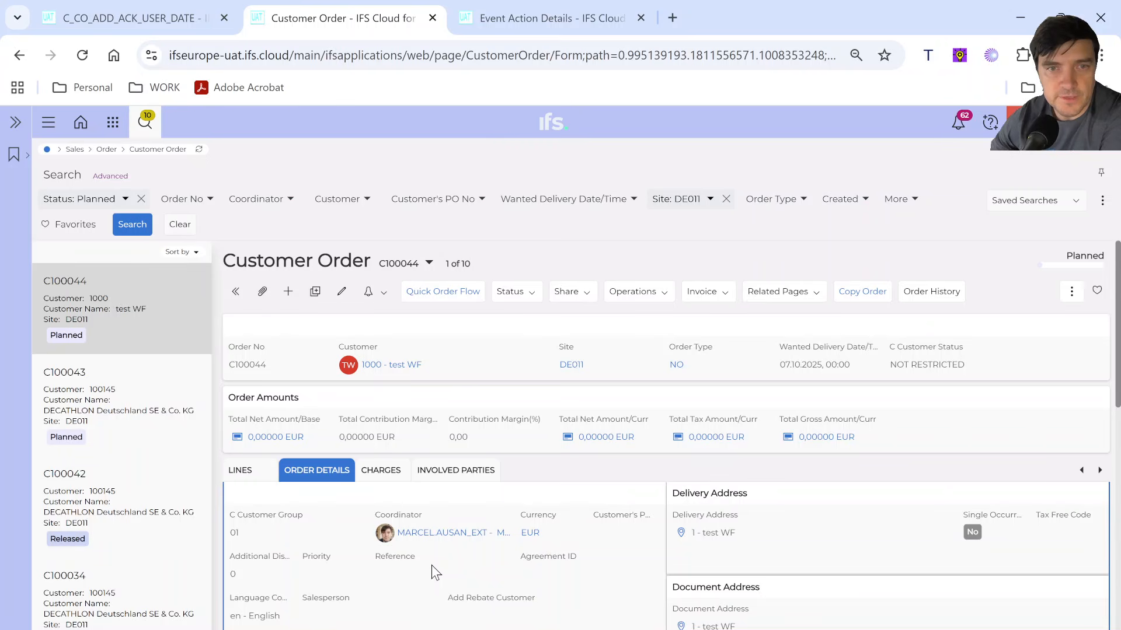
pyautogui.click(199, 150)
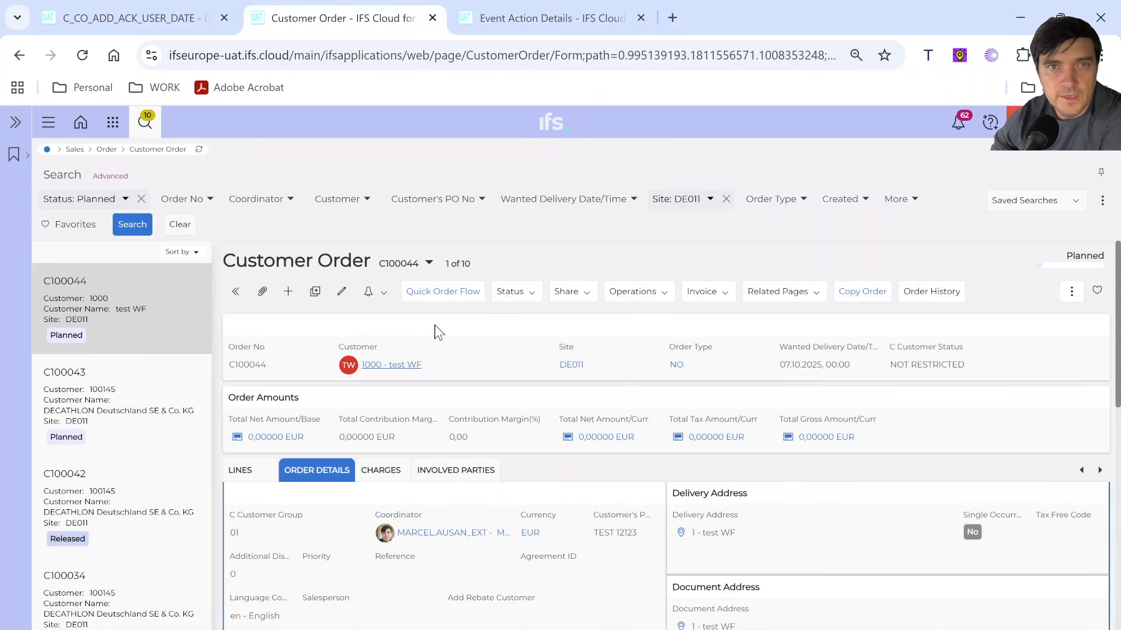
# Release the new test WF customer order and confirm the release
pyautogui.click(526, 293)
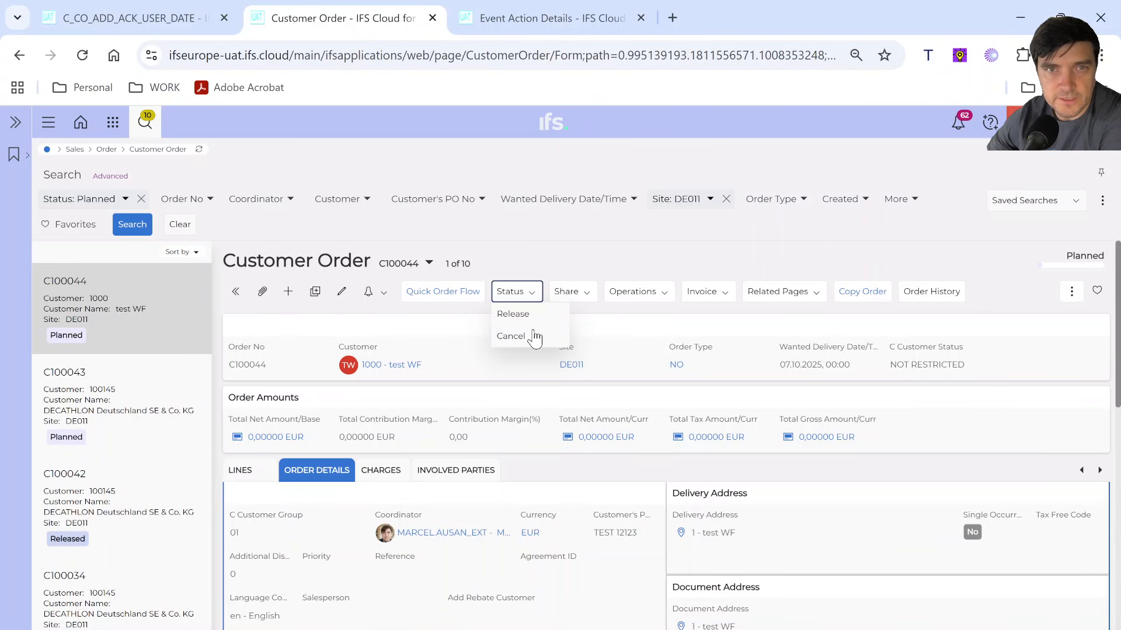
pyautogui.click(513, 315)
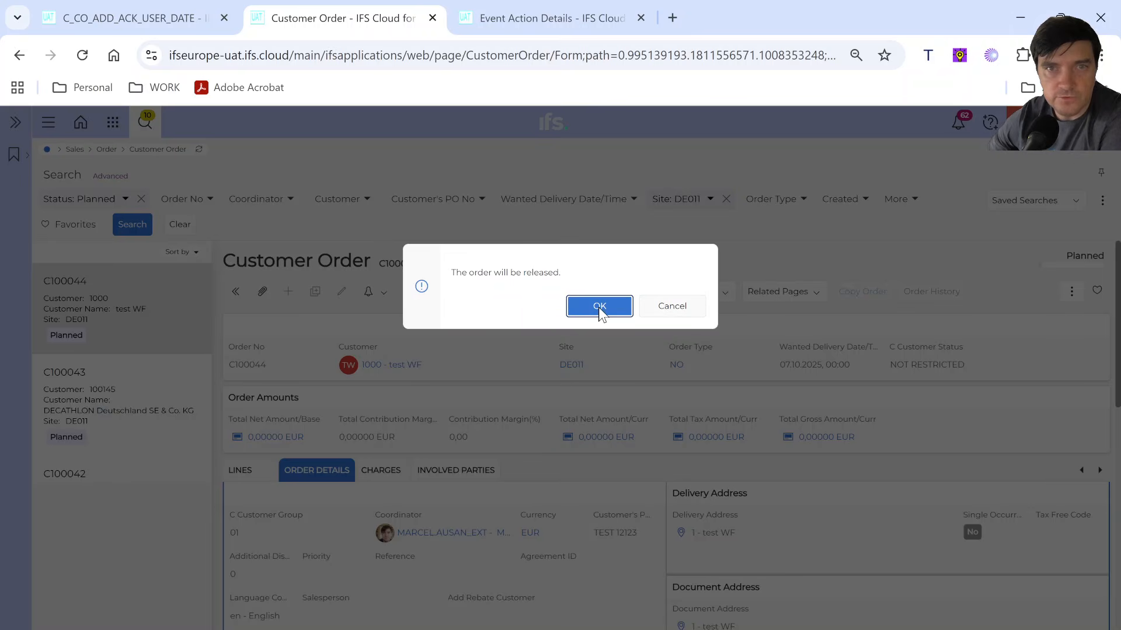
pyautogui.click(599, 307)
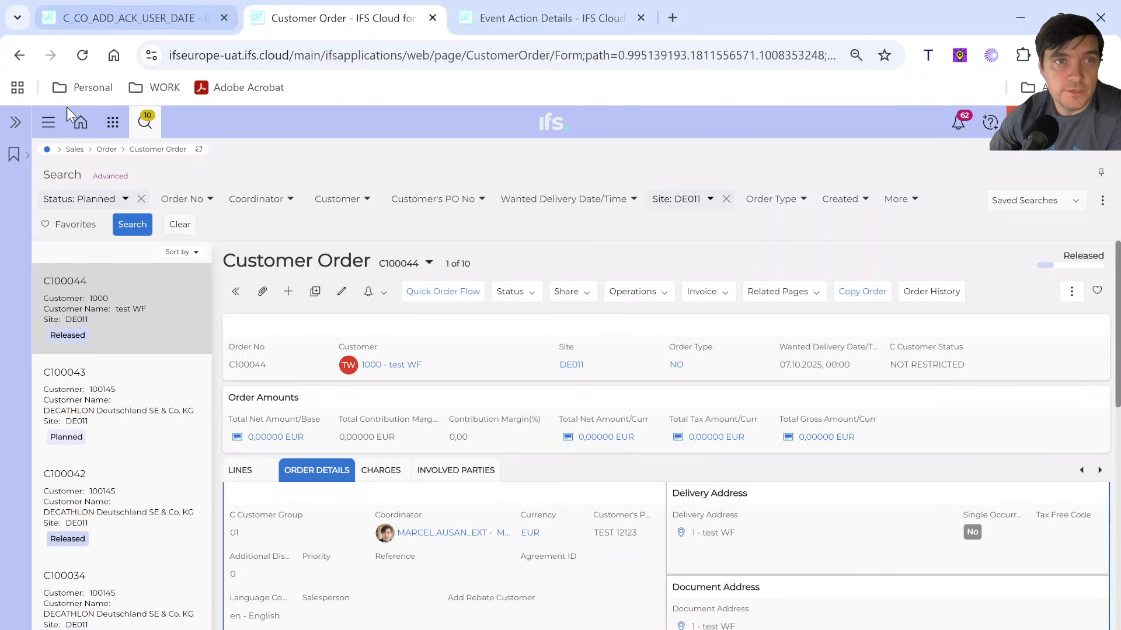
# Go to the Lobbies page, search for "cus ord" and open the CUSTOMER ORDER PROCESSING lobby
pyautogui.click(48, 130)
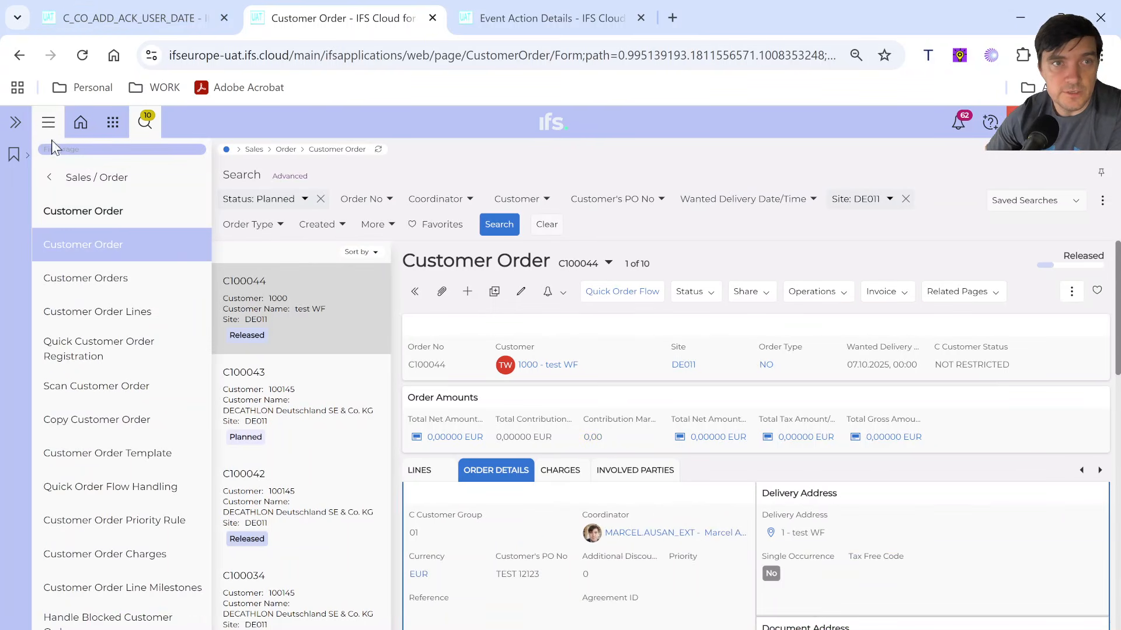
pyautogui.write('lobbie')
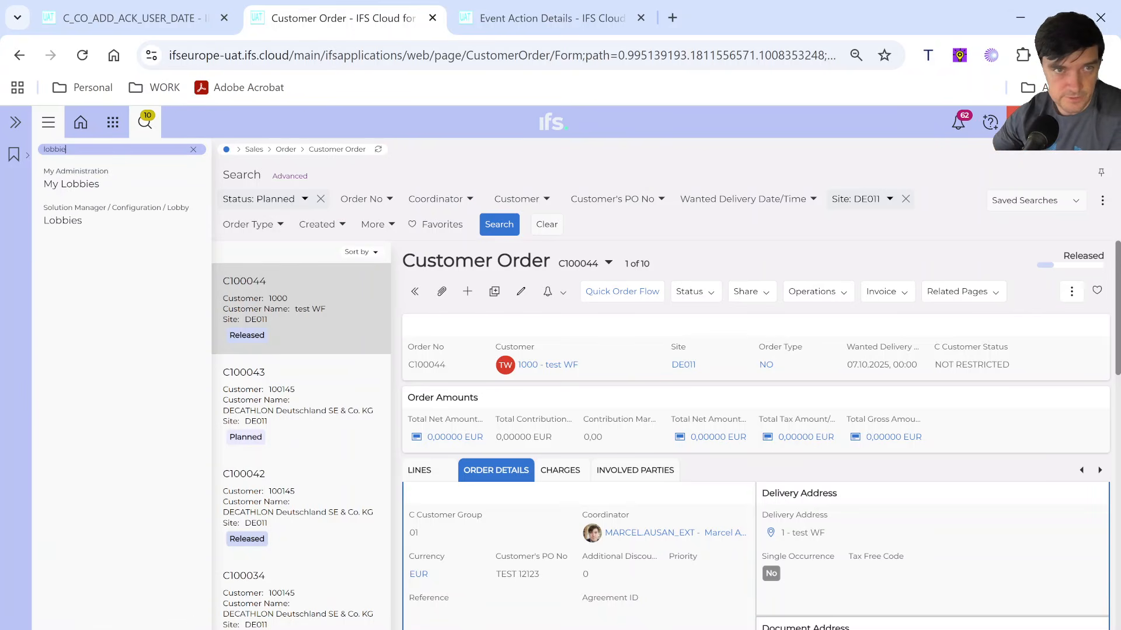
pyautogui.click(63, 220)
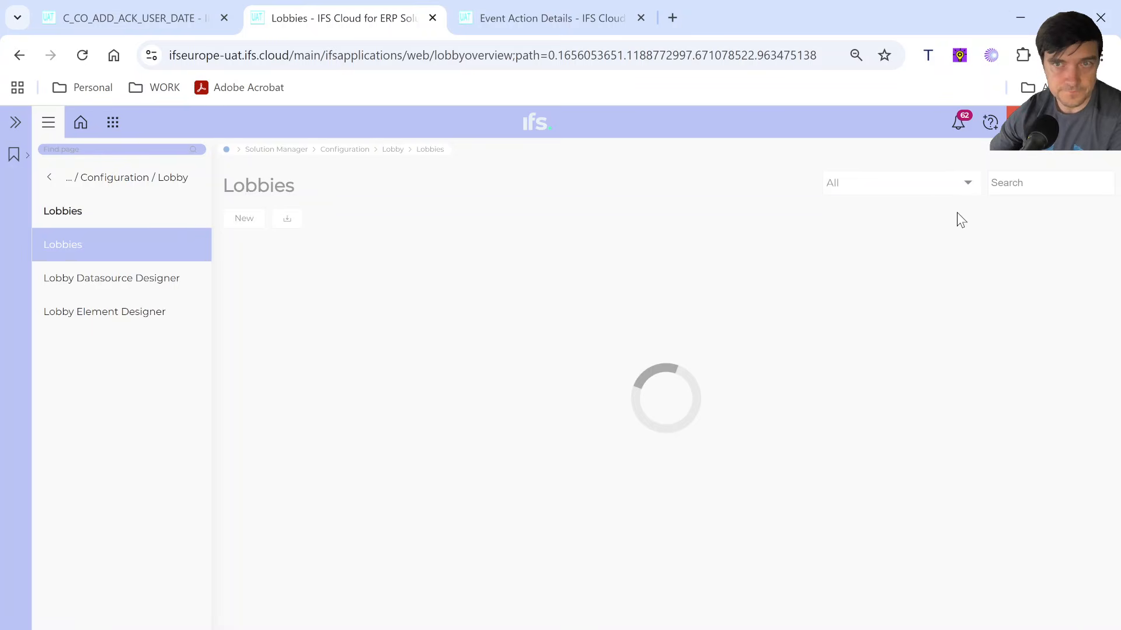
pyautogui.click(1015, 183)
pyautogui.write('cus ord')
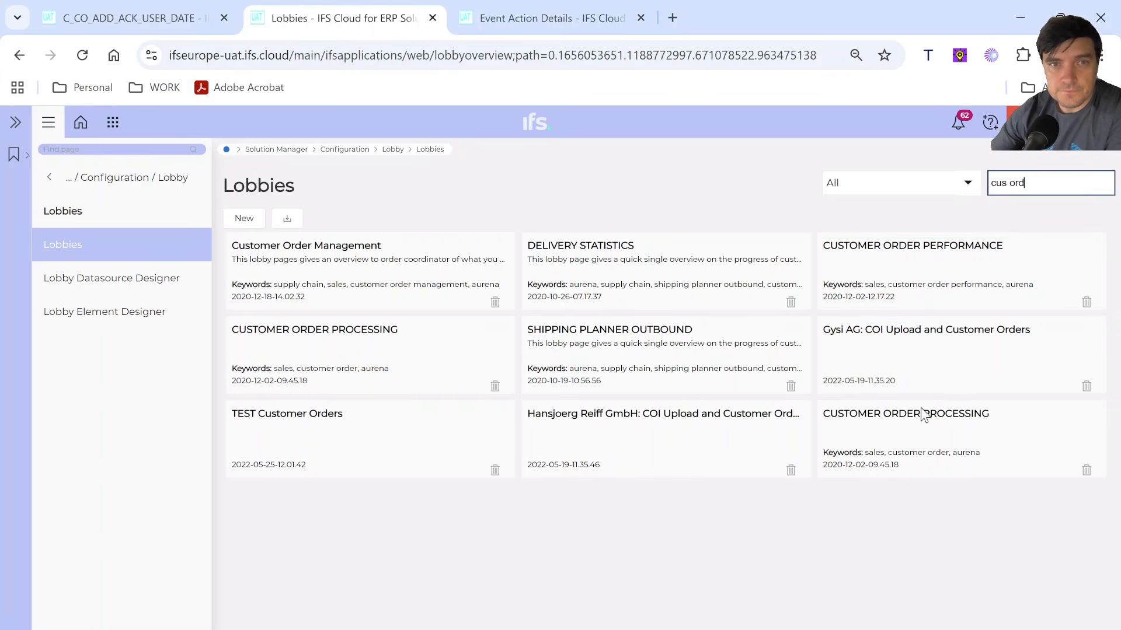
pyautogui.click(408, 349)
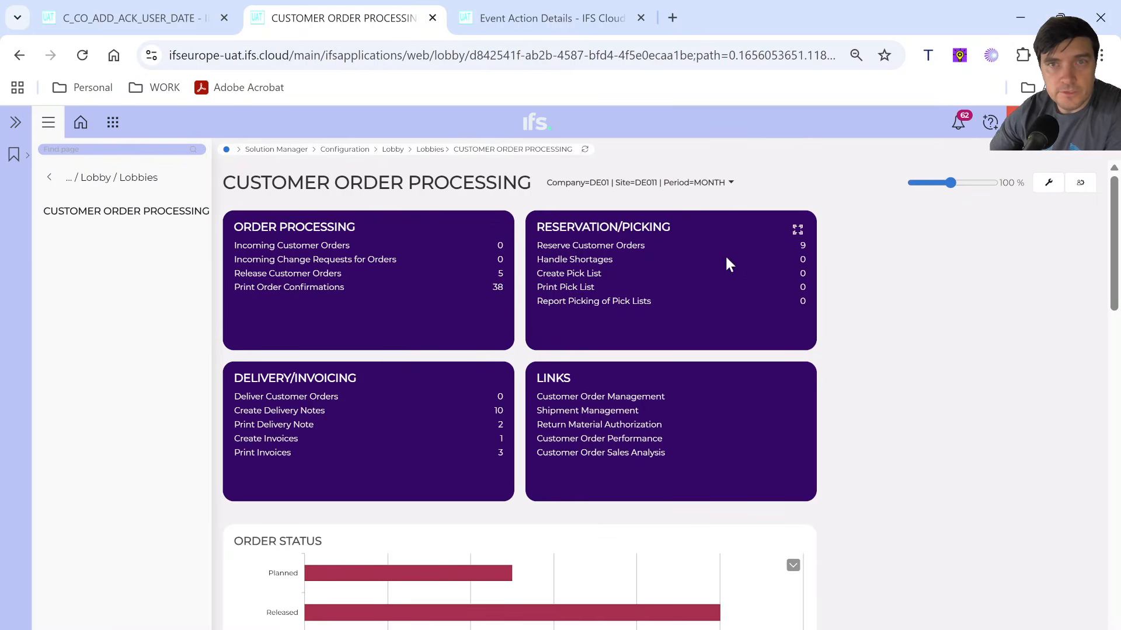
# Set the lobby zoom to 70 % and examine the Restricted Customer Orders Acknowledged list and the surrounding order overviews
pyautogui.moveTo(948, 188); pyautogui.dragTo(941, 183)
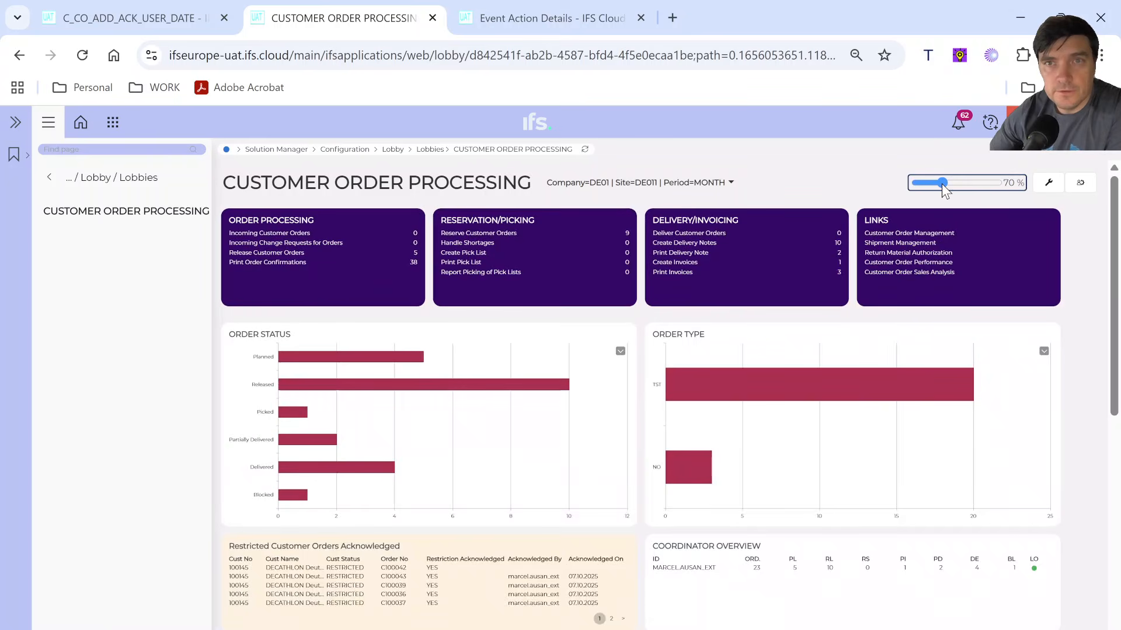
pyautogui.scroll(-3, 846, 352)
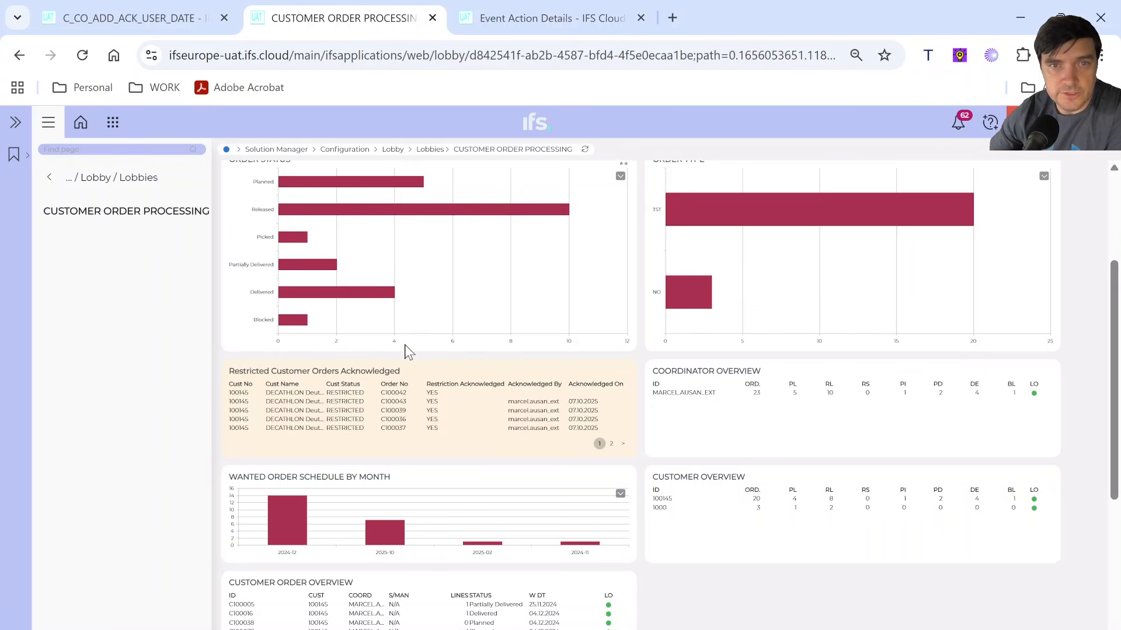
pyautogui.scroll(3, 373, 444)
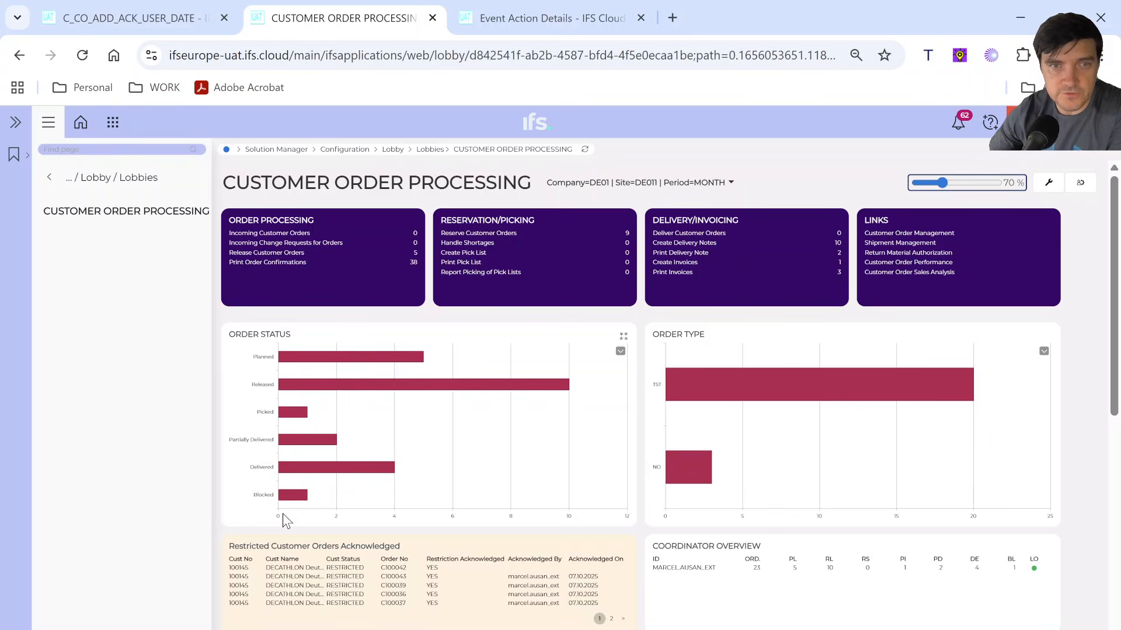
pyautogui.scroll(-2, 286, 523)
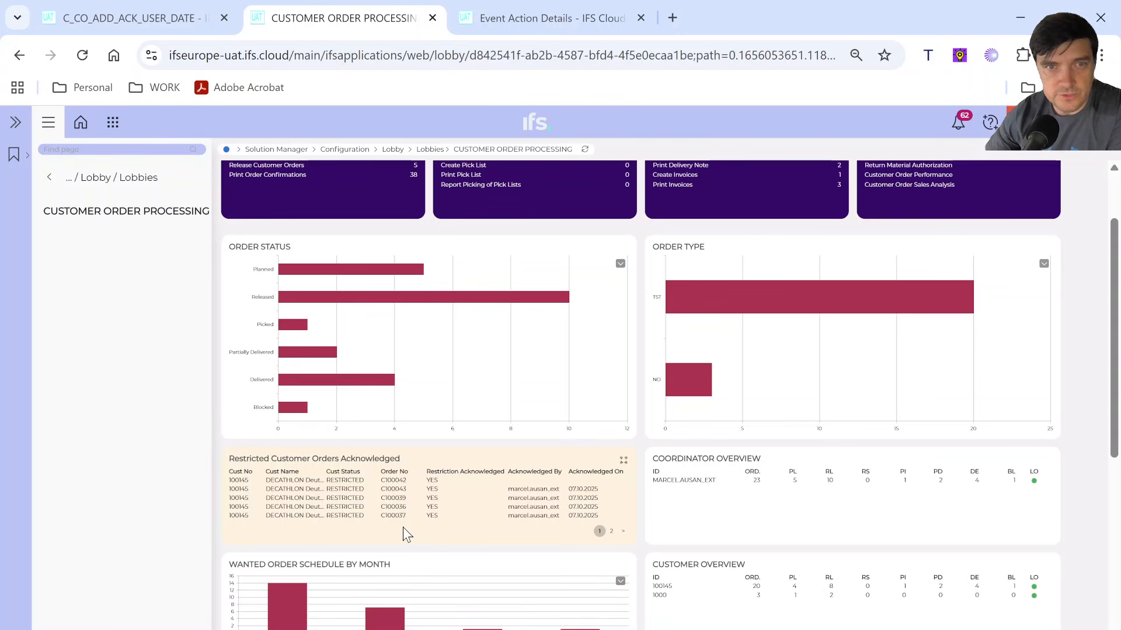
pyautogui.scroll(2, 520, 533)
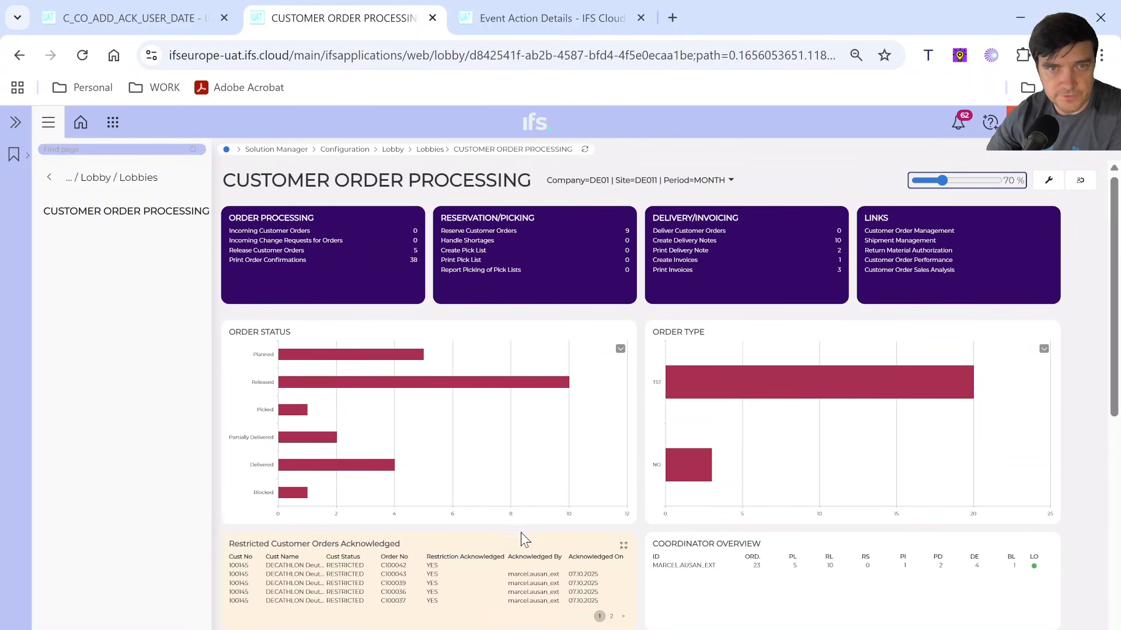
pyautogui.scroll(-2, 521, 533)
pyautogui.scroll(2, 520, 532)
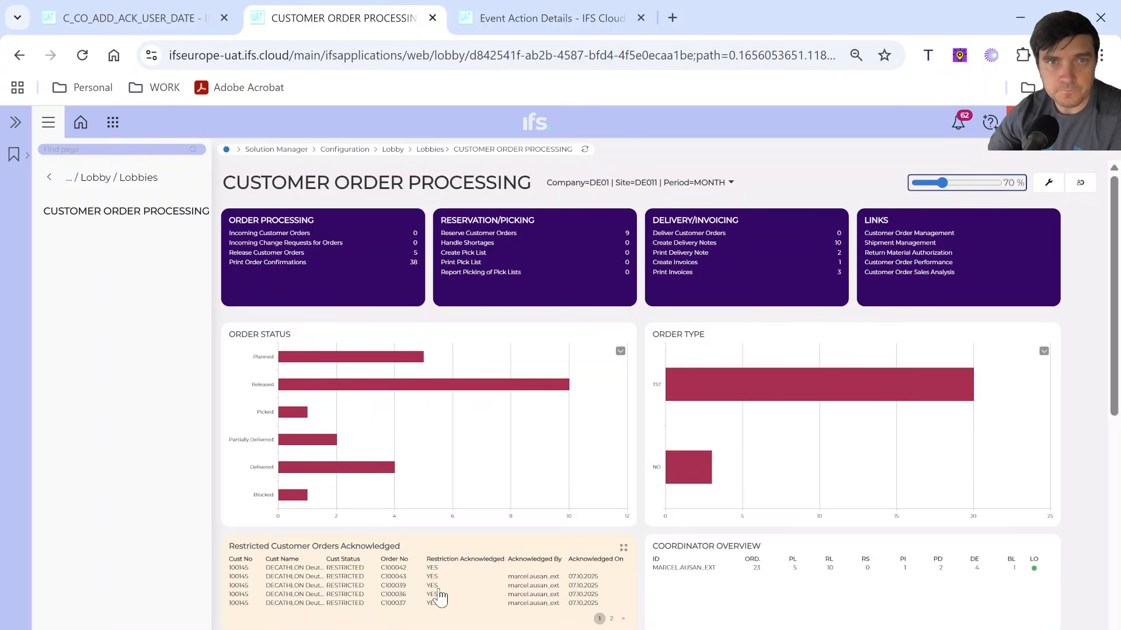